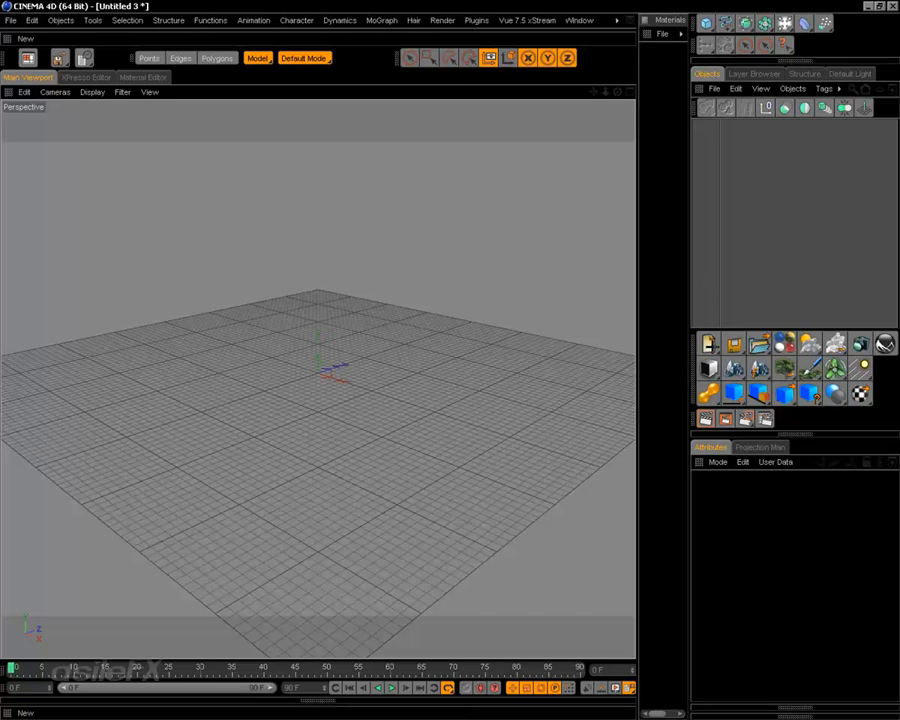
- Create a new Vue scene and check the basic units in the program preferences
click(708, 343)
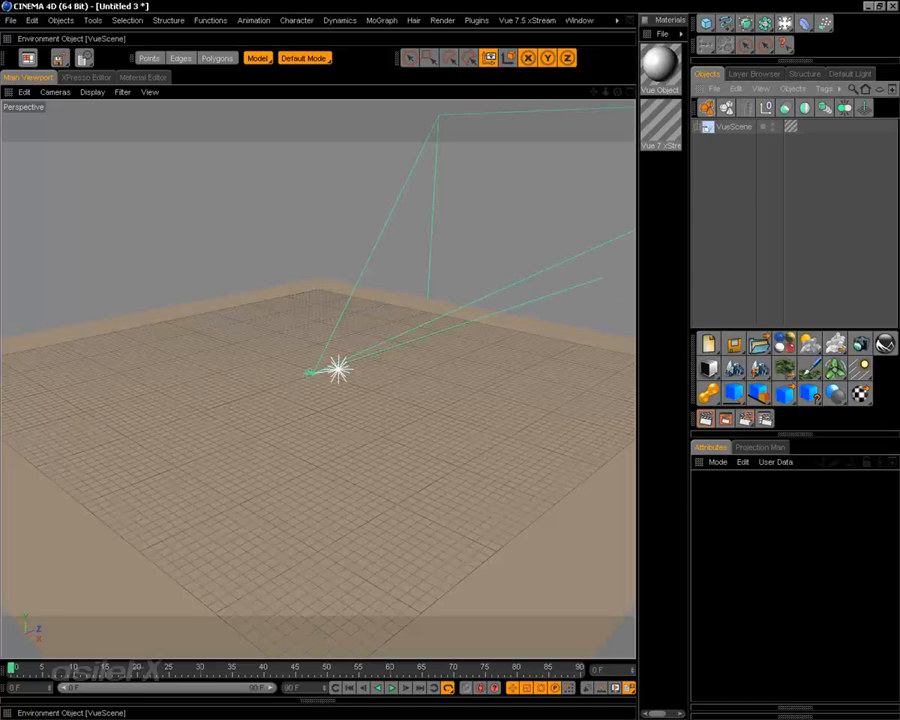
click(60, 20)
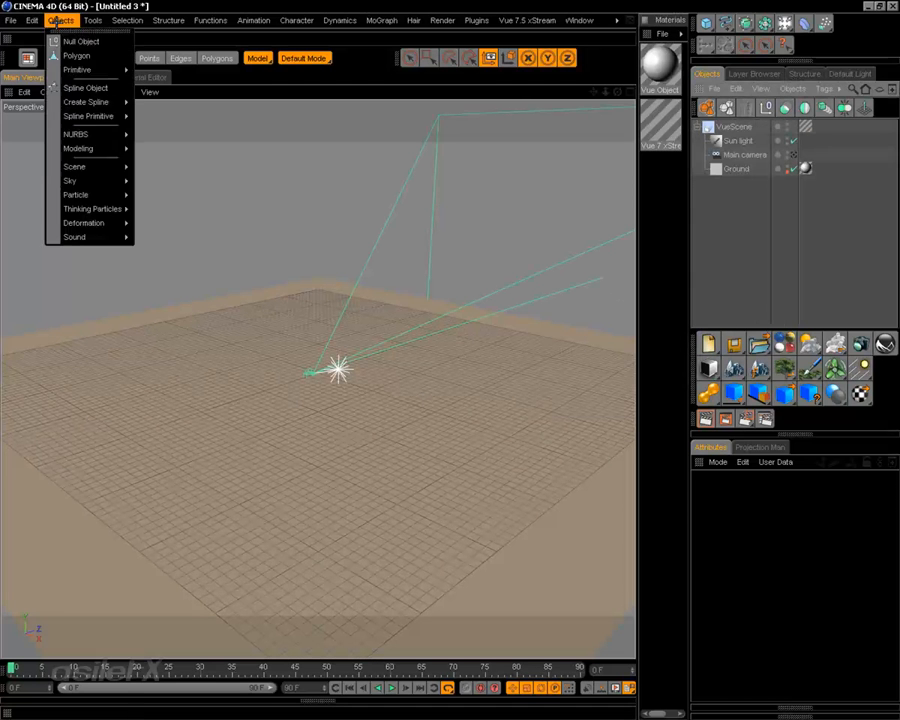
mouse_move(10, 20)
click(90, 282)
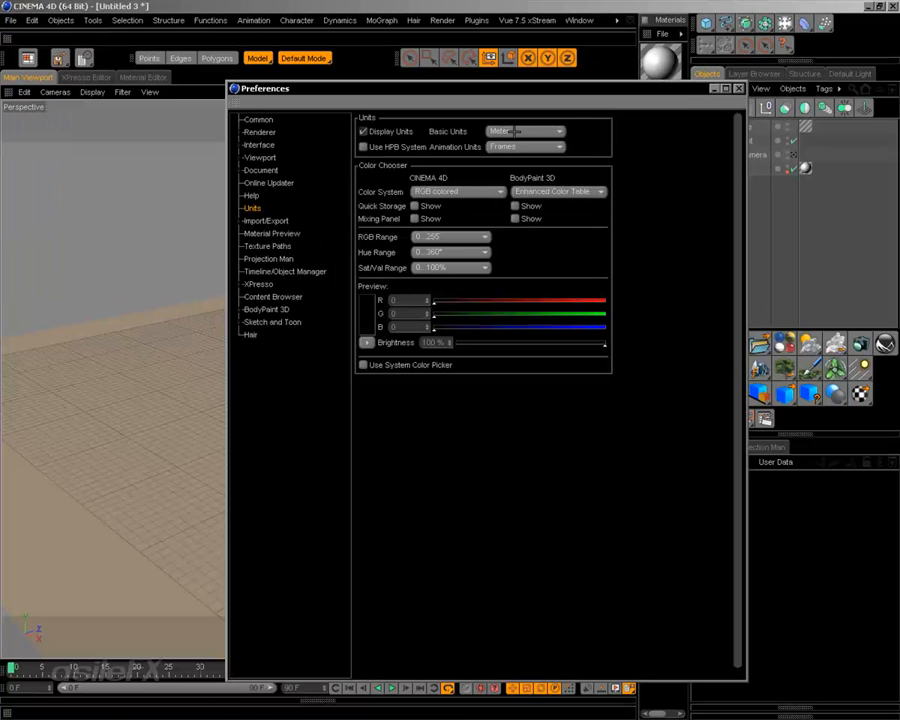
click(738, 88)
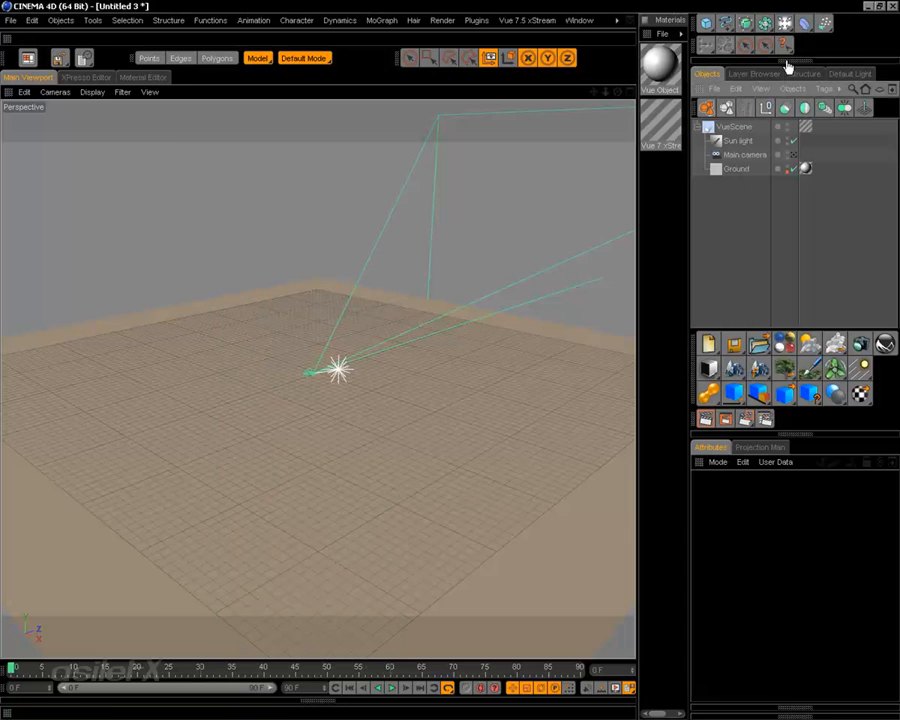
- Add a construction plane and review the Vue xStream options without changing them
click(785, 45)
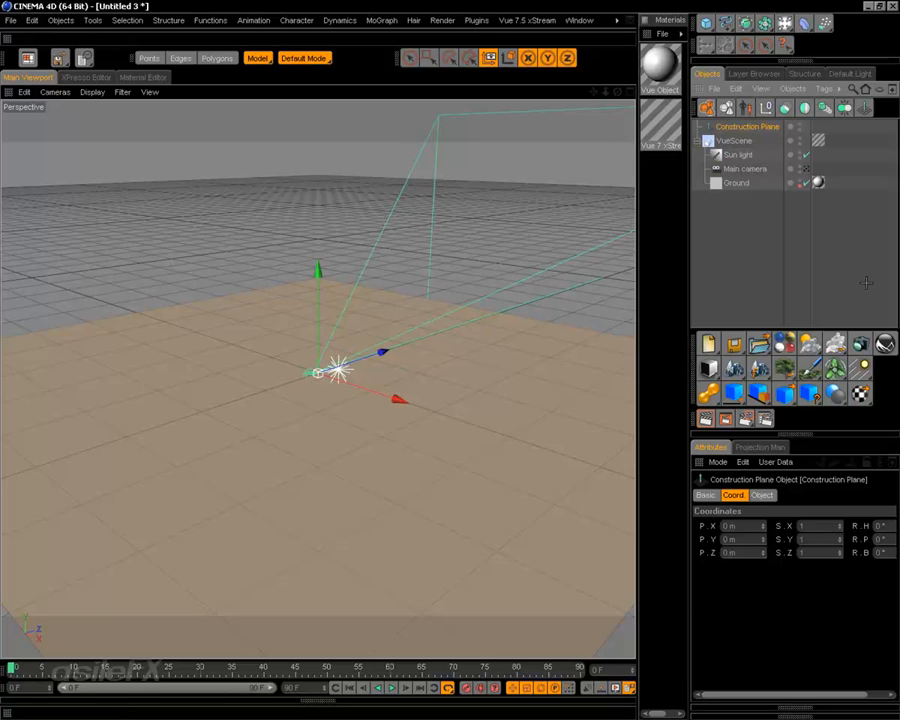
click(885, 343)
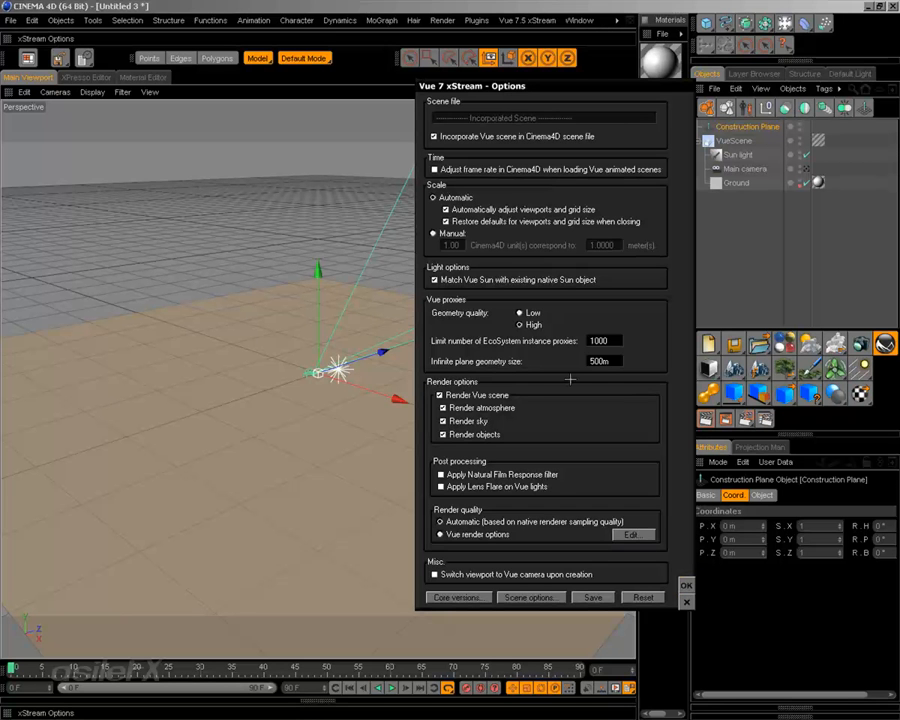
click(686, 602)
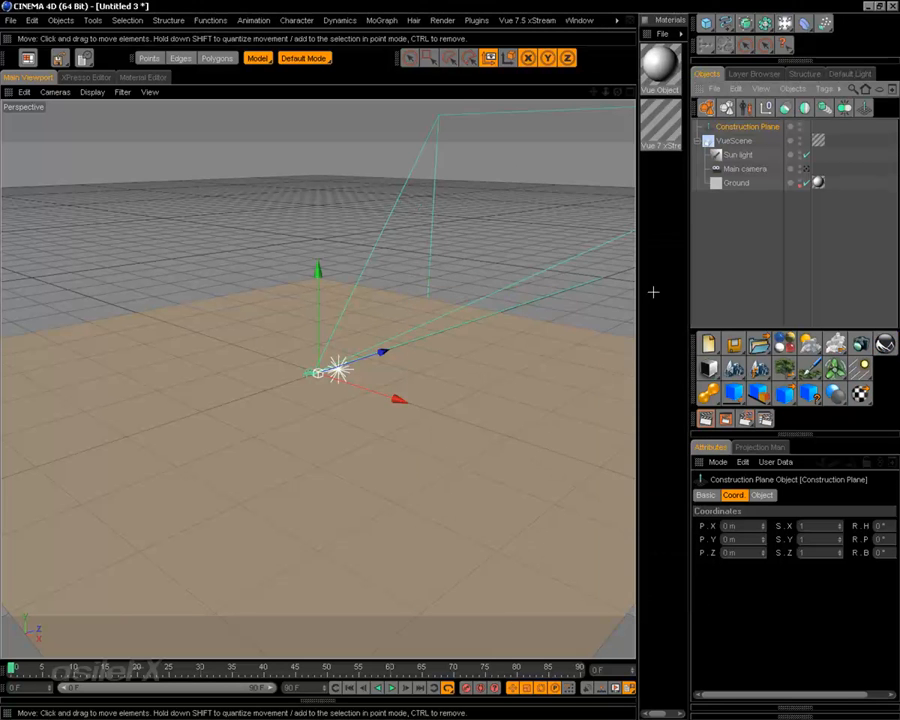
- Add a standard terrain to the Vue scene
click(716, 248)
click(805, 168)
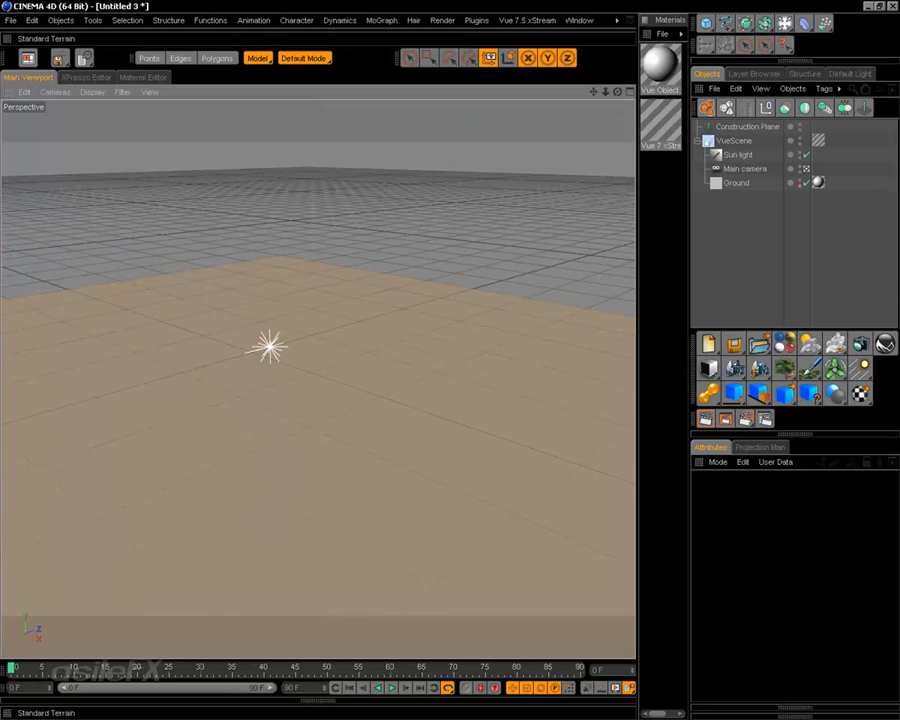
click(27, 58)
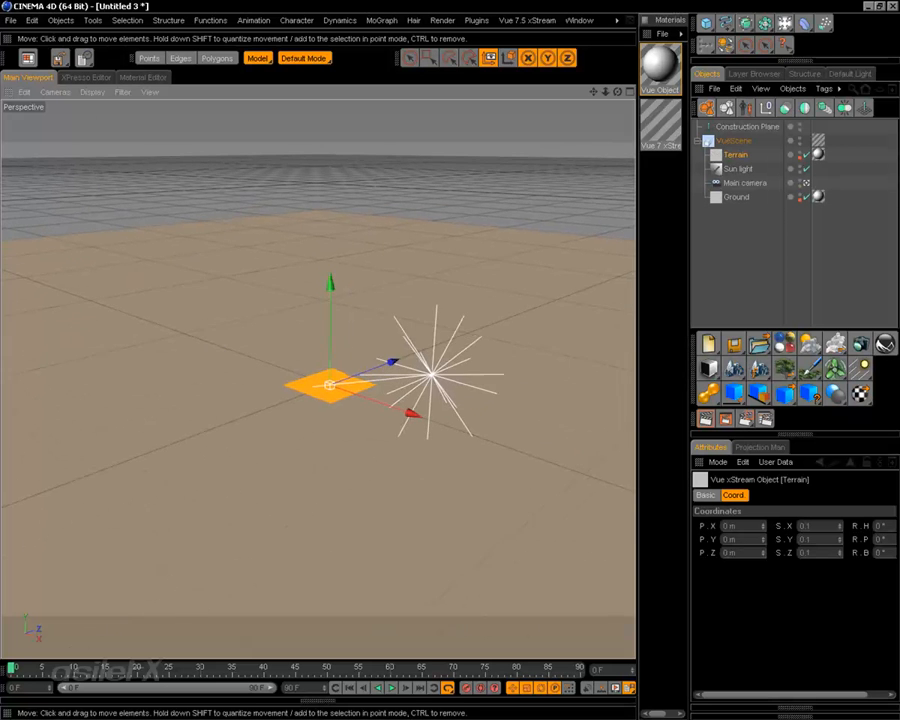
scroll(214, 350, up, 3)
- Delete the construction plane from the scene
click(747, 249)
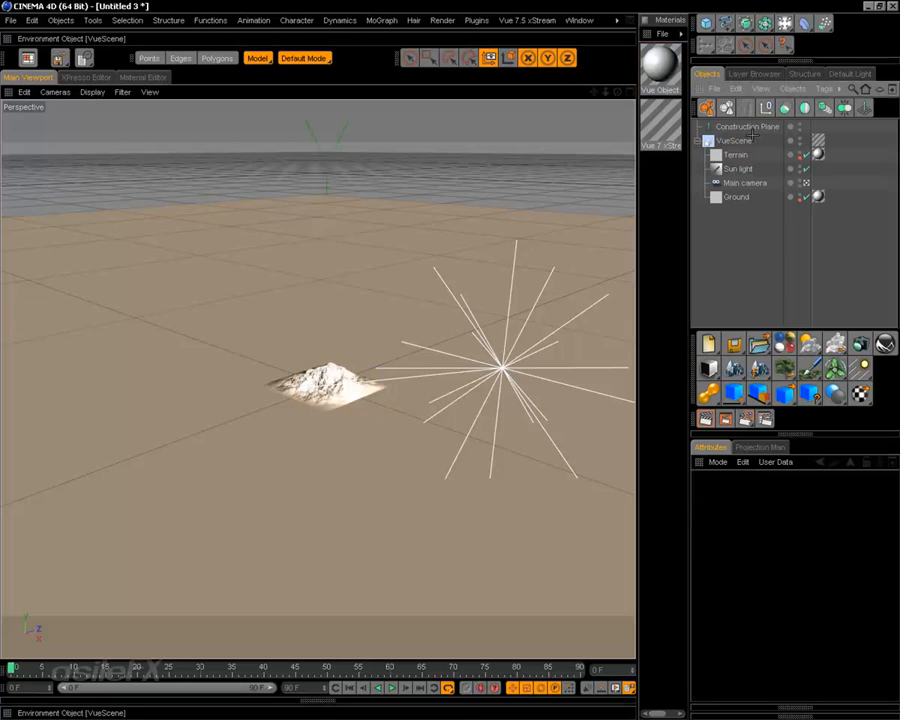
click(752, 127)
key(Delete)
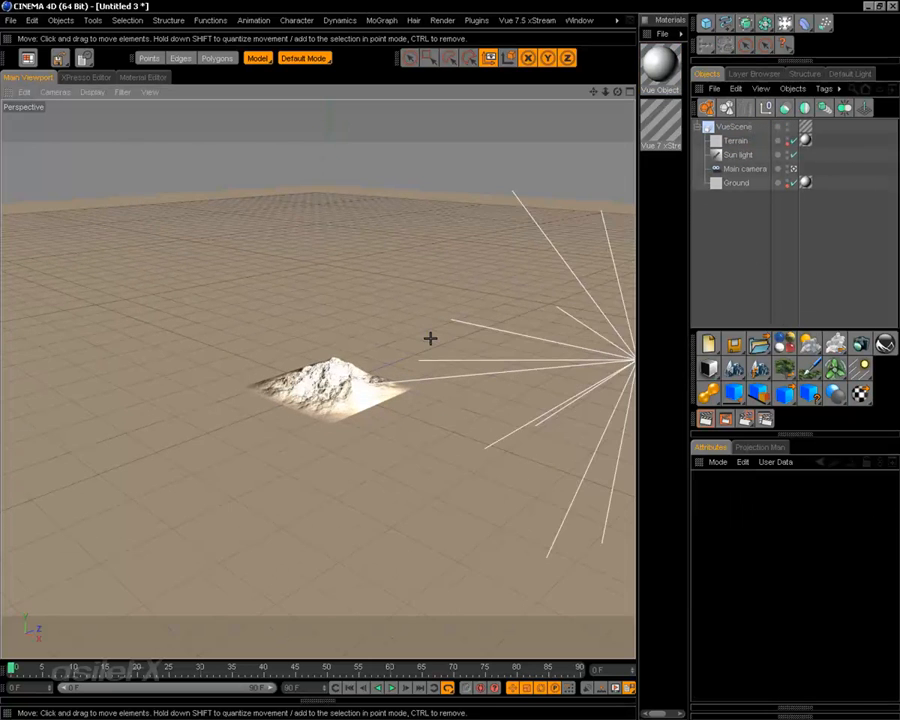
- Select the terrain, switch to Object mode and scale it up uniformly across the ground
click(325, 372)
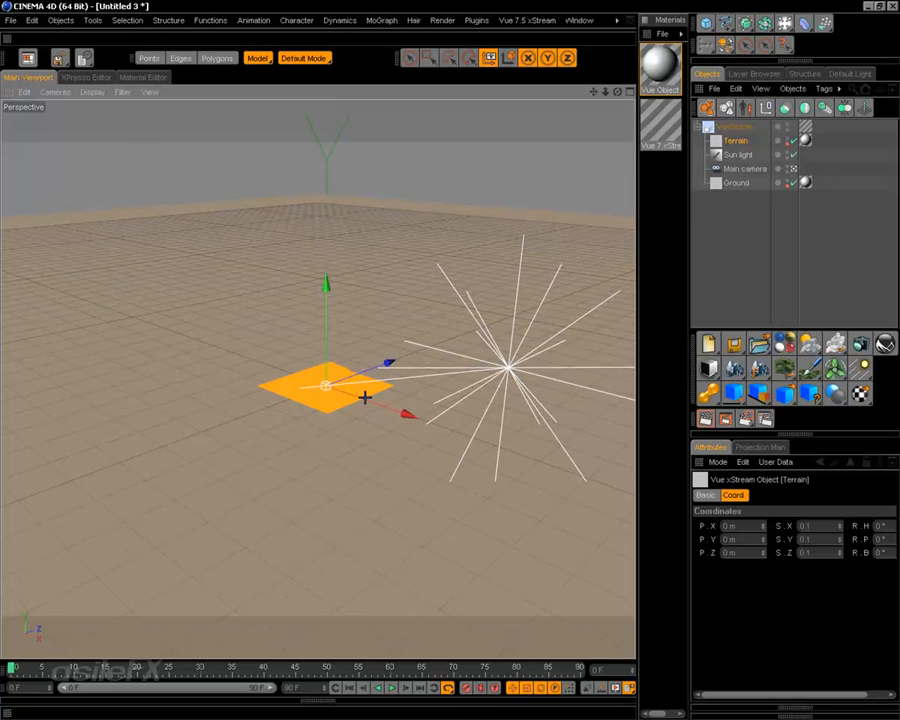
key(t)
click(257, 58)
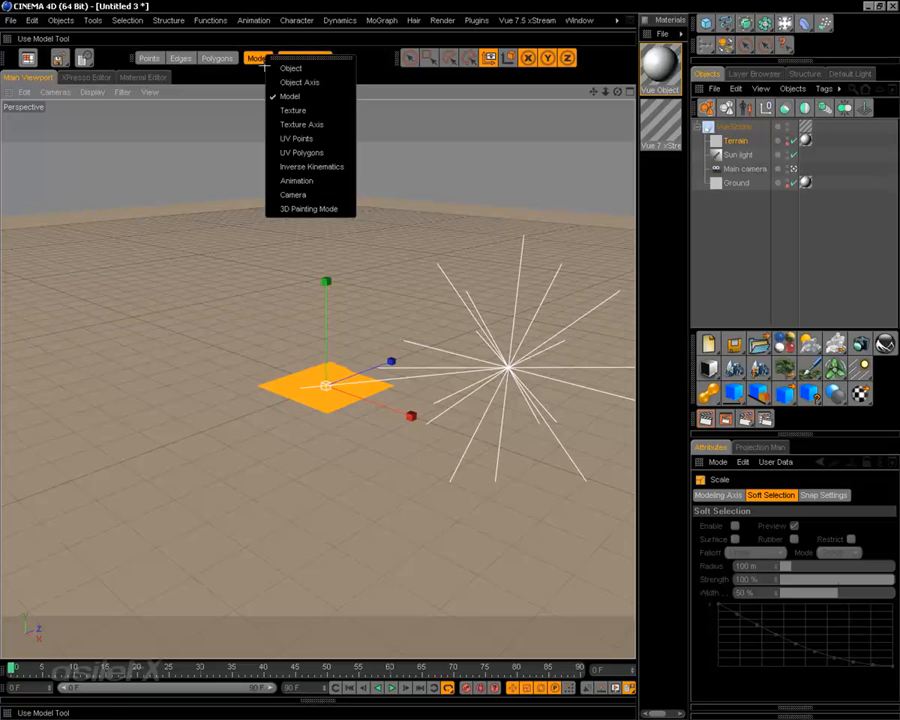
click(284, 68)
drag(310, 390, 340, 400)
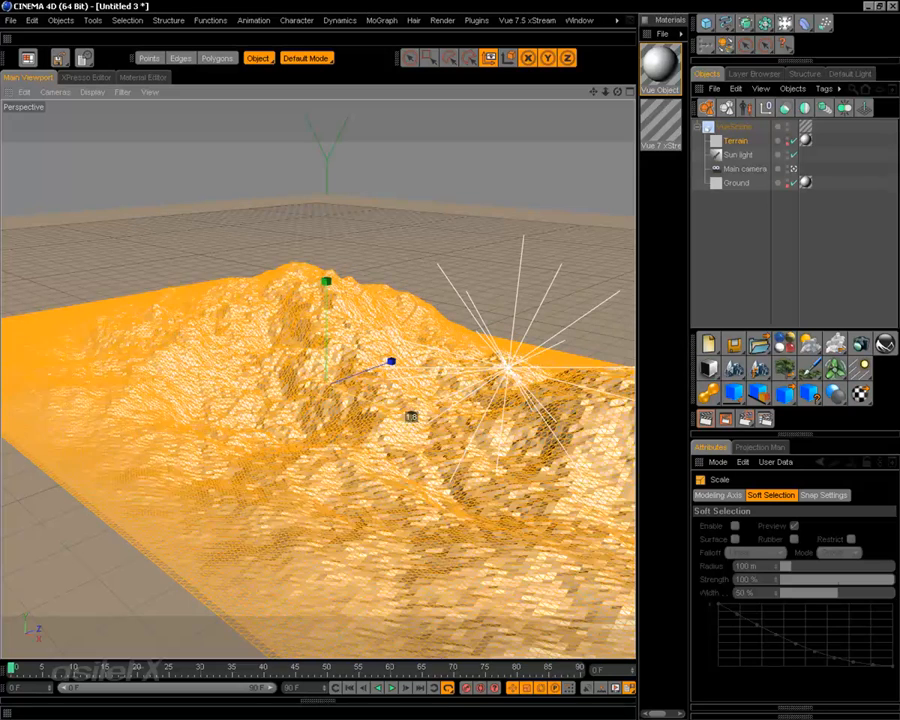
- Move the enlarged terrain back, away from the scene origin
key(e)
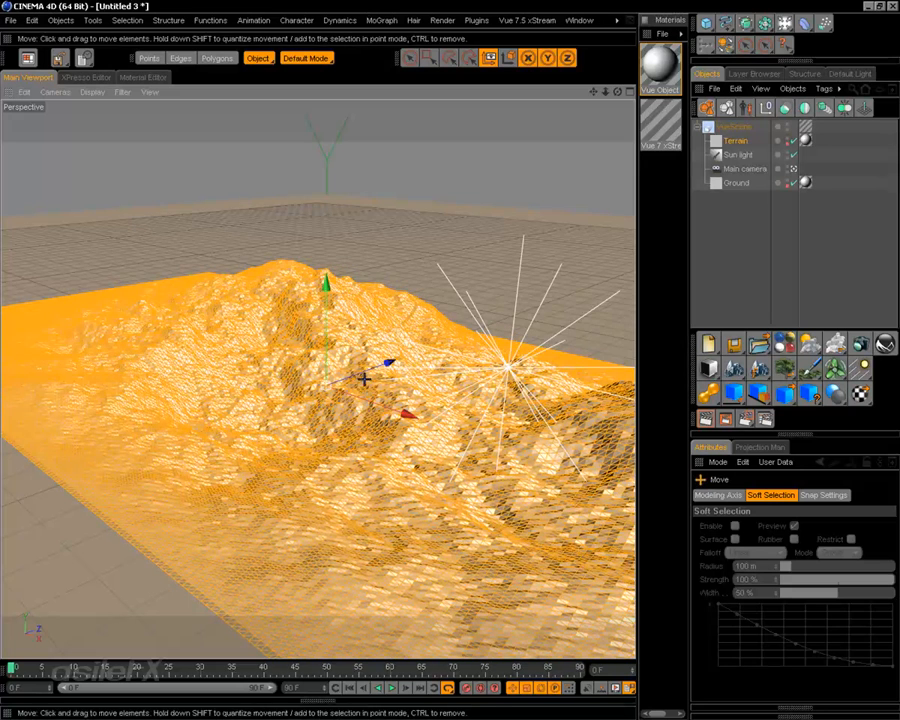
drag(363, 378, 440, 310)
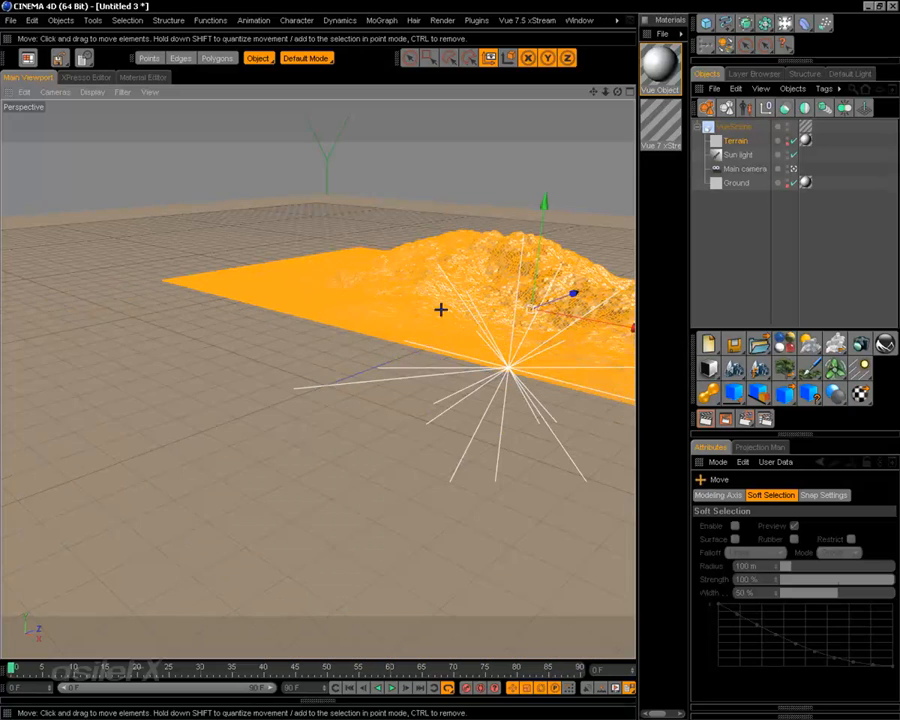
alt+middle_drag(440, 310, 180, 402)
- Scale the terrain up further into a large mountain range
key(r)
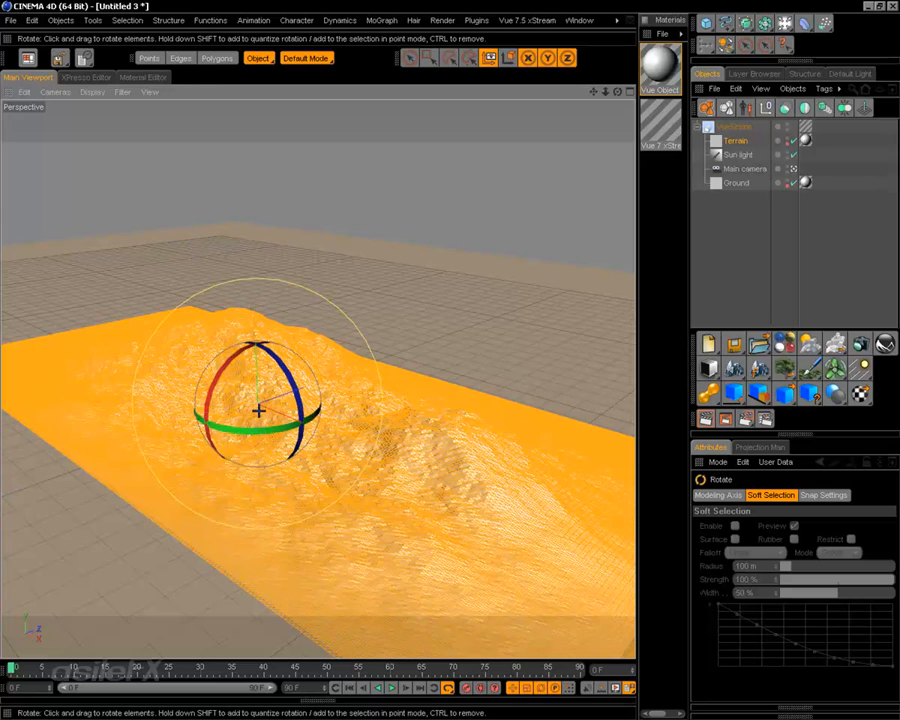
key(t)
mouse_move(335, 436)
mouse_down()
mouse_move(408, 467)
mouse_move(350, 442)
mouse_up()
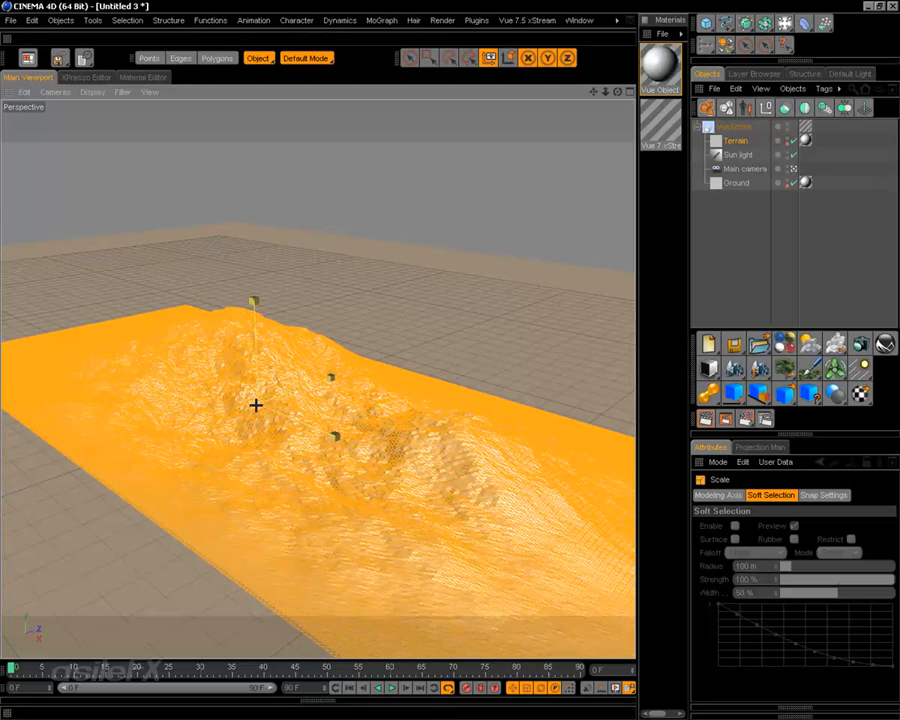
drag(256, 405, 256, 405)
drag(331, 377, 253, 297)
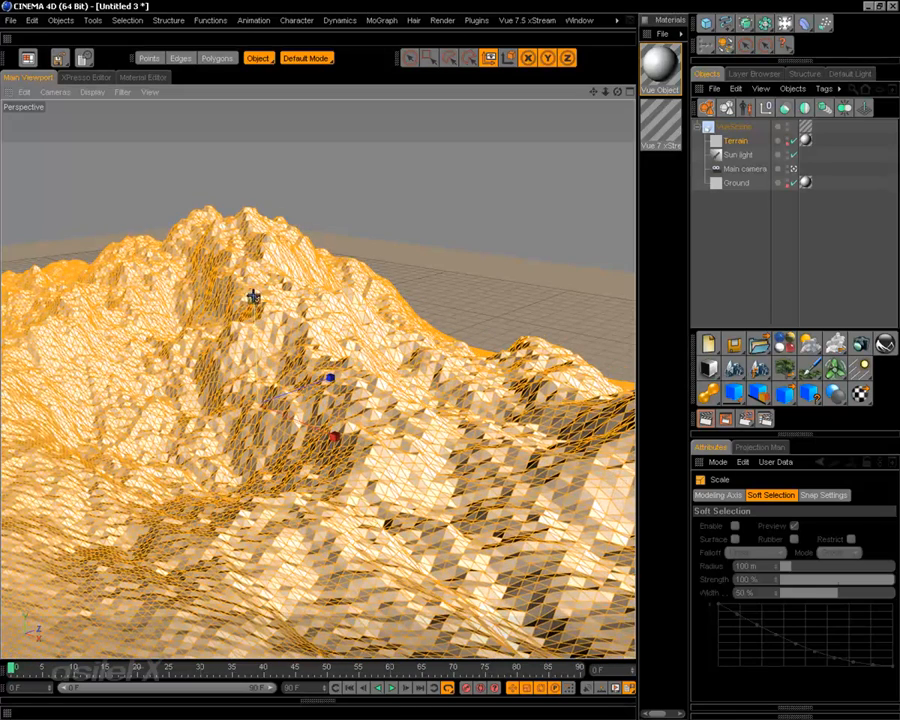
- Reposition the mountain terrain, adjust its scale again and deselect it
key(e)
drag(301, 388, 360, 432)
key(t)
drag(550, 370, 522, 312)
alt+middle_drag(508, 395, 198, 400)
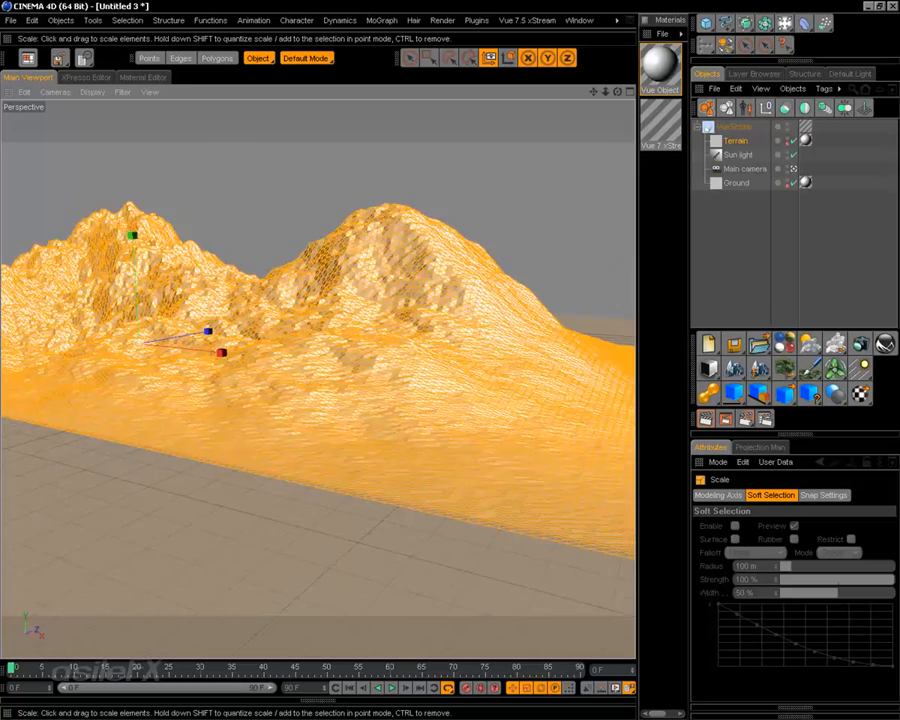
alt+middle_drag(460, 462, 577, 473)
alt+middle_drag(351, 480, 402, 443)
click(727, 255)
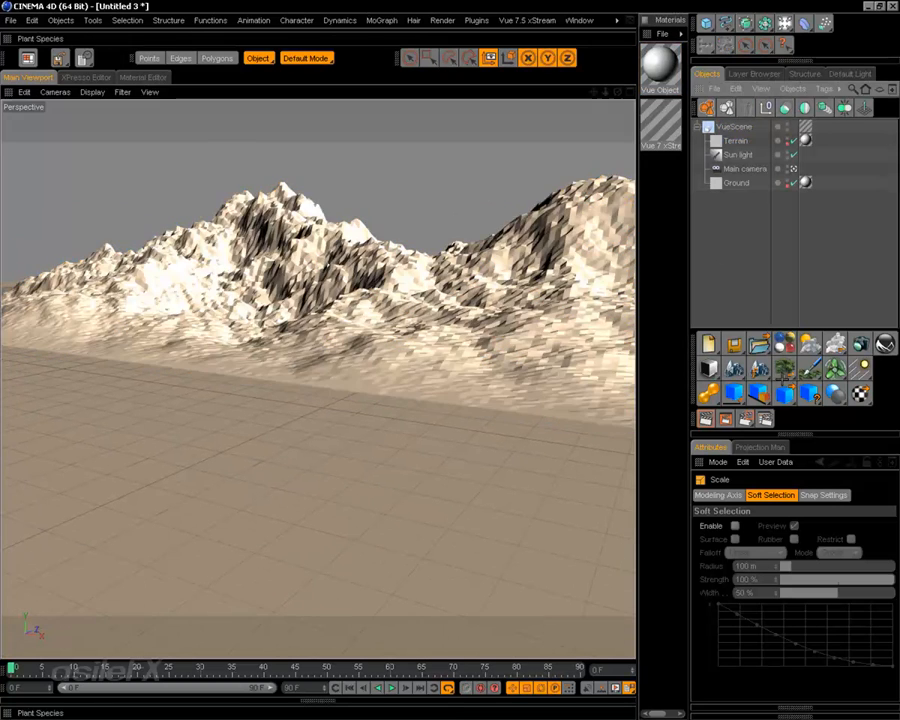
- Add a procedural terrain and scale it up to about 124.1 in X and Z and 47.9 in Y
click(760, 369)
alt+right_drag(301, 446, 66, 432)
click(126, 448)
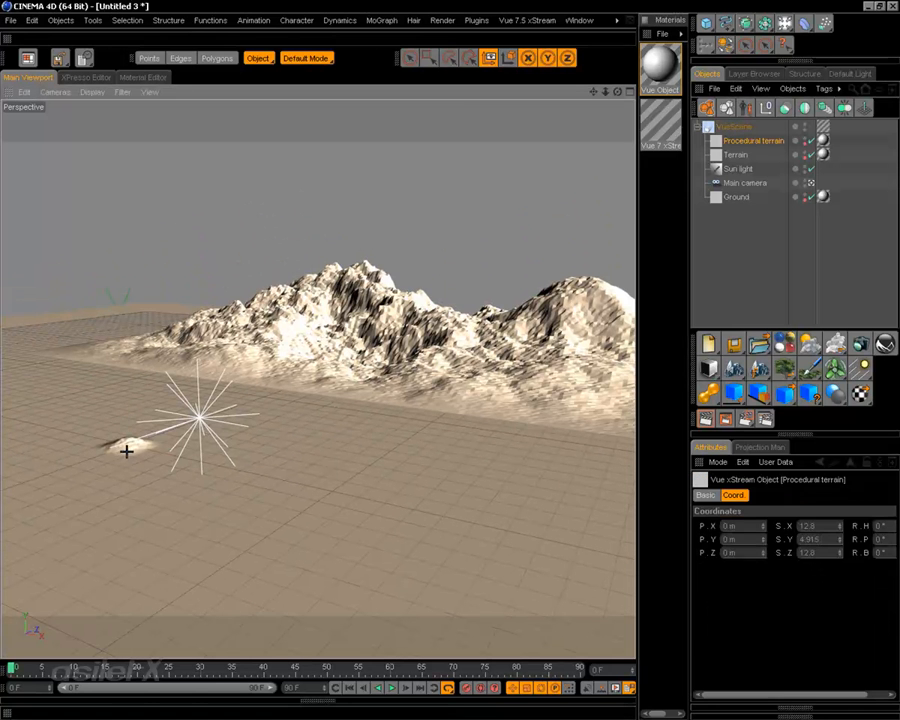
key(t)
drag(131, 442, 352, 404)
- Open the procedural terrain in the Terrain Editor and turn off Zero edges
right_click(352, 404)
click(409, 281)
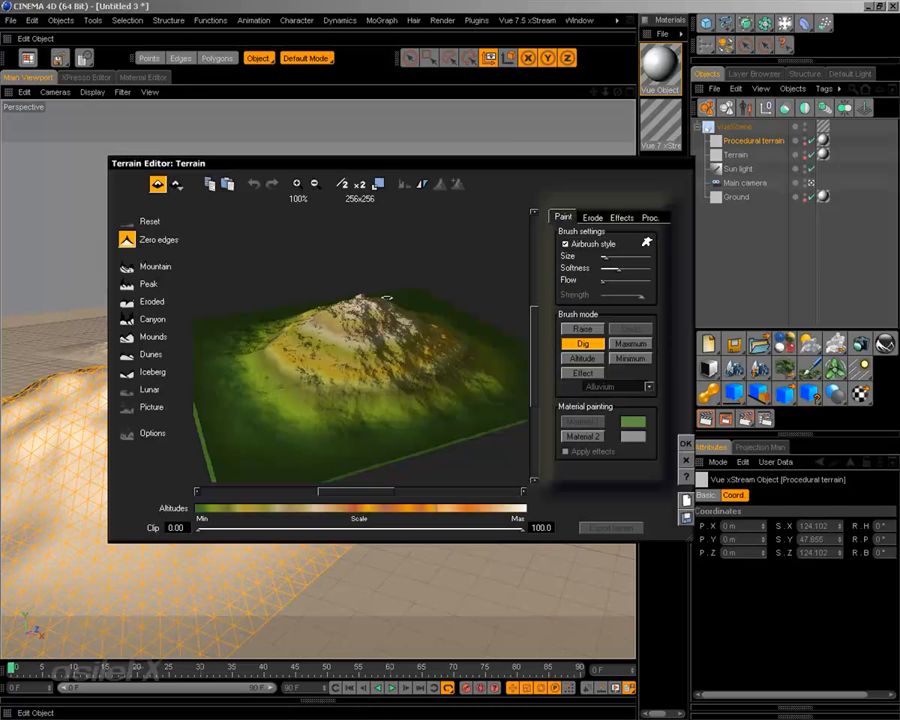
click(158, 297)
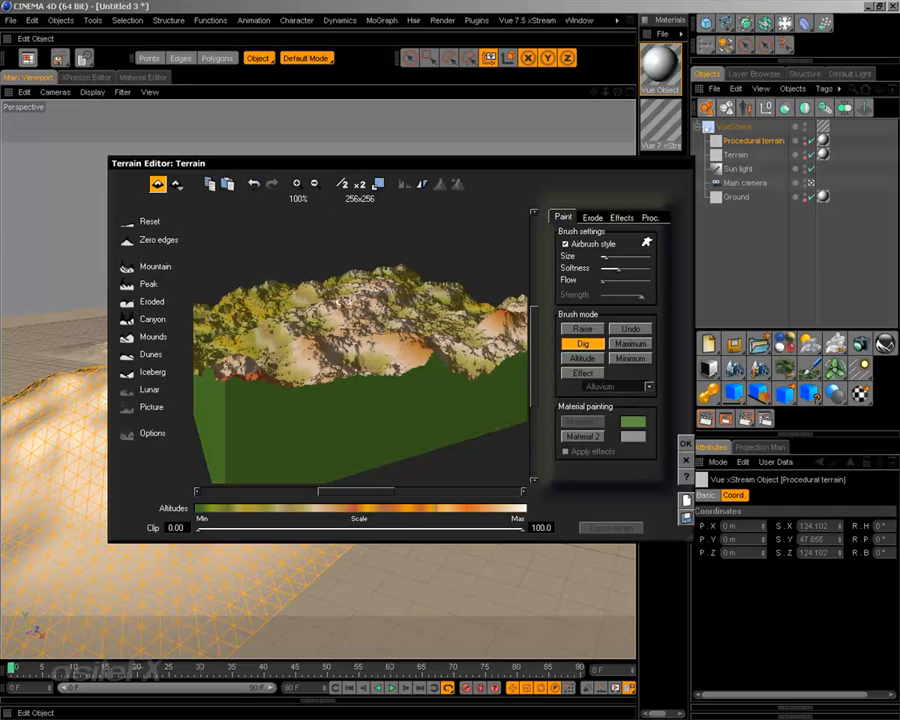
right_drag(346, 299, 446, 363)
- Set the scale of the terrain's procedural altitude production to 0.80
click(647, 216)
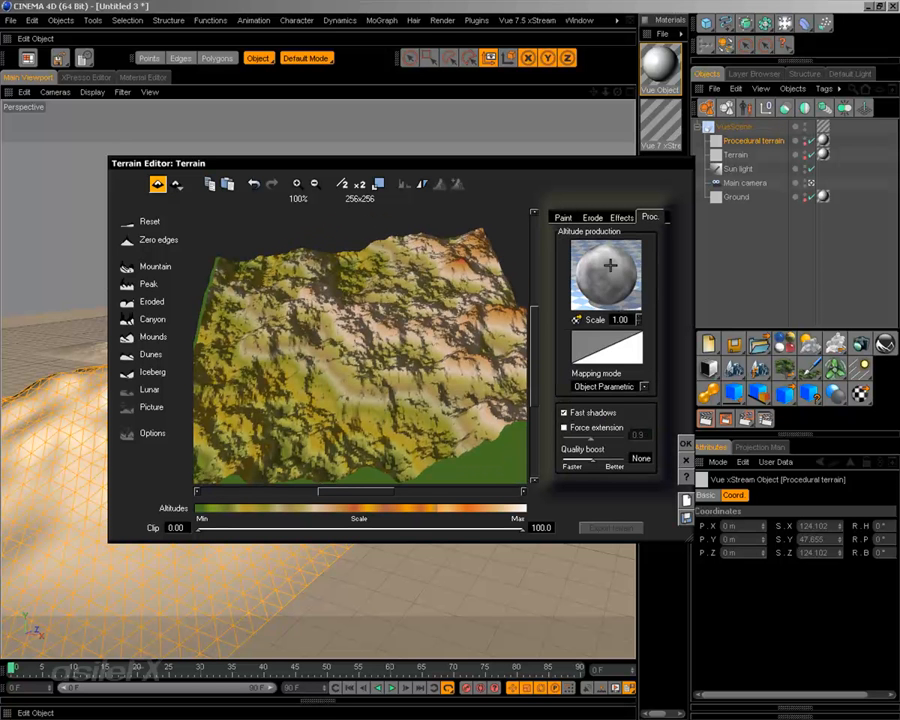
click(640, 322)
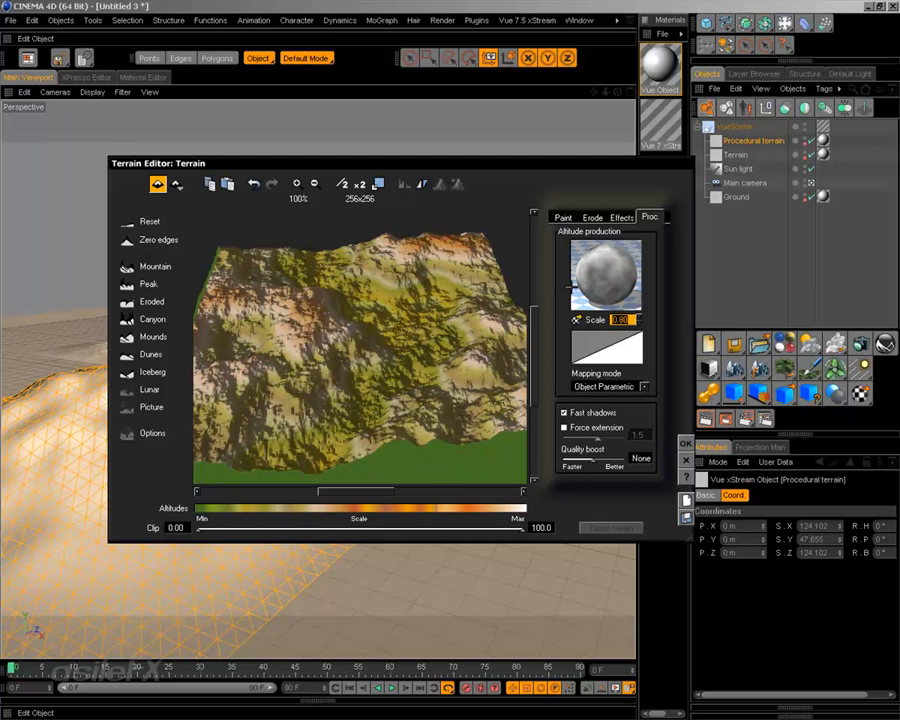
drag(418, 326, 402, 327)
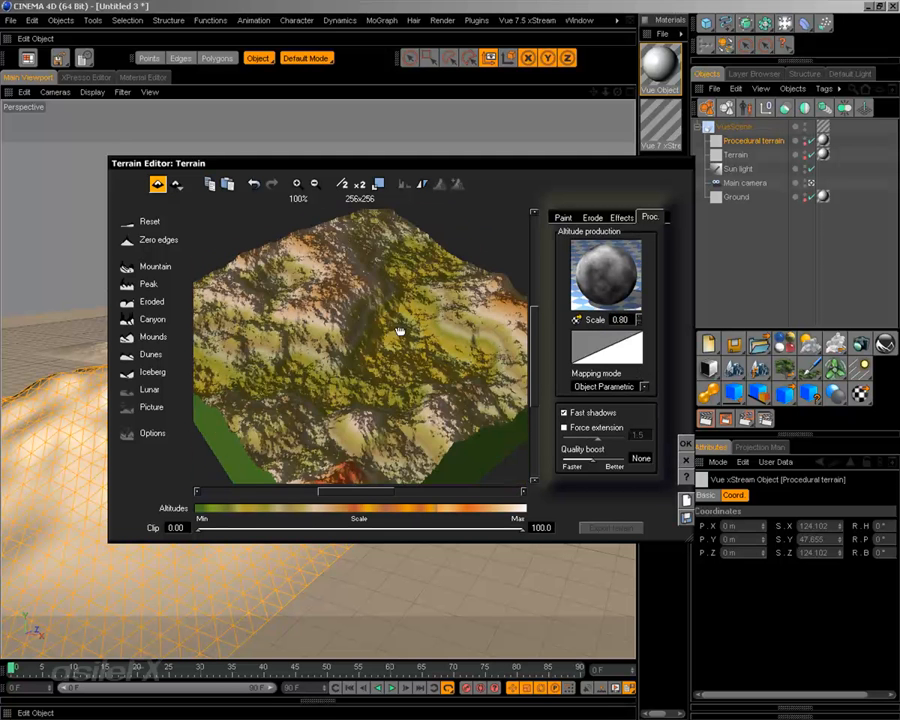
- Open the altitude production function for editing and examine the settings of its internal offset node and Simple Fractal node
right_click(610, 277)
click(630, 286)
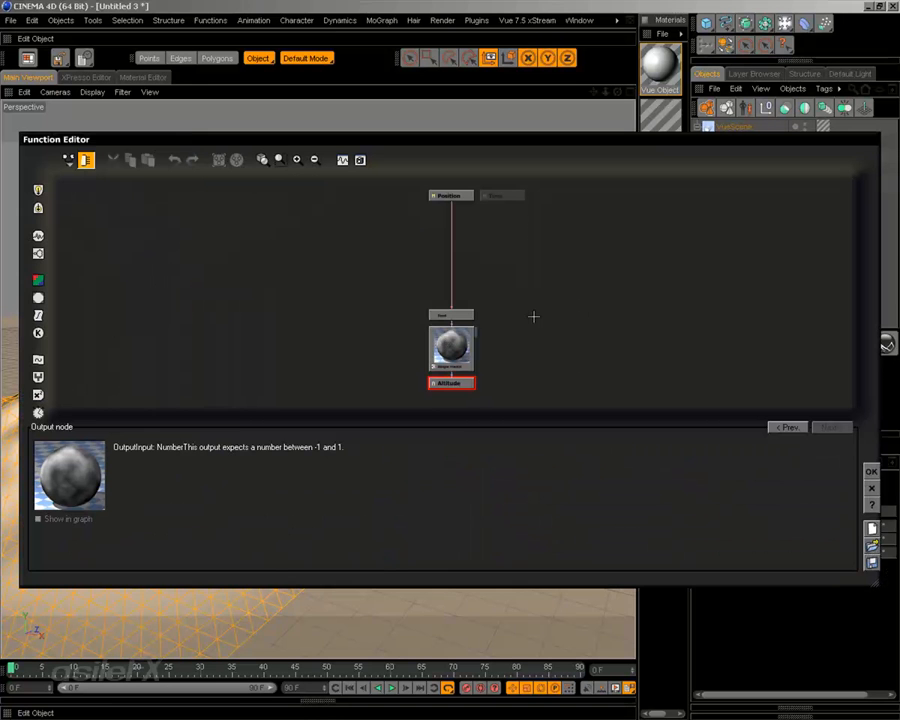
click(450, 347)
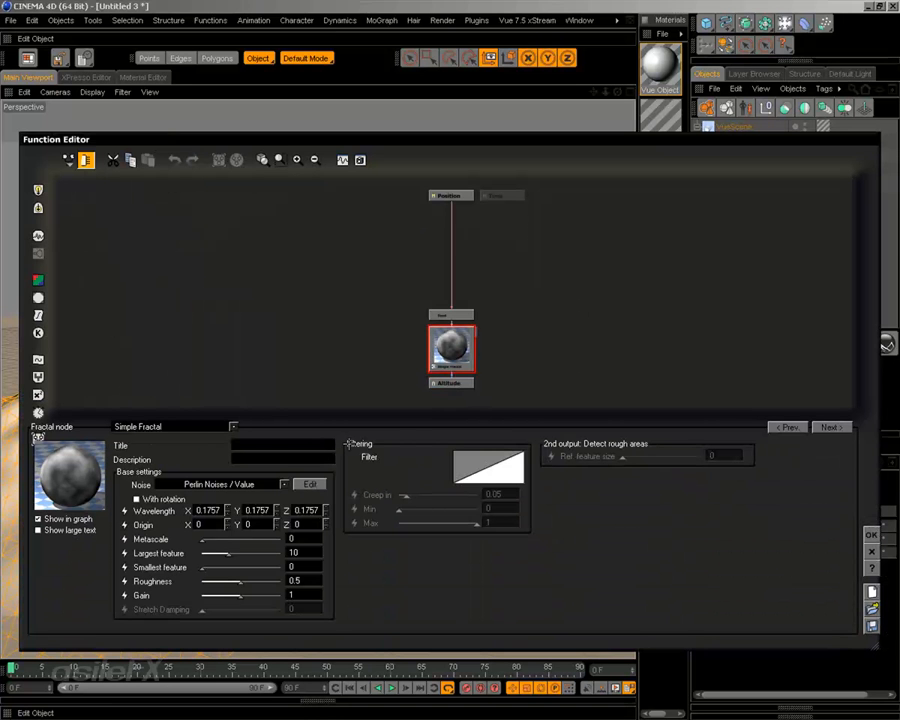
click(451, 315)
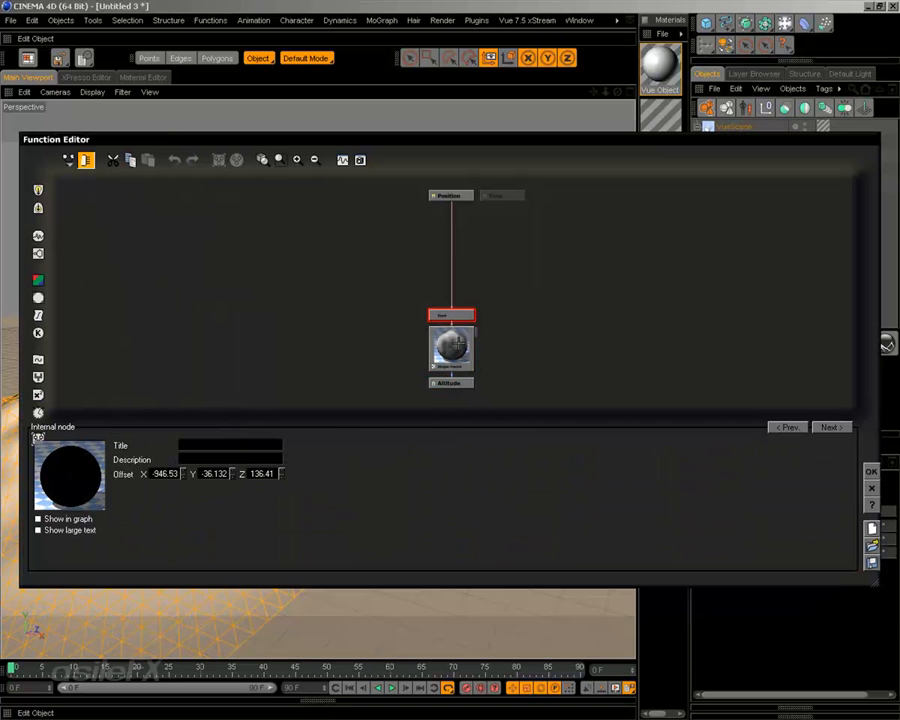
click(452, 346)
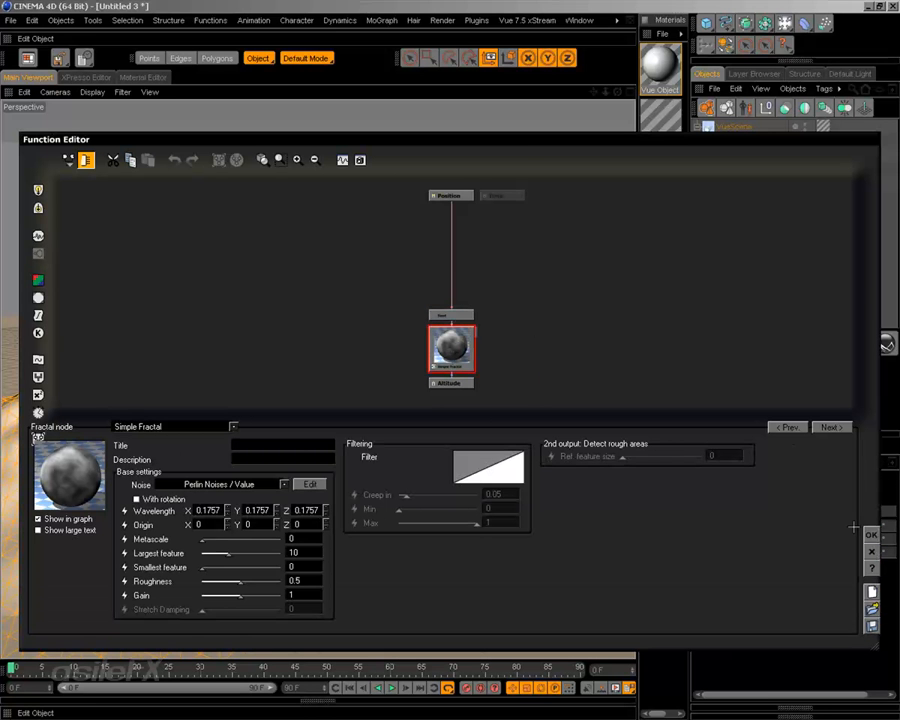
- Move the Position input node down close to the offset node and accept the function graph
click(463, 193)
drag(463, 193, 463, 293)
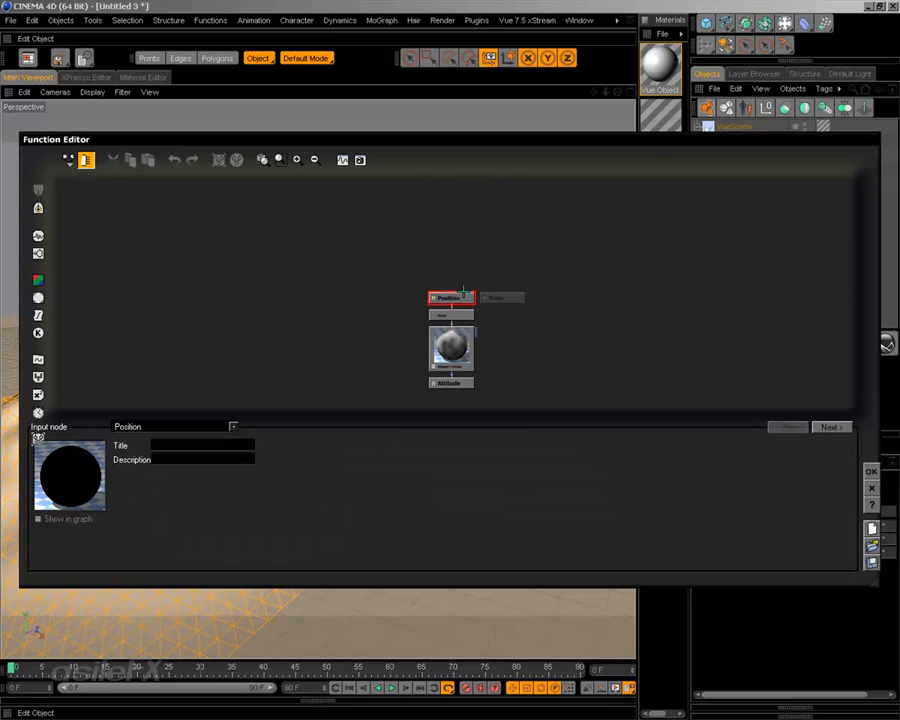
click(452, 346)
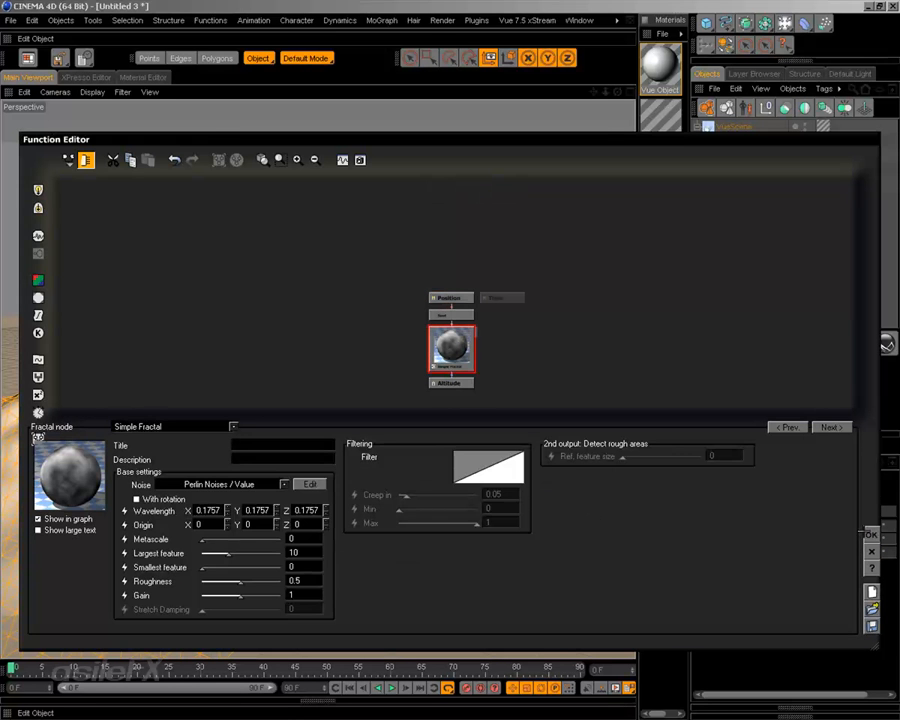
click(871, 535)
- Reduce the altitude production scale to 0.60
drag(440, 390, 407, 387)
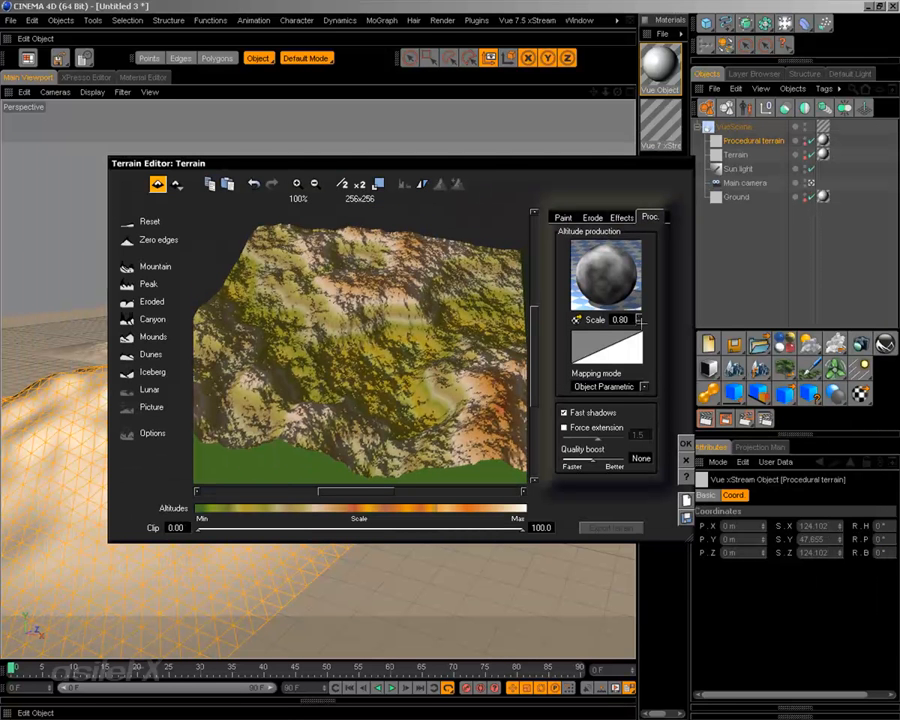
drag(639, 321, 640, 408)
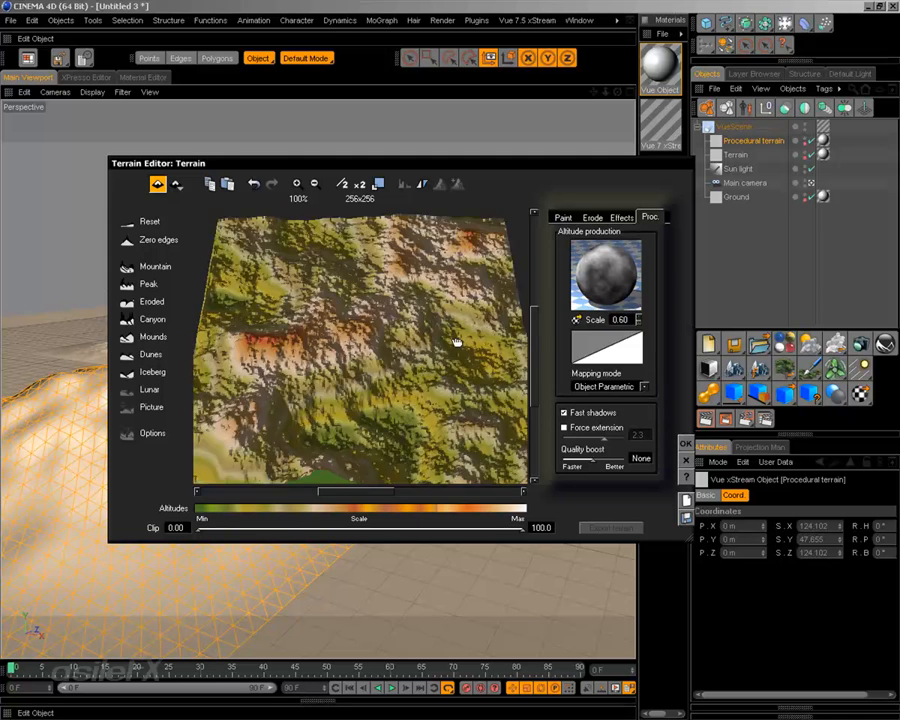
- Examine the Seed offset node in the altitude production function, and accept the terrain editor's settings
drag(456, 340, 436, 324)
right_click(640, 288)
click(642, 290)
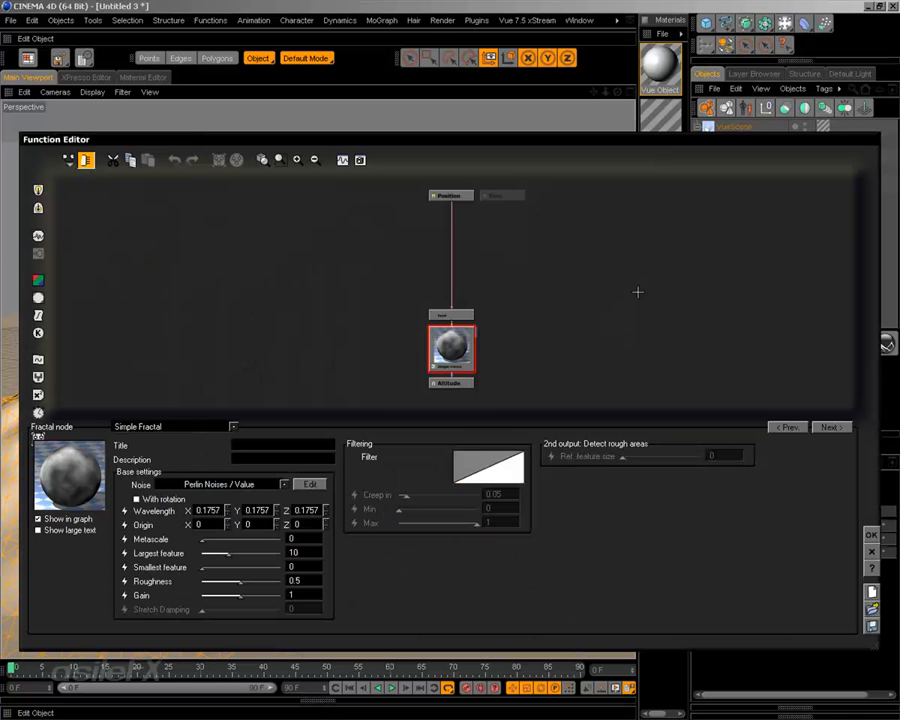
click(296, 159)
click(464, 338)
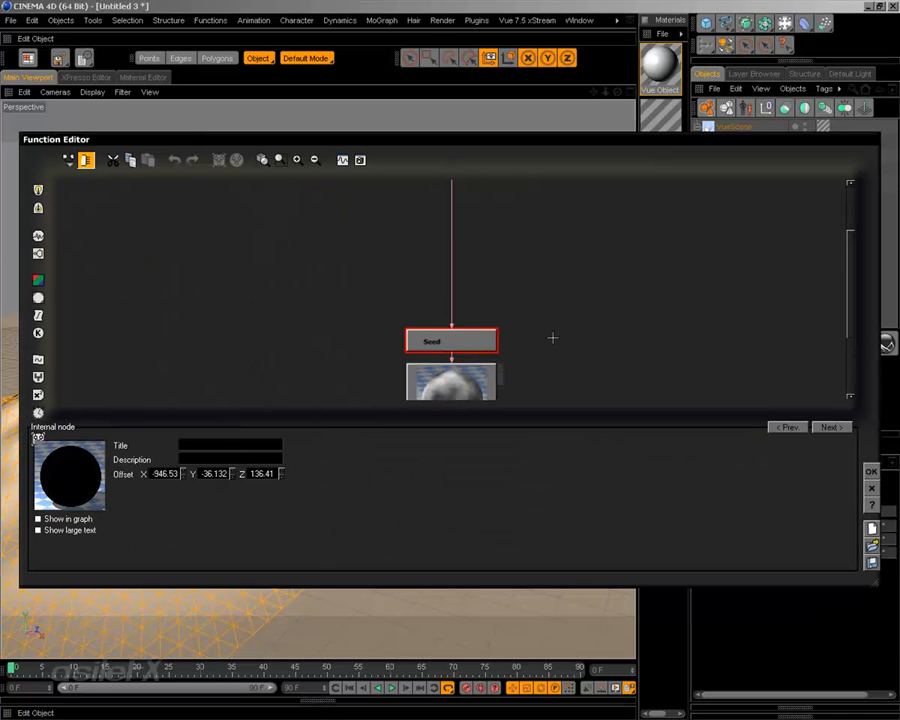
drag(552, 338, 527, 265)
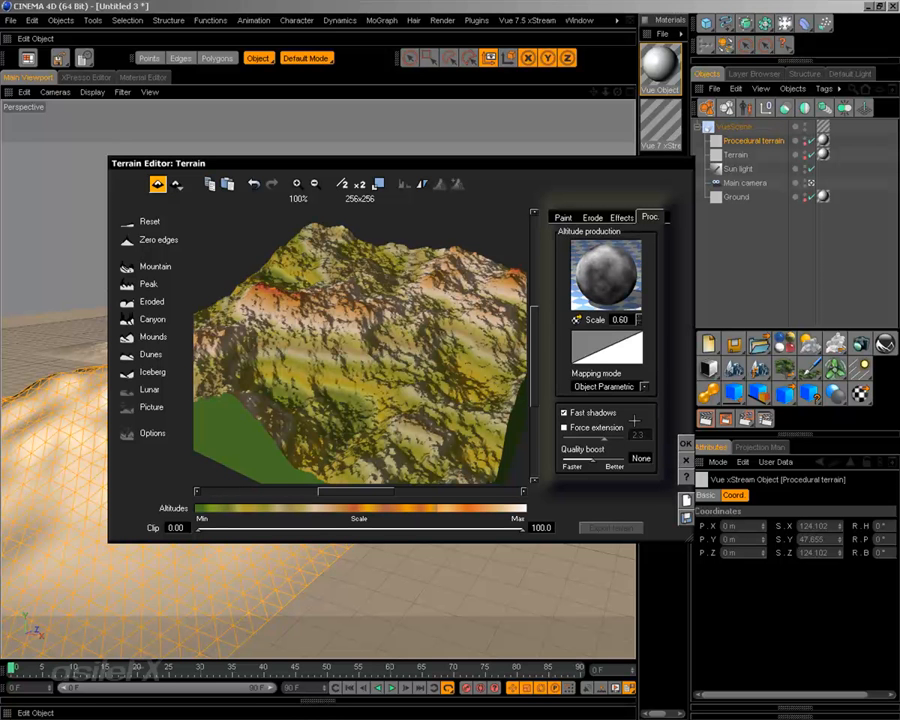
click(685, 443)
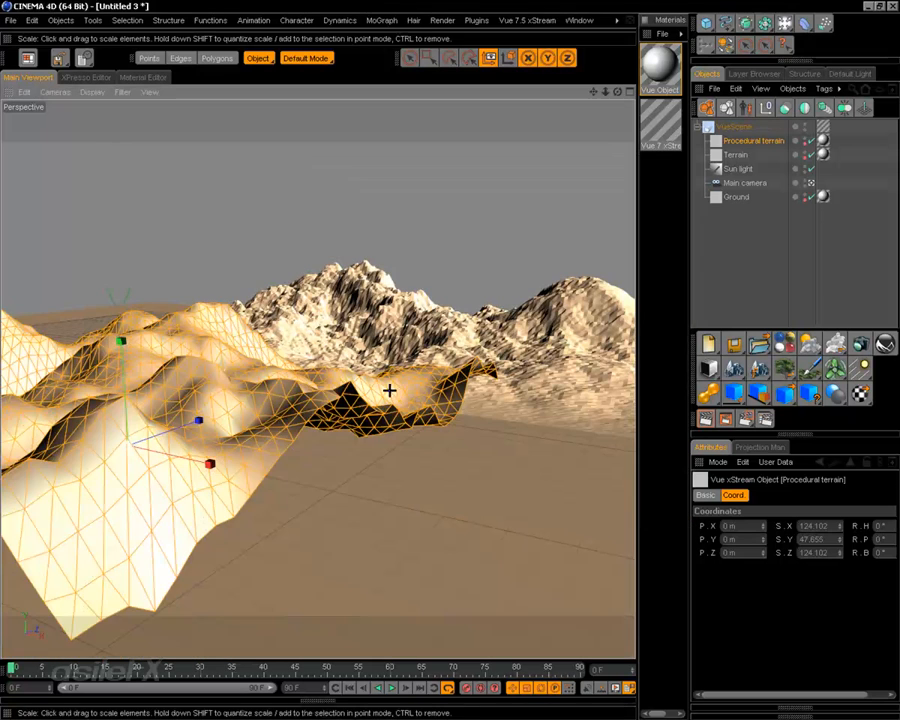
- Widen and flatten the procedural terrain to a scale of about 190 × 26.7 × 190, and set its altitude production scale to 0.20
drag(121, 340, 118, 337)
drag(127, 446, 184, 358)
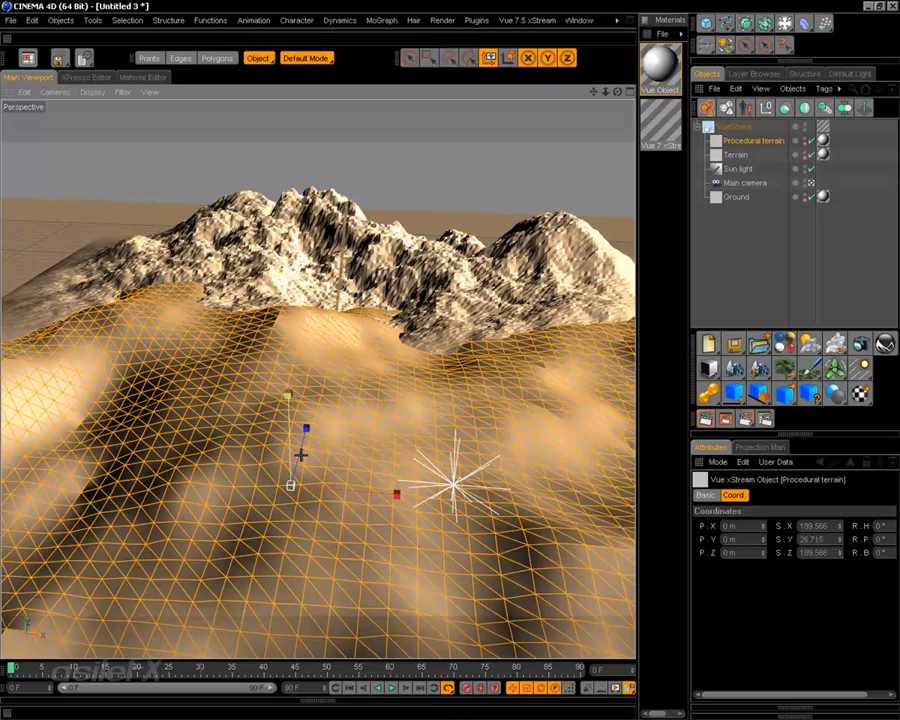
right_click(331, 456)
click(372, 279)
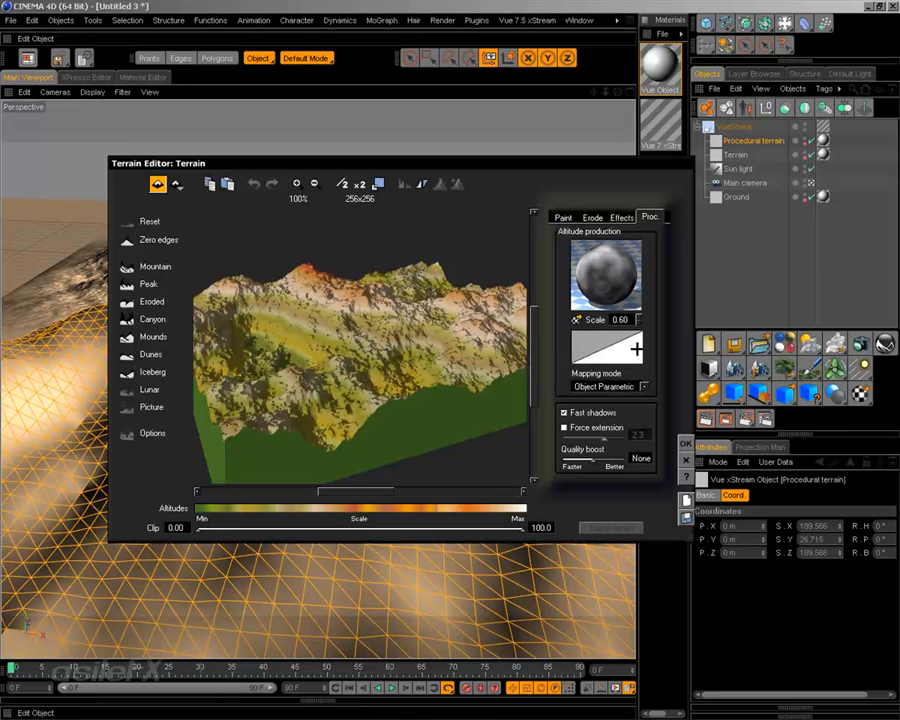
double_click(628, 320)
text(0.2)
key(Return)
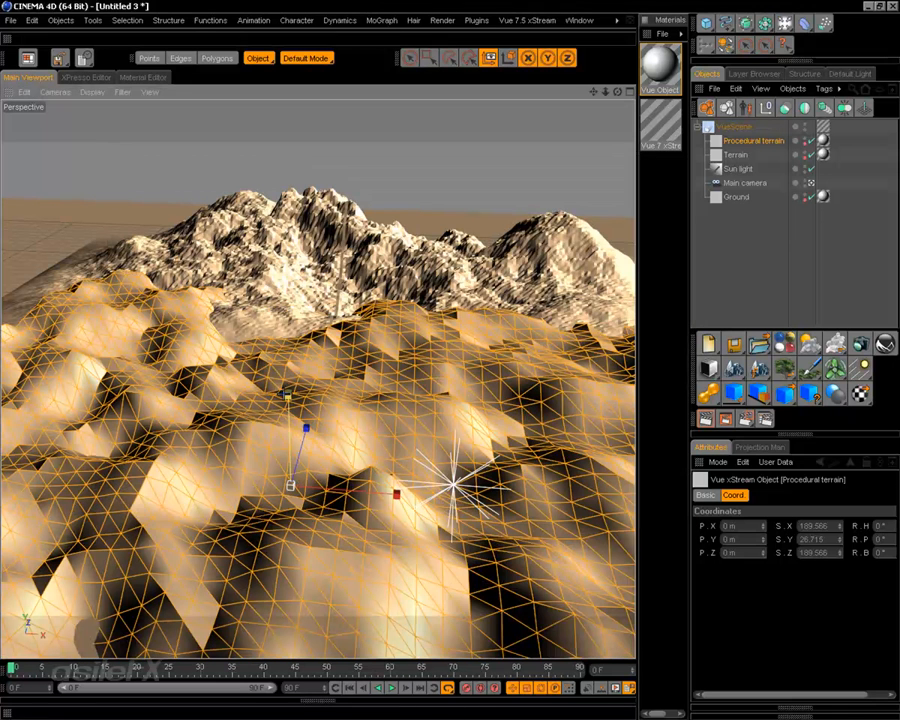
- Readjust the procedural terrain's altitude production for smoother, broader hills and accept the change
drag(288, 395, 400, 385)
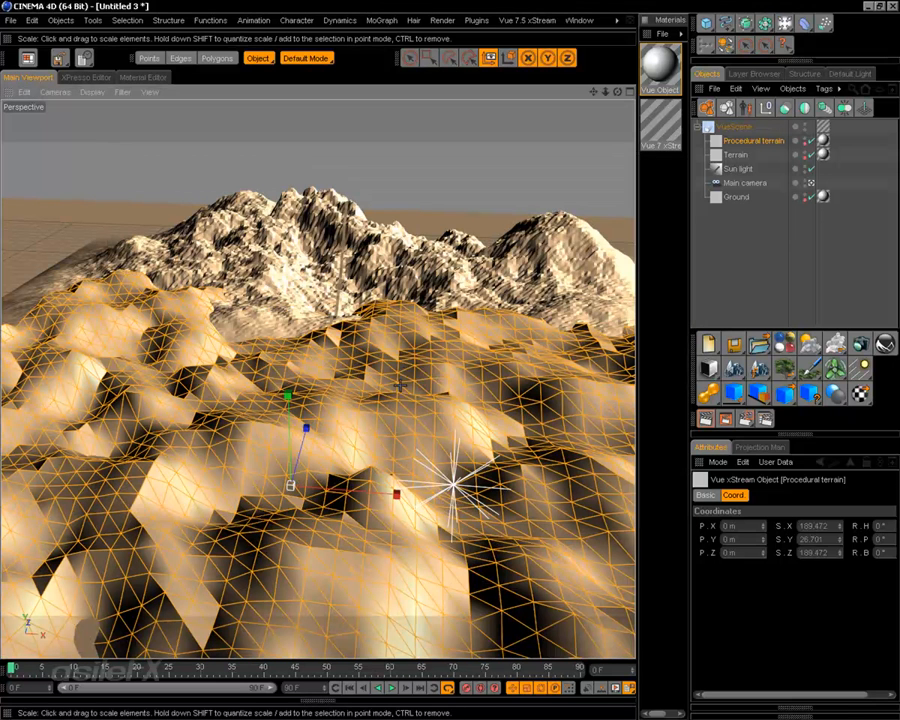
right_click(405, 351)
click(470, 281)
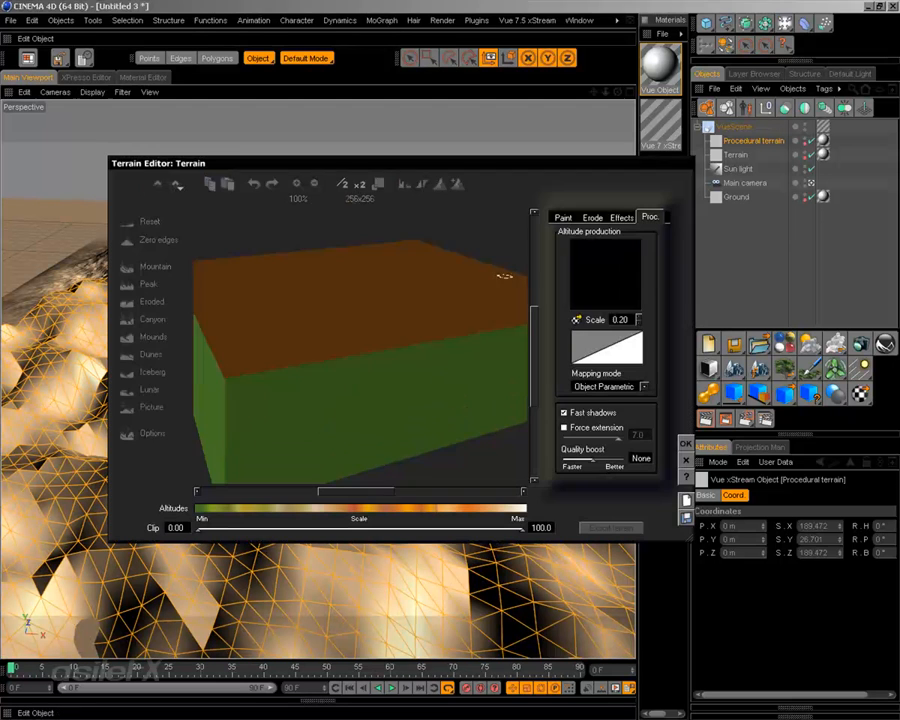
click(684, 441)
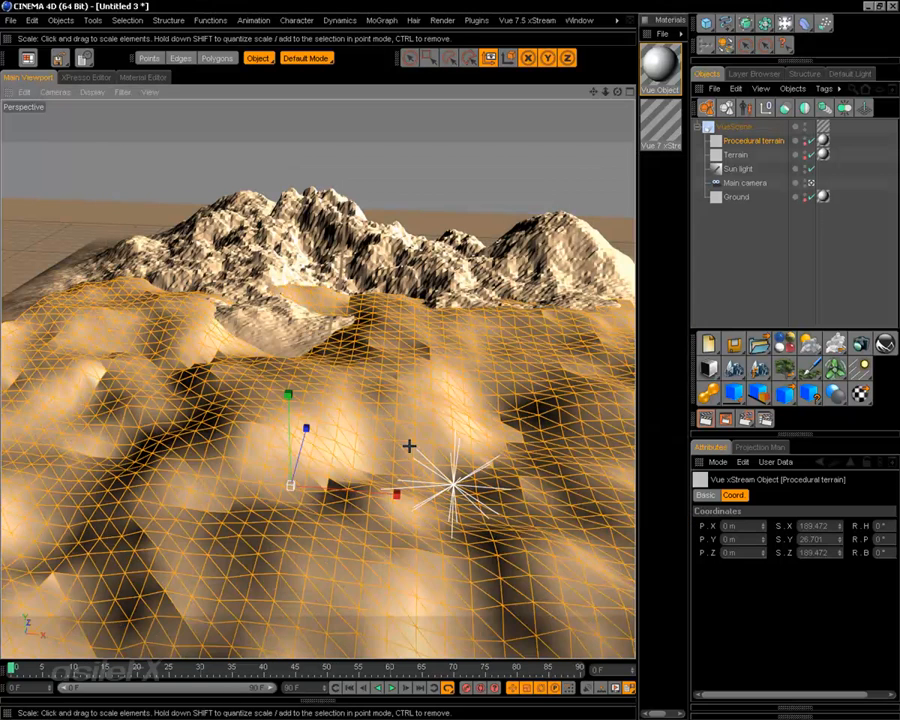
- Stretch the procedural terrain vertically to a Y scale of about 33.8 and lower it slightly
drag(289, 393, 289, 391)
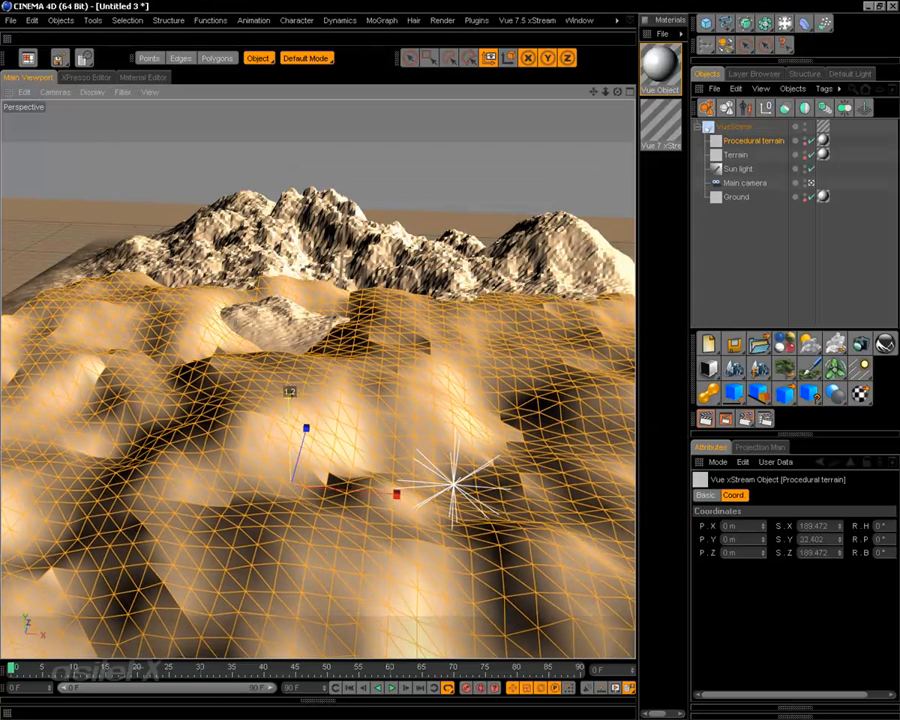
key(e)
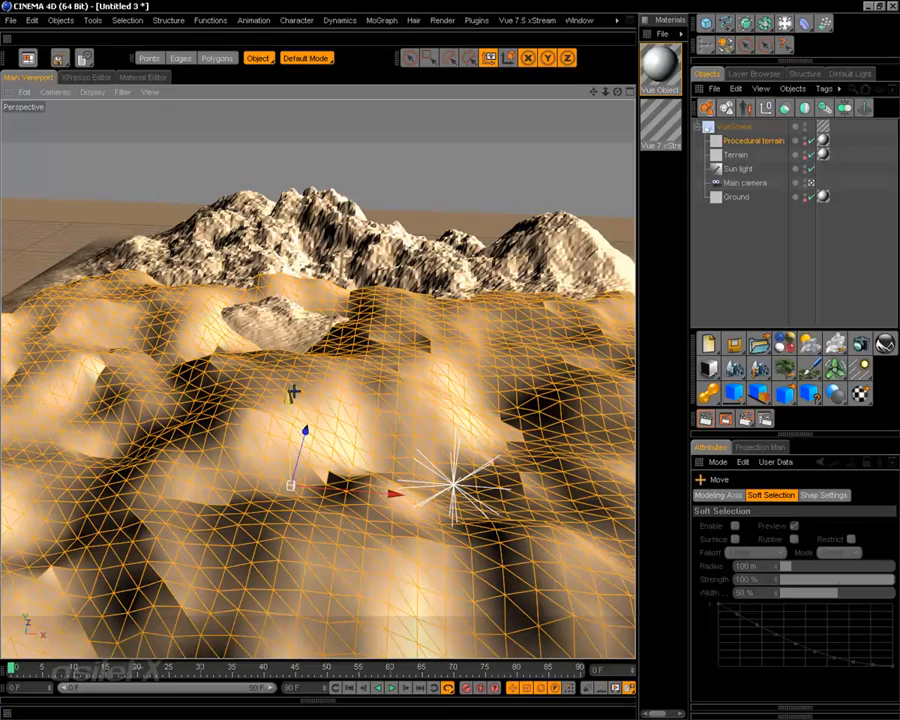
drag(289, 396, 208, 370)
alt+drag(225, 320, 330, 338)
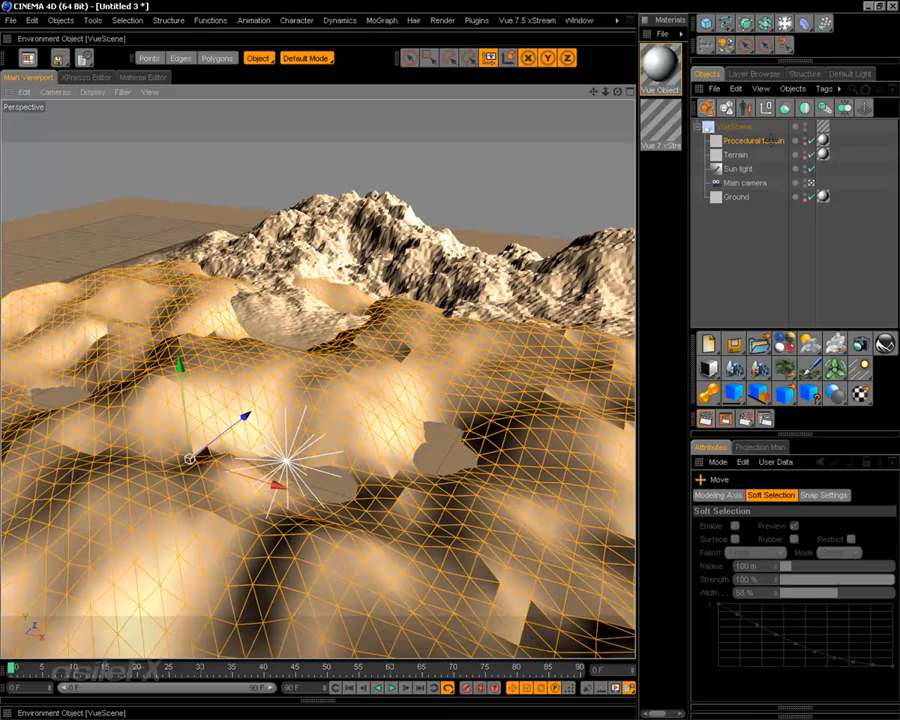
- Hide the Ground object in the viewport and deselect it
click(736, 197)
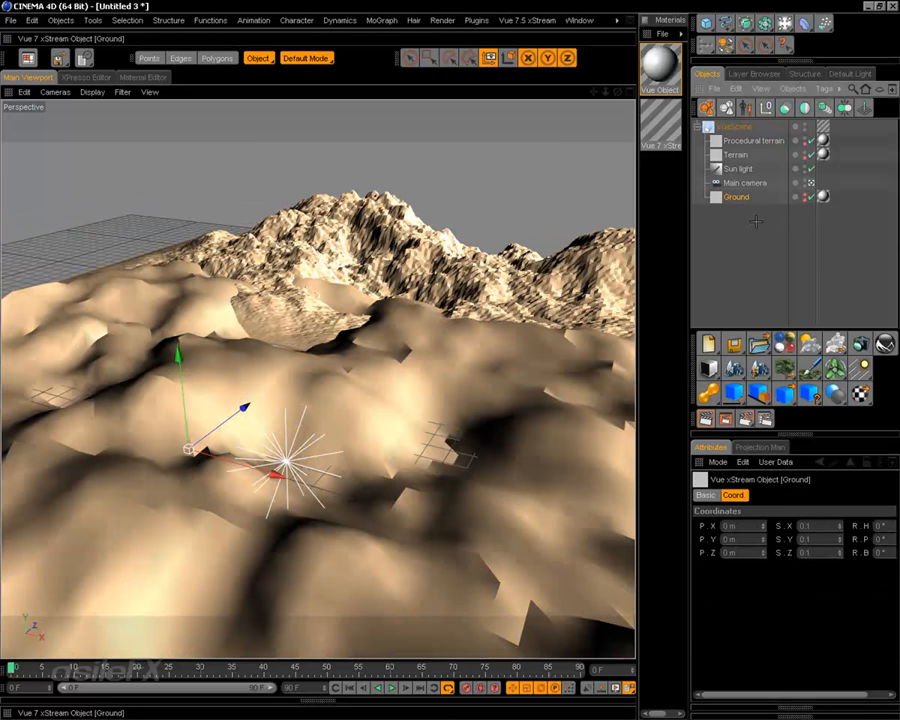
click(745, 254)
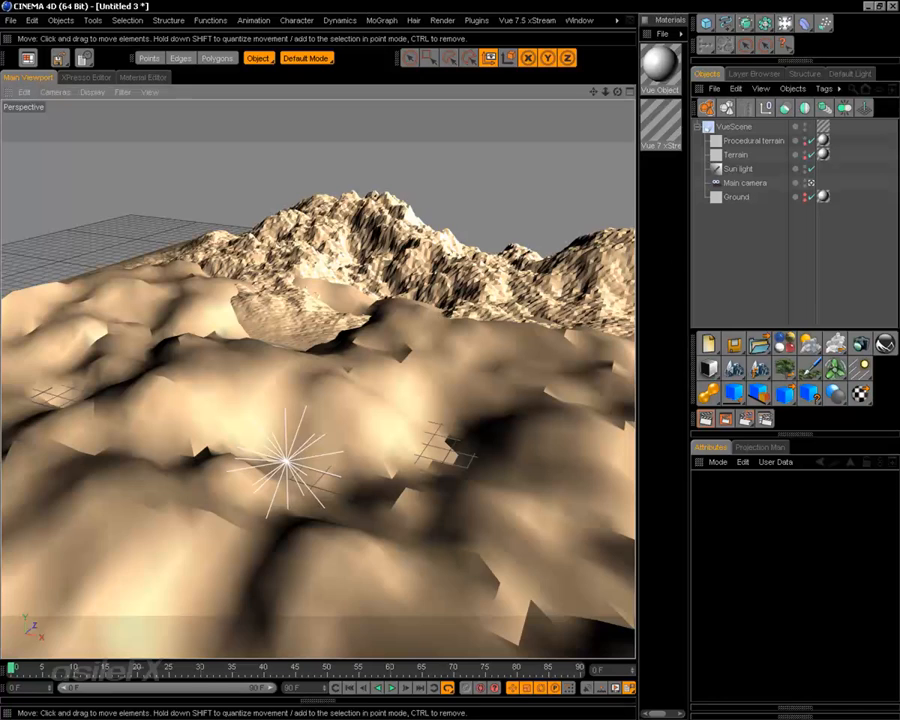
alt+drag(400, 330, 461, 345)
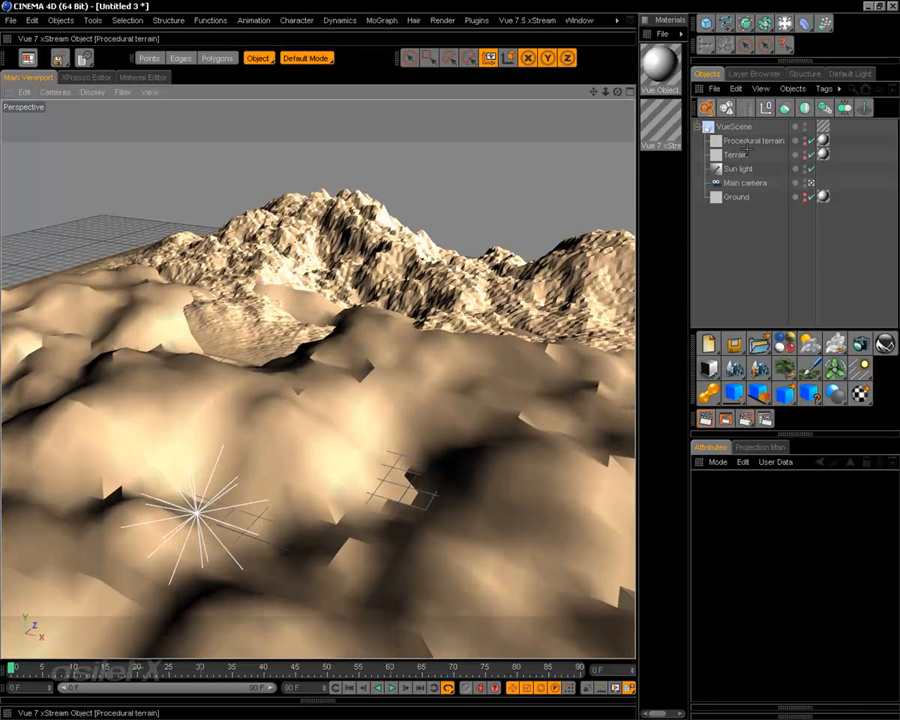
- Raise the procedural terrain and the standard terrain together above the grid, and clear the selection
click(300, 295)
shift+click(260, 360)
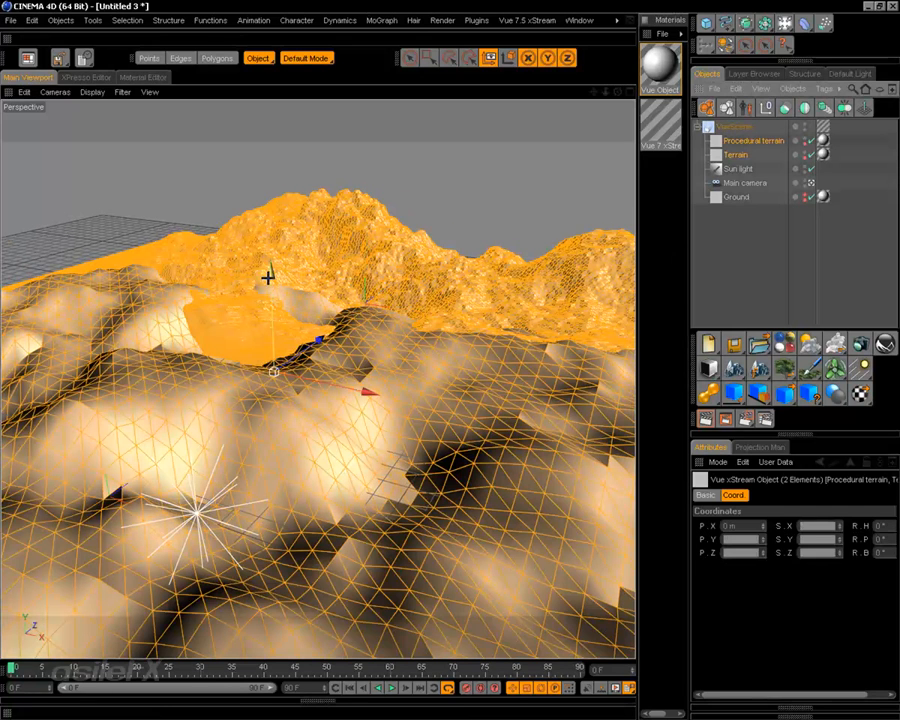
alt+drag(267, 275, 273, 366)
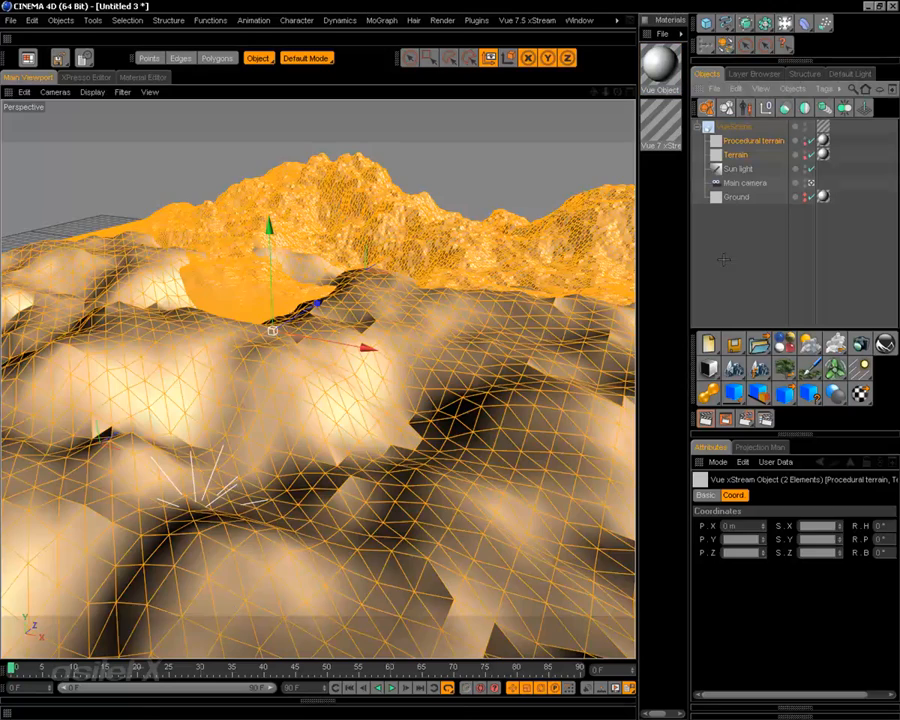
click(466, 307)
mouse_move(466, 307)
alt+mouse_down()
mouse_move(464, 288)
mouse_move(452, 300)
mouse_move(463, 326)
alt+mouse_up()
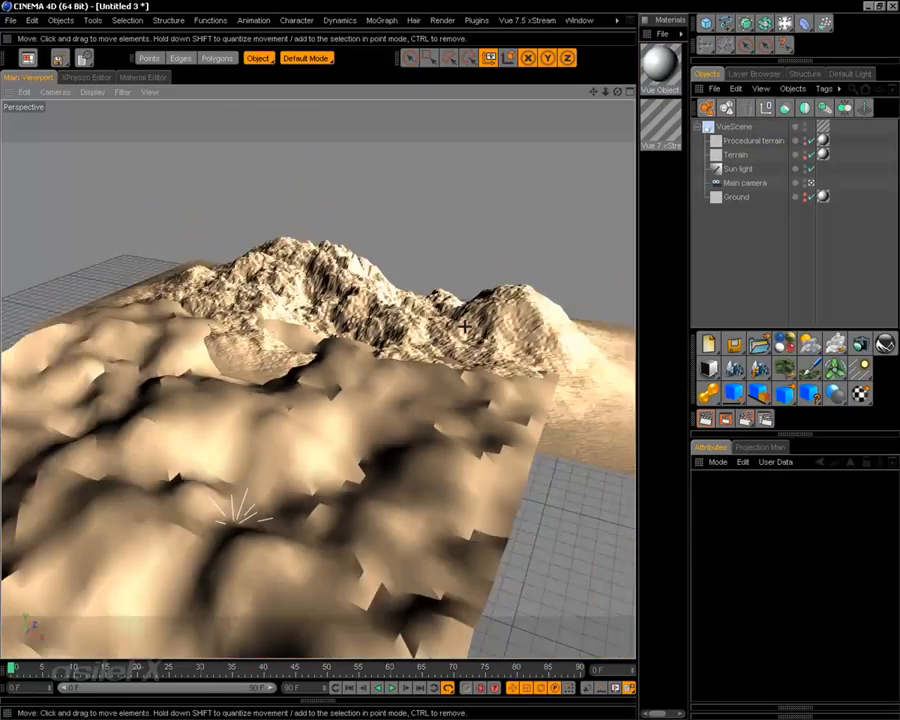
- Enlarge the standard terrain to a scale of about 2.05 × 1.77 × 1.15 and lower it to about 22.2 m in Y
click(385, 407)
click(371, 301)
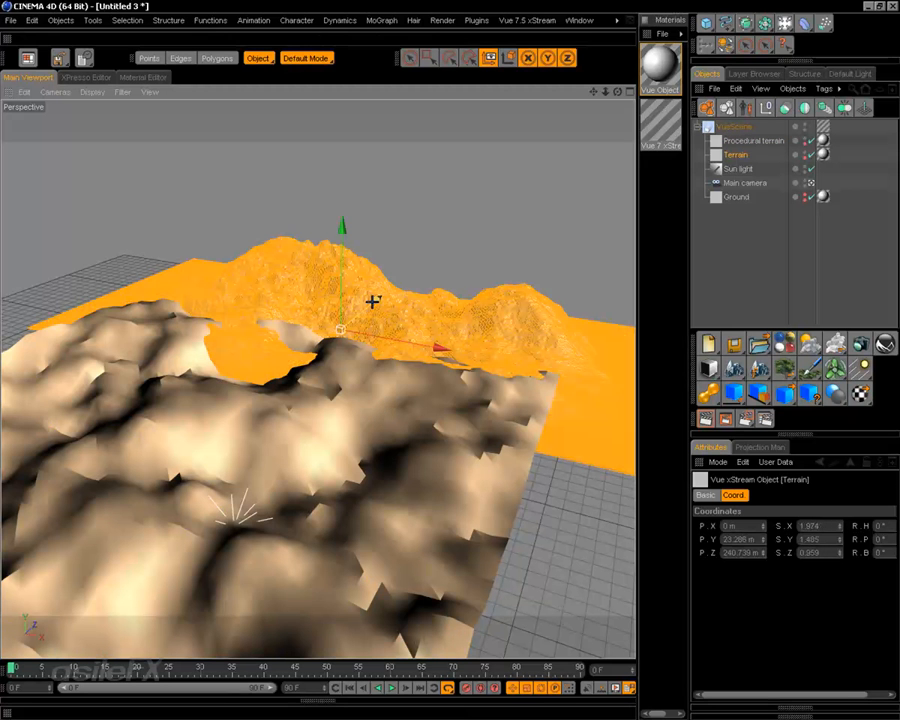
key(t)
drag(354, 314, 420, 300)
mouse_move(444, 349)
mouse_down()
mouse_move(430, 341)
mouse_move(440, 346)
mouse_up()
key(e)
drag(328, 237, 340, 328)
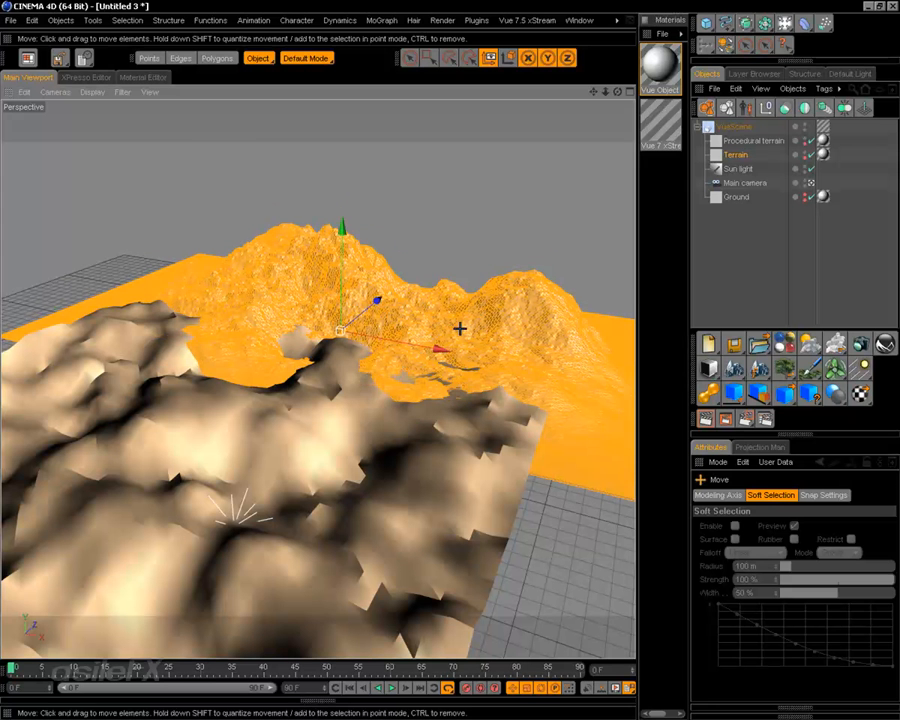
key(t)
drag(382, 293, 391, 283)
- Shrink the procedural terrain to about 159 in X and Z and flatten its Y scale to about 23.9
scroll(336, 331, up, 1)
scroll(336, 331, up, 2)
click(312, 495)
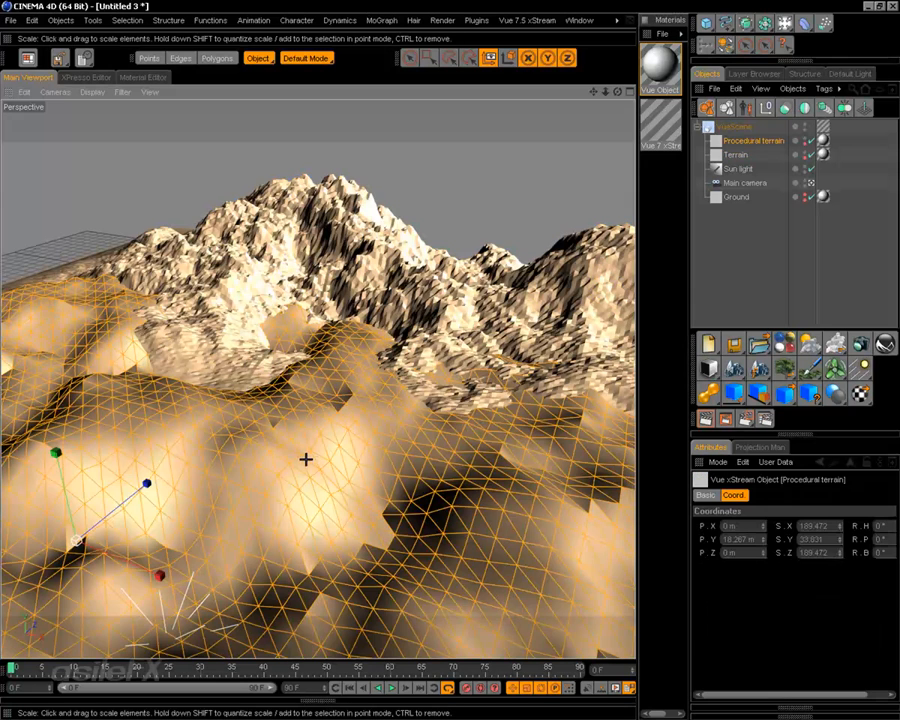
drag(152, 546, 72, 527)
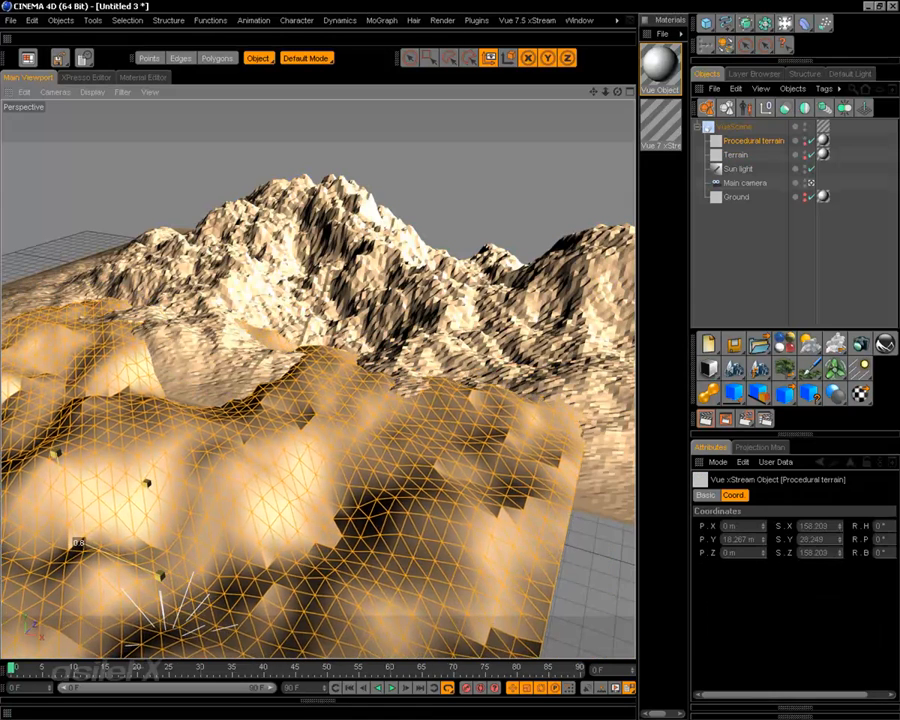
drag(58, 452, 57, 455)
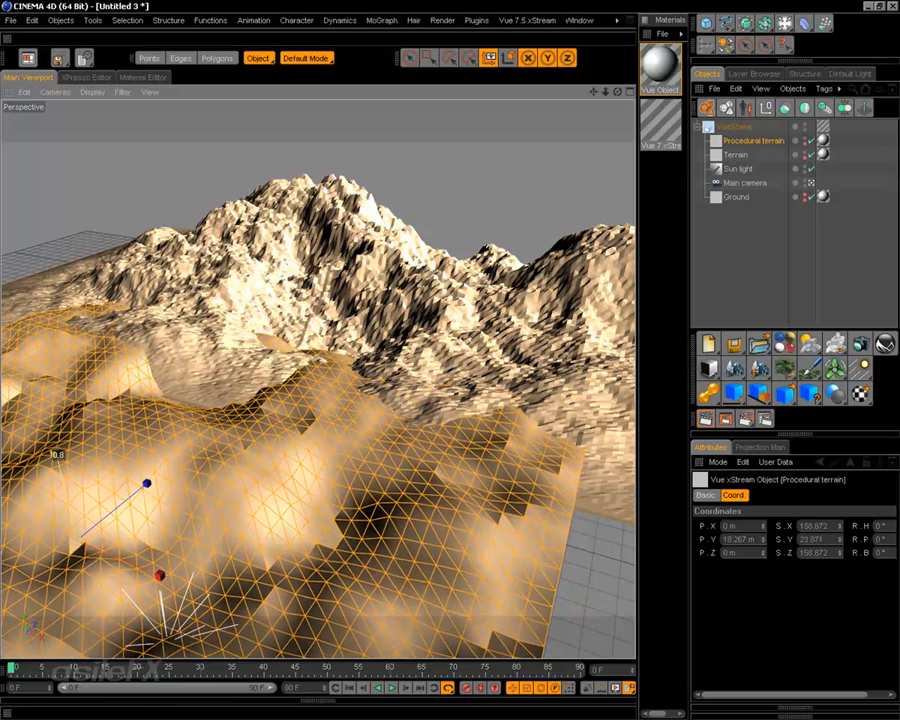
- Move the procedural terrain up and along Z so it meets the foot of the mountain, and deselect it
key(e)
drag(146, 484, 163, 470)
drag(74, 440, 73, 424)
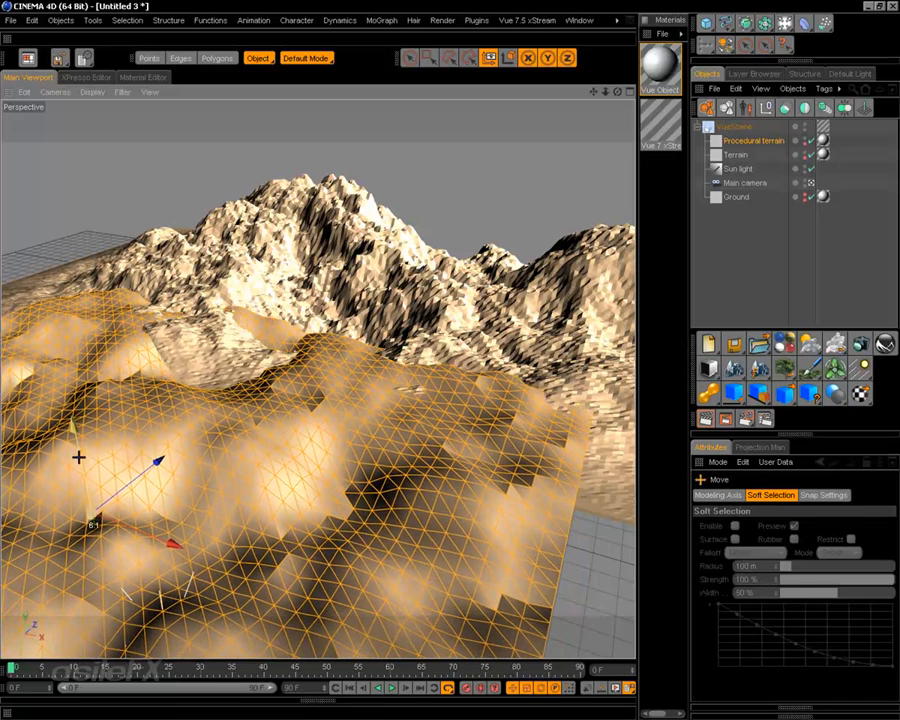
mouse_move(160, 463)
mouse_down()
mouse_move(213, 417)
mouse_move(150, 466)
mouse_up()
click(731, 261)
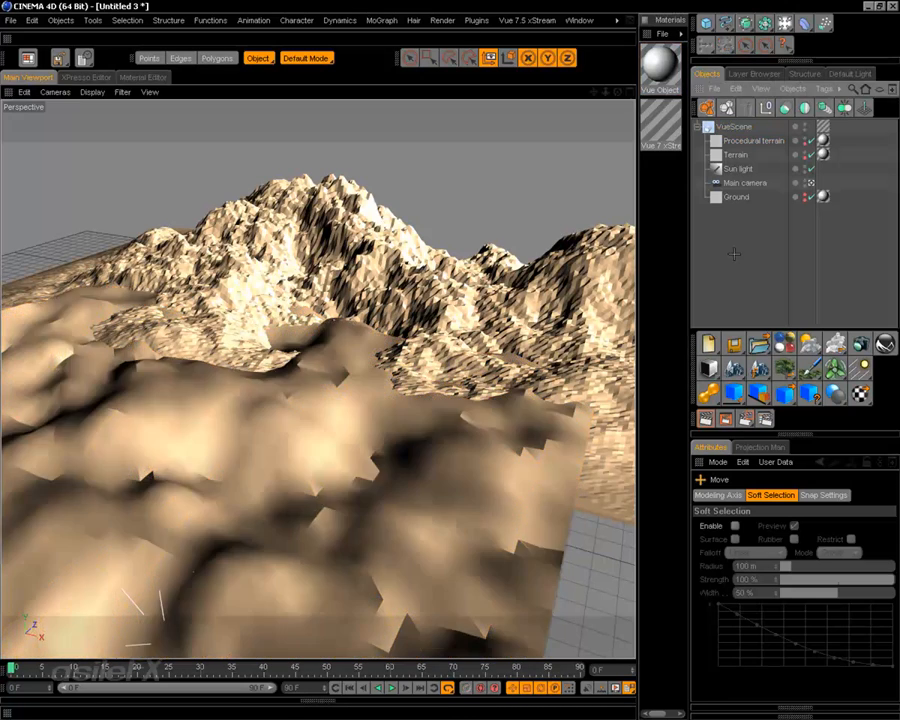
- Change the standard terrain's material to Large Scale Rock from the Material Layers collection
alt+middle_drag(305, 393, 365, 393)
alt+right_drag(305, 393, 313, 392)
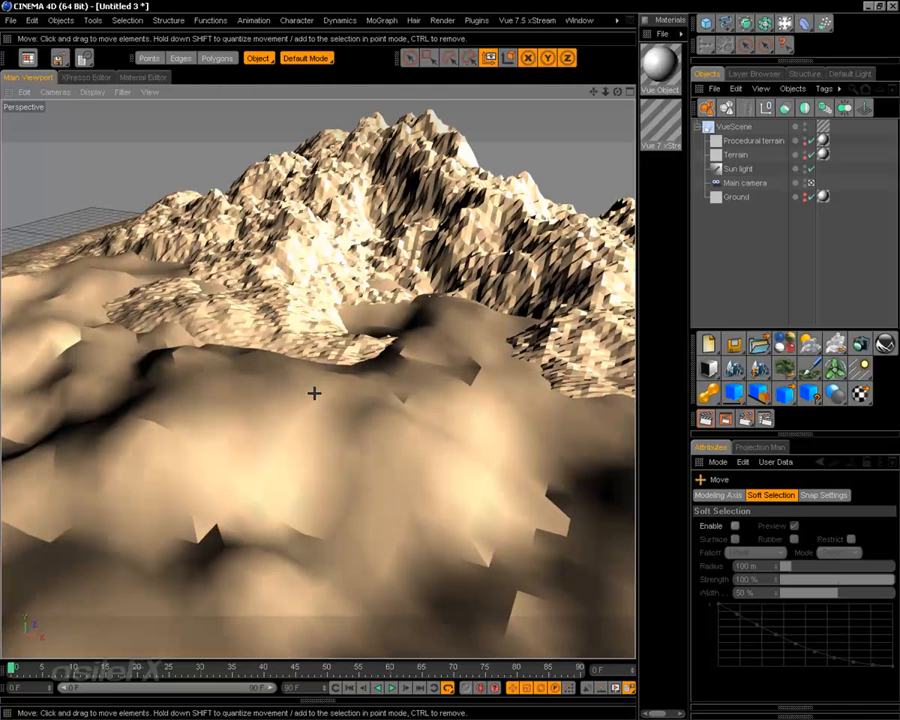
alt+drag(326, 405, 360, 362)
click(367, 276)
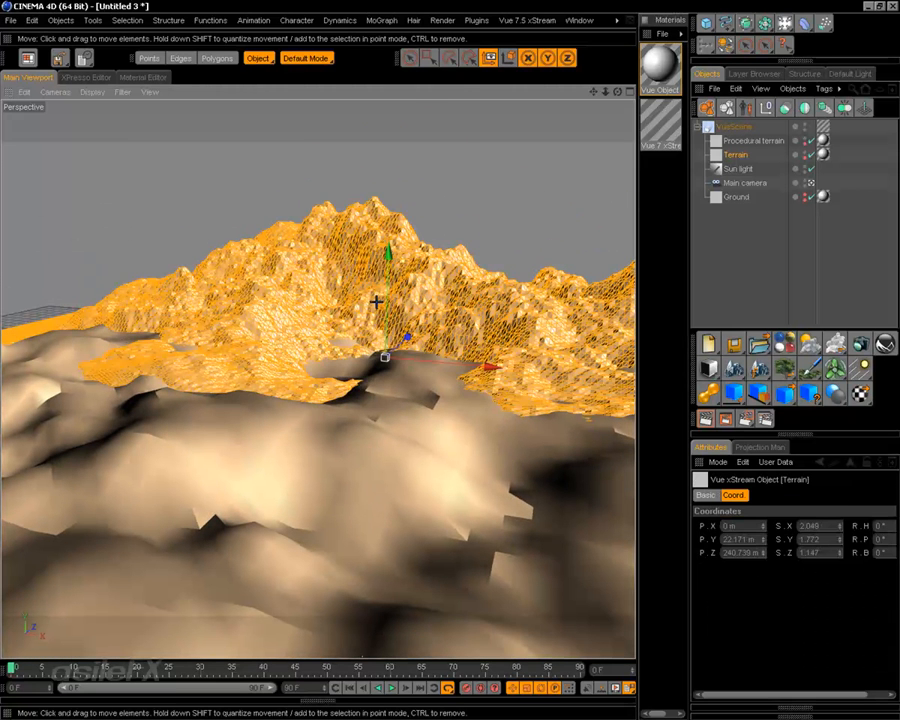
right_click(332, 256)
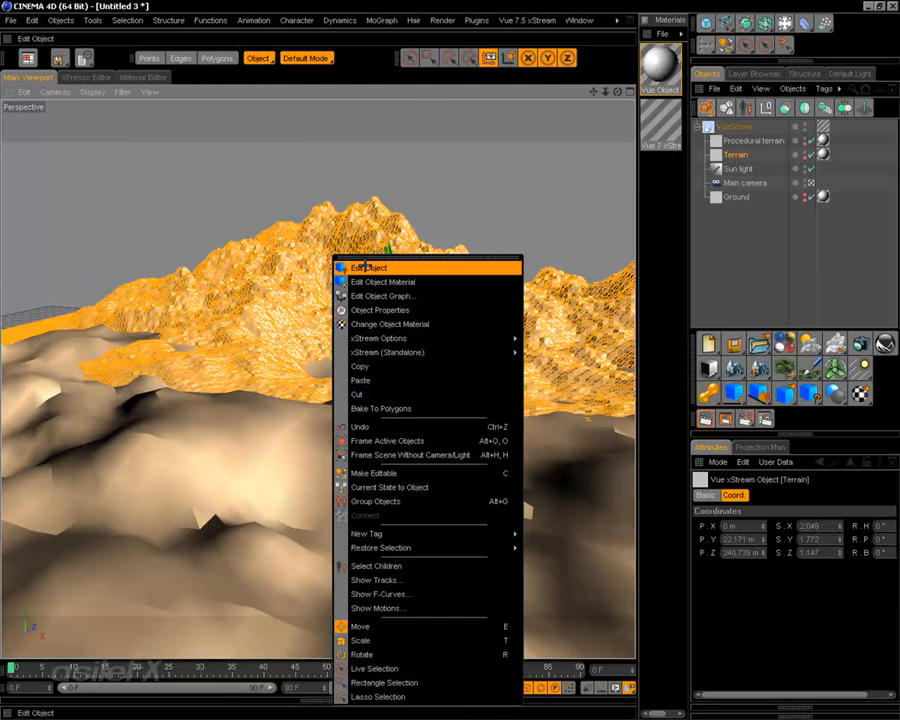
click(424, 324)
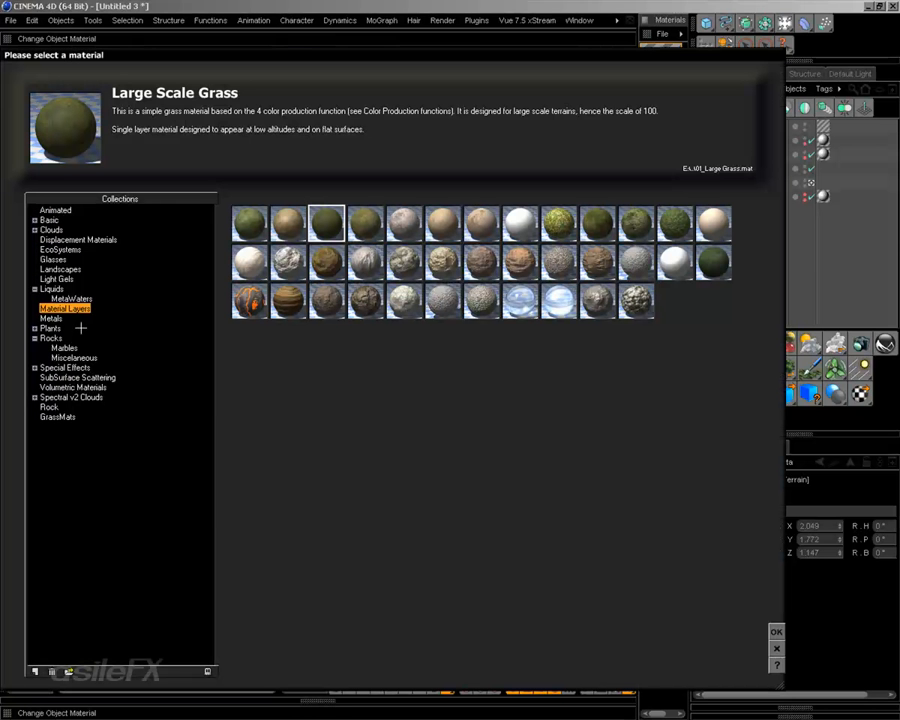
click(60, 269)
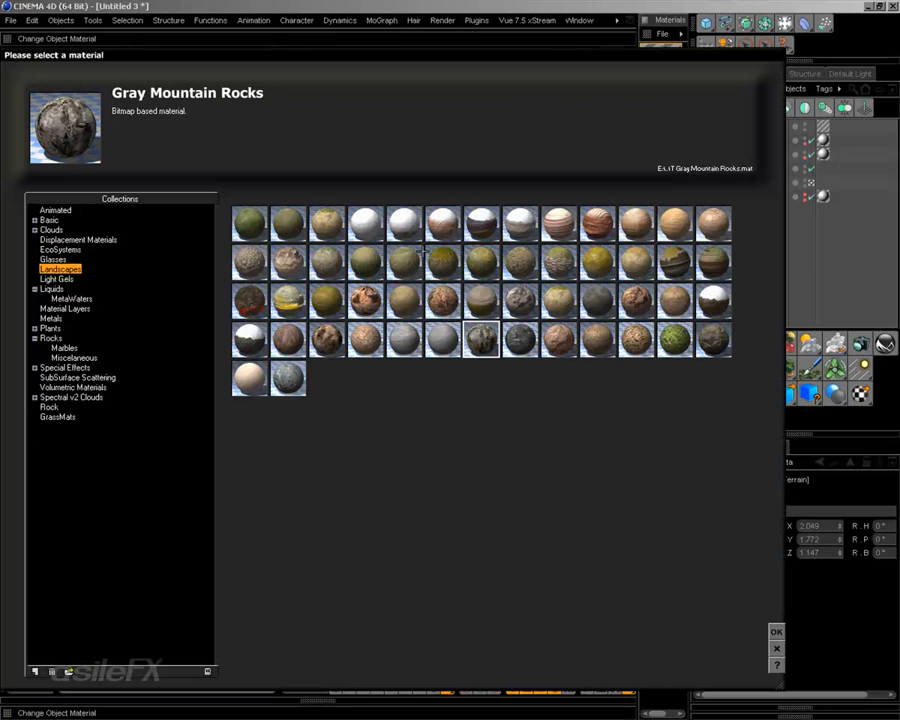
click(64, 308)
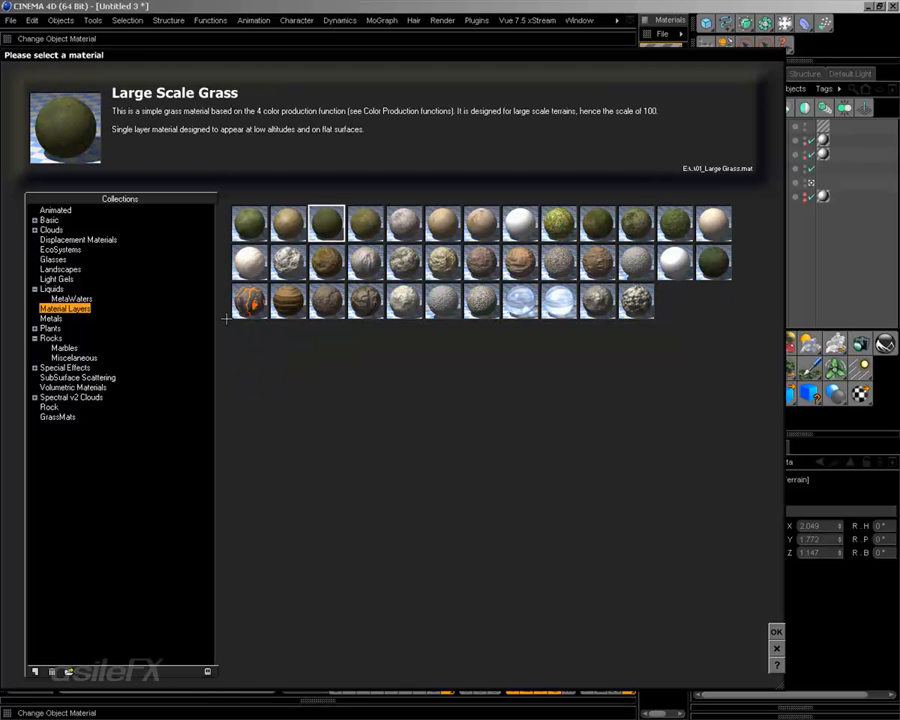
click(409, 219)
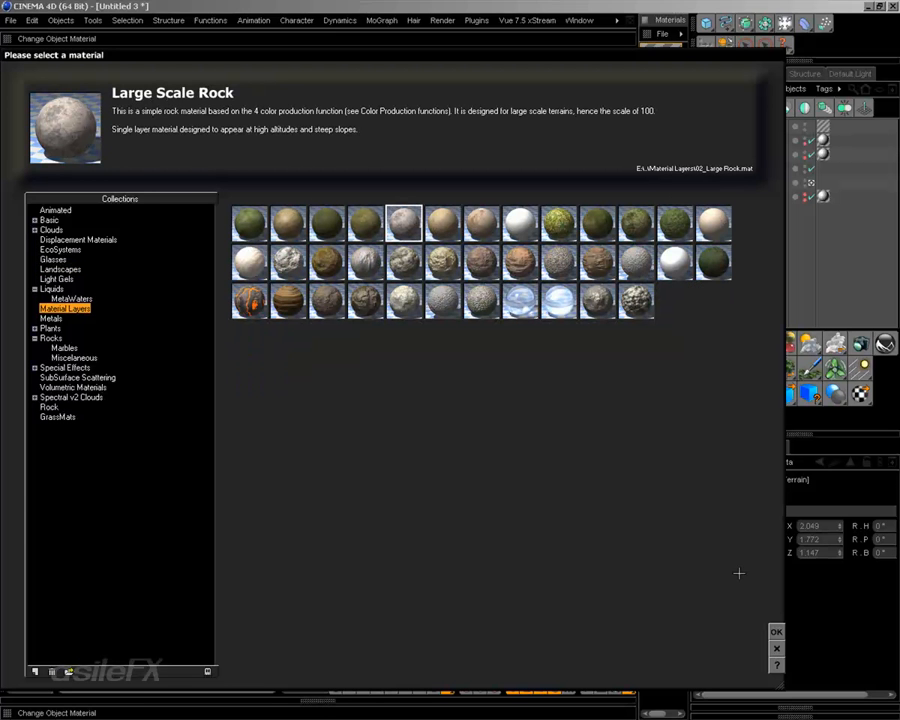
click(776, 632)
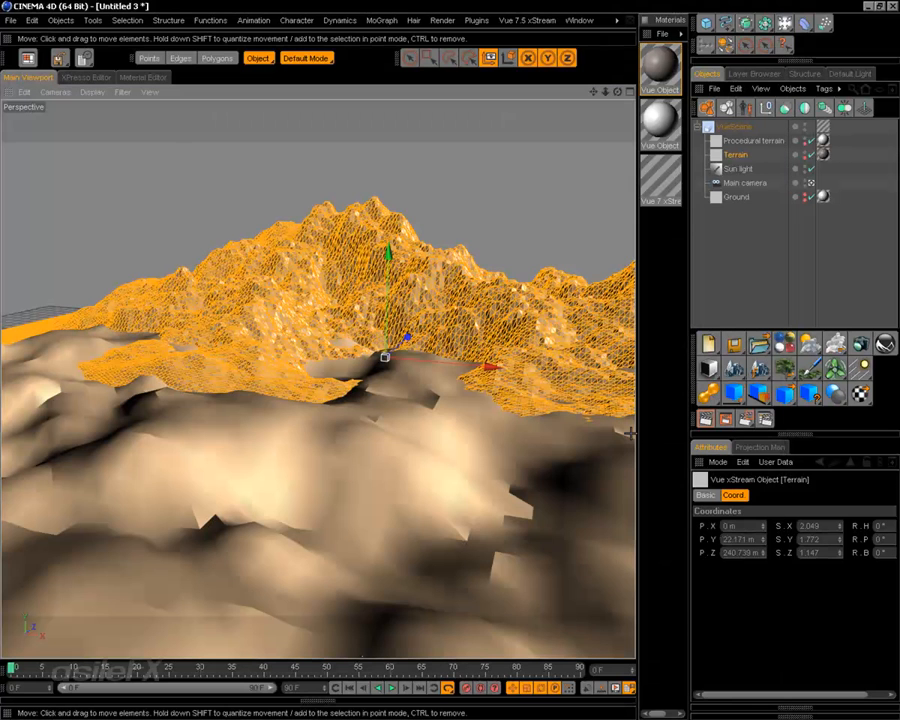
click(754, 230)
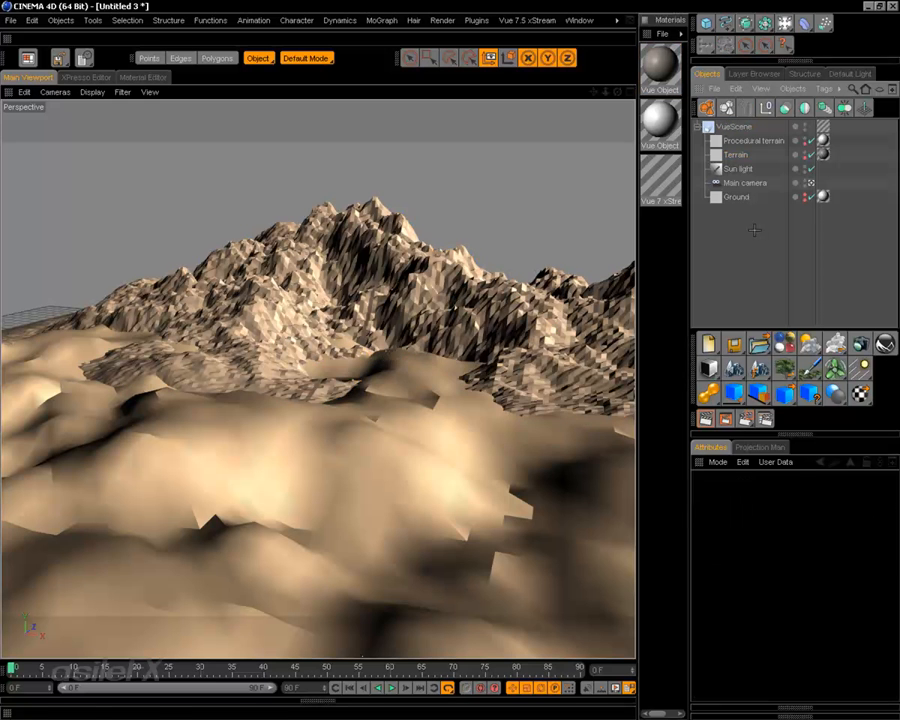
- Change the procedural terrain's material to Large Scale Pale Grass from the Material Layers collection and deselect the terrain
click(754, 140)
right_click(384, 388)
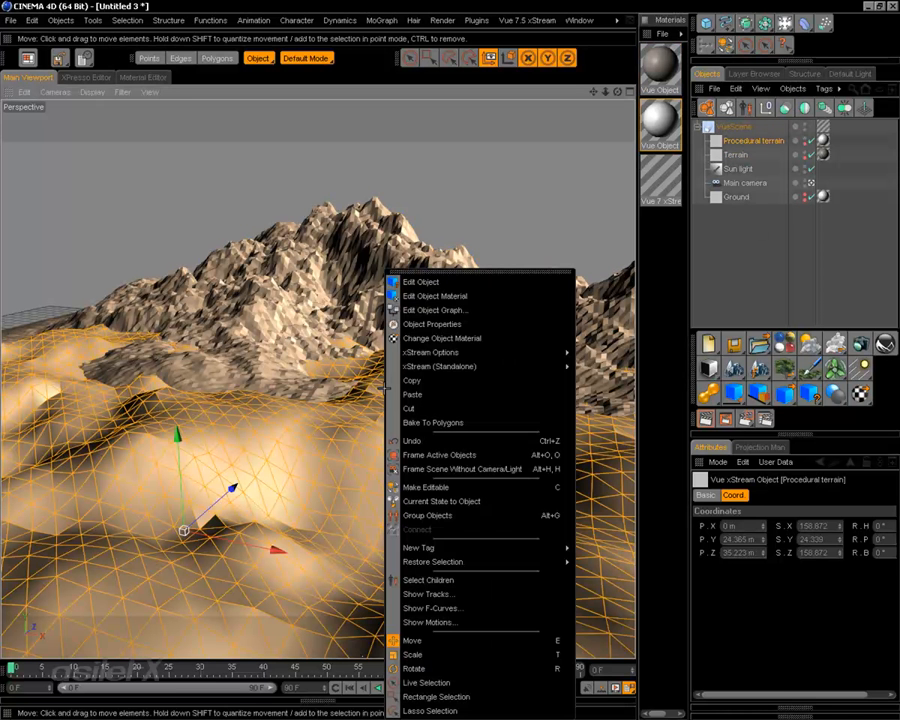
click(478, 339)
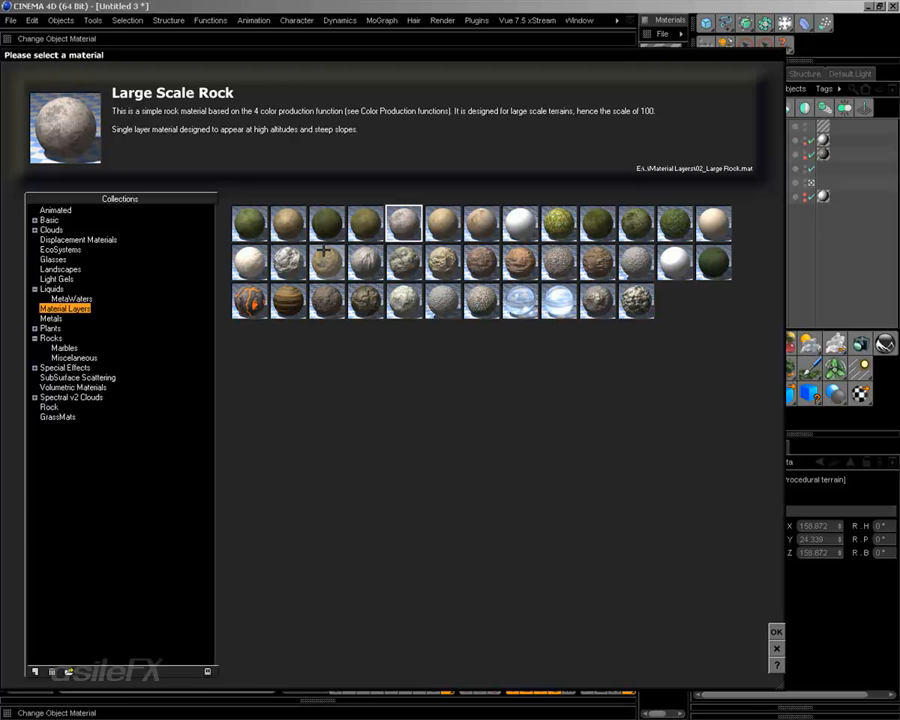
click(363, 222)
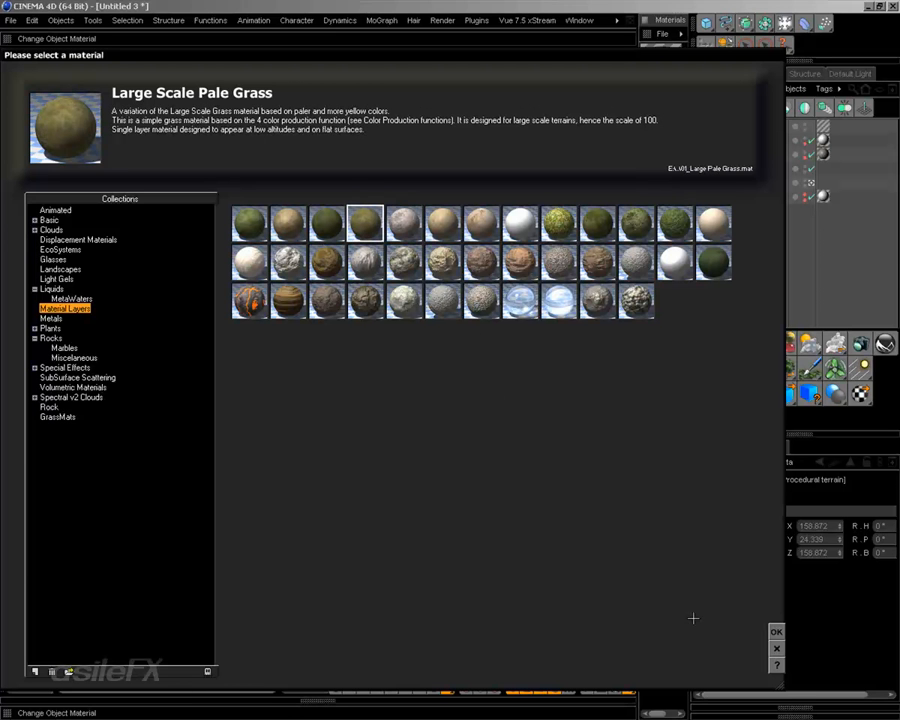
click(776, 632)
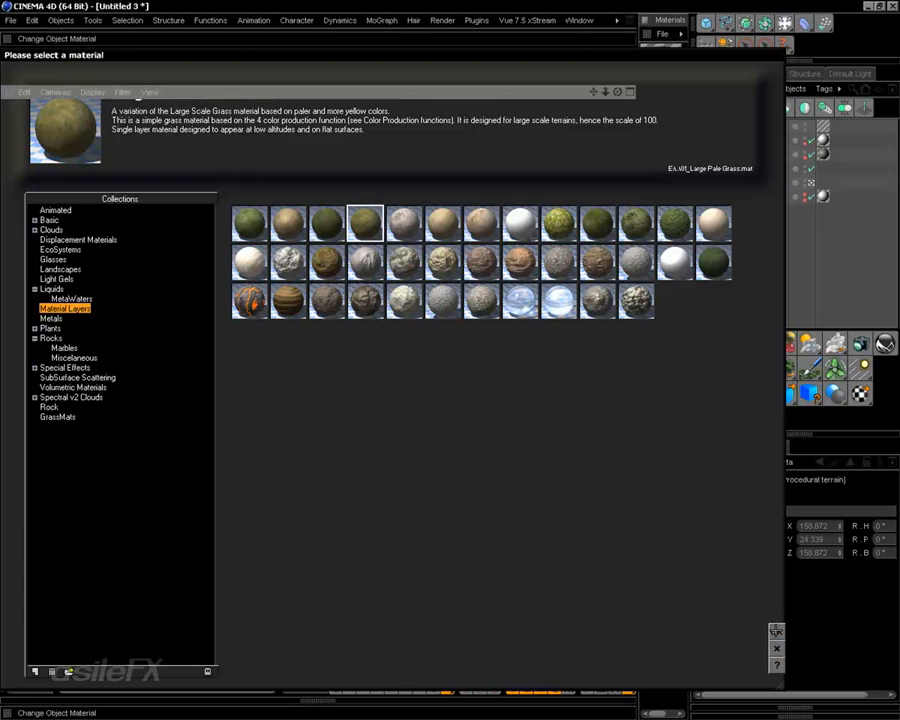
click(749, 281)
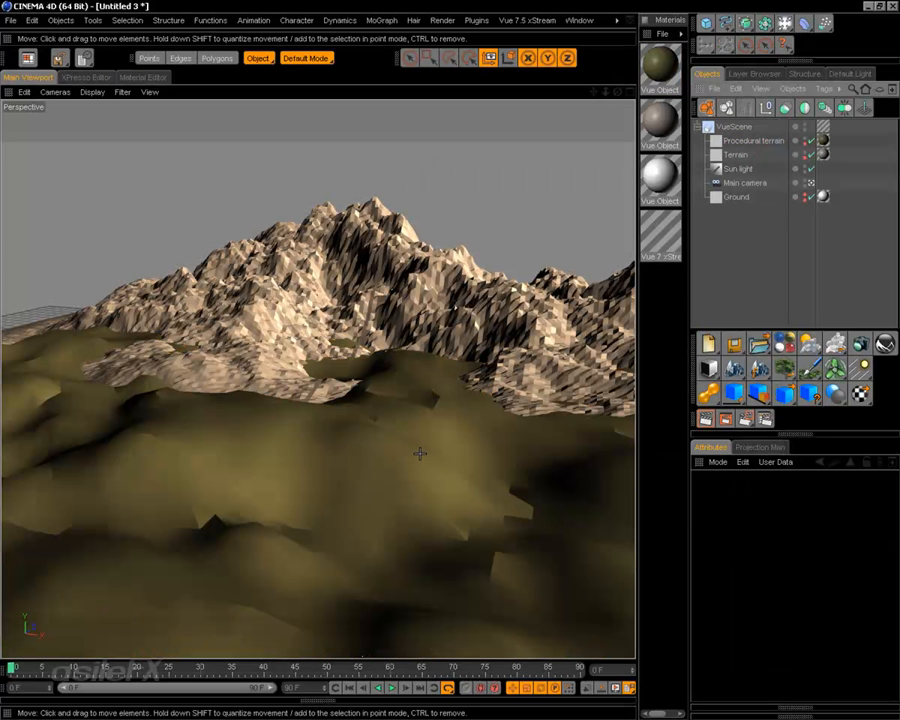
alt+drag(420, 453, 522, 380)
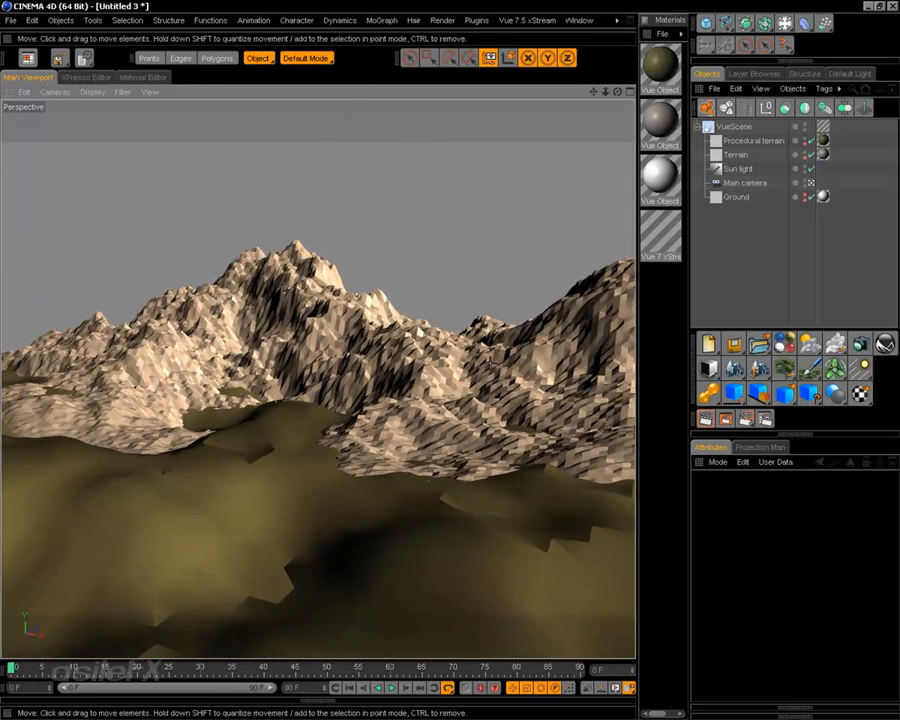
alt+middle_drag(491, 364, 498, 300)
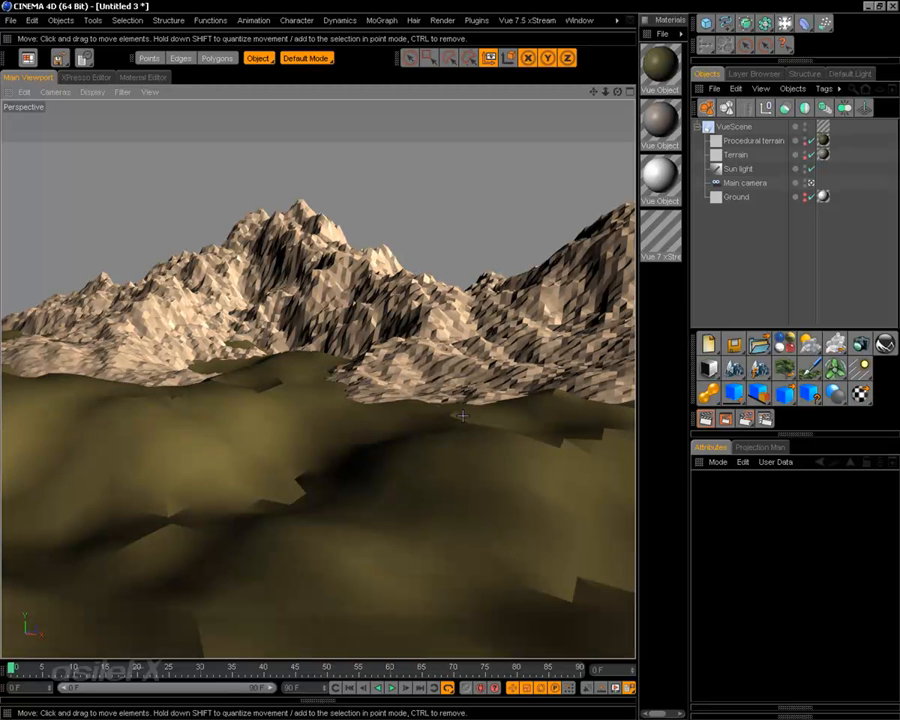
alt+drag(345, 357, 266, 361)
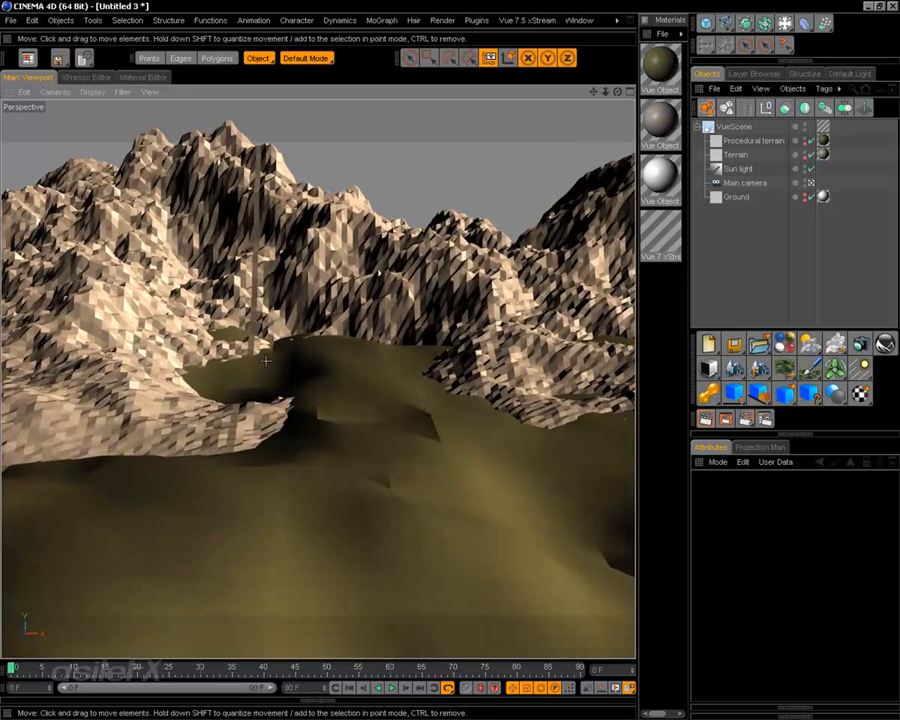
alt+drag(315, 390, 416, 453)
alt+drag(572, 326, 457, 485)
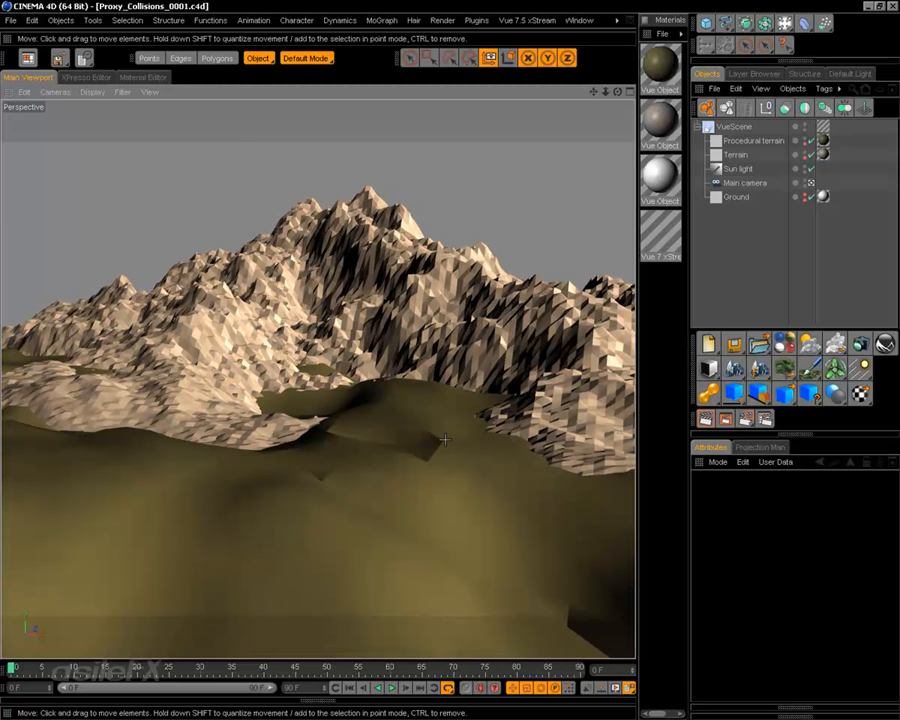
- Open the procedural terrain's Large Scale Pale Grass material for editing and change its type to EcoSystem
click(489, 502)
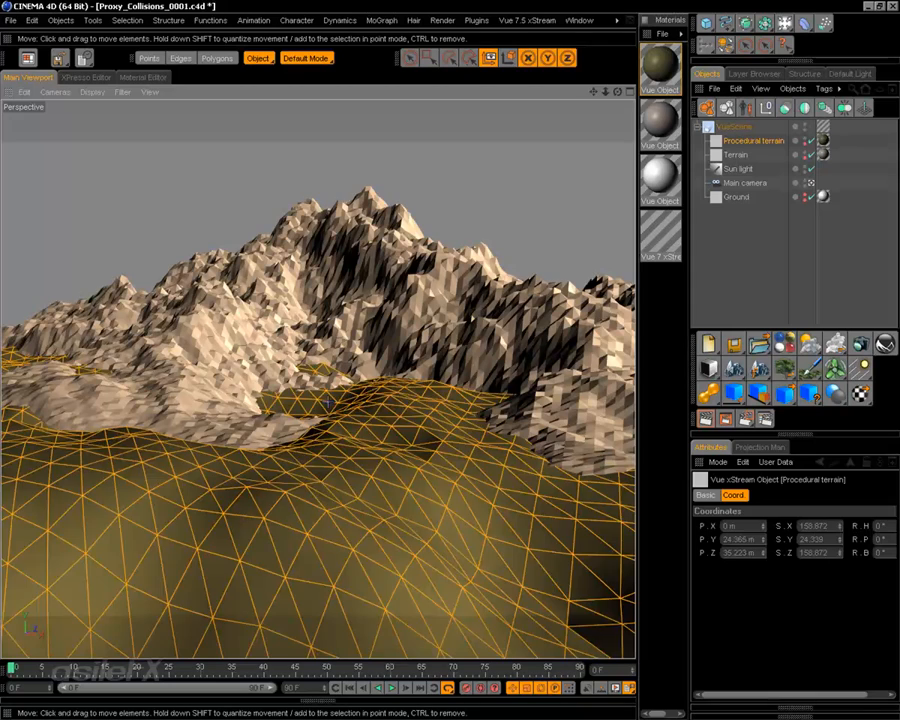
alt+drag(303, 456, 285, 430)
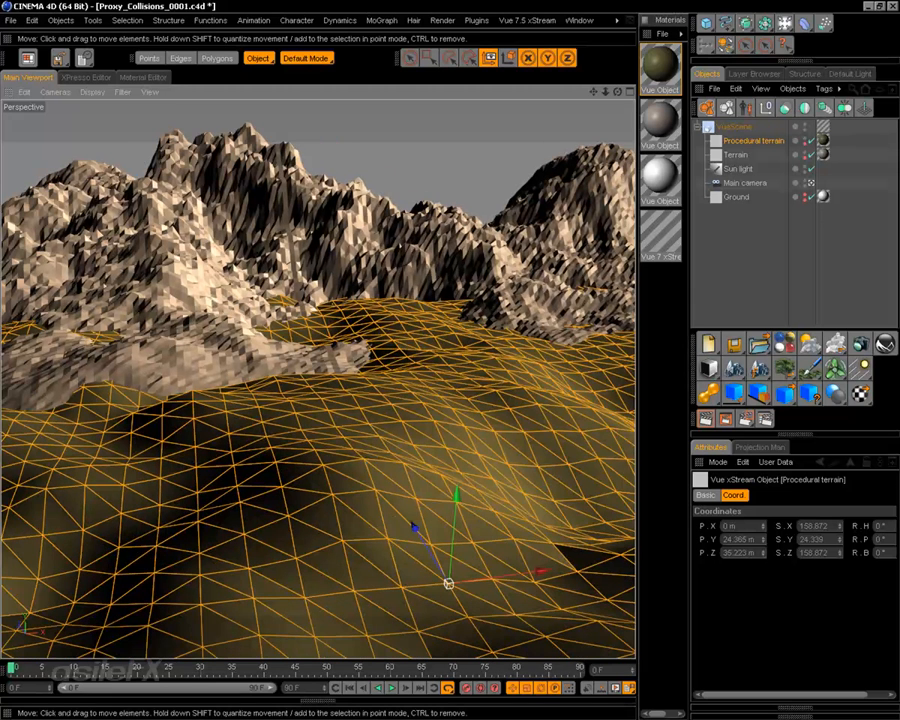
right_click(455, 380)
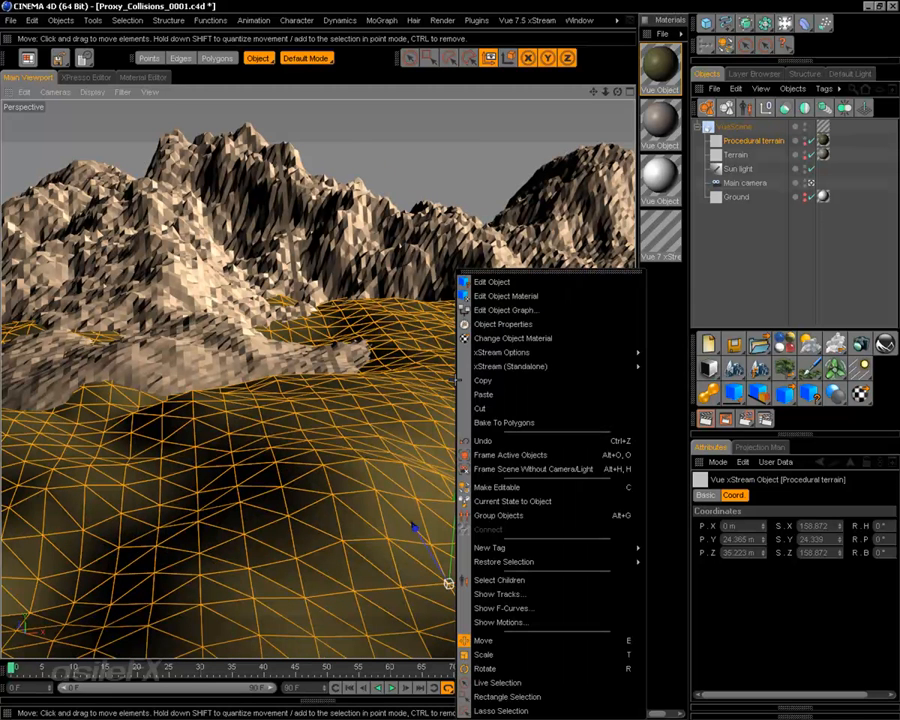
mouse_move(478, 362)
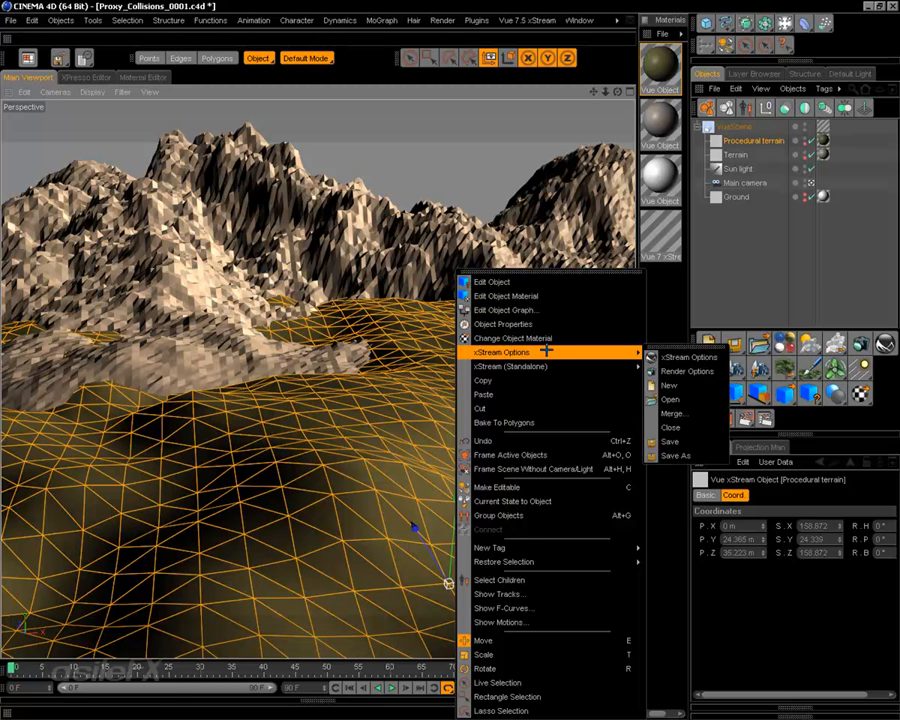
click(575, 296)
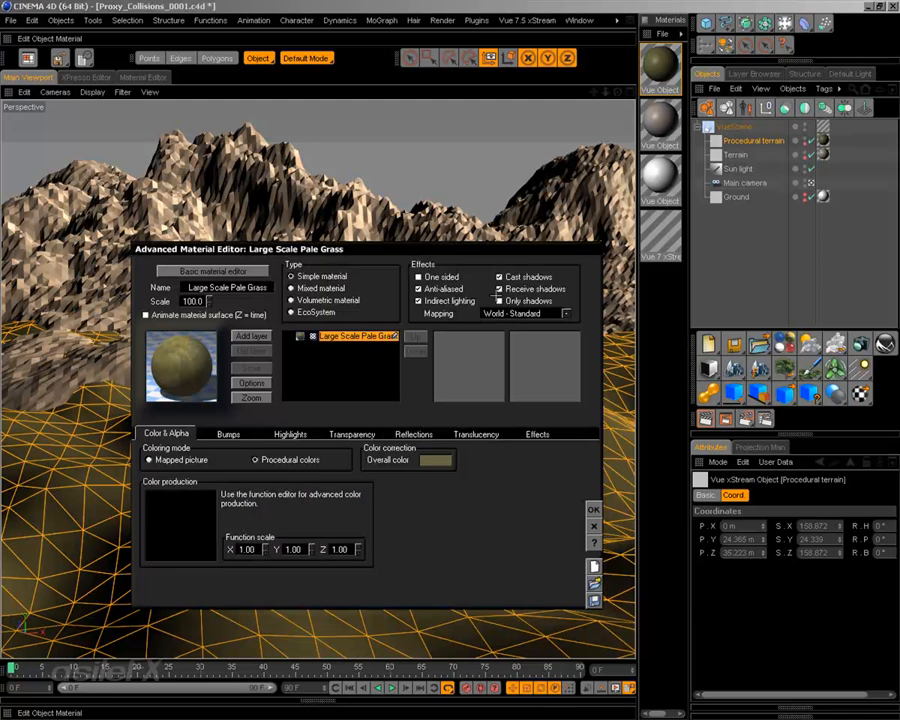
drag(313, 246, 483, 211)
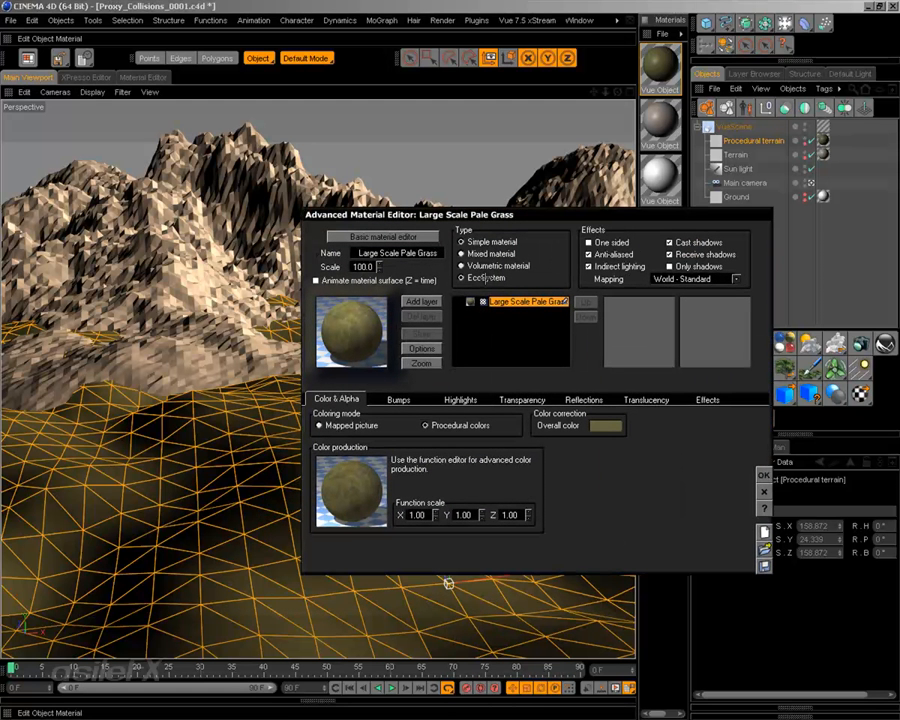
click(484, 278)
click(364, 396)
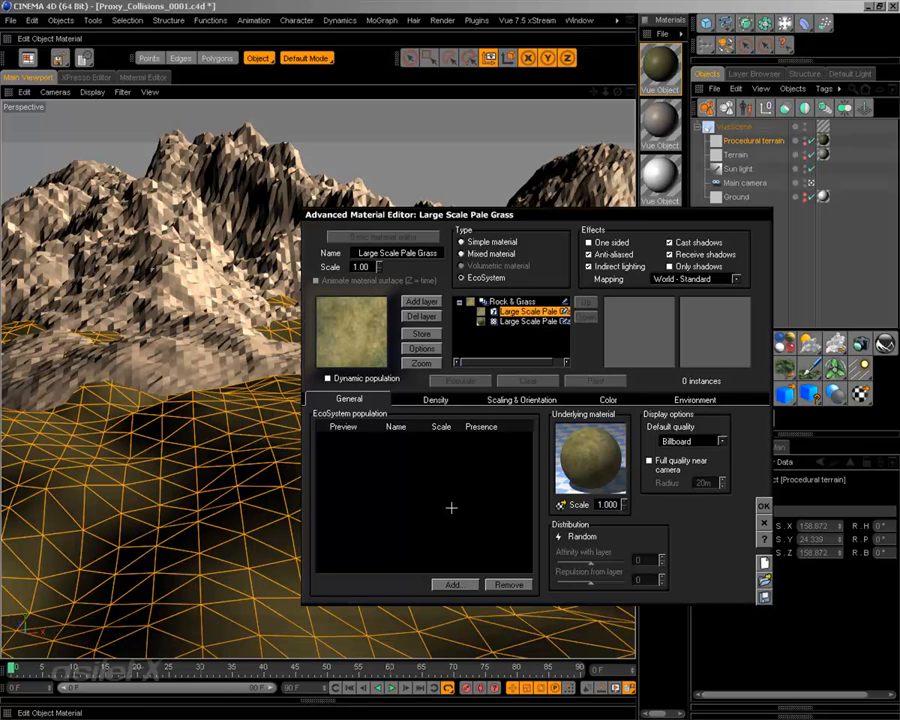
- Add the Rural Maple Tree from the Trees collection to the material's EcoSystem population
click(456, 584)
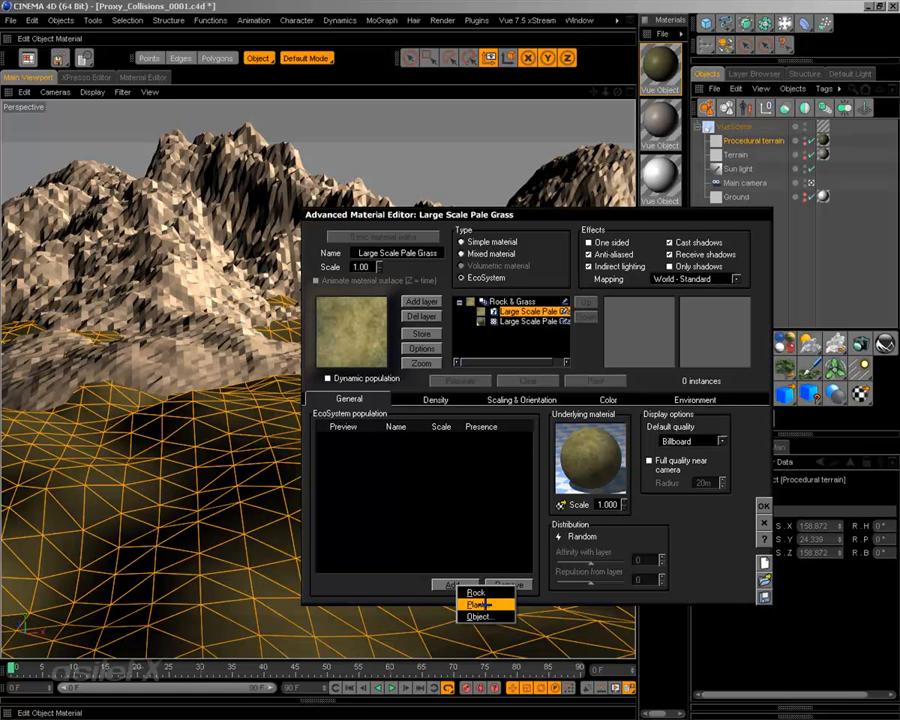
click(478, 605)
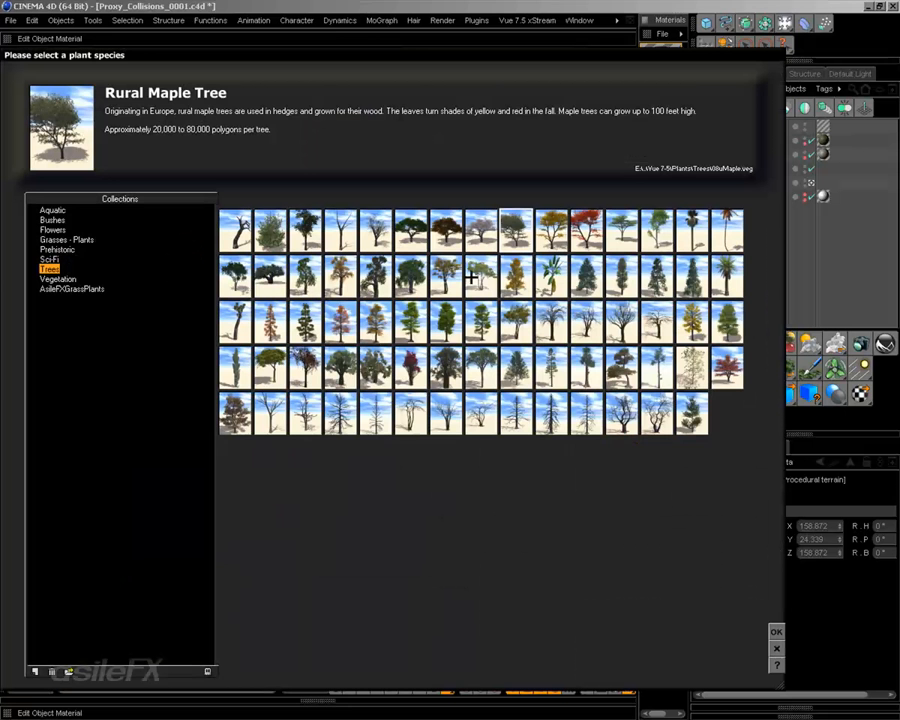
click(778, 631)
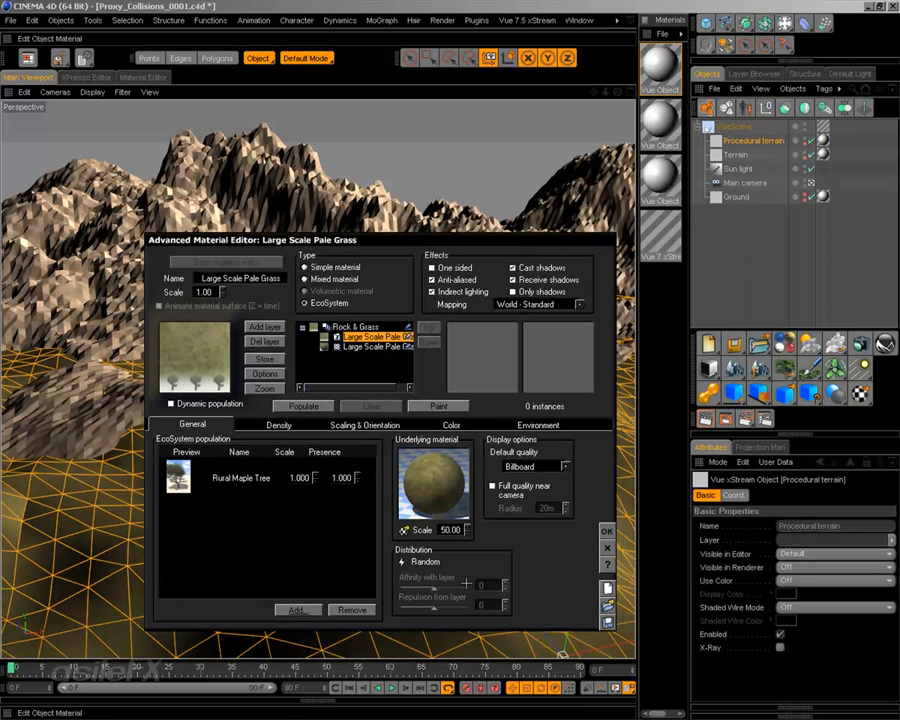
- Open the EcoSystem's variable density function for editing and move its Perlin noise node up, away from the Density output
click(284, 425)
right_click(386, 463)
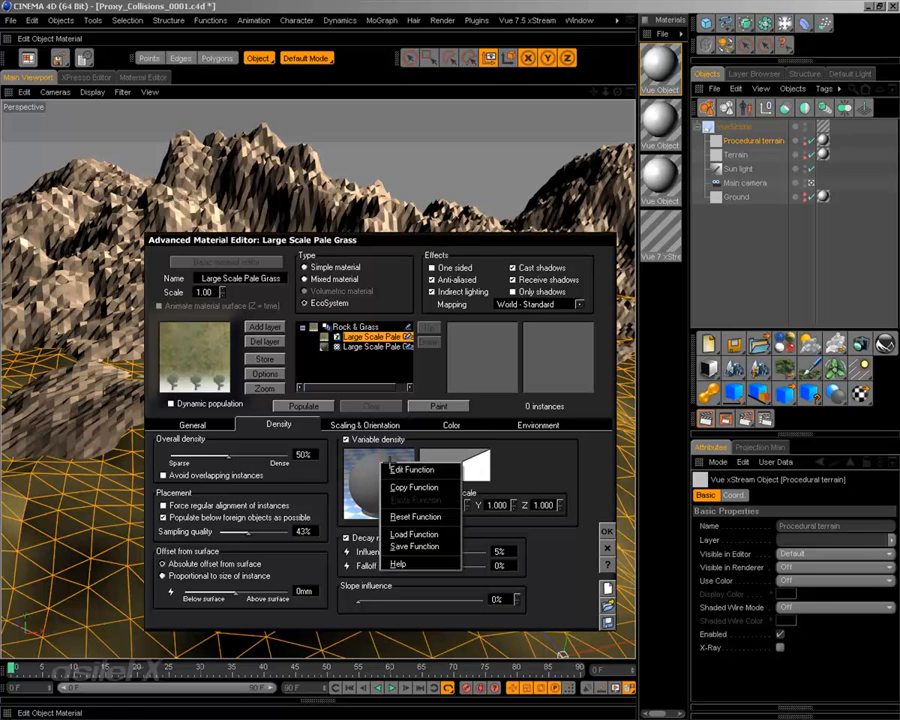
click(408, 469)
drag(458, 388, 453, 279)
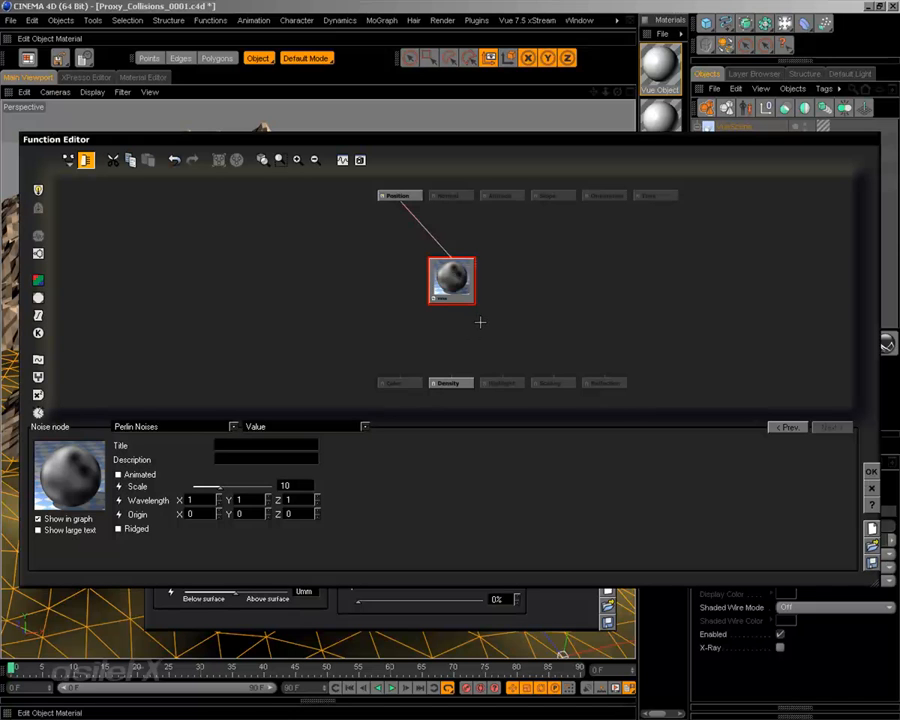
- Add a Gradient Threshold filter MetaNode and place it between the noise node and the Density output
click(481, 315)
right_click(453, 322)
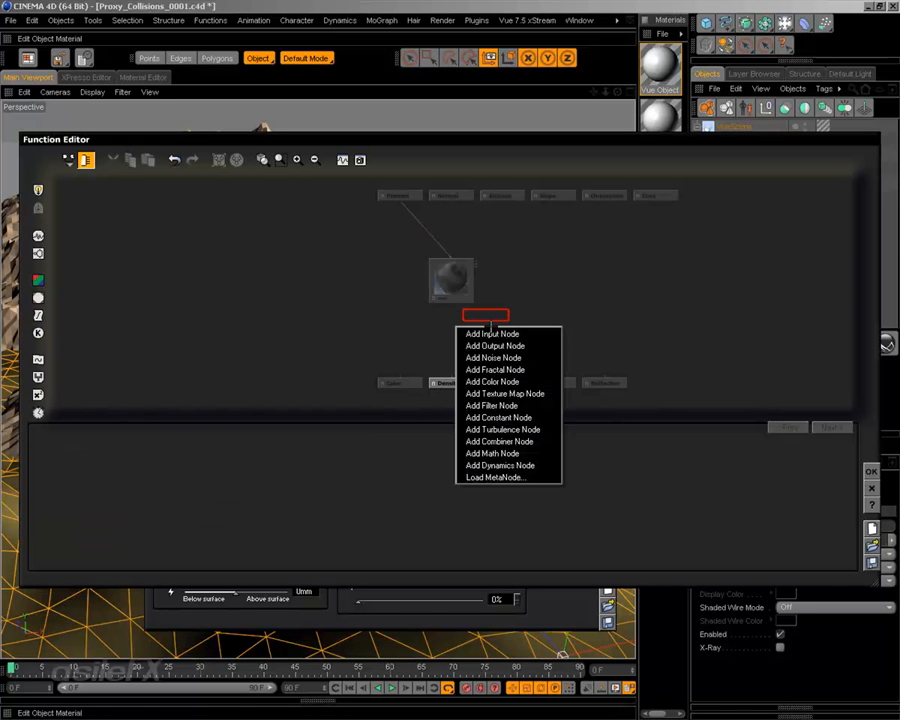
mouse_move(506, 405)
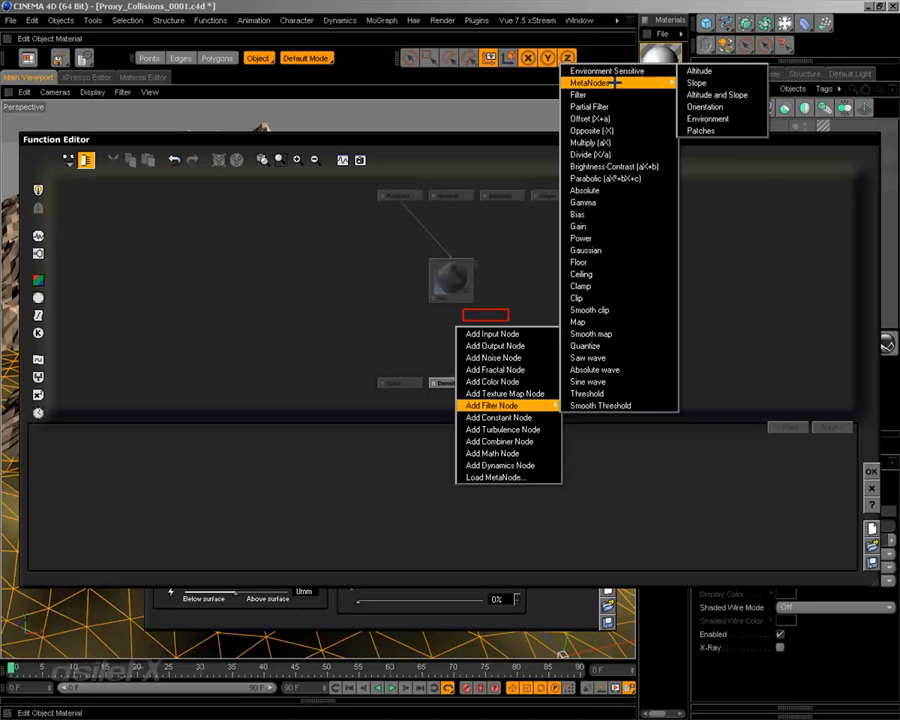
mouse_move(612, 85)
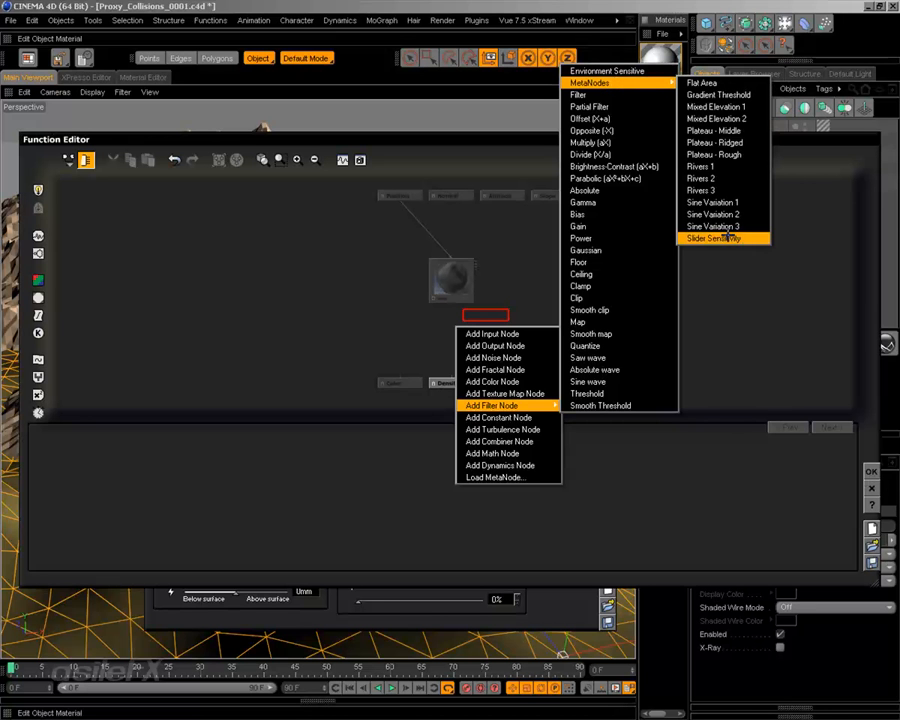
click(742, 94)
drag(485, 315, 452, 330)
- Connect the noise node to the Gradient Threshold node, and the Gradient Threshold node to the Density output
click(297, 159)
scroll(534, 318, down, 3)
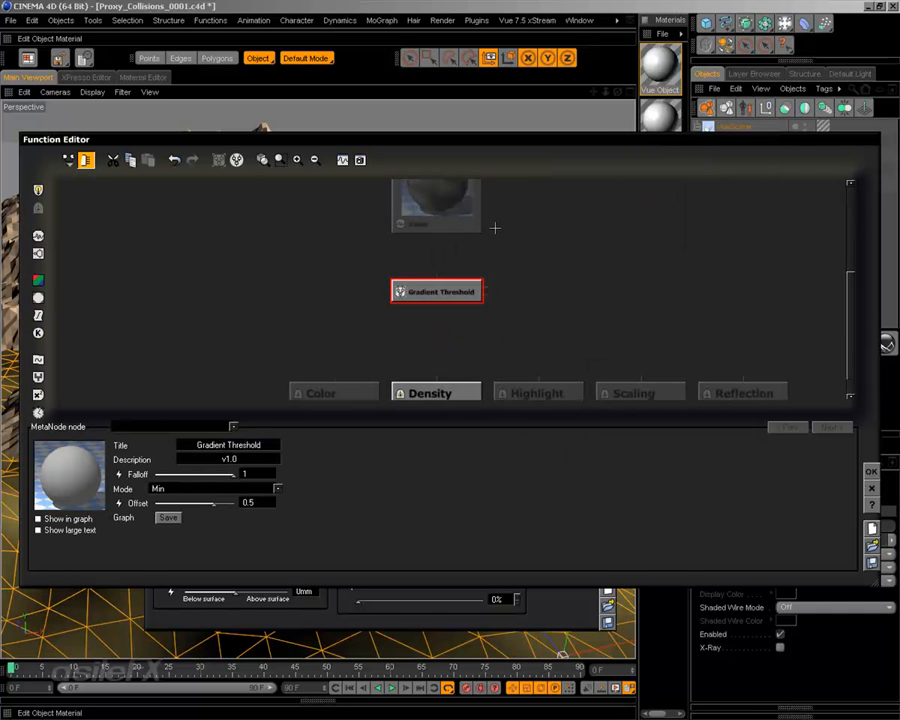
click(440, 225)
scroll(480, 296, down, 1)
click(444, 251)
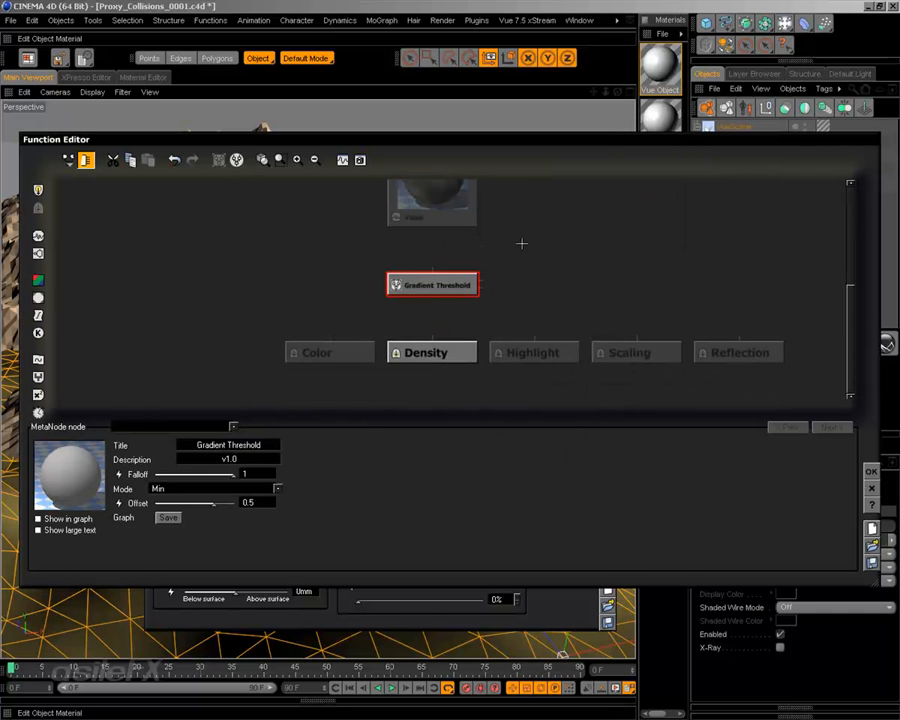
middle_drag(518, 242, 460, 293)
click(415, 231)
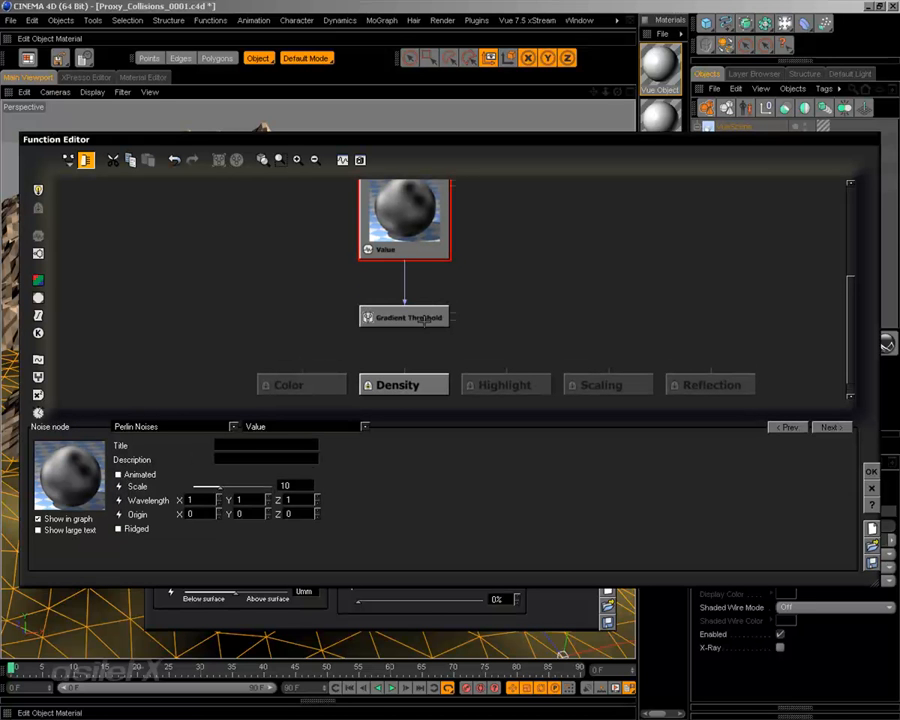
click(424, 305)
drag(408, 370, 410, 318)
click(424, 292)
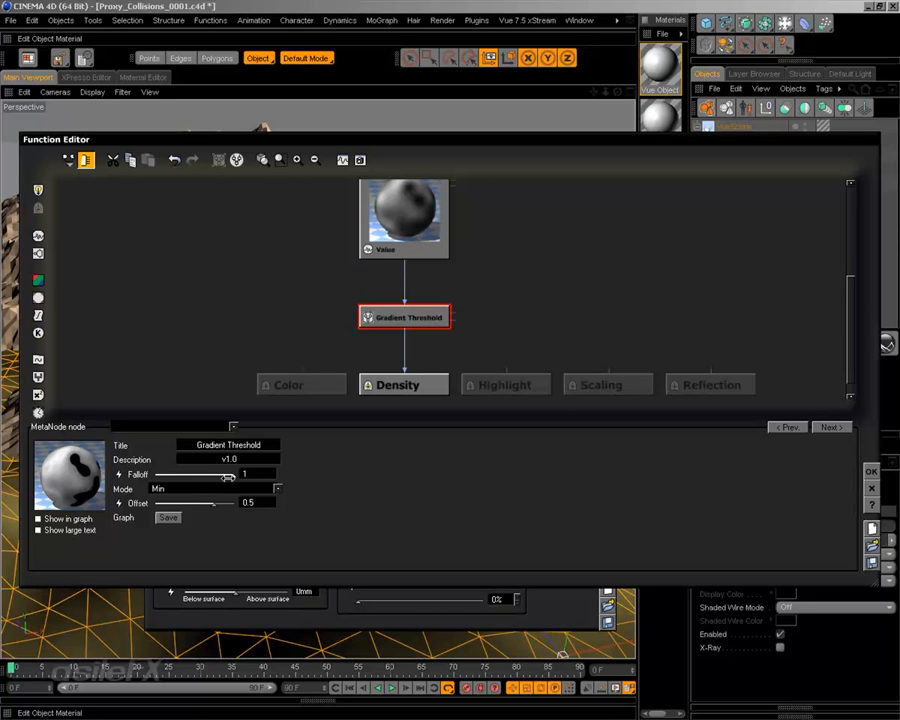
- Set the Gradient Threshold's falloff to about 0.93 and offset to about -0.04, enlarge the noise scale, and accept the density function
mouse_move(234, 474)
mouse_down()
mouse_move(190, 475)
mouse_move(208, 475)
mouse_move(198, 503)
mouse_move(186, 503)
mouse_move(196, 502)
mouse_move(190, 475)
mouse_move(231, 475)
mouse_move(192, 475)
mouse_move(240, 484)
mouse_up()
click(398, 235)
click(381, 317)
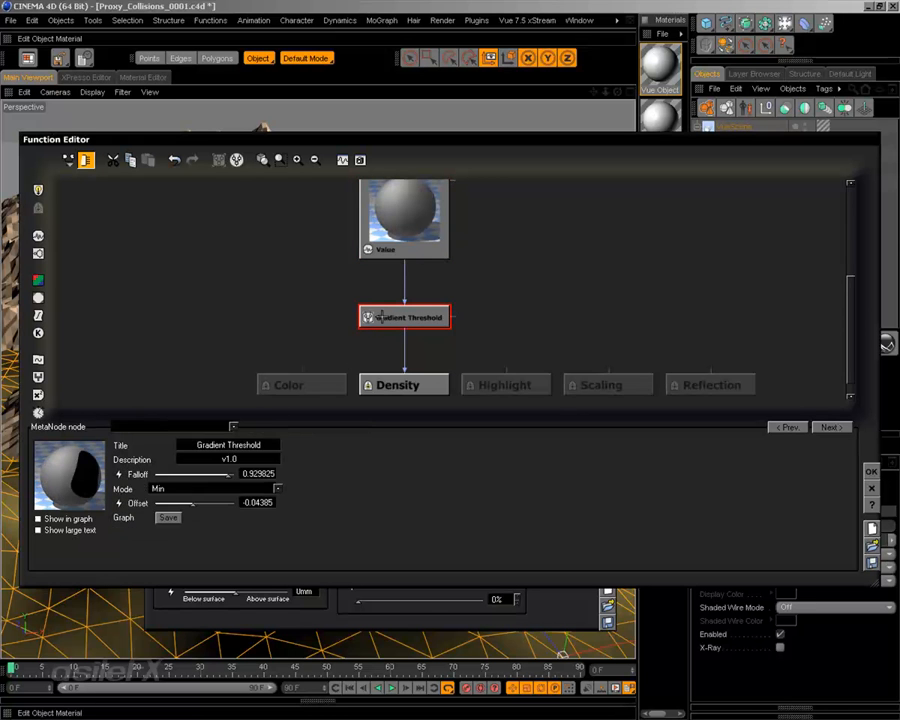
click(873, 473)
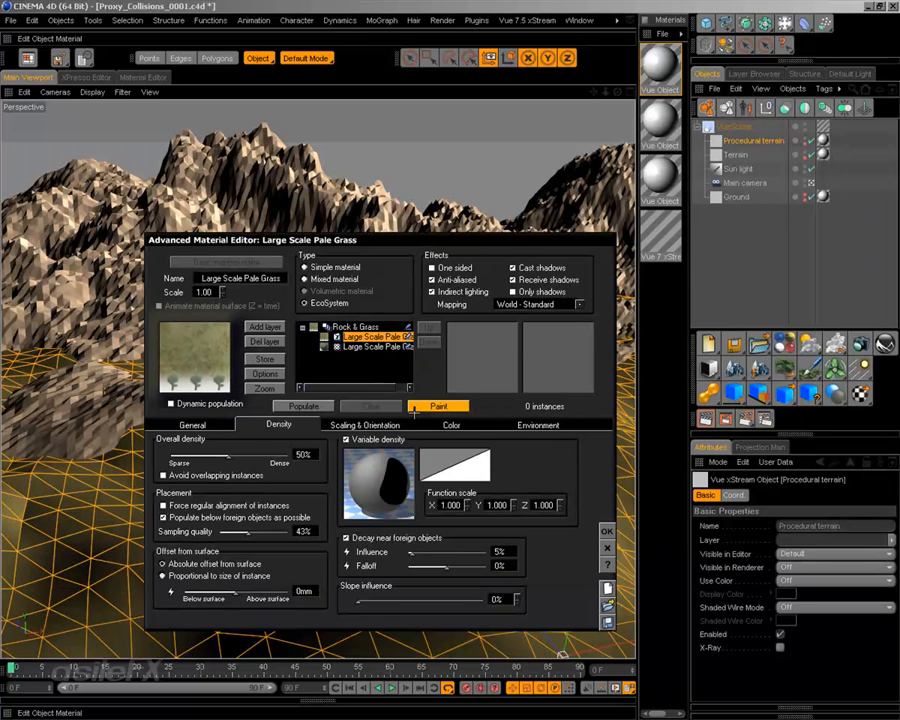
- Populate the procedural terrain with the maple tree EcoSystem, accept the material, and check the tree distribution from above
click(304, 406)
click(606, 531)
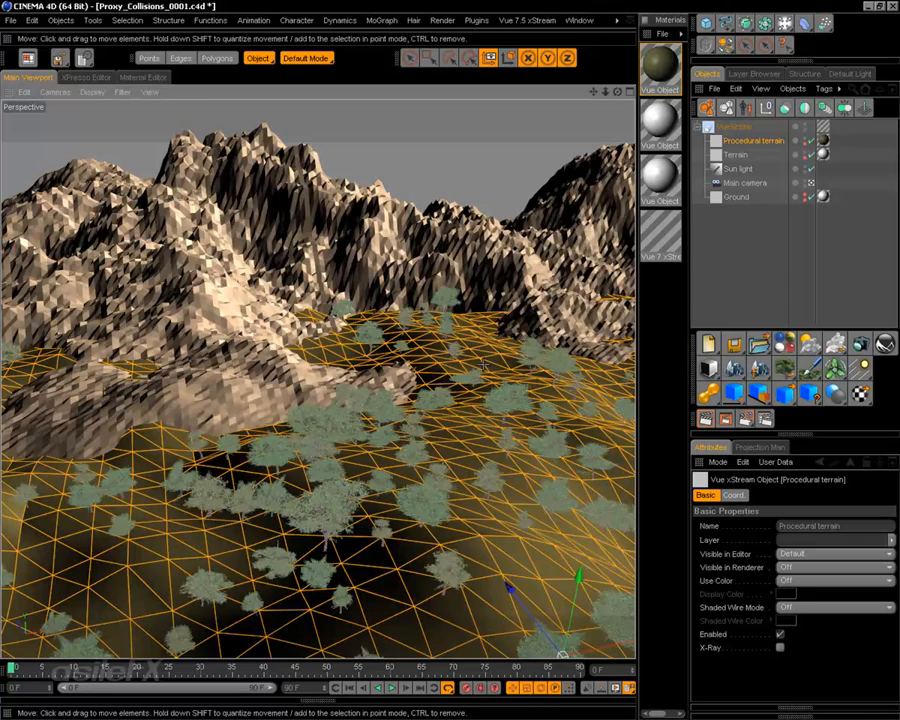
alt+drag(484, 363, 380, 390)
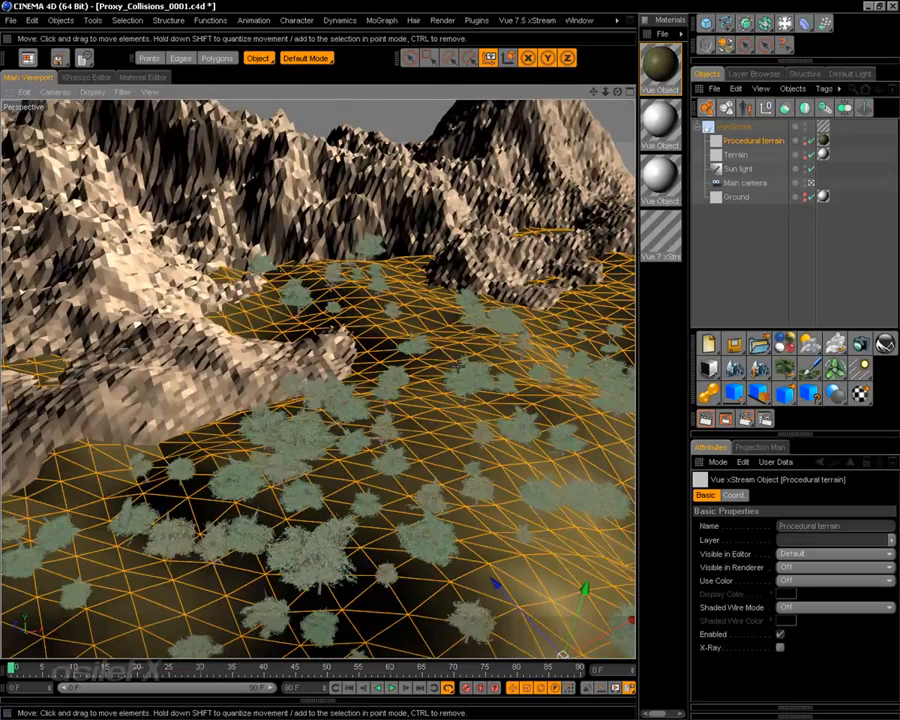
alt+right_drag(461, 366, 447, 367)
alt+drag(408, 356, 412, 372)
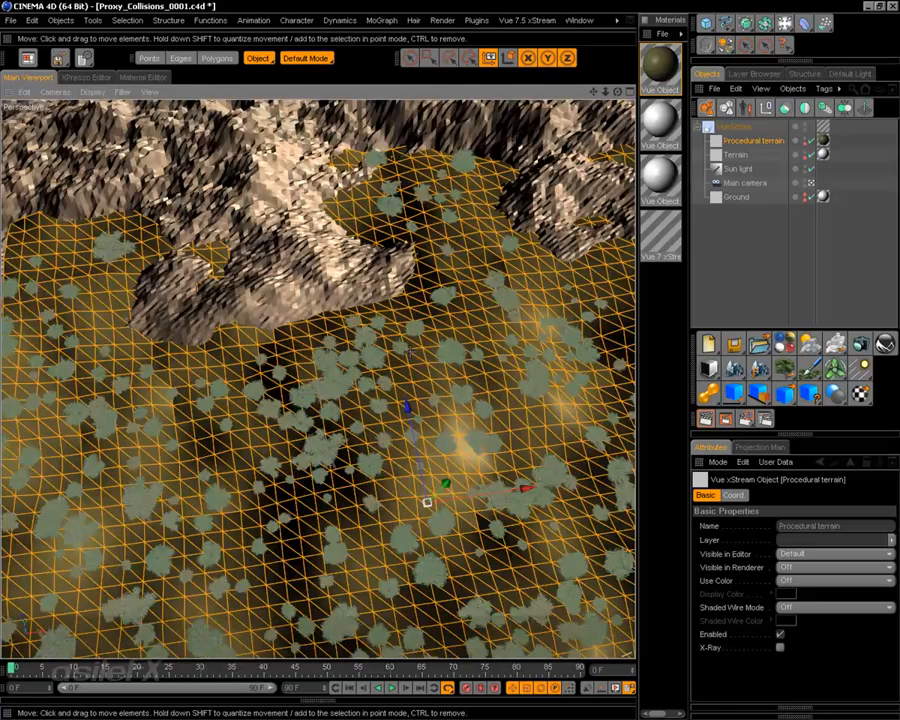
mouse_move(412, 368)
alt+right_down()
mouse_move(400, 354)
mouse_move(410, 351)
alt+right_up()
scroll(410, 352, up, 3)
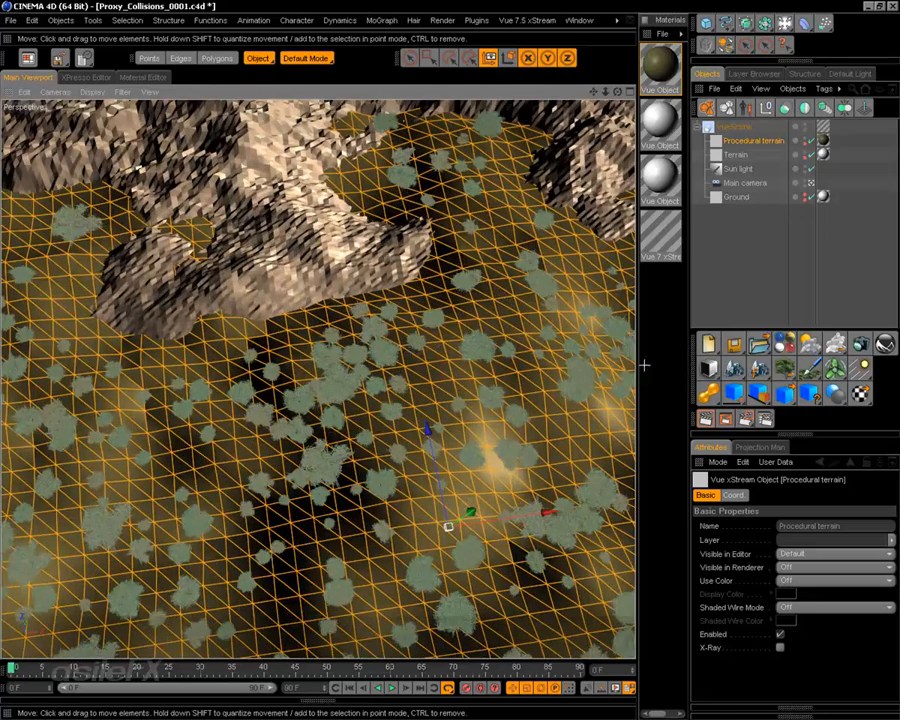
- Review the Vue xStream options for proxy quality and the EcoSystem instance proxy limit, and close them
click(885, 344)
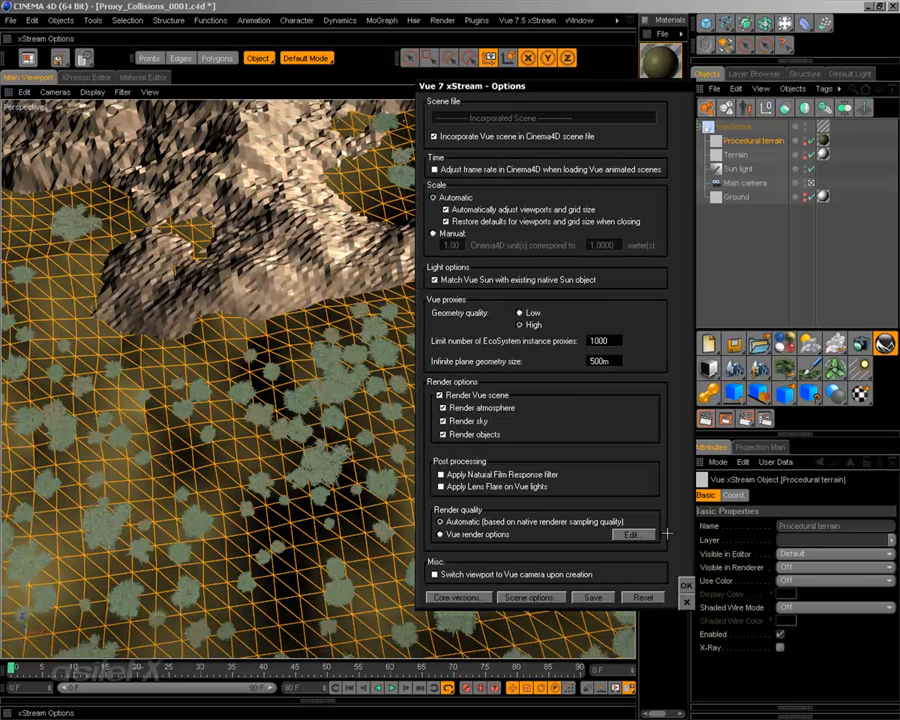
click(686, 585)
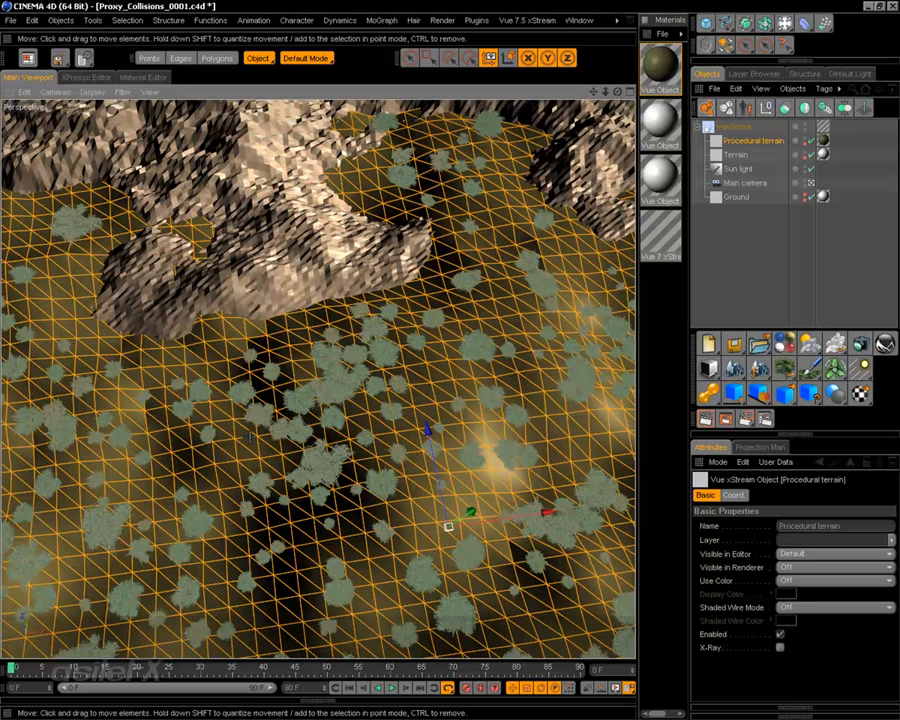
- Set the EcoSystem material's overall density to 72%, repopulate the procedural terrain and accept the material
right_click(317, 419)
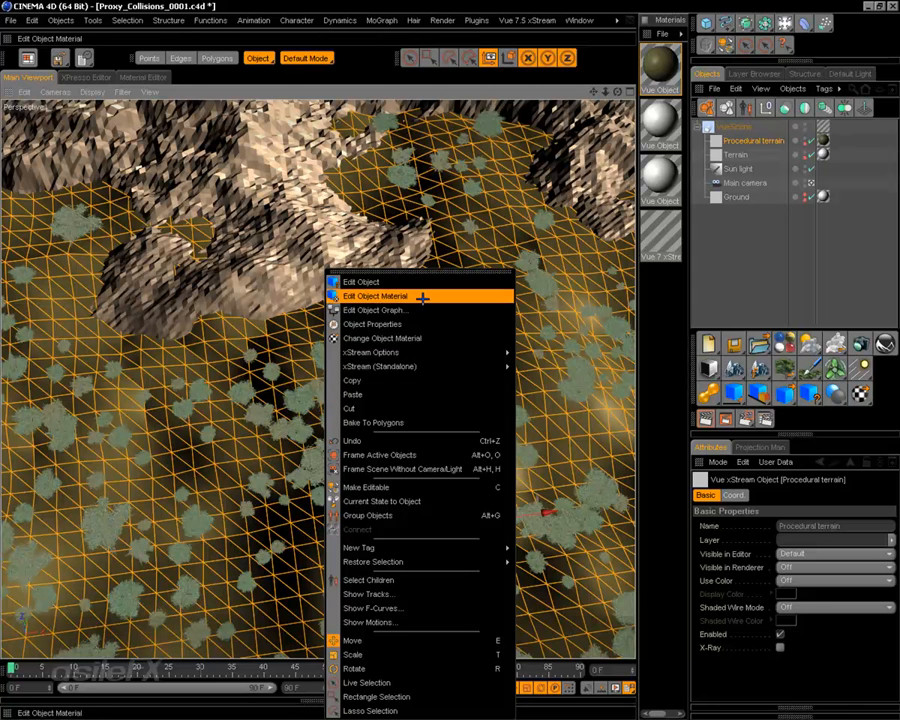
click(422, 297)
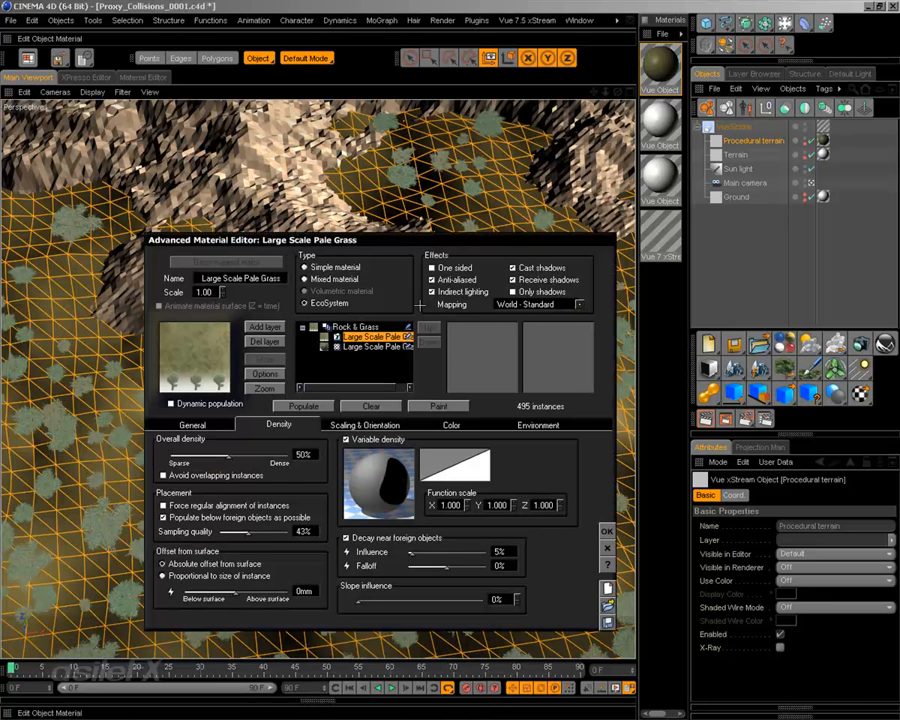
drag(228, 456, 255, 456)
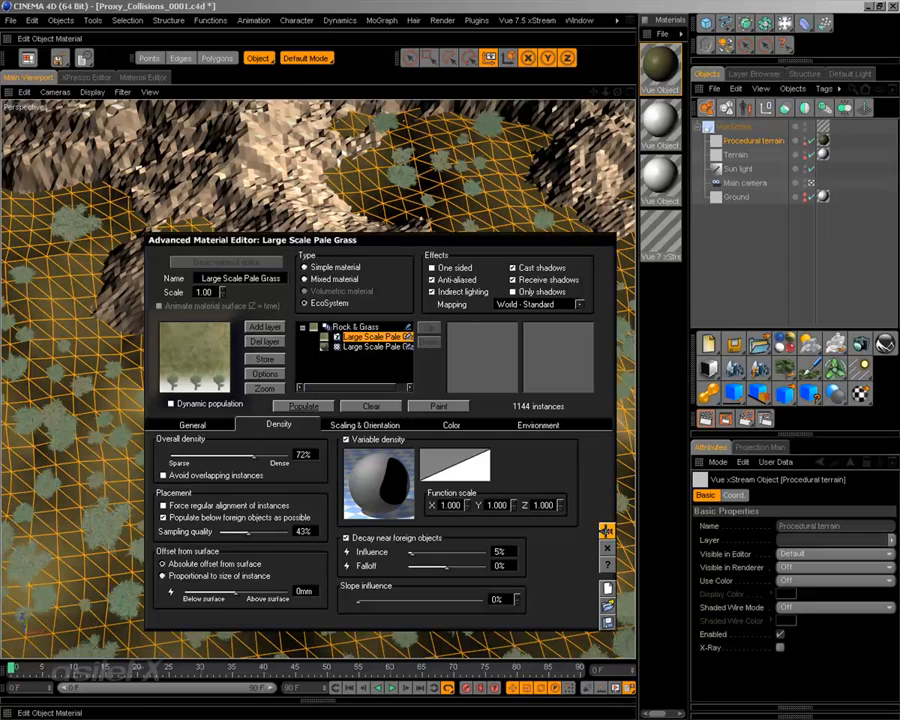
click(607, 531)
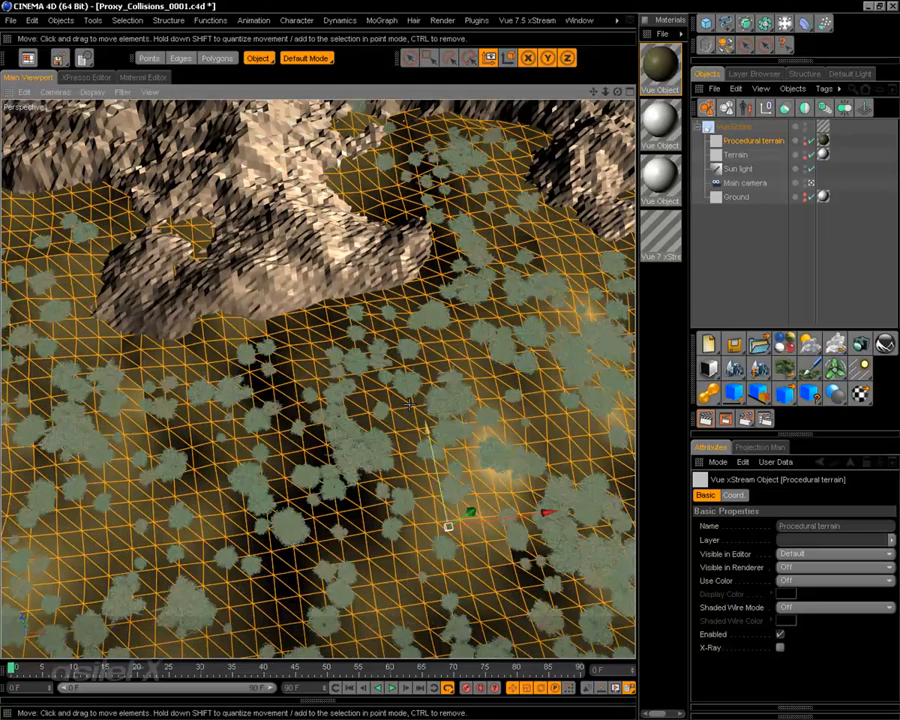
- Raise the noise node's scale in the EcoSystem's variable density function to about 138 and accept the function
scroll(448, 527, up, 3)
alt+drag(318, 380, 389, 473)
right_click(332, 431)
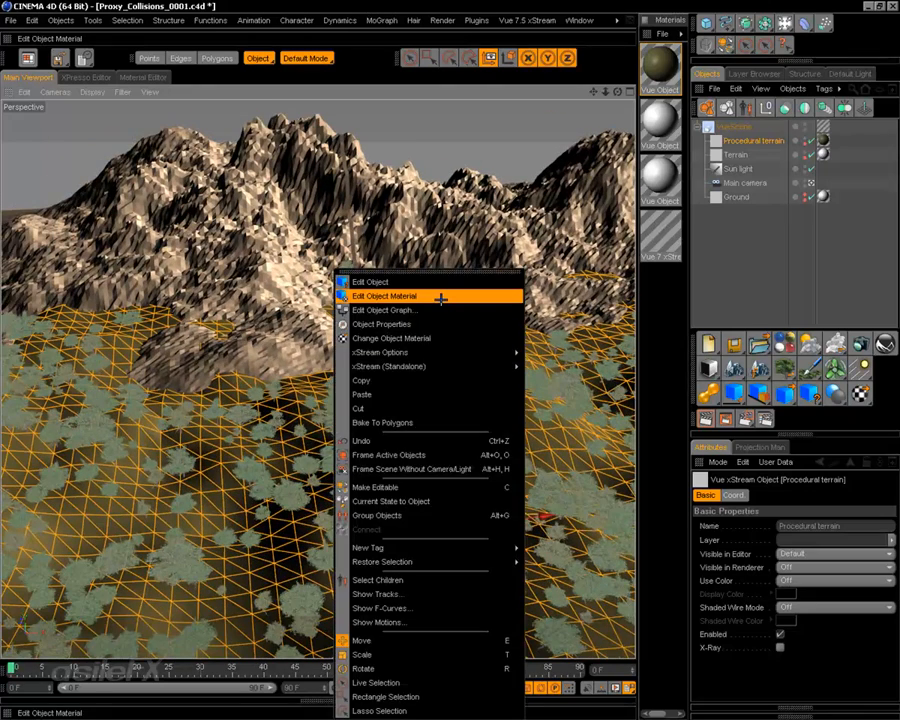
click(437, 296)
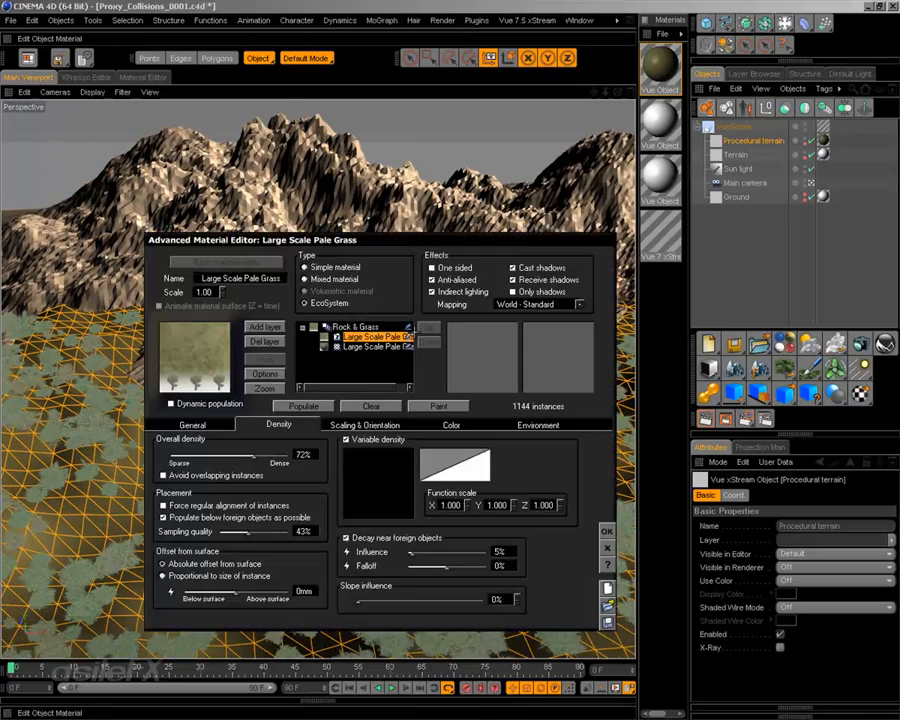
right_click(384, 466)
click(400, 468)
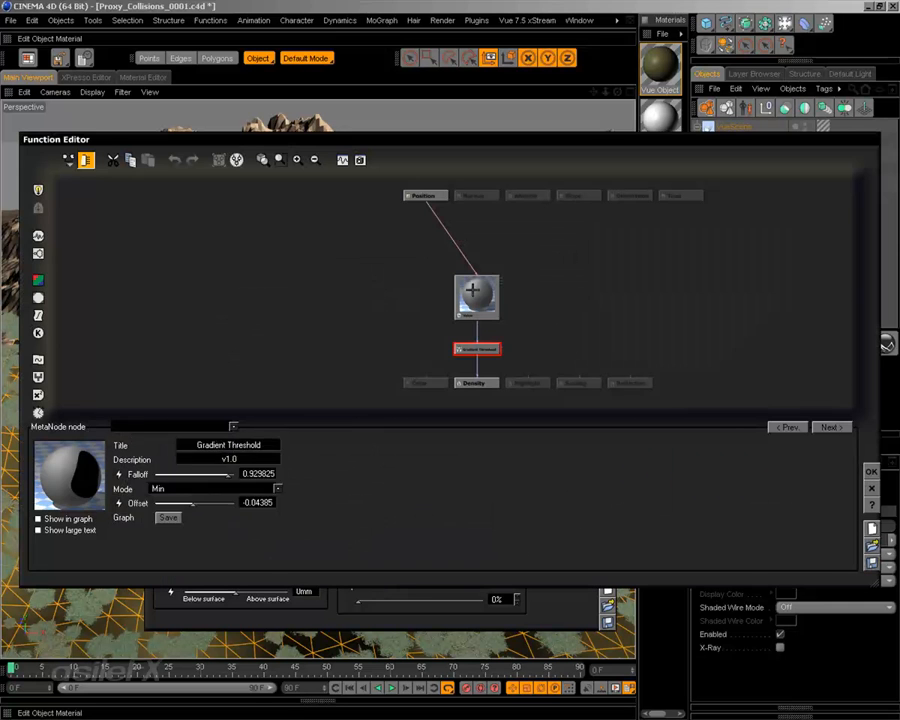
click(472, 292)
drag(222, 483, 241, 483)
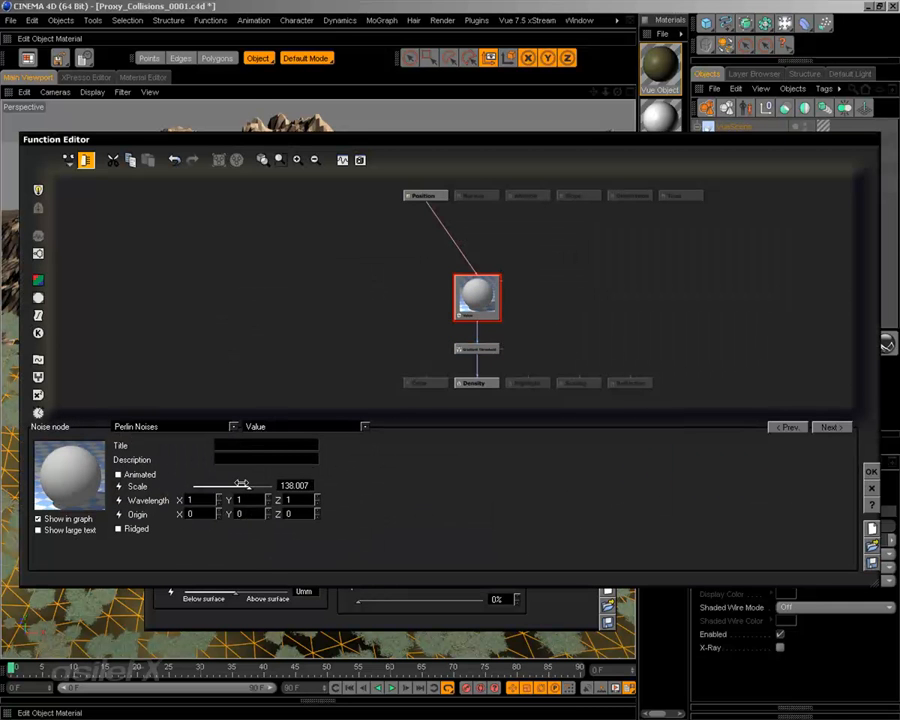
click(870, 471)
- Repopulate the EcoSystem with the changed density function, agreeing to the large population, and accept the material
click(303, 407)
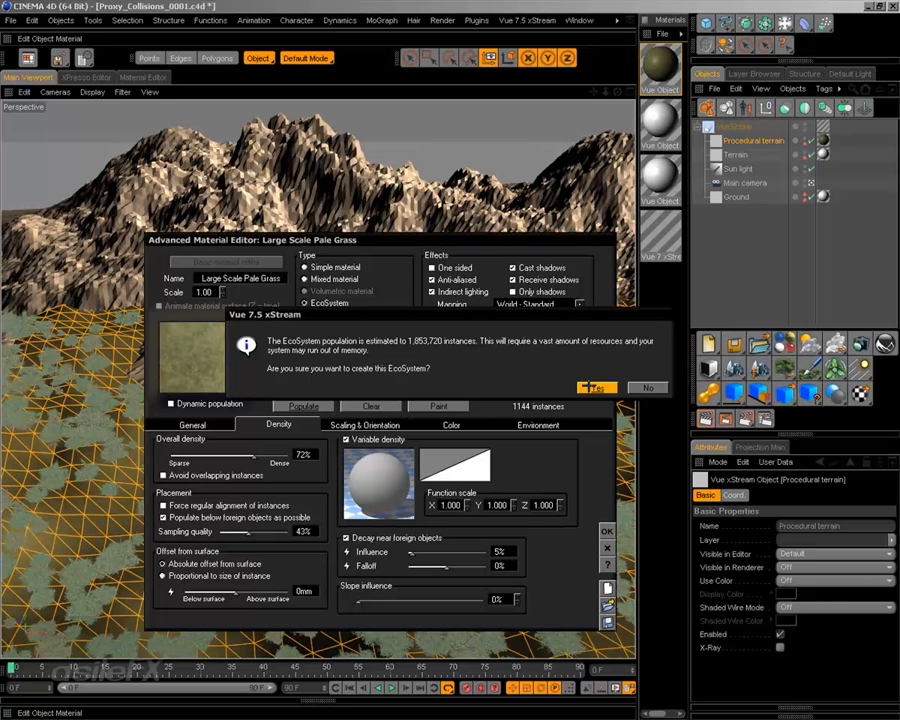
click(592, 387)
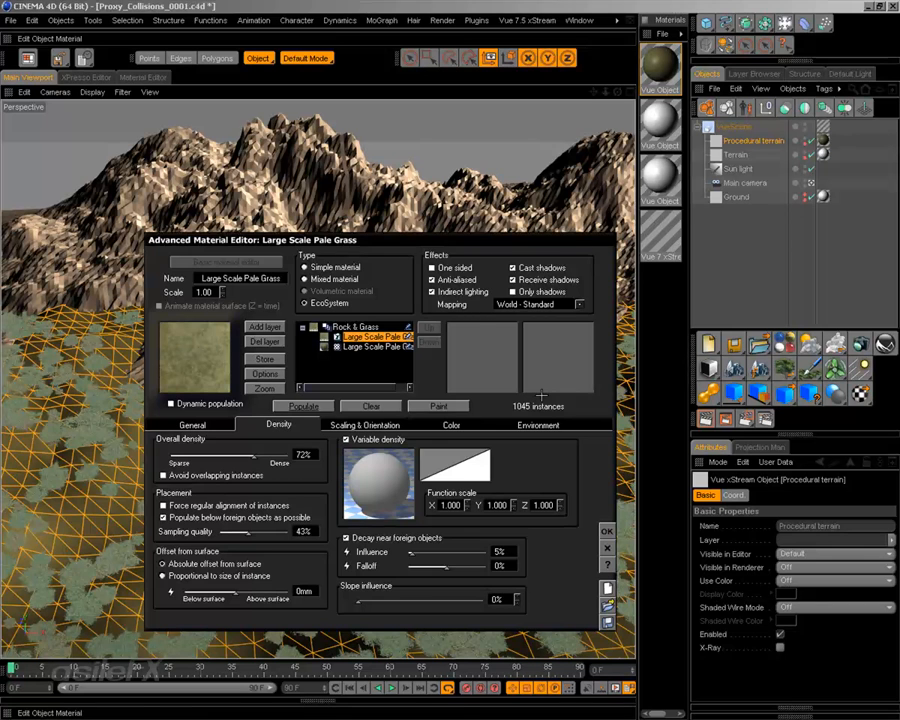
click(605, 530)
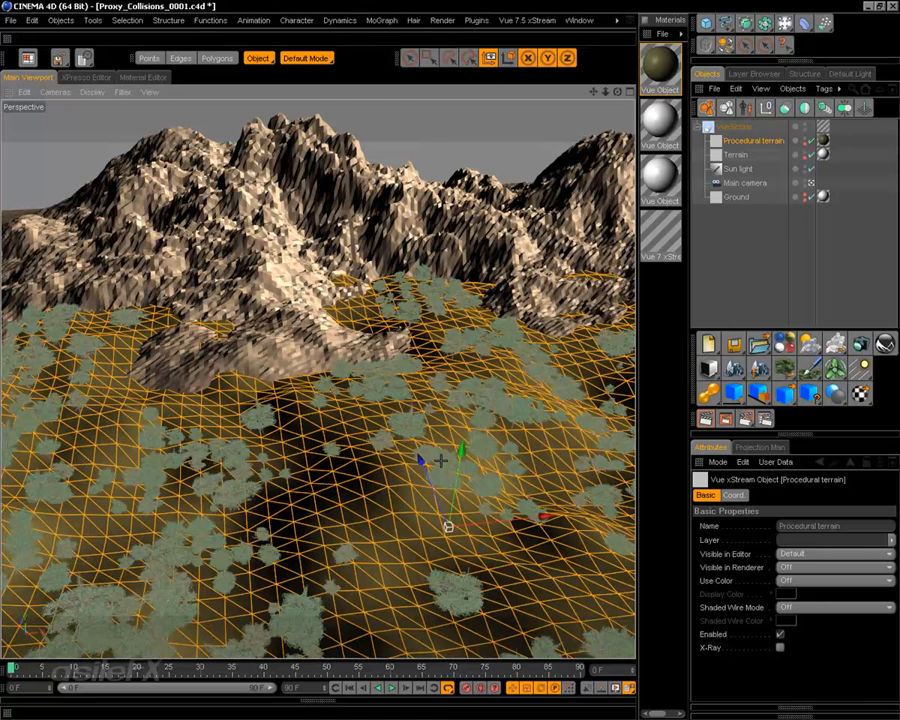
- Examine how the maple trees are grouped across the procedural terrain and where they meet the mountain slopes
alt+drag(461, 453, 585, 328)
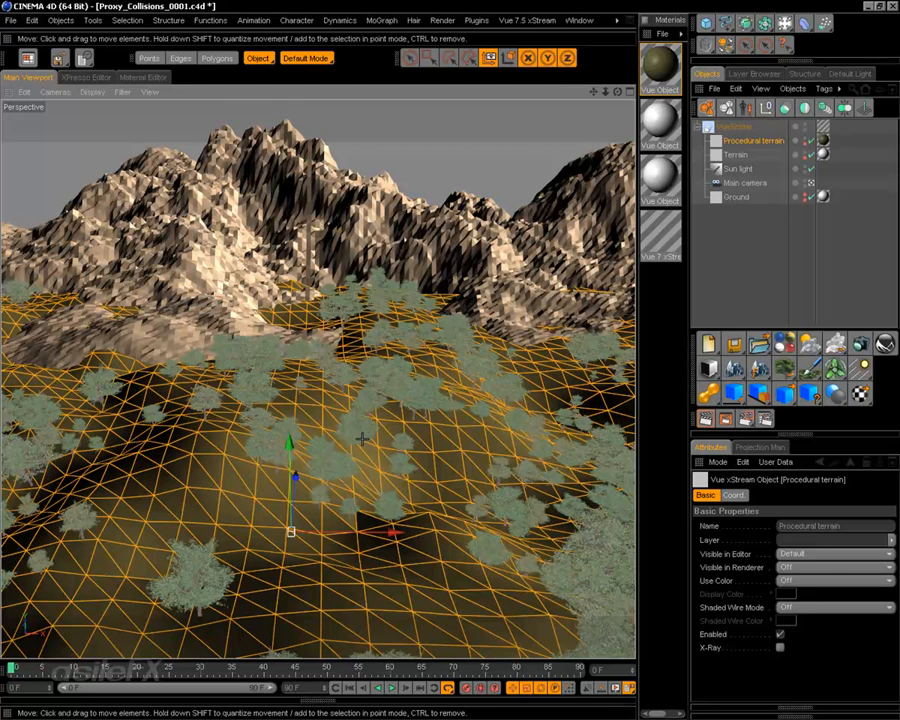
alt+drag(585, 328, 555, 326)
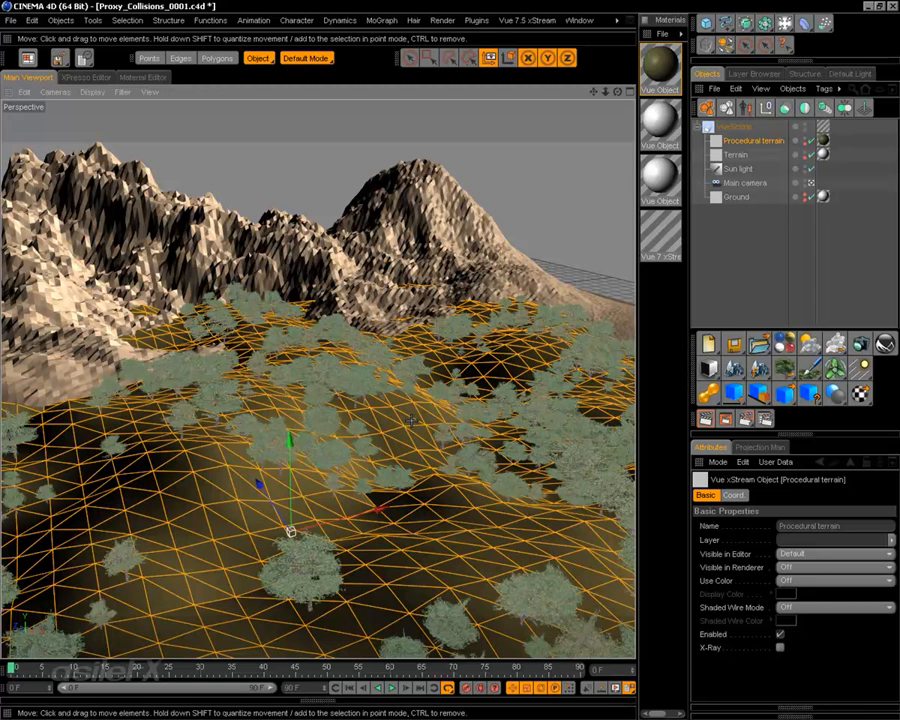
alt+drag(555, 326, 440, 326)
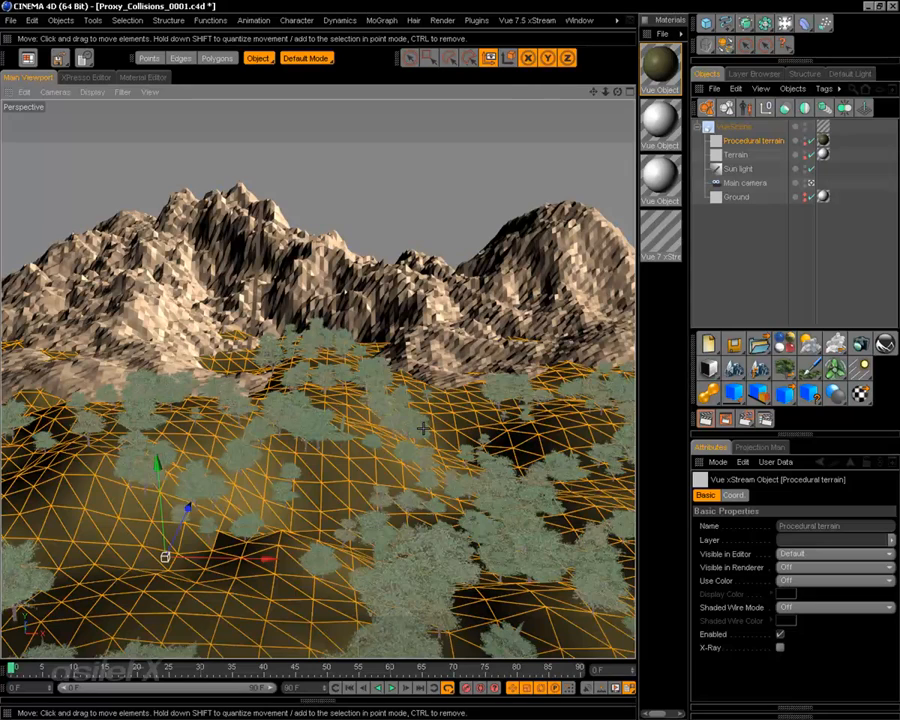
alt+drag(424, 428, 424, 462)
alt+drag(343, 262, 352, 318)
alt+middle_drag(352, 318, 355, 352)
alt+right_drag(355, 352, 420, 356)
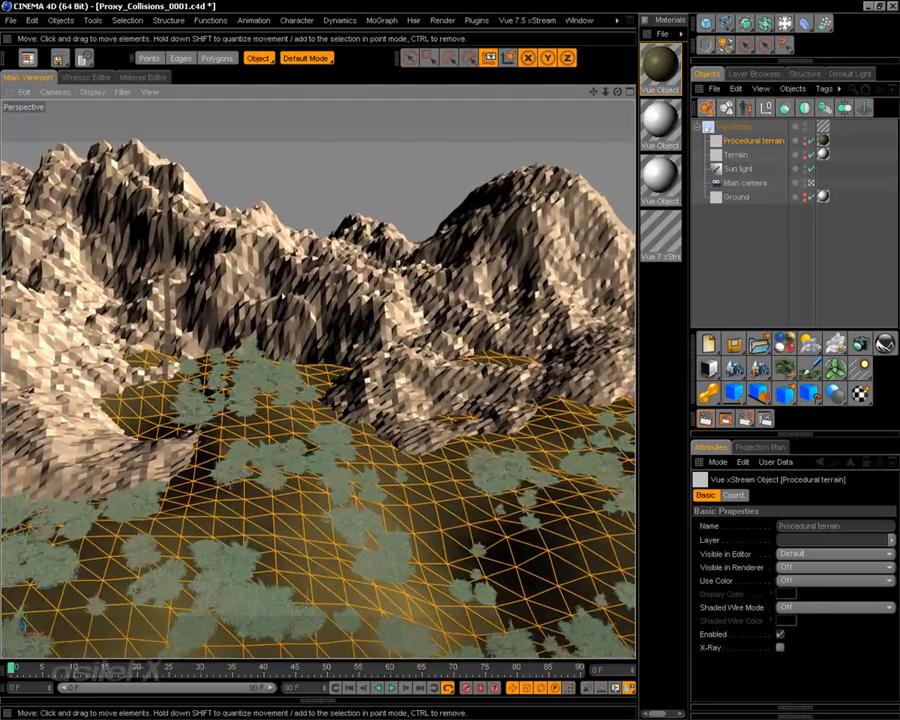
alt+drag(420, 356, 540, 441)
alt+middle_drag(540, 441, 392, 478)
alt+drag(392, 478, 367, 521)
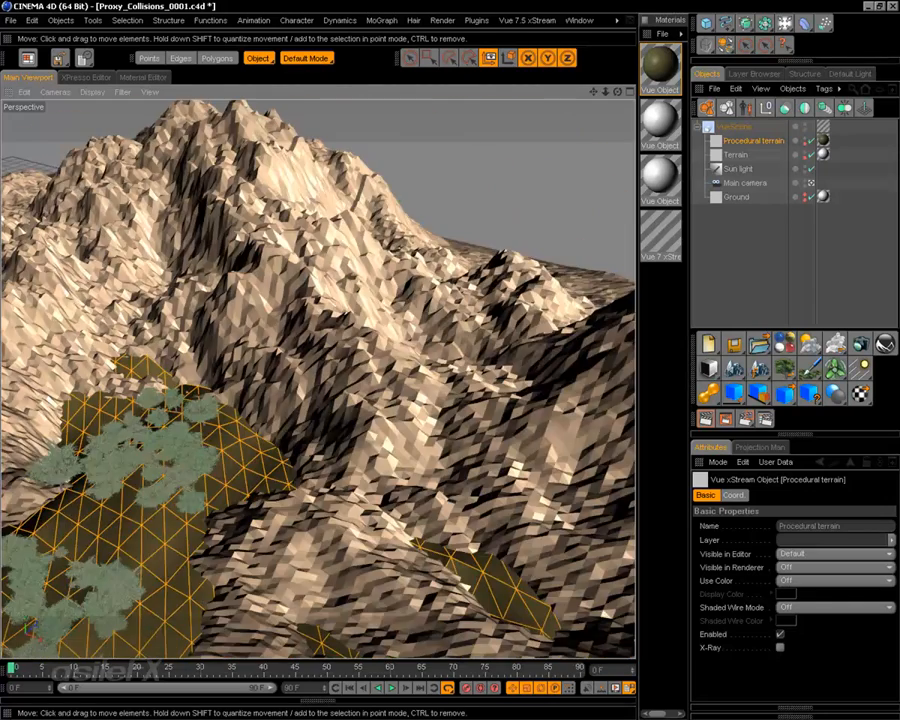
alt+middle_drag(367, 521, 489, 520)
scroll(475, 377, up, 10)
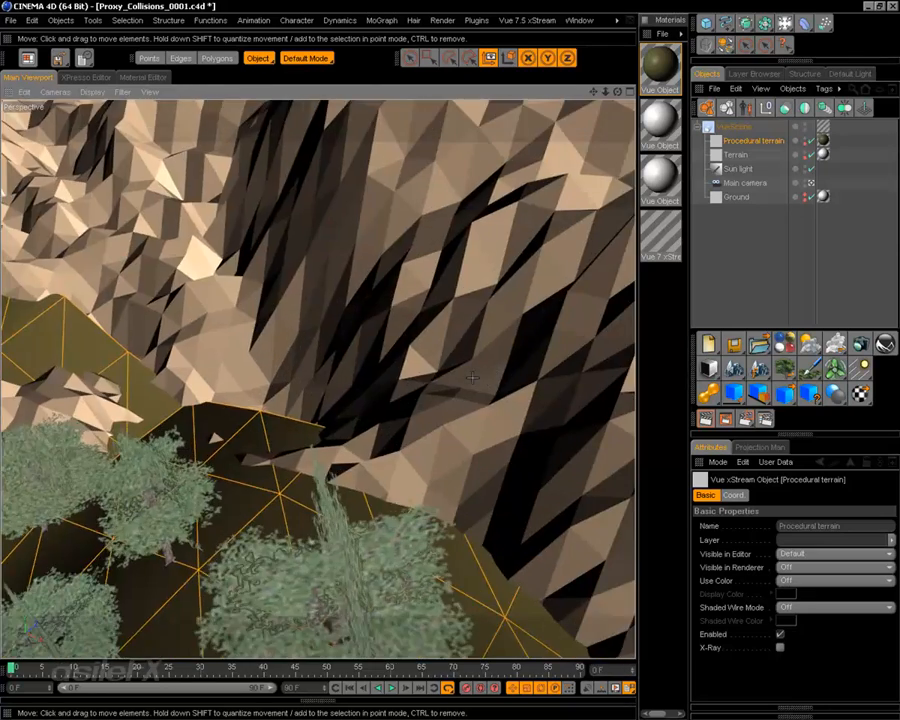
scroll(472, 377, down, 10)
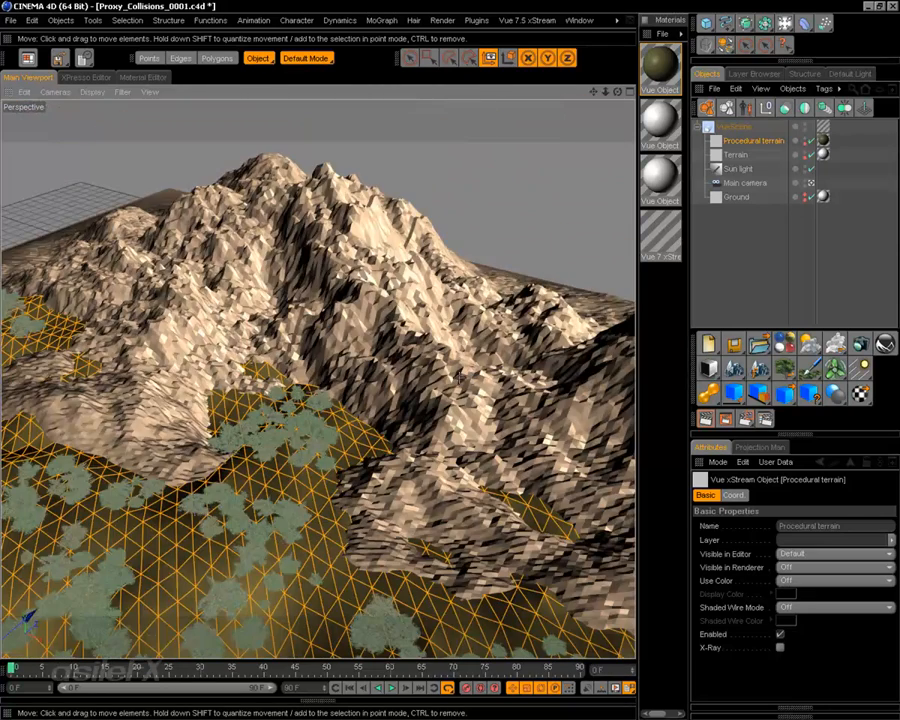
- Select the mountain terrain to check where it overlaps the procedural terrain, deselect it and inspect the trees along its base
click(398, 287)
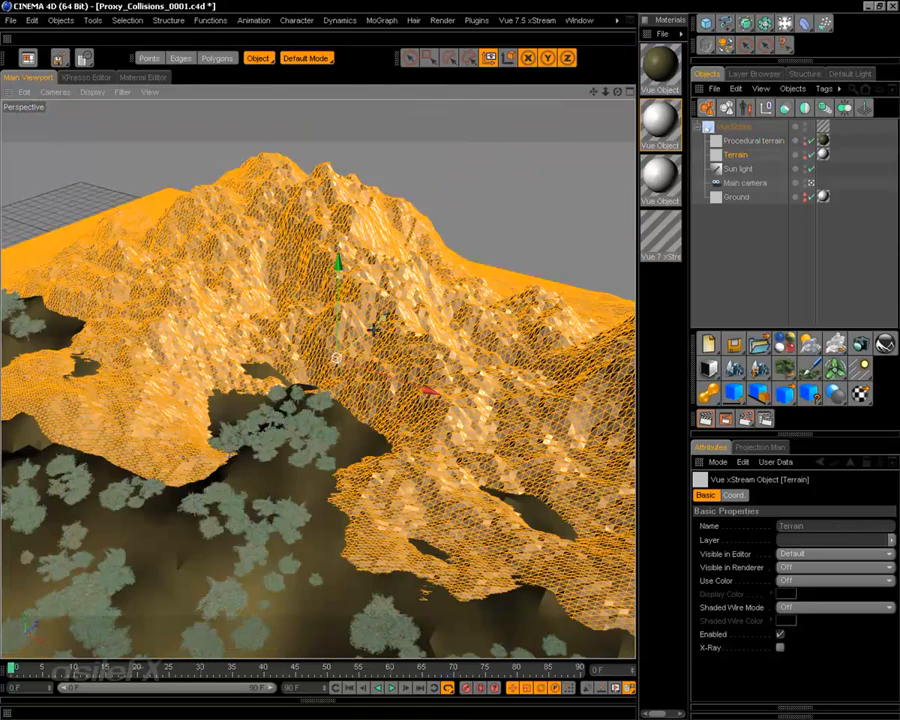
mouse_move(384, 322)
mouse_down()
mouse_move(336, 360)
mouse_move(400, 292)
mouse_move(392, 310)
mouse_up()
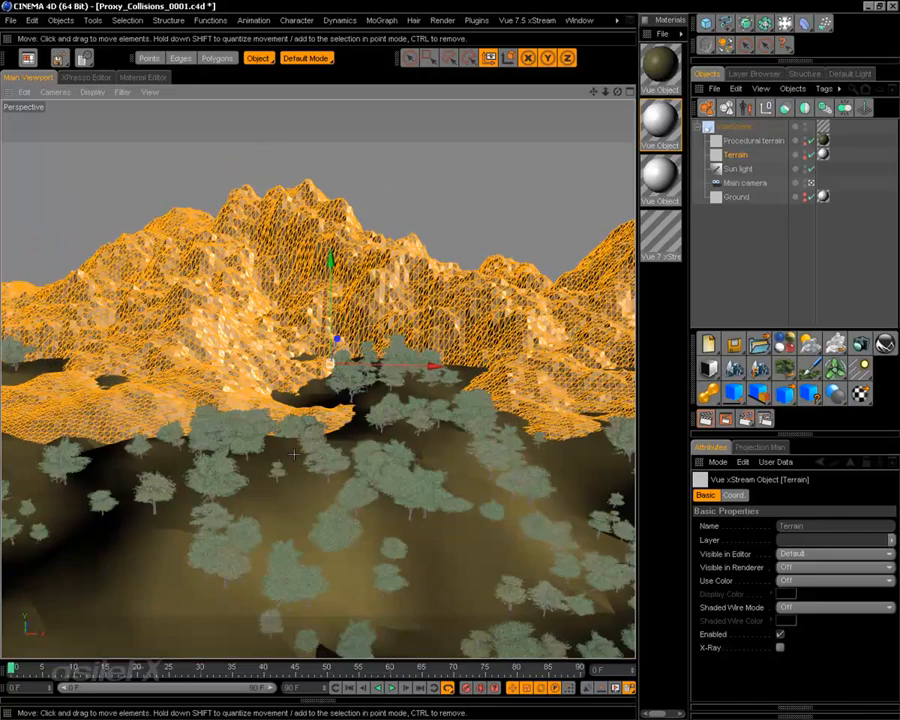
click(728, 267)
alt+drag(440, 240, 493, 310)
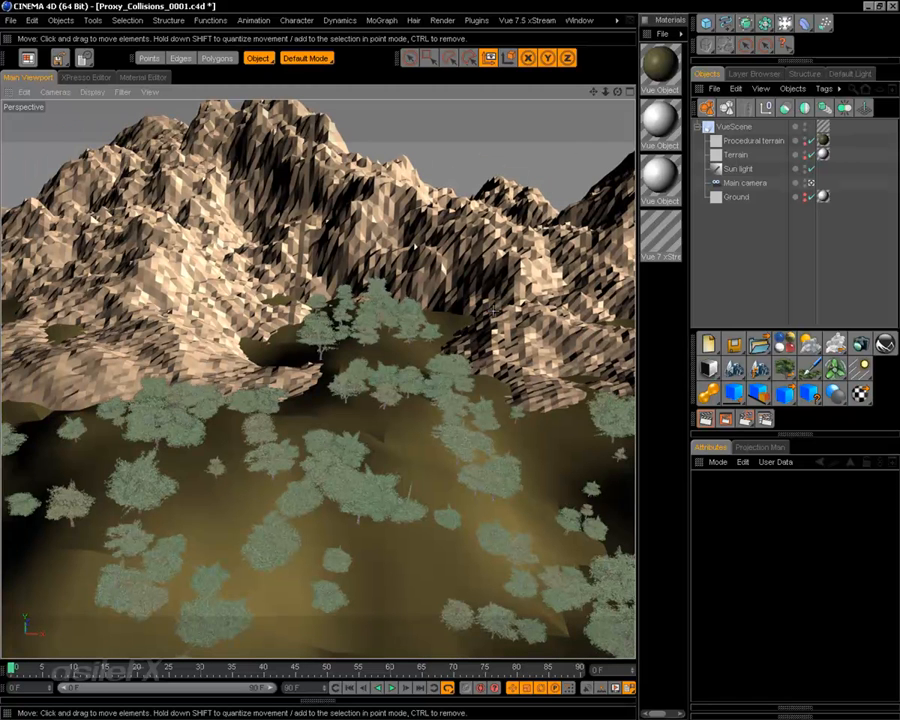
alt+drag(337, 263, 437, 311)
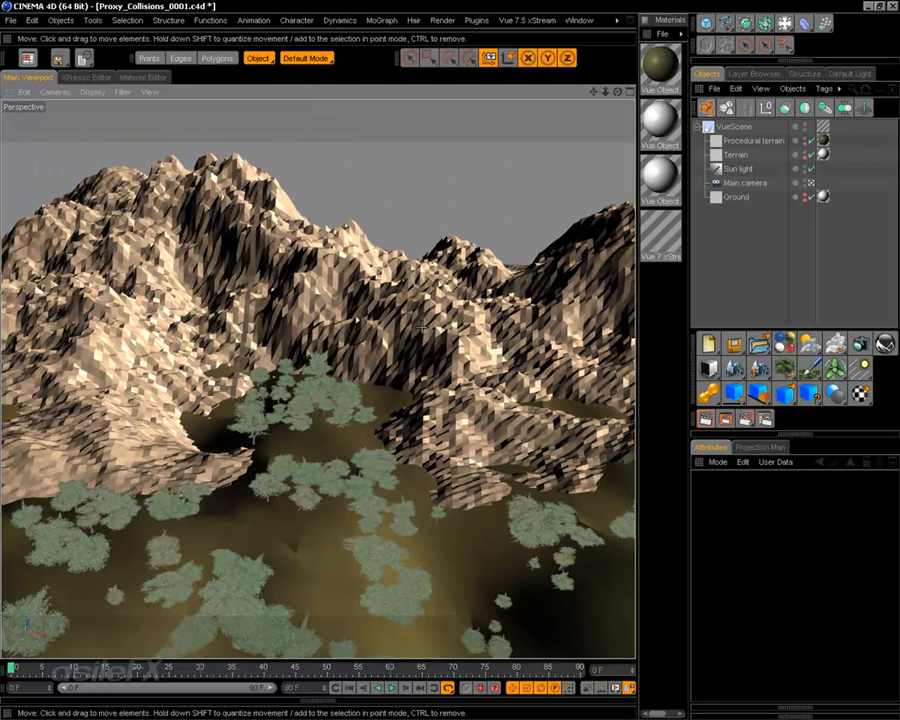
scroll(405, 396, down, 5)
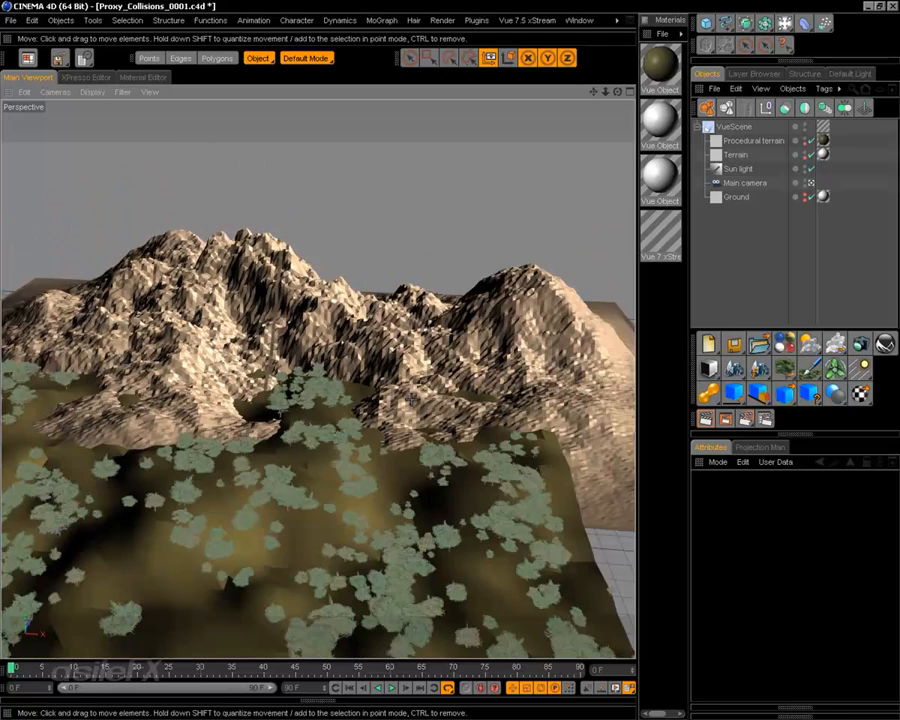
alt+middle_drag(407, 397, 526, 388)
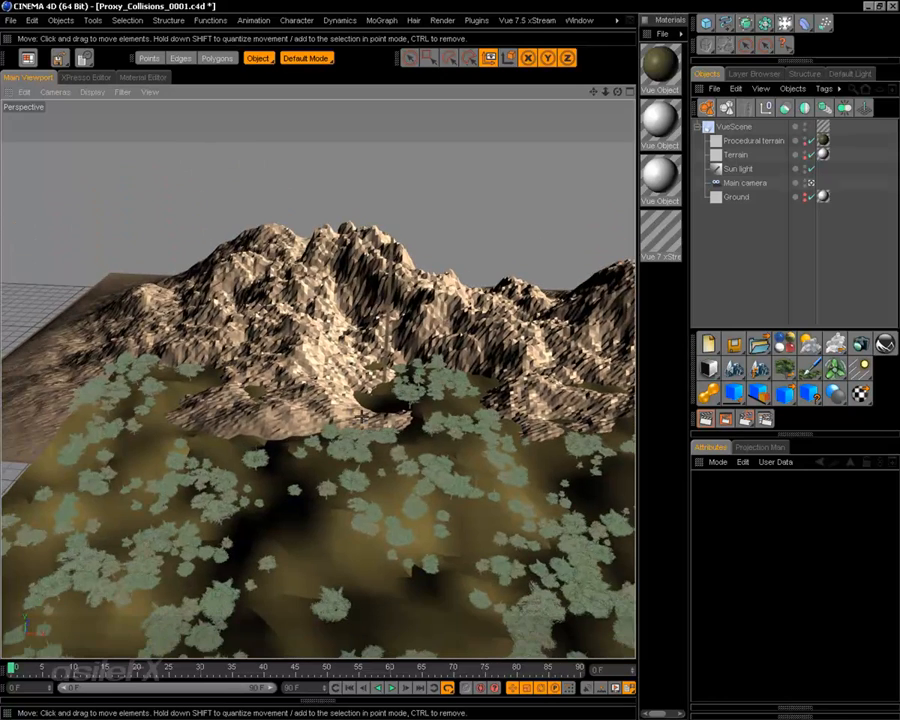
scroll(426, 388, up, 8)
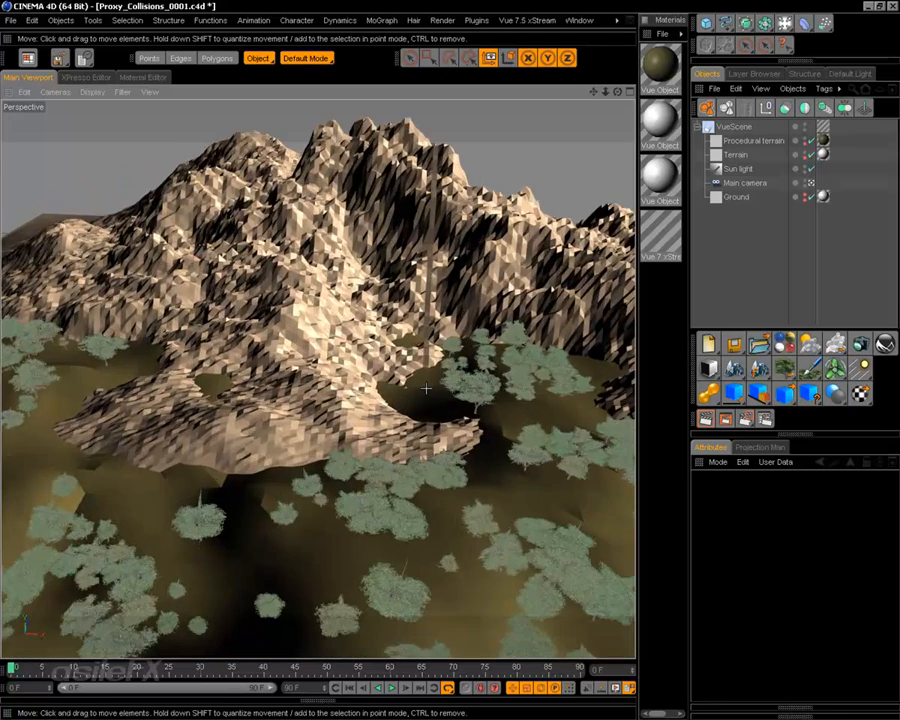
alt+middle_drag(466, 420, 378, 403)
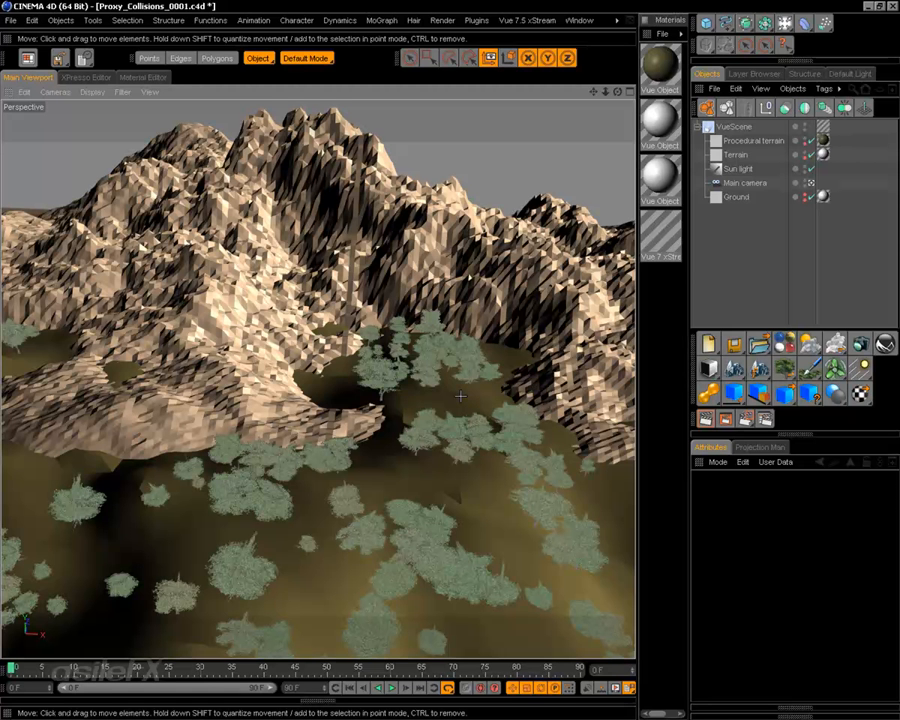
scroll(450, 396, down, 5)
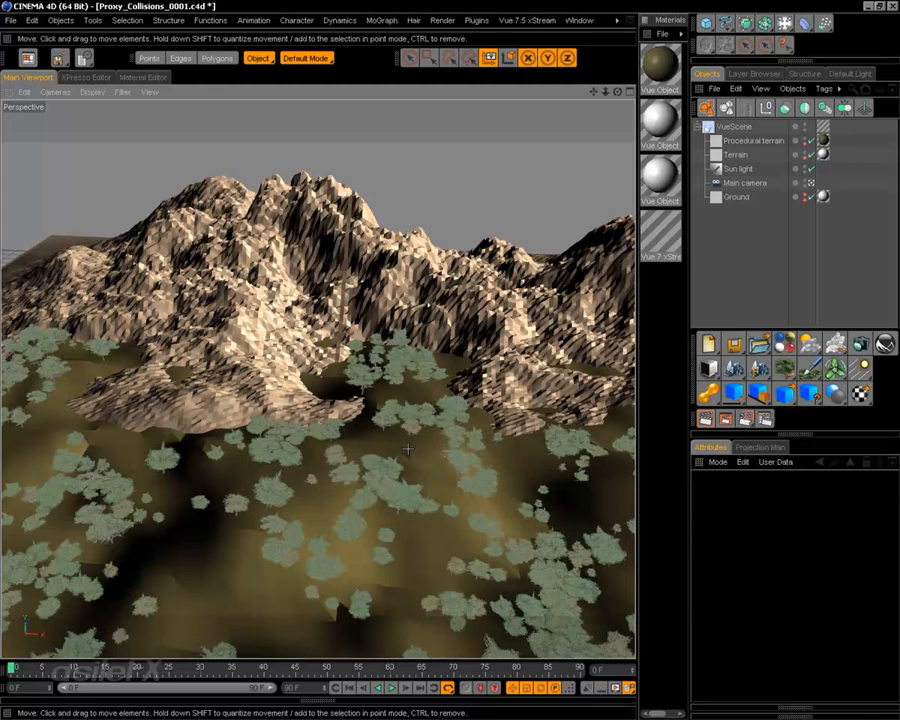
- Set the Rural Maple Tree's scale to 1.6 in the procedural terrain's EcoSystem material, repopulate it and accept the material
click(407, 450)
right_click(411, 272)
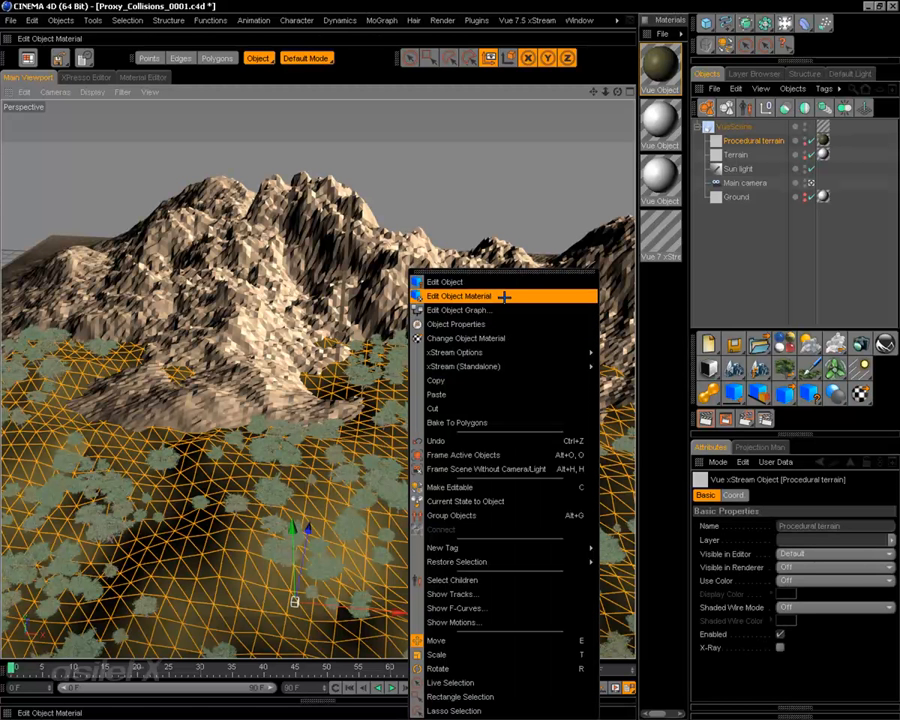
click(459, 296)
click(228, 427)
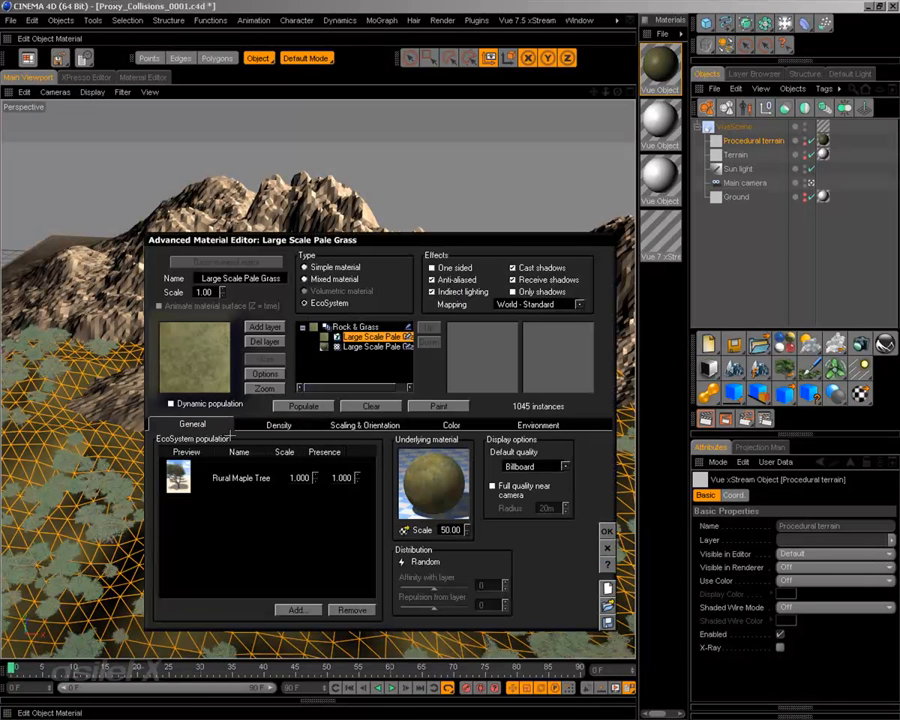
double_click(300, 478)
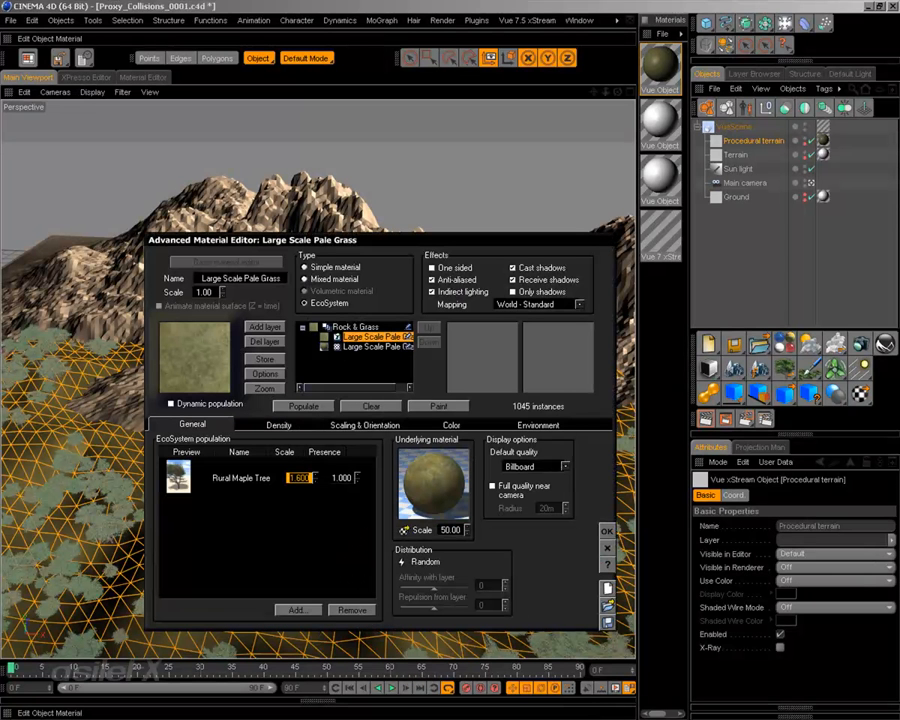
key(Return)
click(304, 405)
click(607, 531)
- Examine the size and spread of the enlarged maple trees against the mountains from low viewing angles
alt+drag(436, 475, 342, 432)
alt+middle_drag(476, 508, 402, 454)
alt+right_drag(498, 517, 560, 508)
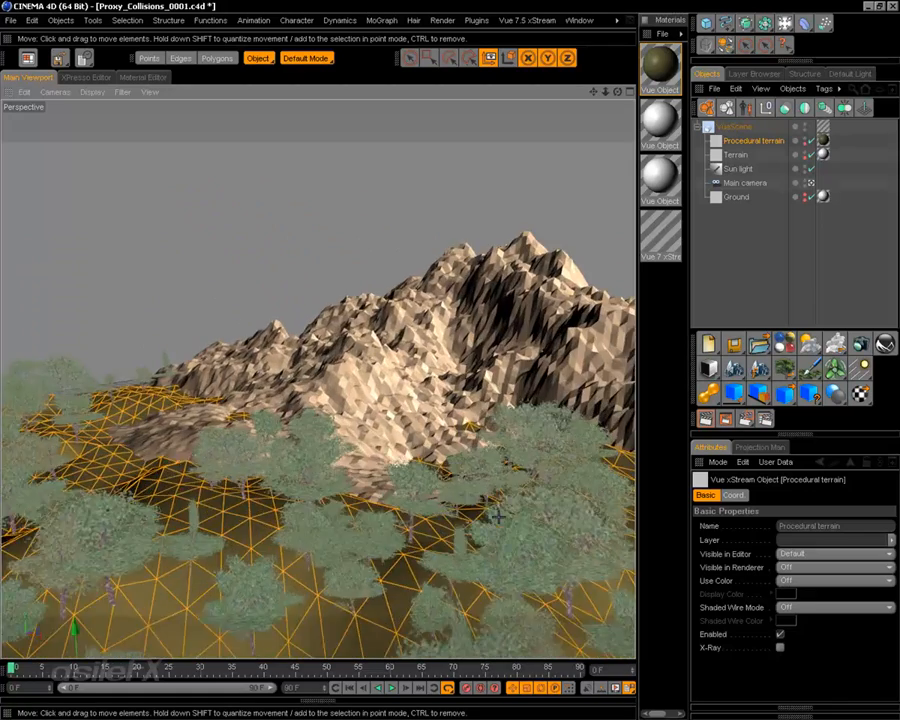
alt+drag(494, 546, 498, 534)
alt+middle_drag(498, 534, 450, 488)
alt+drag(486, 548, 562, 566)
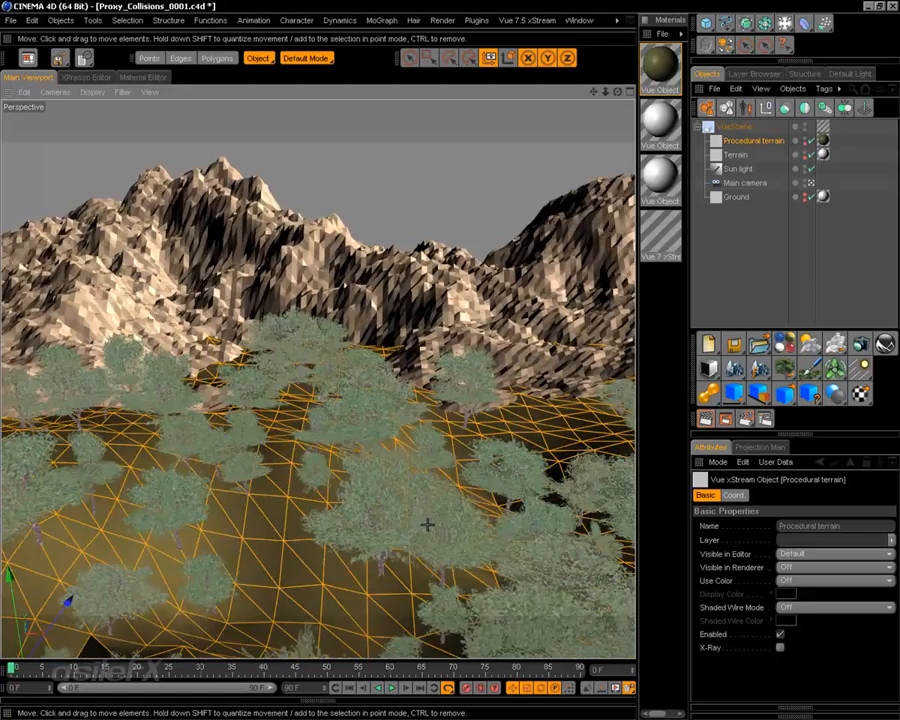
alt+middle_drag(326, 520, 472, 528)
alt+middle_drag(226, 520, 336, 520)
alt+drag(490, 530, 417, 531)
alt+middle_drag(417, 531, 240, 480)
alt+drag(420, 510, 408, 524)
alt+middle_drag(396, 496, 446, 540)
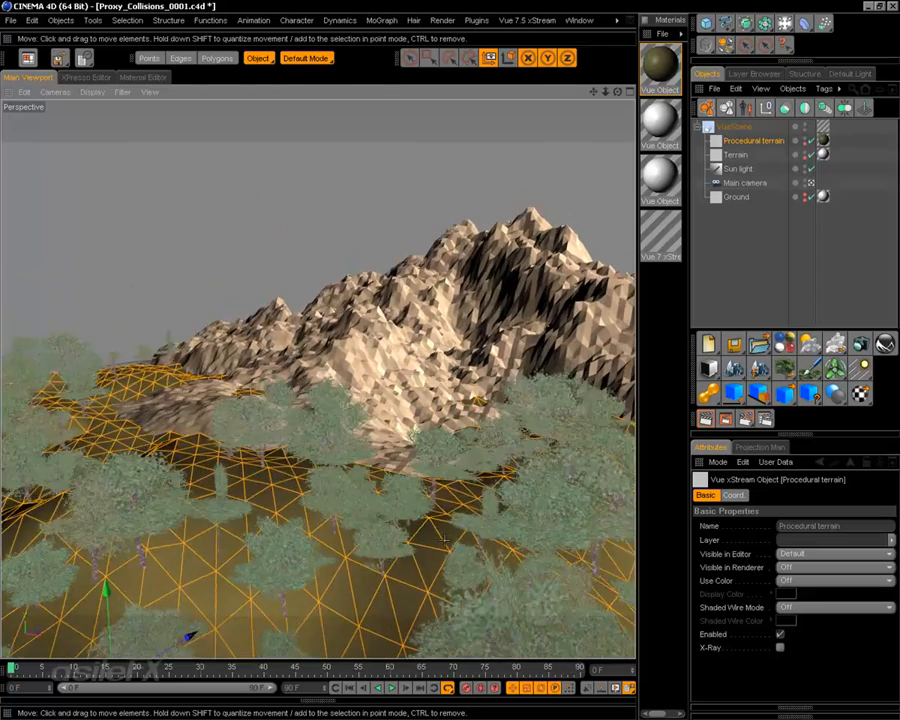
- Deselect the procedural terrain and examine the maple trees and the mountain foothills from several angles
alt+drag(486, 508, 442, 534)
alt+middle_drag(392, 495, 520, 517)
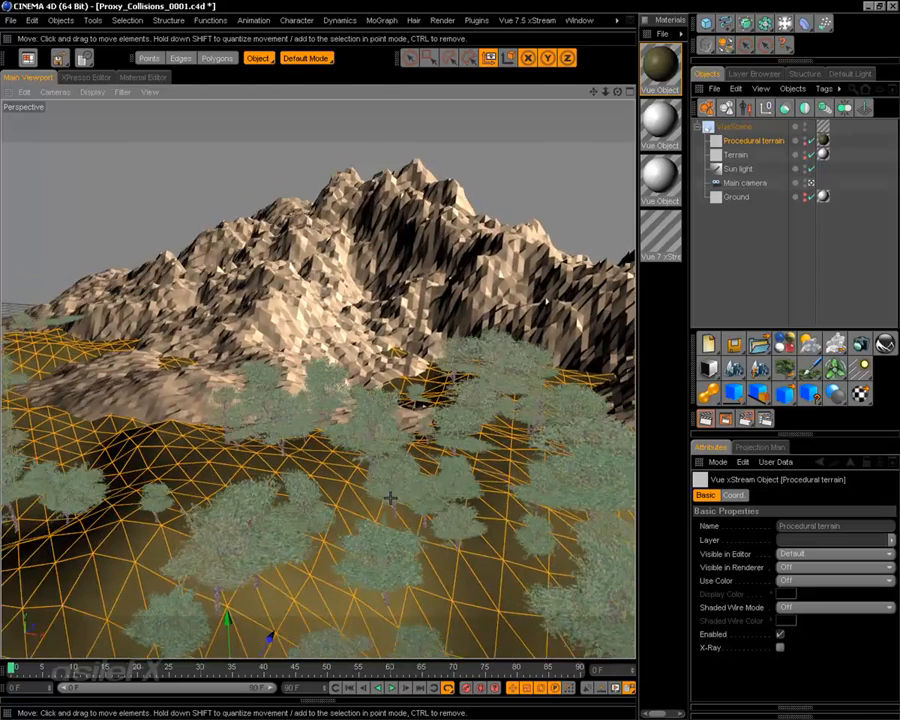
click(736, 238)
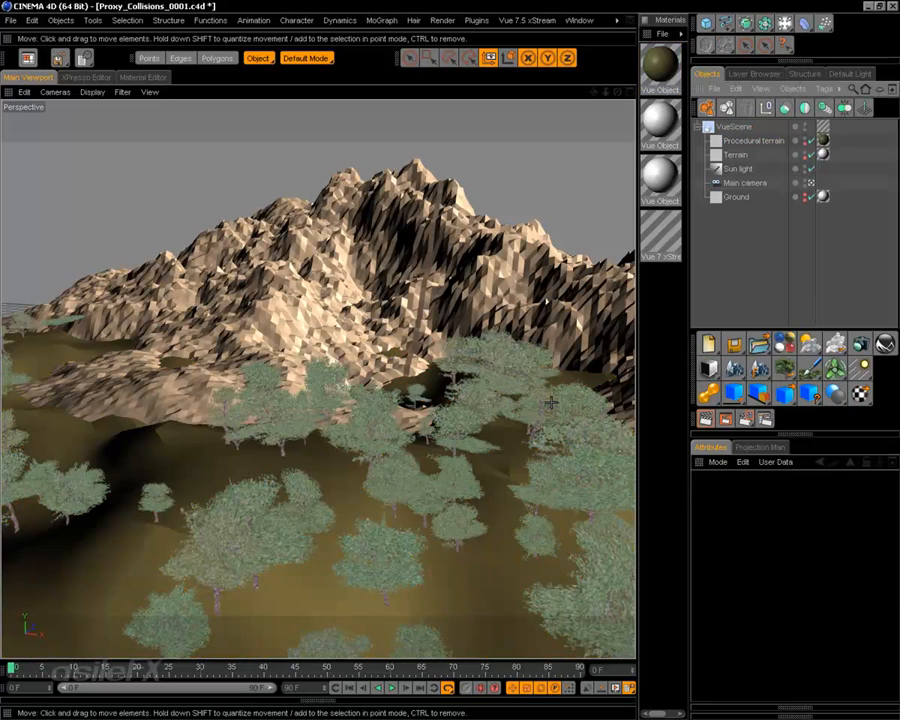
alt+drag(474, 437, 316, 470)
alt+middle_drag(407, 460, 590, 482)
alt+middle_drag(358, 520, 270, 482)
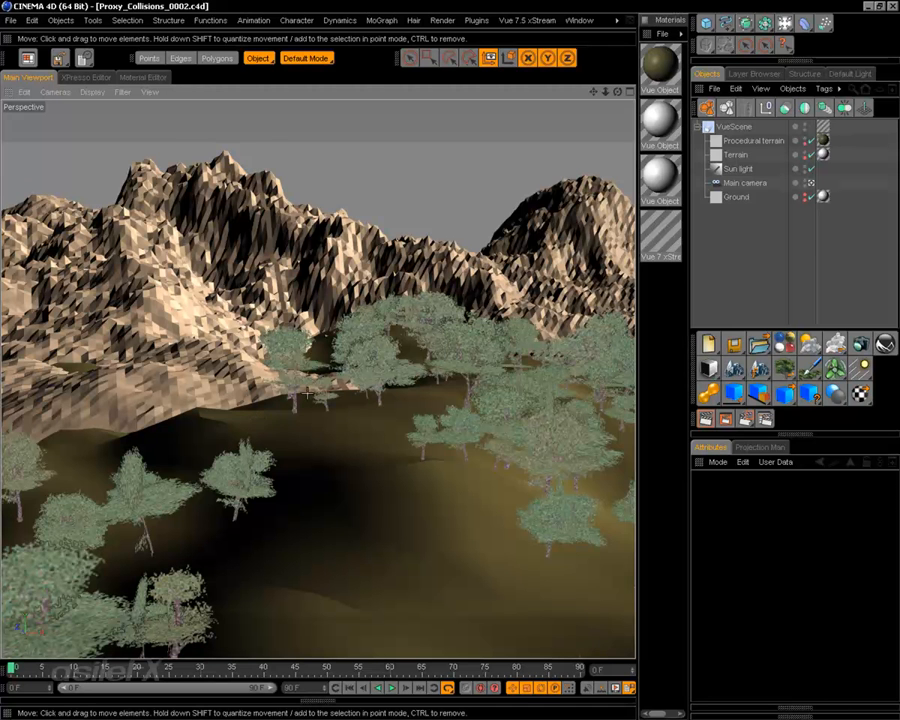
alt+drag(307, 394, 355, 317)
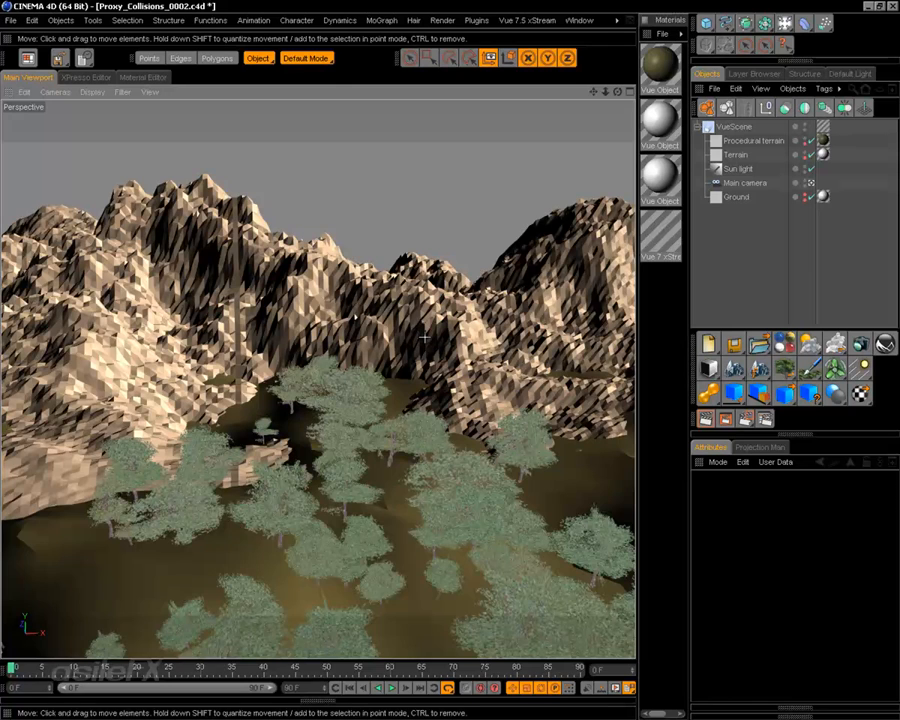
alt+drag(433, 331, 600, 256)
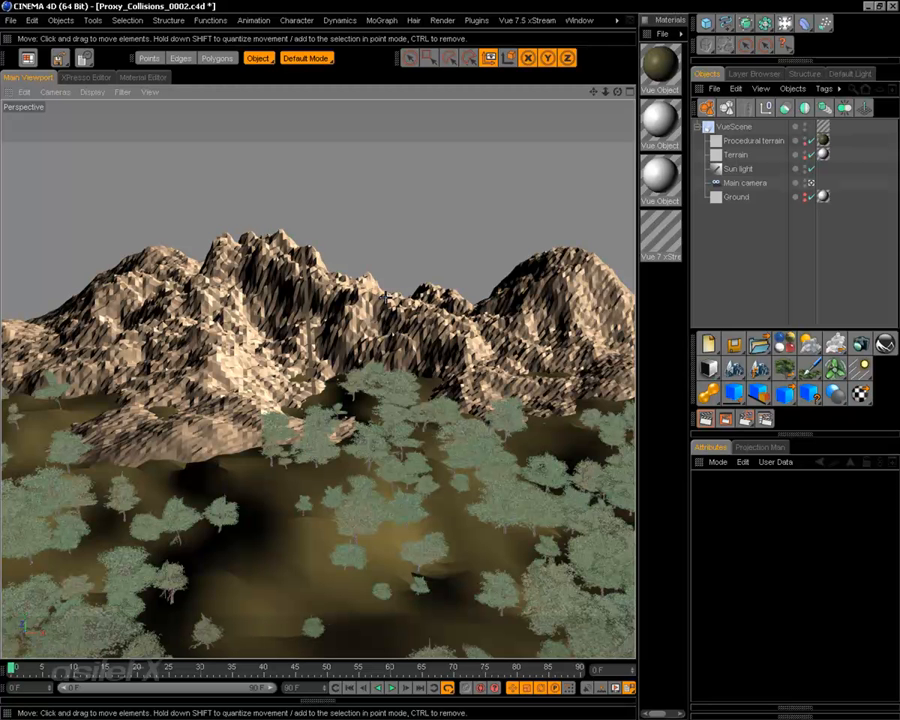
alt+drag(388, 290, 335, 298)
alt+drag(320, 432, 111, 399)
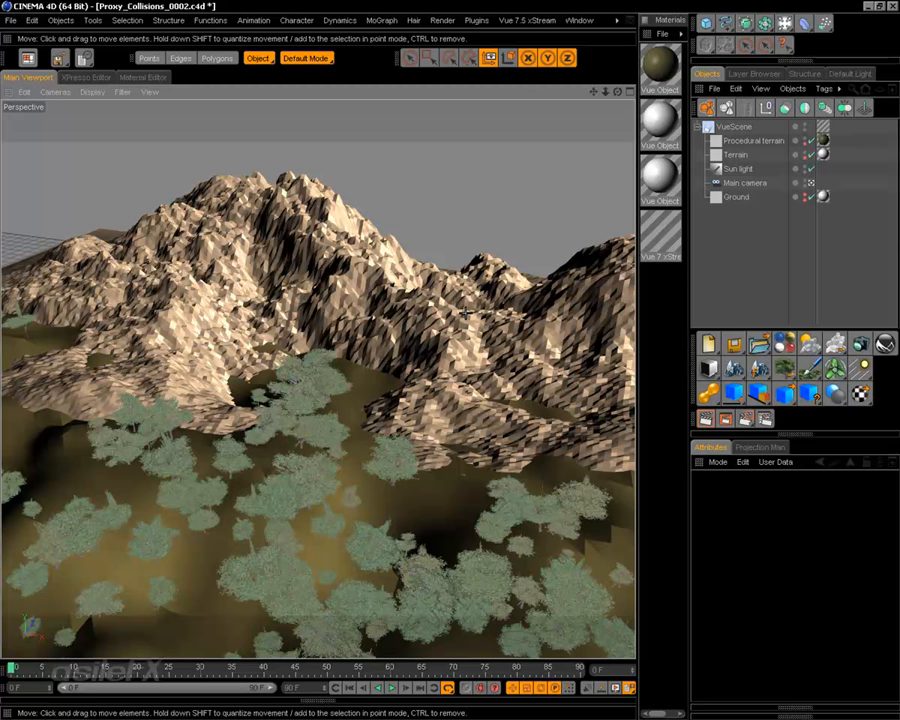
- Copy the mountain terrain and paste a duplicate of it into the Vue scene
click(733, 155)
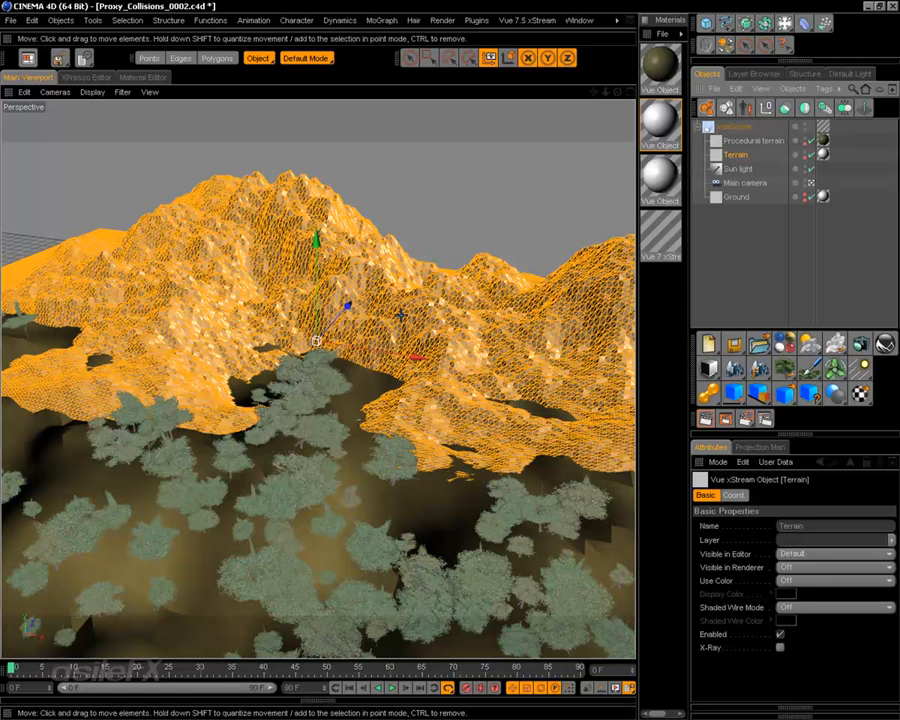
right_click(405, 270)
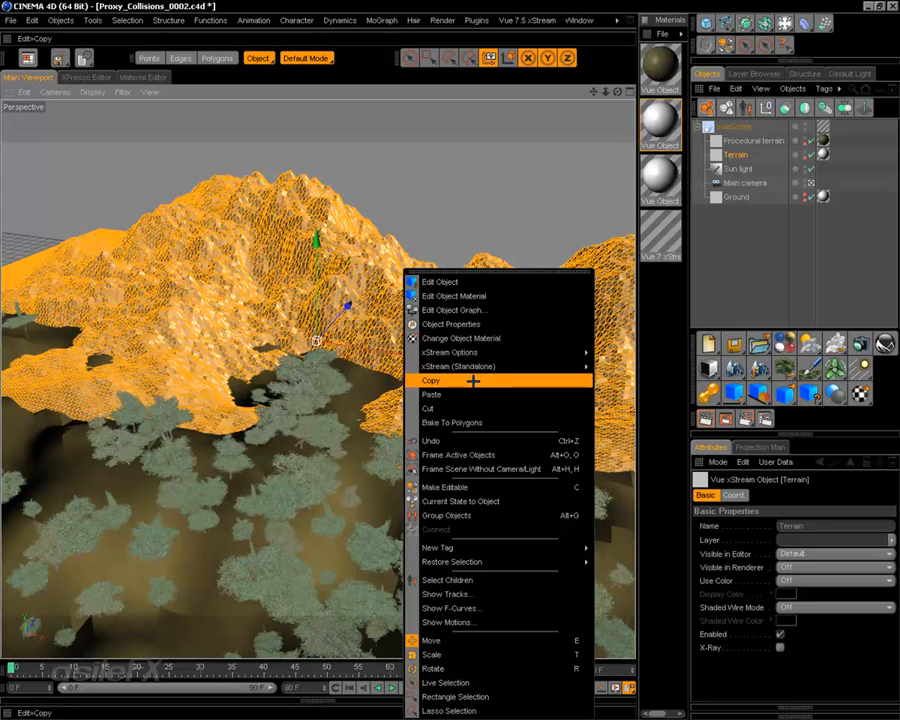
click(500, 20)
click(516, 20)
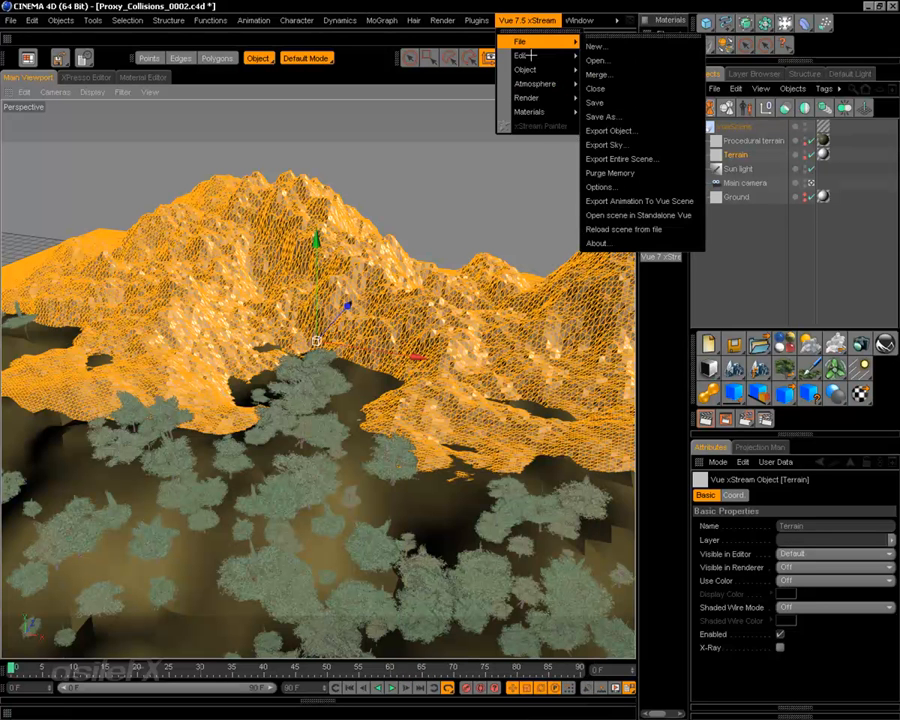
mouse_move(530, 55)
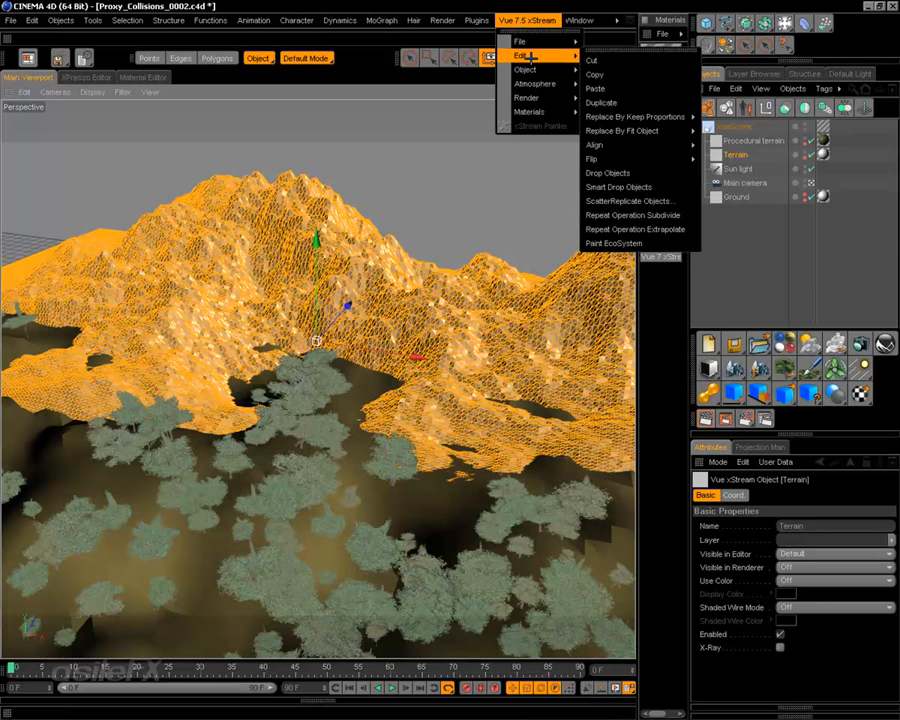
click(611, 88)
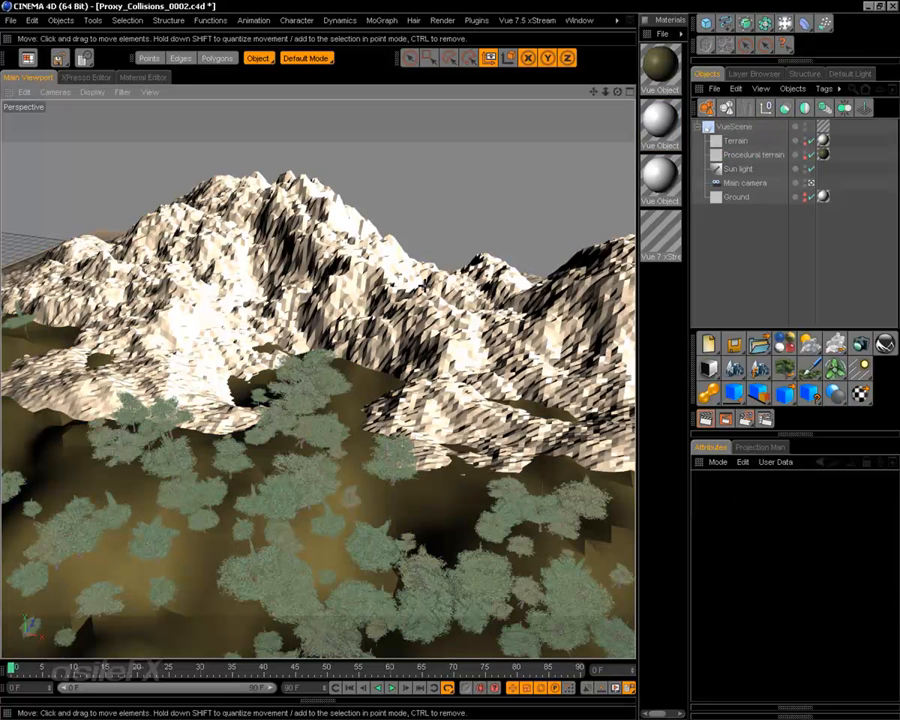
right_click(441, 210)
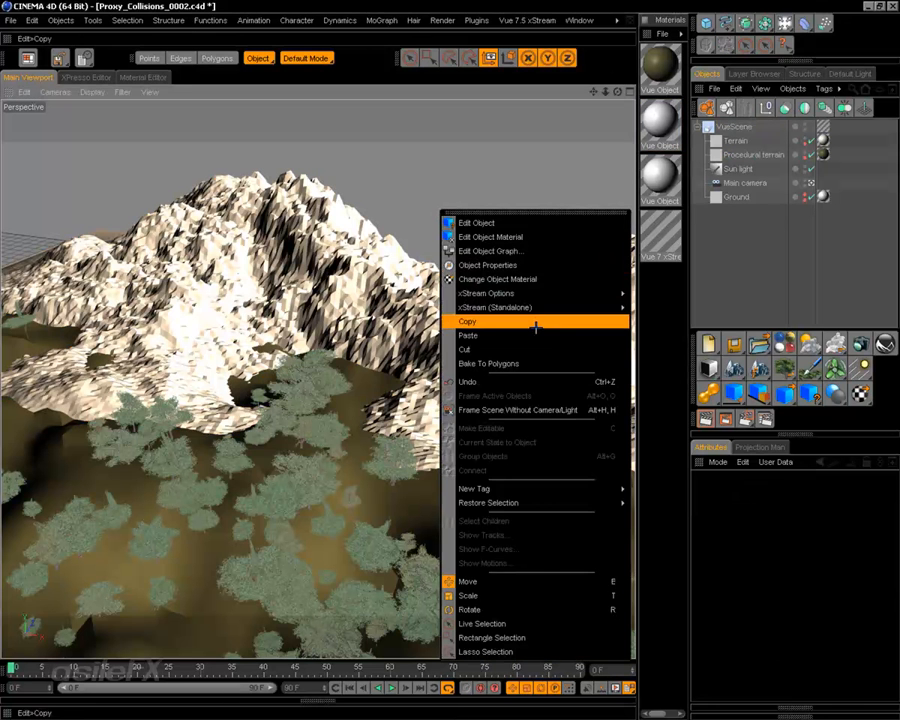
click(533, 338)
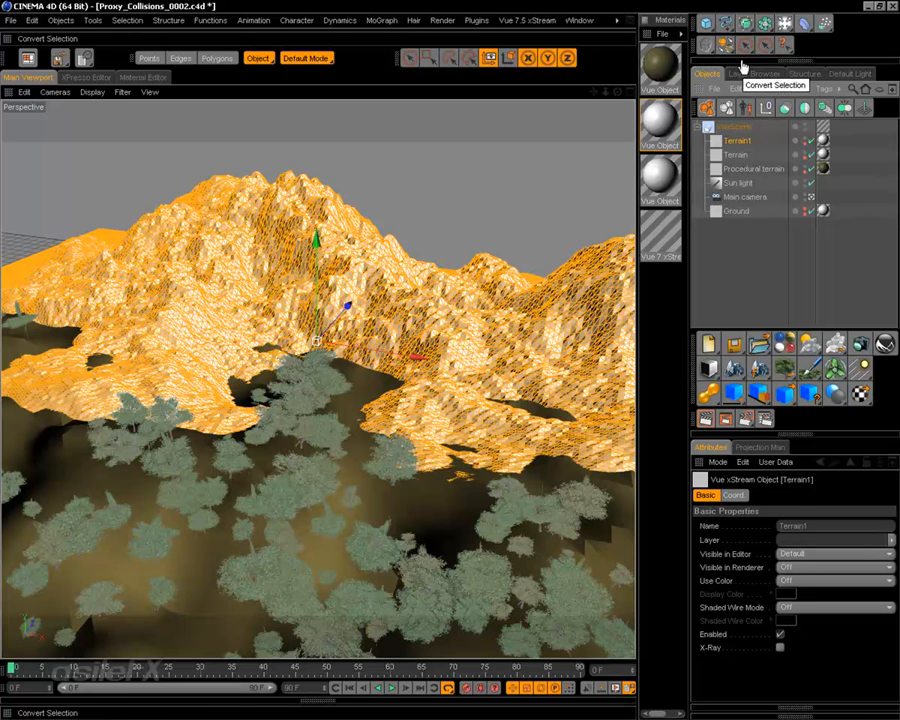
- Convert the duplicated mountain terrain to an editable polygon object and move it out of the VueScene group
click(27, 58)
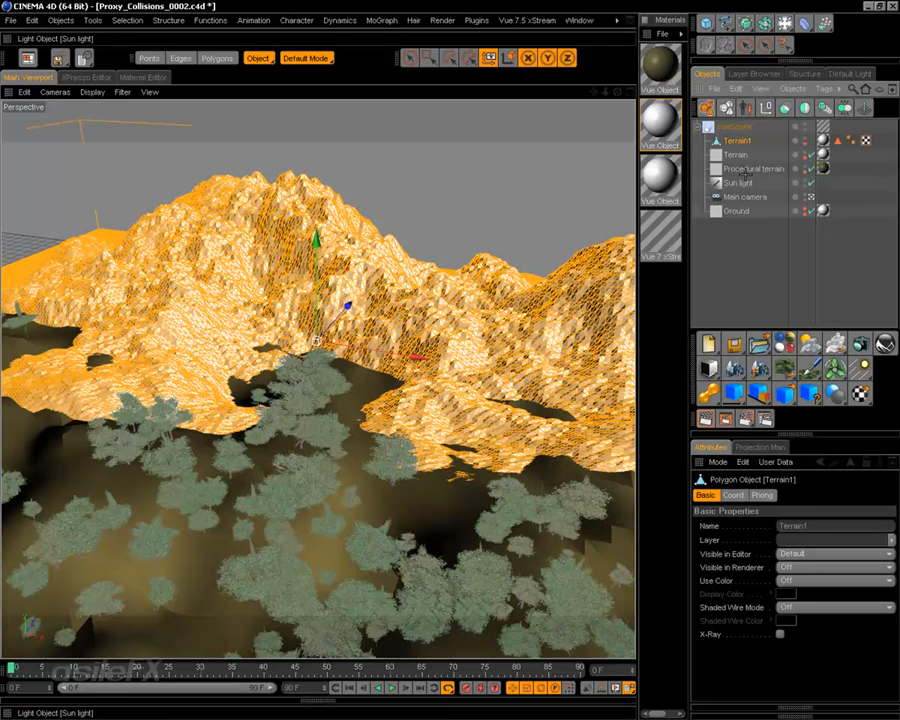
drag(741, 141, 735, 122)
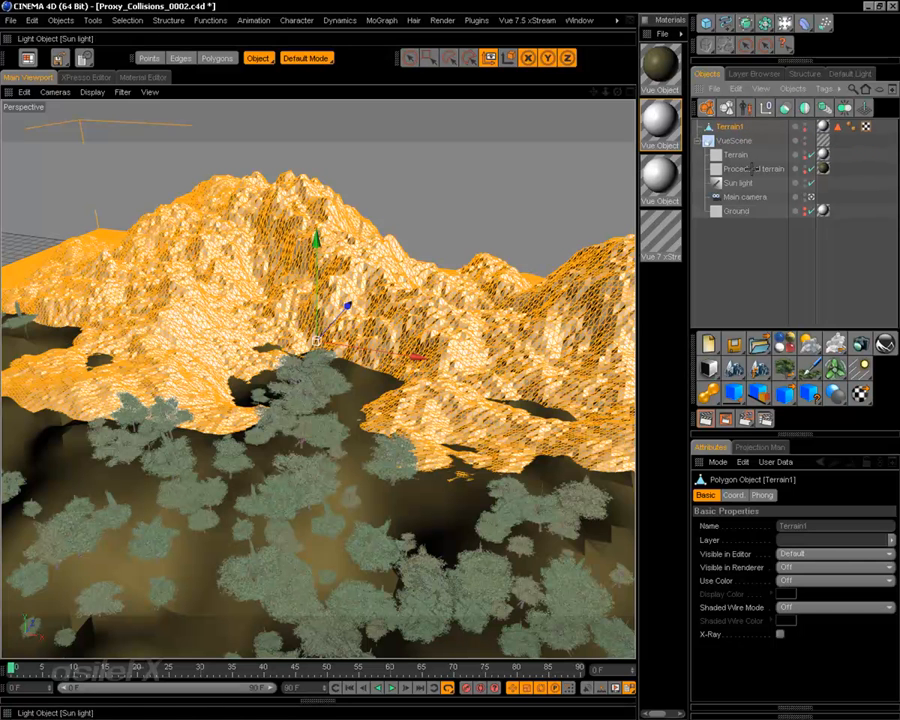
- Delete the material, polygon selection, Phong and UVW tags from the polygon copy of the mountain terrain
click(747, 263)
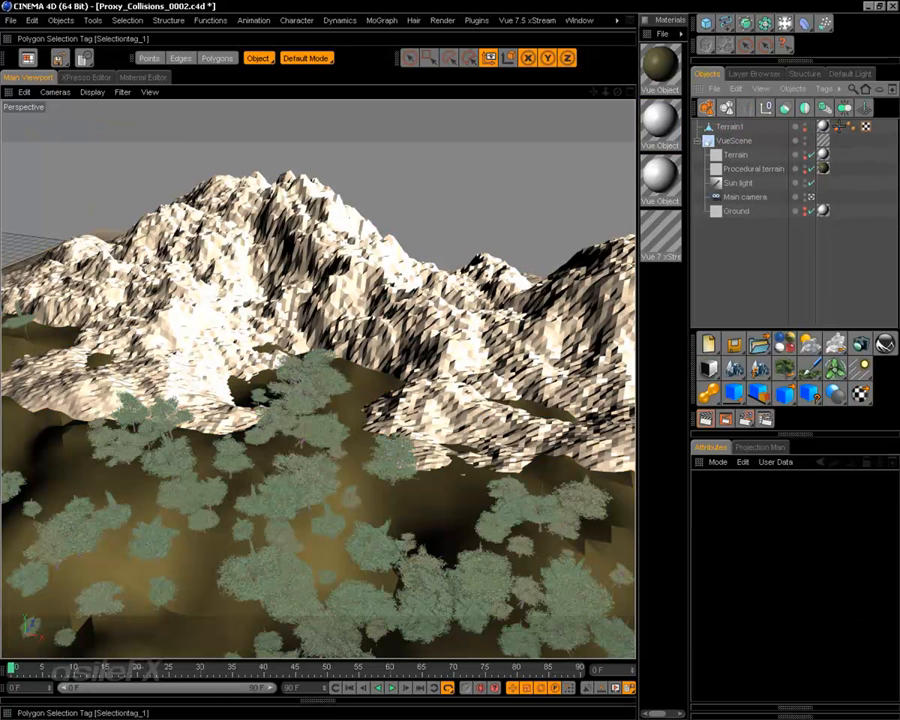
click(838, 126)
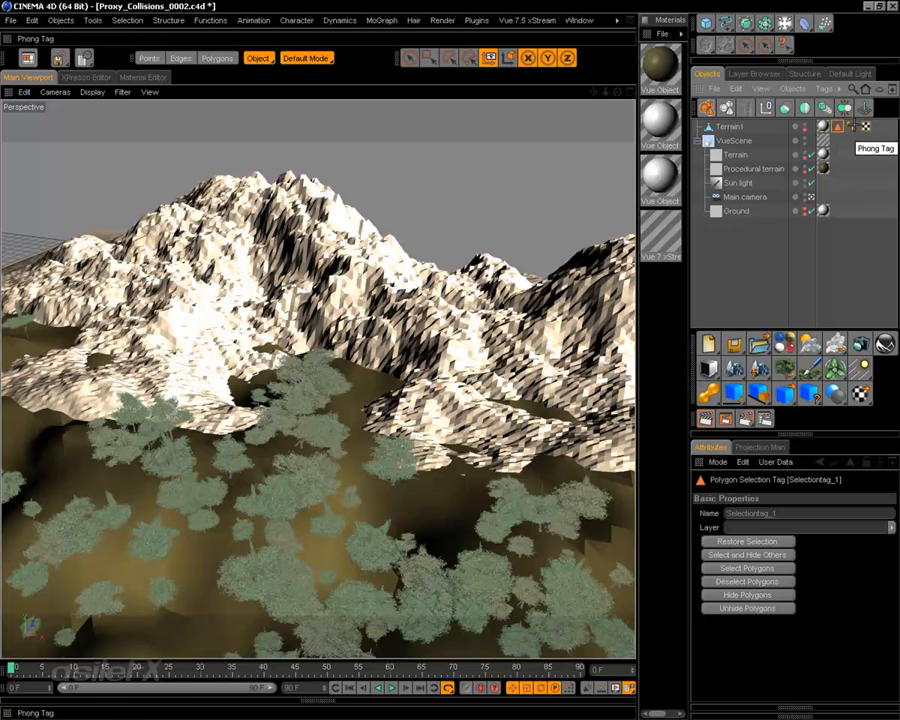
key(Delete)
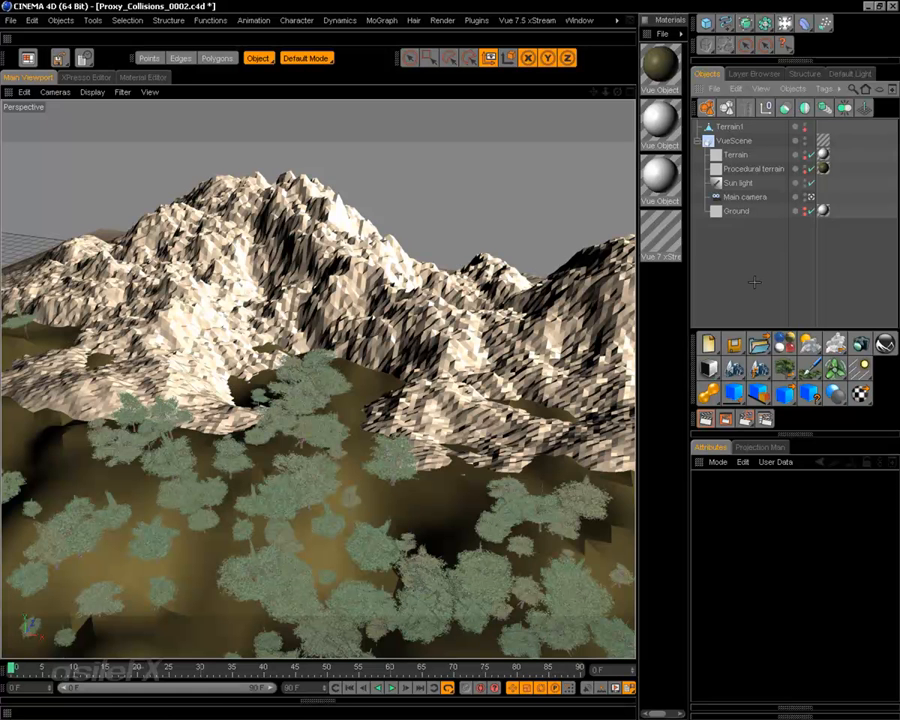
- Try to copy and paste the procedural terrain within the Vue scene, and delete the extra mountain terrain
click(752, 168)
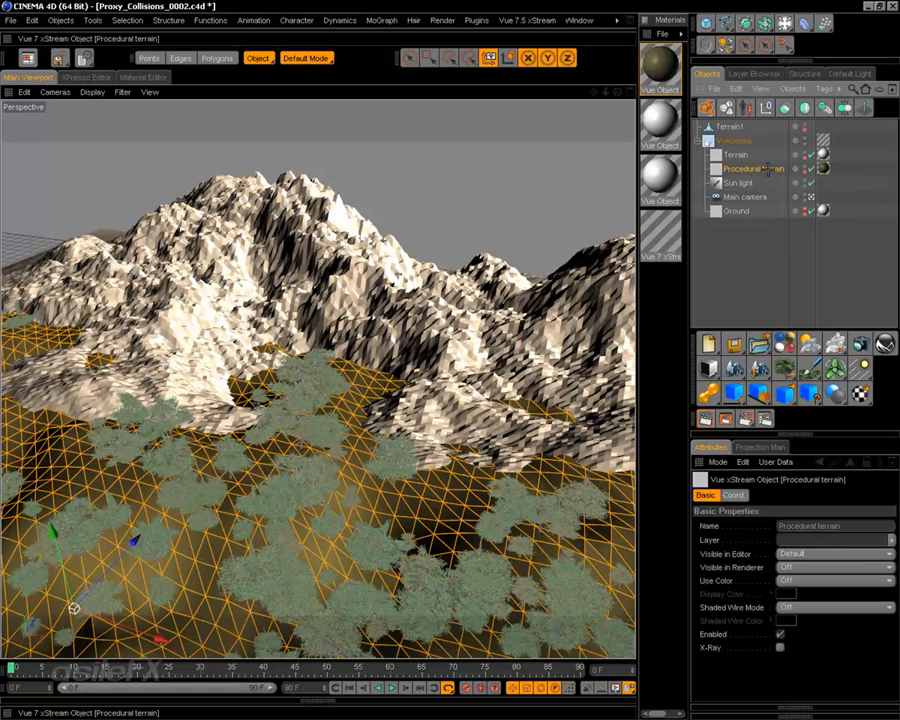
right_click(355, 455)
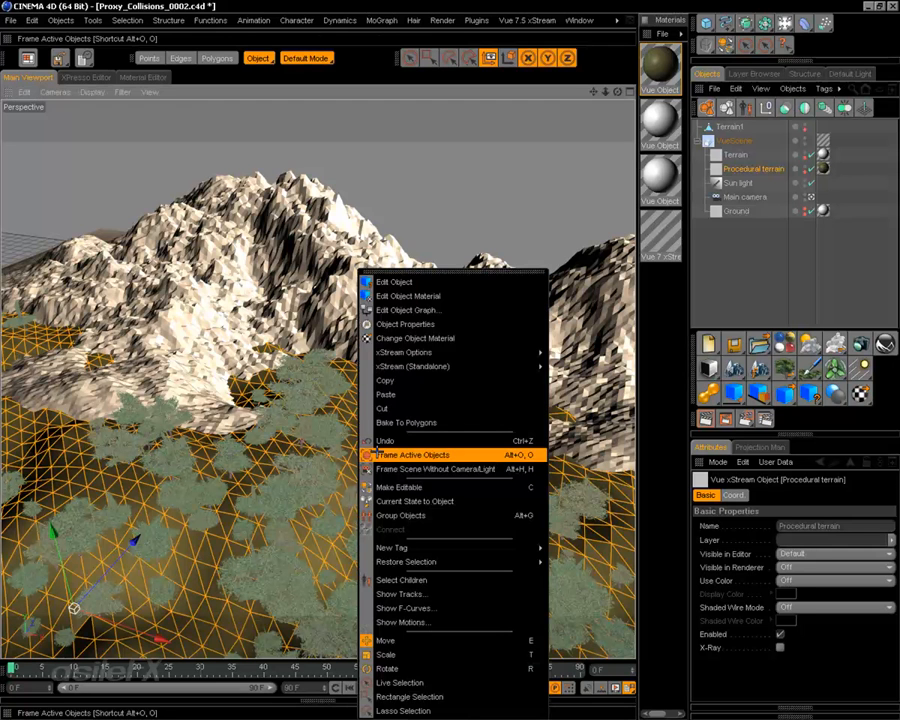
click(420, 380)
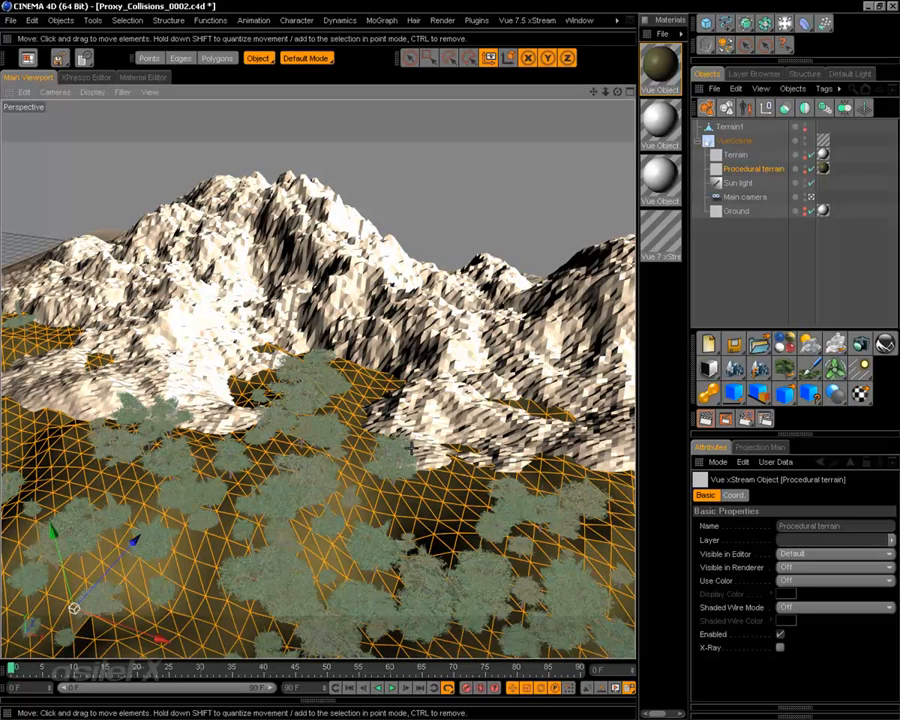
right_click(397, 408)
click(455, 394)
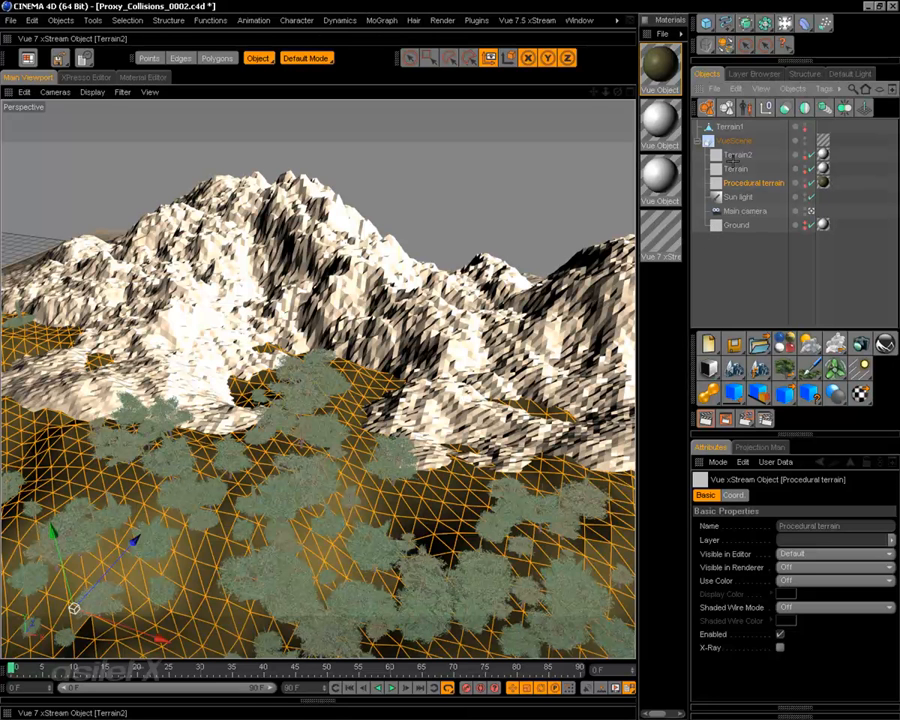
click(736, 169)
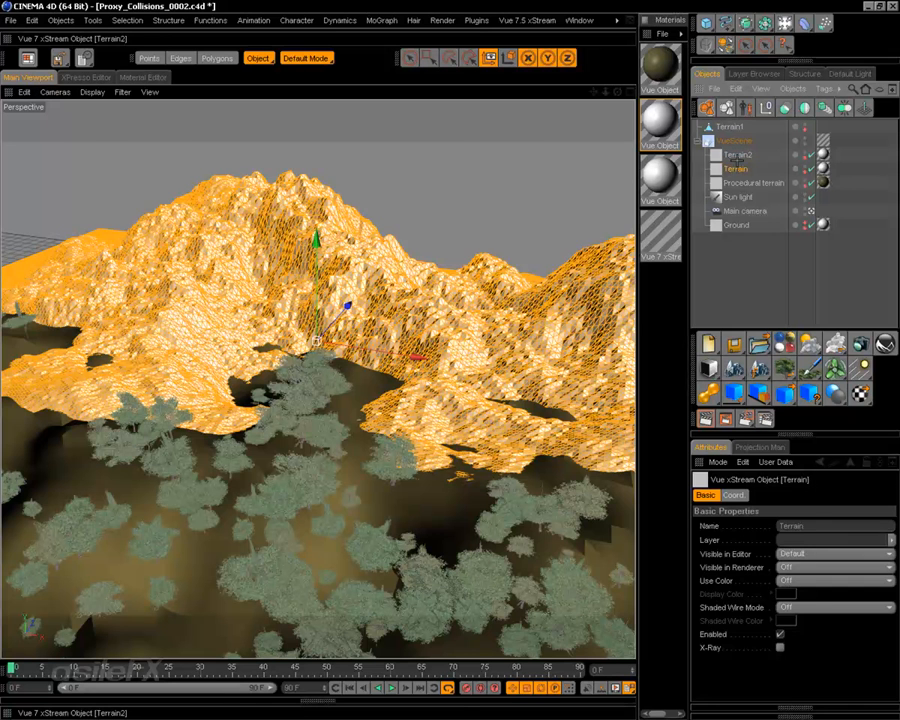
key(Delete)
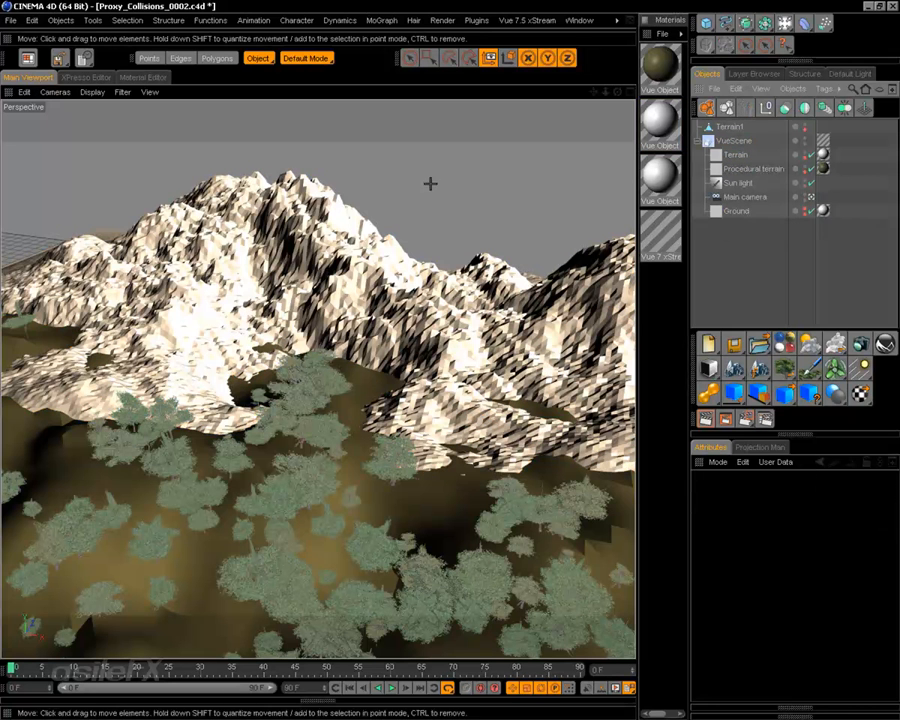
scroll(342, 323, up, 1)
scroll(320, 338, down, 1)
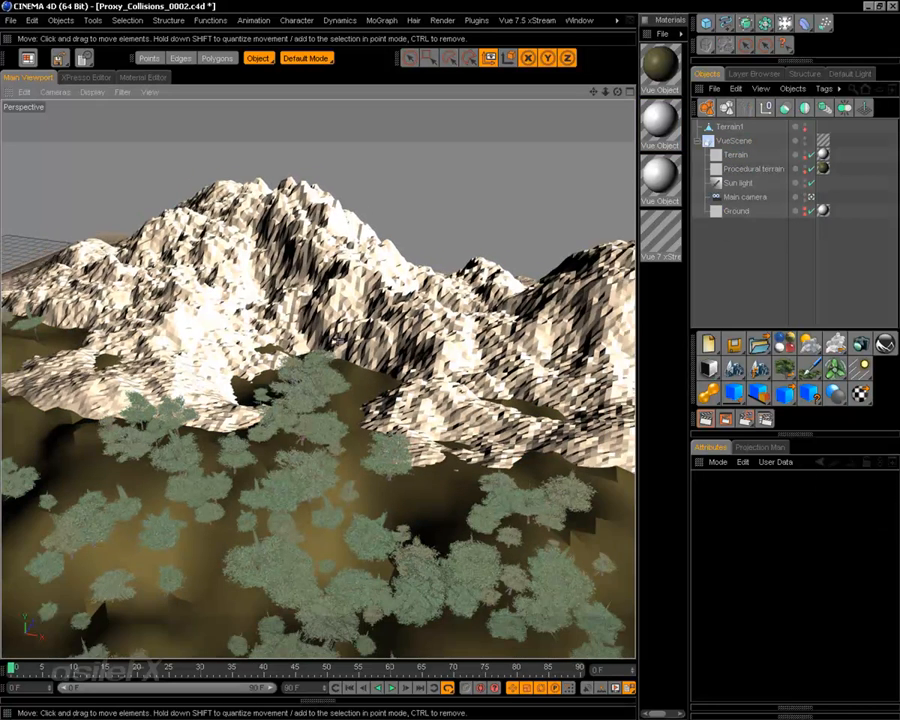
- Try to duplicate the procedural terrain with Vue xStream's own Copy and Paste commands, and remove the pasted terrain
click(781, 172)
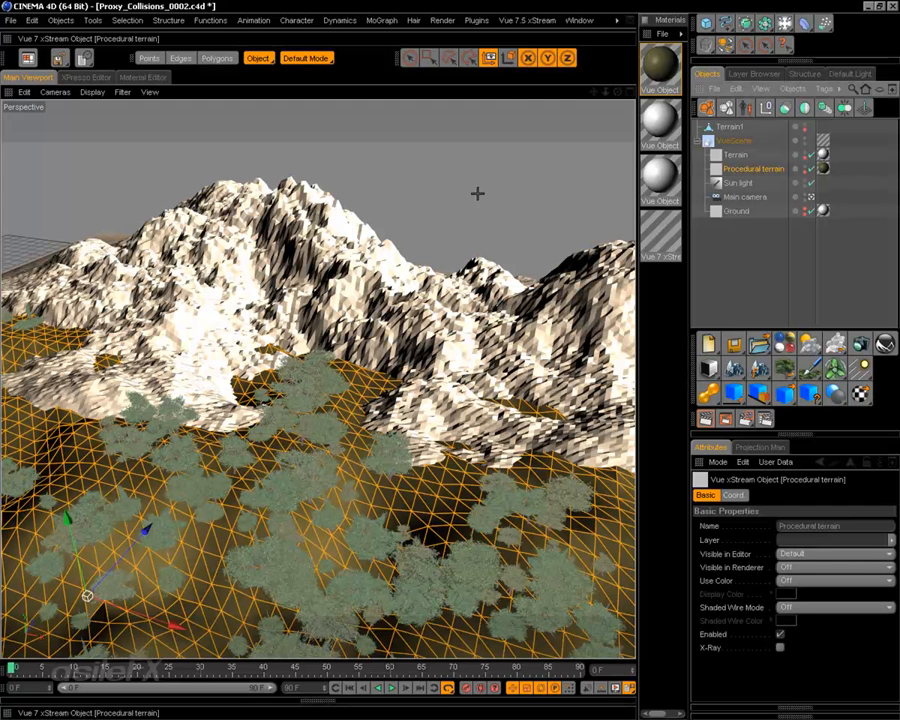
click(526, 19)
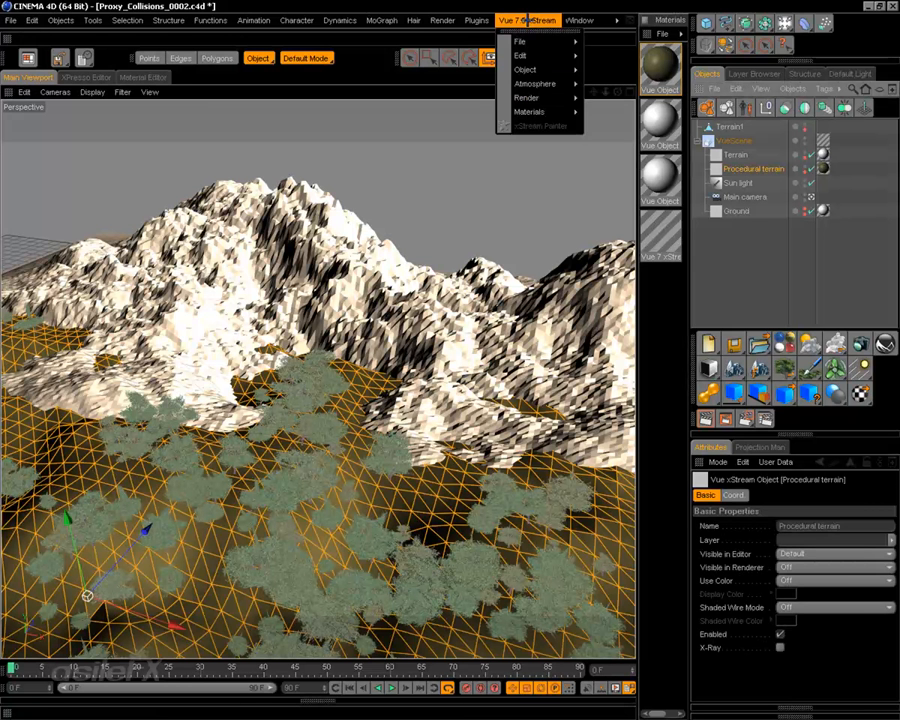
mouse_move(536, 38)
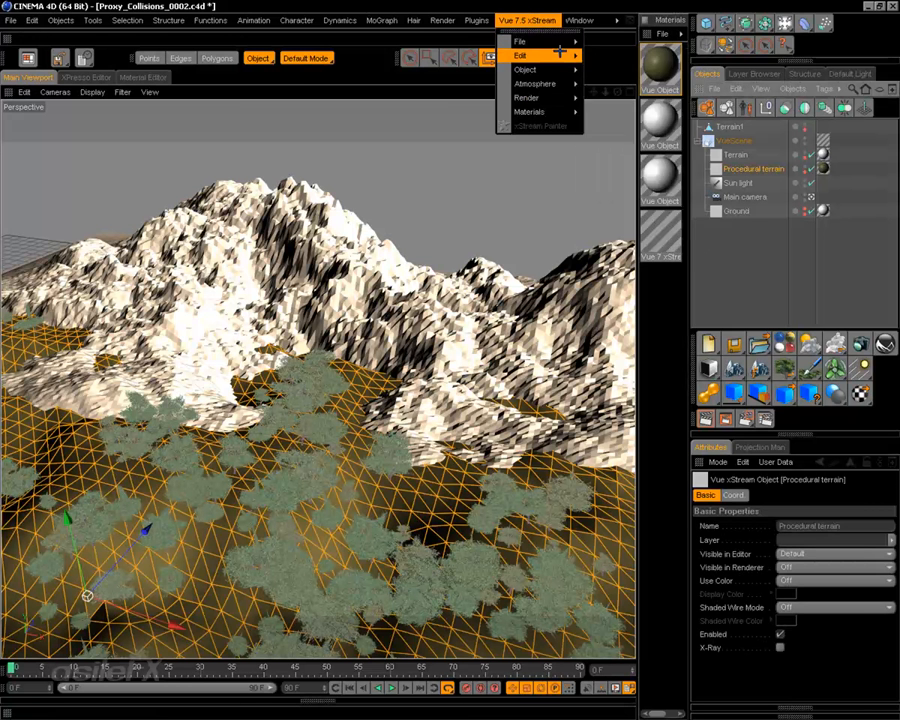
mouse_move(560, 55)
click(605, 74)
click(526, 19)
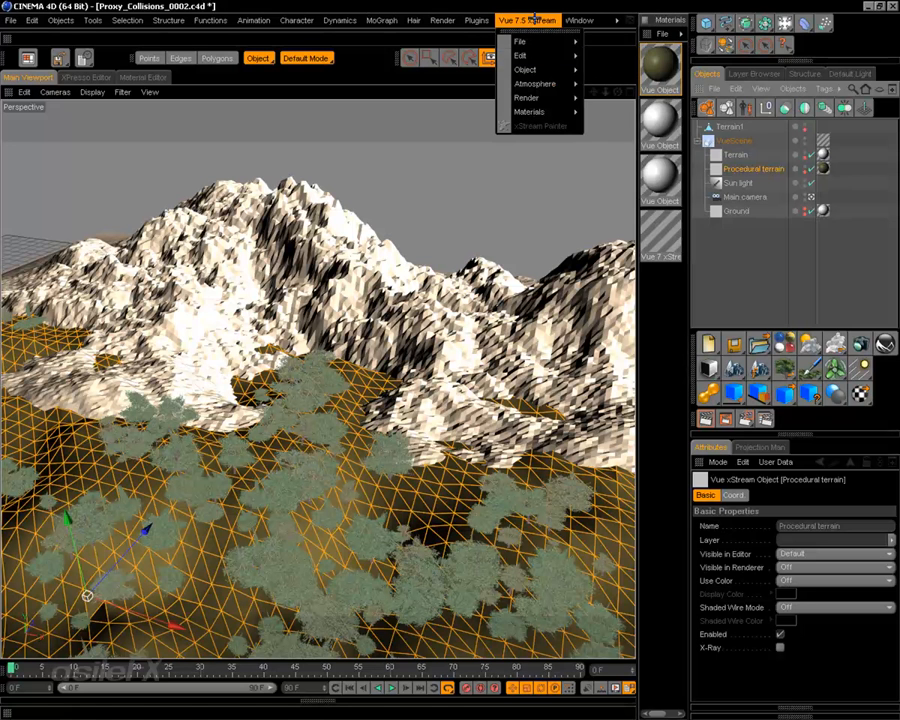
mouse_move(542, 55)
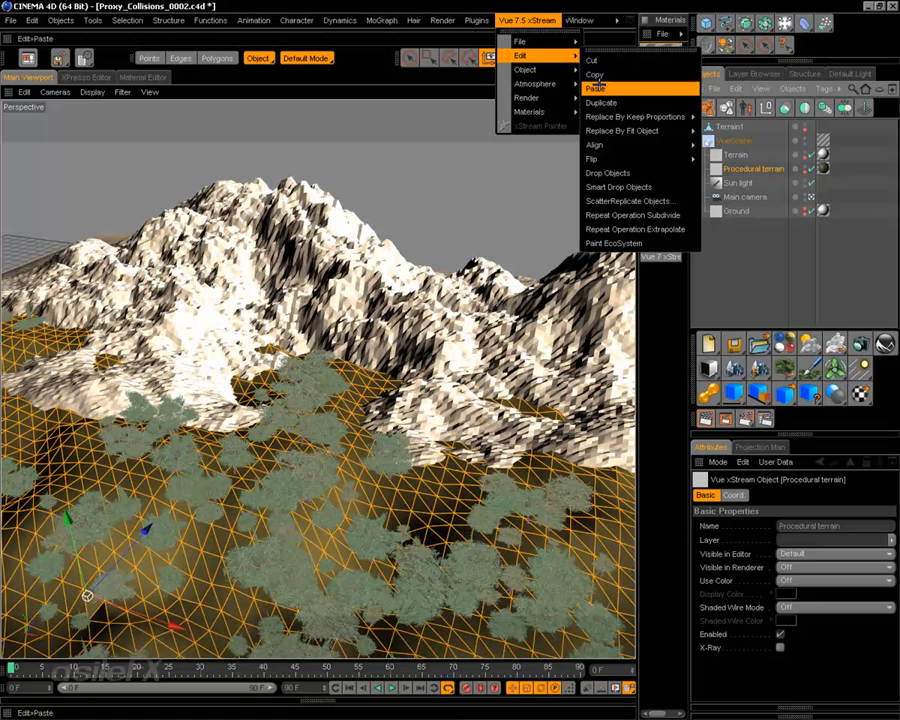
click(596, 88)
click(737, 154)
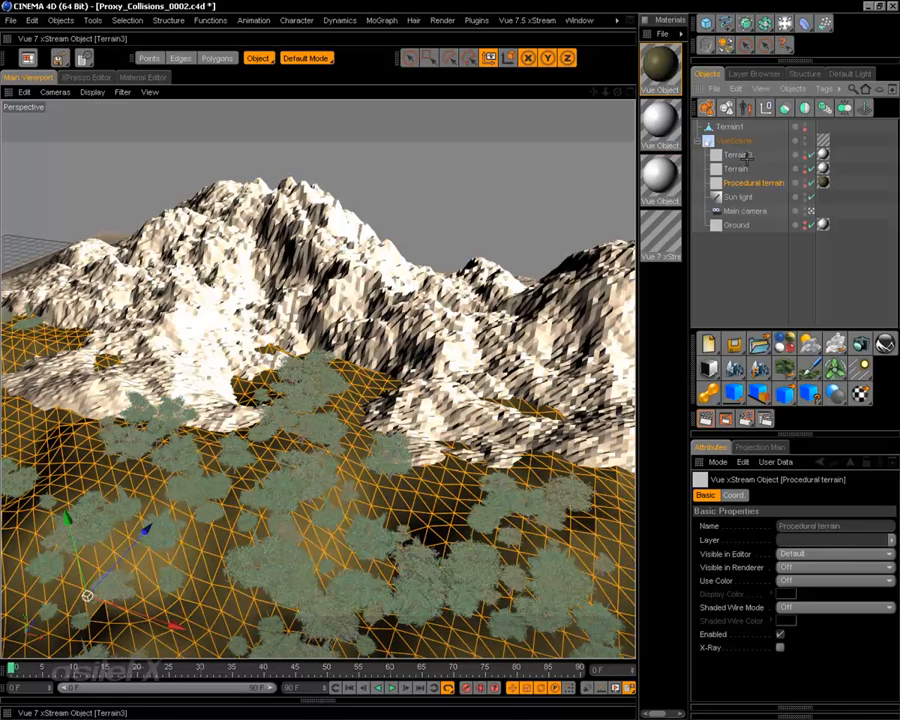
key(Delete)
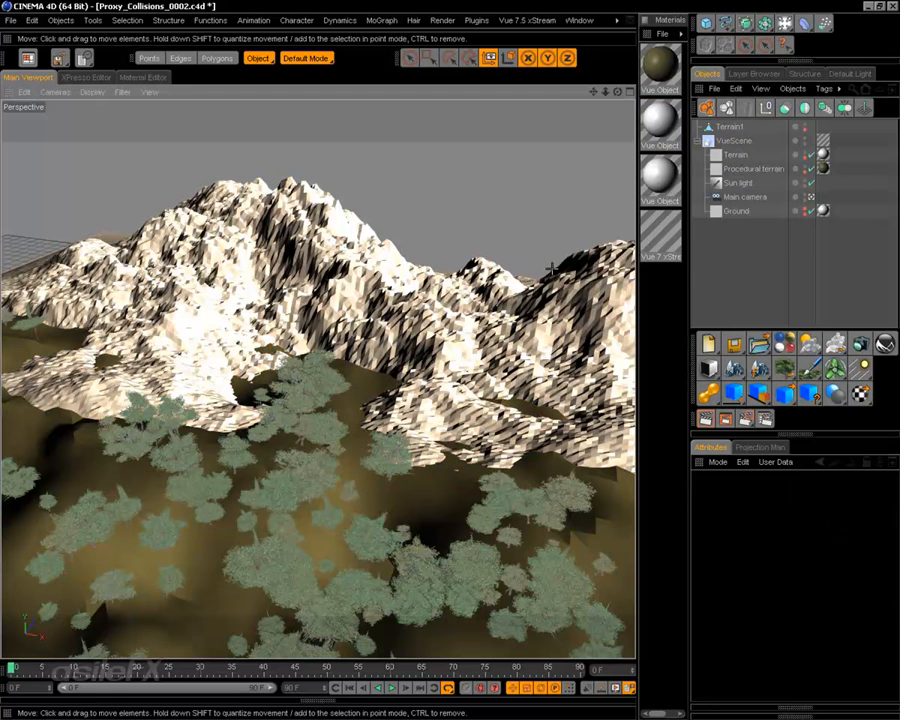
- Save the Proxy_Collisions_0002.c4d scene with the polygon copy of the mountain terrain
alt+drag(444, 408, 418, 425)
mouse_move(353, 460)
alt+mouse_down()
mouse_move(430, 440)
mouse_move(380, 445)
mouse_move(365, 460)
alt+mouse_up()
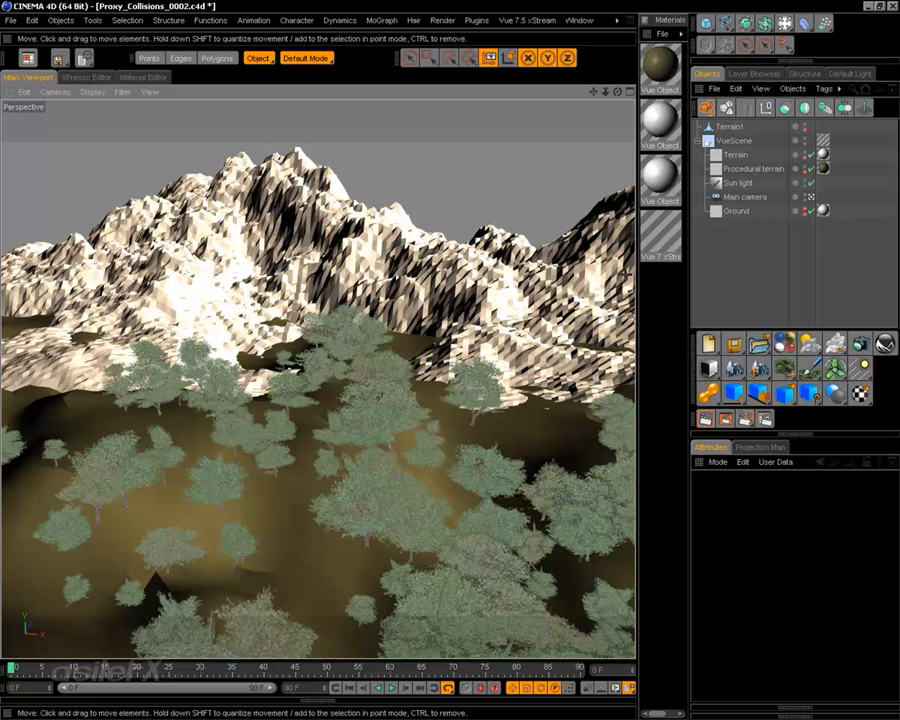
click(11, 20)
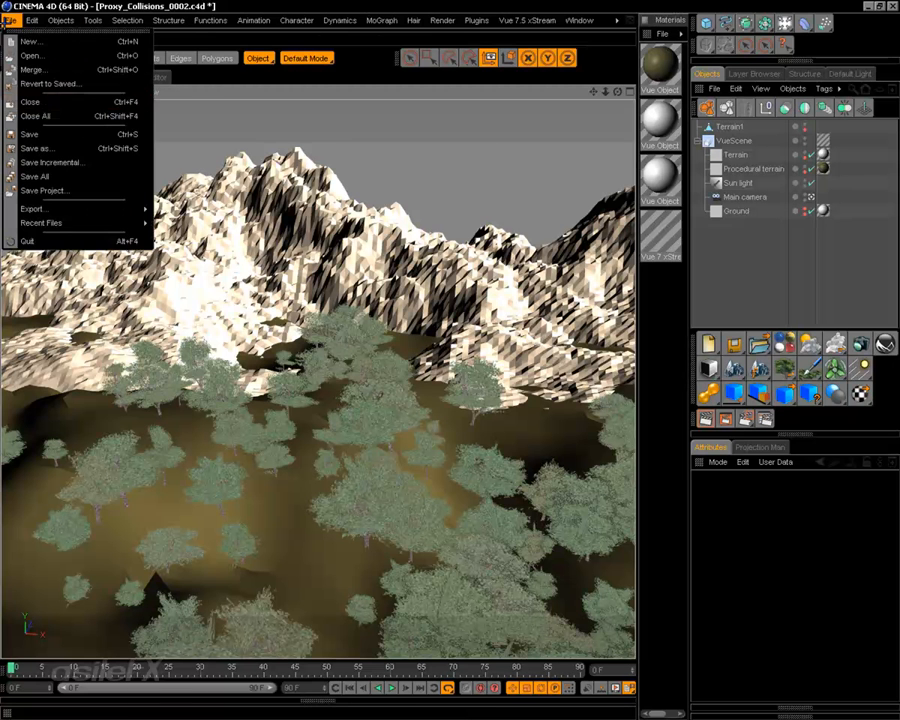
click(40, 134)
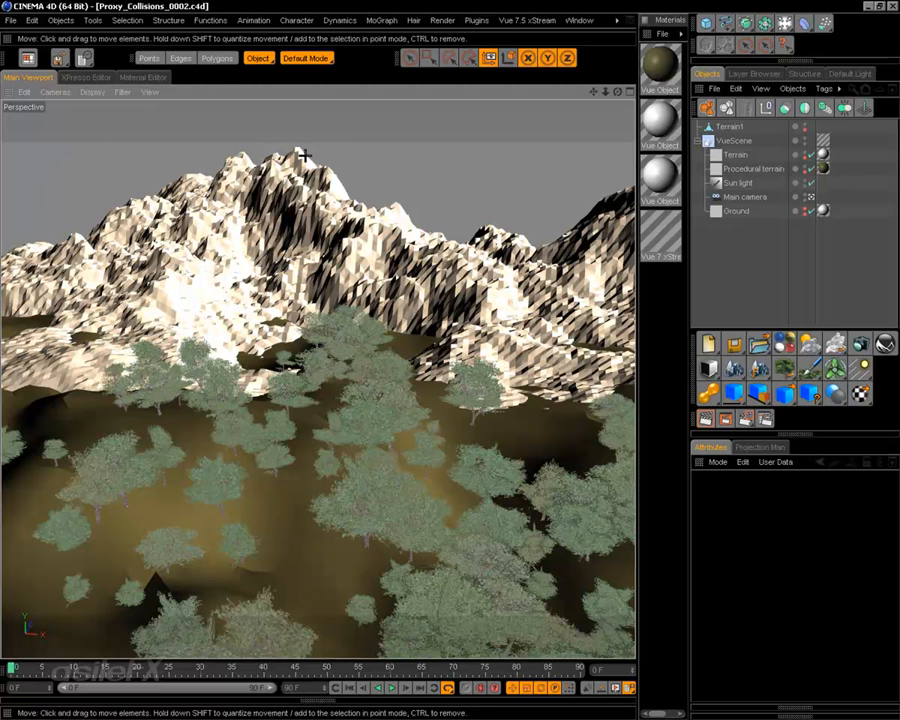
- Open the scene in standalone Vue and duplicate the procedural terrain there
click(527, 20)
mouse_move(540, 41)
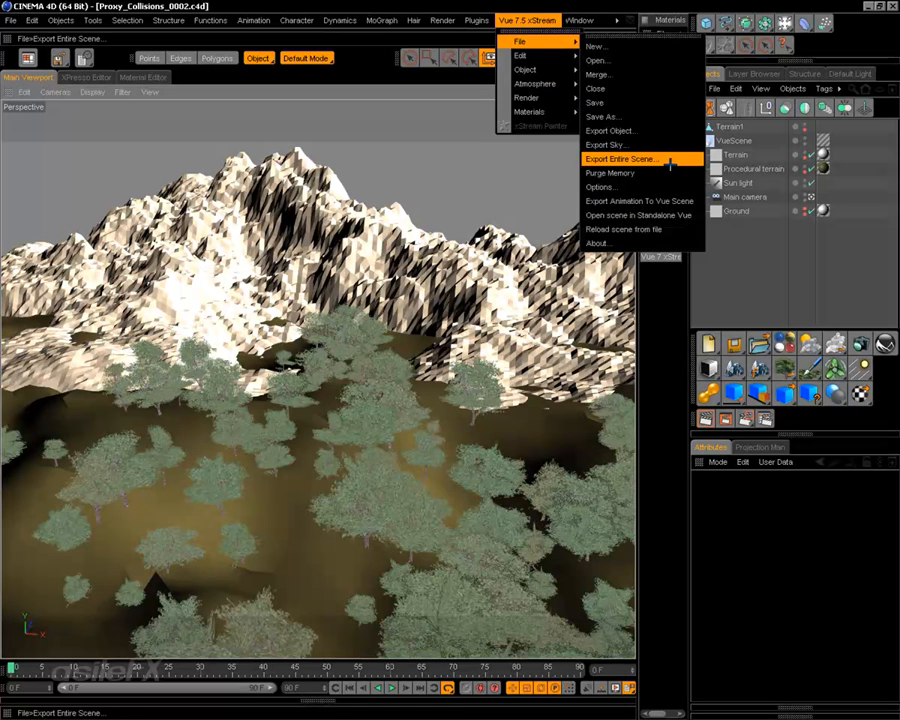
click(672, 215)
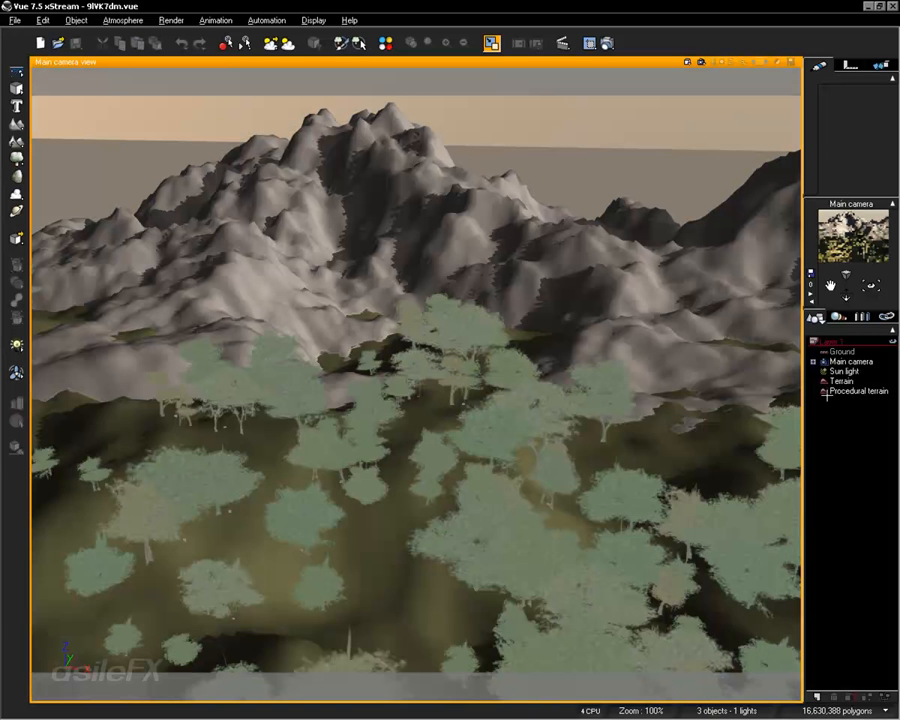
click(851, 390)
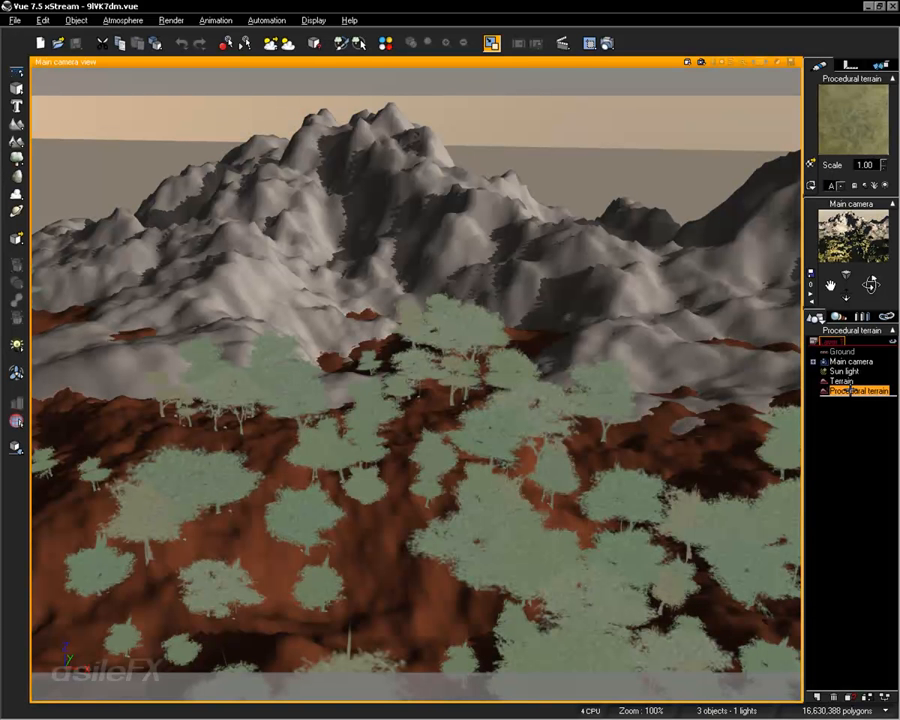
key(ctrl+d)
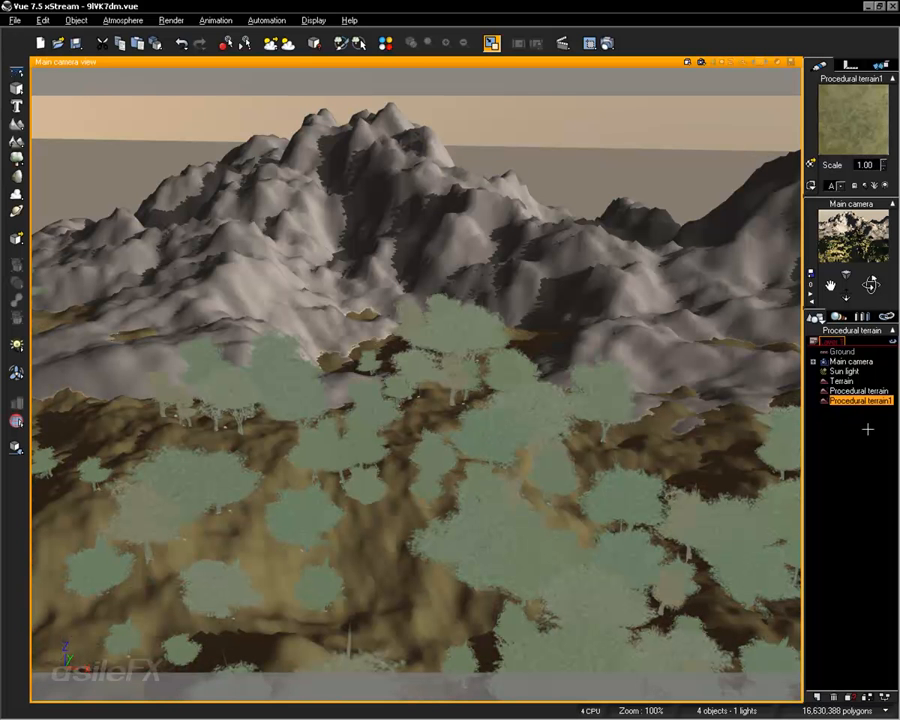
click(866, 428)
- Save the Vue scene, return to Cinema 4D and reload the scene from file
click(44, 20)
mouse_move(17, 20)
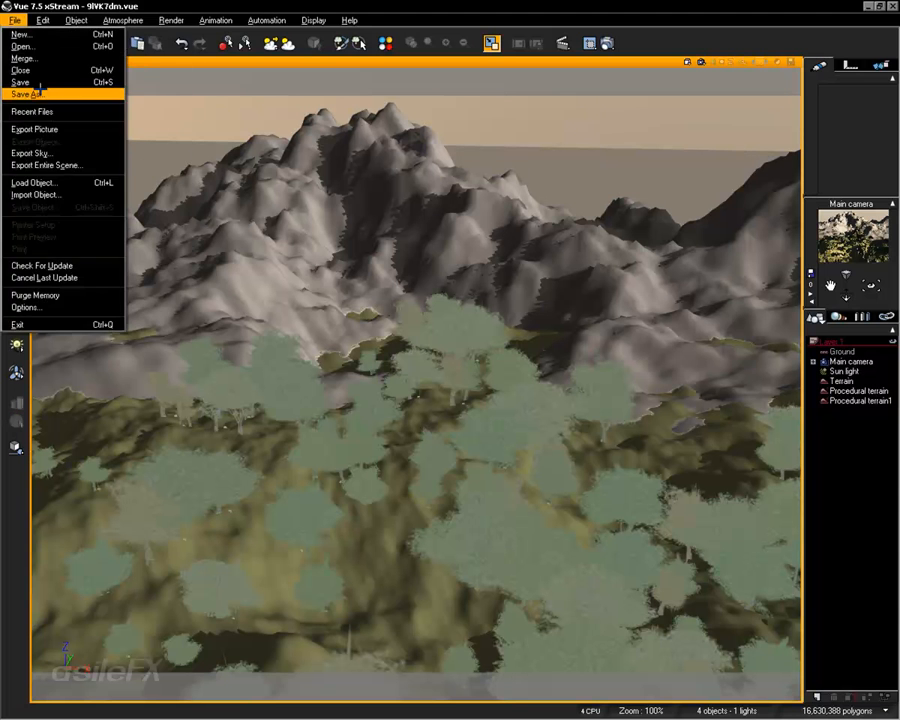
click(41, 86)
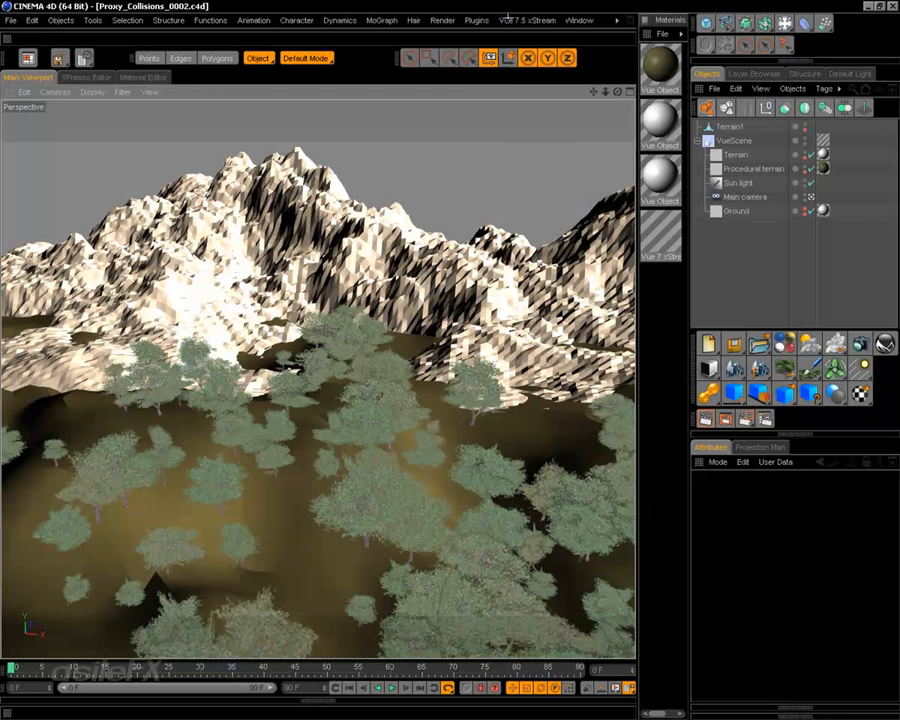
click(508, 20)
mouse_move(524, 44)
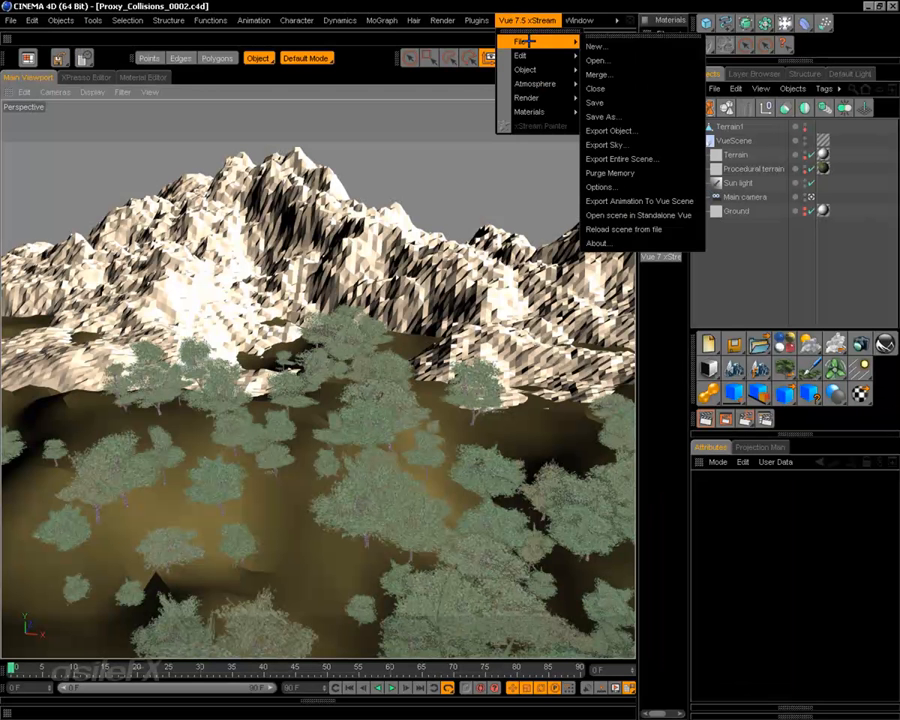
click(612, 286)
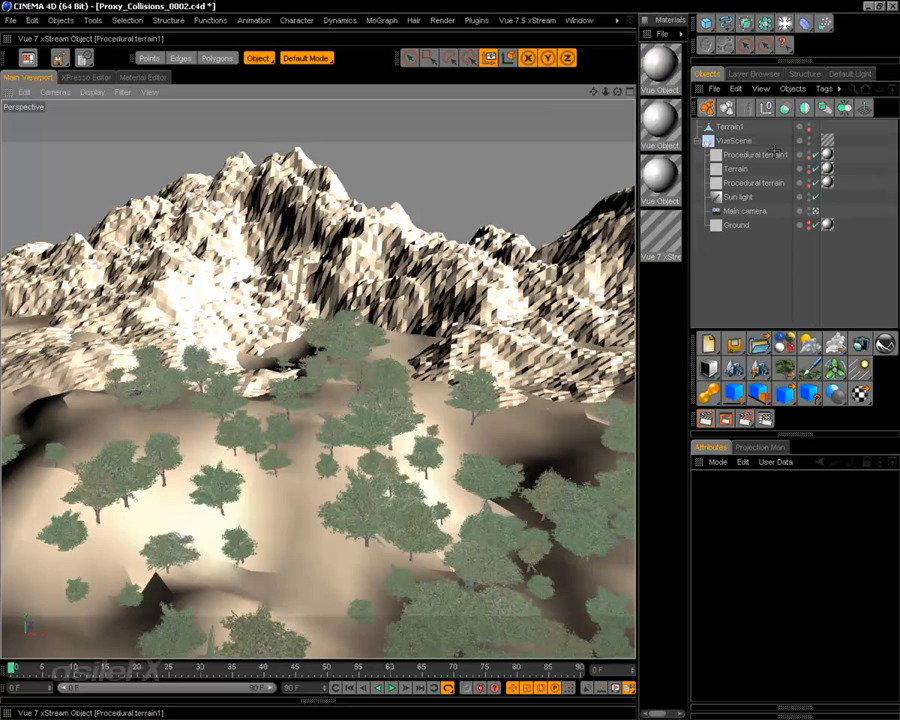
- Convert the duplicated procedural terrain to an editable polygon object and move it out of VueScene to the top of the object hierarchy
click(770, 154)
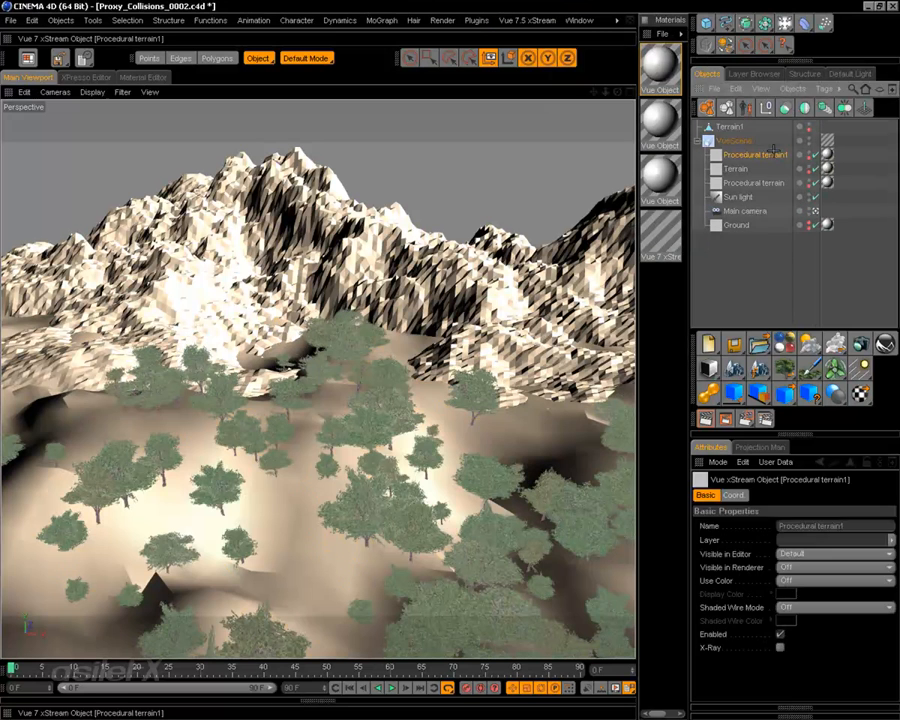
click(726, 45)
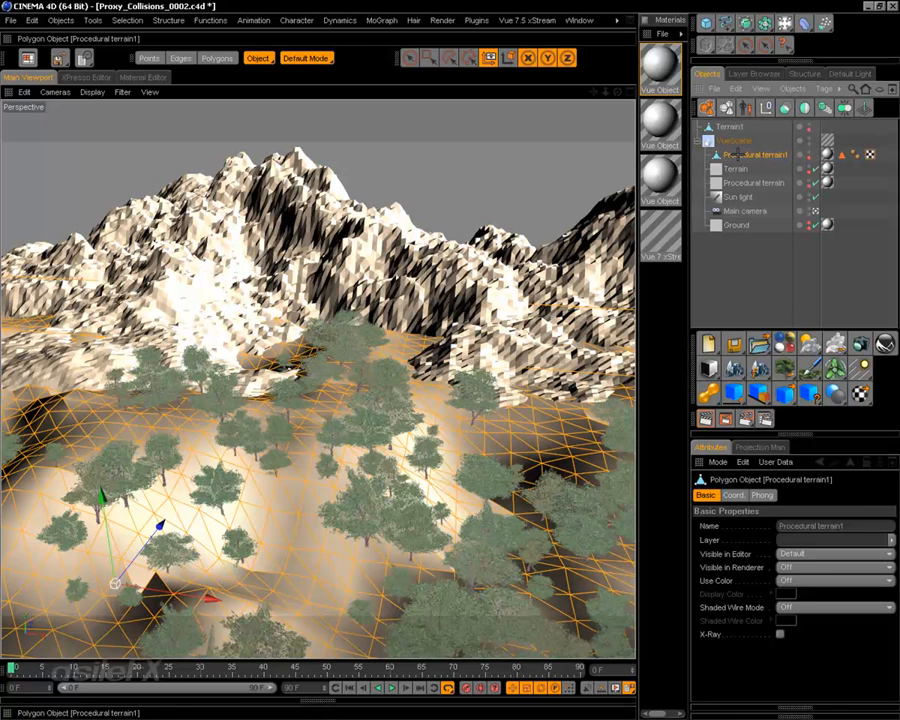
drag(742, 147, 730, 127)
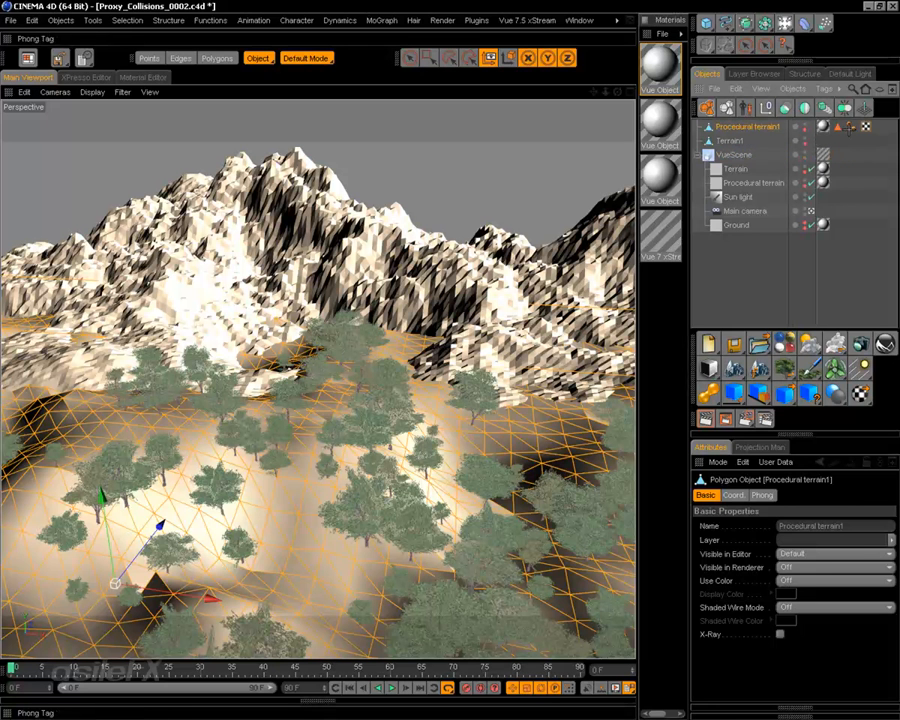
- Delete the material, polygon selection, Phong and UVW tags from the polygon copy of the procedural terrain
click(824, 127)
key(Delete)
click(824, 127)
key(Delete)
click(824, 127)
key(Delete)
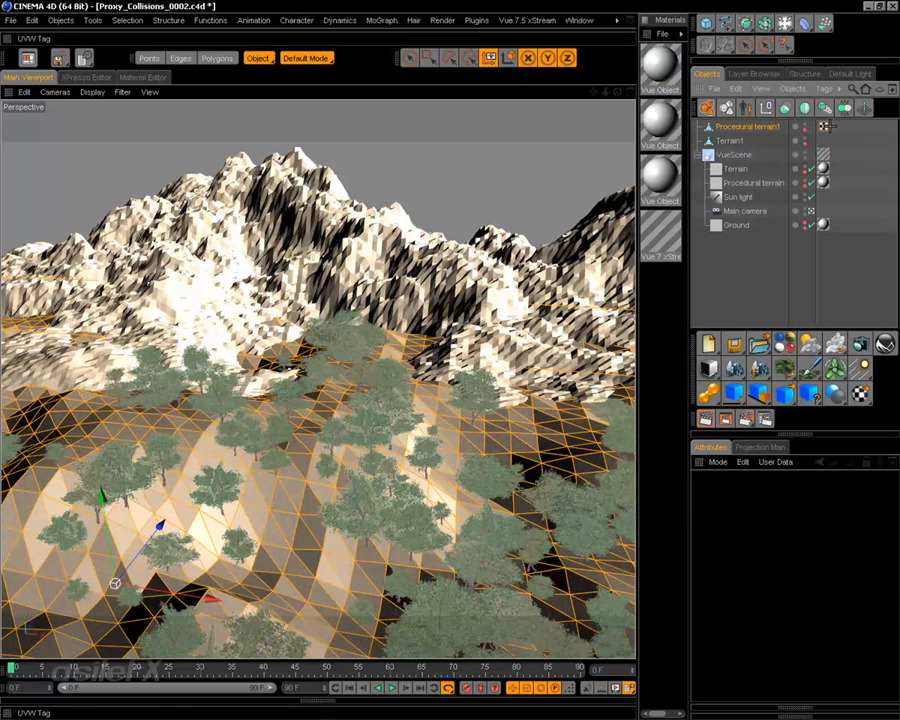
click(824, 127)
key(Delete)
click(763, 253)
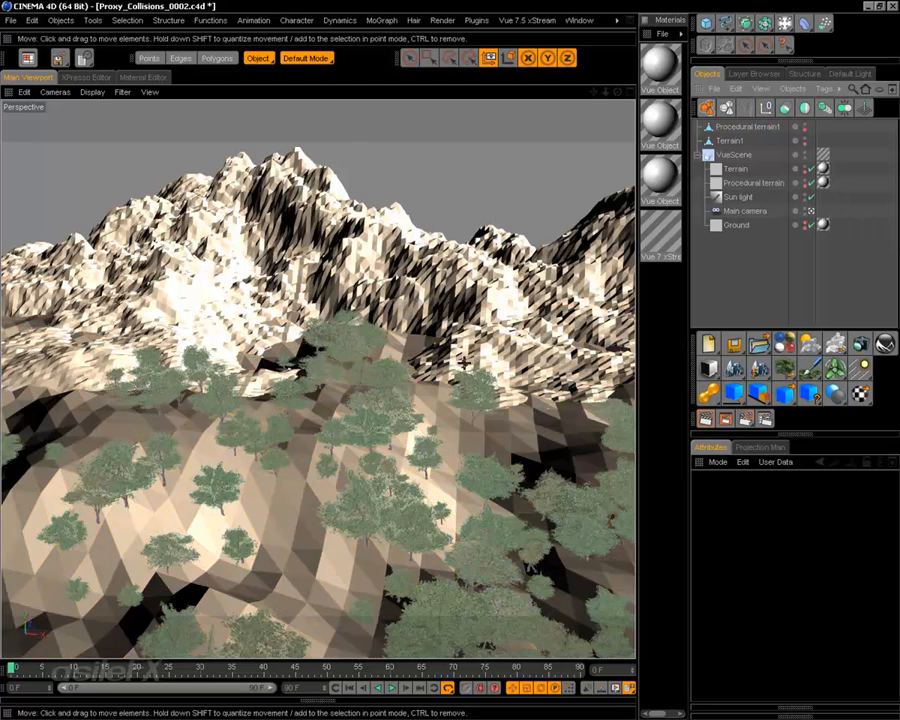
- Open the Large Scale Rock material of the Vue mountain terrain and accept it without changes
mouse_move(463, 358)
alt+mouse_down()
mouse_move(440, 368)
mouse_move(461, 371)
alt+mouse_up()
mouse_move(471, 467)
alt+middle_down()
mouse_move(464, 447)
mouse_move(471, 467)
alt+middle_up()
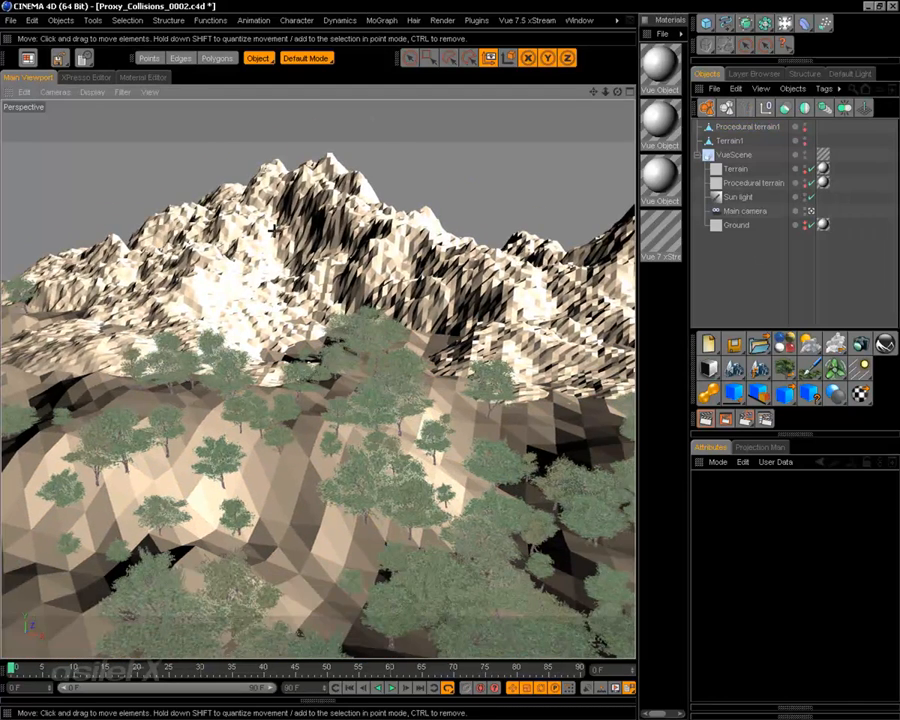
click(357, 194)
right_click(432, 268)
click(490, 296)
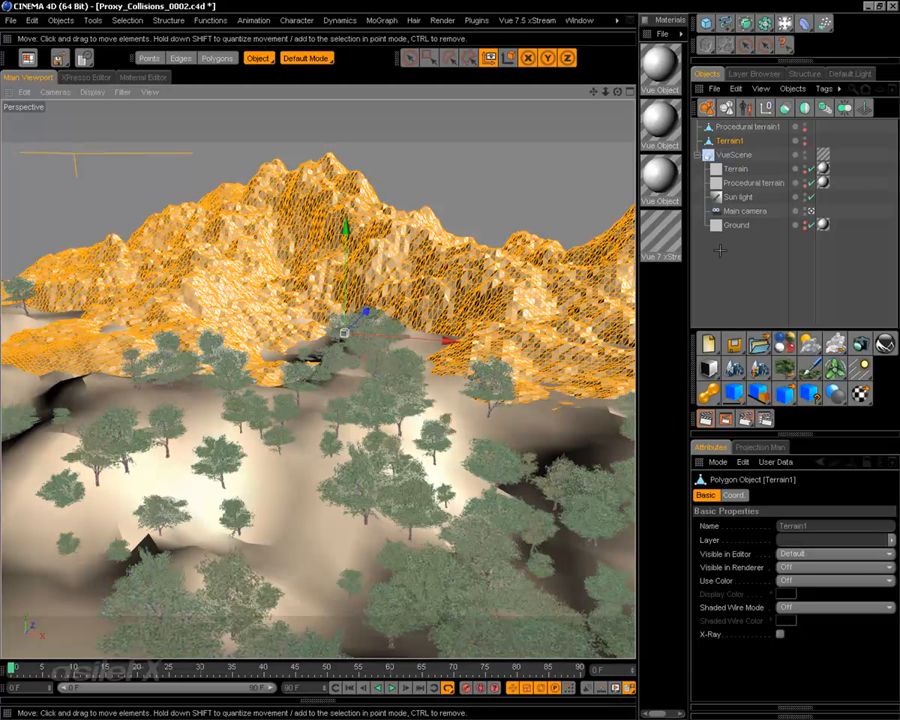
click(736, 168)
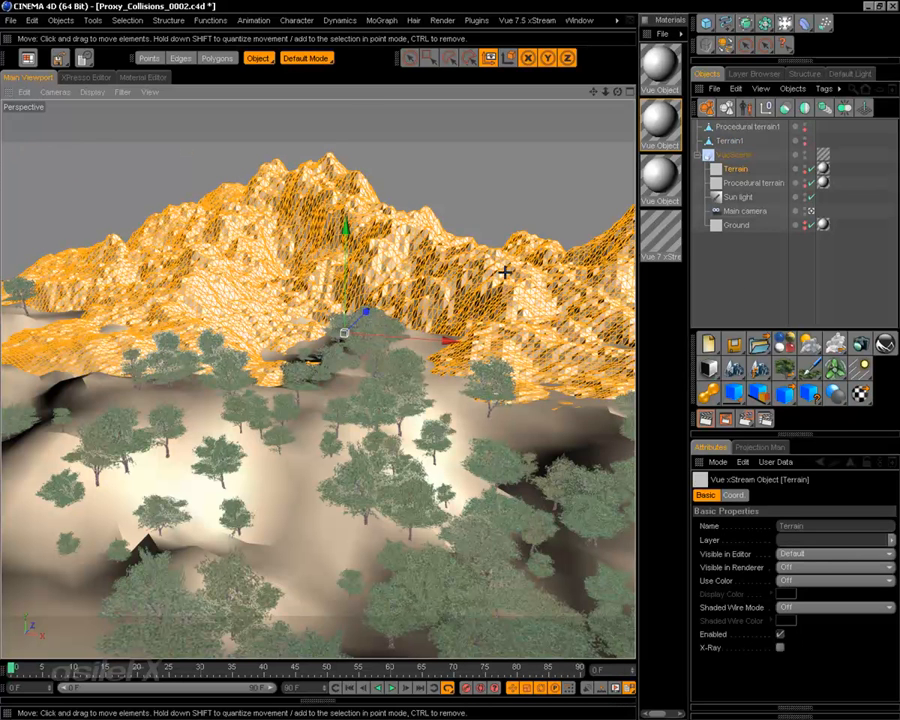
right_click(505, 272)
click(570, 290)
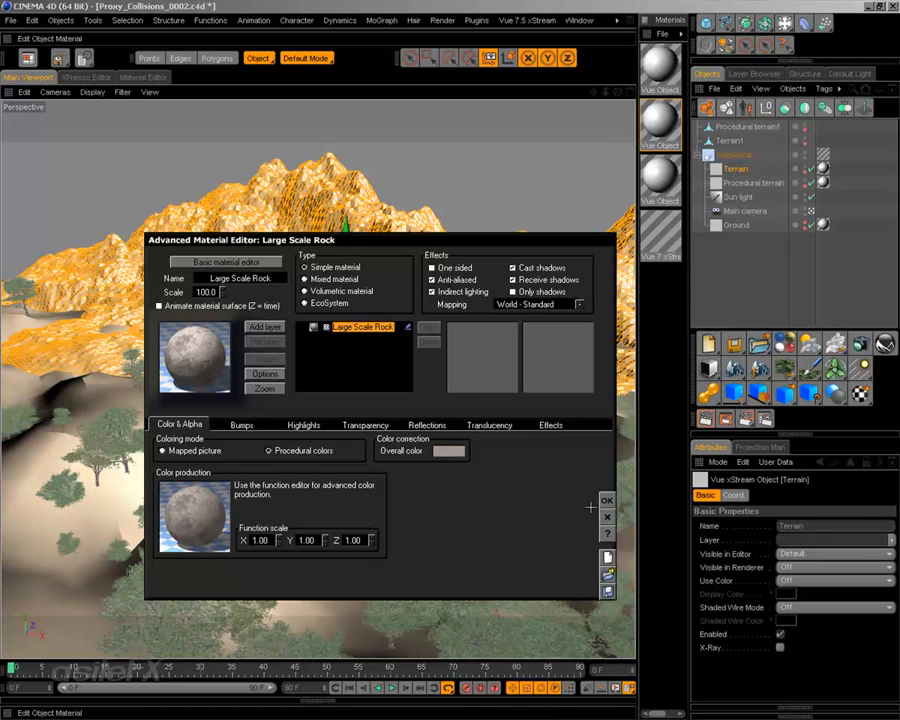
click(606, 500)
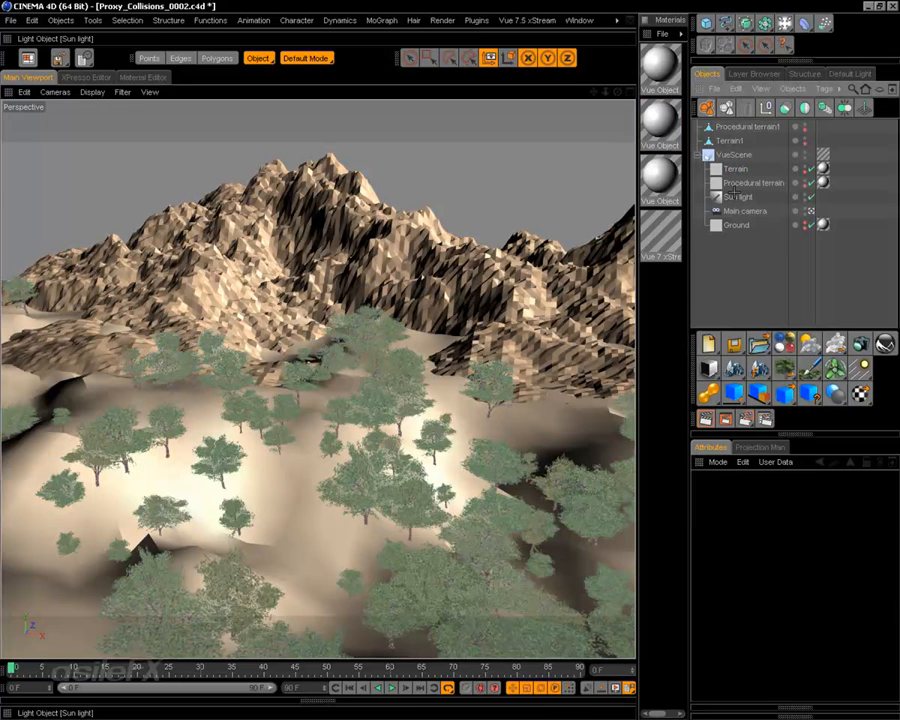
- Open the Vue procedural terrain's EcoSystem material and accept it without changes to refresh its viewport display
click(750, 183)
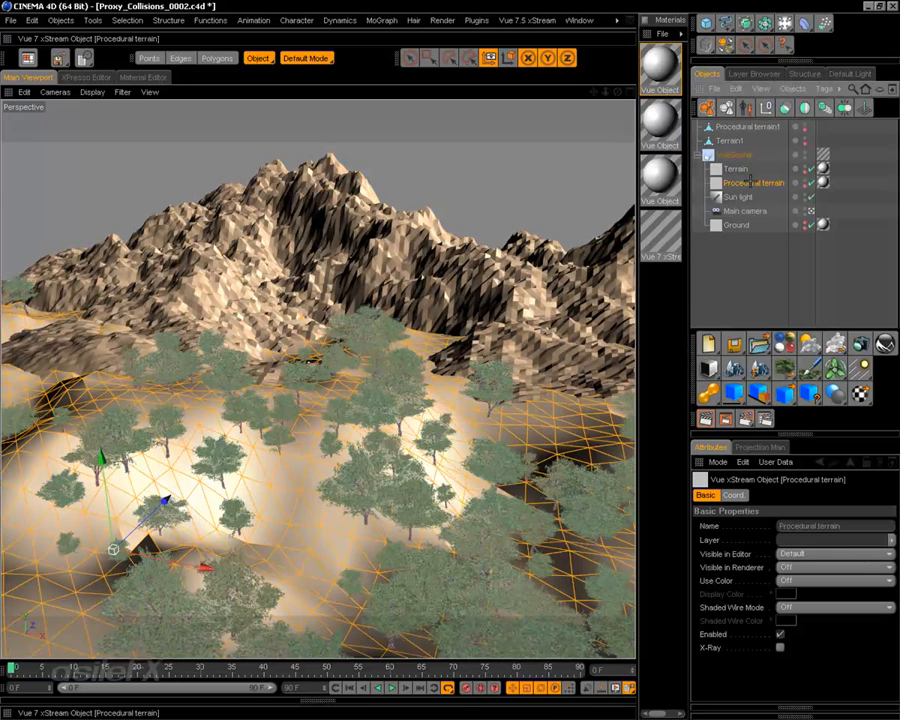
right_click(428, 438)
click(518, 295)
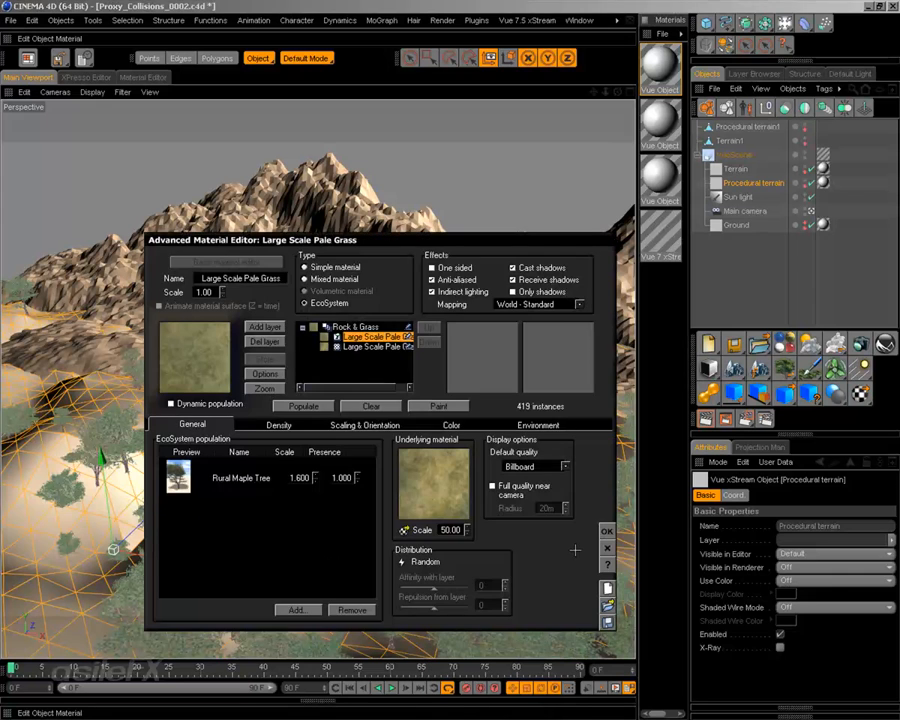
click(606, 531)
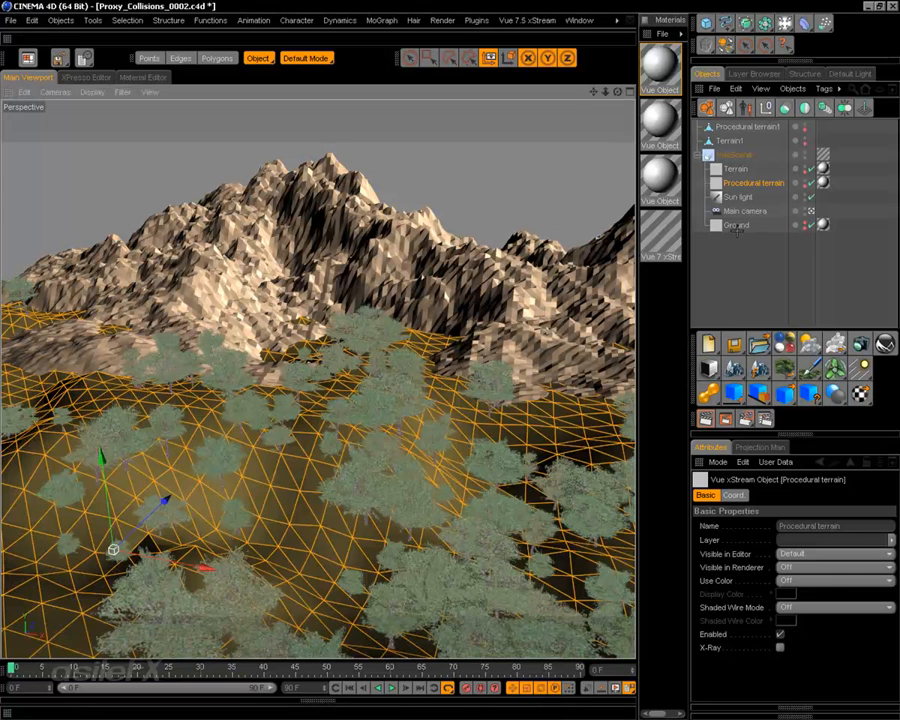
- Deselect all objects and save the Proxy_Collisions_0002.c4d scene with both polygon terrain copies
click(738, 268)
click(10, 20)
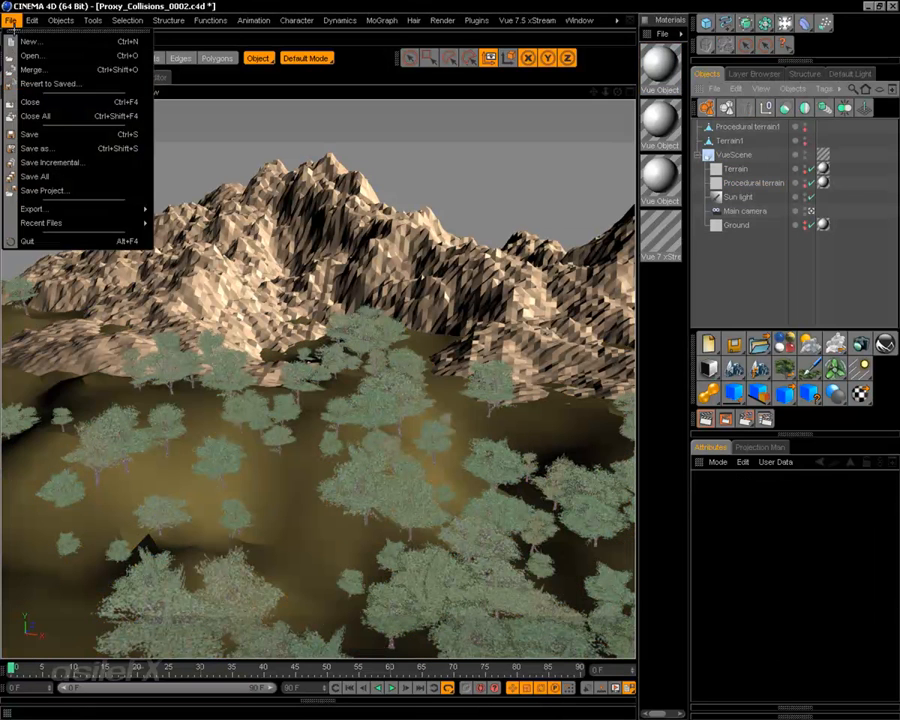
click(44, 134)
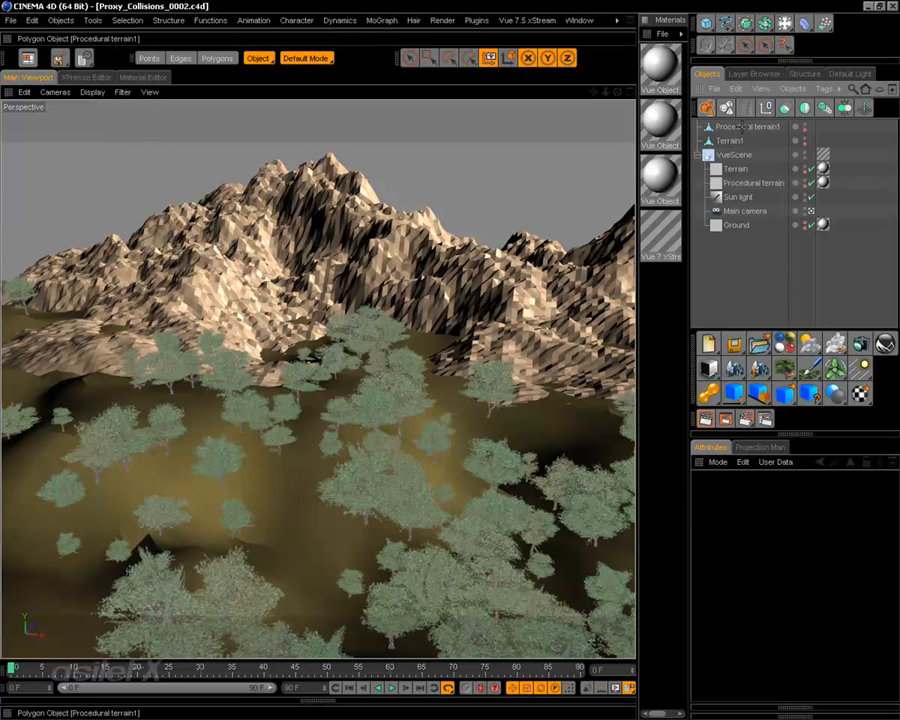
- Rename the polygon copy of the procedural terrain as Terrain_Collision
click(565, 313)
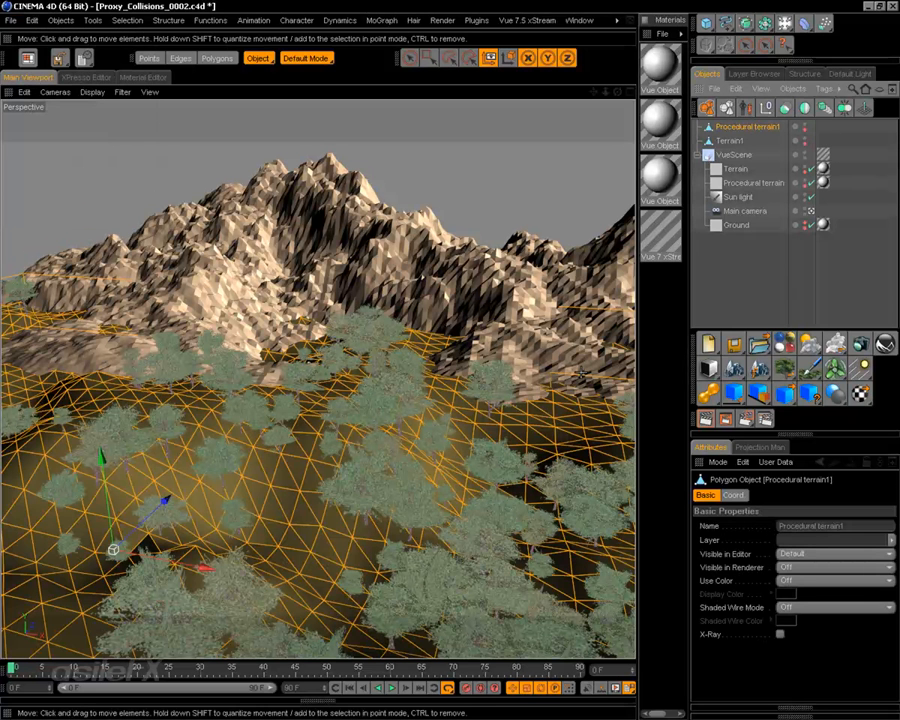
double_click(744, 127)
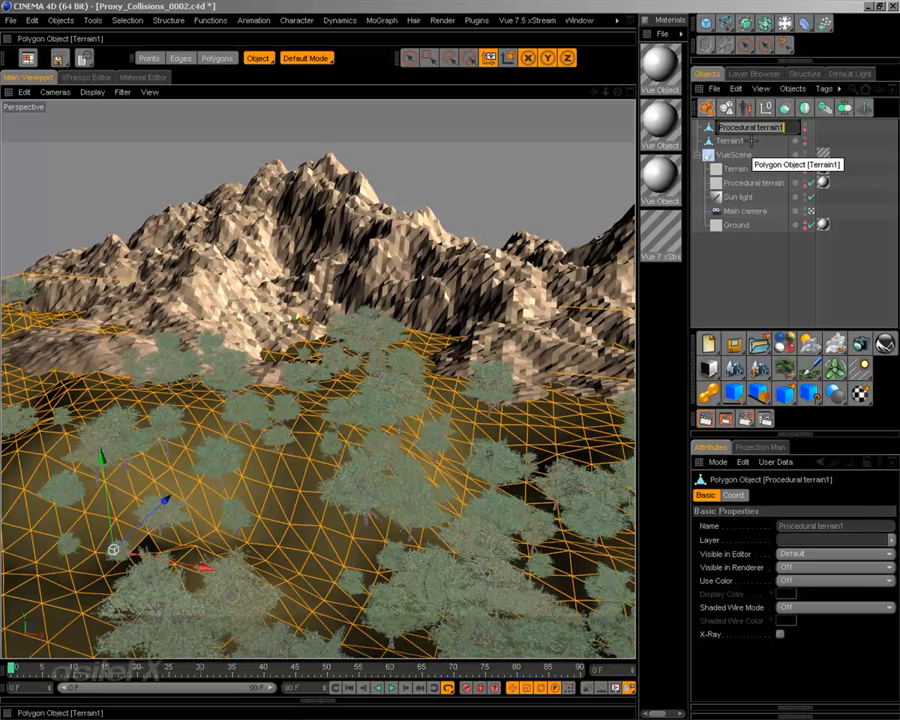
key(BackSpace)
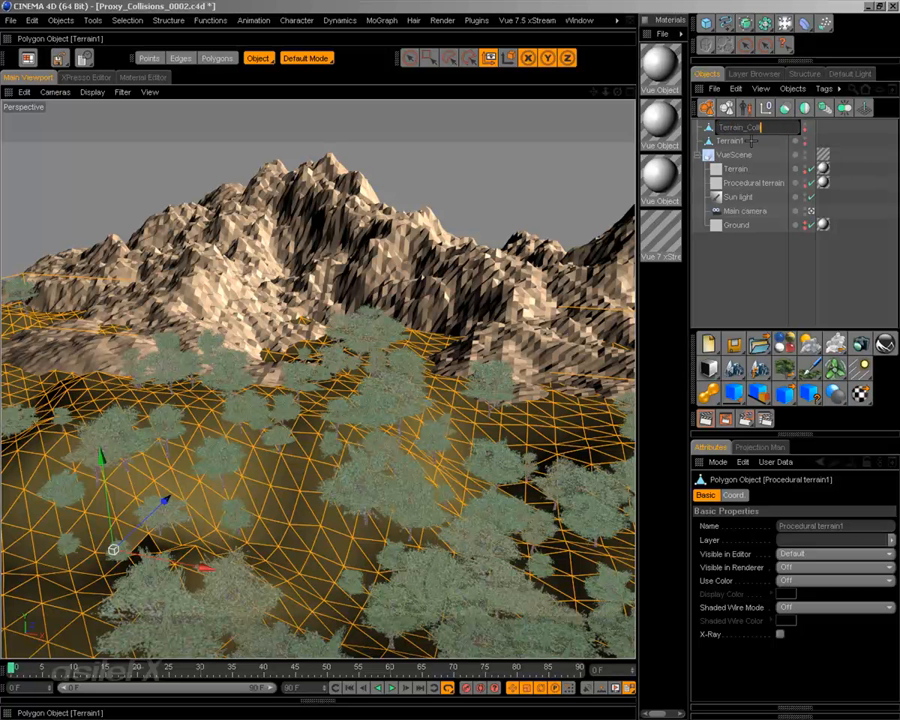
text(Terrain_Collision)
key(Return)
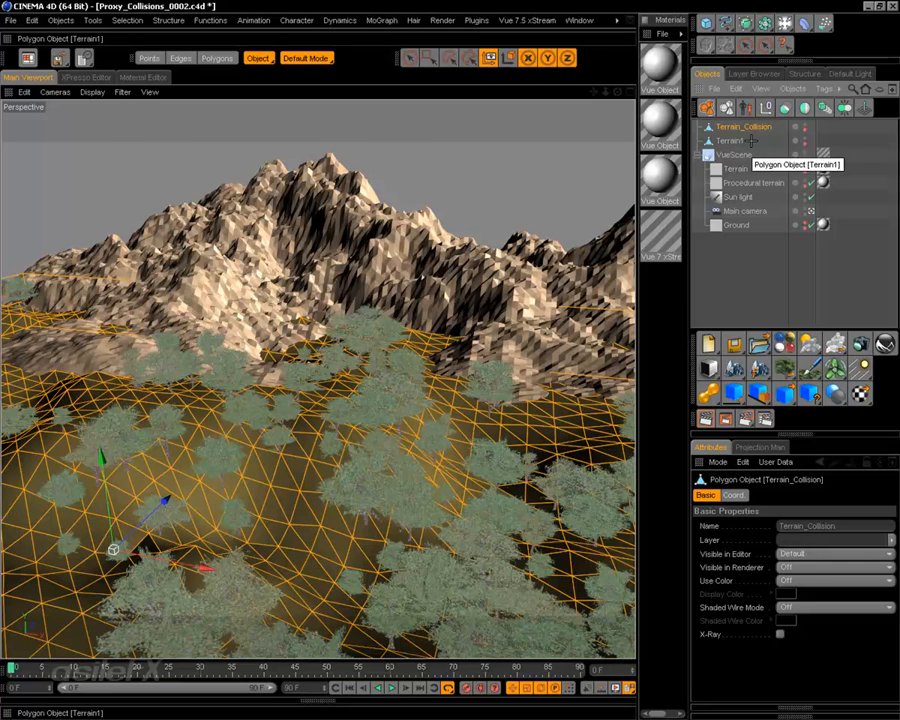
- Rename the polygon copy of the mountain terrain as Terrain_Emitter
click(745, 141)
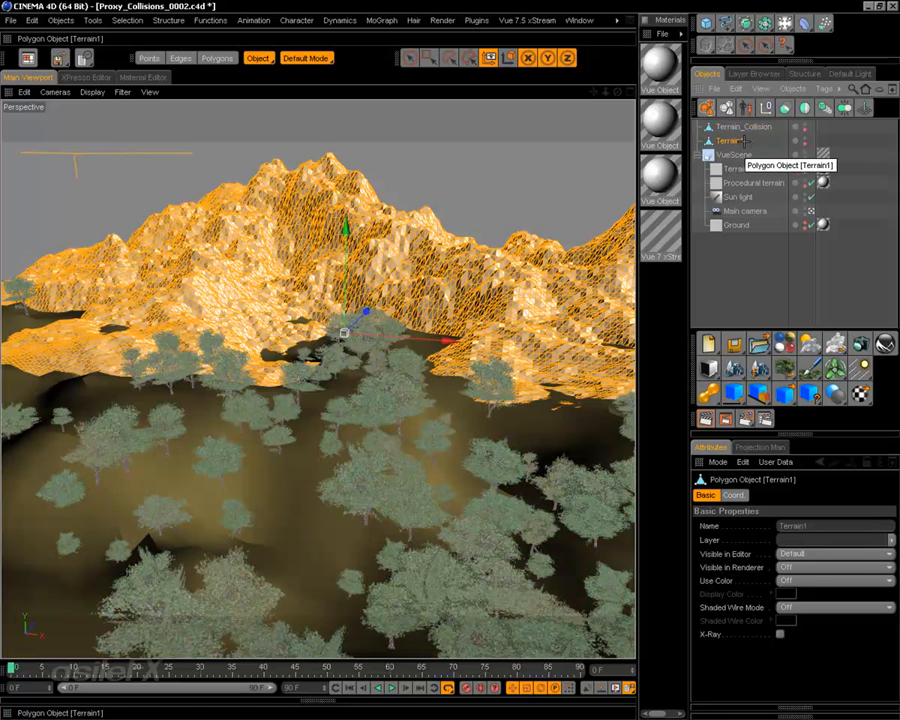
double_click(745, 141)
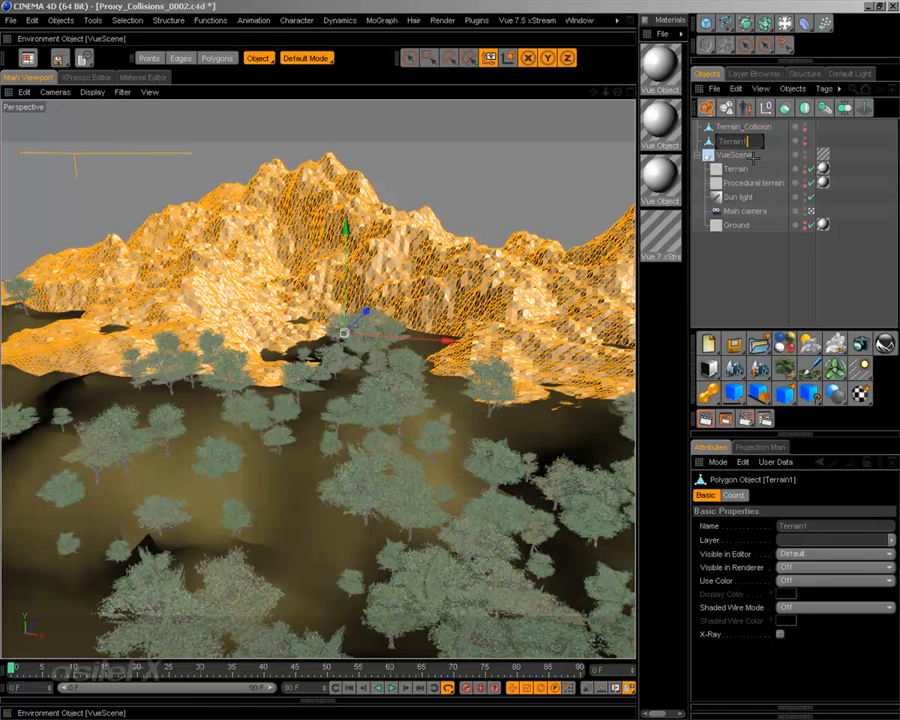
key(BackSpace)
text(_Emitter)
key(Return)
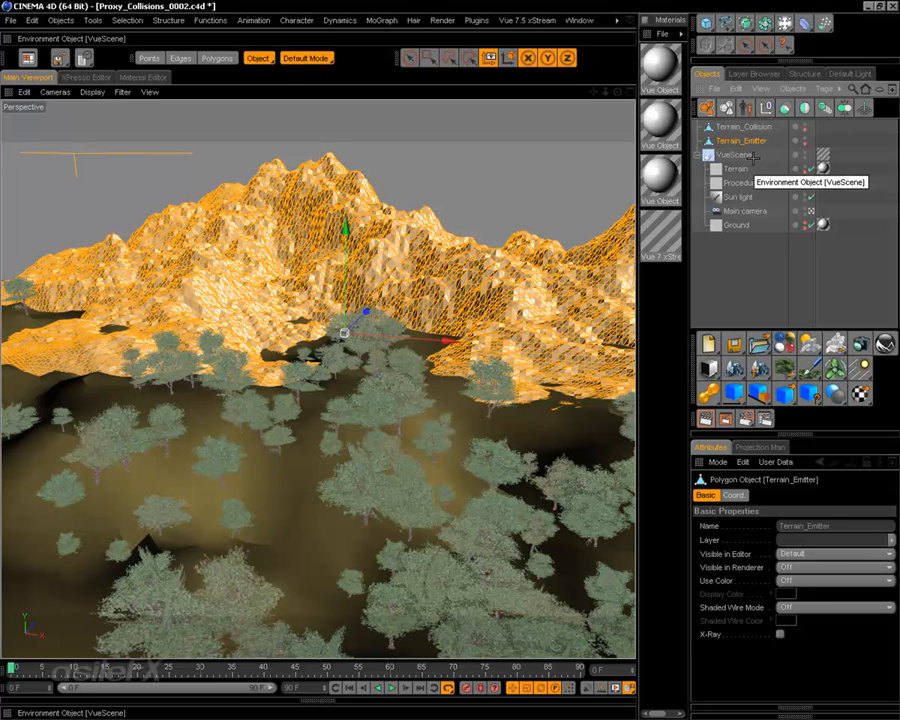
click(738, 252)
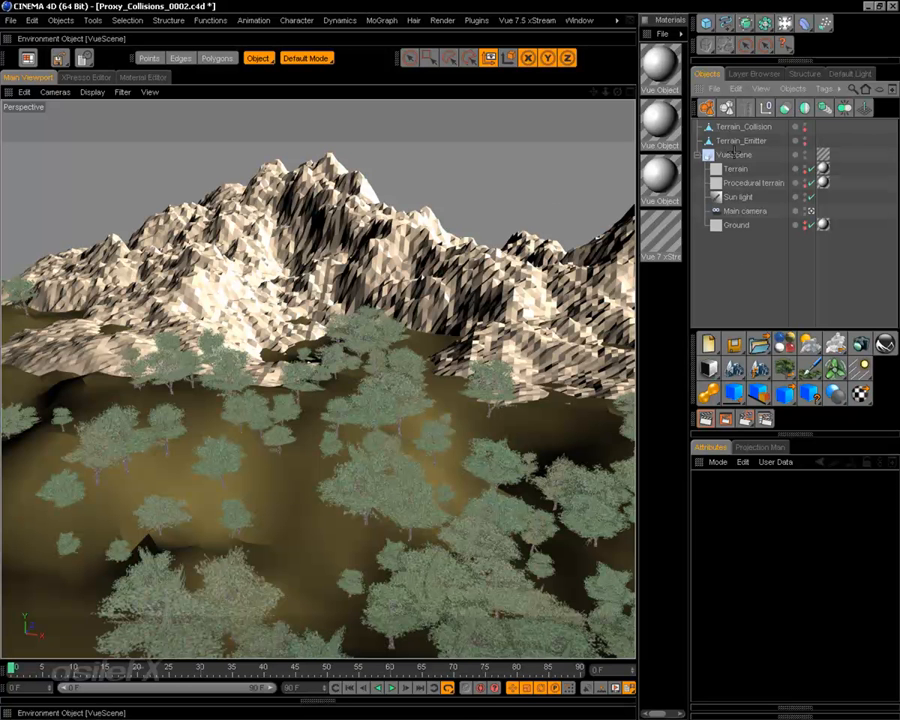
- Move Terrain_Emitter above Terrain_Collision in the object hierarchy
click(758, 127)
click(760, 141)
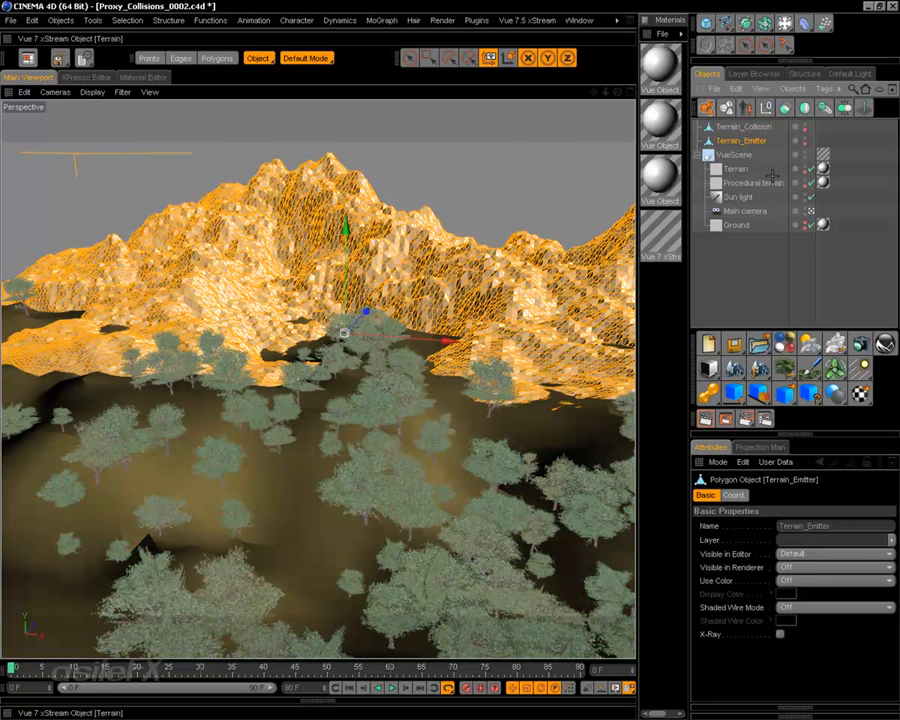
drag(745, 141, 757, 125)
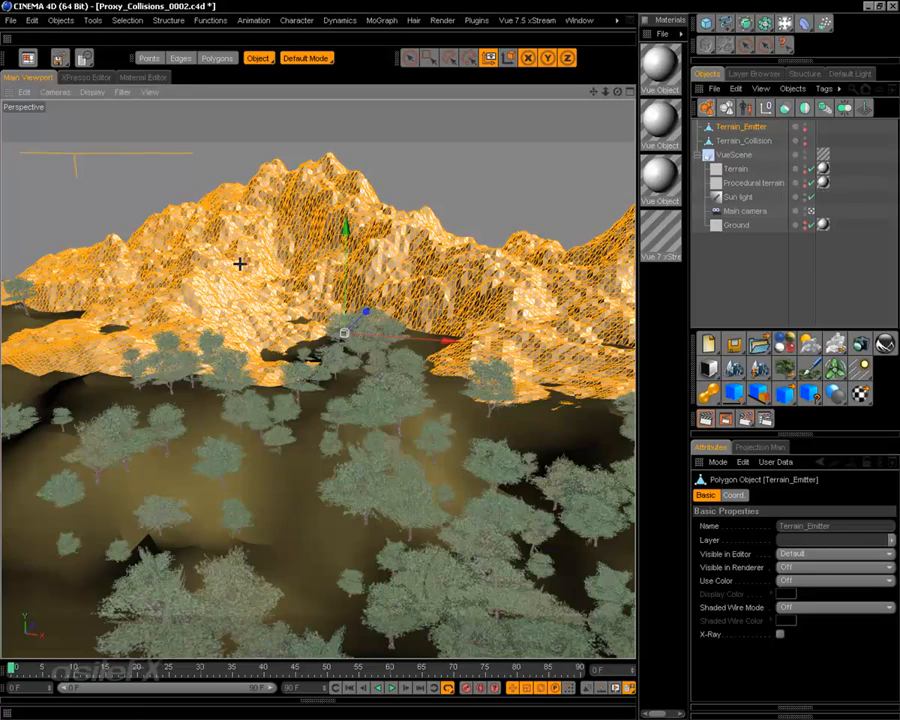
alt+drag(241, 261, 348, 315)
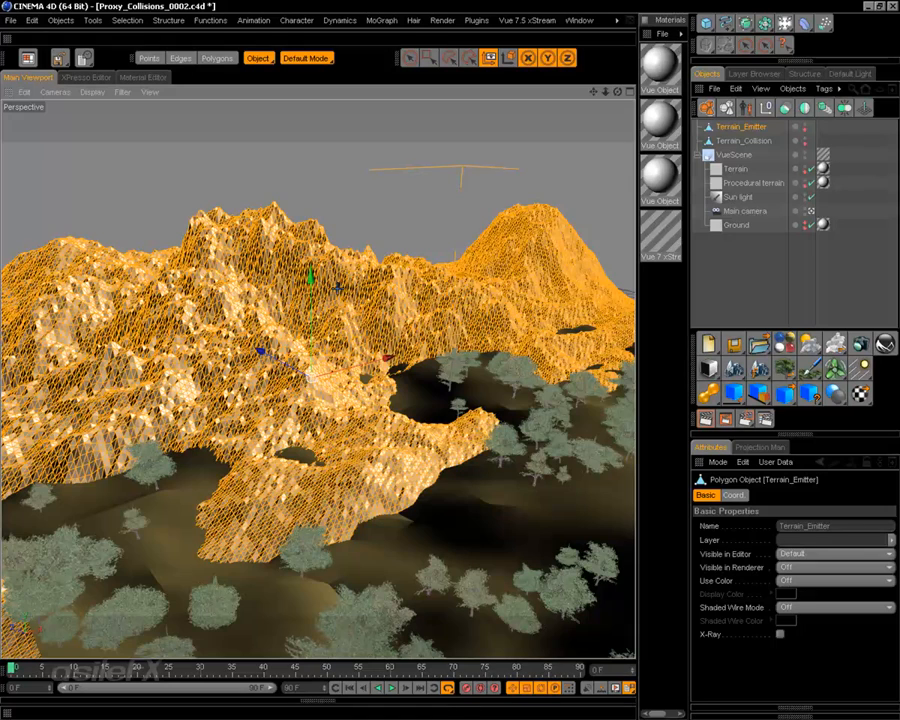
alt+drag(380, 262, 556, 285)
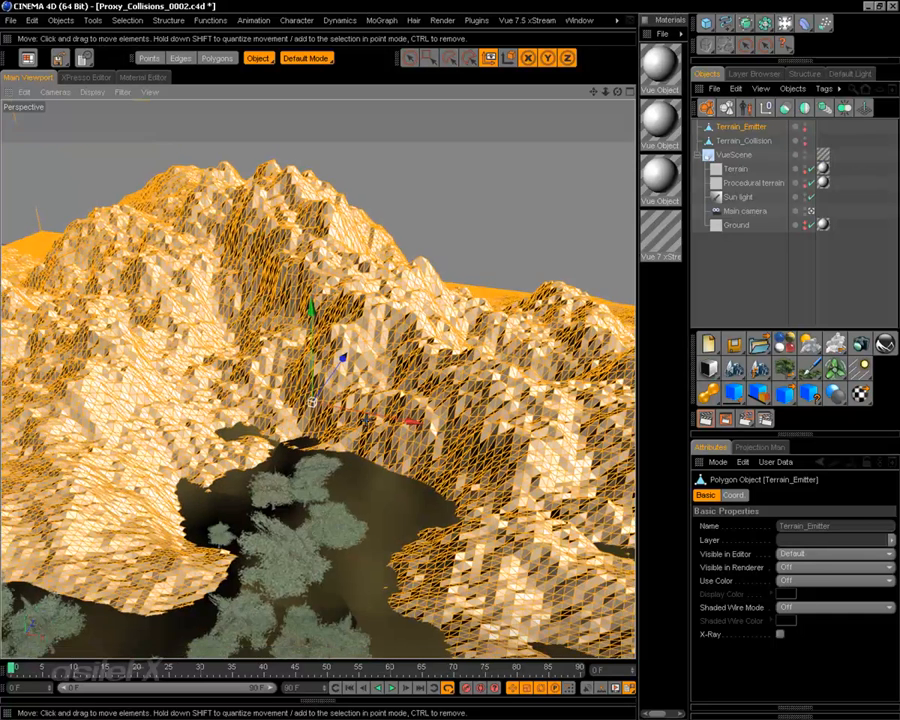
- Select a winding band of polygons across Terrain_Emitter's mountain slope with Live Selection in polygon mode
alt+drag(257, 296, 310, 490)
click(228, 58)
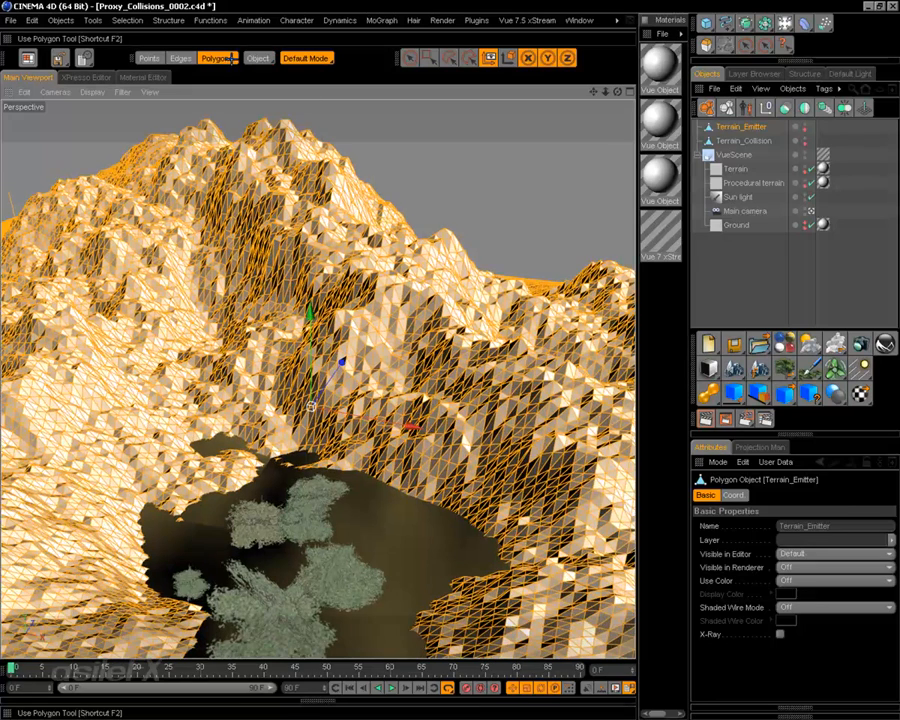
click(748, 44)
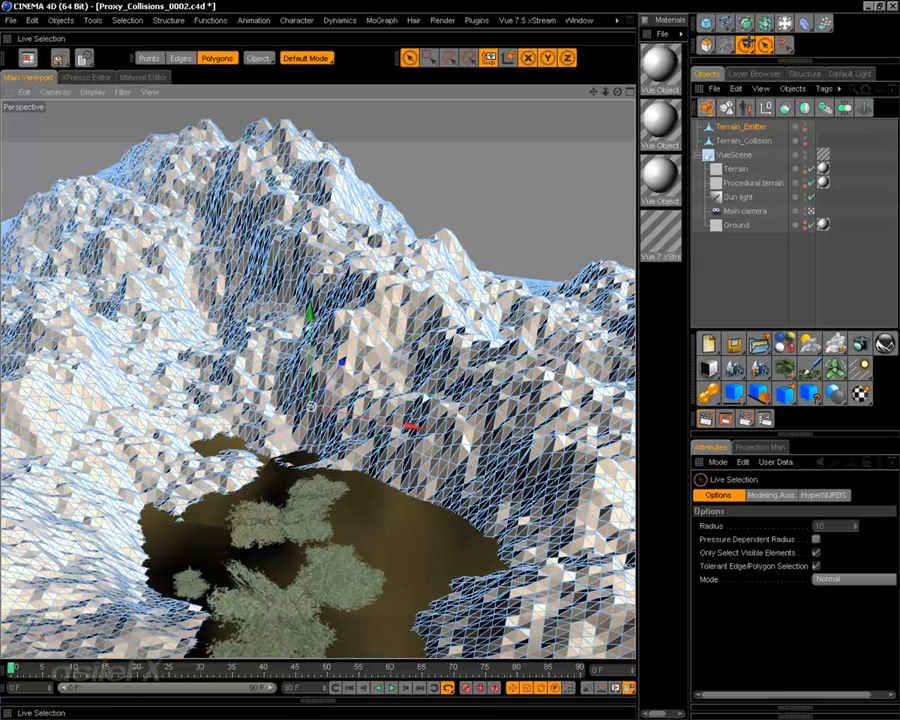
drag(172, 240, 380, 352)
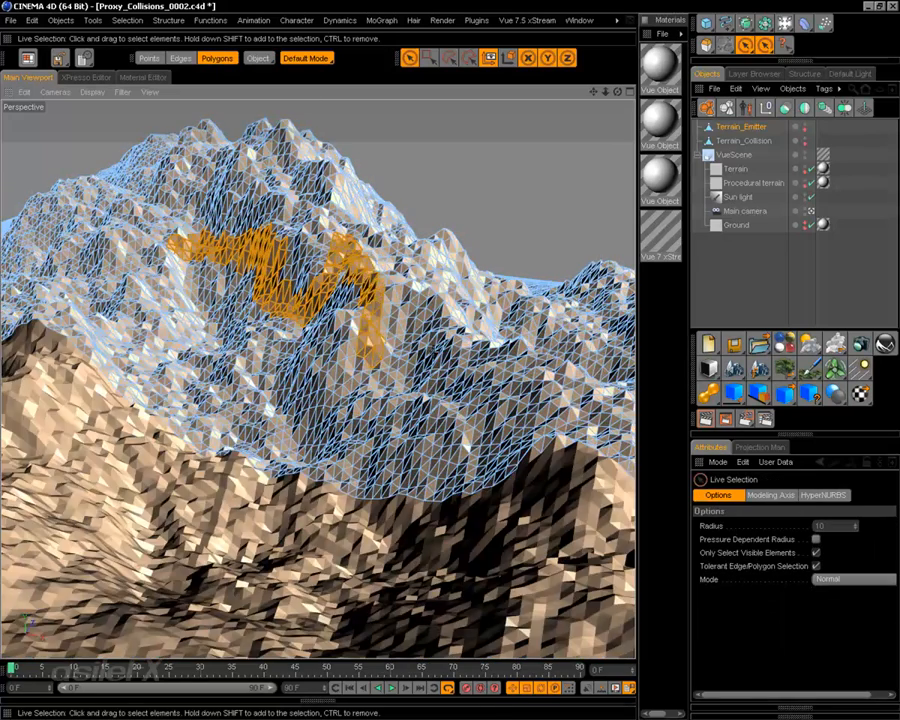
- Examine the normals of the selected Terrain_Emitter polygons from beneath and above the terrain surface
scroll(441, 303, up, 8)
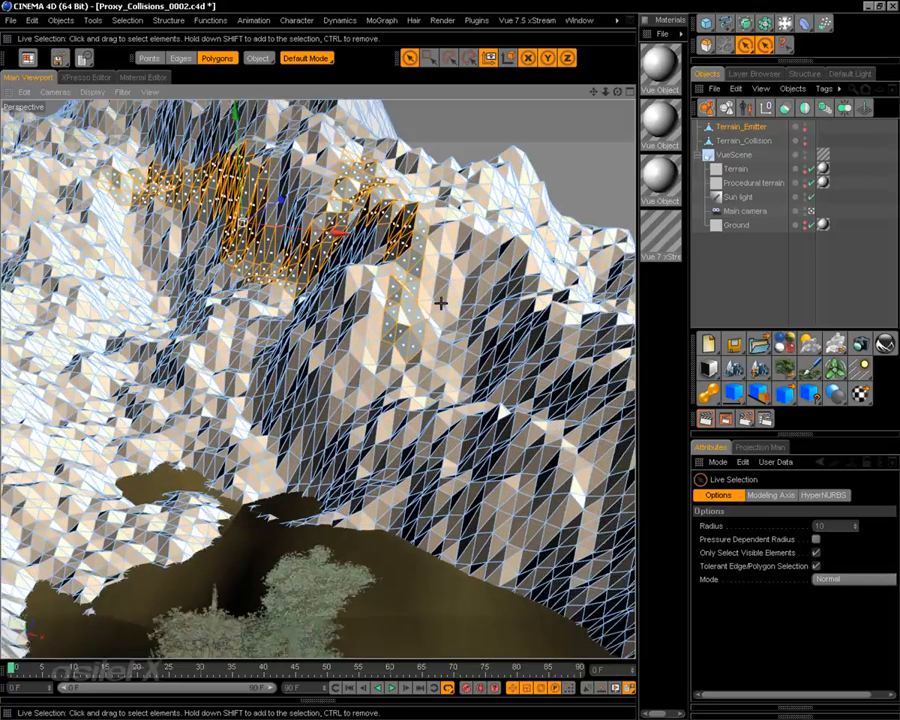
scroll(441, 303, up, 10)
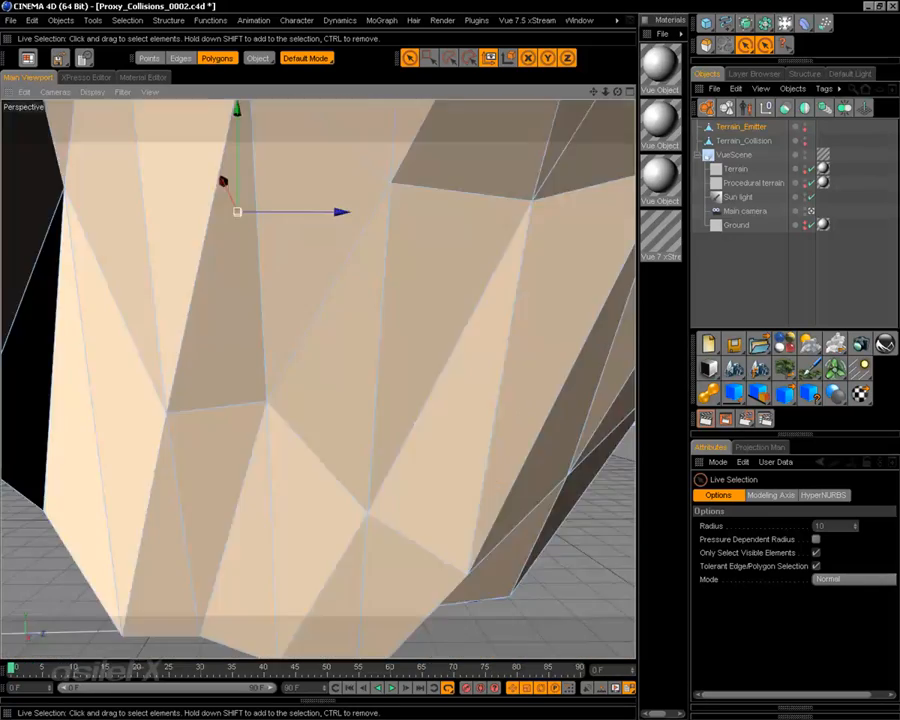
scroll(470, 305, up, 10)
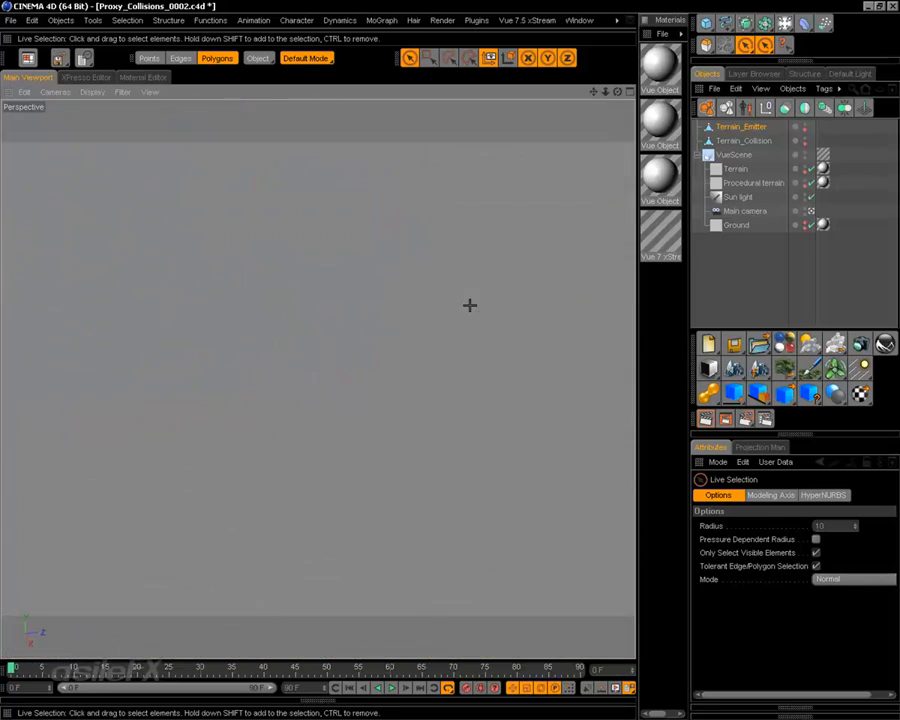
scroll(468, 303, down, 3)
scroll(390, 261, down, 8)
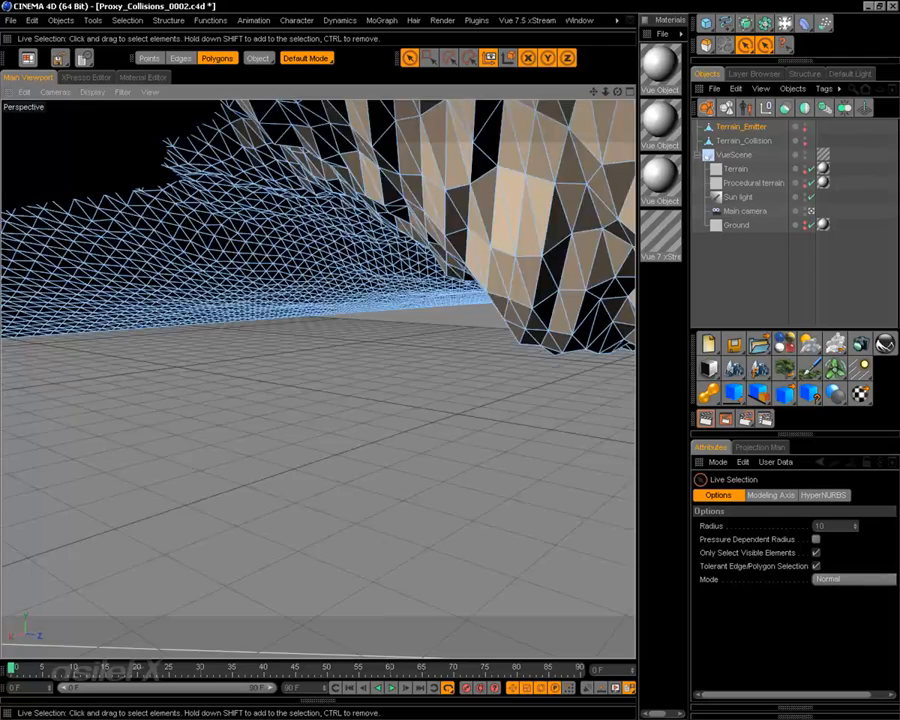
scroll(334, 226, up, 10)
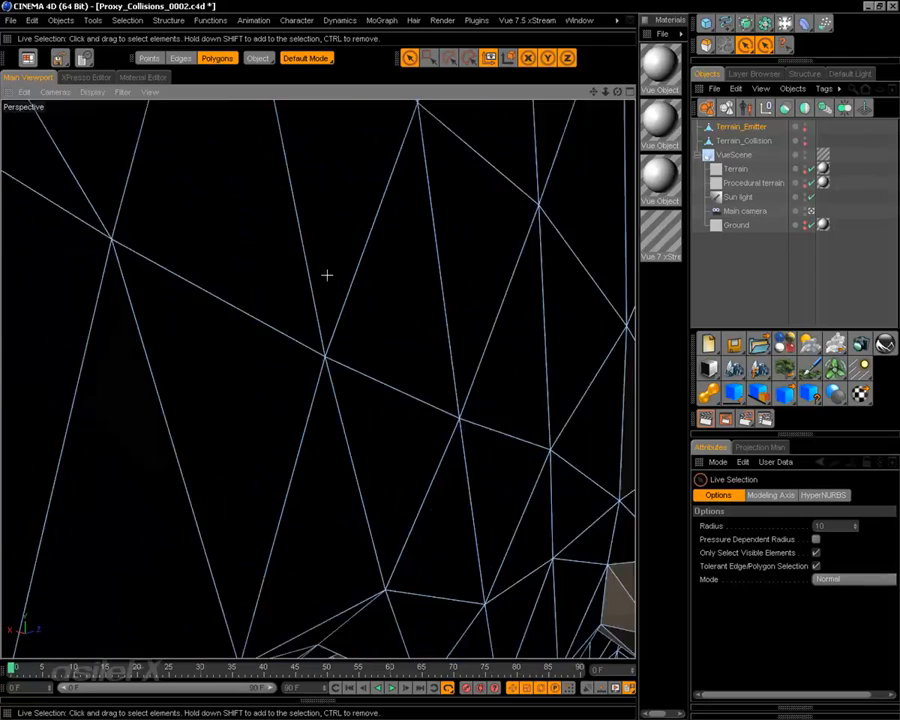
scroll(330, 297, down, 10)
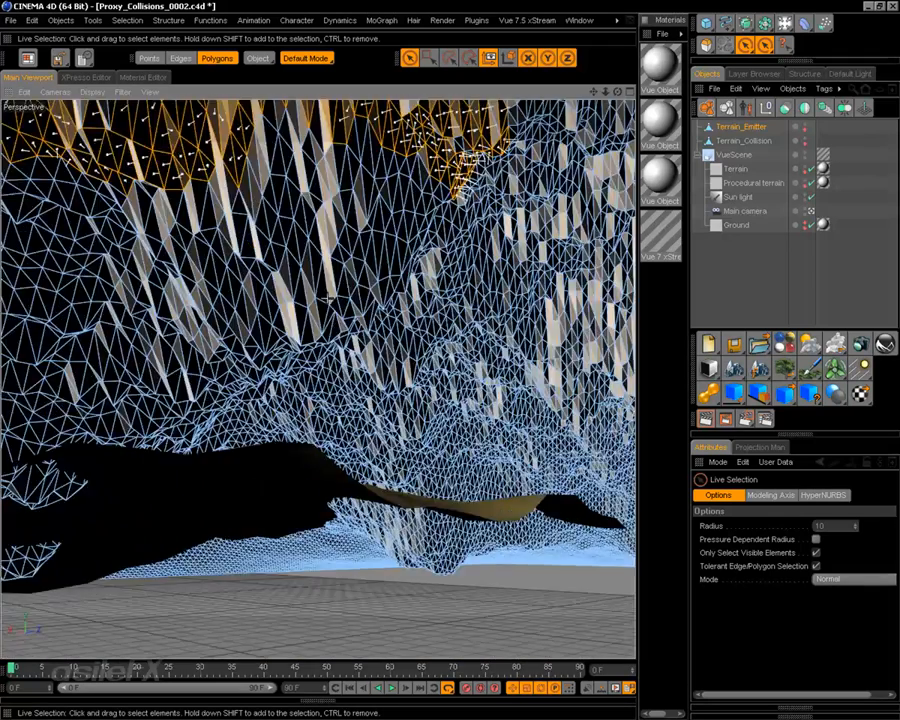
alt+middle_drag(337, 226, 340, 360)
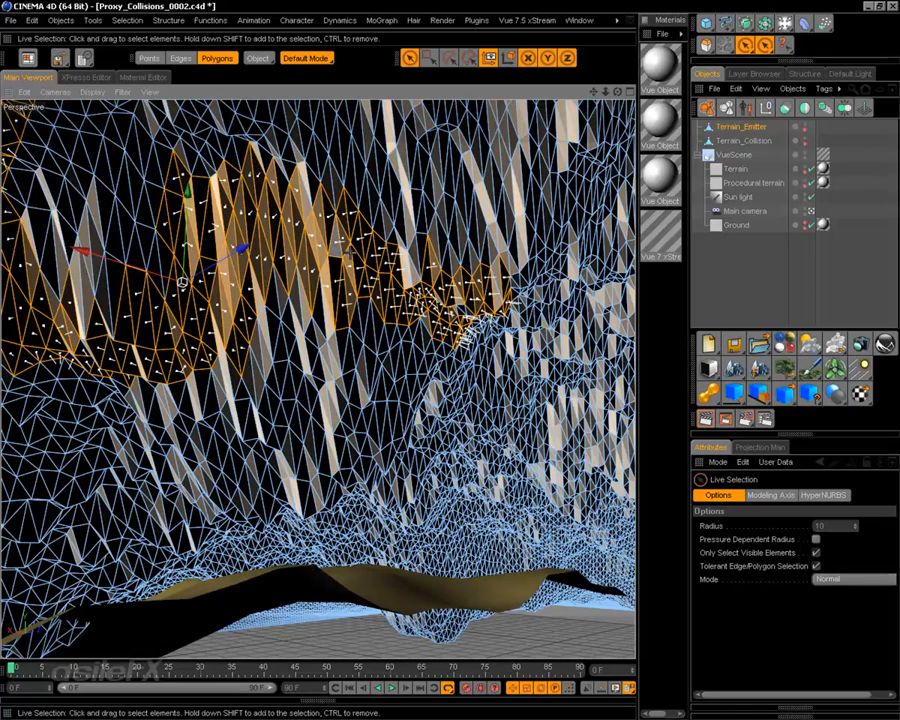
alt+drag(339, 240, 614, 366)
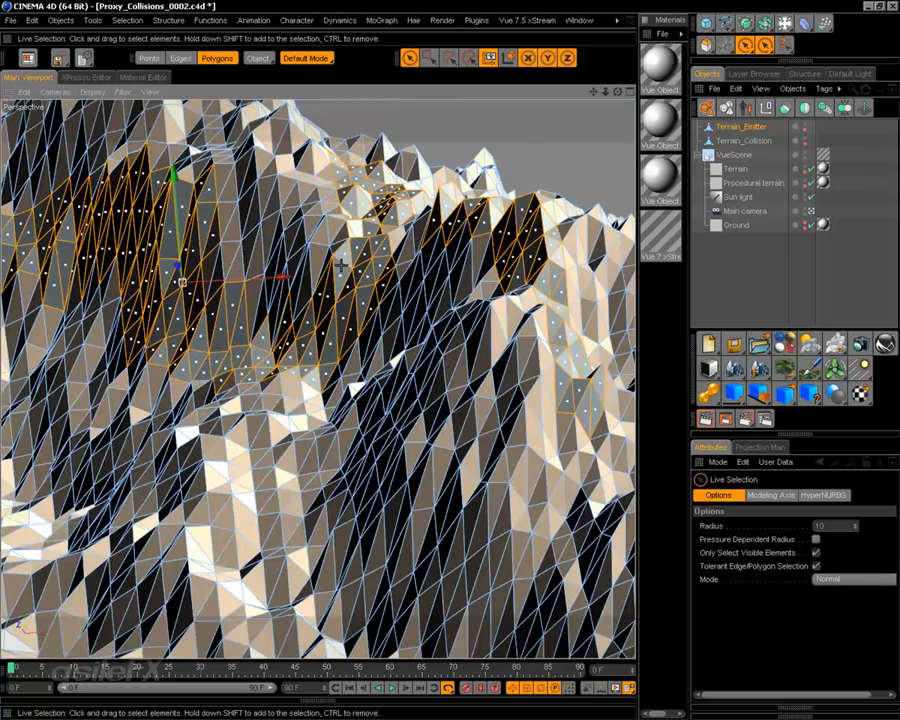
alt+right_drag(341, 265, 215, 278)
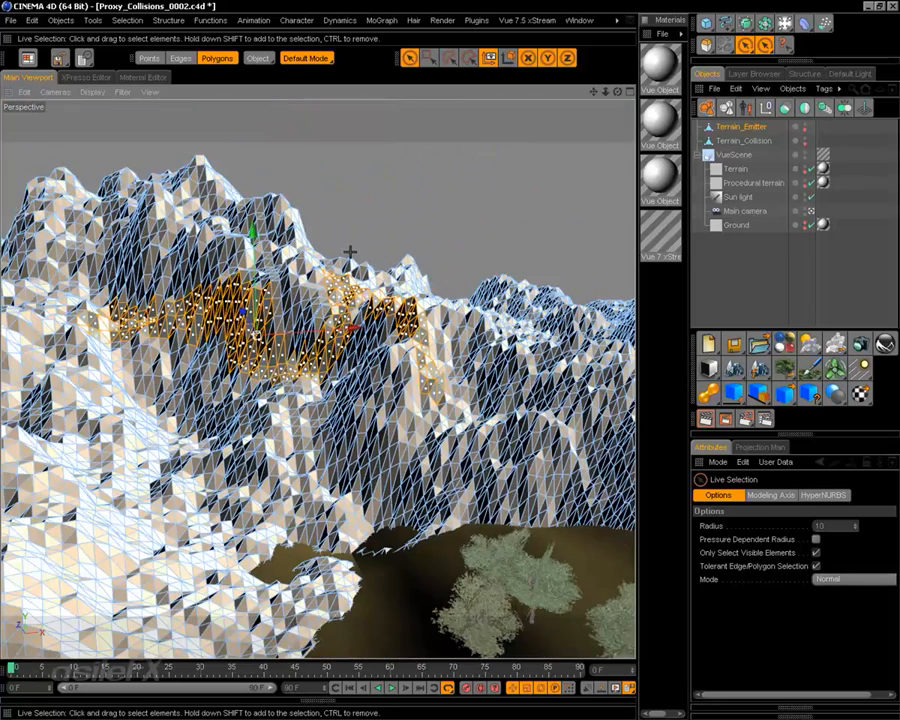
- Clear the polygon selection and reverse the normals of the whole Terrain_Emitter mesh
click(384, 186)
alt+middle_drag(362, 371, 607, 315)
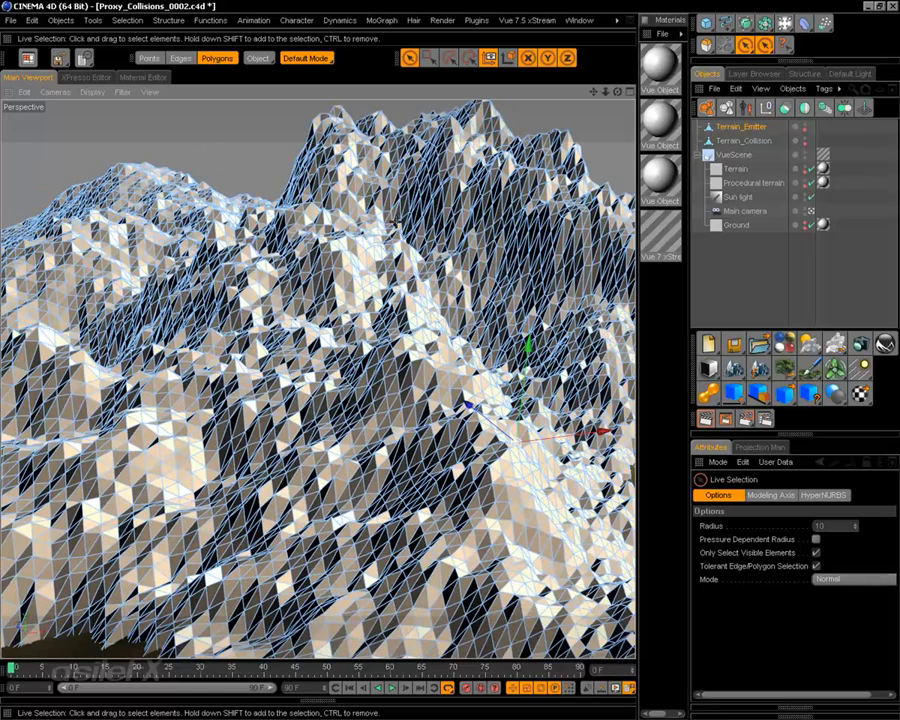
alt+right_drag(552, 282, 395, 272)
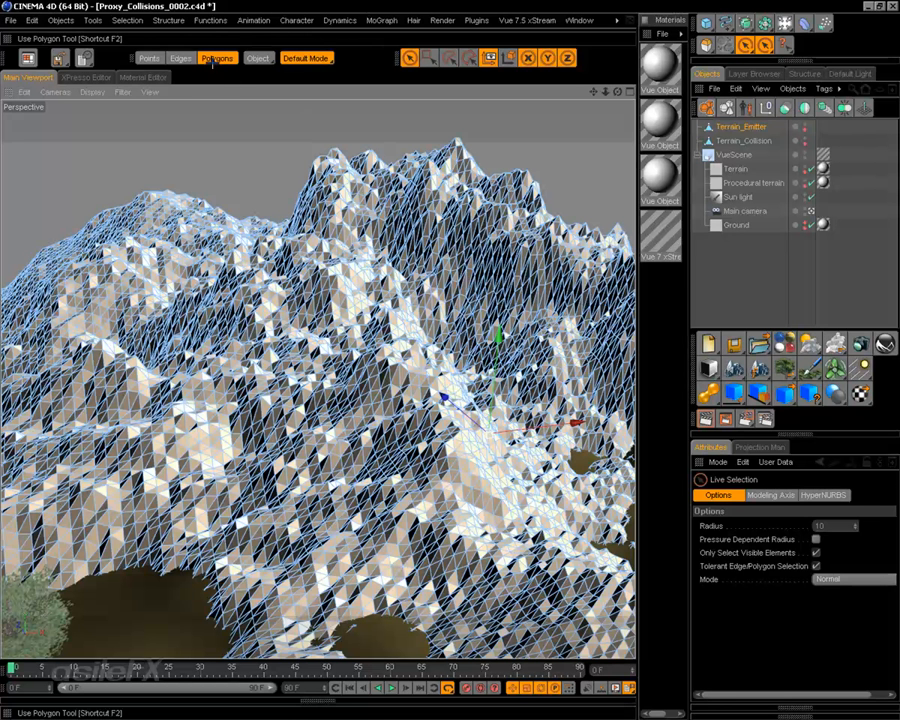
click(168, 21)
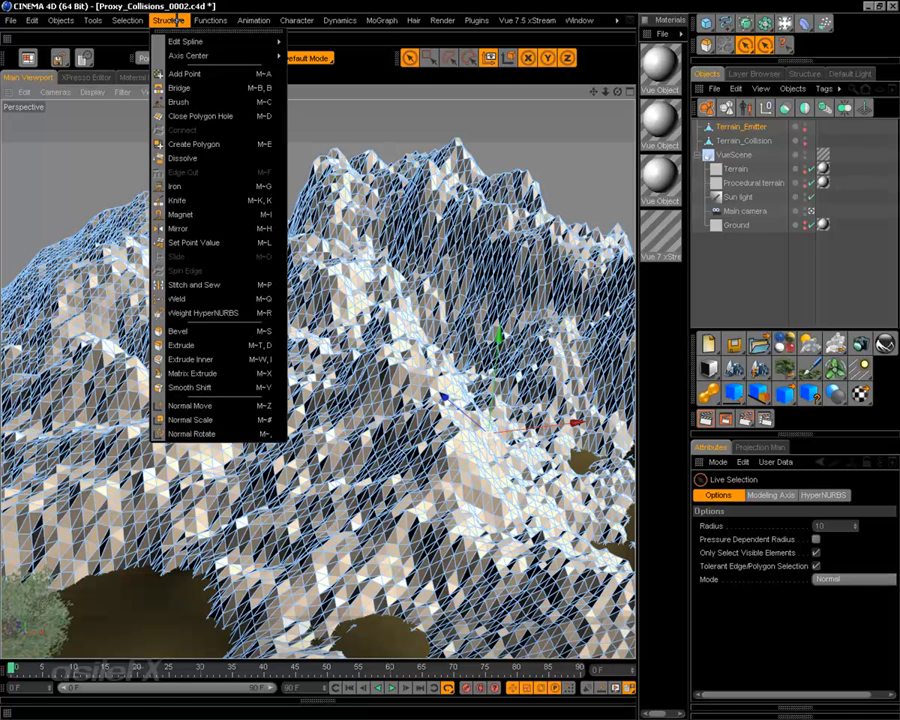
mouse_move(203, 21)
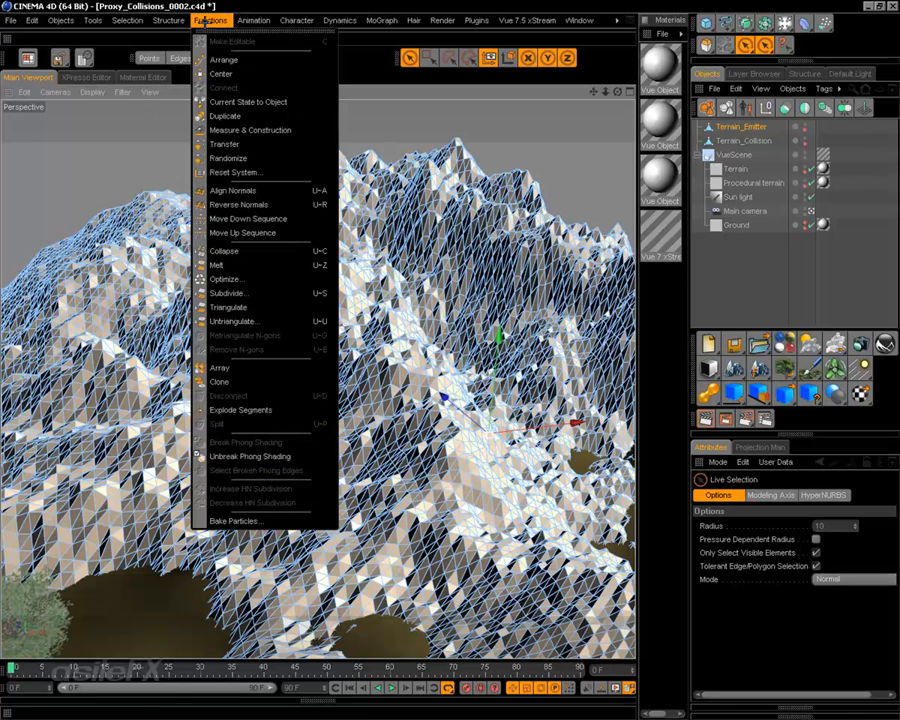
click(226, 203)
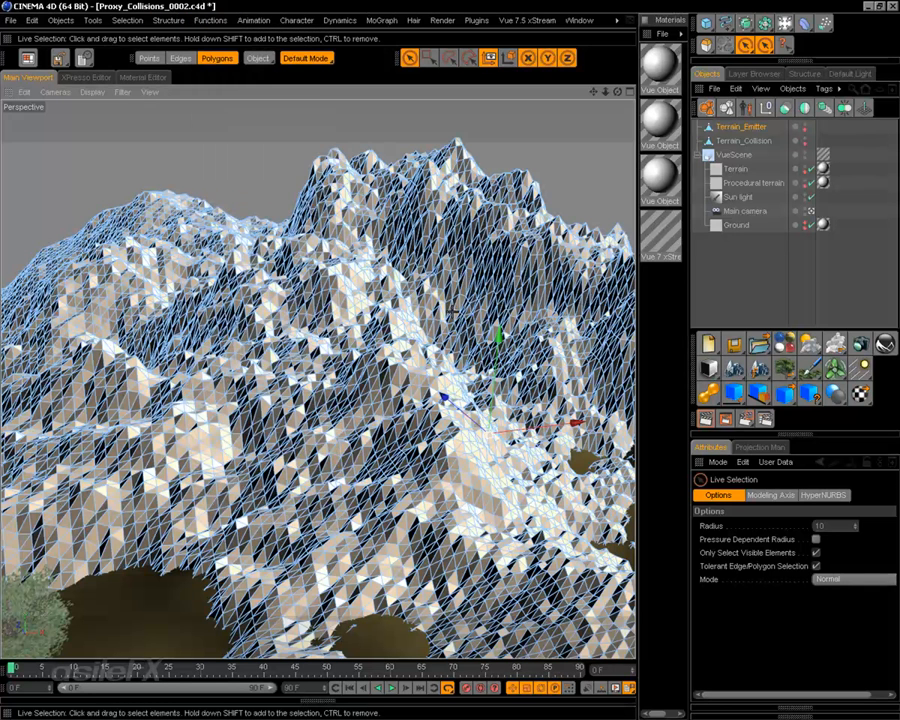
- Select sample polygons on the Terrain_Emitter ridge to check their normals, and clear the polygon selection with Terrain_Emitter still active
scroll(446, 373, up, 6)
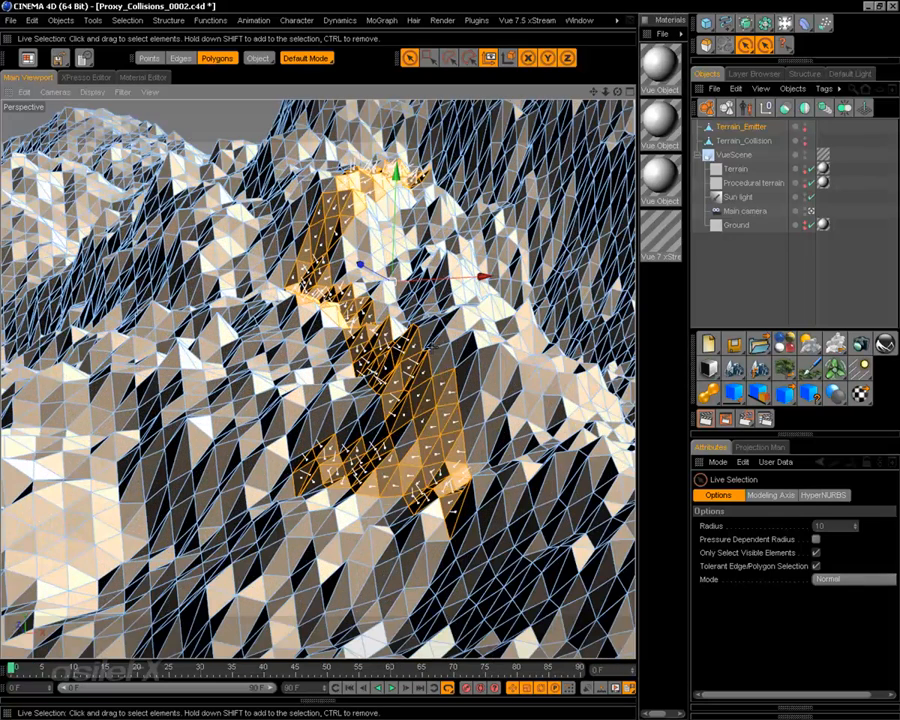
mouse_move(312, 296)
mouse_down()
mouse_move(304, 304)
mouse_move(175, 275)
mouse_move(180, 462)
mouse_up()
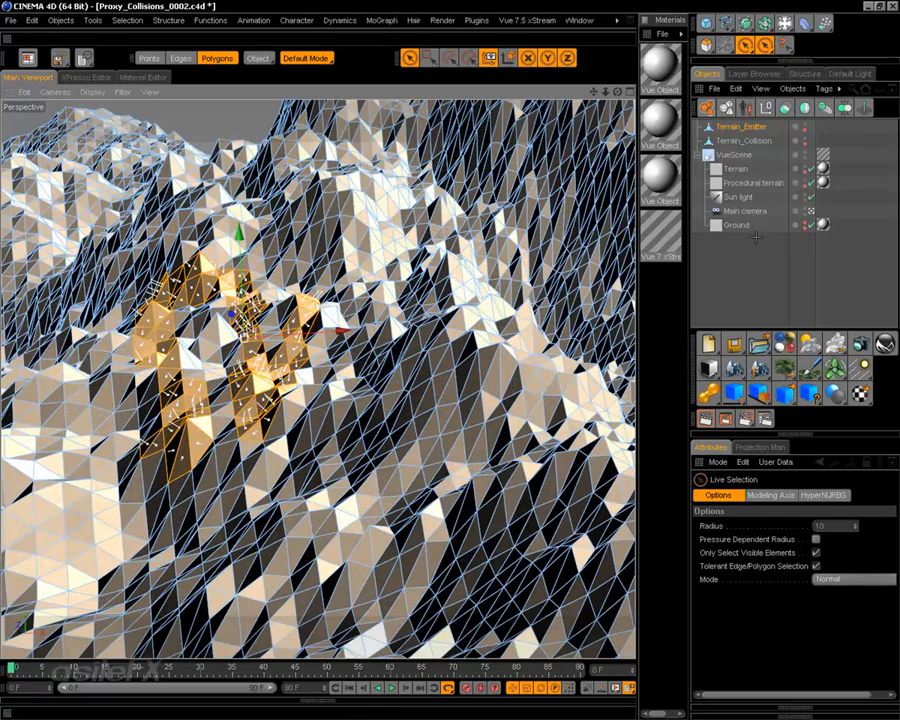
click(745, 243)
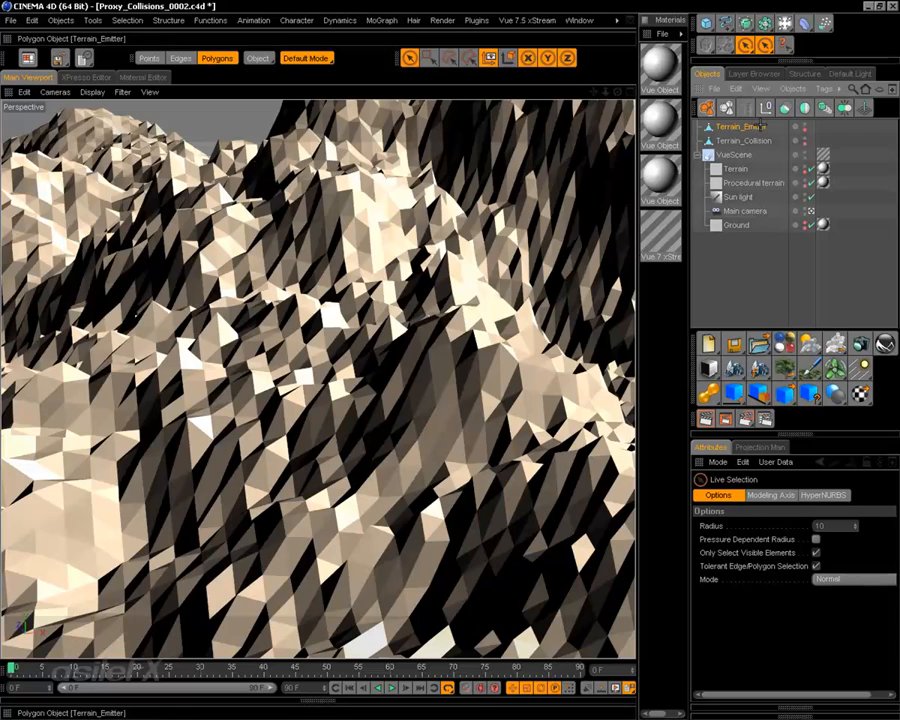
click(740, 127)
click(232, 110)
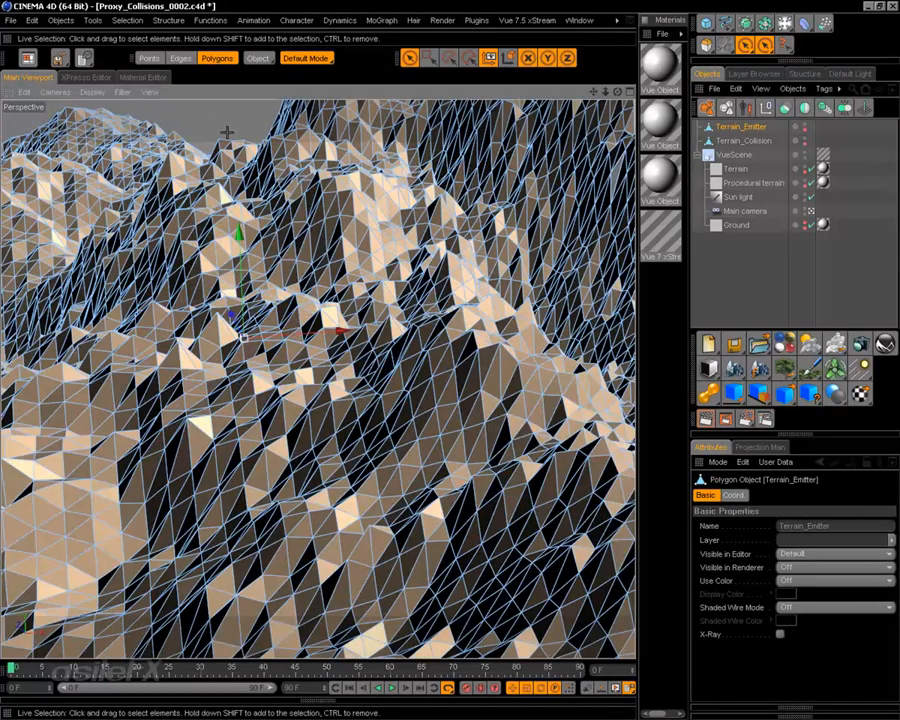
- Optimize the Terrain_Emitter mesh for polygons, unused points and points with a 0.01 m tolerance
scroll(437, 301, down, 4)
scroll(437, 301, up, 2)
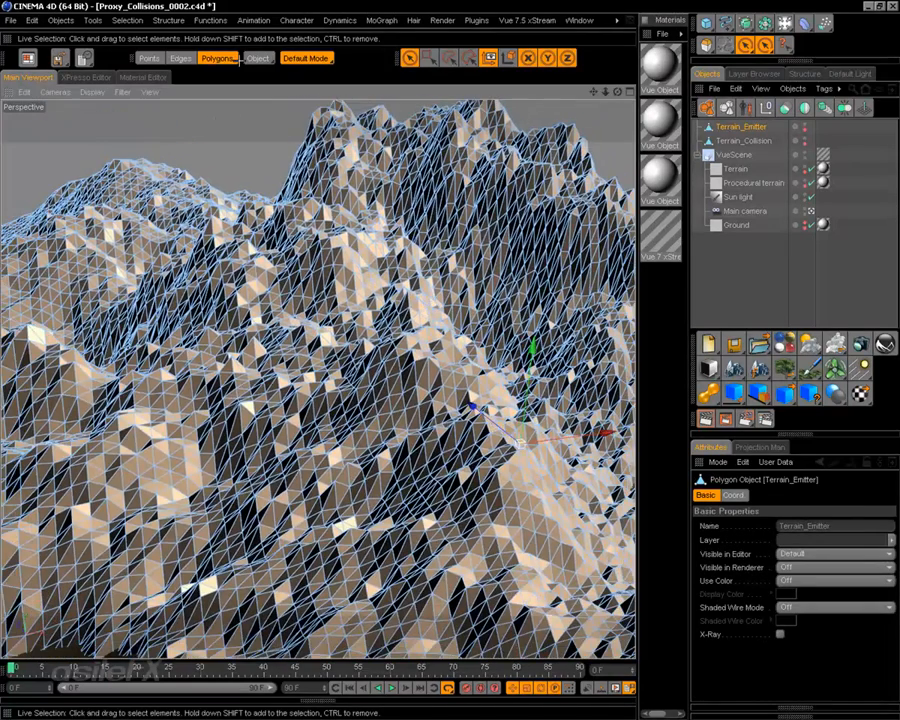
click(211, 20)
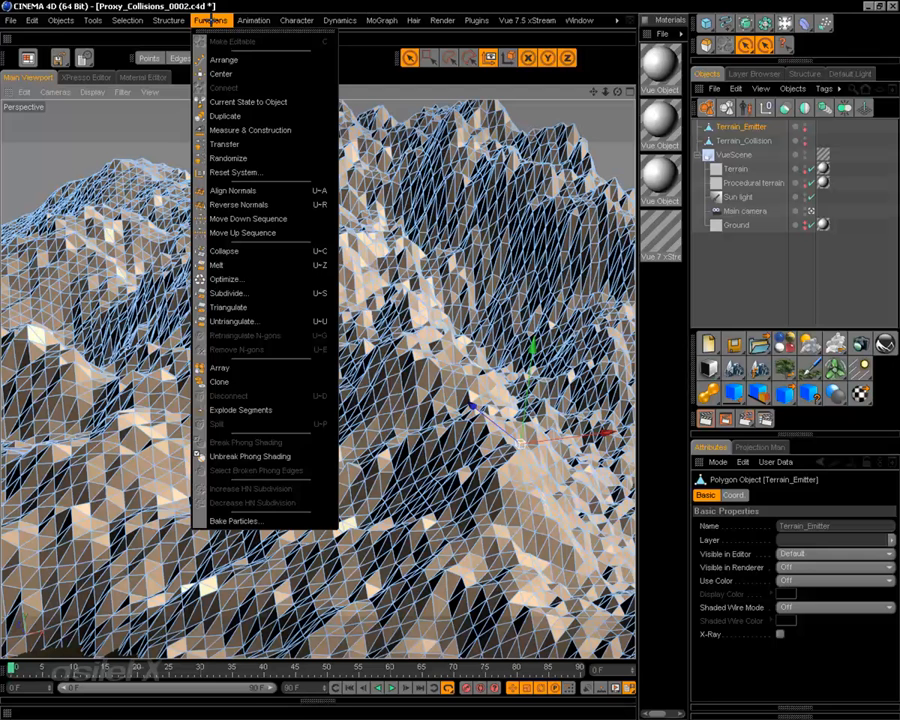
click(257, 280)
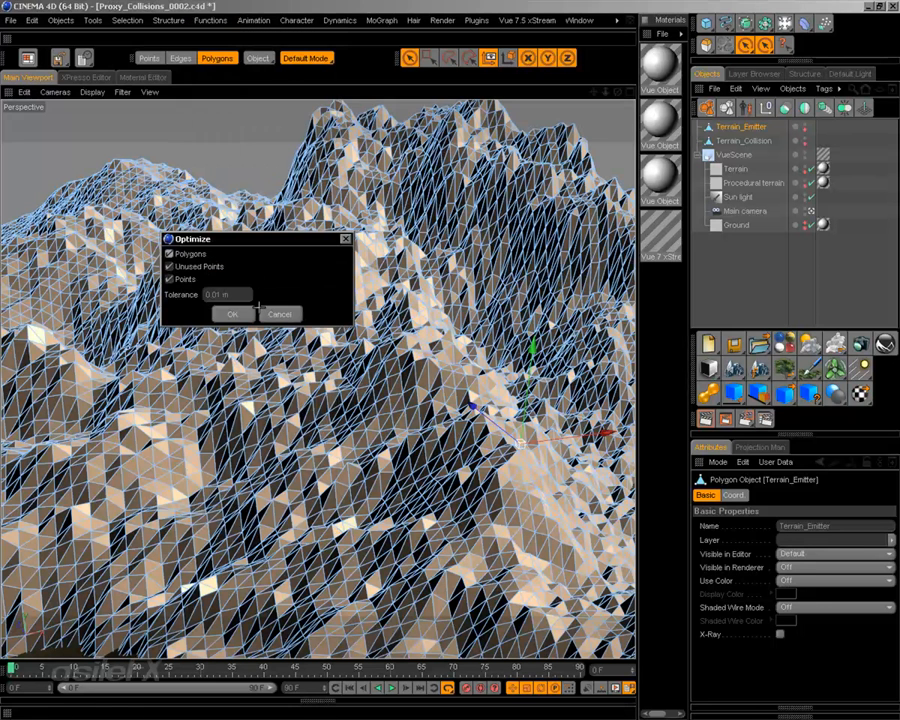
click(233, 314)
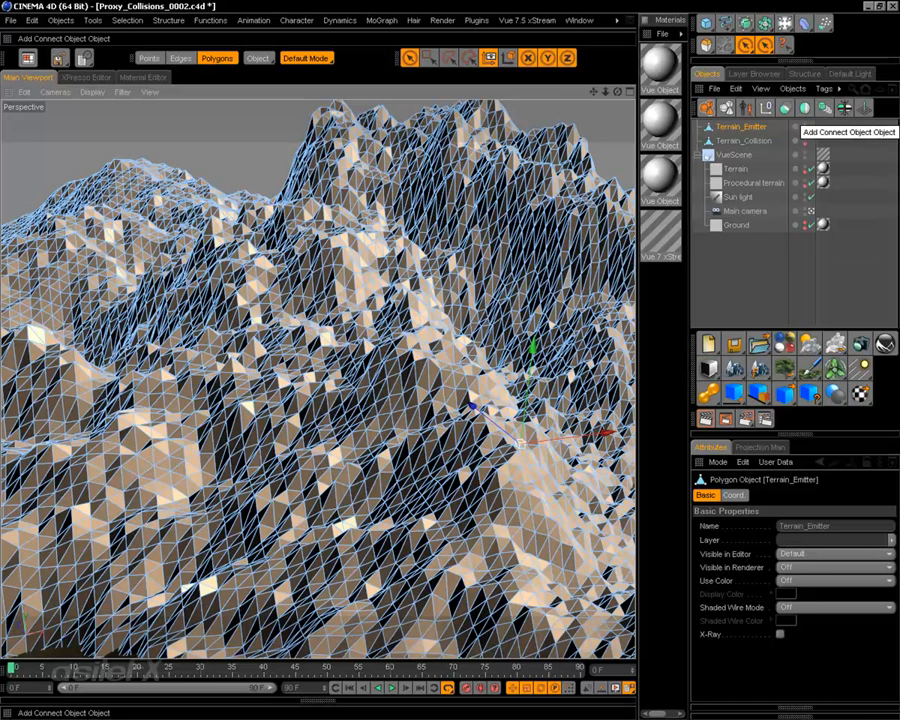
- Add a Connect Object to the scene and rename it Terrain_Emitter
click(822, 110)
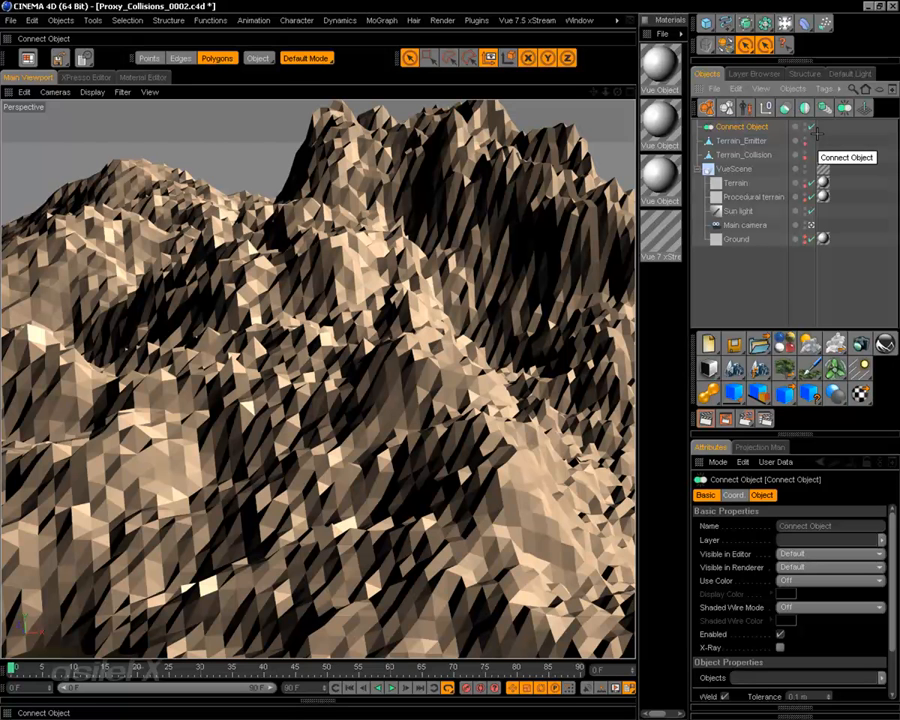
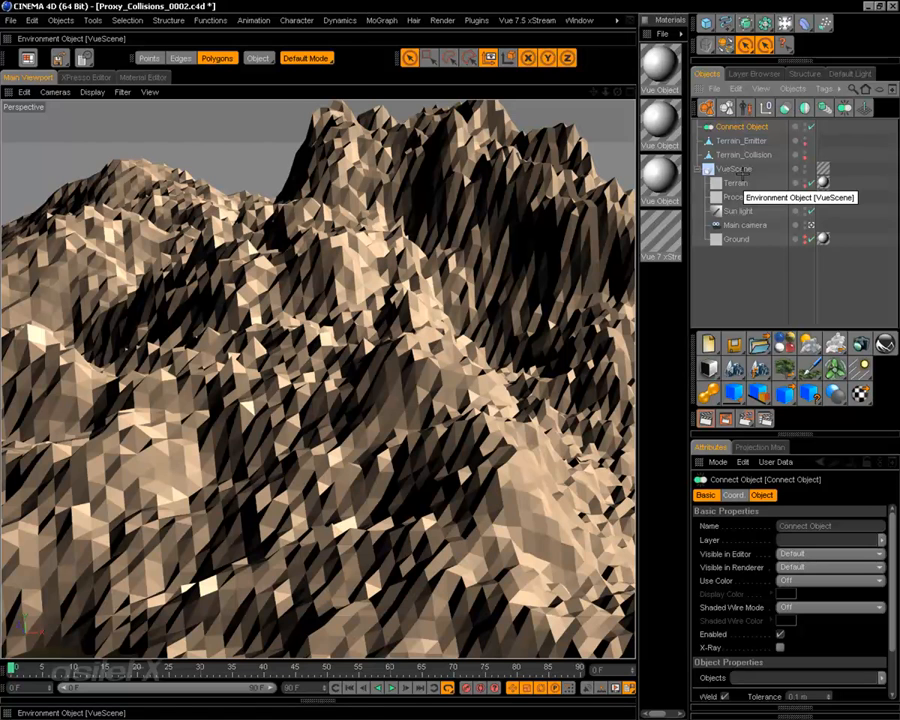
scroll(432, 313, down, 5)
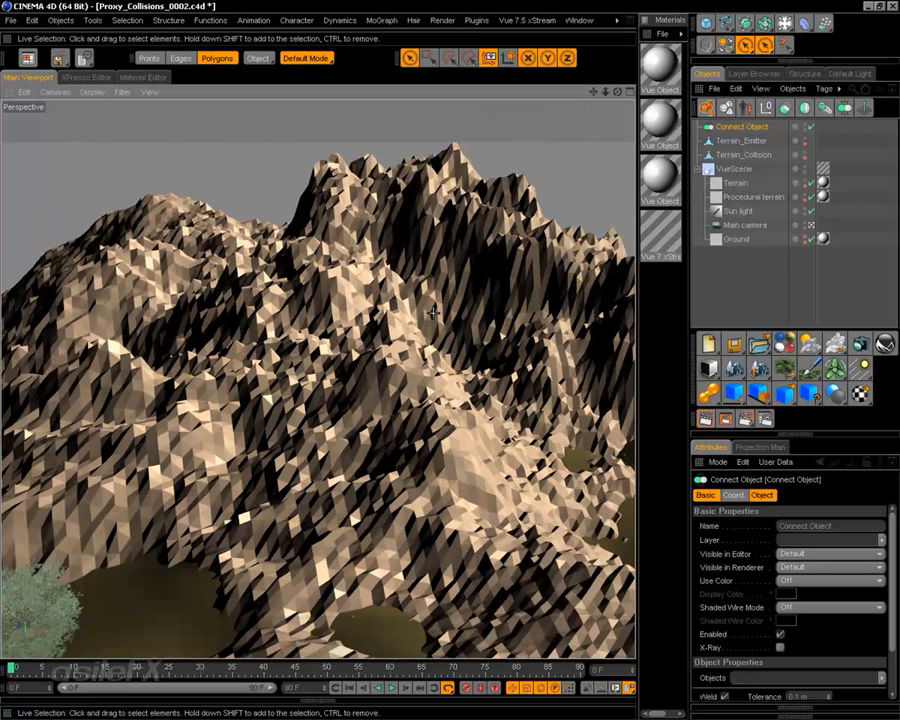
alt+middle_drag(340, 381, 400, 291)
alt+middle_drag(331, 415, 331, 411)
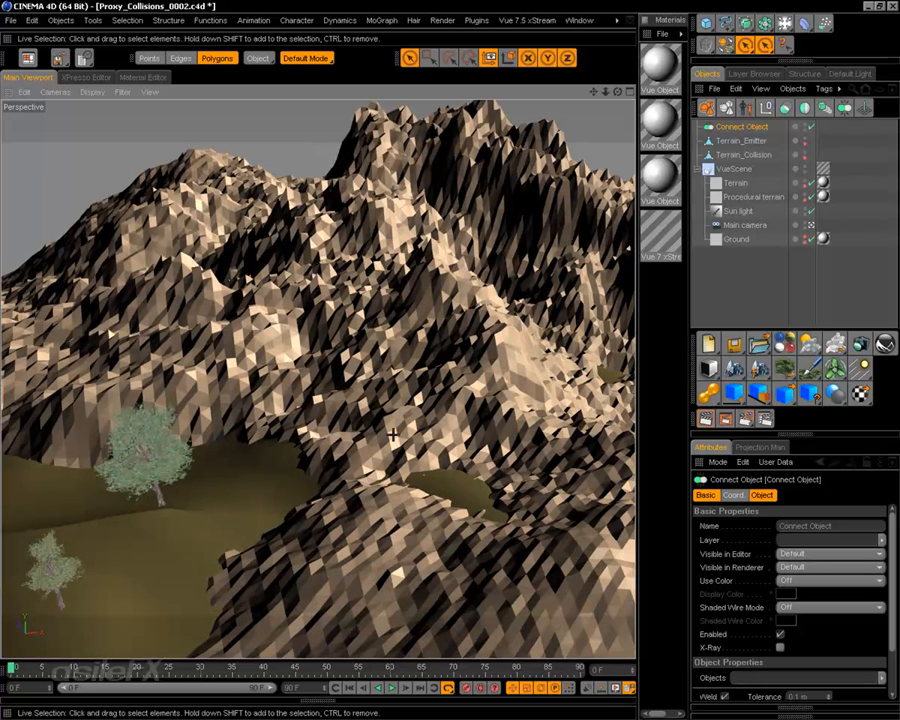
click(741, 141)
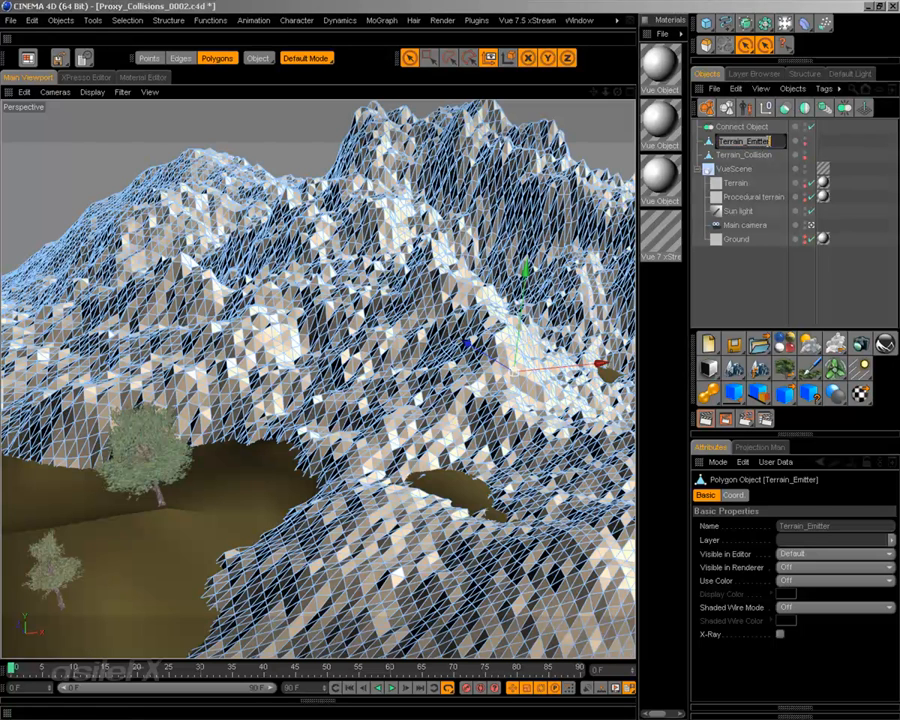
double_click(758, 141)
key(ctrl+c)
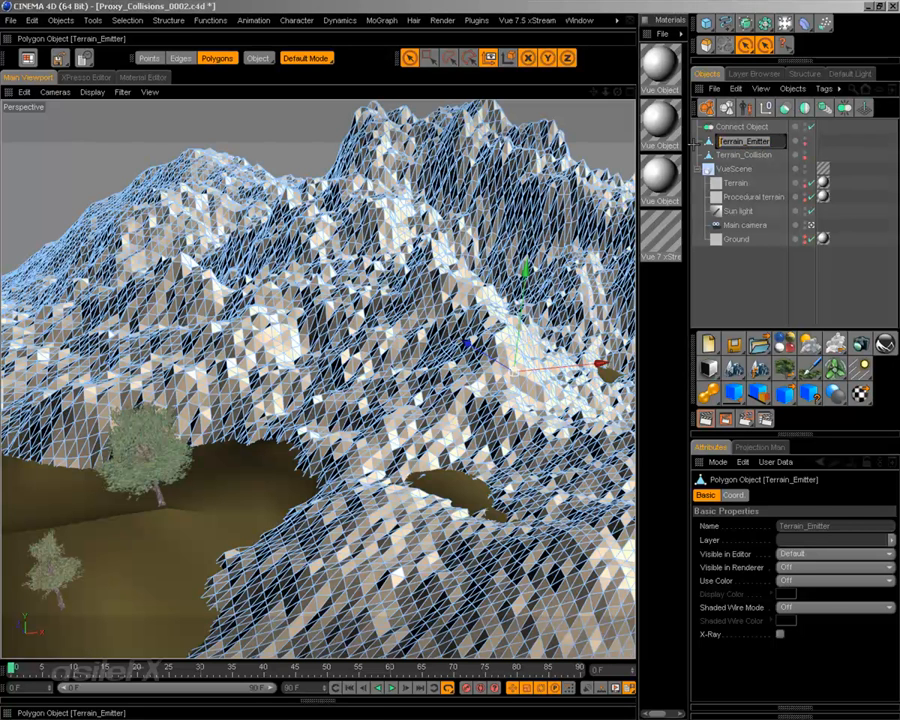
double_click(756, 130)
key(ctrl+v)
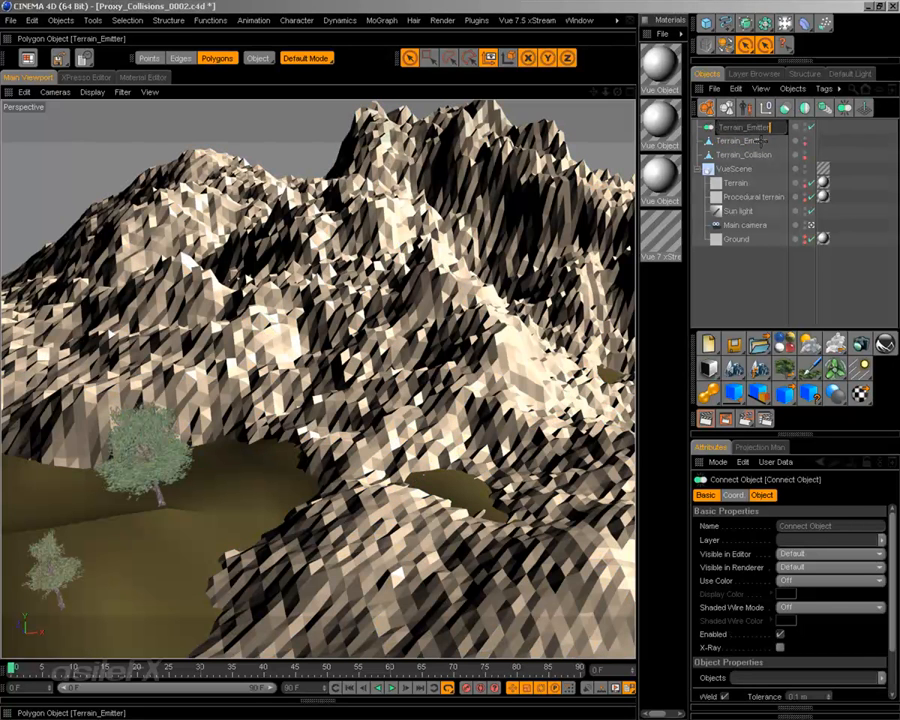
key(Return)
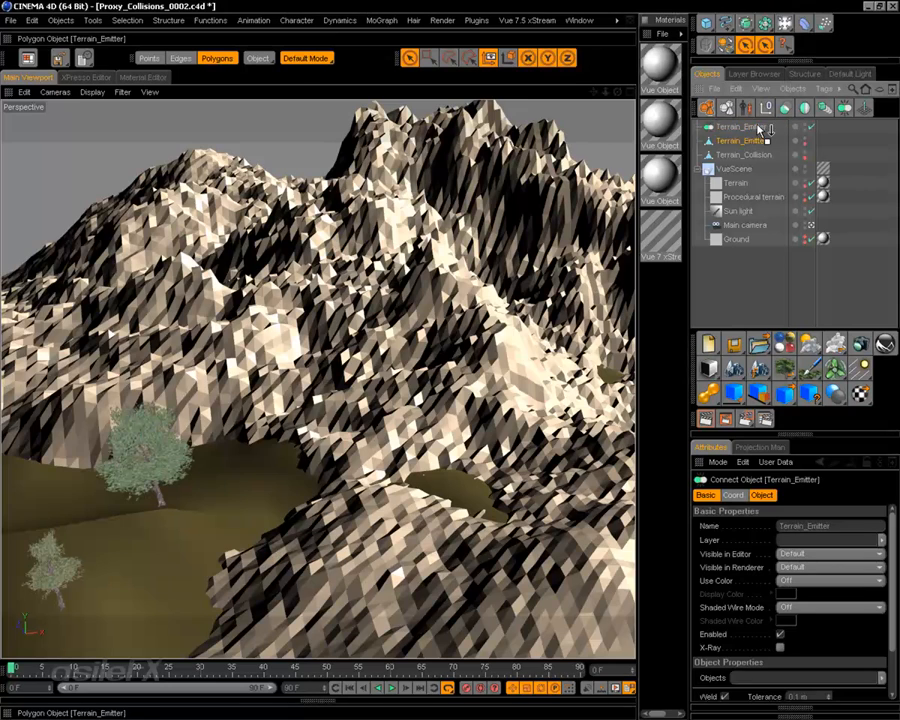
- Nest the Terrain_Emitter polygon mesh under the Connect Object of the same name and make that parent editable
click(748, 141)
click(740, 127)
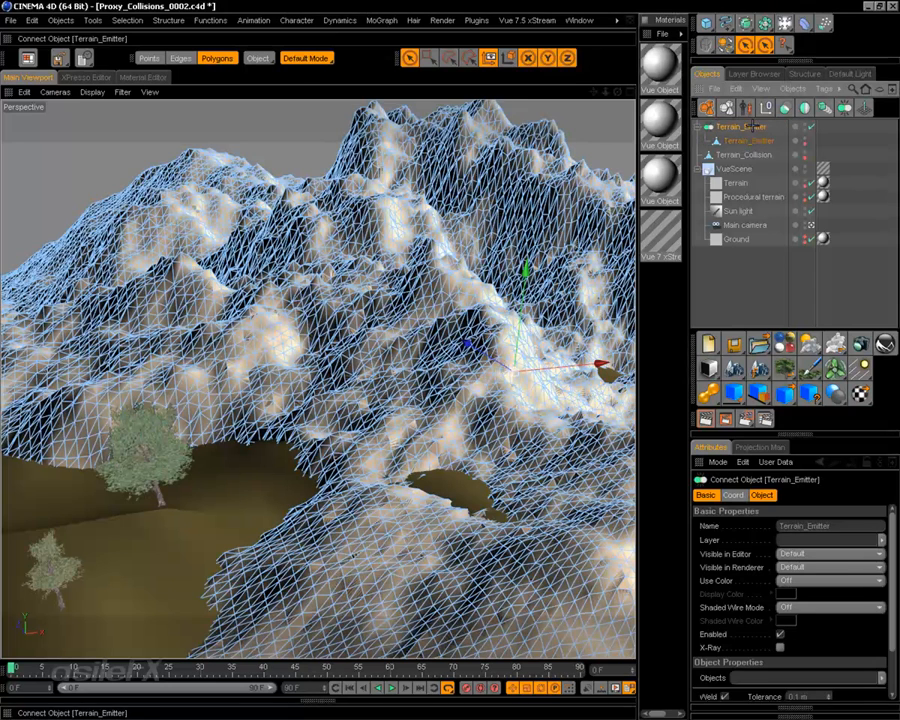
click(27, 58)
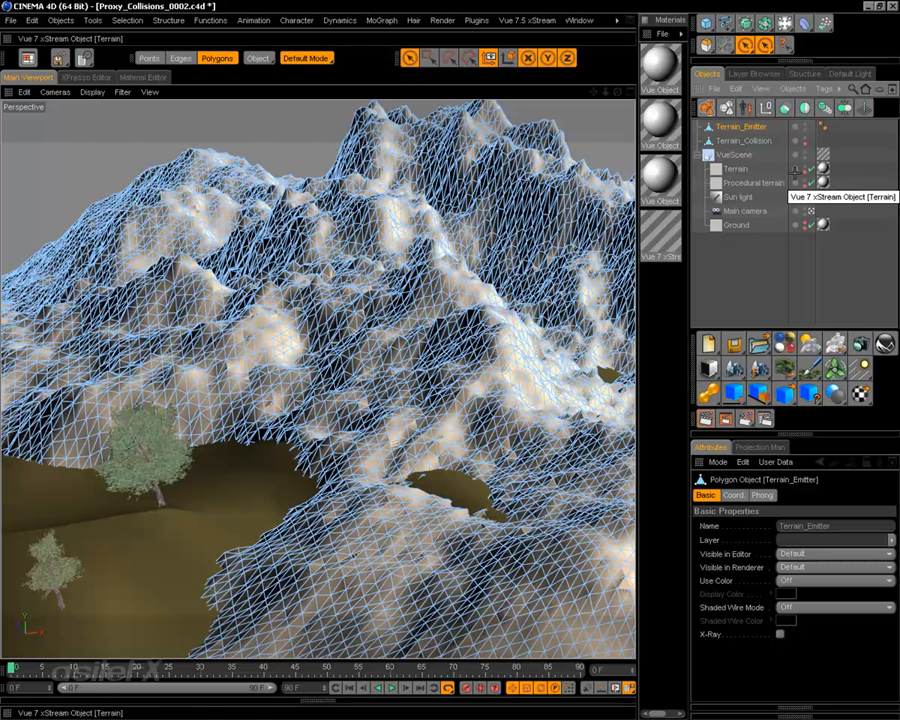
- Reselect the Terrain_Emitter mesh and activate Rectangle Selection with Only Select Visible Elements turned off
click(754, 270)
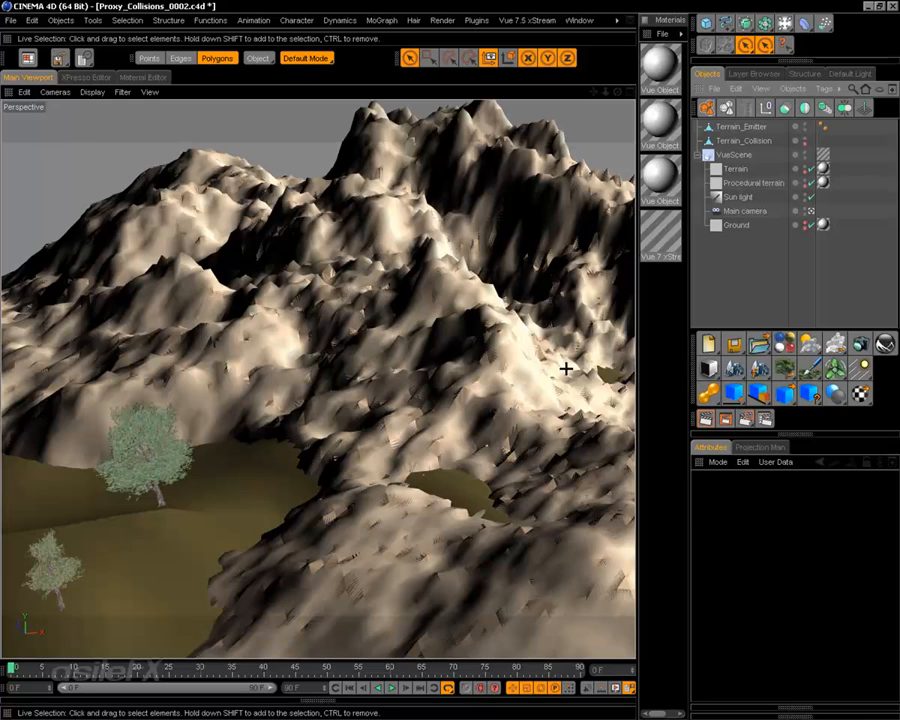
click(748, 127)
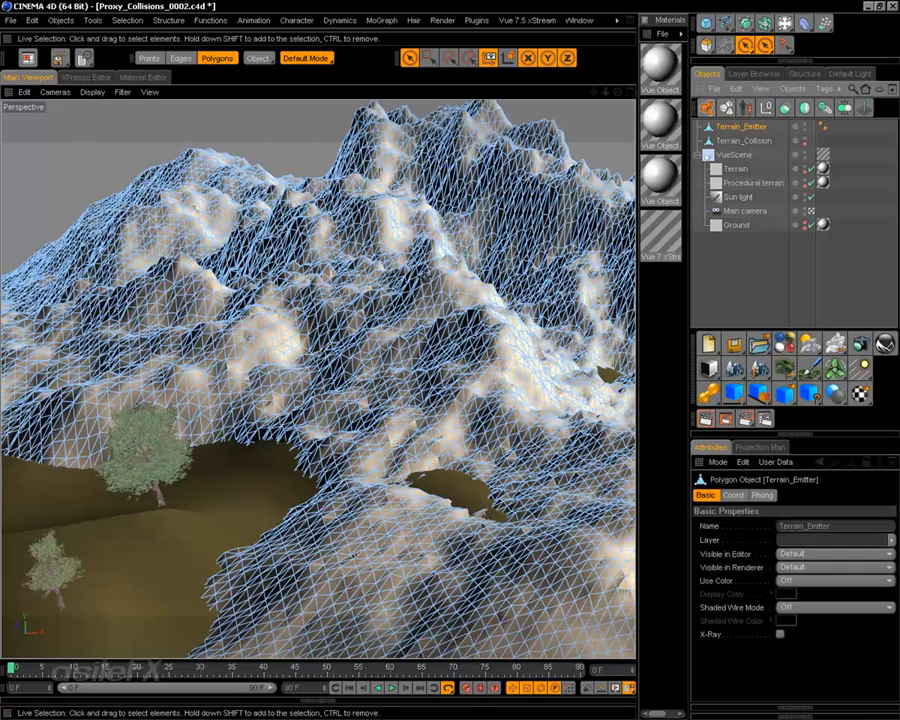
alt+drag(396, 288, 413, 325)
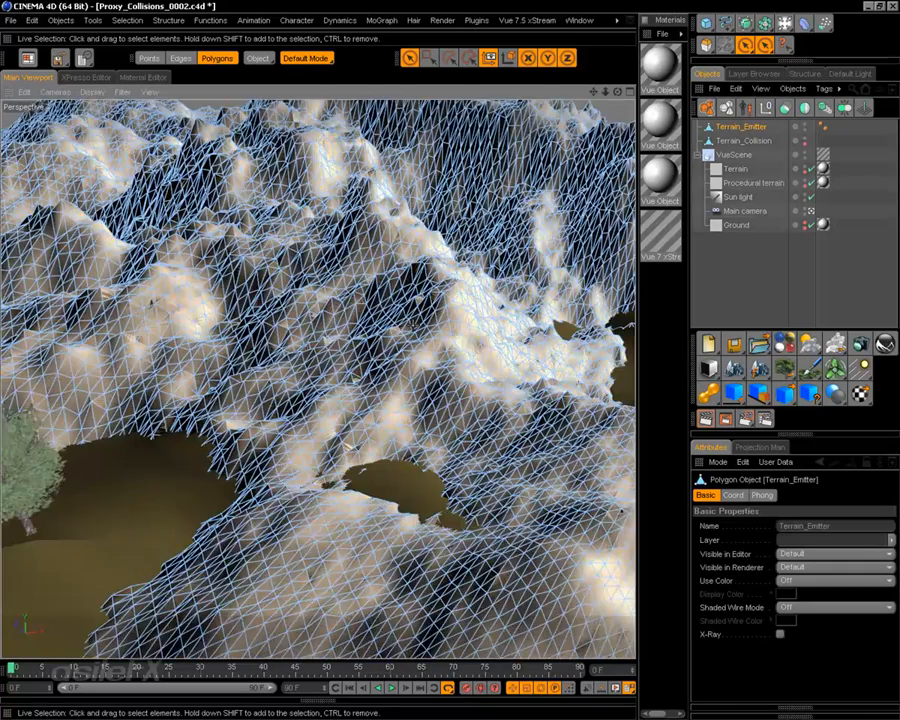
scroll(413, 325, down, 10)
scroll(413, 325, down, 1)
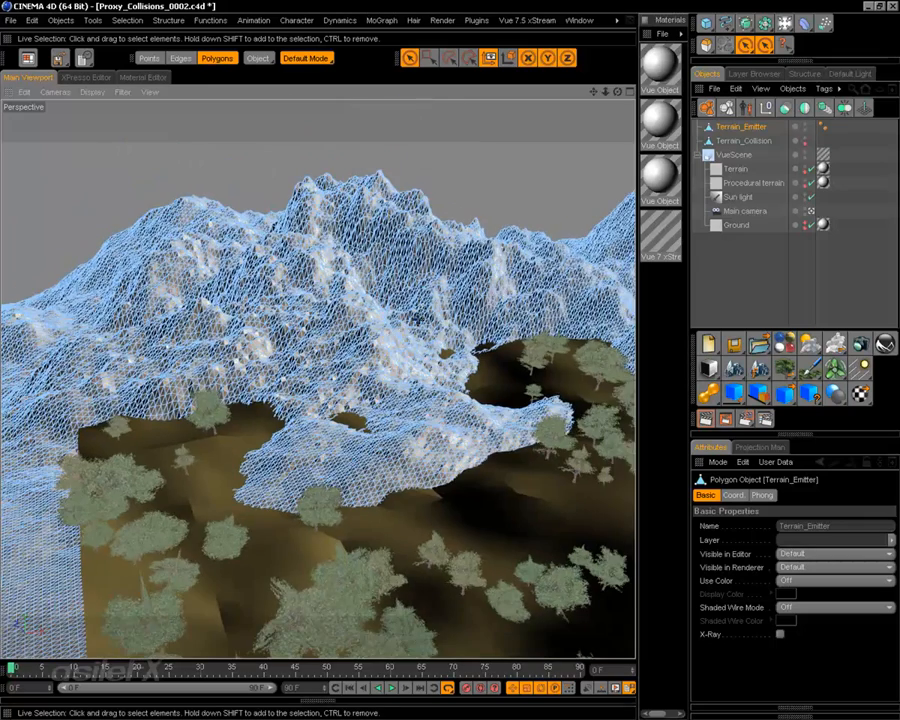
alt+drag(447, 333, 424, 347)
middle_click(530, 249)
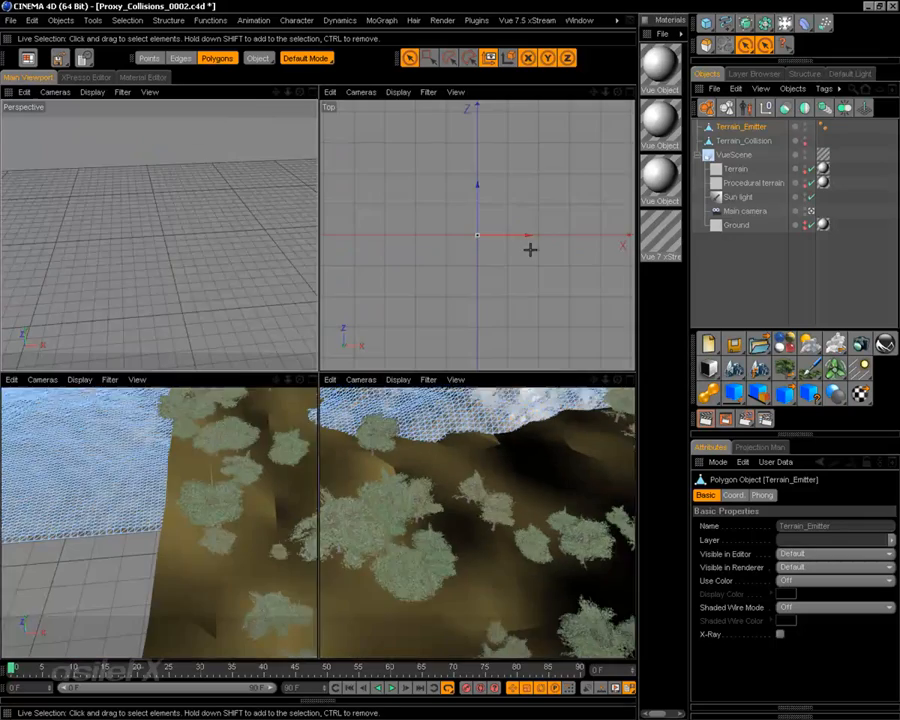
alt+middle_drag(509, 174, 494, 231)
scroll(509, 174, up, 3)
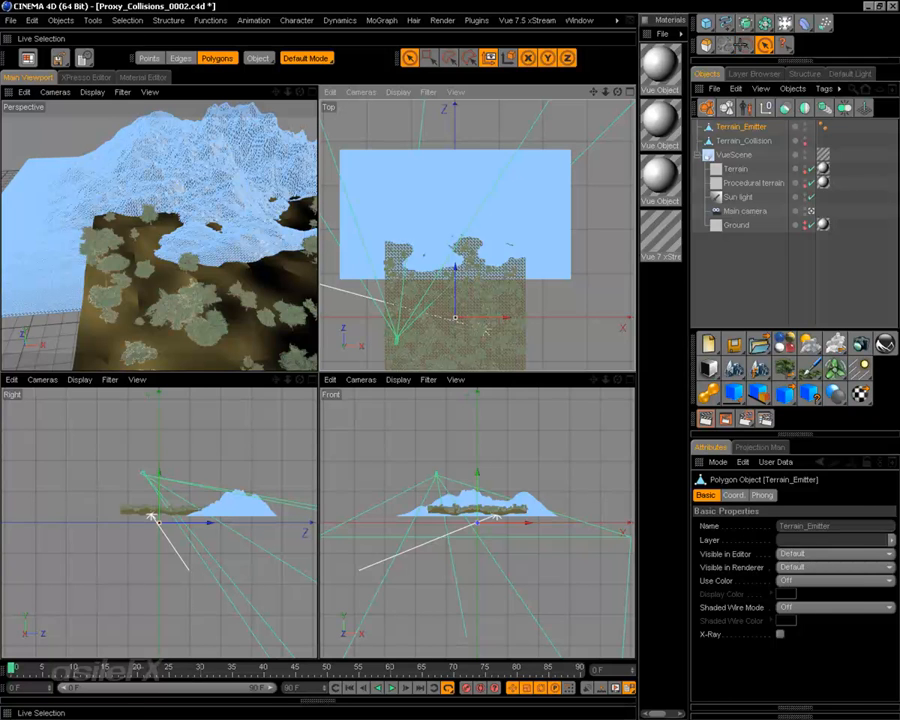
click(744, 45)
click(820, 85)
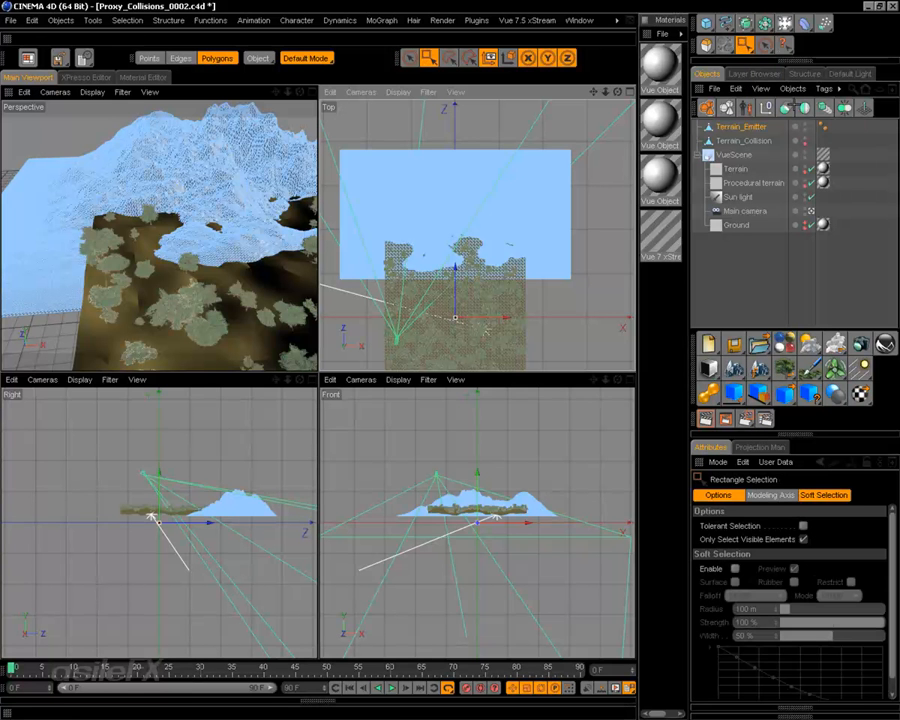
click(805, 540)
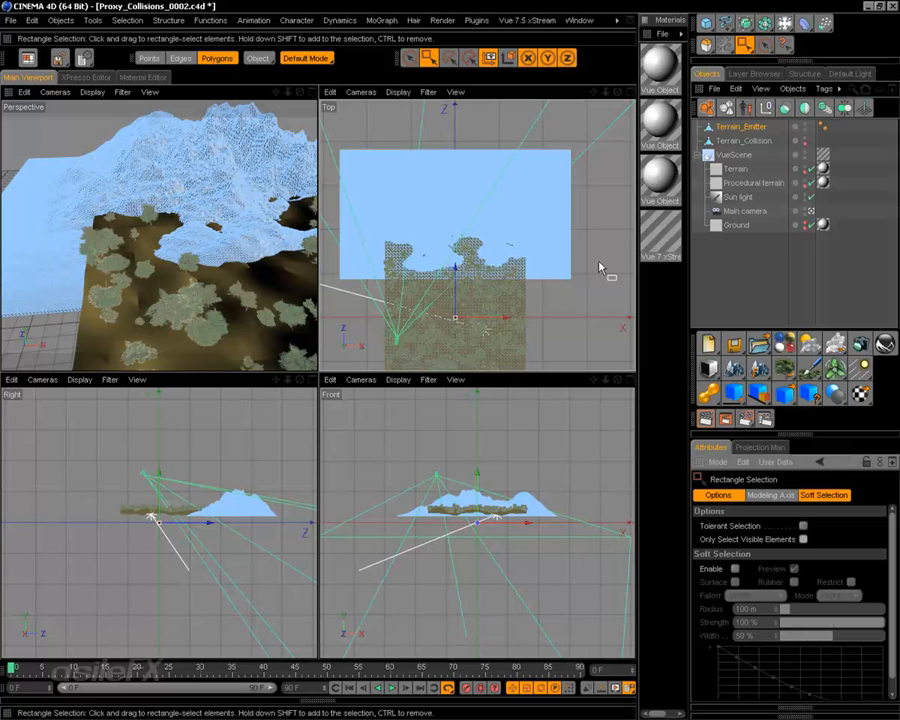
- Delete the Terrain_Emitter polygons that extend beyond both sides of the procedural terrain in the top view
drag(568, 135, 524, 345)
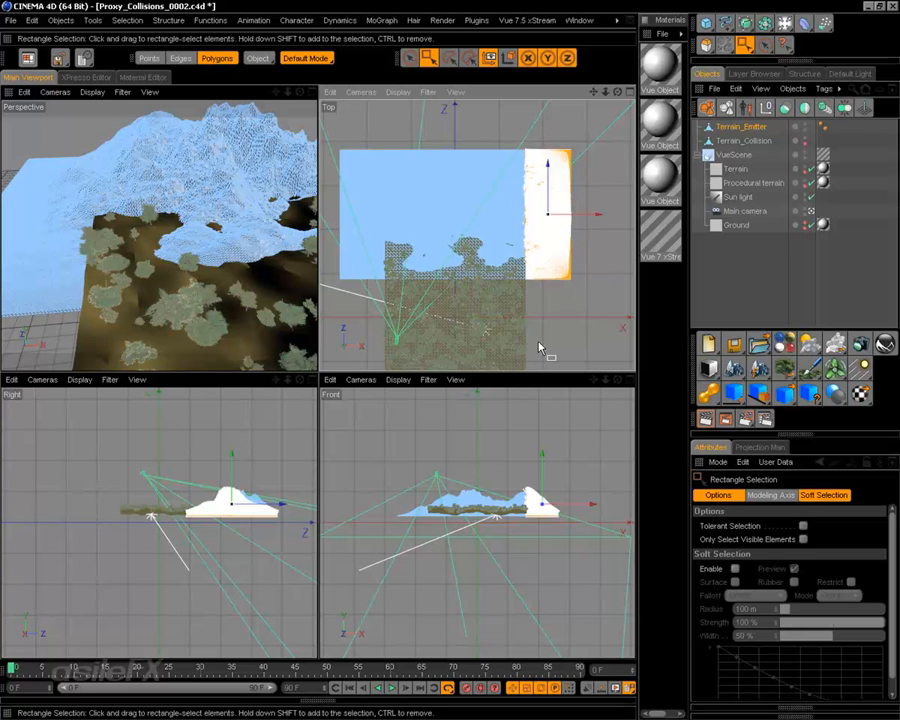
click(540, 348)
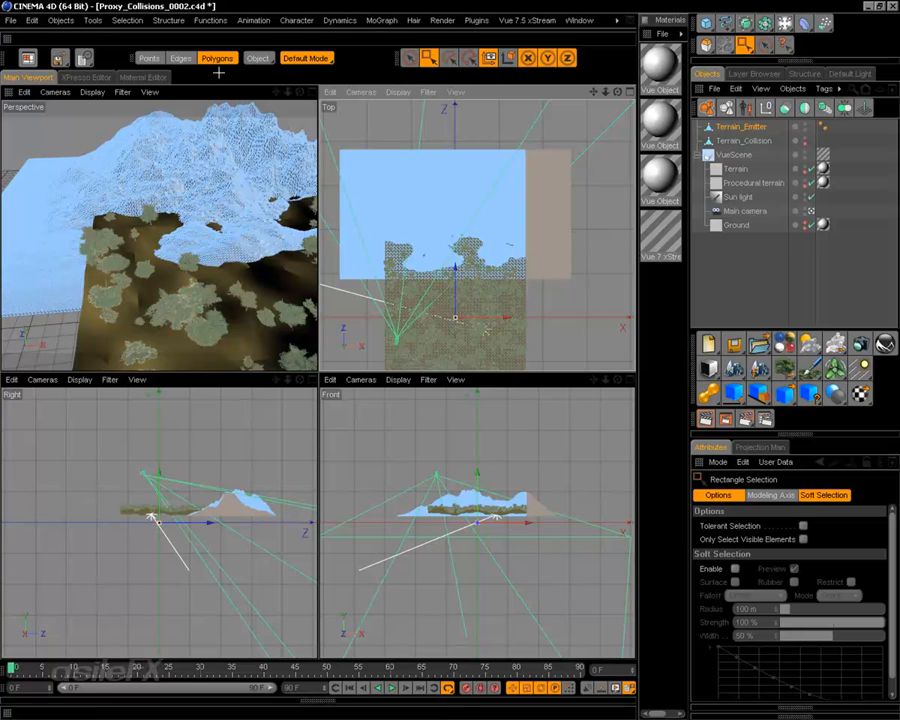
click(148, 58)
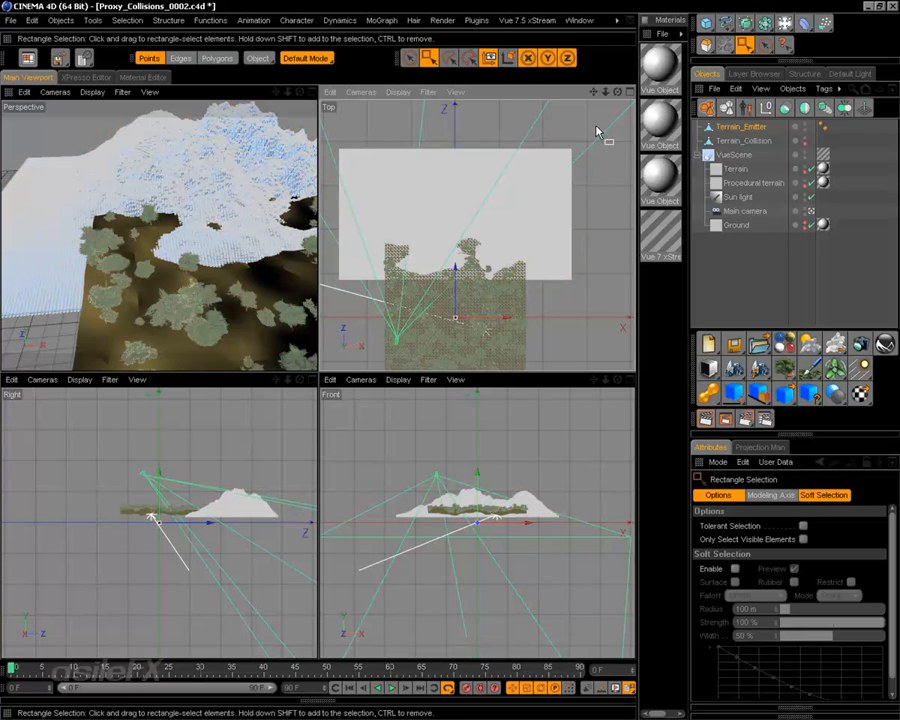
click(224, 58)
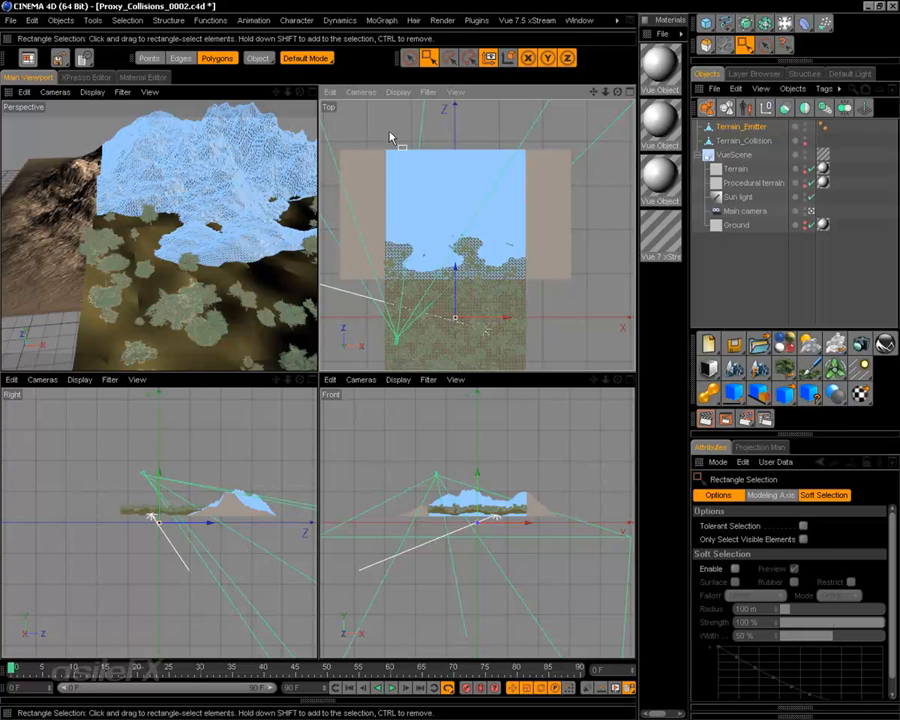
- Delete two full-width bands of polygons along the rear of Terrain_Emitter, including the upper ridges
drag(384, 140, 568, 190)
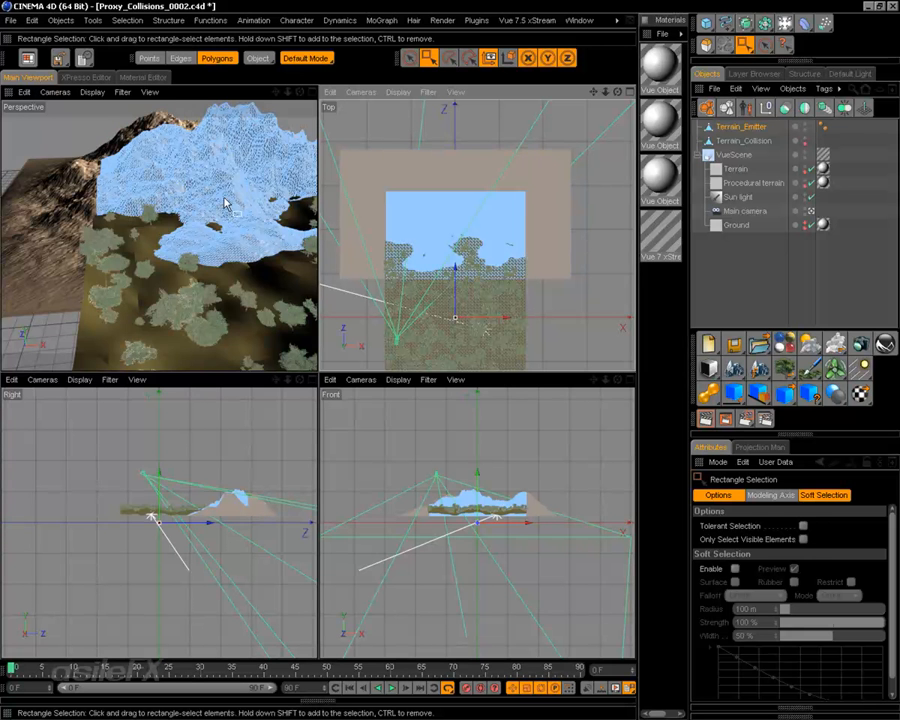
alt+drag(290, 200, 234, 215)
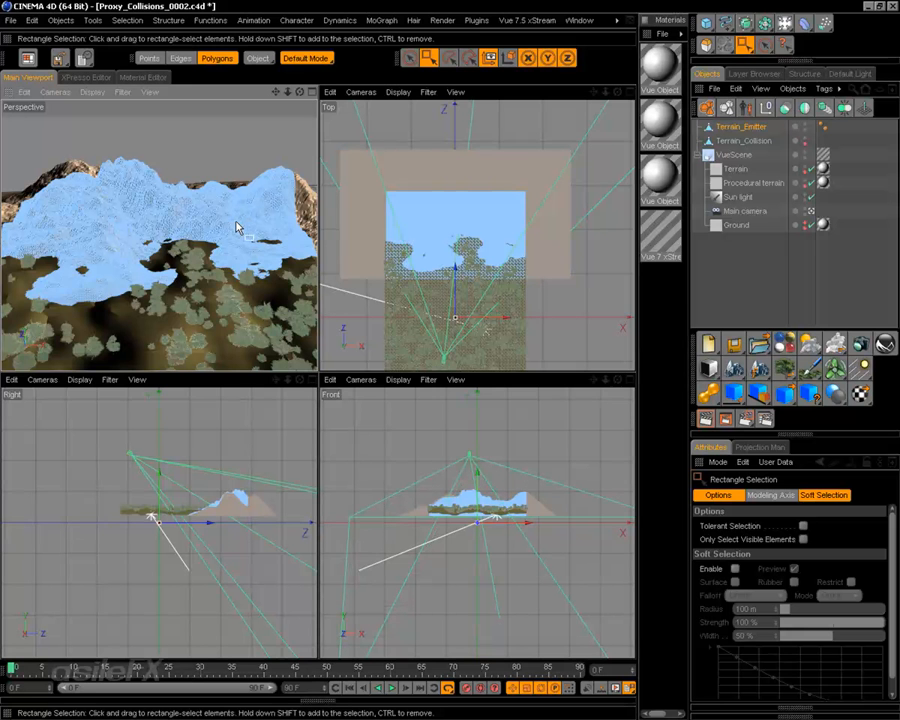
drag(382, 185, 562, 228)
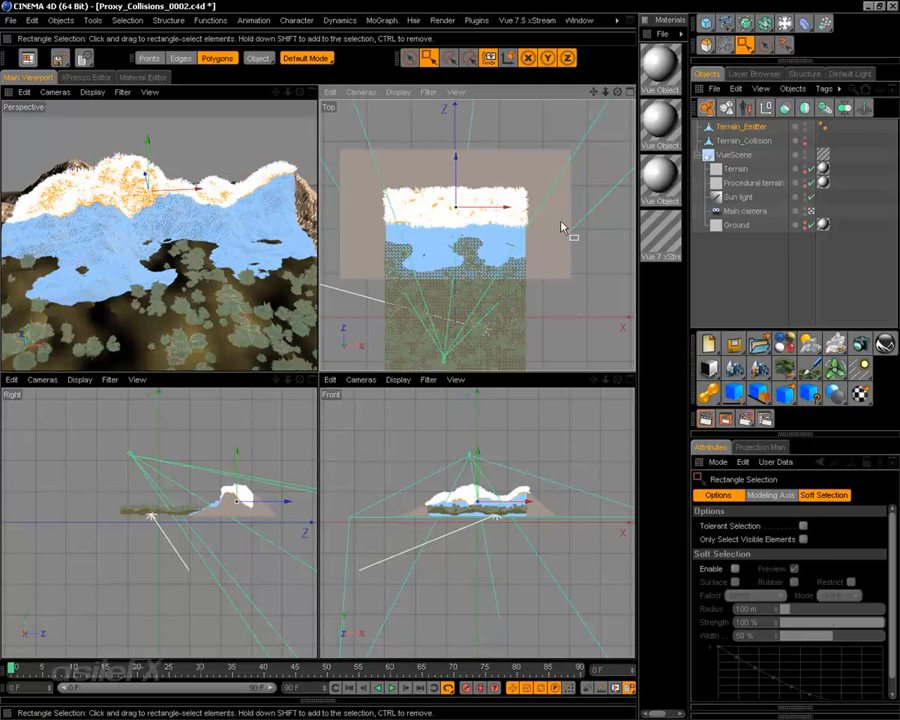
key(Delete)
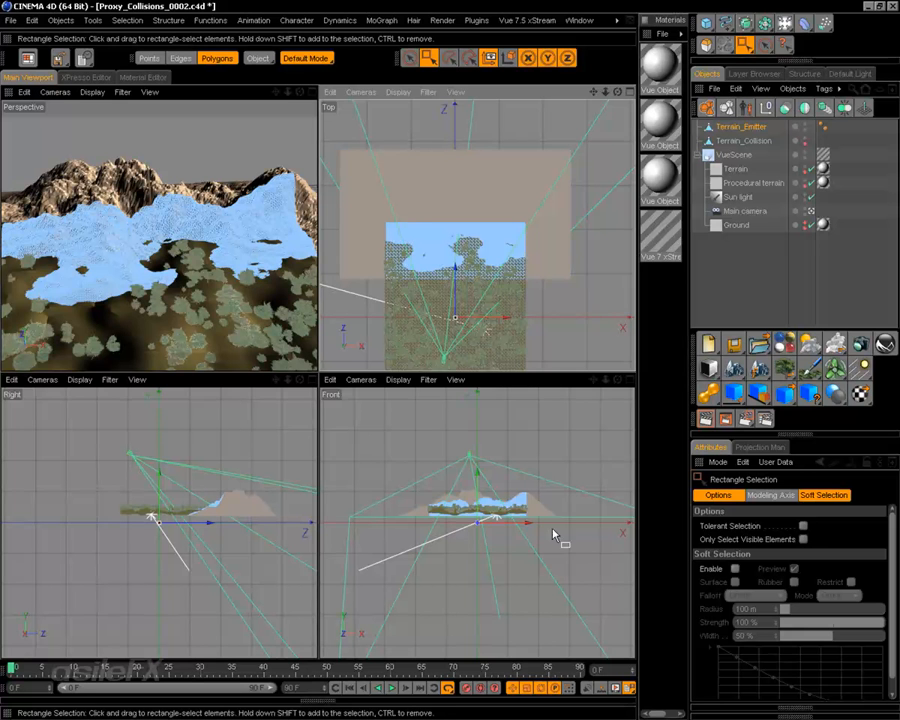
- Delete the lowest bands of Terrain_Emitter polygons near the ground, and trim and notch the mesh at its far-left end
drag(483, 513, 395, 513)
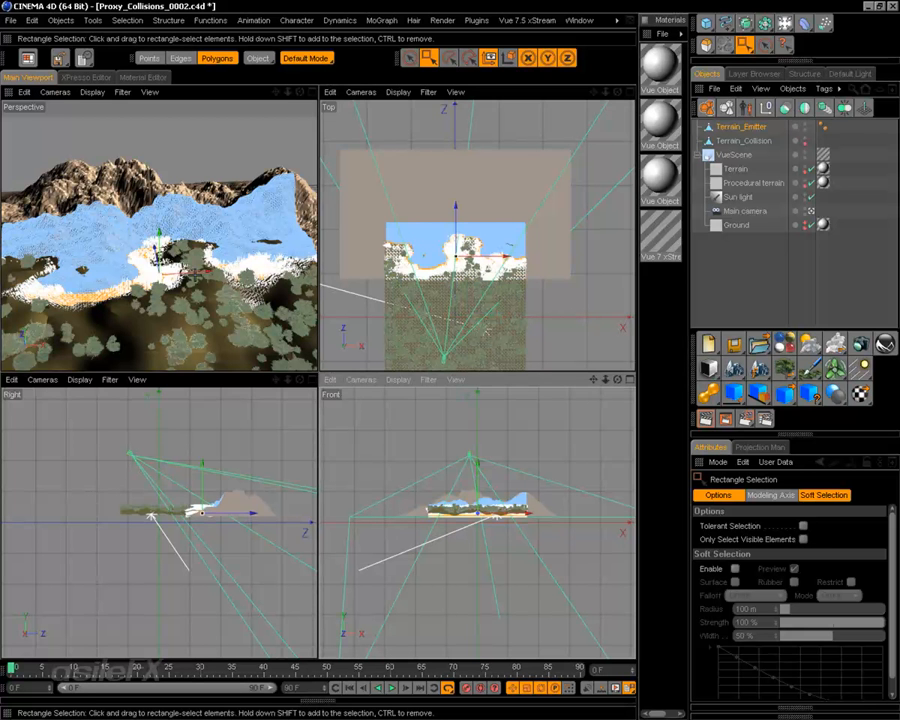
key(Delete)
key(ctrl+s)
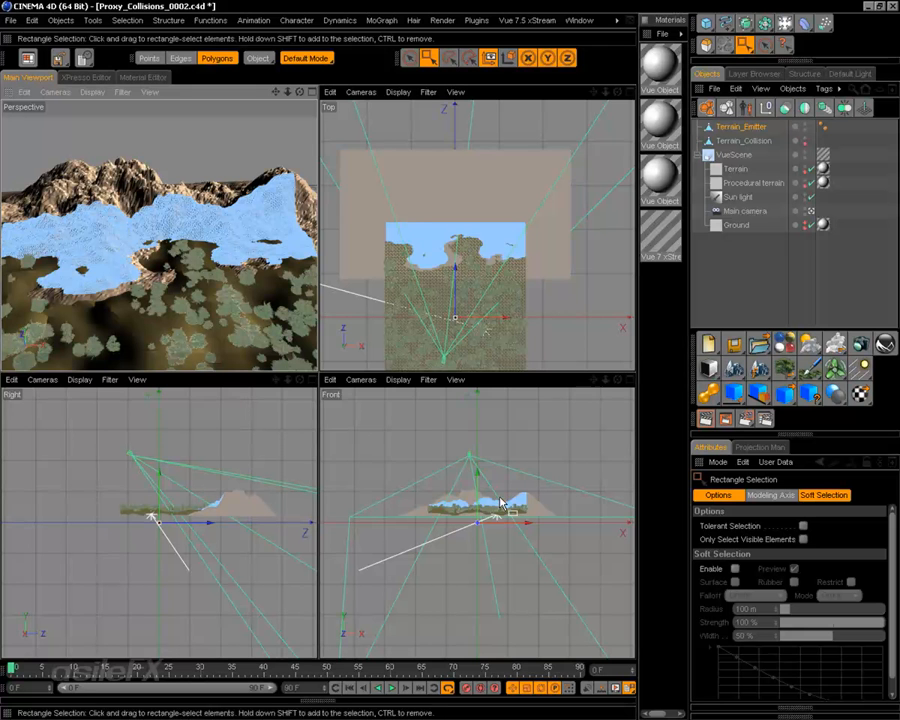
drag(474, 506, 364, 537)
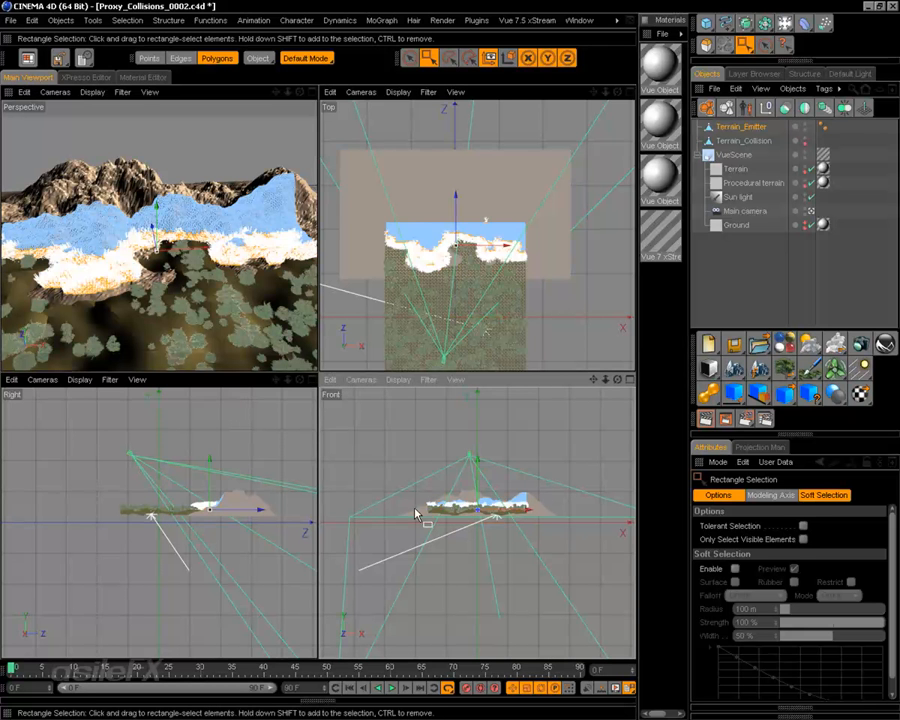
key(Delete)
drag(372, 212, 408, 247)
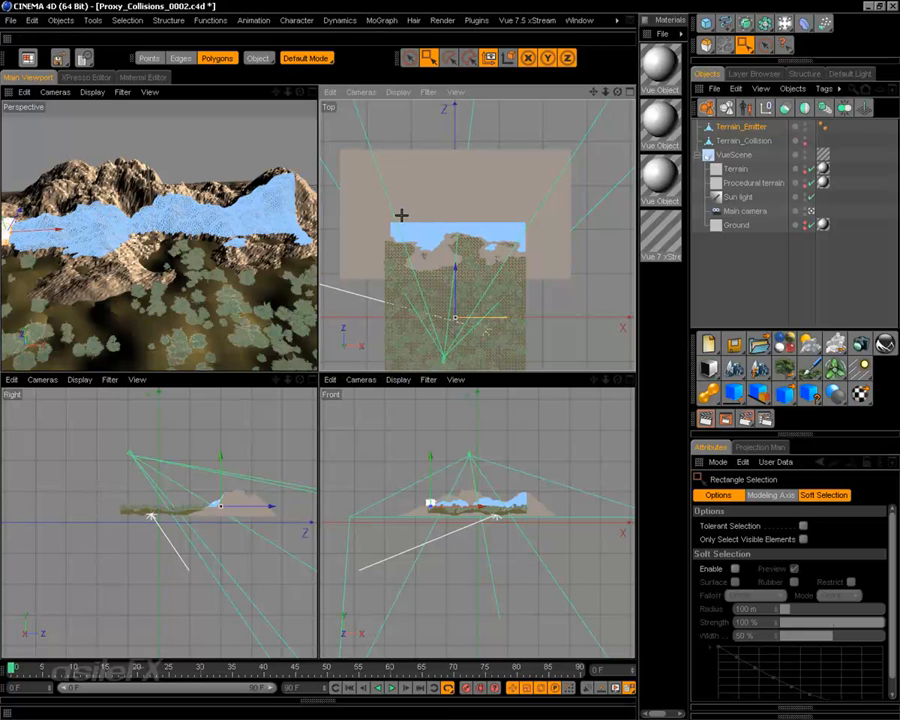
key(Delete)
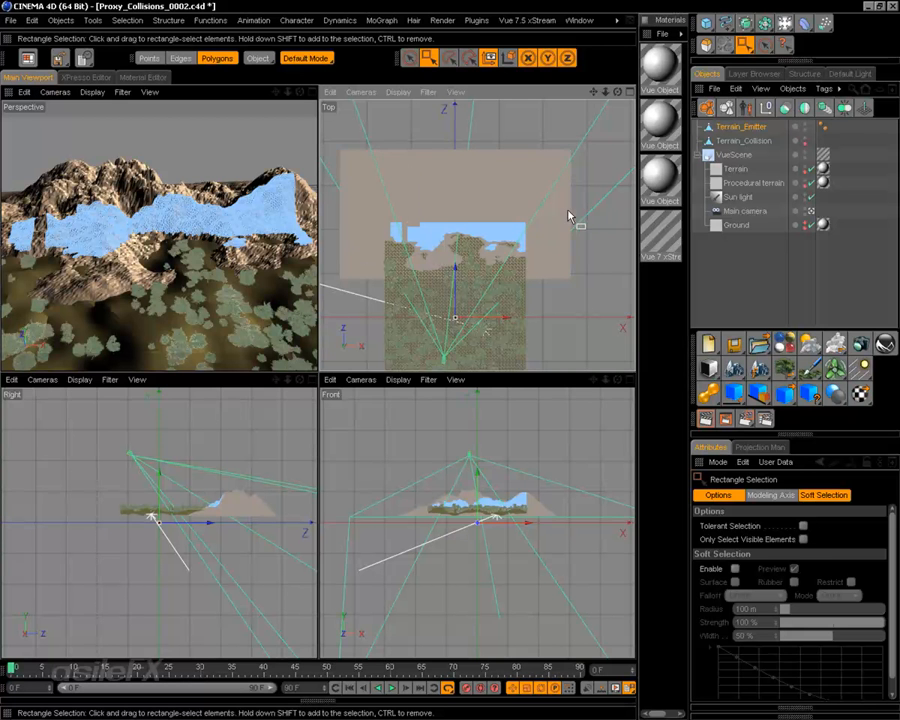
- Use Live Selection to erase irregular streaks of polygons from the rear part of Terrain_Emitter in the top view
scroll(567, 214, up, 4)
alt+middle_drag(478, 259, 509, 233)
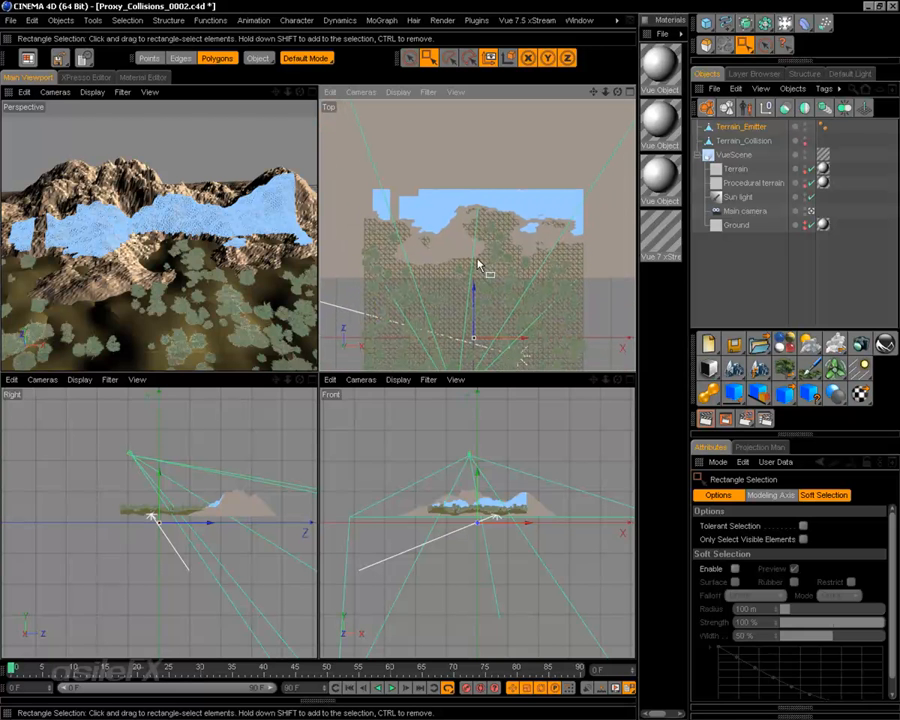
click(410, 57)
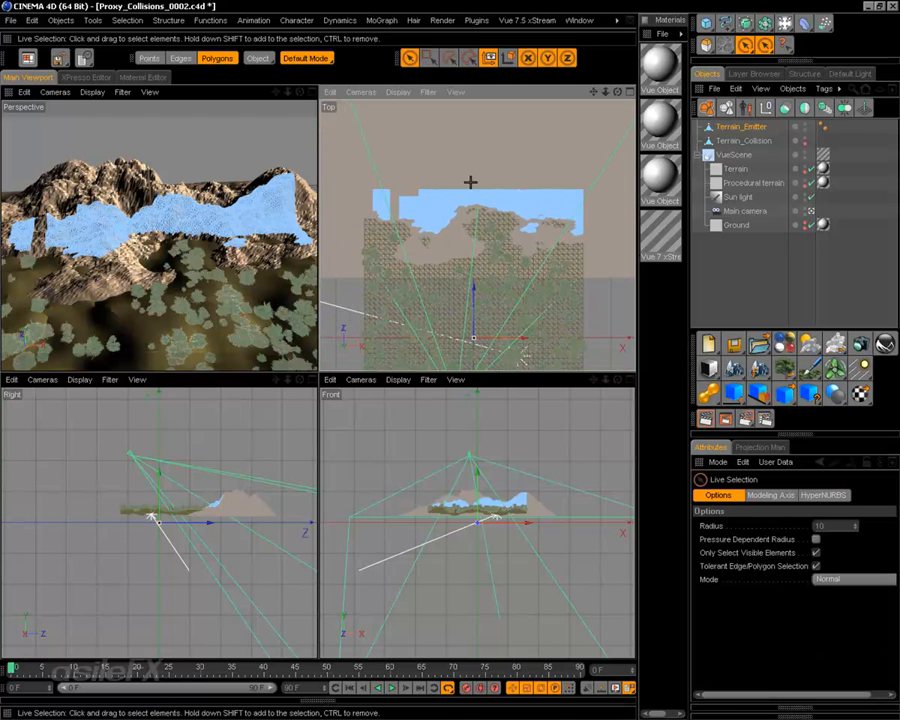
mouse_move(500, 173)
mouse_down()
mouse_move(554, 169)
mouse_move(526, 195)
mouse_move(554, 183)
mouse_move(534, 179)
mouse_move(529, 152)
mouse_up()
key(Delete)
mouse_move(452, 186)
mouse_down()
mouse_move(468, 195)
mouse_move(430, 187)
mouse_up()
key(Delete)
- Turn off Only Select Visible Elements for Live Selection and delete connecting polygons to split Terrain_Emitter into separate patches
click(522, 197)
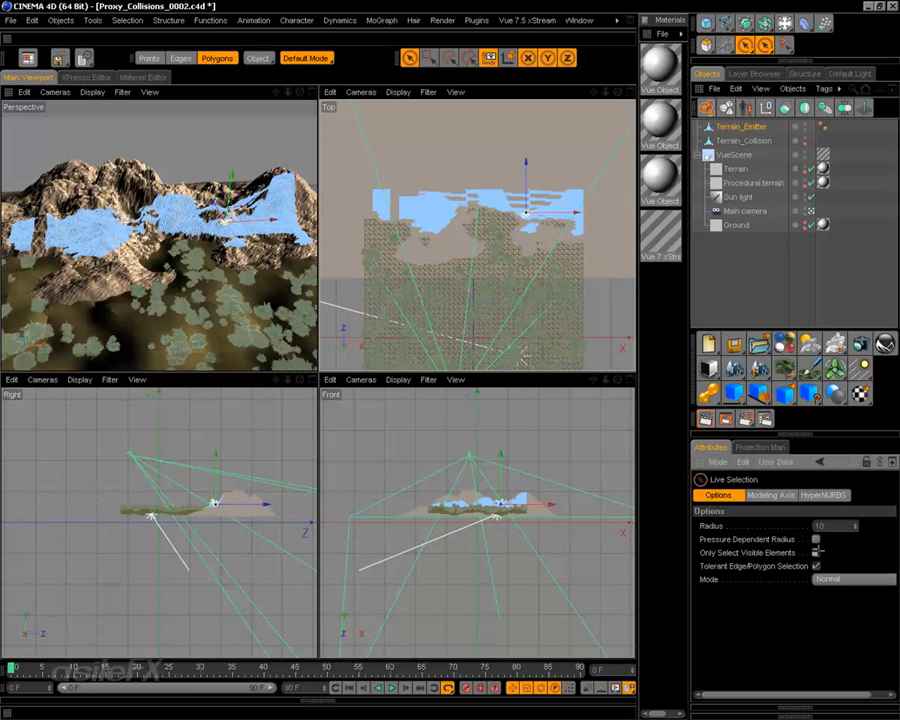
mouse_move(506, 206)
mouse_down()
mouse_move(542, 191)
mouse_move(426, 197)
mouse_move(438, 187)
mouse_move(406, 195)
mouse_move(406, 212)
mouse_move(444, 226)
mouse_move(467, 202)
mouse_up()
click(538, 173)
key(Delete)
key(Delete)
key(Delete)
key(Delete)
- Delete the straight outer edges of the Terrain_Emitter patches in the top view to give them irregular outlines
mouse_move(566, 189)
mouse_down()
mouse_move(582, 190)
mouse_move(583, 241)
mouse_up()
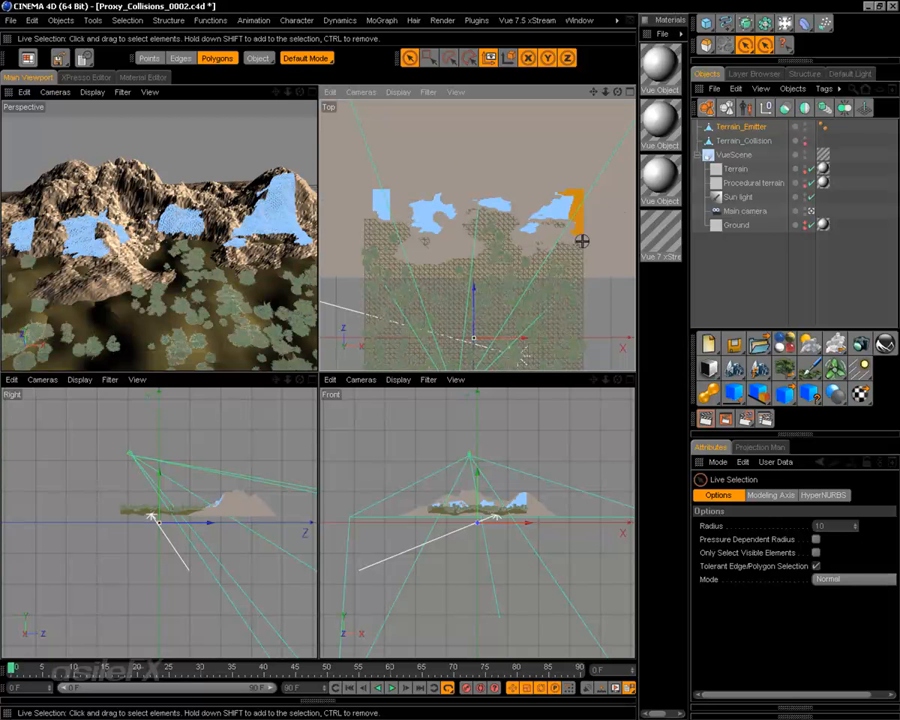
key(Delete)
drag(376, 191, 354, 215)
key(Delete)
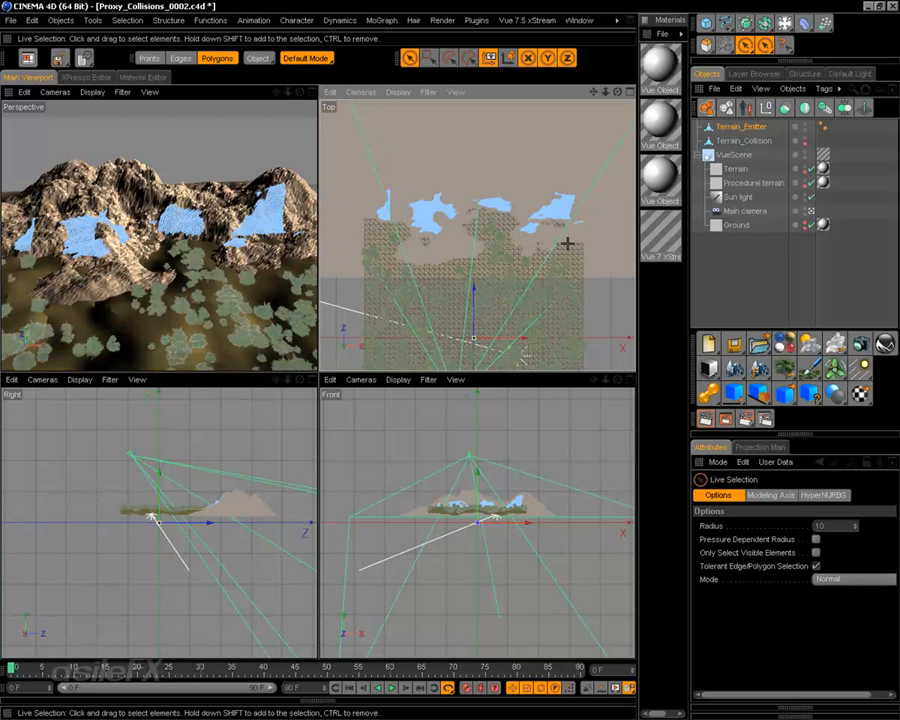
drag(571, 189, 565, 202)
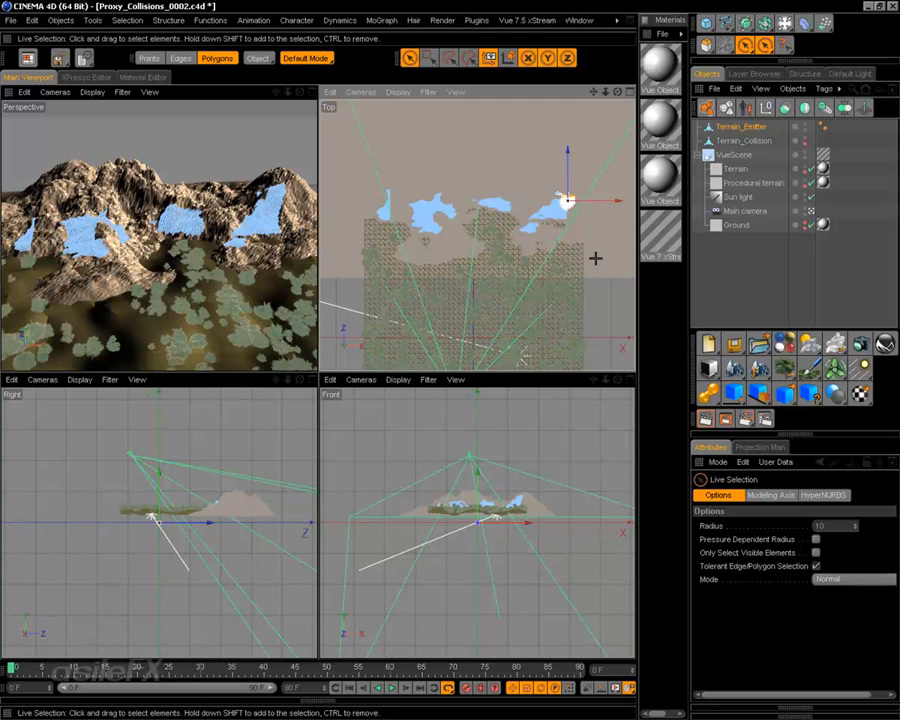
key(Delete)
drag(468, 189, 508, 189)
key(Delete)
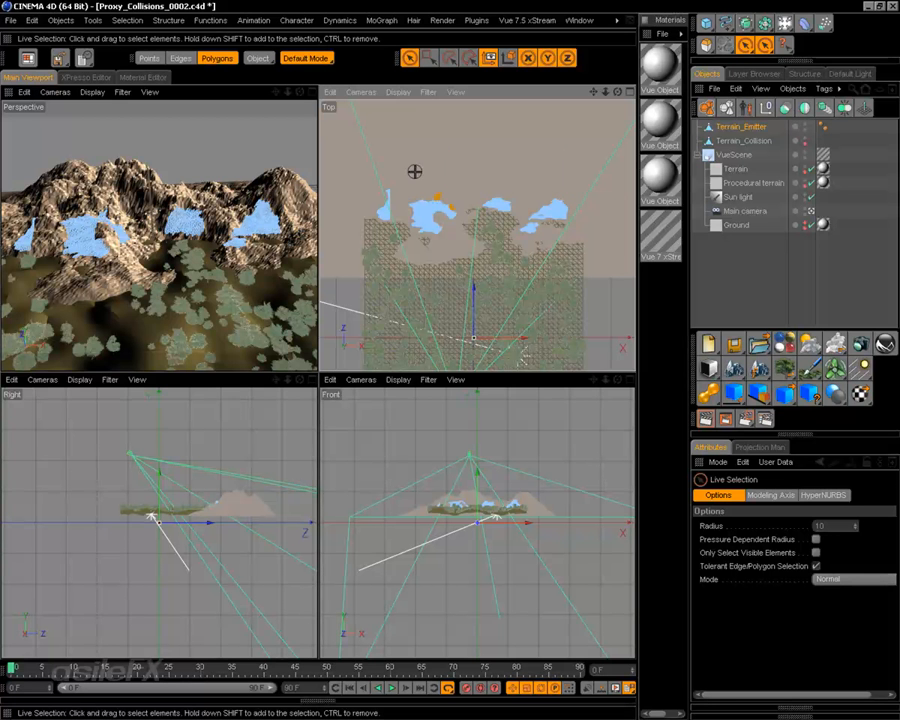
- Cut holes in the large left-centre patch and the middle patch of Terrain_Emitter in the perspective view
mouse_move(108, 238)
alt+mouse_down()
mouse_move(180, 262)
mouse_move(100, 240)
mouse_move(113, 241)
alt+mouse_up()
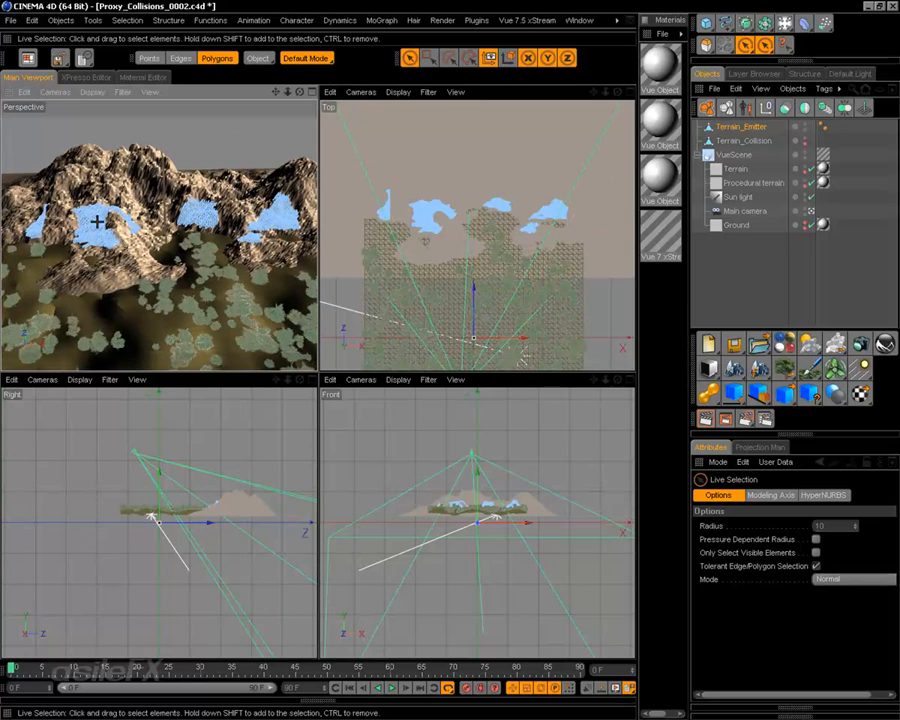
middle_click(167, 213)
scroll(141, 358, up, 3)
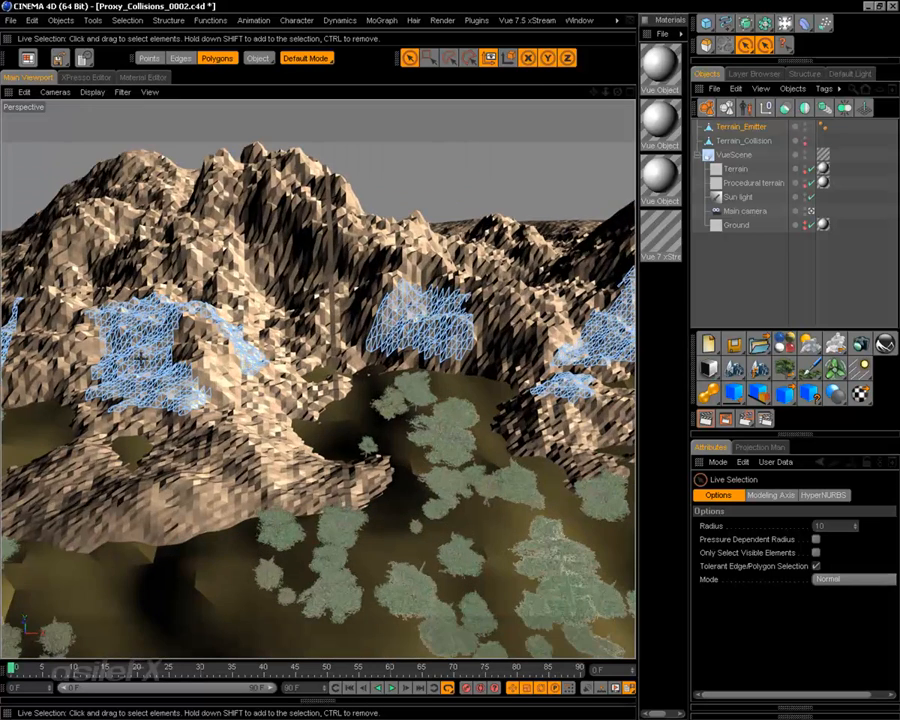
click(145, 345)
key(Delete)
click(427, 311)
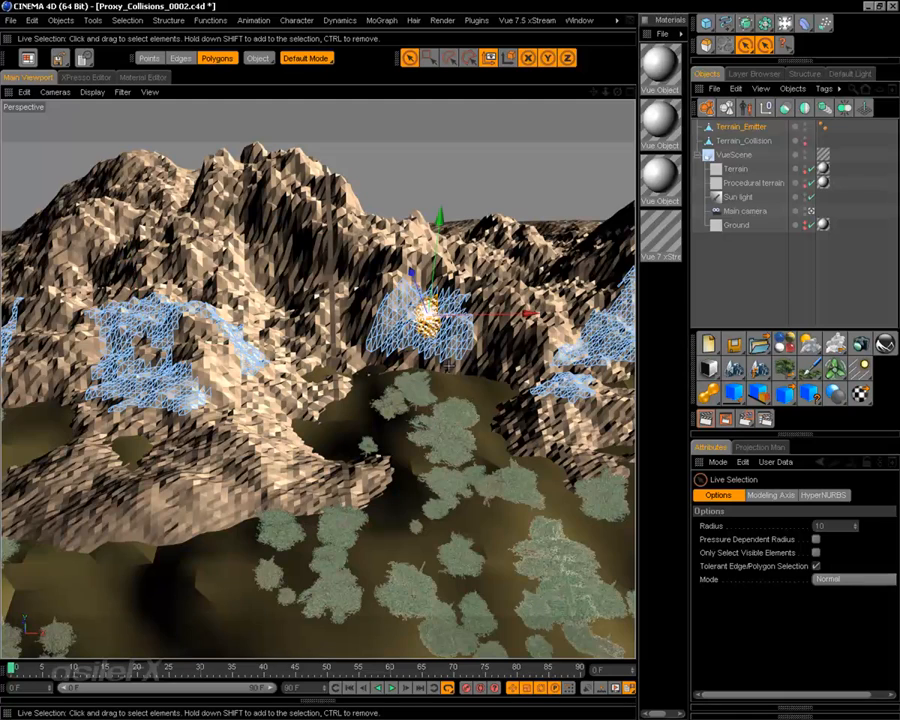
key(Delete)
- Remove polygons from inside the right-hand Terrain_Emitter patch and from the centre and lower edge of the far-left patch
alt+drag(475, 402, 279, 415)
drag(502, 320, 520, 360)
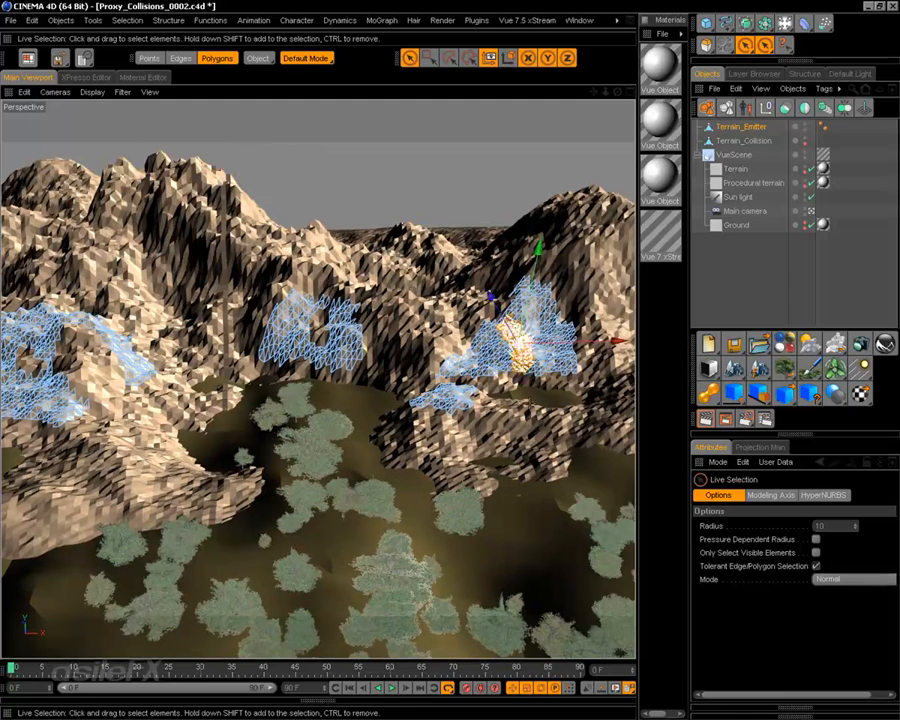
key(Delete)
alt+drag(248, 411, 460, 411)
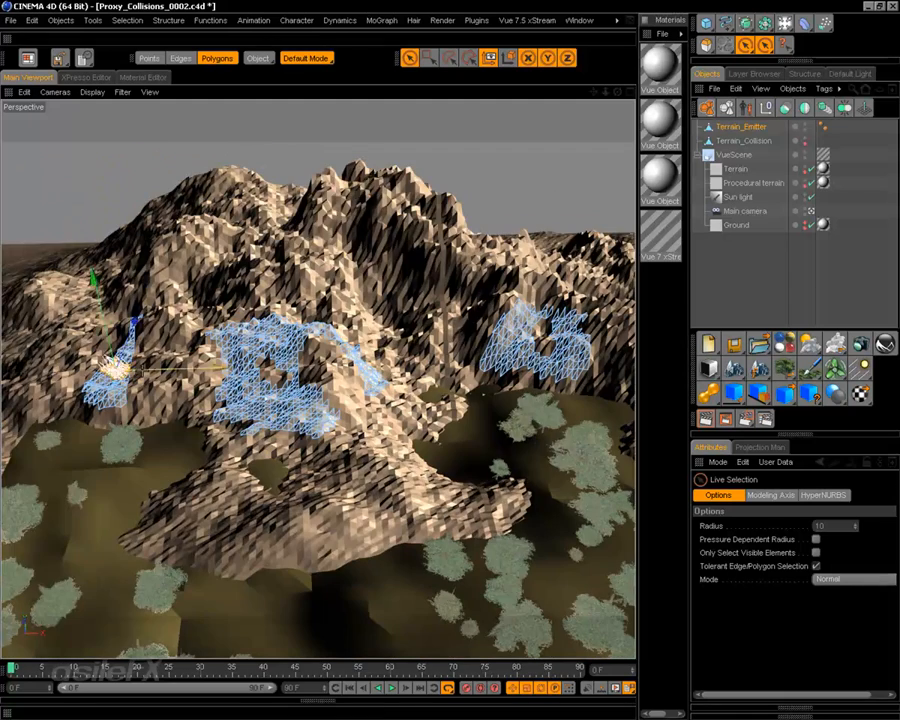
click(92, 91)
click(143, 333)
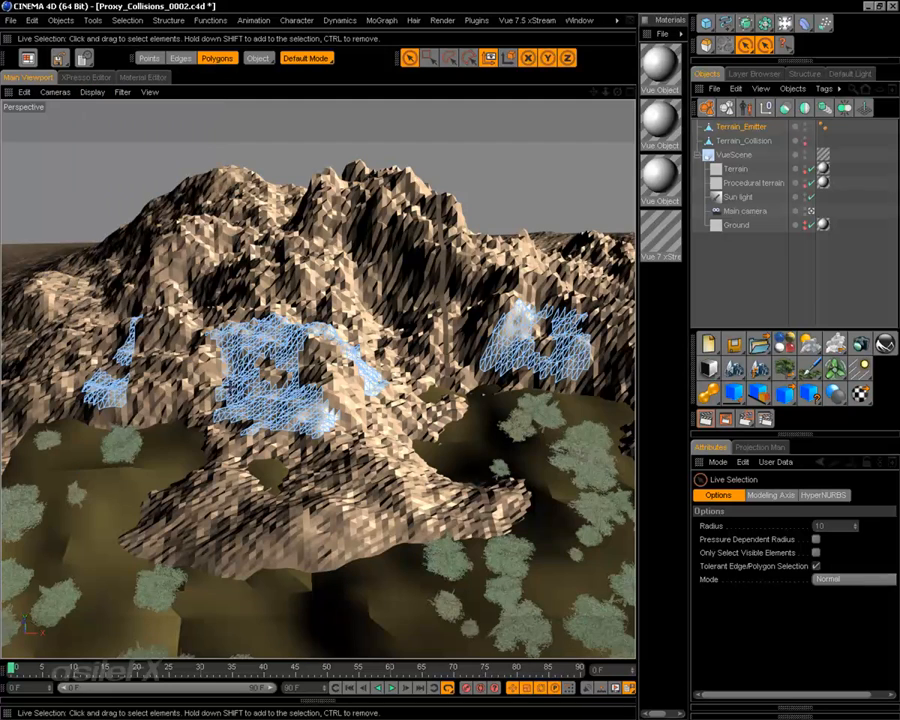
alt+middle_drag(137, 433, 214, 437)
drag(166, 390, 176, 411)
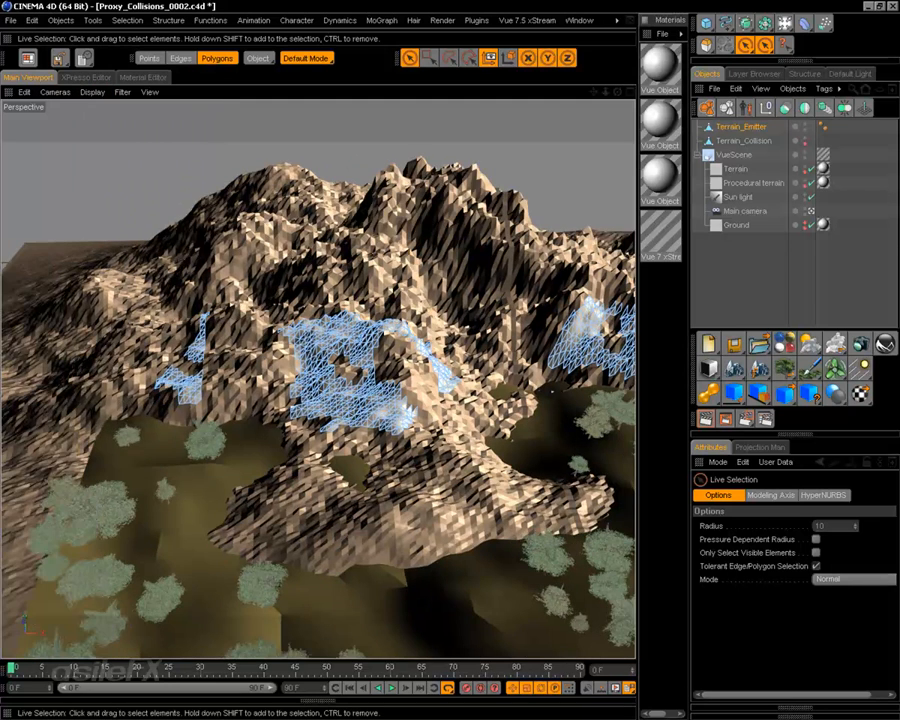
- Cut gaps into the right-hand Terrain_Emitter patches and the upper part of the middle patch
mouse_move(540, 410)
alt+middle_down()
mouse_move(270, 408)
mouse_move(190, 396)
alt+middle_up()
key(Delete)
mouse_move(506, 313)
mouse_down()
mouse_move(510, 300)
mouse_move(506, 333)
mouse_up()
key(Delete)
click(538, 368)
key(Delete)
drag(248, 328, 272, 306)
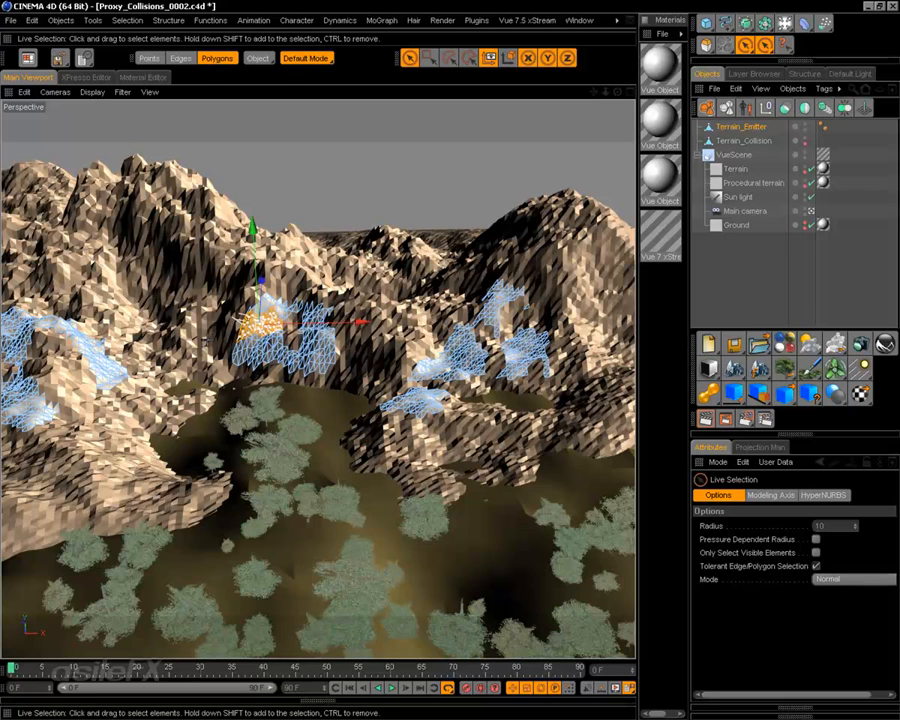
key(Delete)
- Remove more polygons from inside the large left patch and the right part of the middle patch of Terrain_Emitter
alt+right_drag(455, 457, 415, 470)
alt+drag(415, 465, 312, 477)
drag(203, 343, 191, 370)
key(Delete)
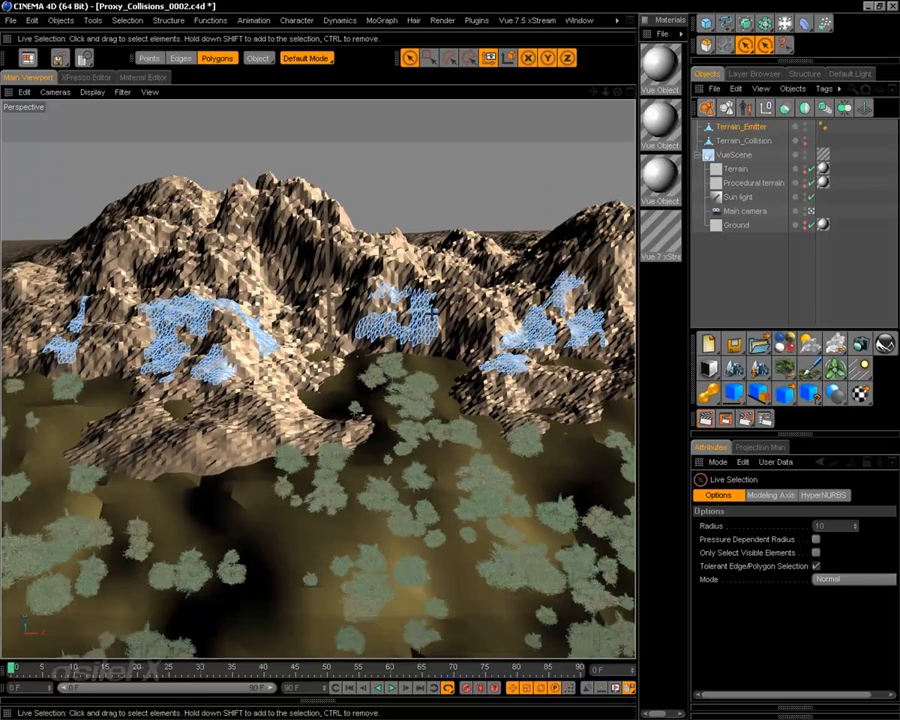
drag(431, 316, 427, 332)
key(Delete)
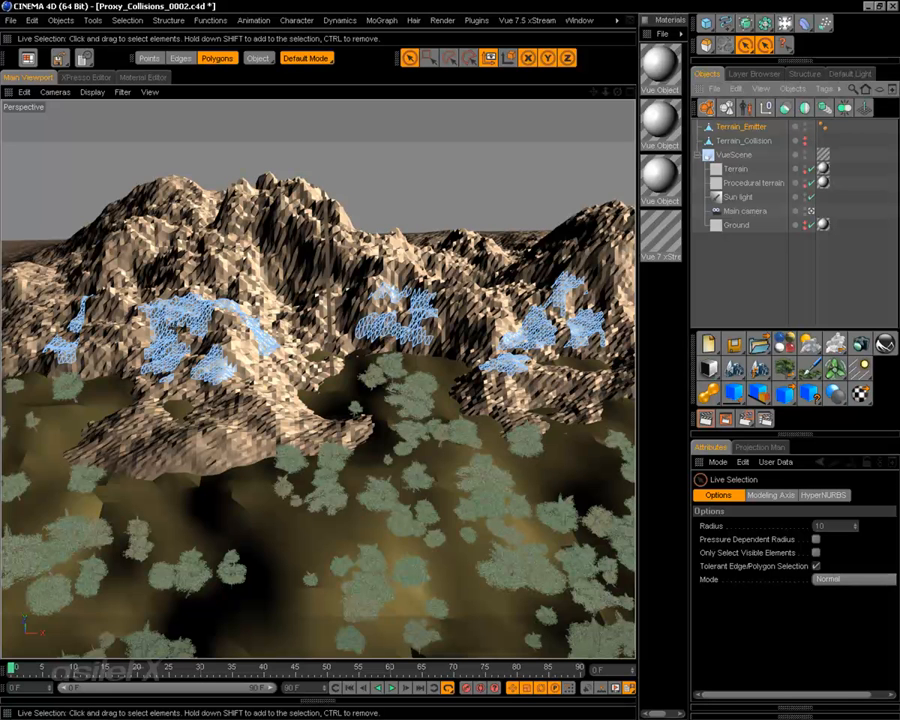
drag(172, 328, 212, 372)
key(Delete)
- Delete polygons near the top of Terrain_Emitter's large left patch and along the lower and inner parts of the middle and right-hand patches
mouse_move(214, 370)
alt+middle_down()
mouse_move(222, 366)
mouse_move(215, 348)
alt+middle_up()
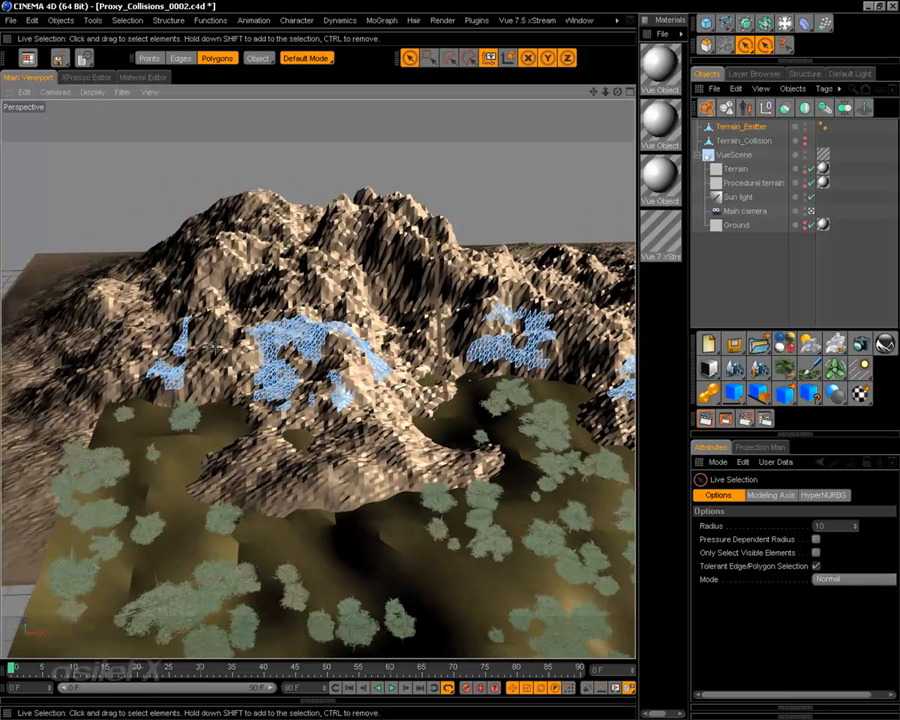
alt+right_drag(215, 348, 239, 356)
drag(274, 336, 298, 322)
key(Delete)
mouse_move(407, 420)
alt+mouse_down()
mouse_move(378, 412)
mouse_move(400, 424)
alt+mouse_up()
alt+middle_drag(519, 465, 160, 385)
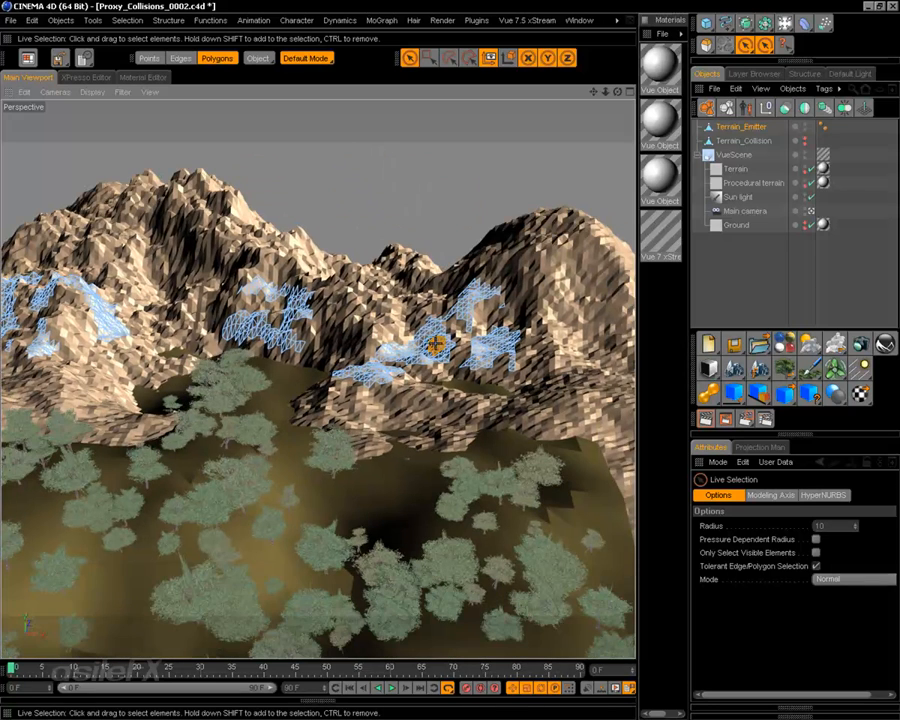
key(Delete)
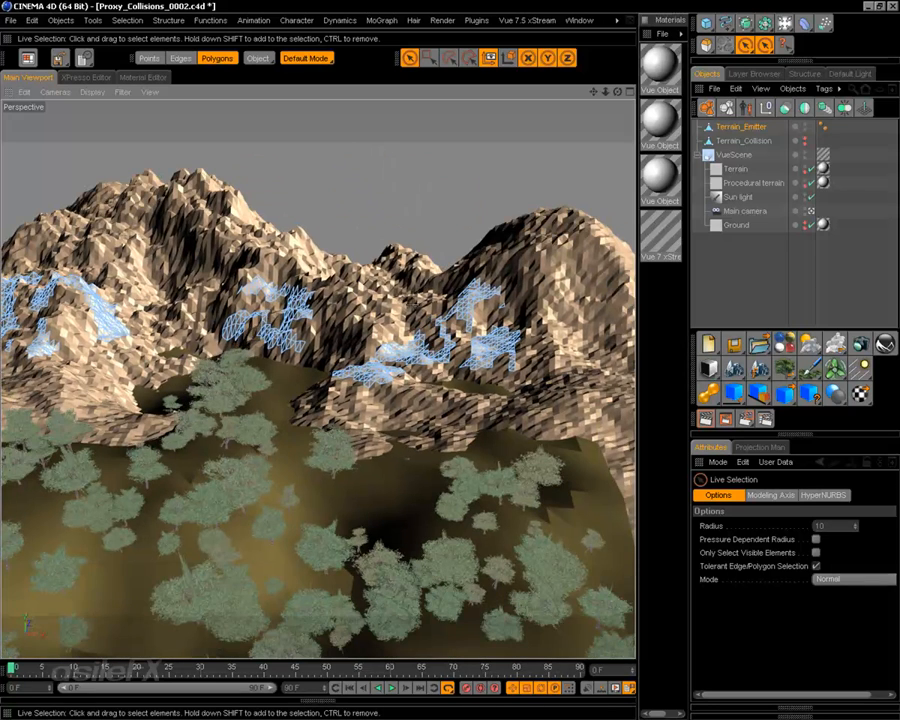
- Break up Terrain_Emitter's large left patch into separate smaller pieces and thin the edge of the right-hand patch
alt+drag(235, 438, 372, 333)
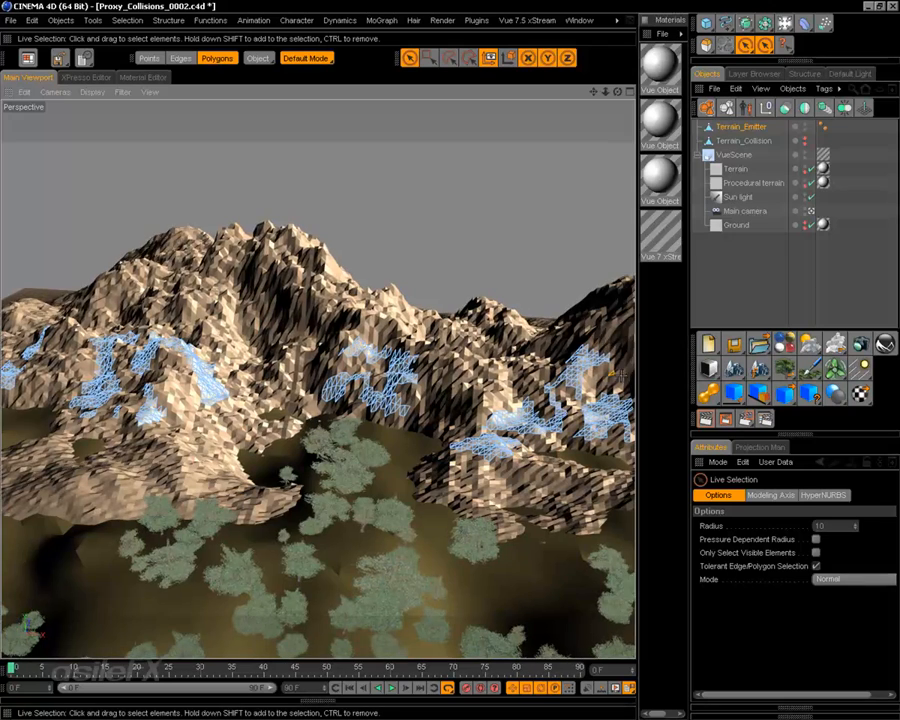
alt+middle_drag(490, 367, 382, 296)
alt+middle_drag(115, 275, 384, 346)
mouse_move(222, 374)
ctrl+mouse_down()
mouse_move(232, 383)
mouse_move(212, 382)
ctrl+mouse_up()
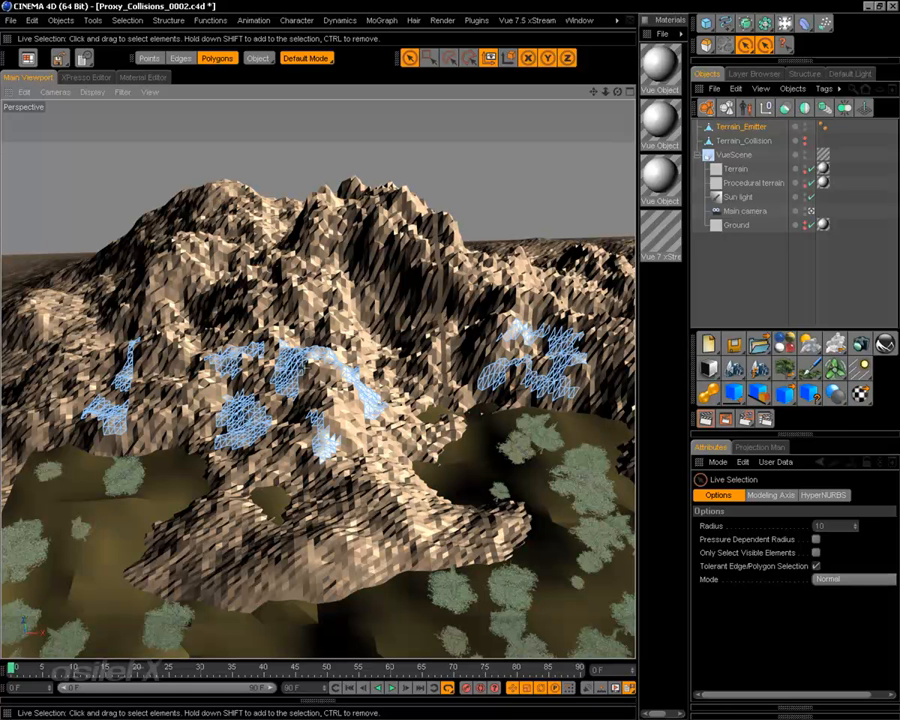
- Select polygons on every Terrain_Emitter patch and extend the selection to all connected polygons
mouse_move(108, 365)
mouse_down()
mouse_move(125, 400)
mouse_move(230, 390)
mouse_move(325, 440)
mouse_move(345, 395)
mouse_move(472, 388)
mouse_up()
alt+middle_drag(480, 412, 180, 452)
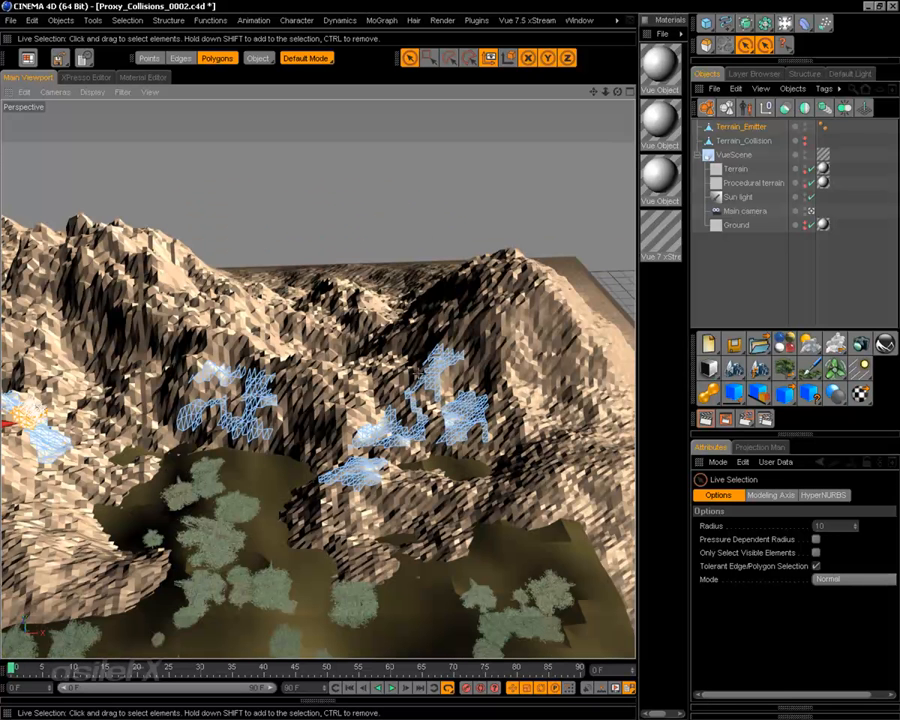
mouse_move(222, 366)
shift+mouse_down()
mouse_move(248, 380)
mouse_move(250, 410)
mouse_move(375, 440)
mouse_move(427, 349)
shift+mouse_up()
click(168, 20)
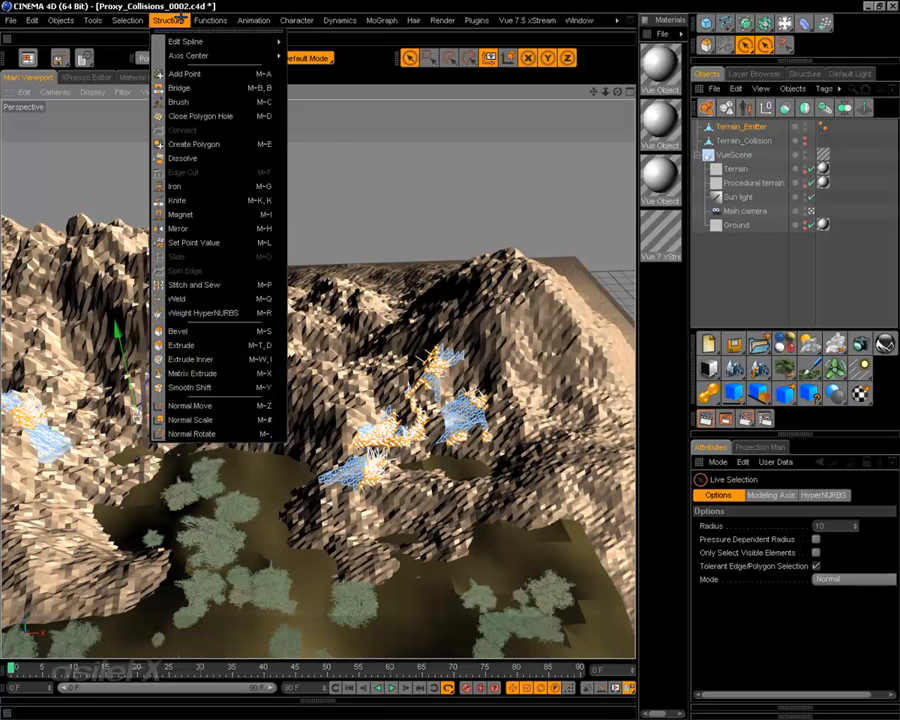
mouse_move(127, 20)
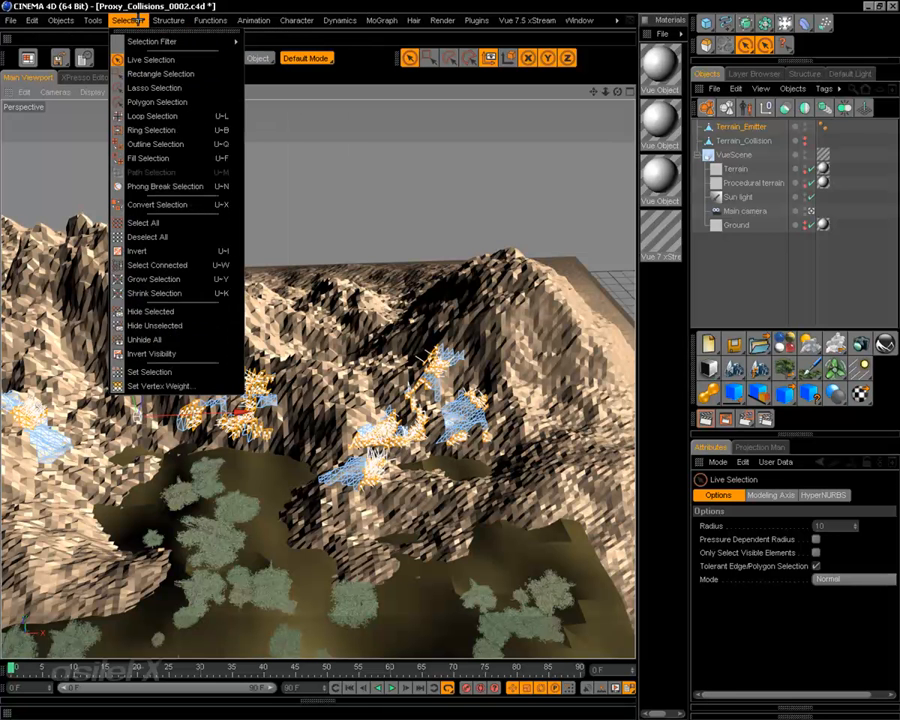
click(201, 265)
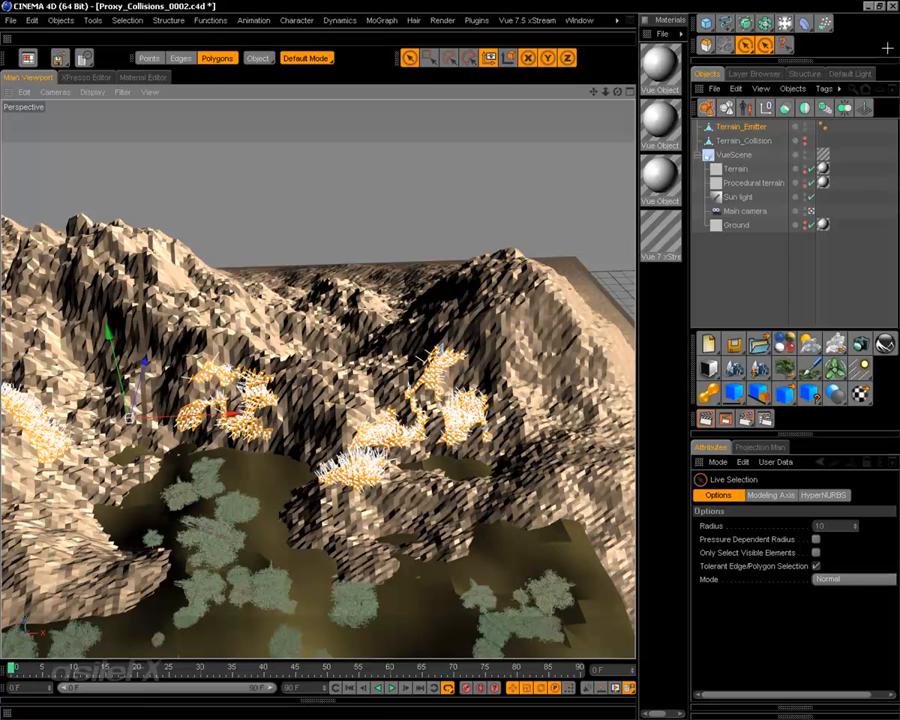
- Convert the Terrain_Emitter selection from polygons to points
click(787, 47)
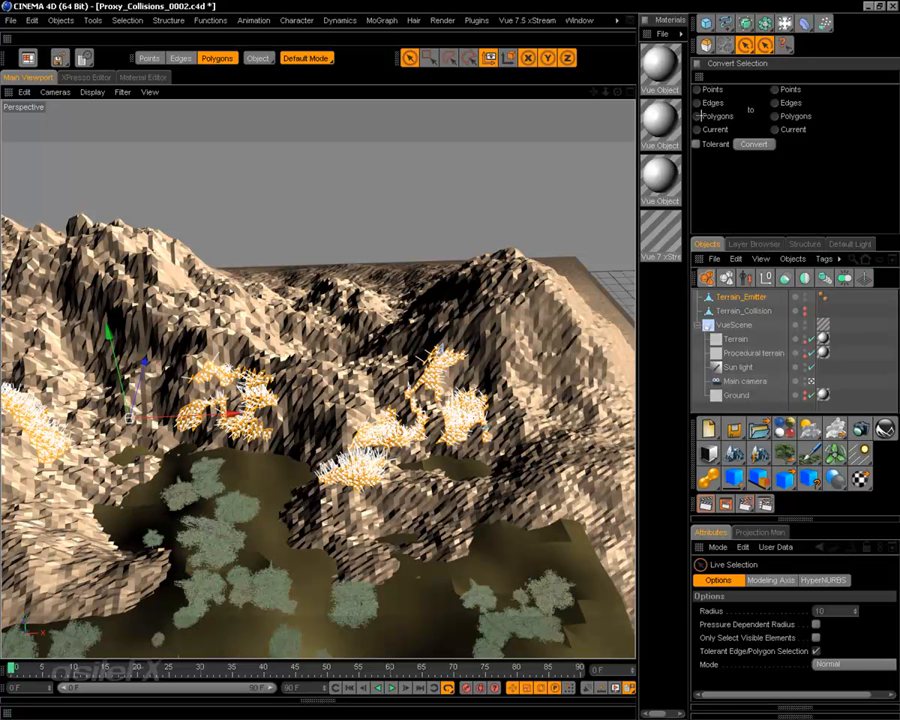
click(698, 116)
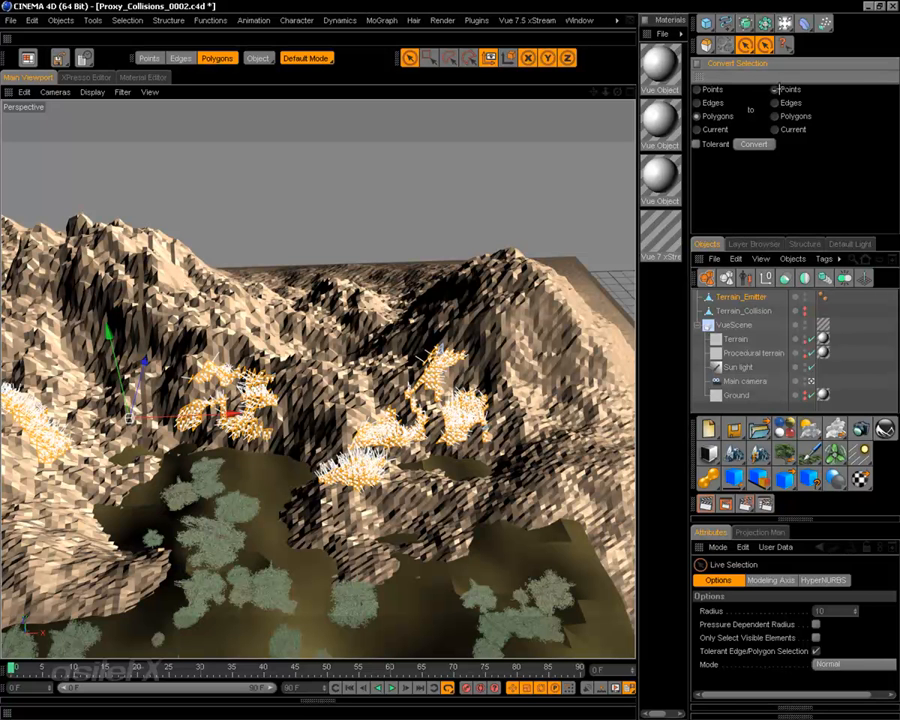
click(753, 144)
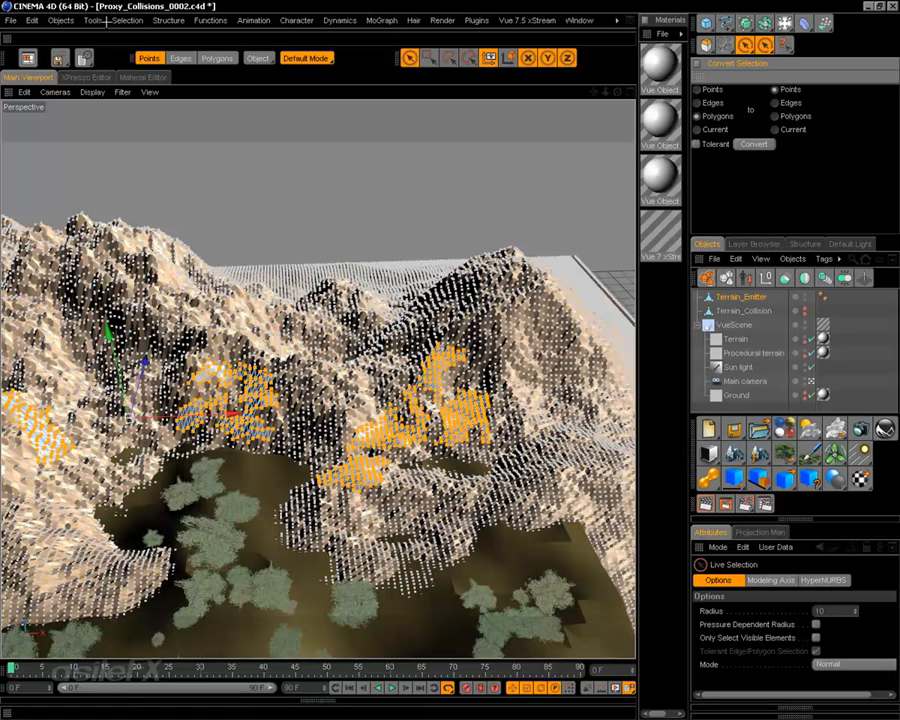
- Invert the point selection, delete the leftover loose points of Terrain_Emitter, and put away the Convert Selection options
click(128, 20)
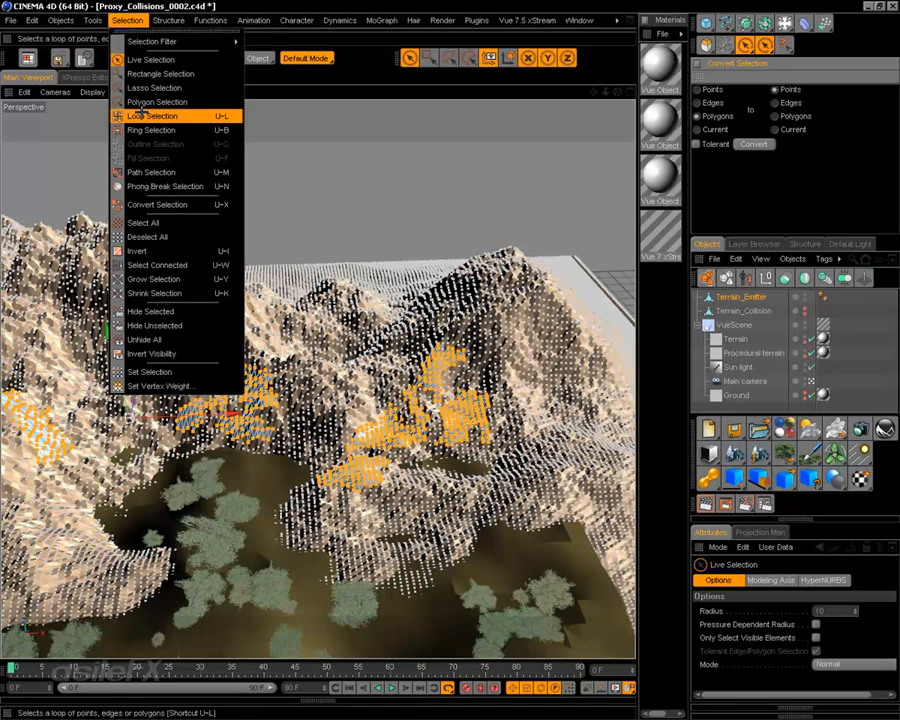
click(118, 251)
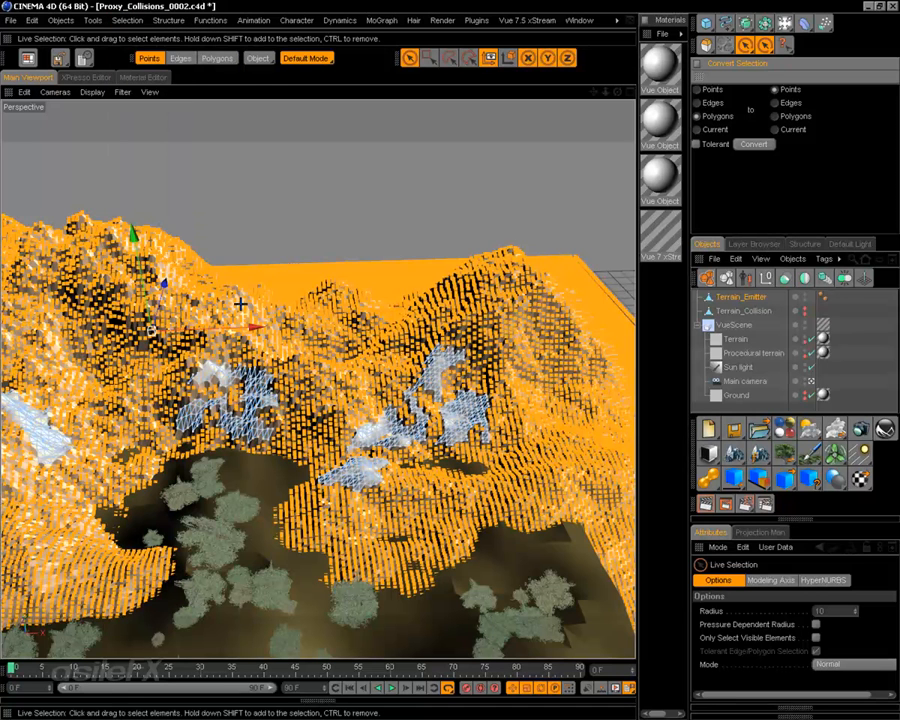
key(Delete)
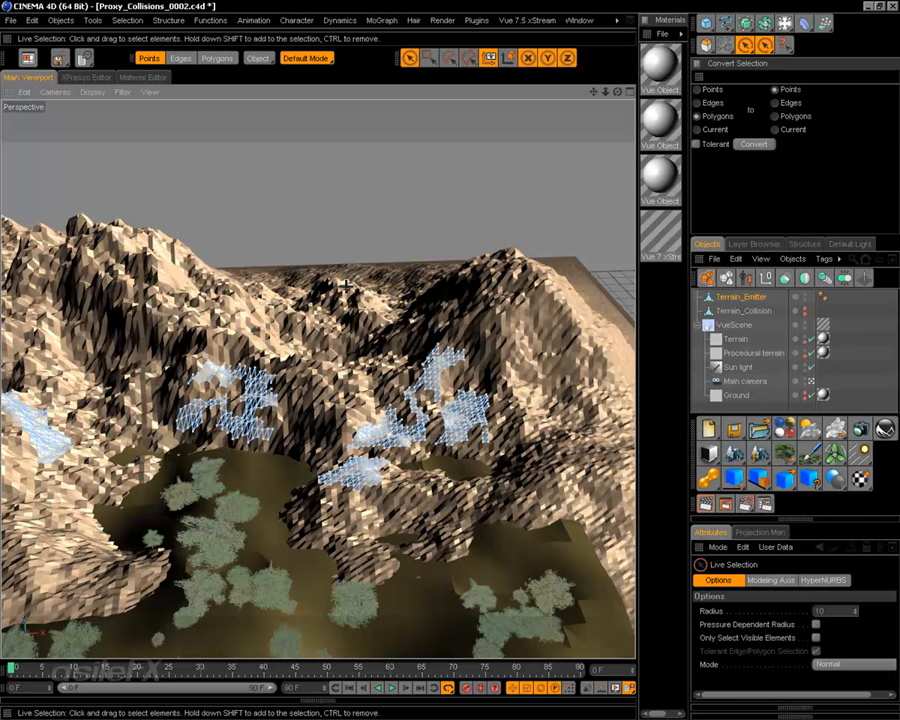
alt+drag(304, 344, 518, 322)
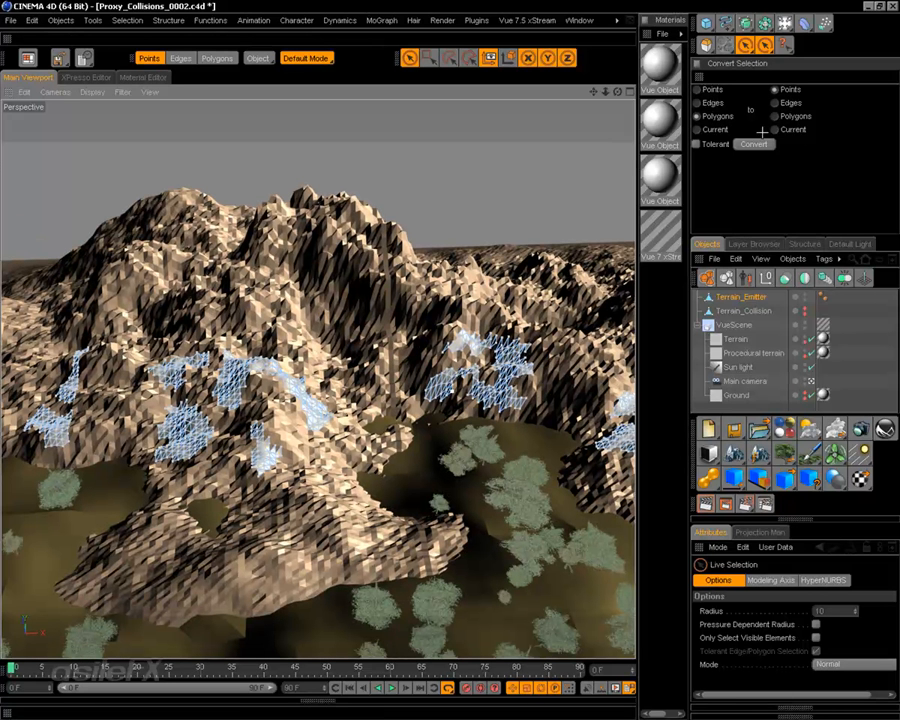
ctrl+click(699, 78)
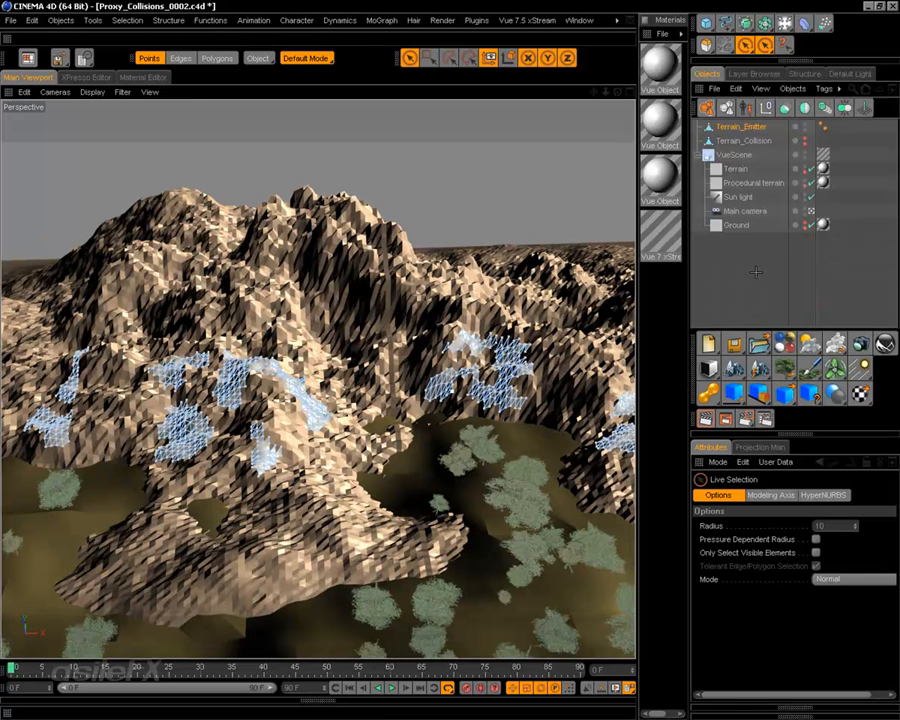
- Turn off Terrain_Emitter's visibility in the renderer and delete its Phong tag
click(751, 263)
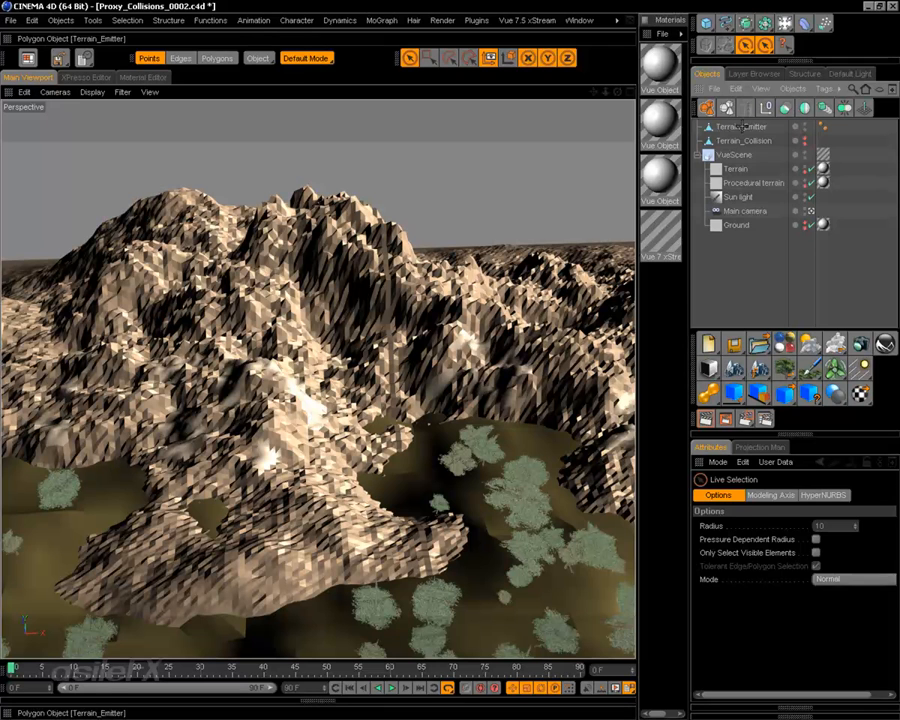
click(806, 127)
click(806, 130)
click(806, 130)
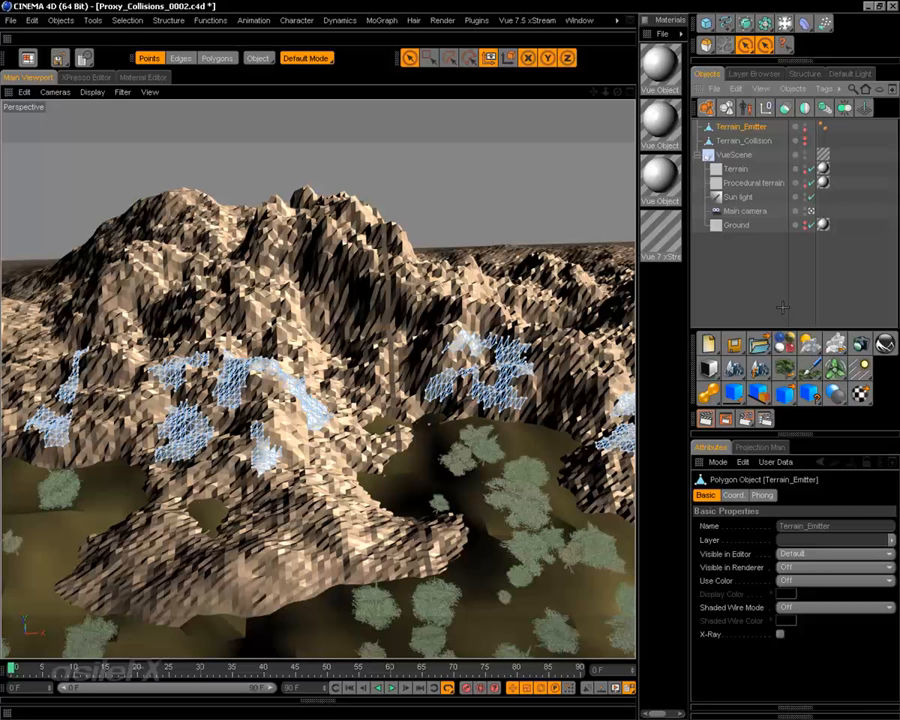
click(823, 127)
key(Delete)
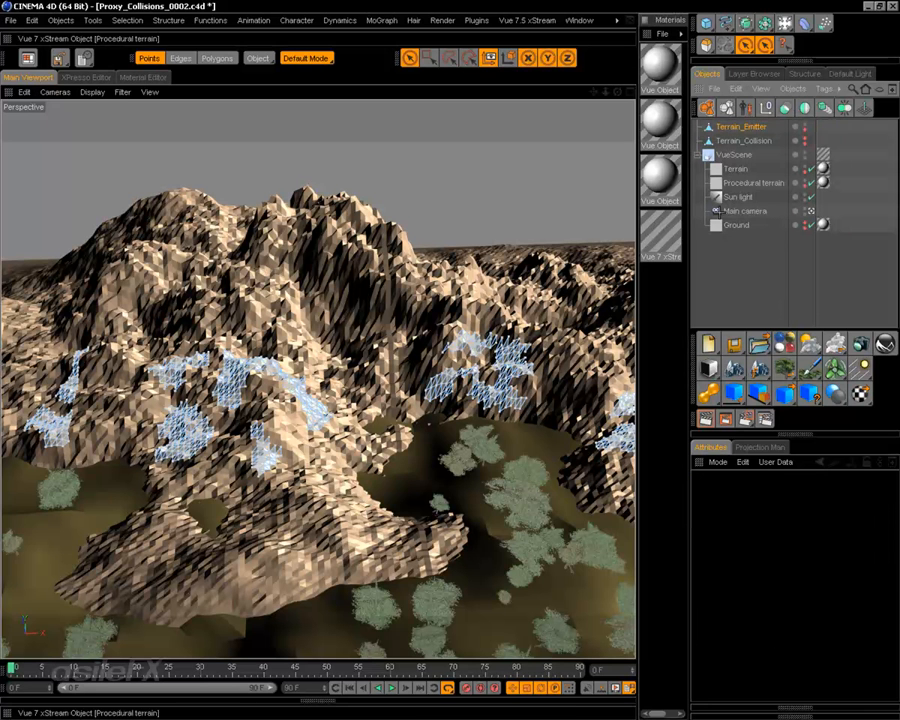
click(746, 257)
alt+right_drag(370, 314, 295, 314)
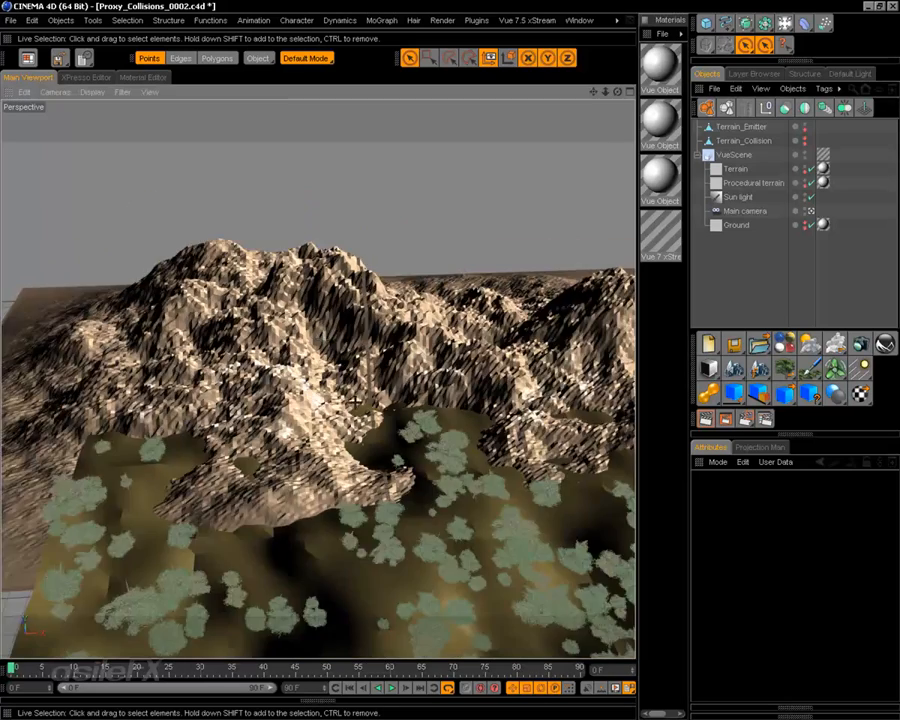
mouse_move(370, 314)
alt+mouse_down()
mouse_move(350, 285)
mouse_move(375, 295)
alt+mouse_up()
alt+drag(441, 494, 426, 530)
alt+right_drag(441, 494, 510, 494)
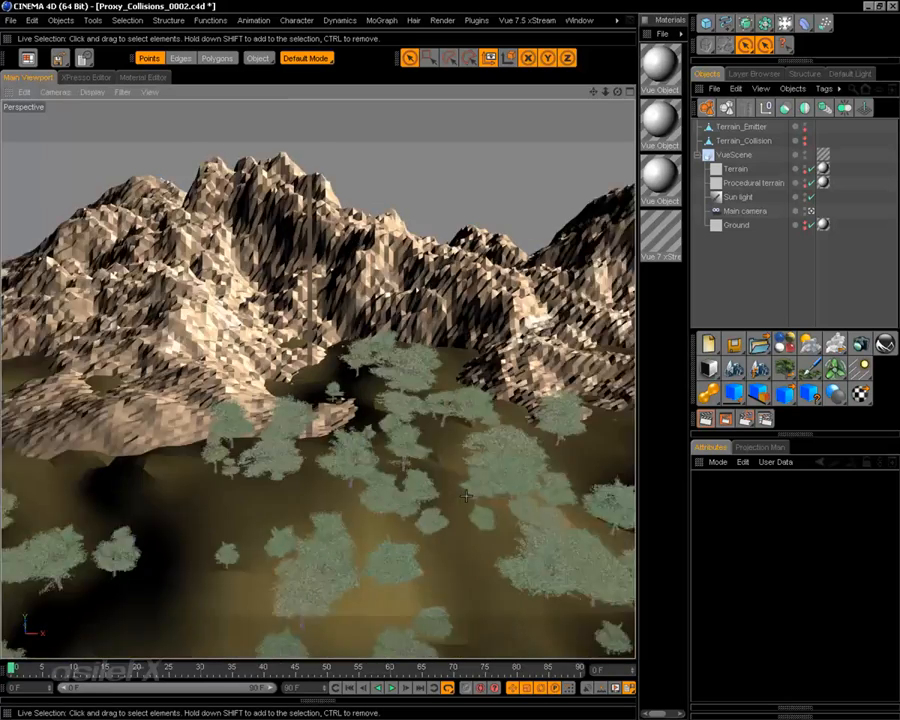
alt+drag(441, 494, 345, 485)
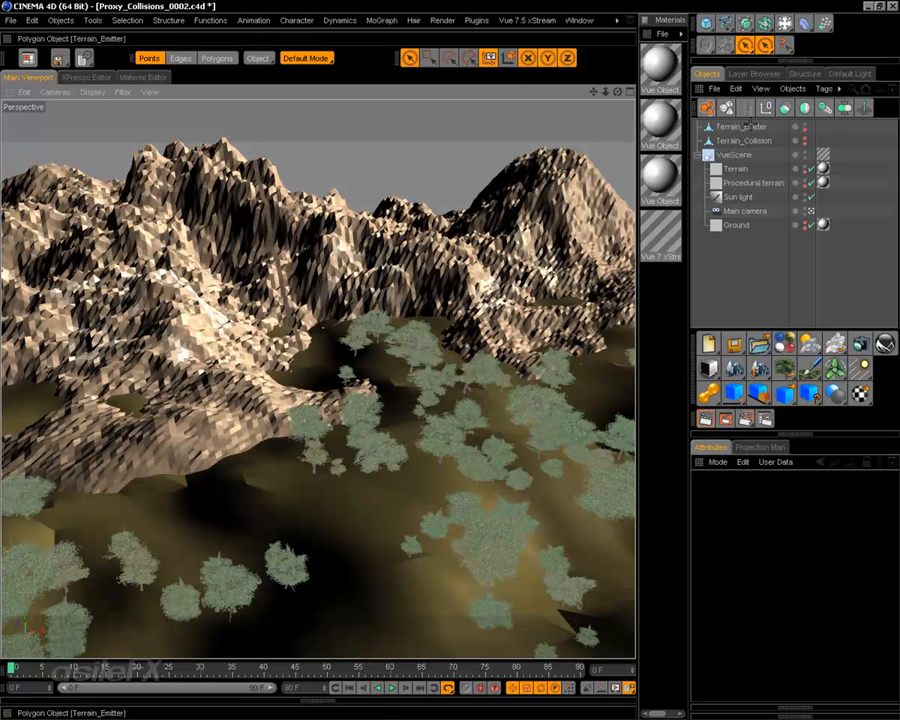
- Load the TP Surface Emitter object preset from the Thinking Particles emitter presets
click(716, 89)
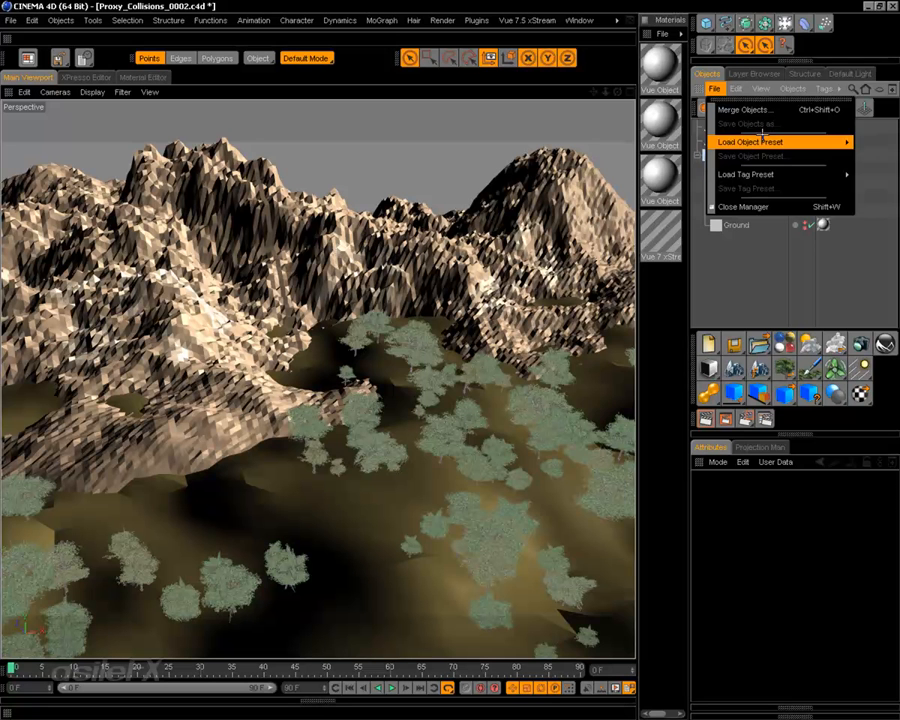
mouse_move(773, 134)
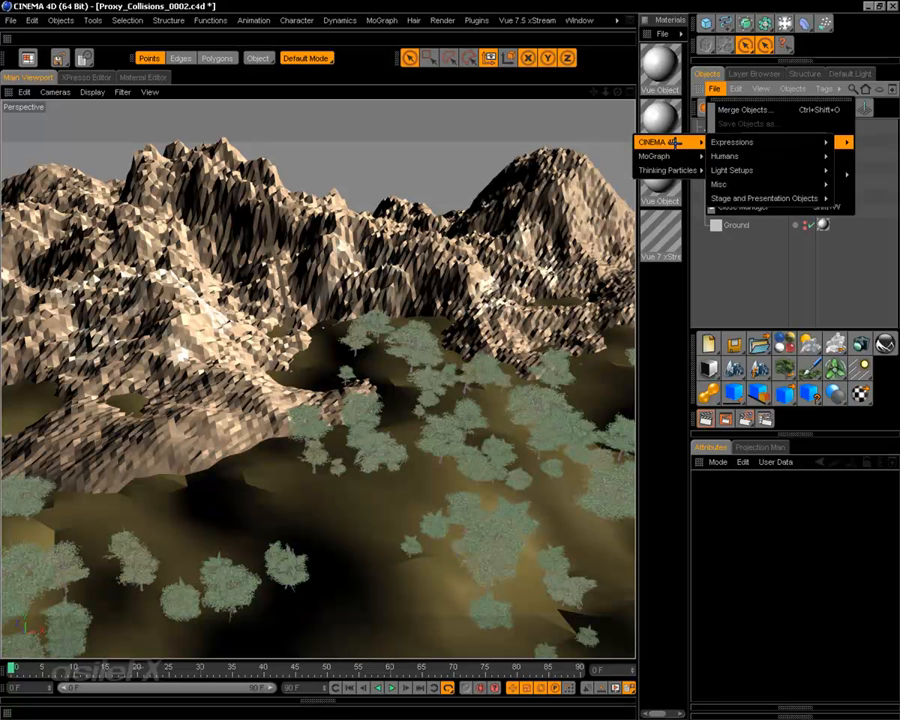
mouse_move(690, 170)
mouse_move(758, 185)
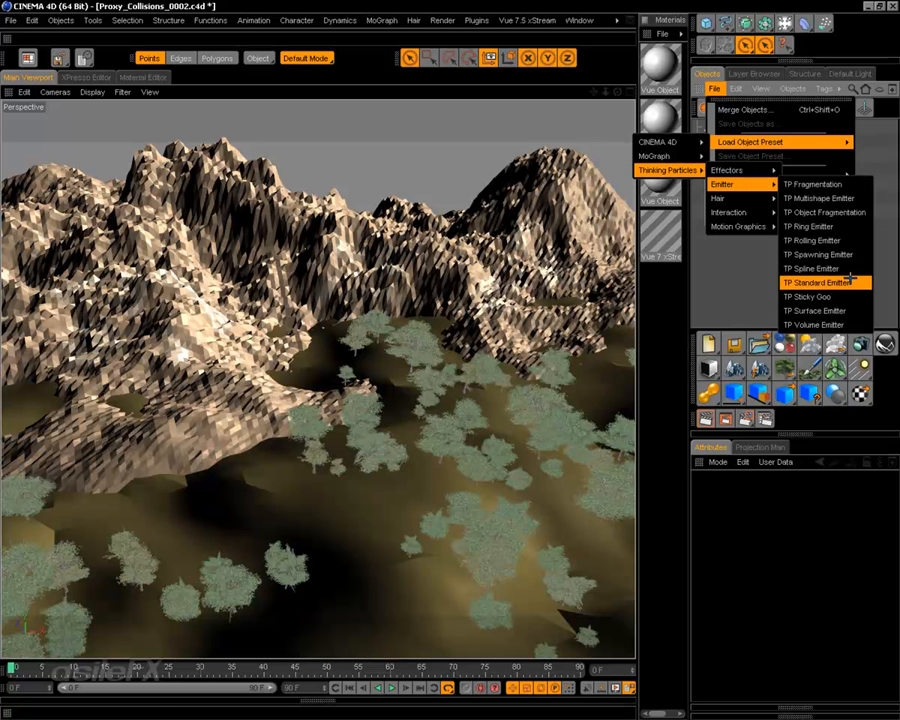
click(838, 310)
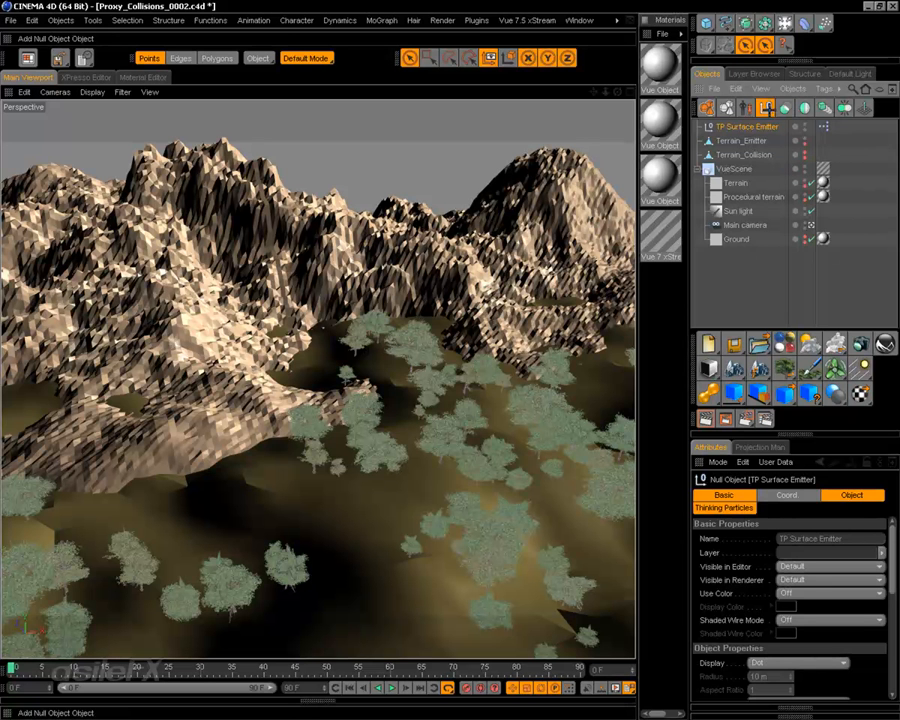
- Add a null object and name it TP_Group_1
click(765, 108)
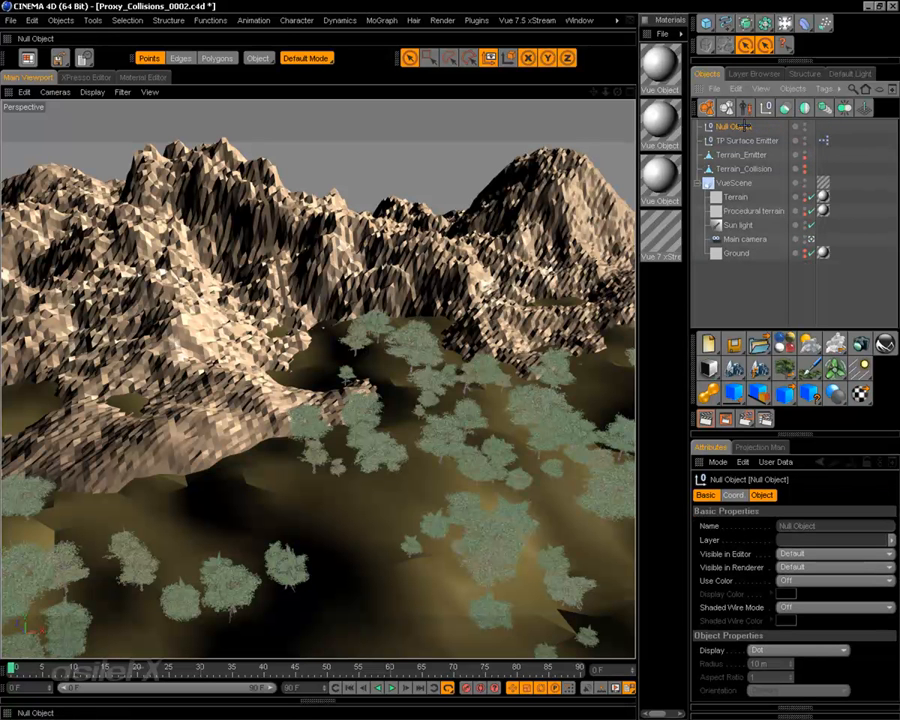
double_click(737, 127)
text(TP_GROUP_1)
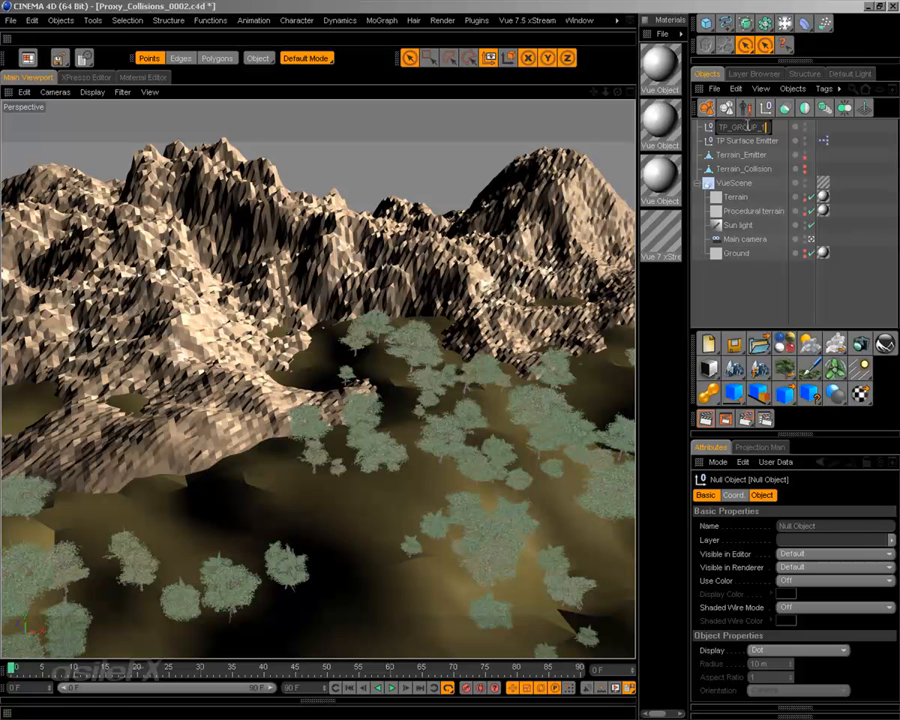
click(756, 127)
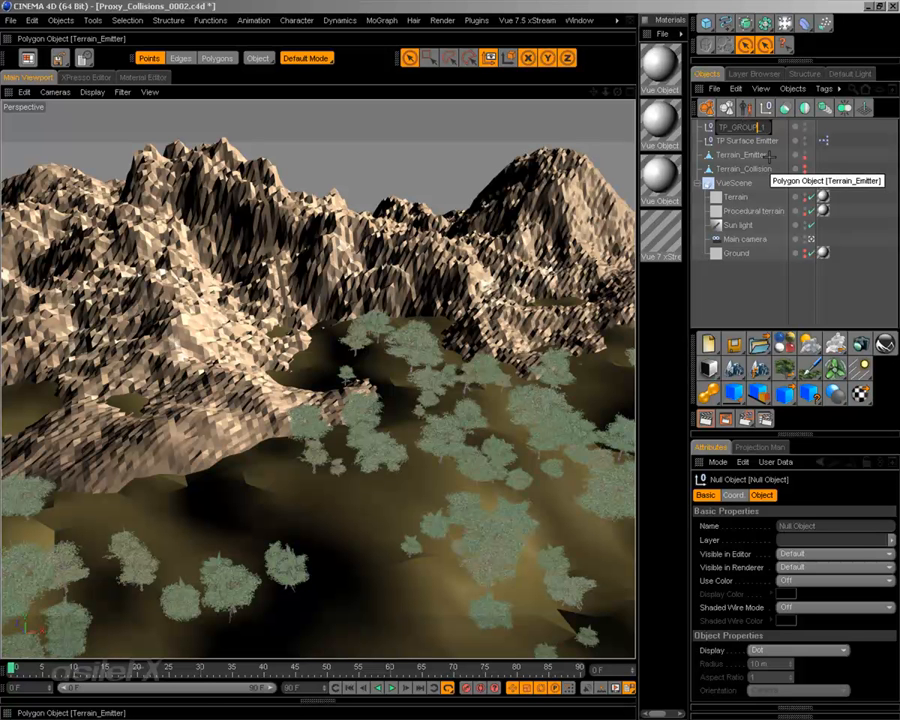
text(gr)
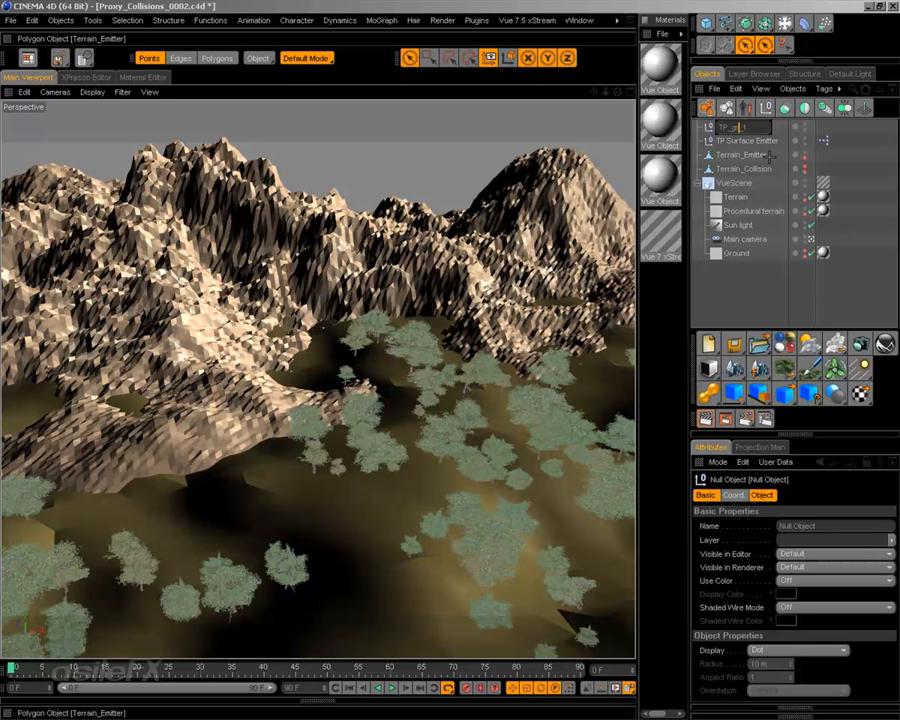
text(oup_1)
key(Return)
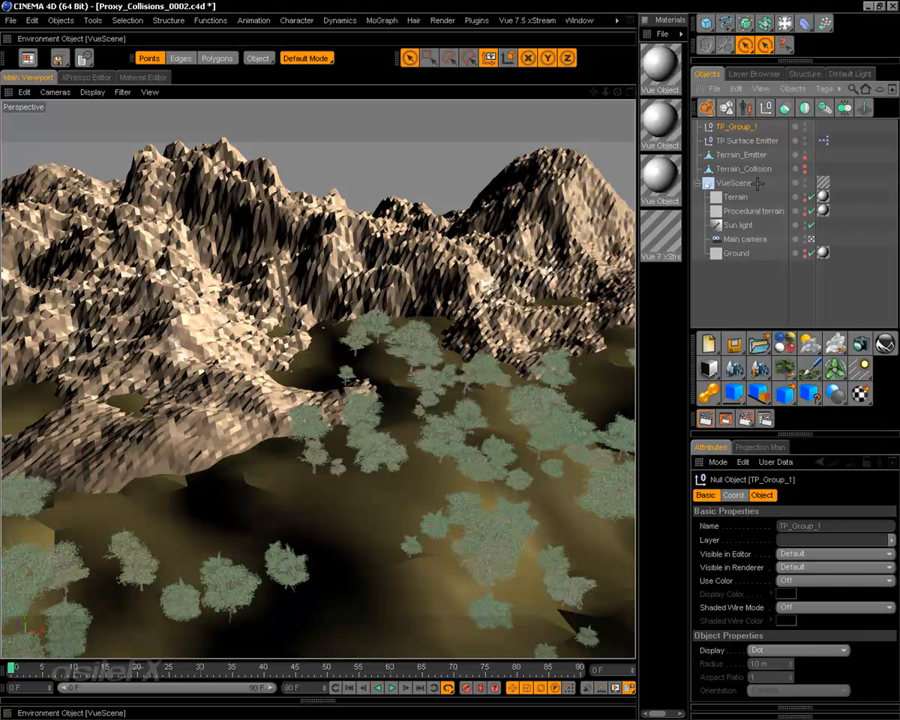
- Assign Terrain_Emitter as the Polygon Surface of TP Surface Emitter
click(748, 140)
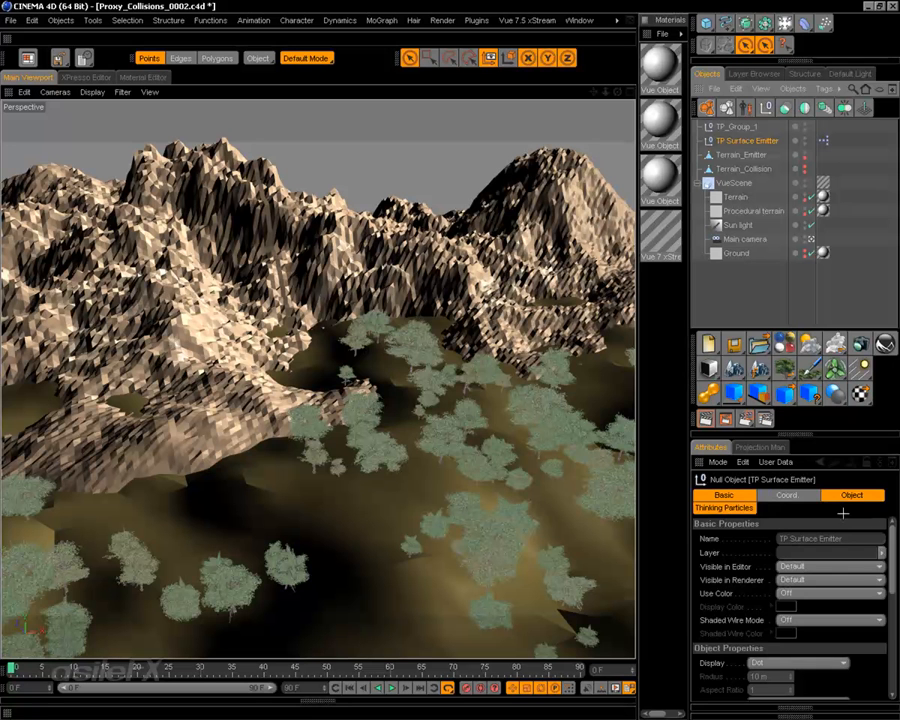
drag(888, 538, 888, 598)
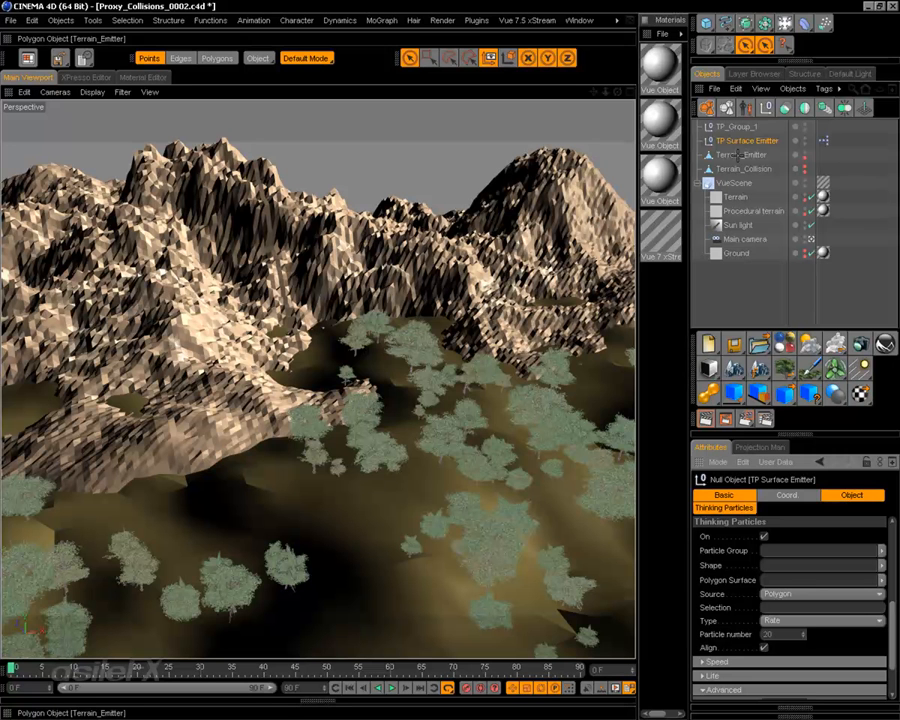
drag(737, 155, 792, 581)
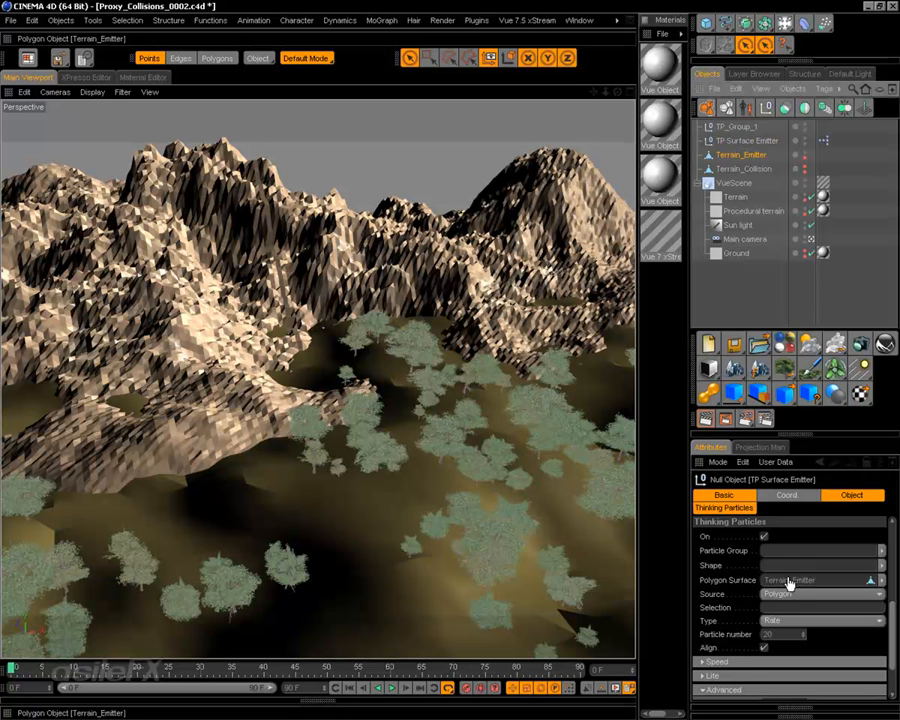
drag(790, 582, 791, 582)
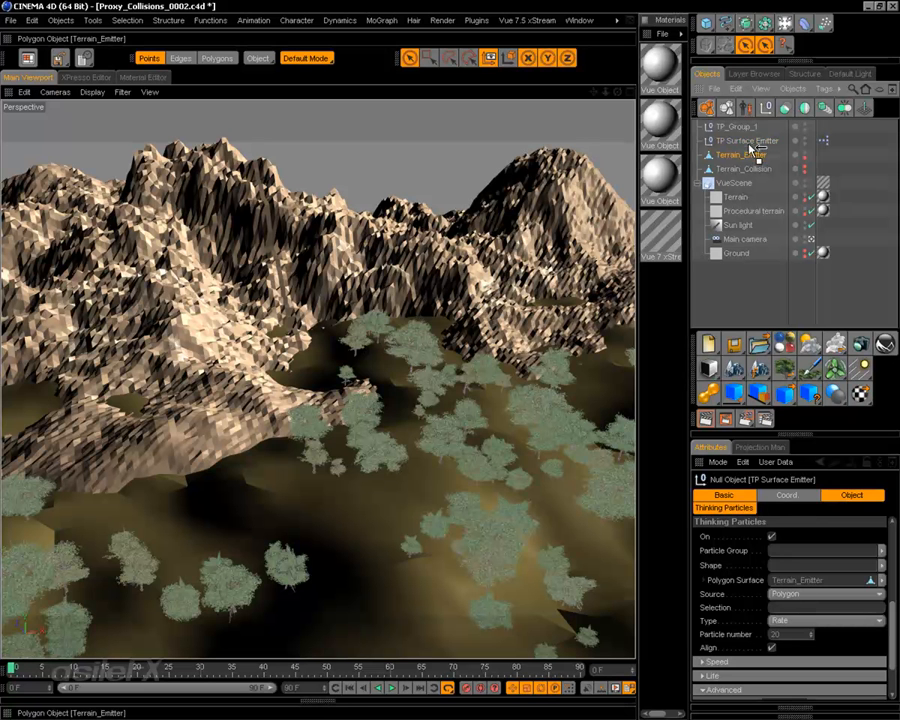
- Nest Terrain_Emitter under TP Surface Emitter, place that emitter inside TP_Group_1, and clear the selection
drag(750, 153, 747, 121)
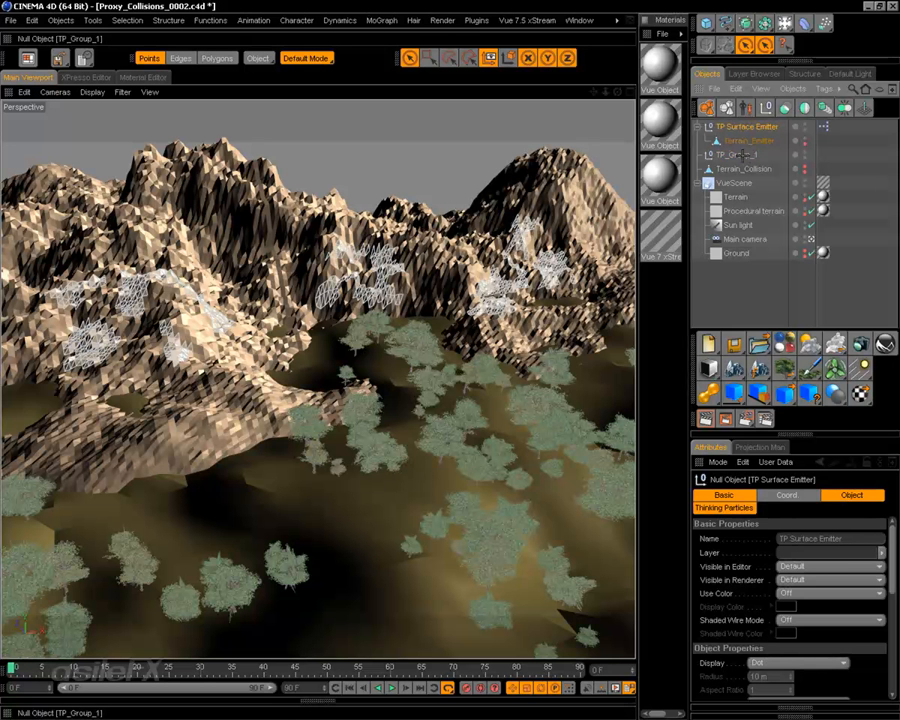
drag(738, 155, 740, 127)
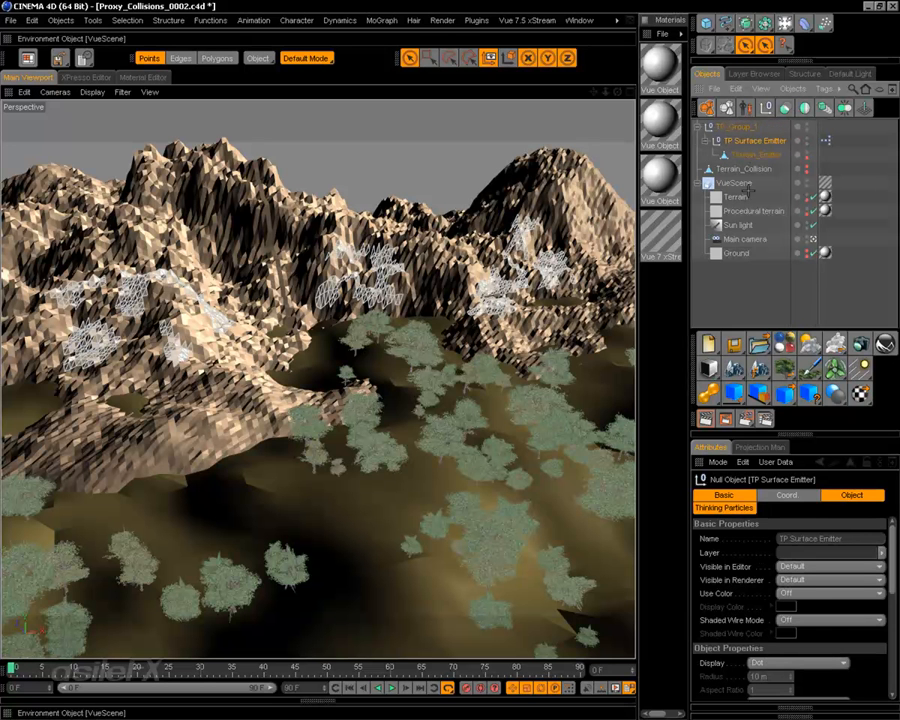
click(737, 291)
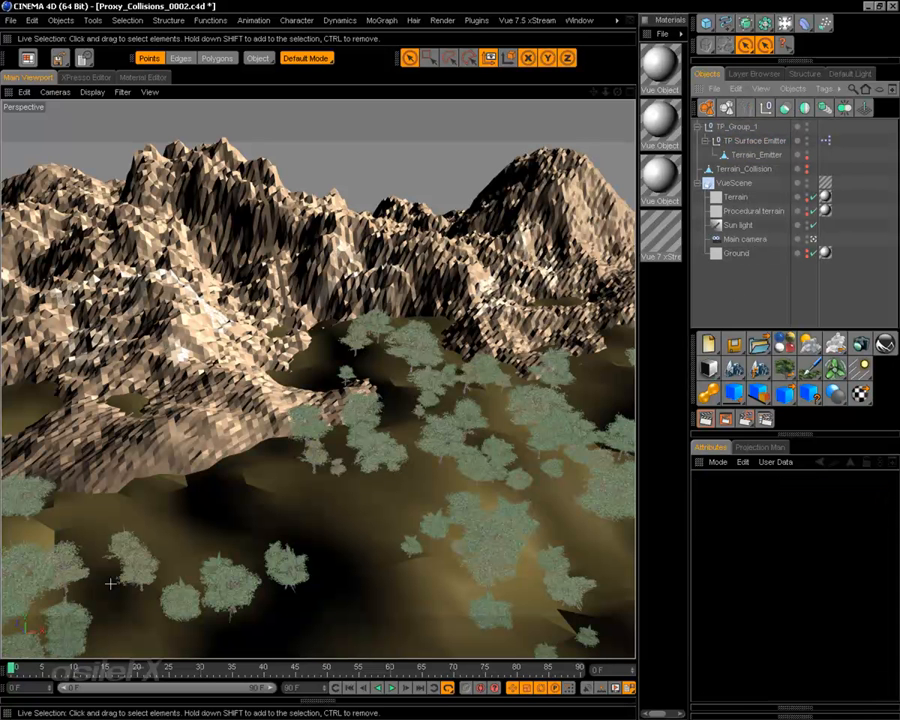
- Scrub the animation from the start and examine the particle emission on the mountainside from several angles
mouse_move(12, 668)
mouse_down()
mouse_move(566, 667)
mouse_move(10, 668)
mouse_up()
alt+drag(181, 318, 120, 325)
alt+drag(210, 340, 136, 348)
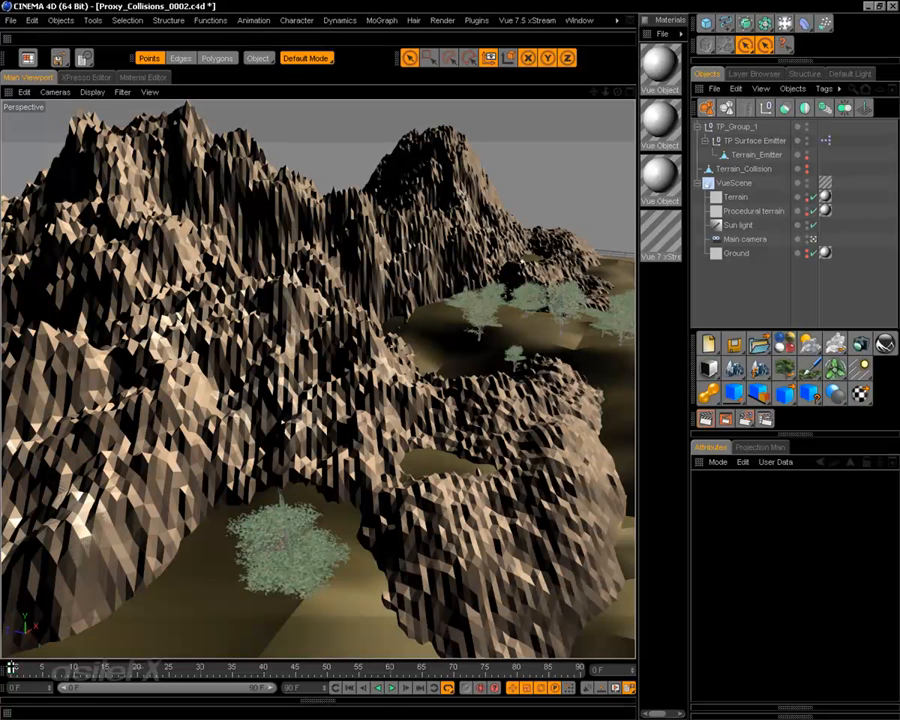
mouse_move(12, 666)
mouse_down()
mouse_move(342, 633)
mouse_move(510, 627)
mouse_move(567, 638)
mouse_move(3, 644)
mouse_up()
scroll(165, 470, down, 4)
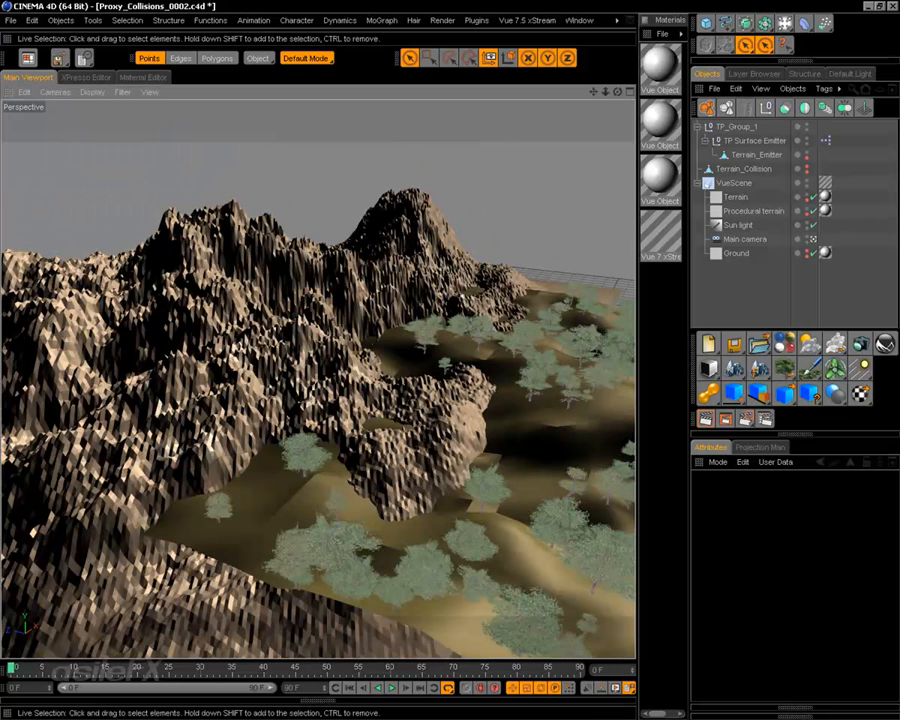
alt+middle_drag(165, 470, 30, 462)
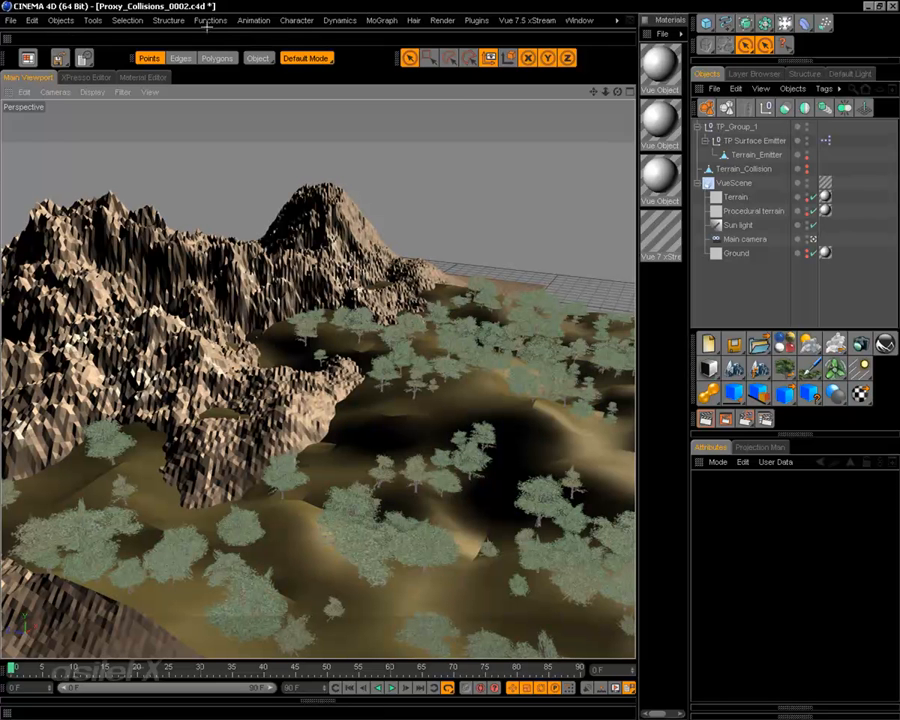
- Save the scene incrementally as Proxy_Collisions_0003.c4d
click(11, 20)
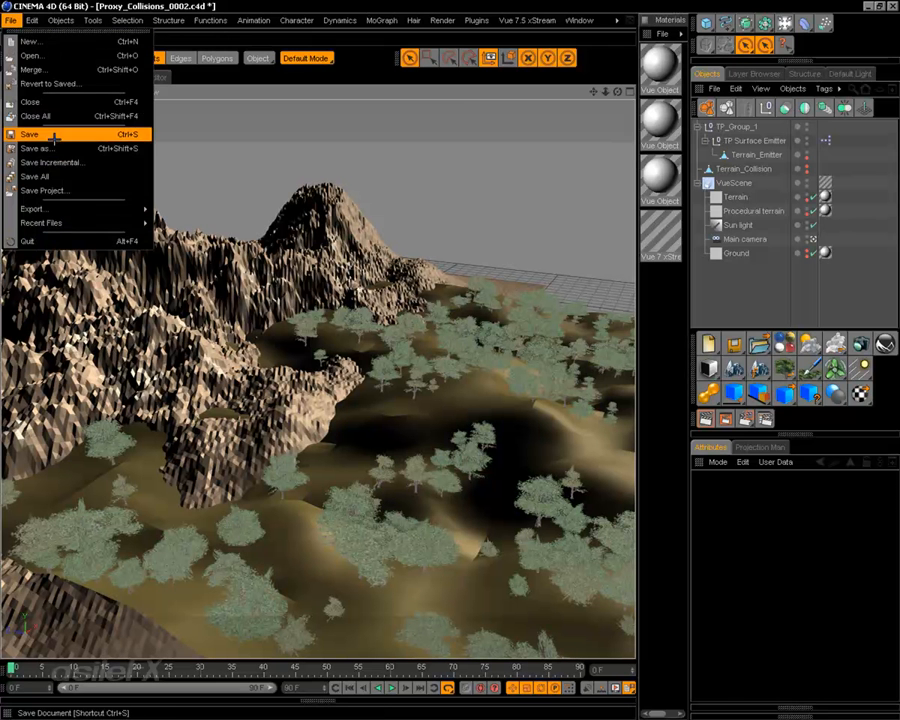
click(290, 145)
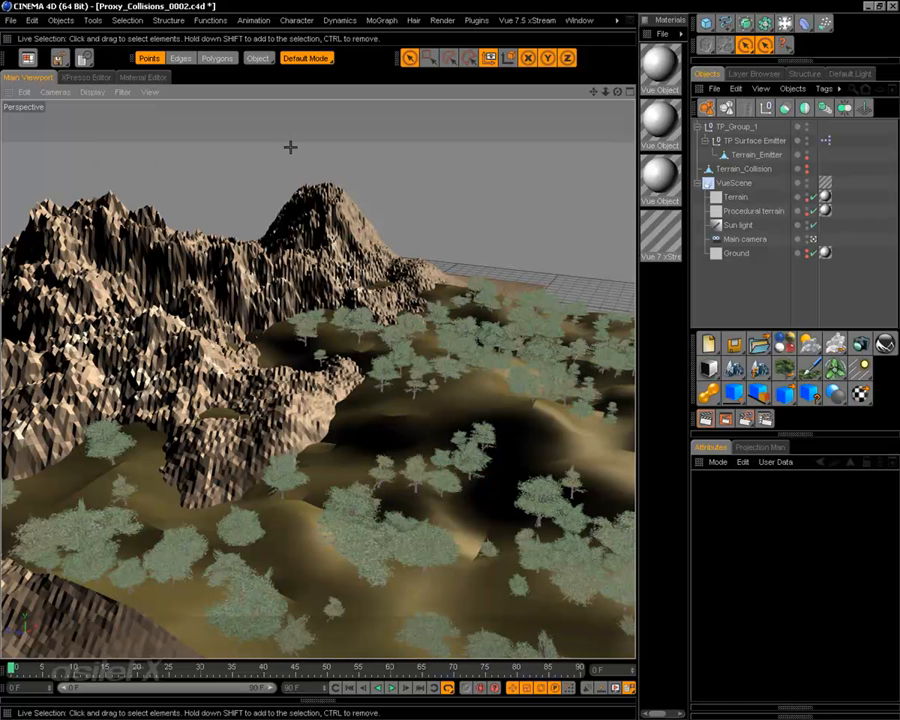
alt+right_drag(385, 281, 412, 278)
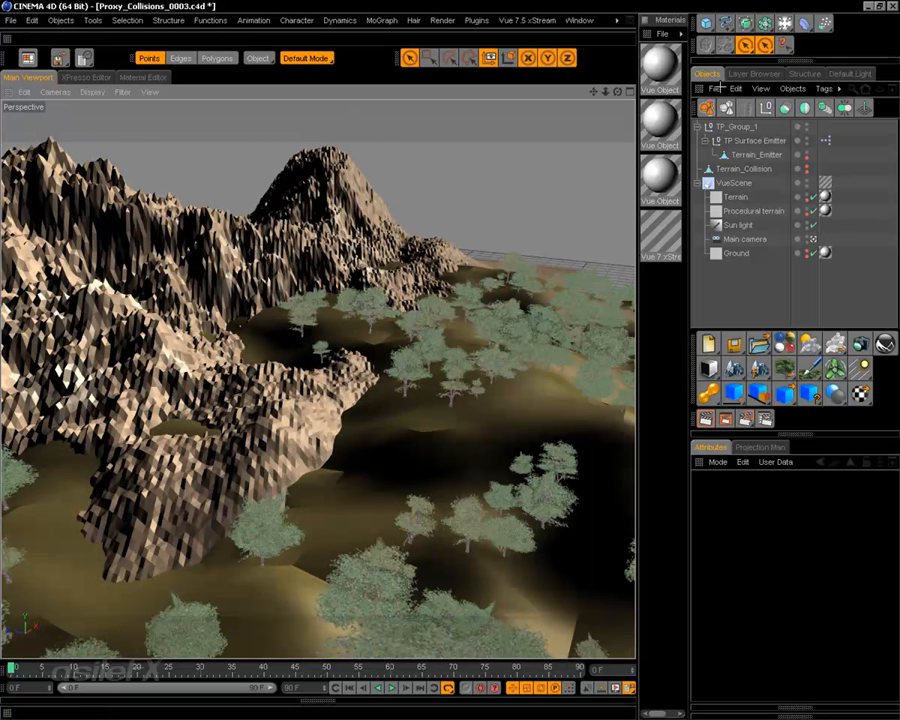
- Load the TP Planar Gravity object preset from the Thinking Particles effectors and nest it under TP_Group_1
click(713, 88)
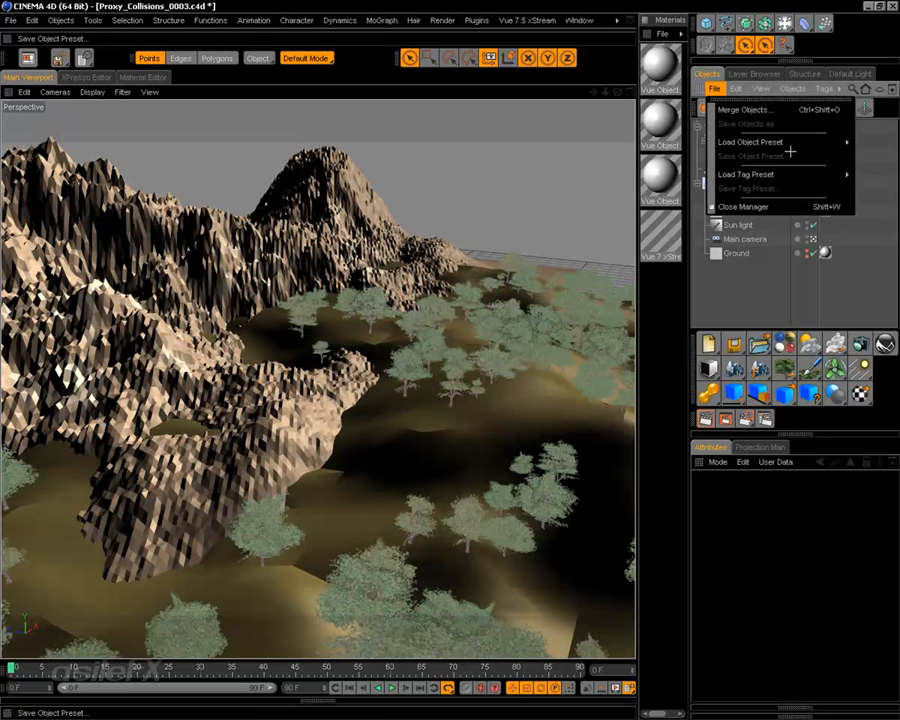
mouse_move(724, 146)
mouse_move(668, 170)
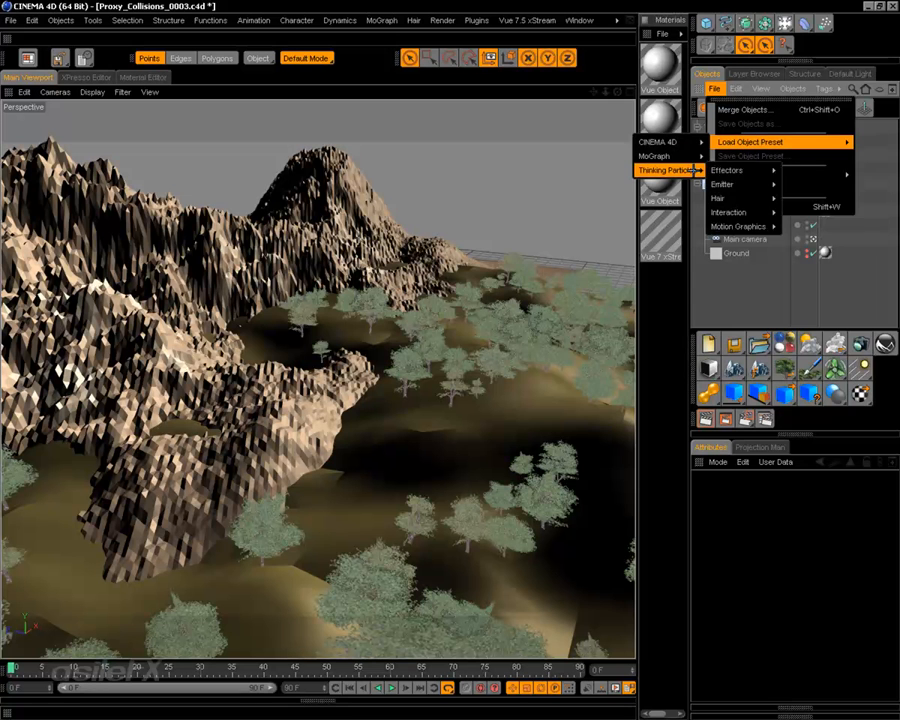
mouse_move(752, 184)
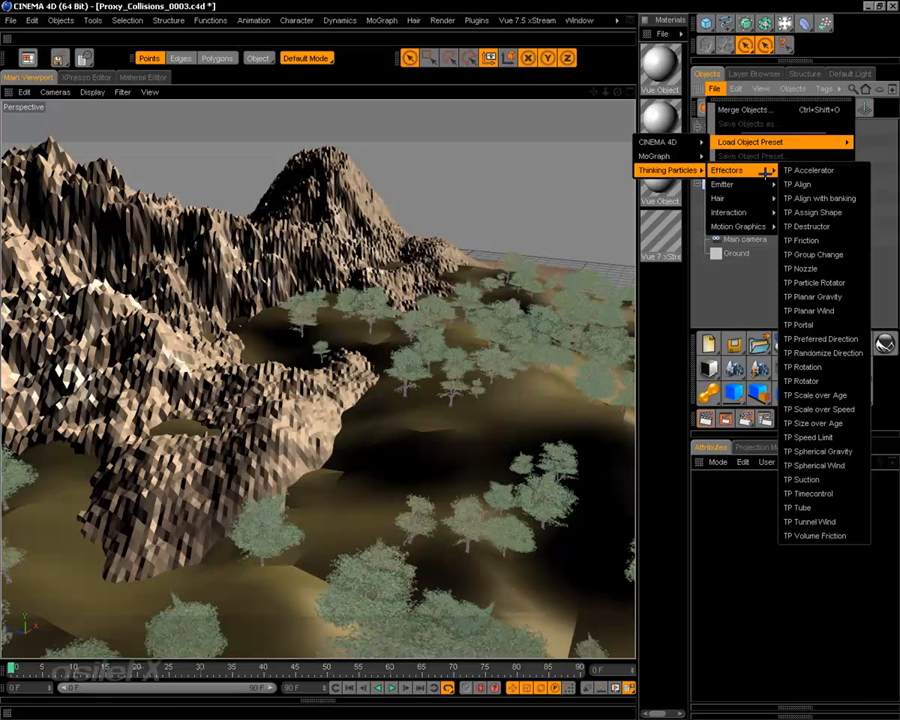
click(846, 296)
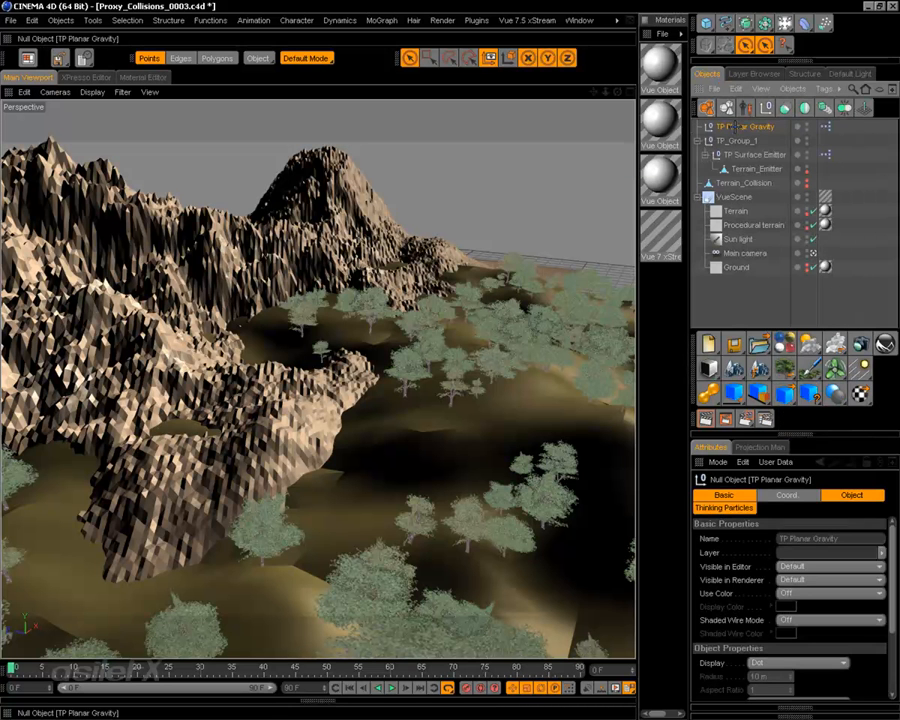
drag(745, 126, 738, 141)
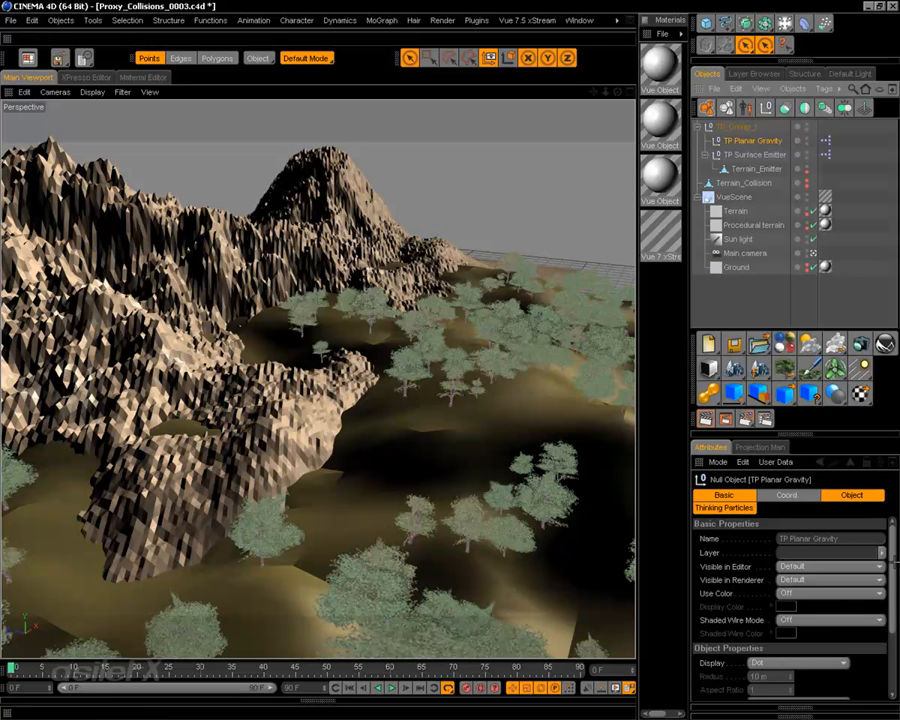
- Test TP Planar Gravity's strength against the particle animation and settle on a strength of 149
scroll(880, 600, down, 3)
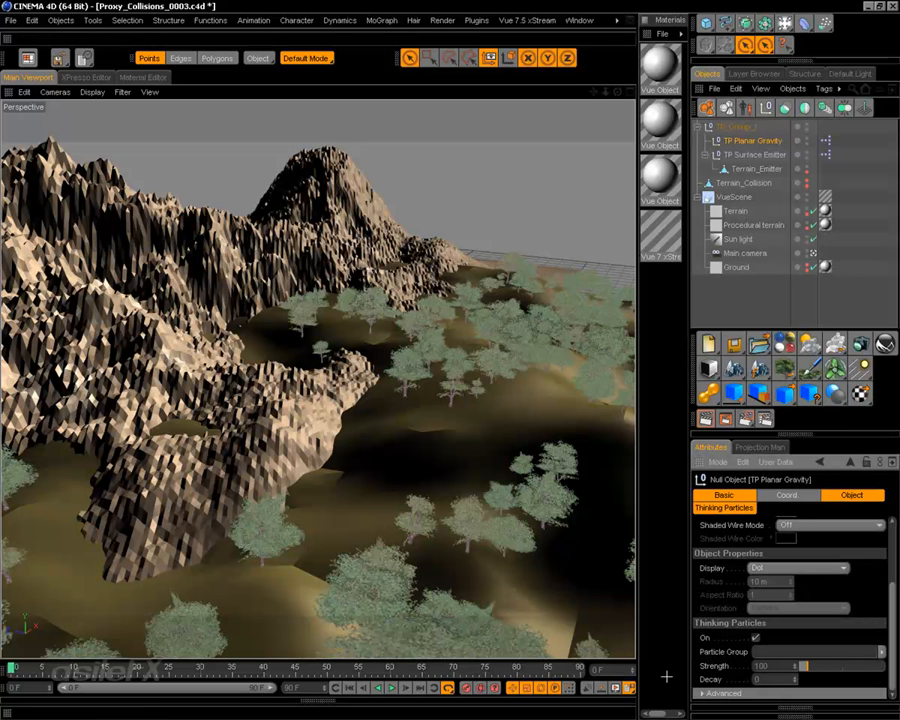
mouse_move(16, 669)
mouse_down()
mouse_move(336, 628)
mouse_move(544, 626)
mouse_move(3, 652)
mouse_up()
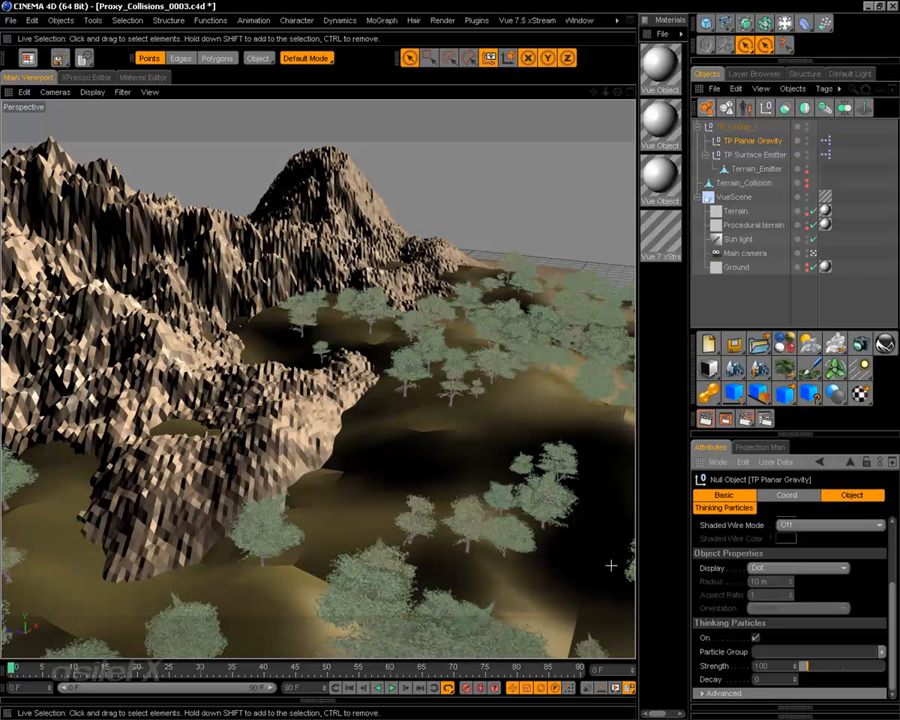
drag(820, 666, 838, 666)
mouse_move(14, 667)
mouse_down()
mouse_move(196, 649)
mouse_move(636, 651)
mouse_move(10, 667)
mouse_up()
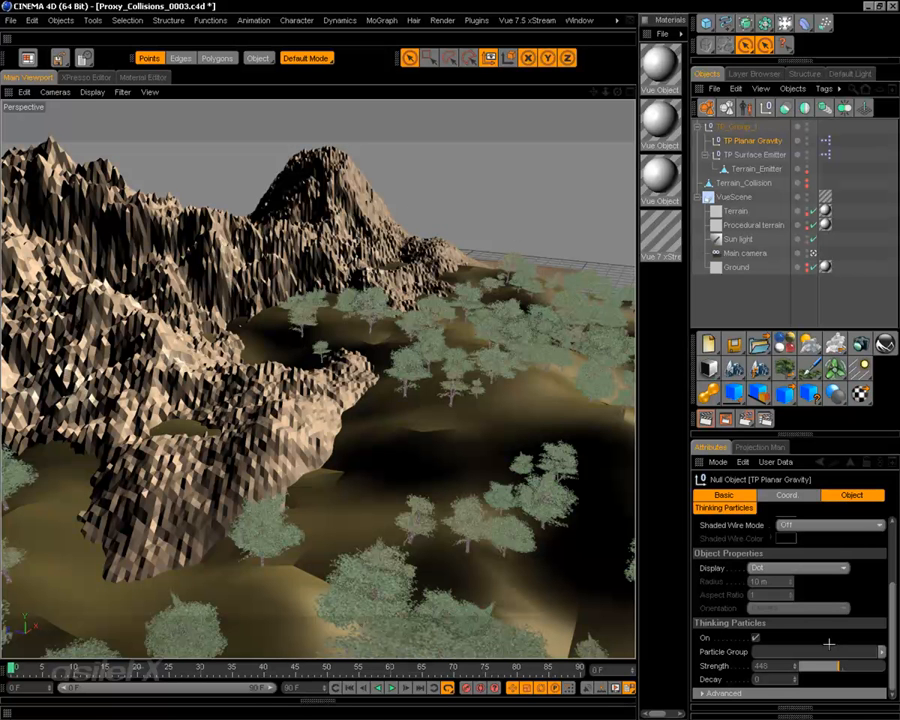
drag(817, 665, 811, 667)
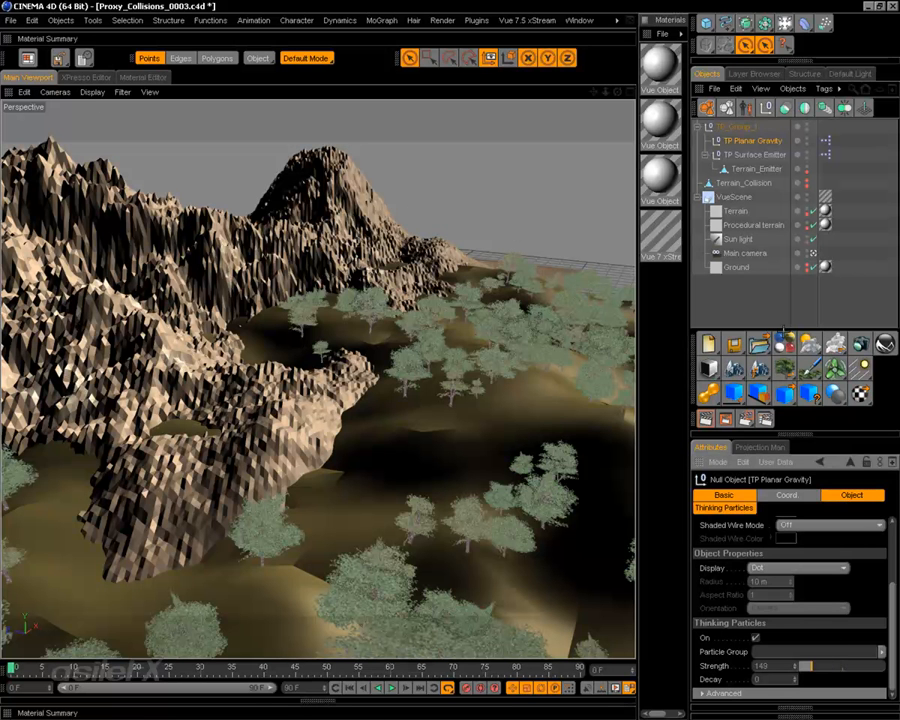
click(773, 303)
- Select Terrain_Collision and set its editor visibility to Default
alt+drag(459, 370, 601, 504)
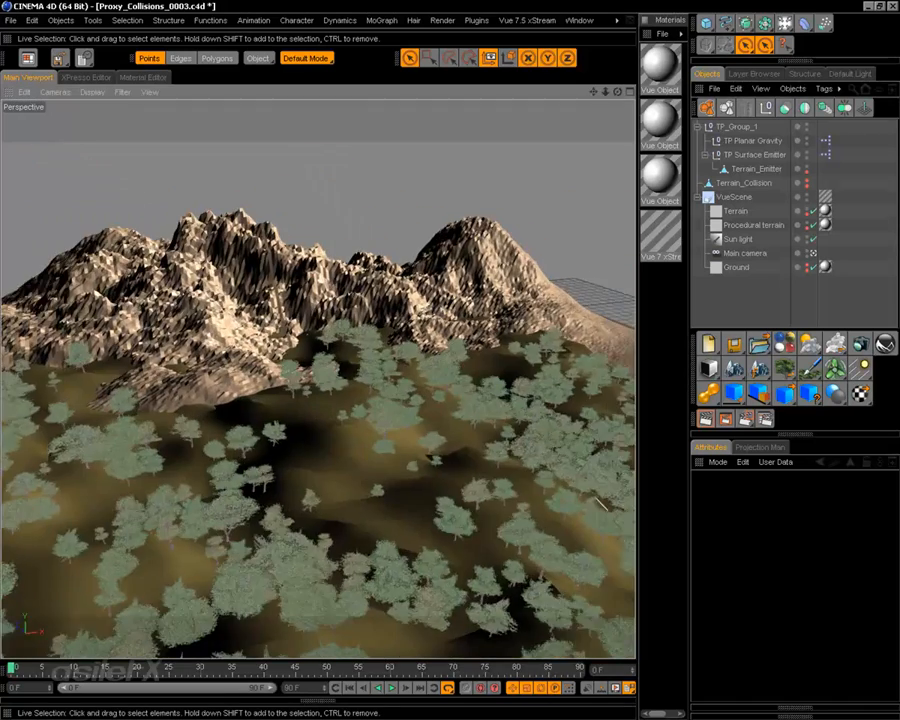
alt+right_drag(548, 346, 703, 307)
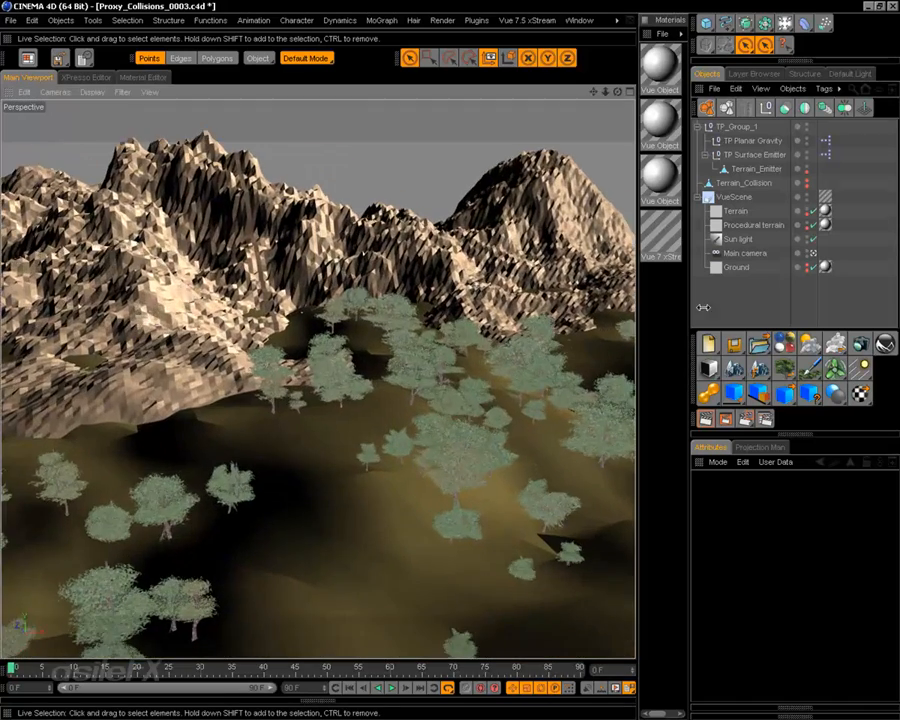
click(760, 183)
click(807, 180)
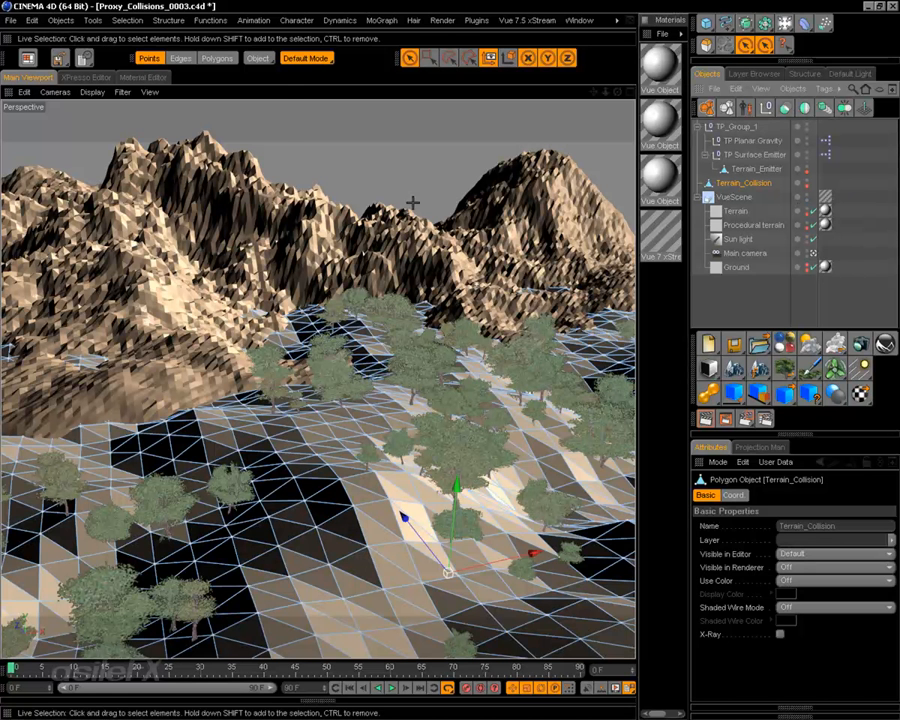
- Optimize Terrain_Collision in polygon mode, covering polygons, unused points and points with a tolerance of 0.01 m
click(173, 20)
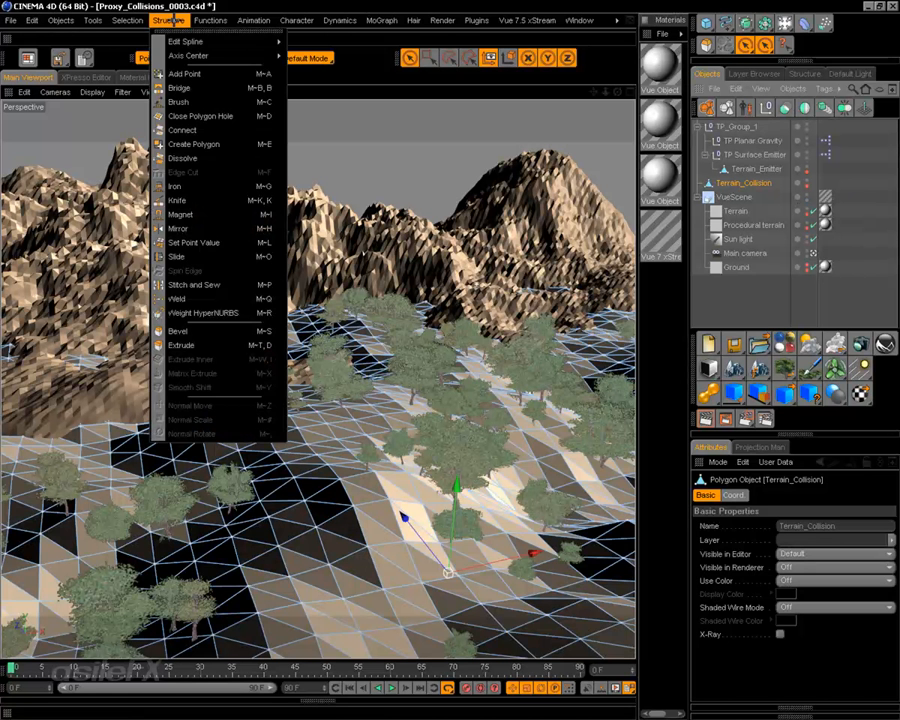
click(173, 20)
click(210, 58)
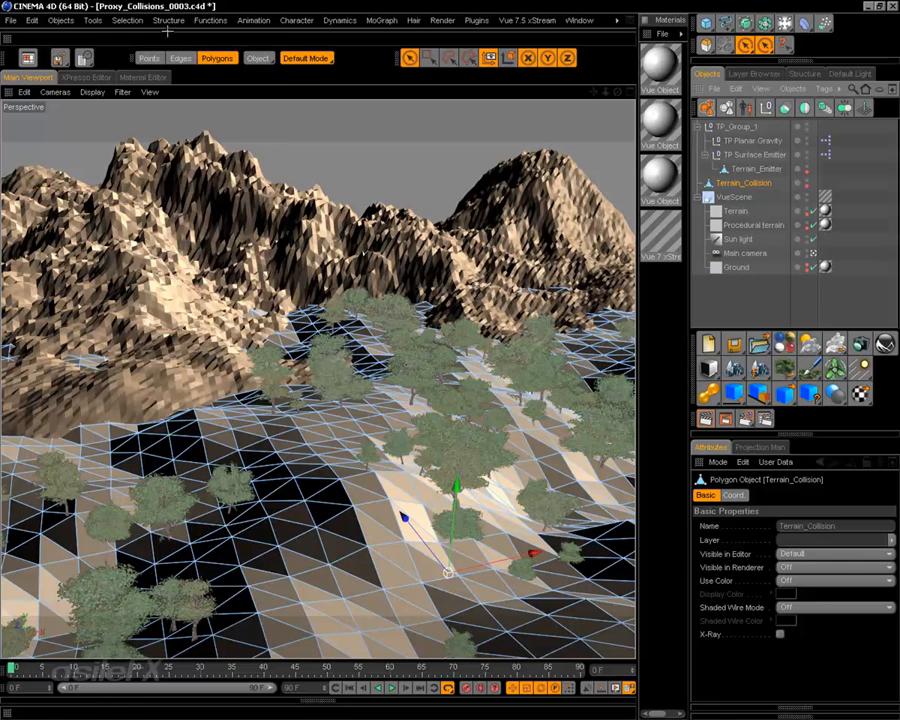
click(168, 22)
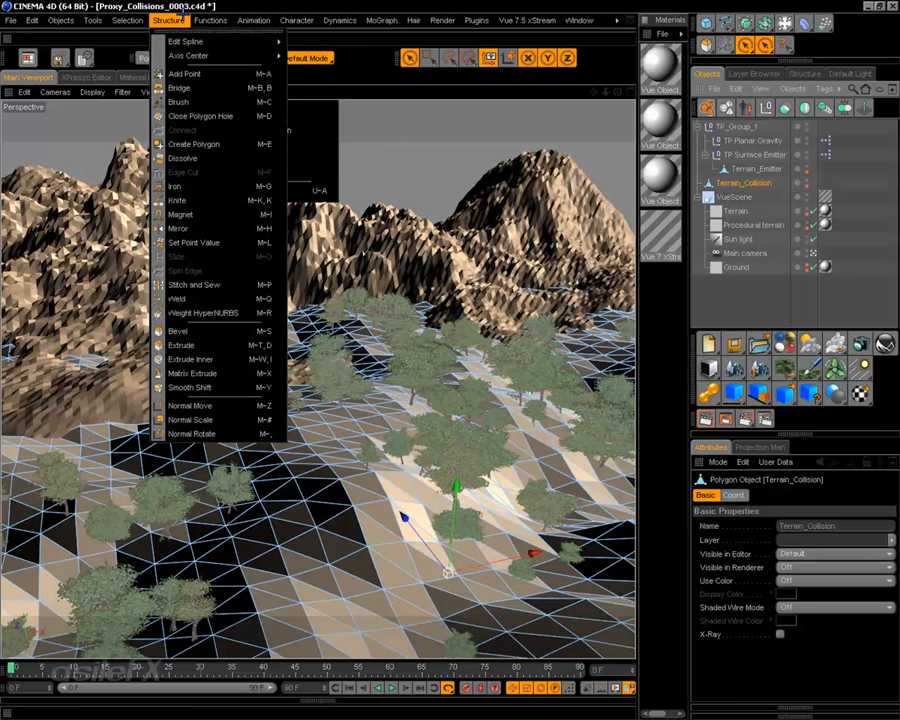
mouse_move(214, 22)
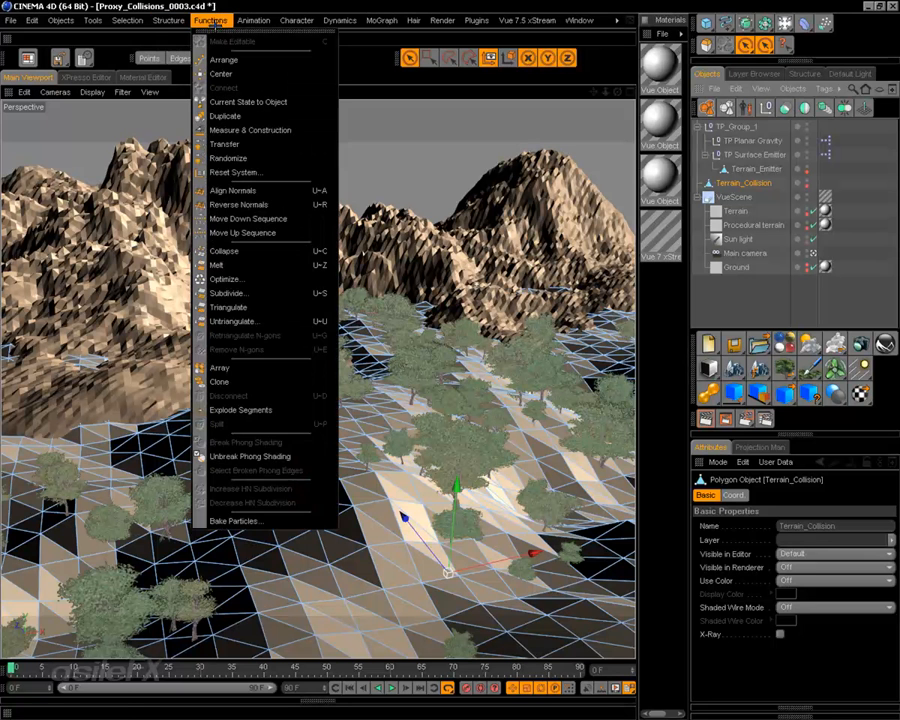
click(263, 280)
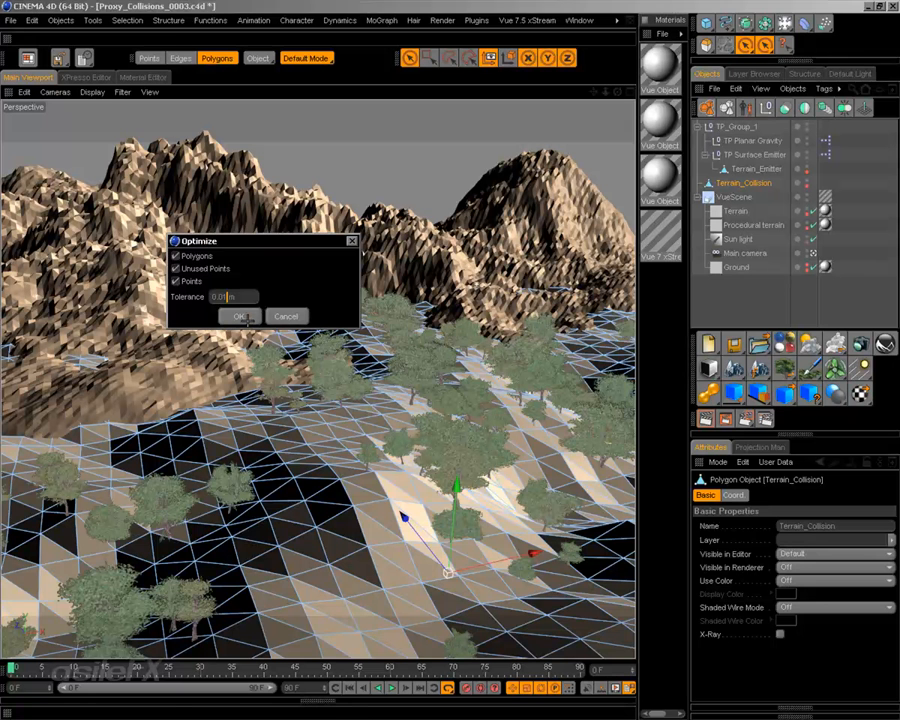
click(246, 318)
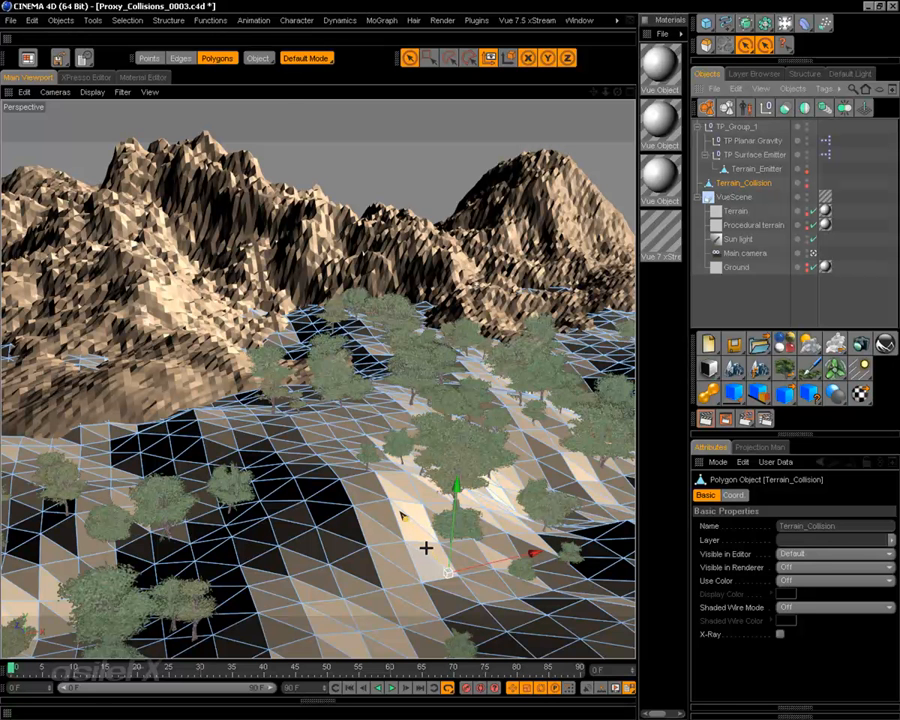
- Reverse Terrain_Collision's normals and select a patch of its ground polygons to check their direction
click(170, 21)
mouse_move(199, 21)
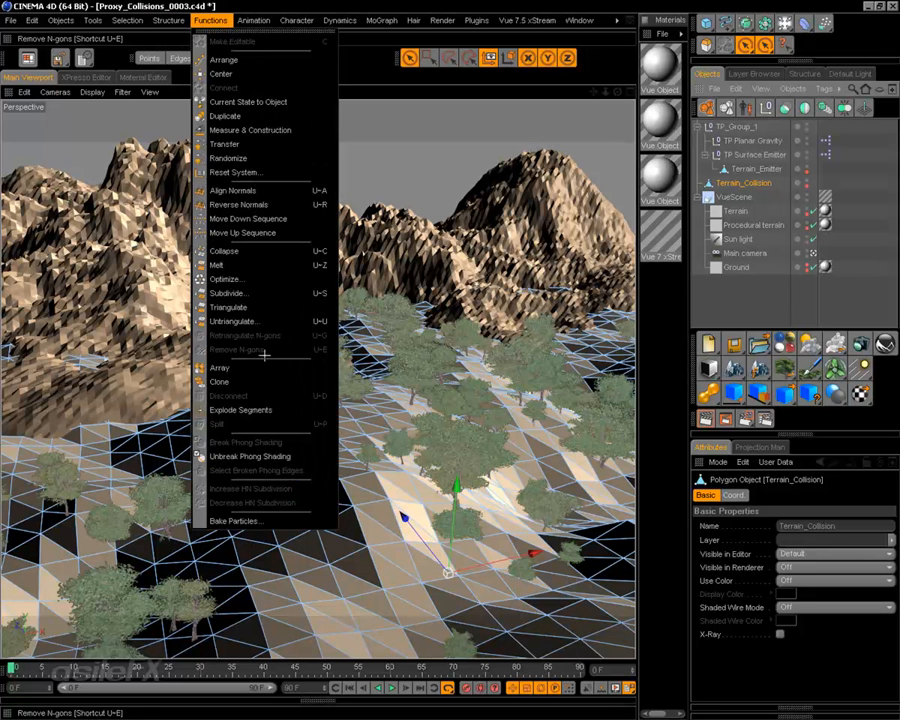
click(287, 205)
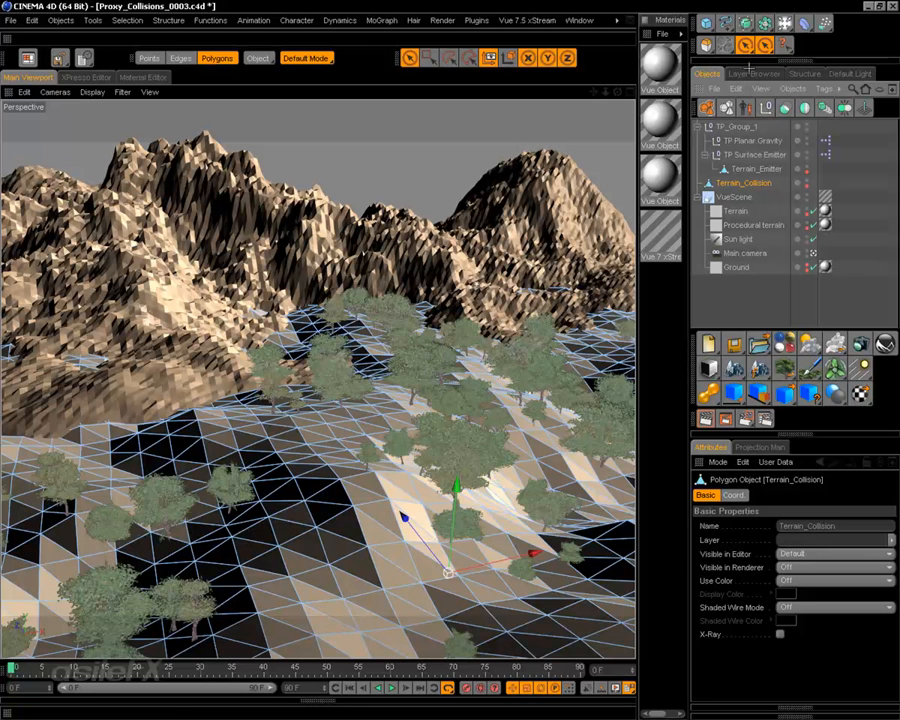
mouse_move(333, 440)
mouse_down()
mouse_move(297, 498)
mouse_move(314, 567)
mouse_up()
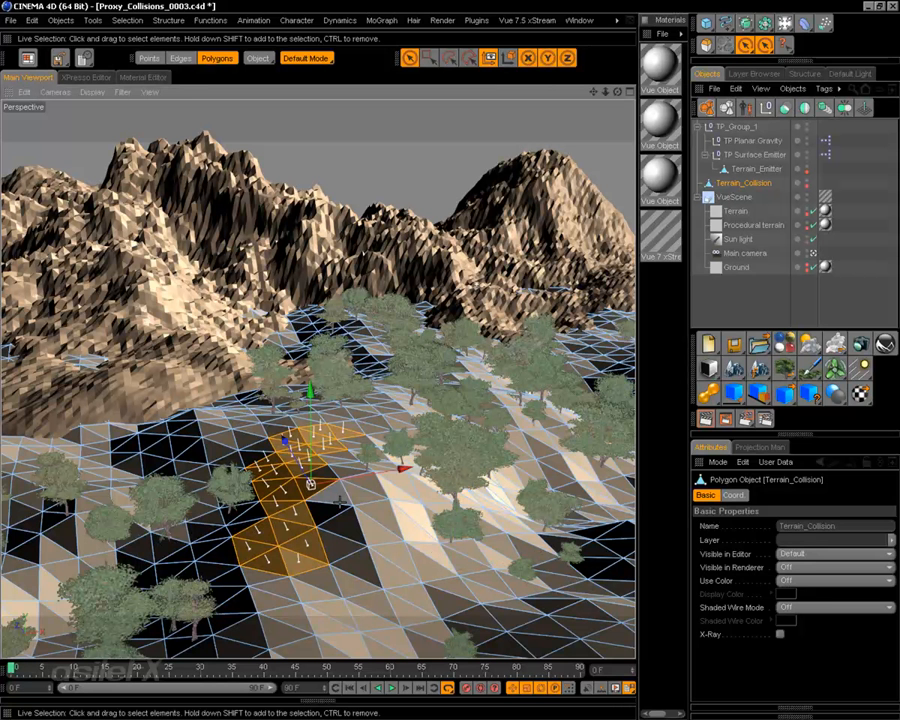
click(765, 311)
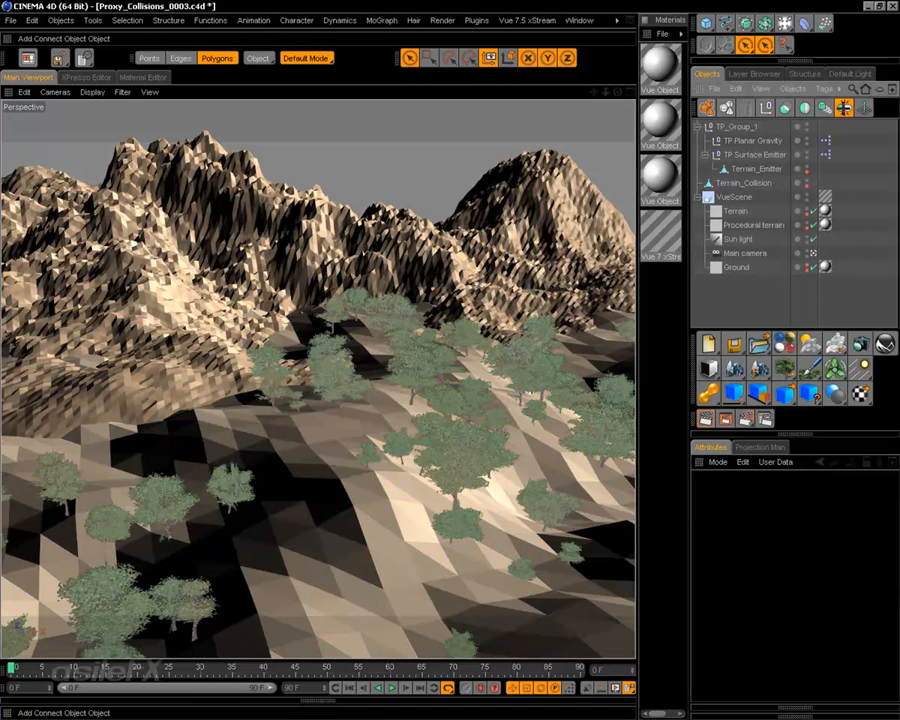
- Add a Connect Object to the scene and switch to object mode with Terrain_Collision selected
click(845, 107)
click(763, 197)
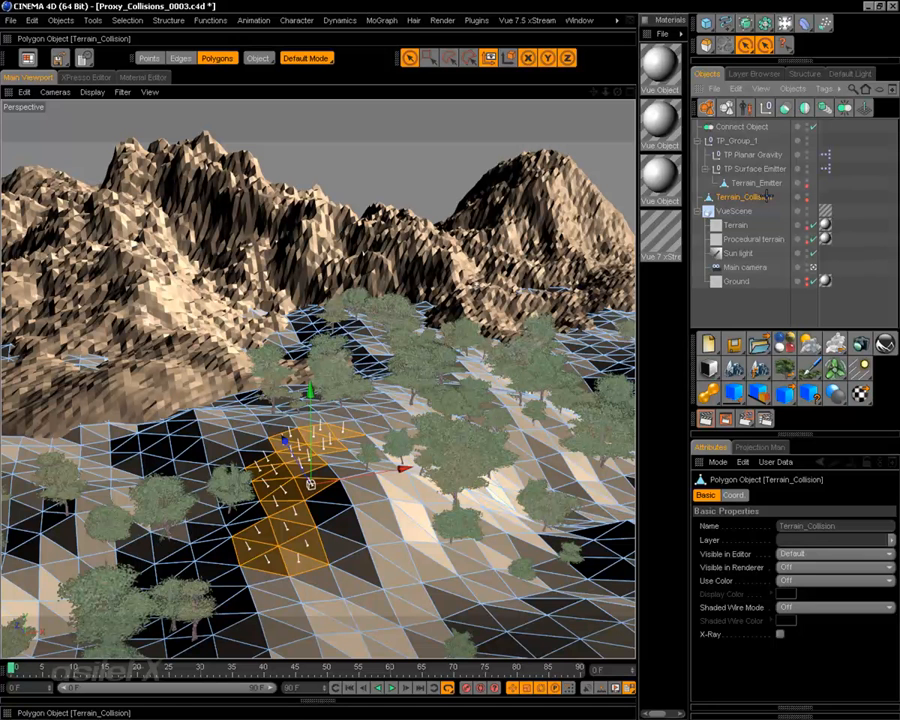
click(332, 150)
click(257, 57)
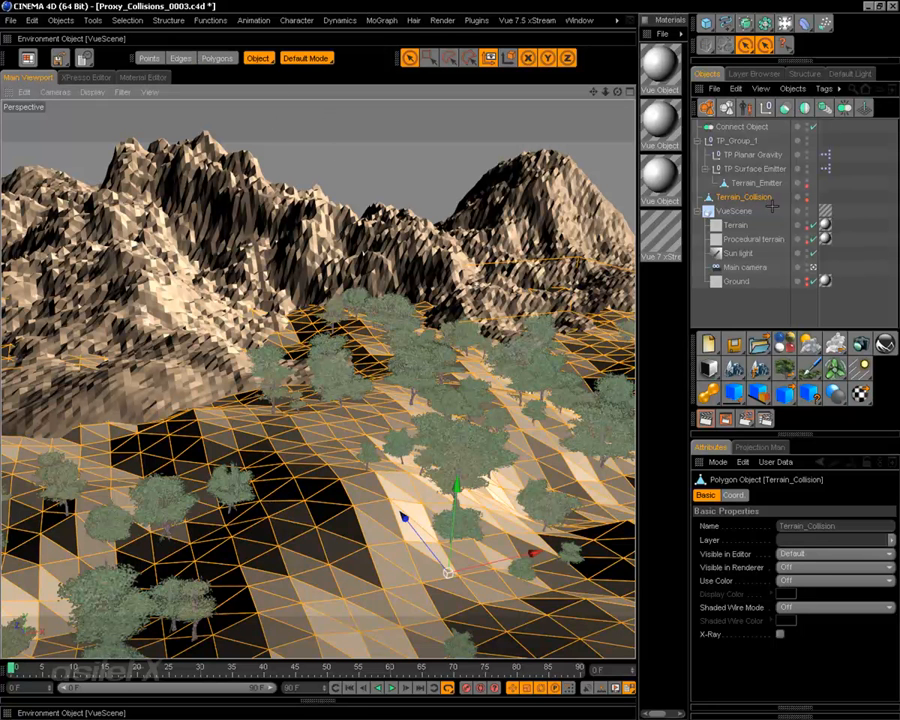
- Open Terrain_Collision's name for editing and copy the name
double_click(763, 197)
key(ctrl+c)
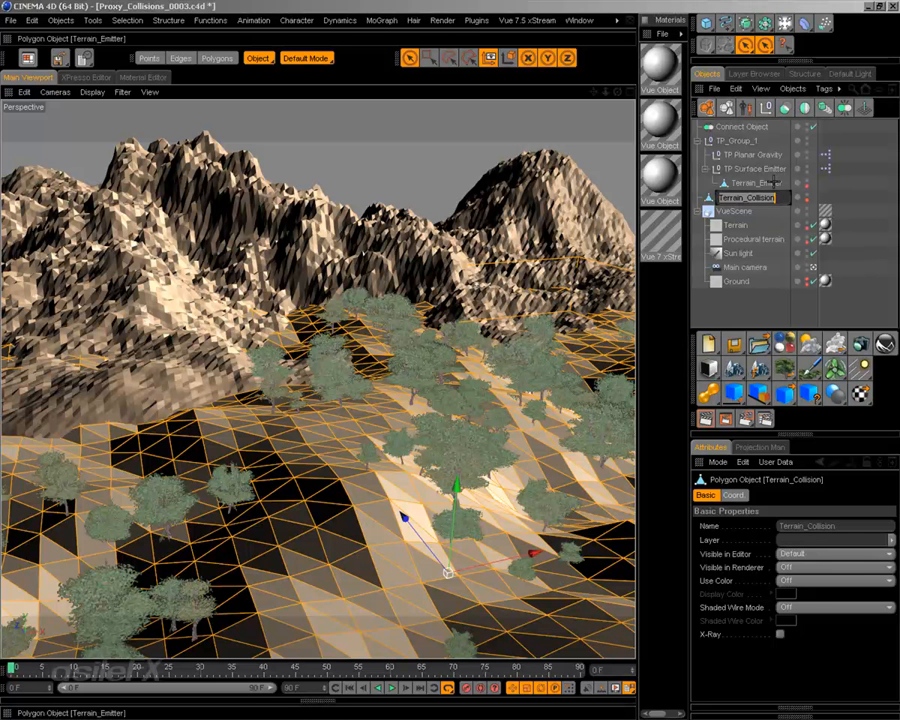
- Rename the Connect Object as Terrain_Collision and nest the Terrain_Collision polygon mesh inside it
double_click(745, 127)
key(ctrl+v)
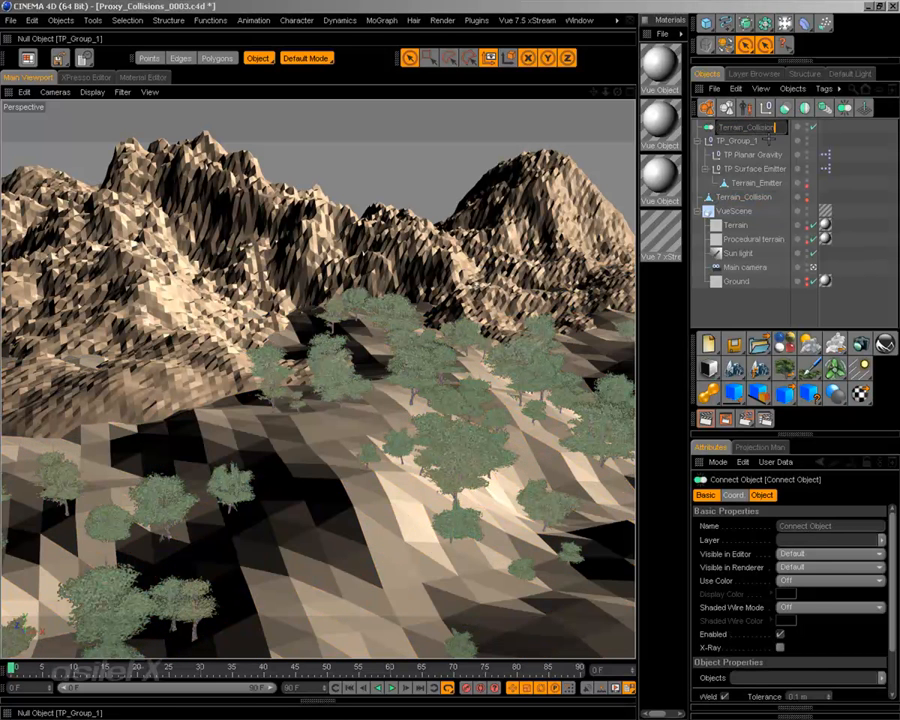
key(Return)
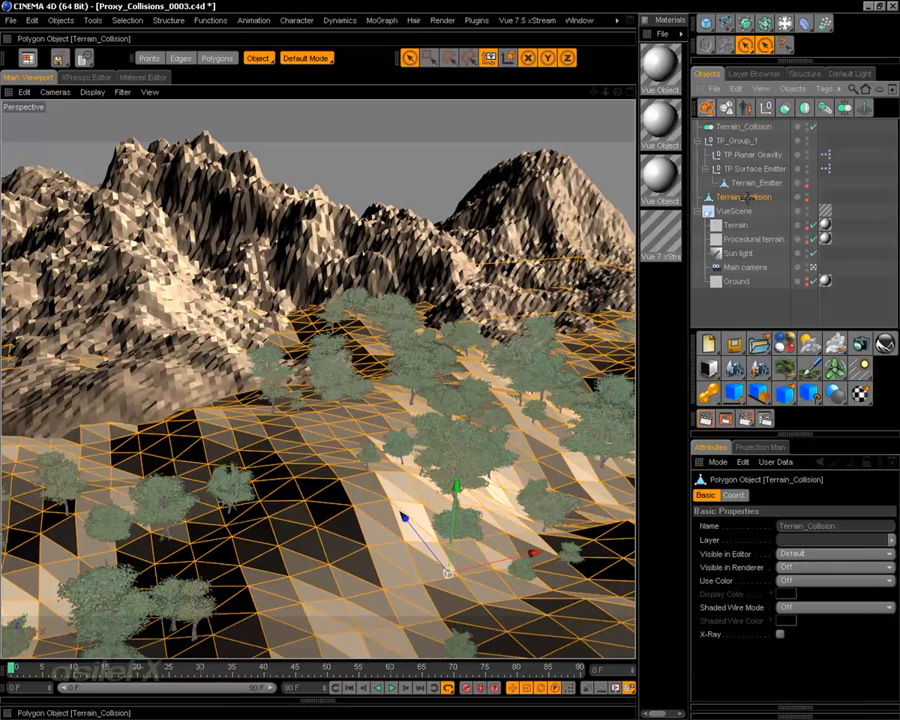
drag(743, 197, 744, 124)
- Convert the Terrain_Collision connect object to an editable polygon mesh and delete its Phong tag
click(744, 126)
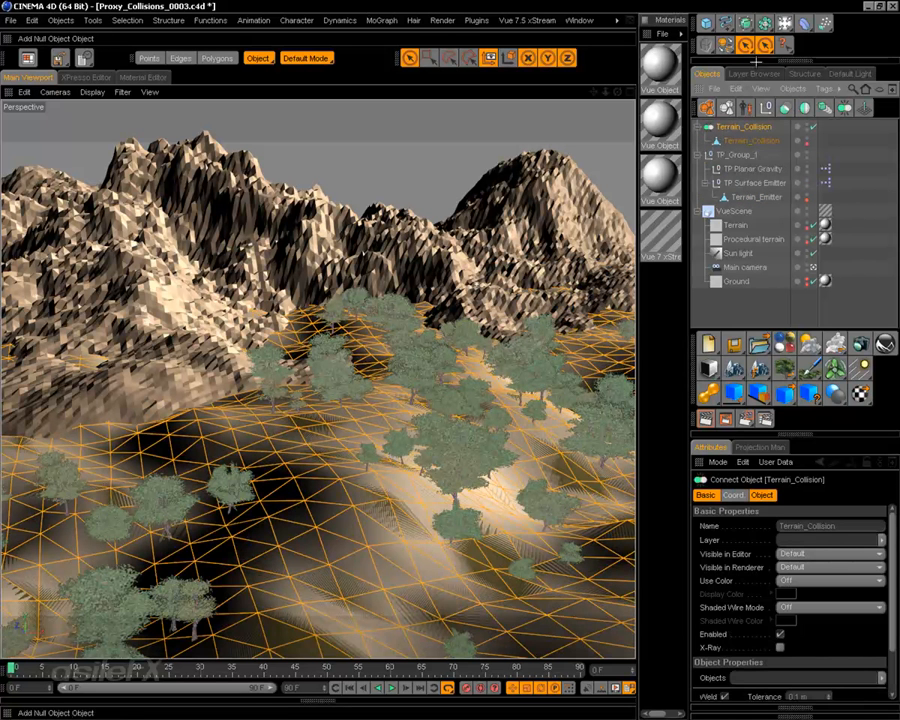
click(706, 45)
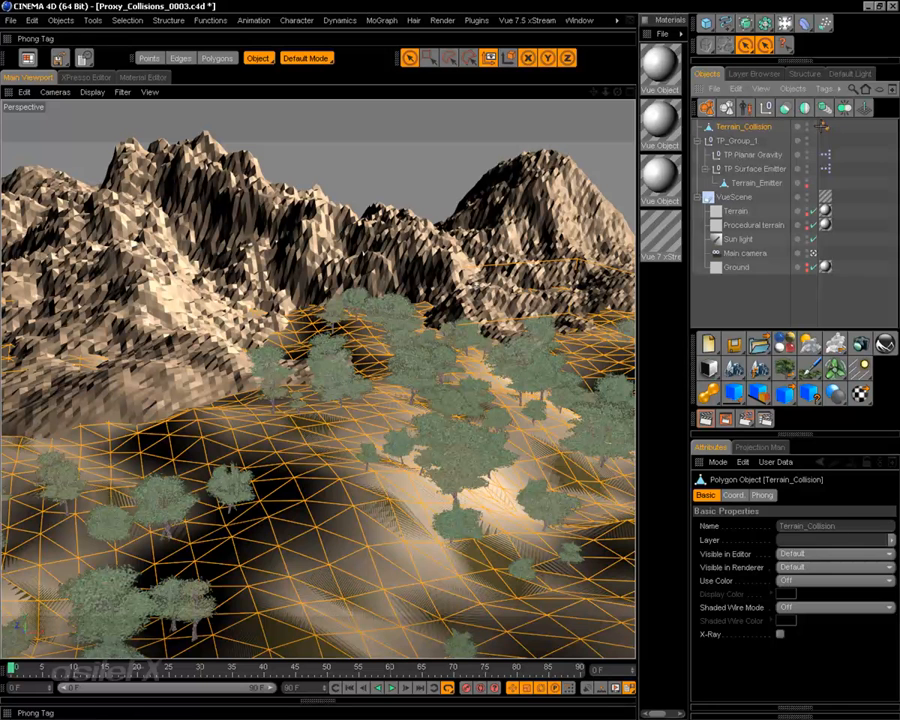
click(825, 126)
key(Delete)
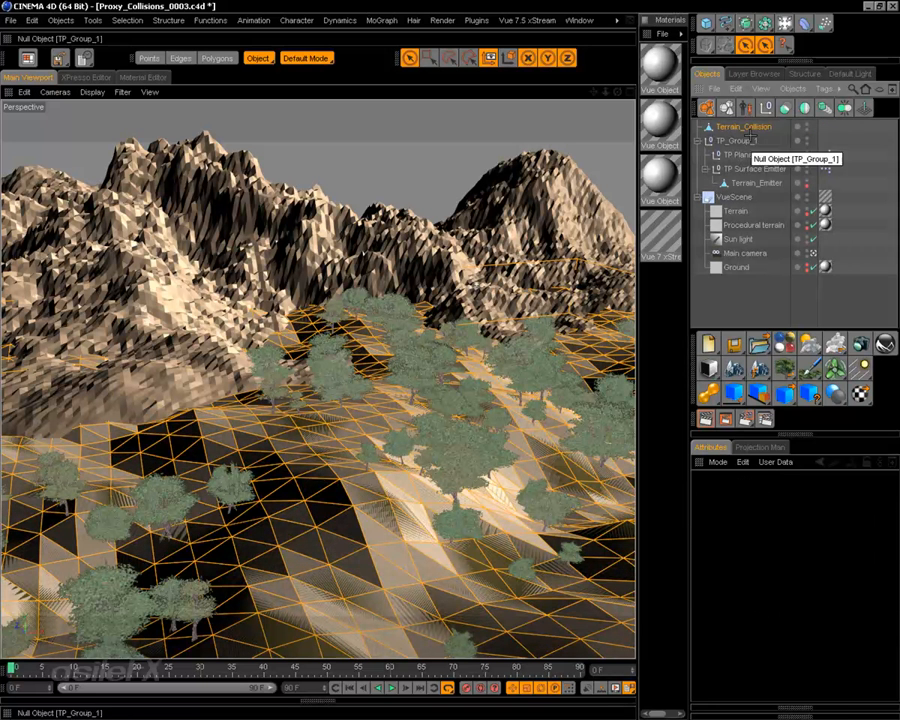
click(745, 127)
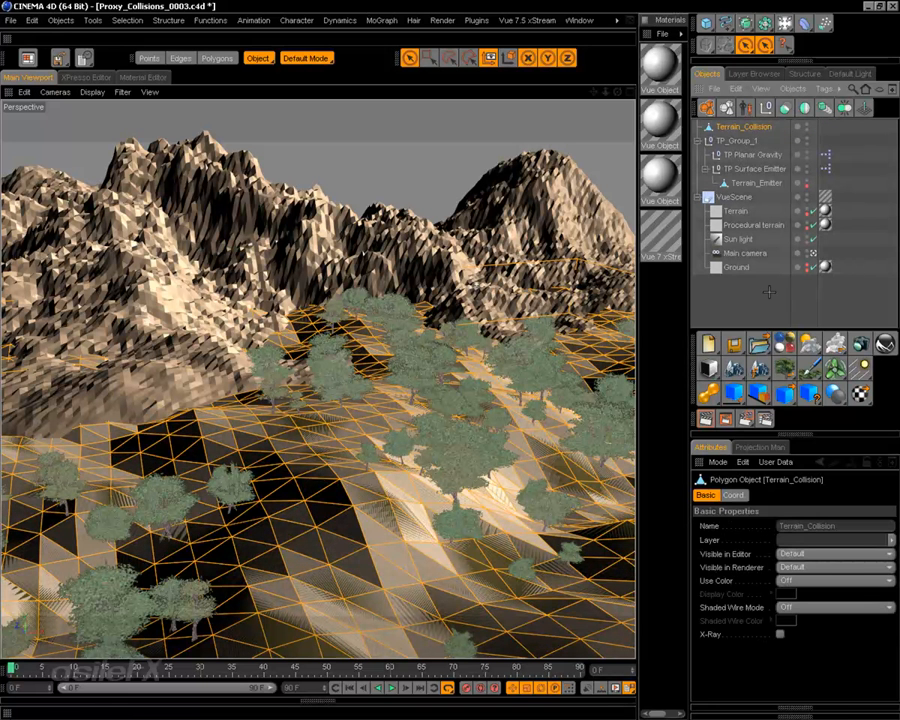
- Examine the Terrain_Collision mesh and its fit with the tree-covered terrain in the perspective view
click(769, 291)
click(745, 128)
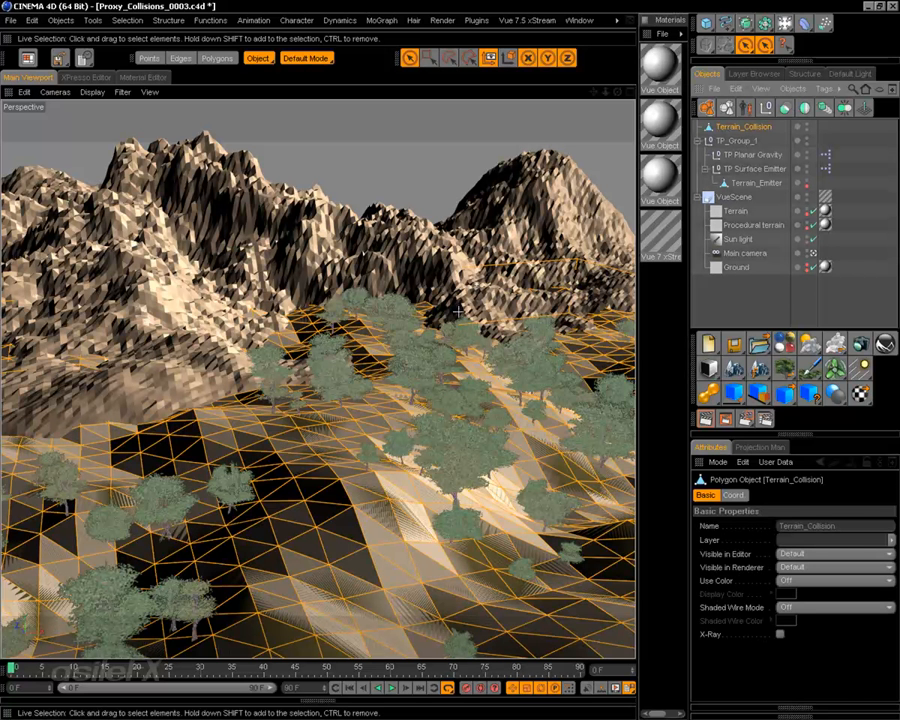
click(743, 495)
click(705, 495)
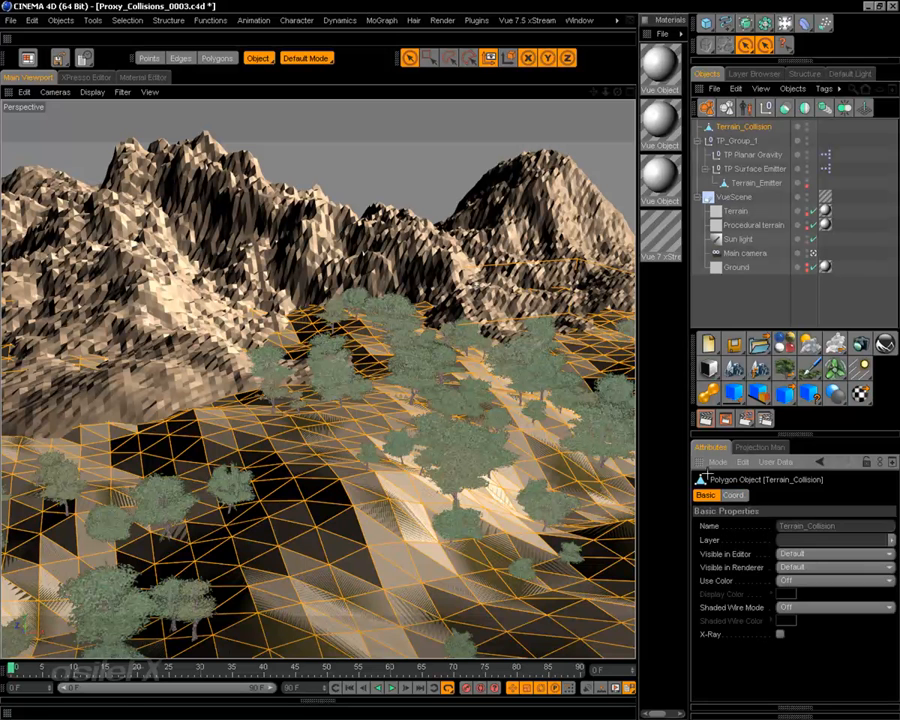
click(740, 286)
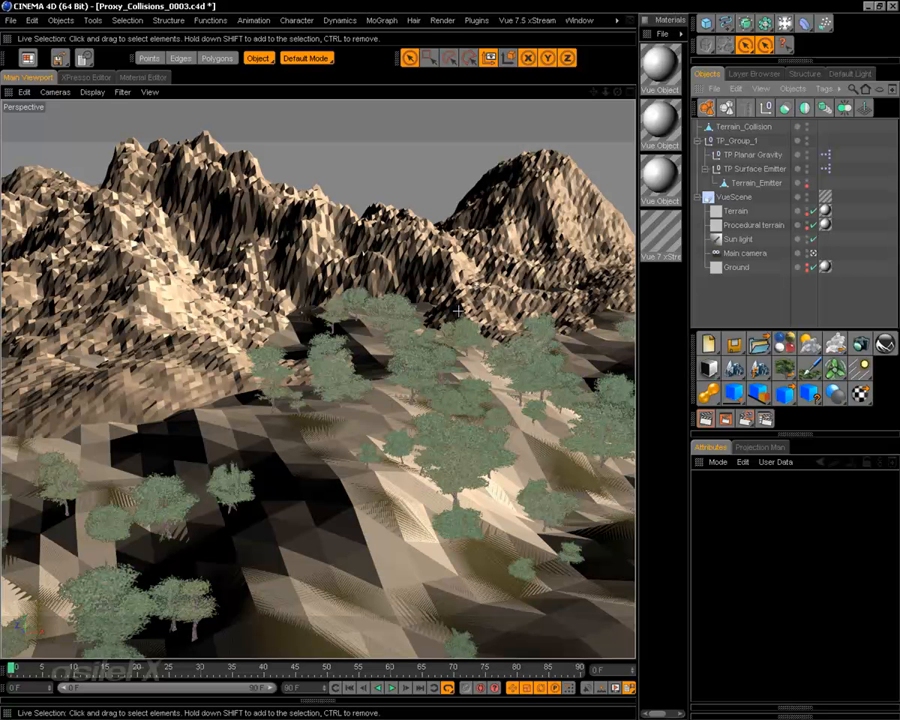
alt+drag(323, 218, 275, 200)
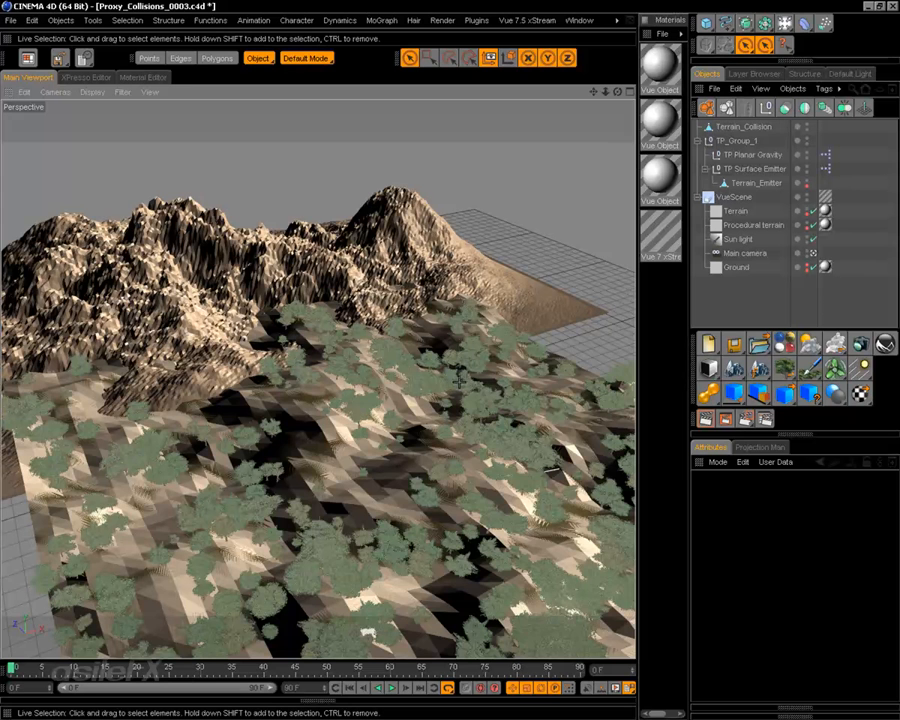
scroll(451, 386, up, 2)
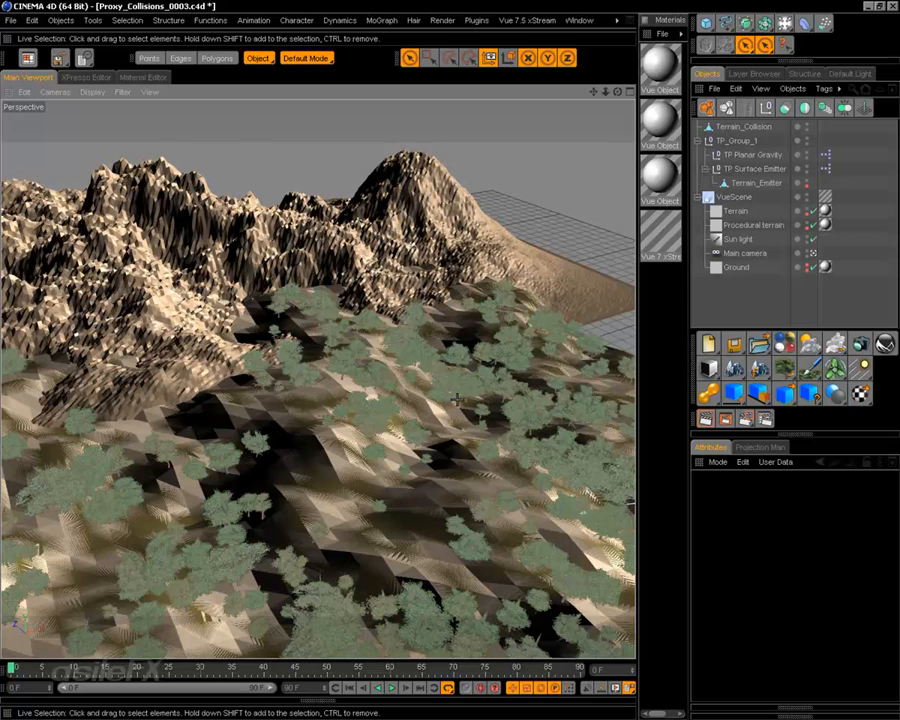
scroll(455, 398, up, 5)
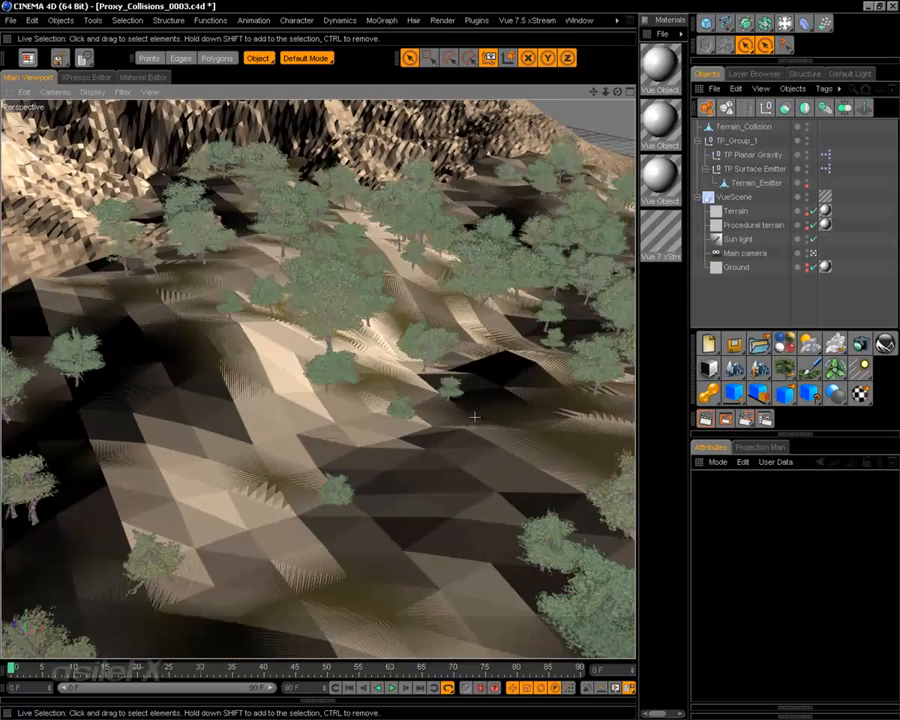
scroll(476, 415, up, 2)
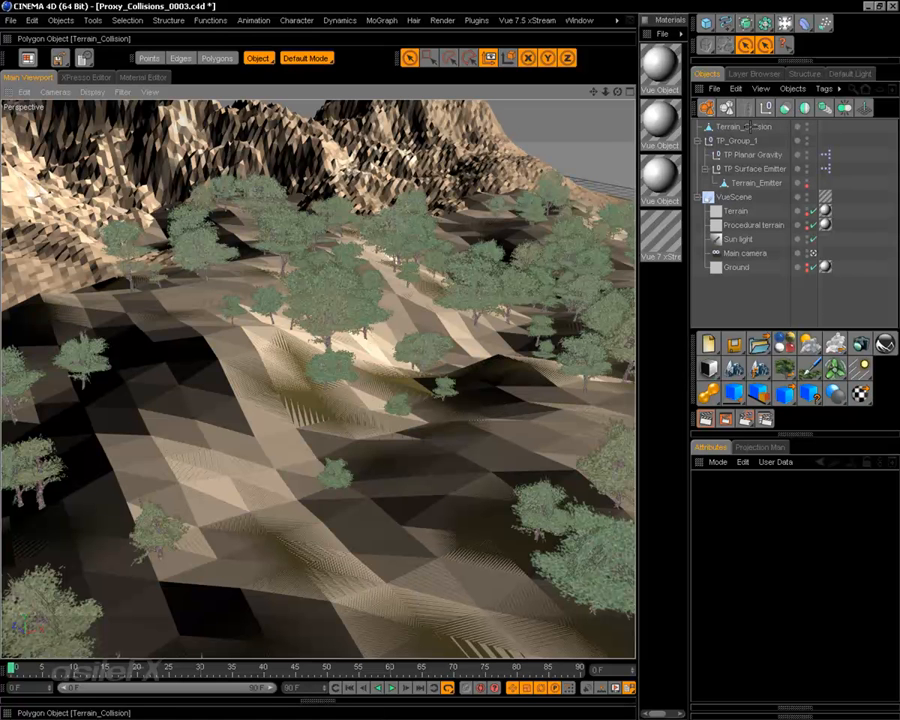
- Load the Thinking Particles interaction preset TP Object Collision and place it inside TP_Group_1
click(743, 127)
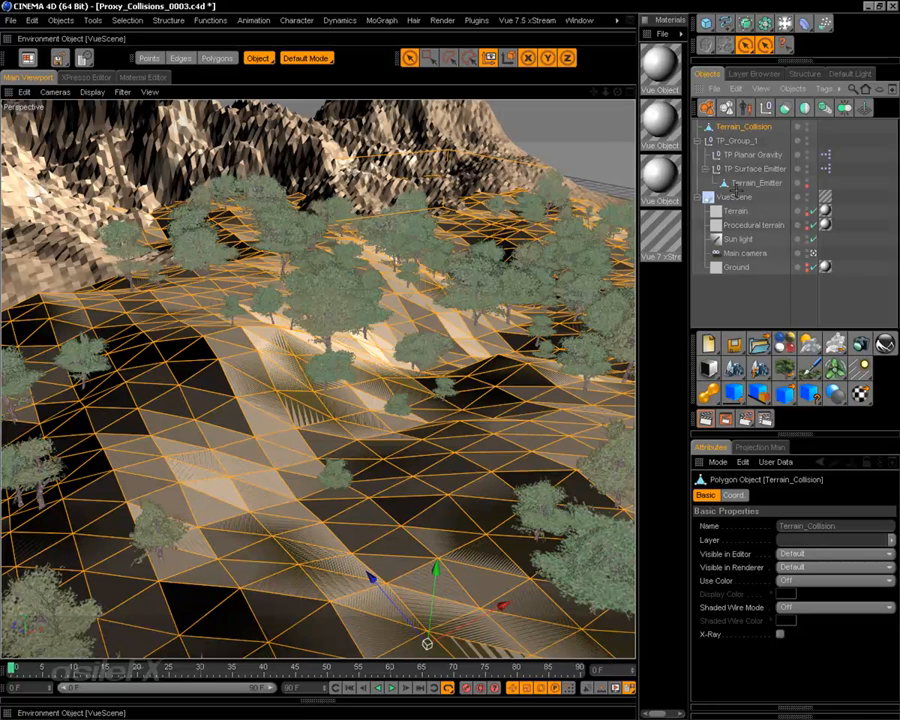
click(714, 89)
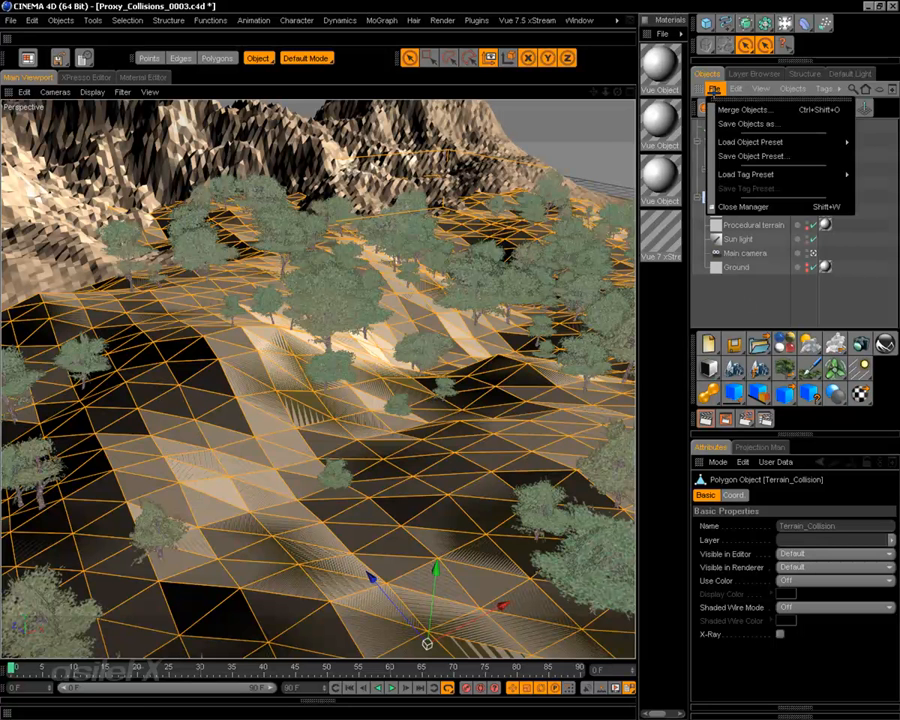
mouse_move(757, 142)
mouse_move(666, 170)
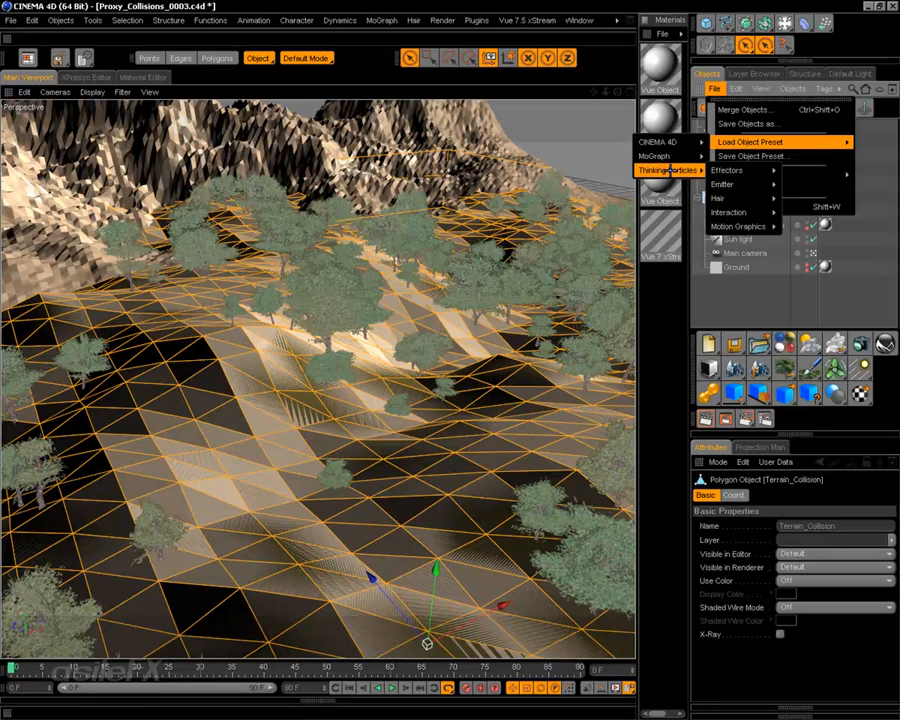
mouse_move(767, 172)
mouse_move(748, 212)
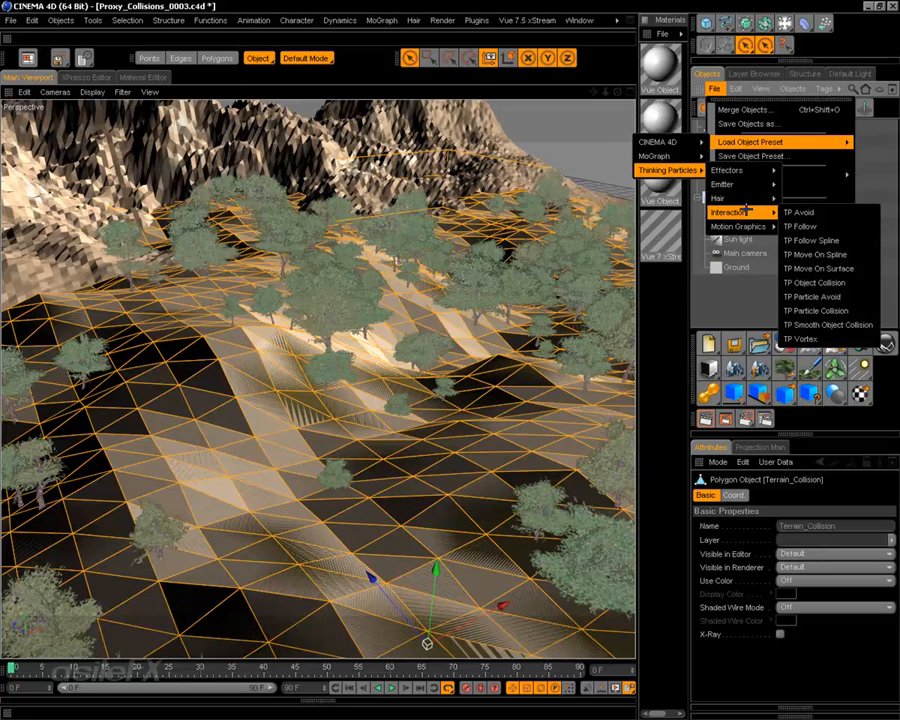
click(855, 283)
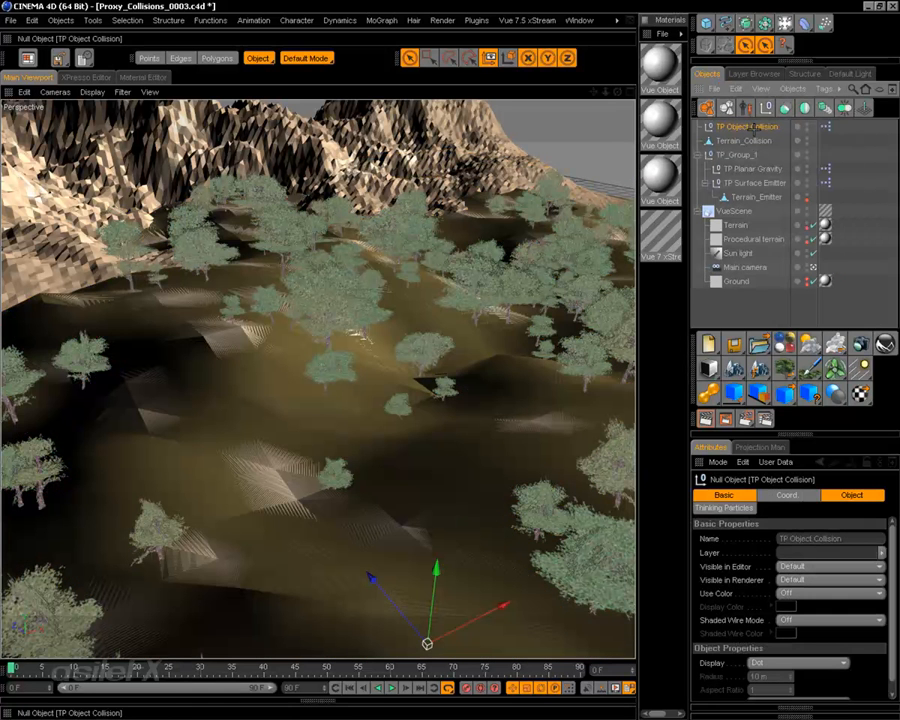
drag(750, 127, 738, 156)
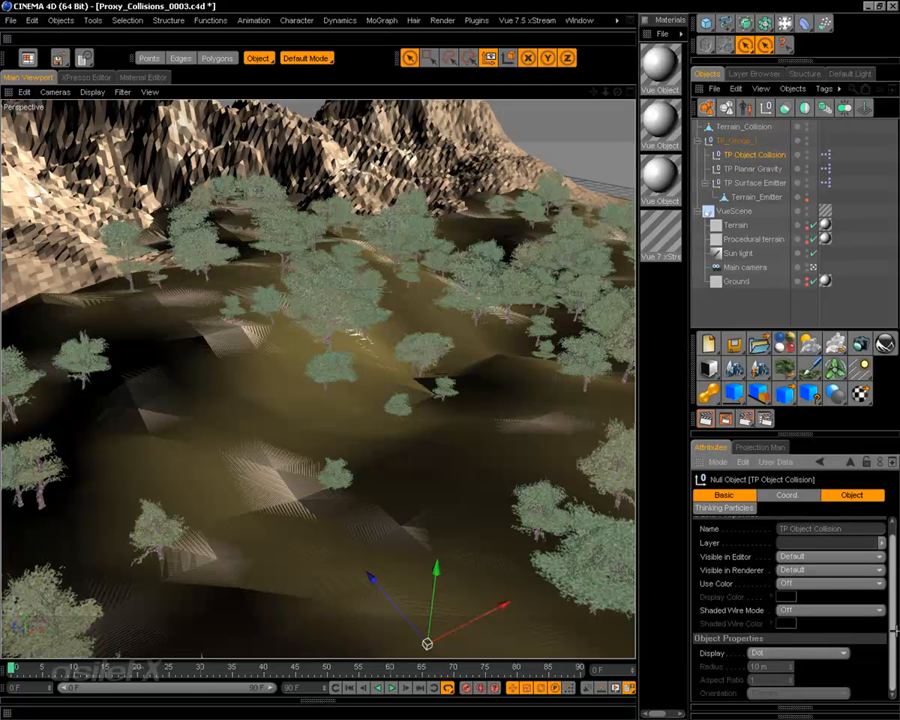
- Assign Terrain_Collision as the Collision Object in the Thinking Particles settings of TP Object Collision
scroll(800, 556, down, 1)
click(724, 508)
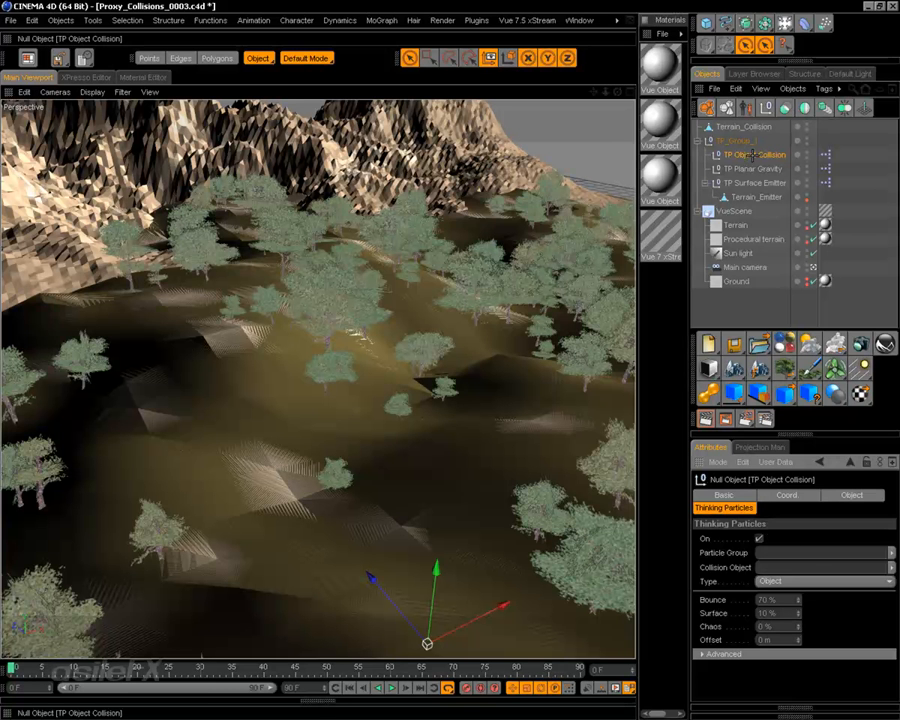
drag(745, 127, 787, 574)
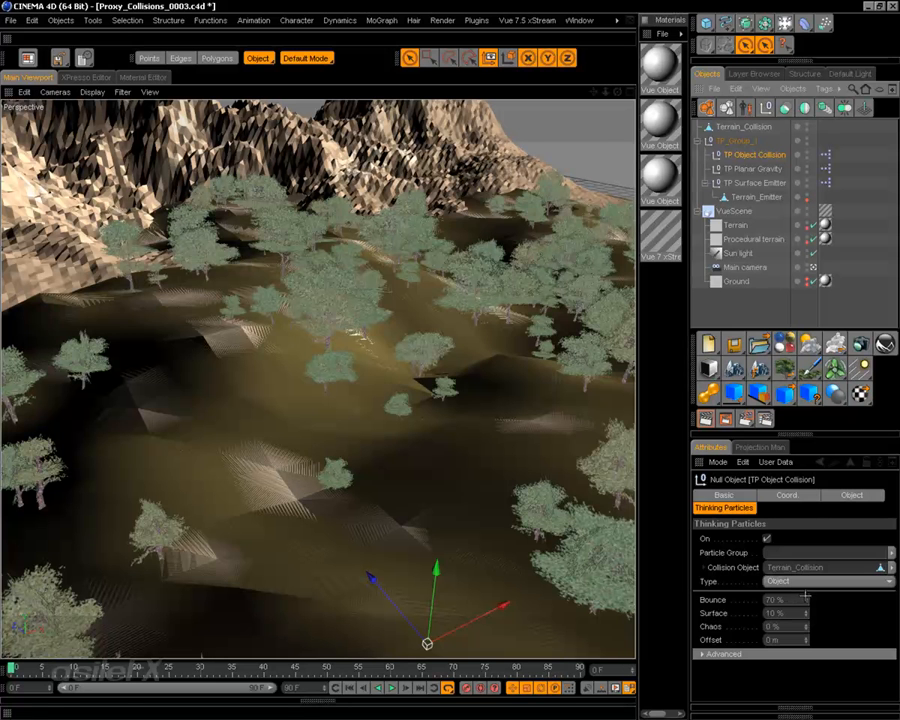
click(749, 310)
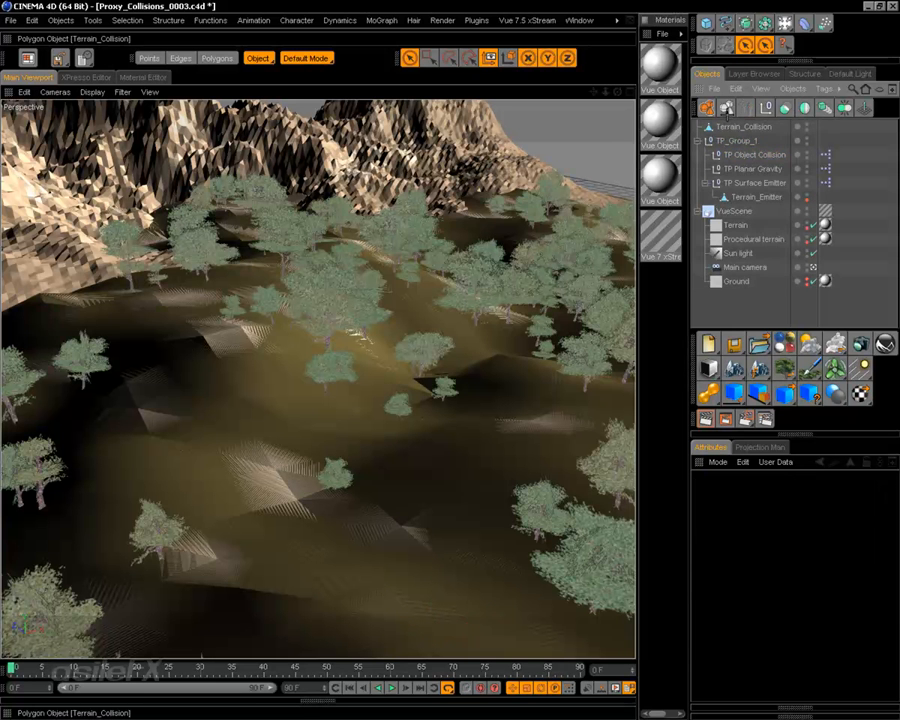
- Nest the Terrain_Collision mesh under TP Object Collision in TP_Group_1
click(743, 127)
drag(757, 158, 757, 158)
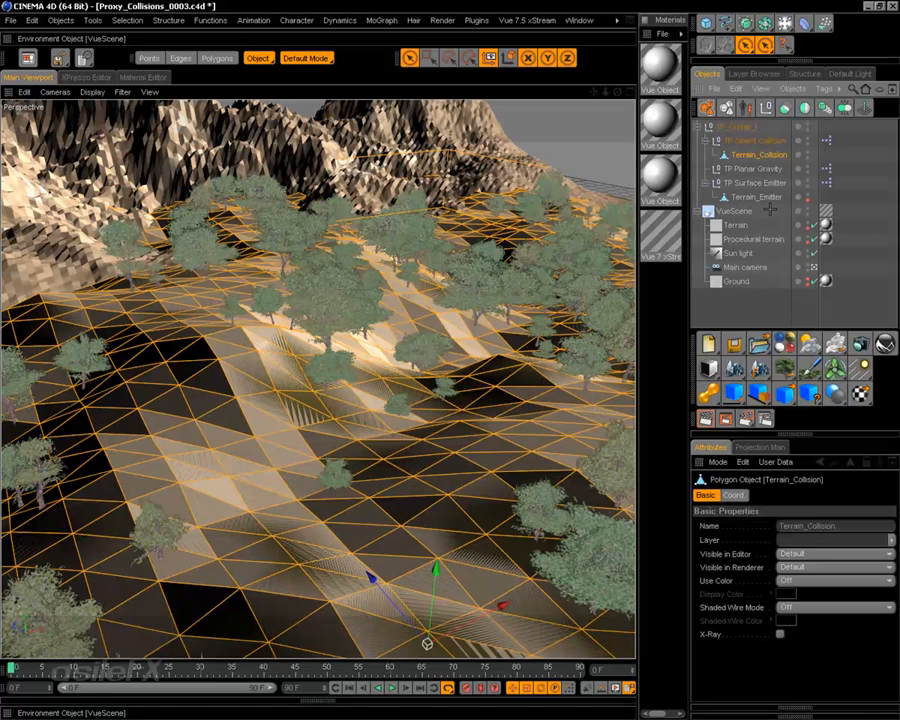
click(754, 310)
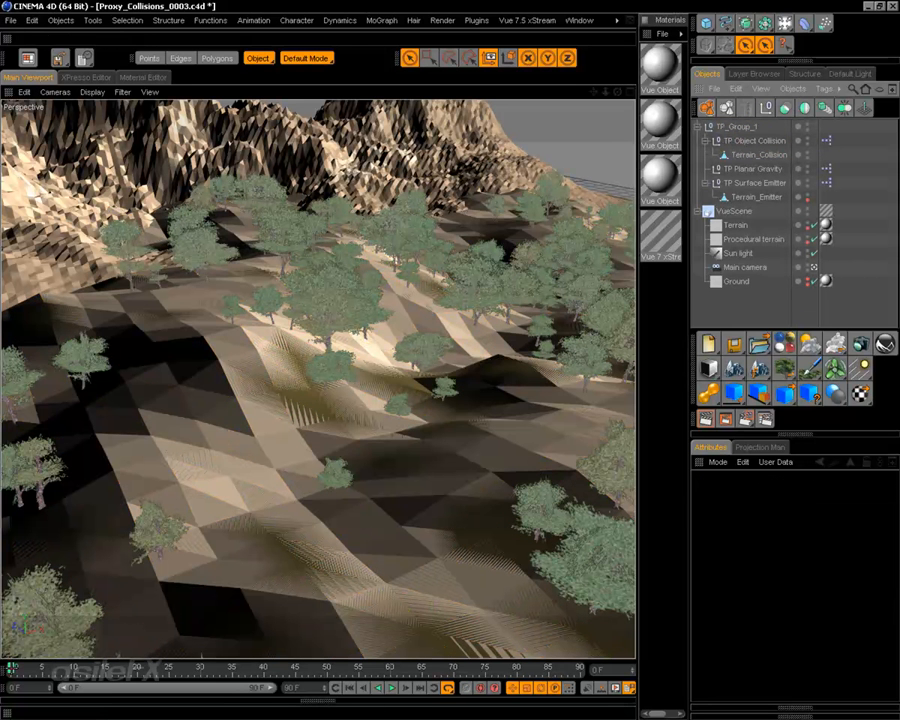
mouse_move(12, 667)
mouse_down()
mouse_move(356, 603)
mouse_move(679, 601)
mouse_move(12, 620)
mouse_up()
mouse_move(300, 320)
alt+middle_down()
mouse_move(320, 390)
mouse_move(330, 510)
mouse_move(230, 490)
alt+middle_up()
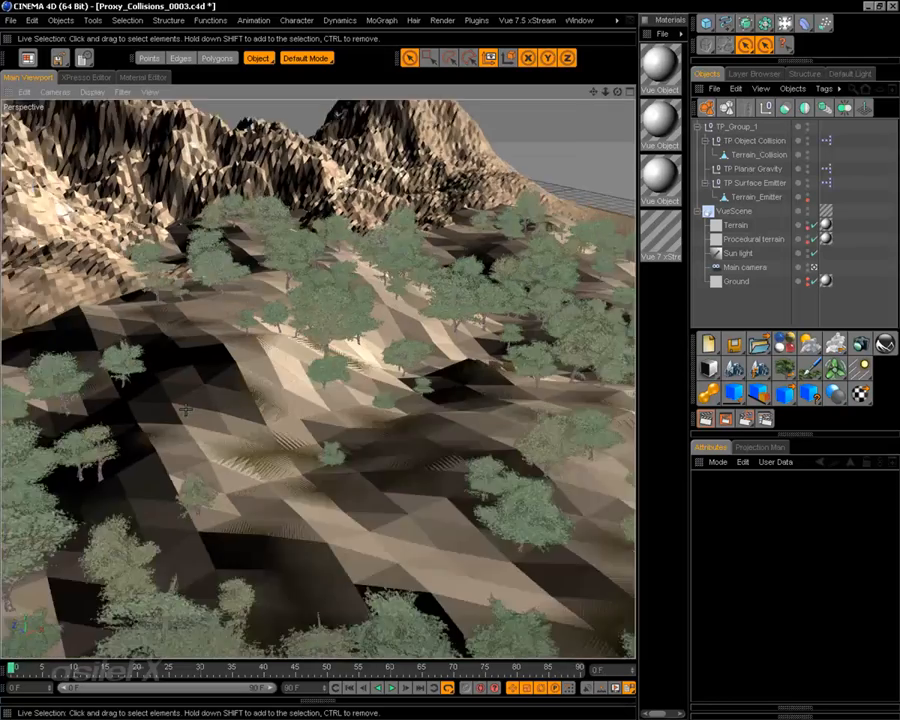
alt+drag(300, 420, 390, 420)
alt+middle_drag(300, 420, 450, 360)
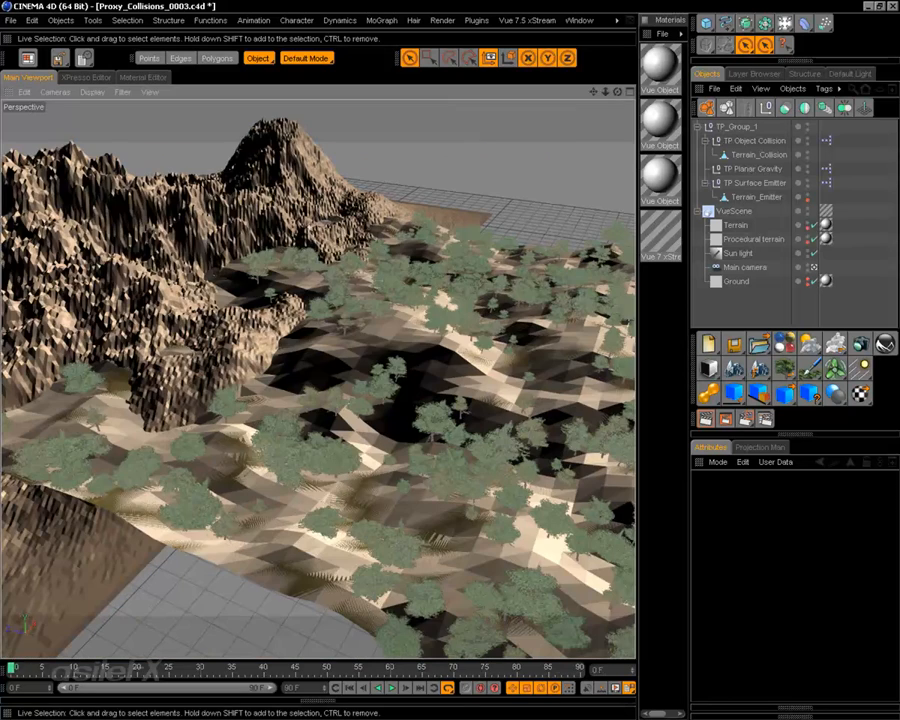
mouse_move(12, 667)
mouse_down()
mouse_move(530, 667)
mouse_move(657, 687)
mouse_move(12, 667)
mouse_move(257, 654)
mouse_up()
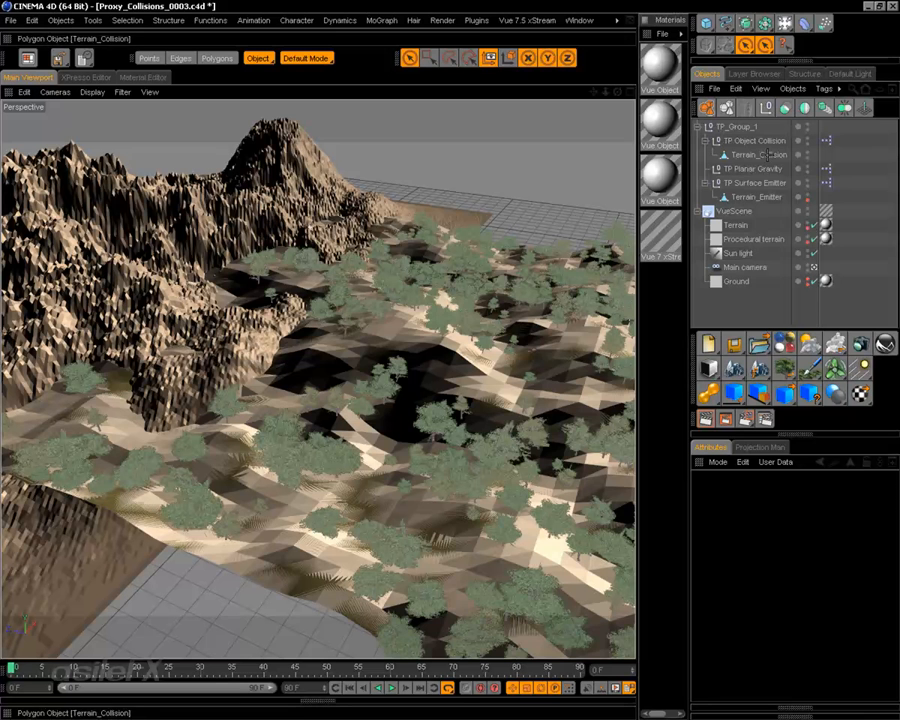
click(757, 155)
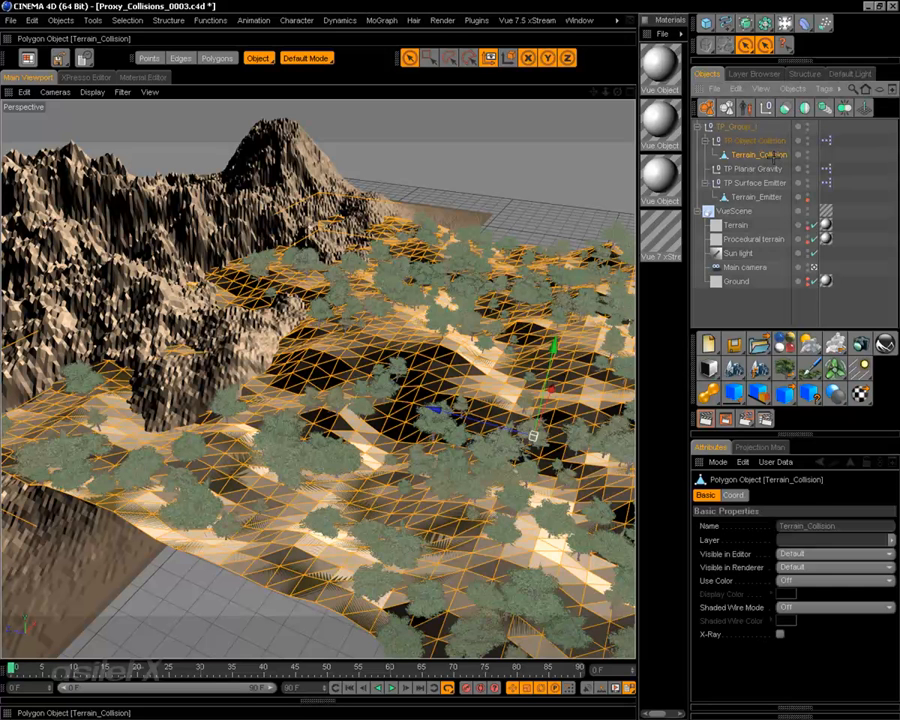
click(760, 295)
- Create a new layer and name it TP_Group
click(754, 73)
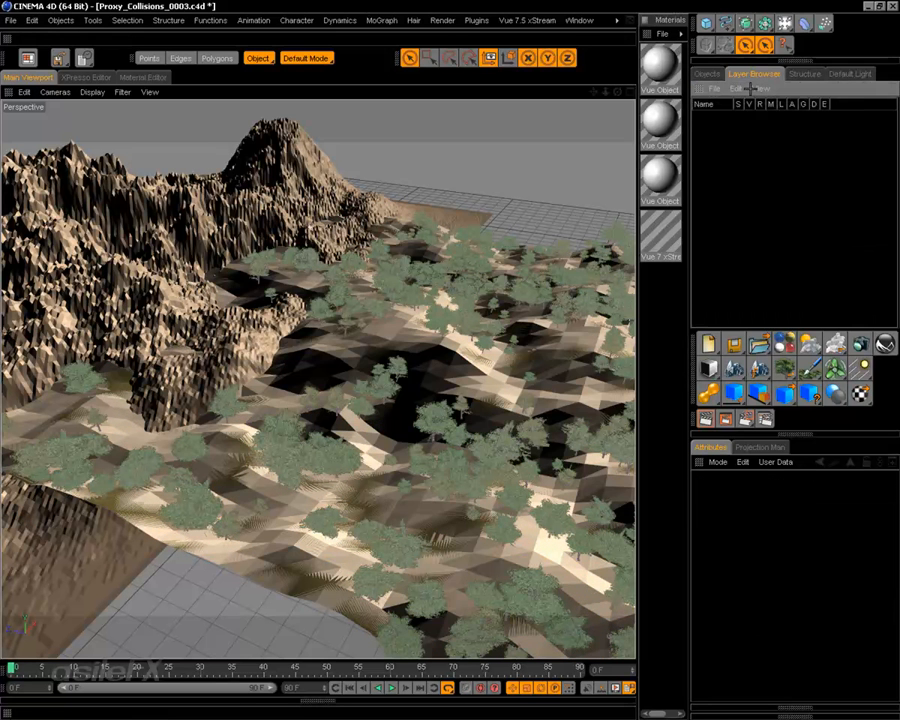
double_click(750, 150)
double_click(733, 118)
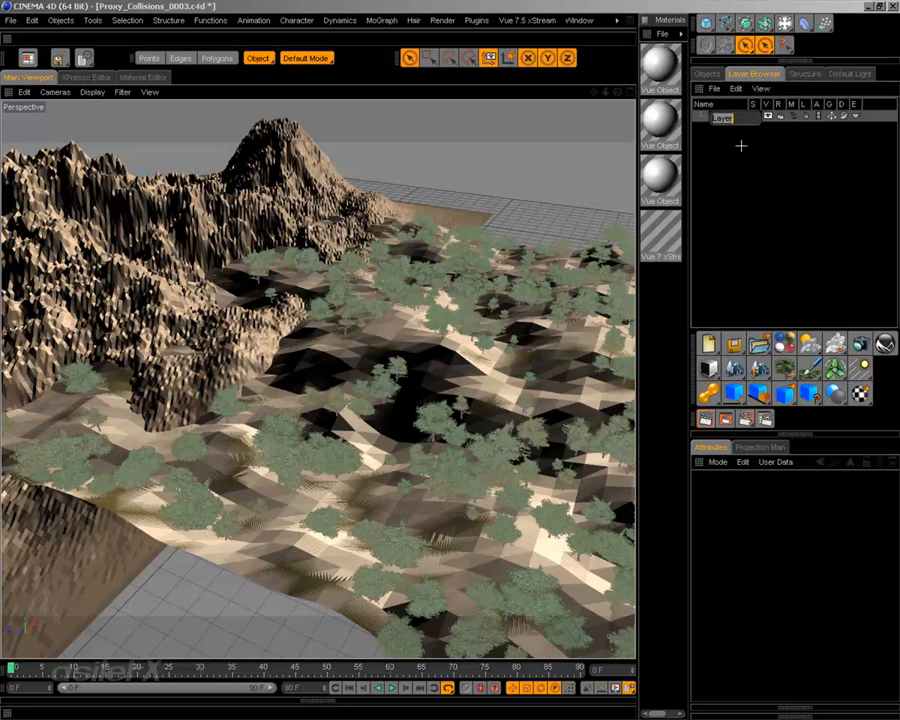
text(TP_Group)
key(Return)
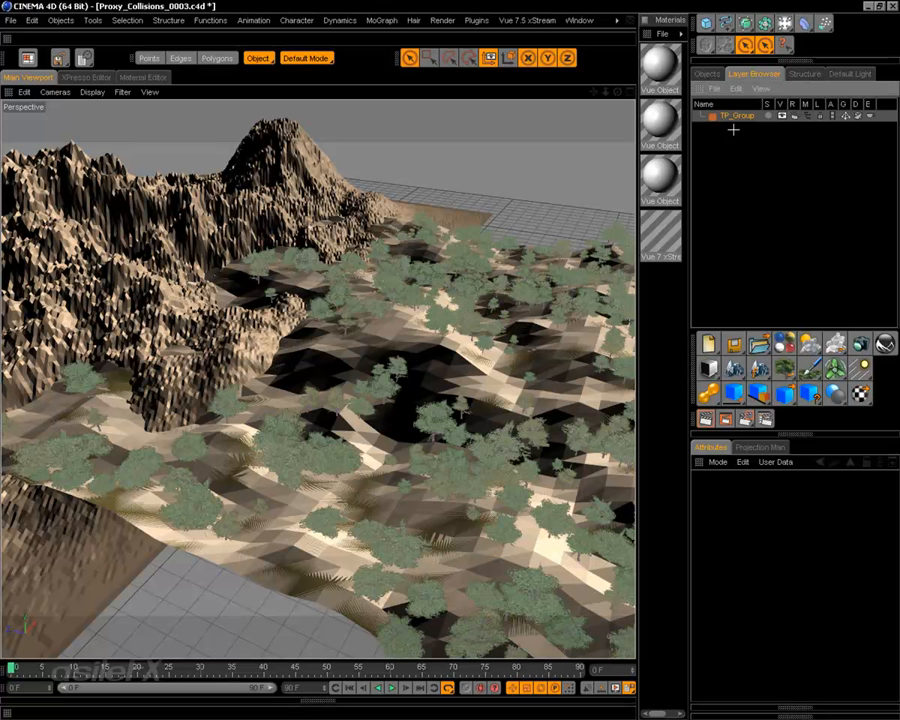
- Add TP_Group_1, TP Object Collision and Terrain_Collision to the TP_Group layer
click(707, 74)
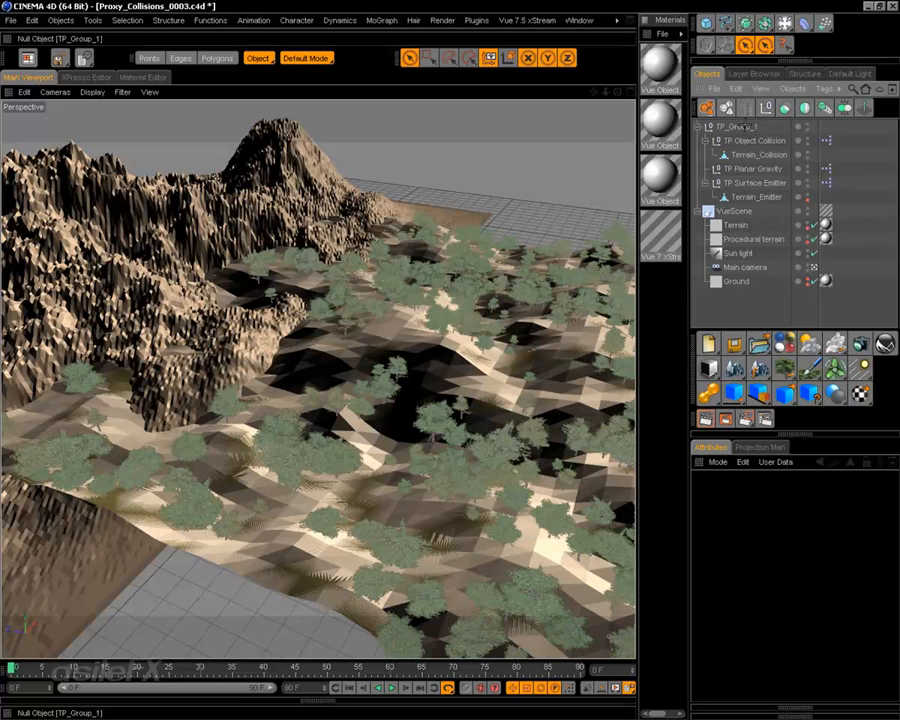
click(803, 127)
mouse_move(790, 134)
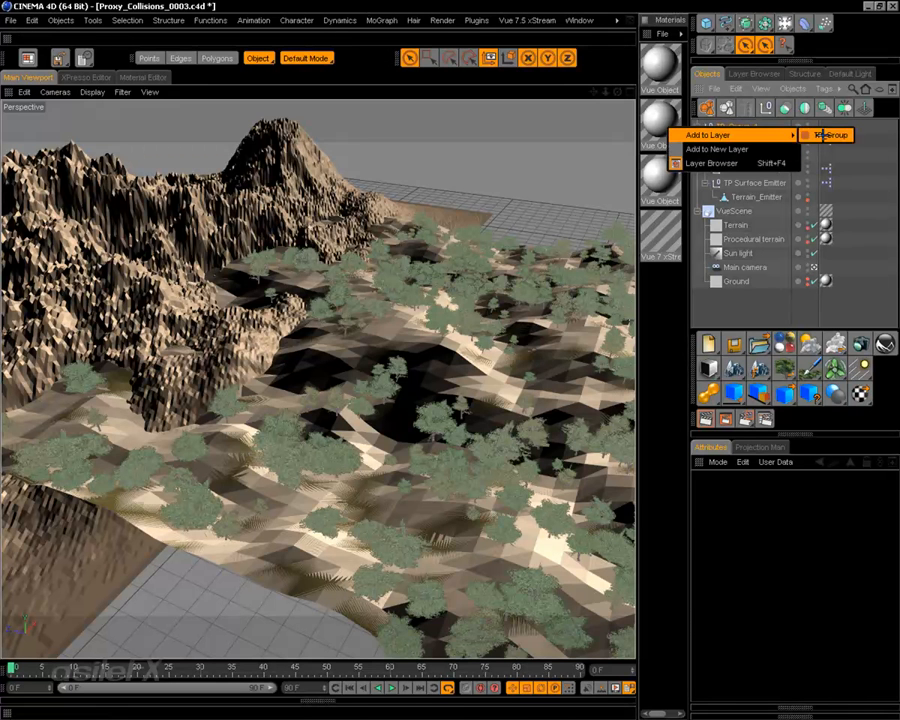
click(818, 134)
click(797, 141)
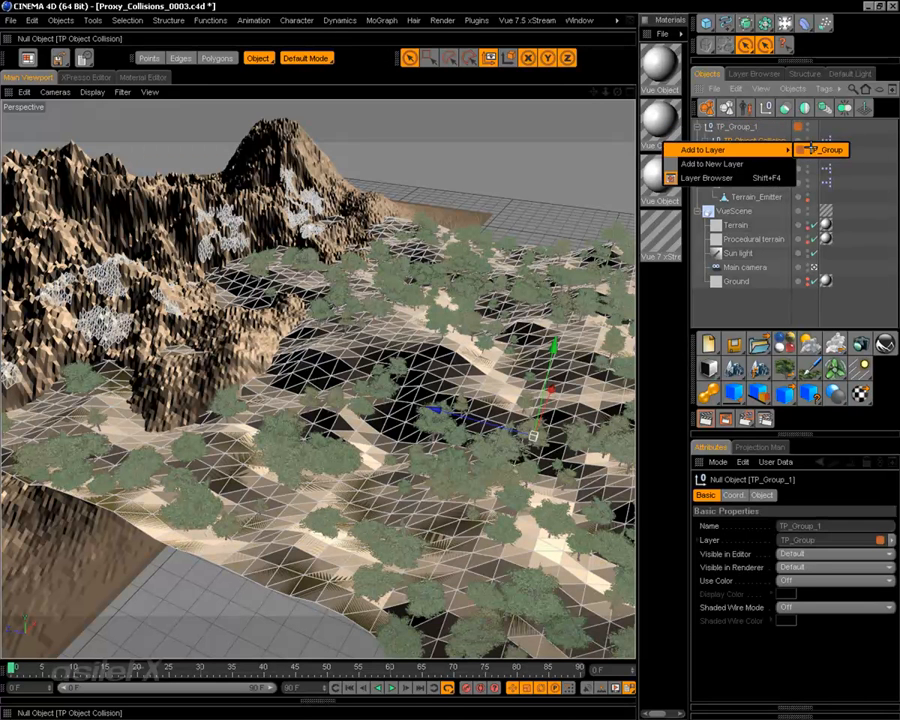
click(816, 147)
click(797, 155)
click(820, 160)
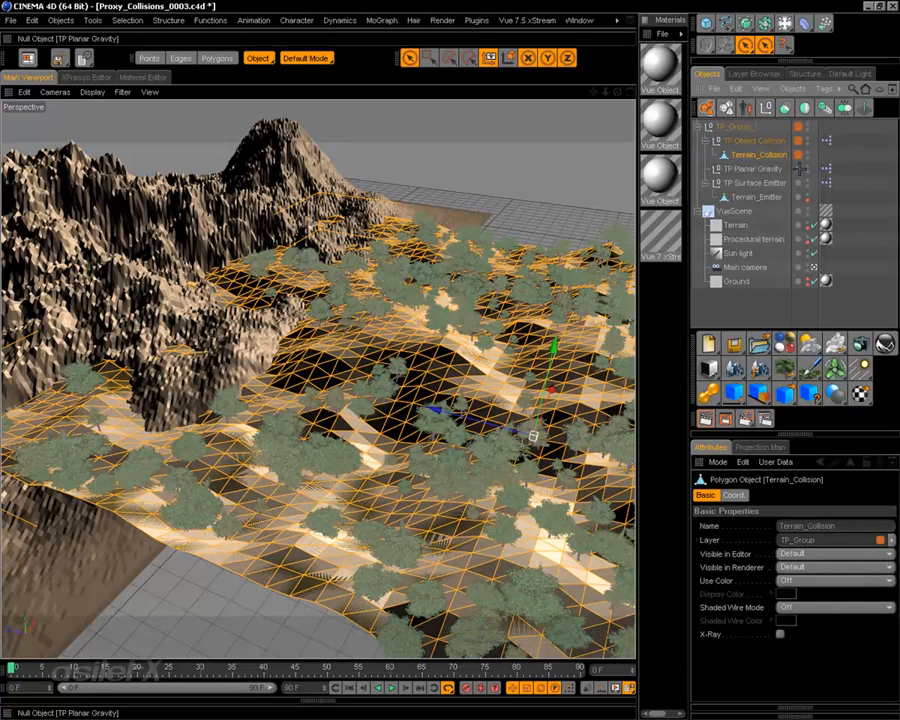
- Add TP Planar Gravity, TP Surface Emitter and Terrain_Emitter to the TP_Group layer
click(797, 169)
click(818, 177)
click(797, 183)
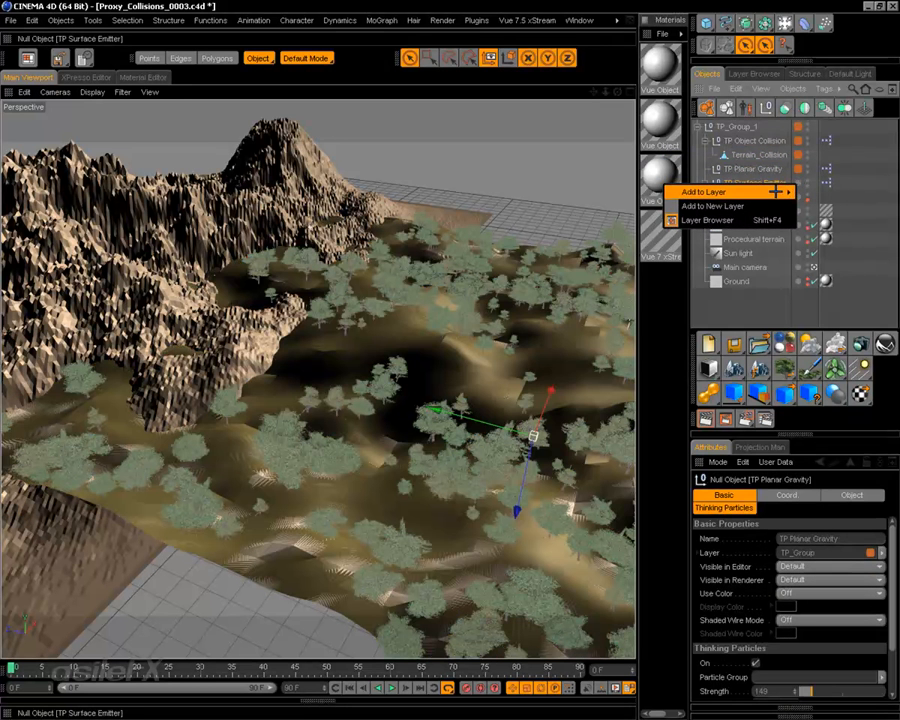
click(818, 191)
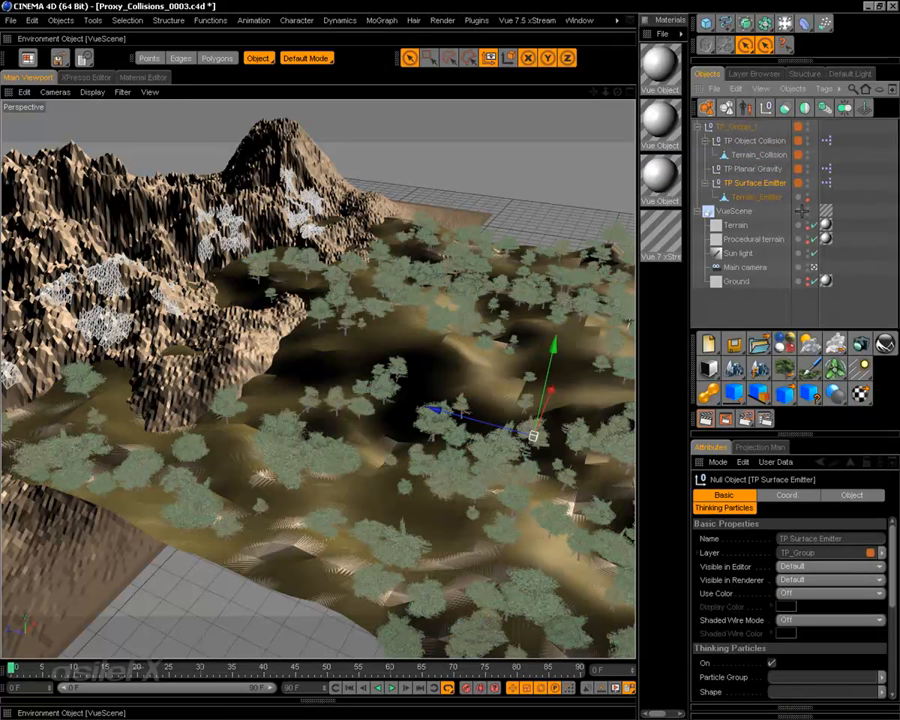
click(797, 197)
mouse_move(788, 207)
click(820, 207)
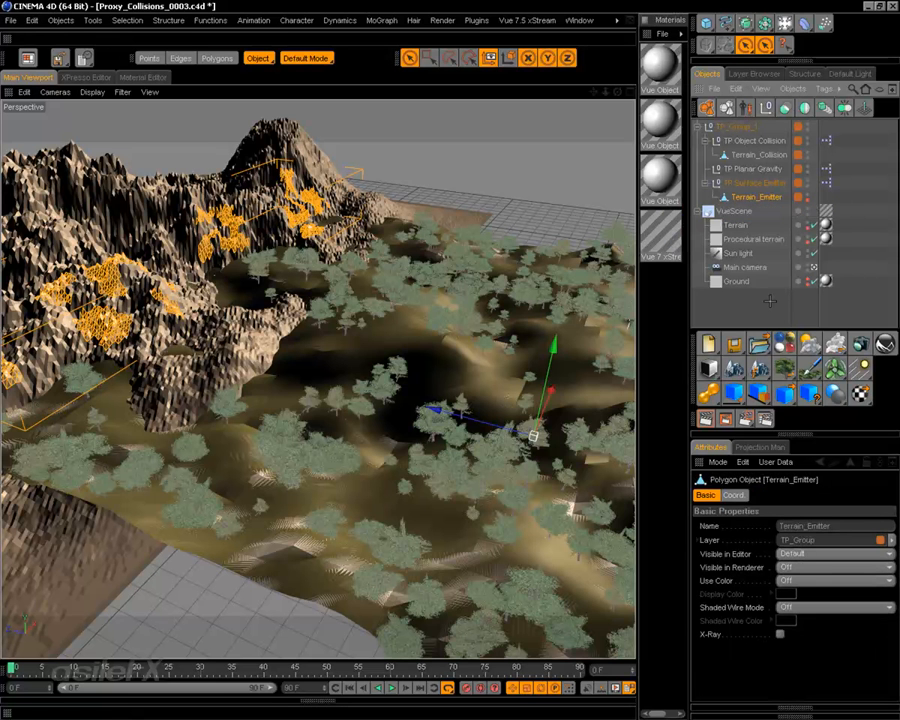
click(770, 300)
- Assign TP_Group_1 as the Particle Group in the Thinking Particles settings of TP Object Collision
click(738, 127)
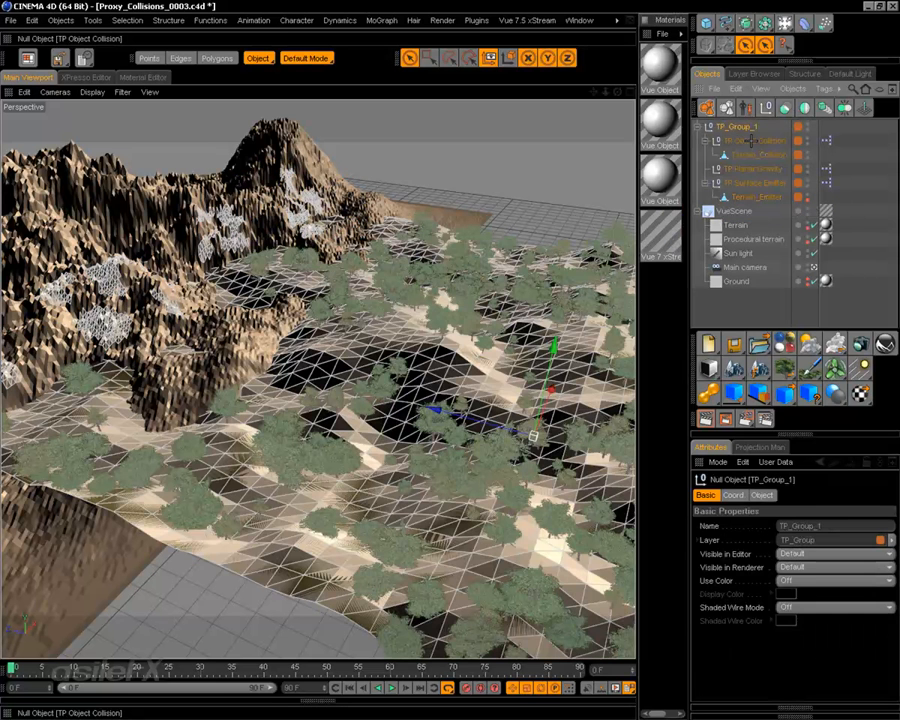
click(750, 141)
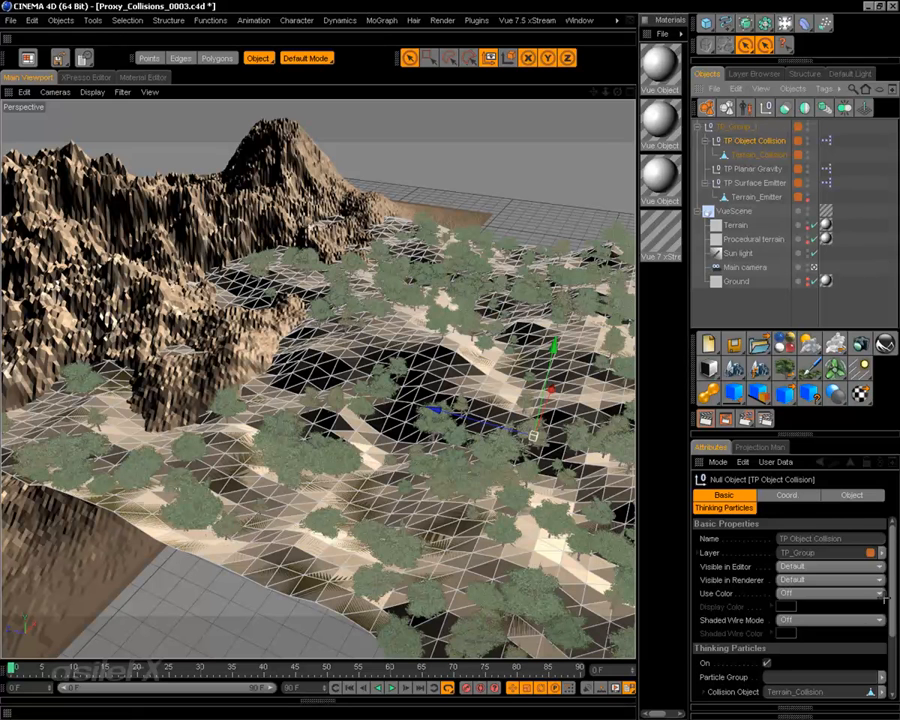
scroll(887, 566, down, 3)
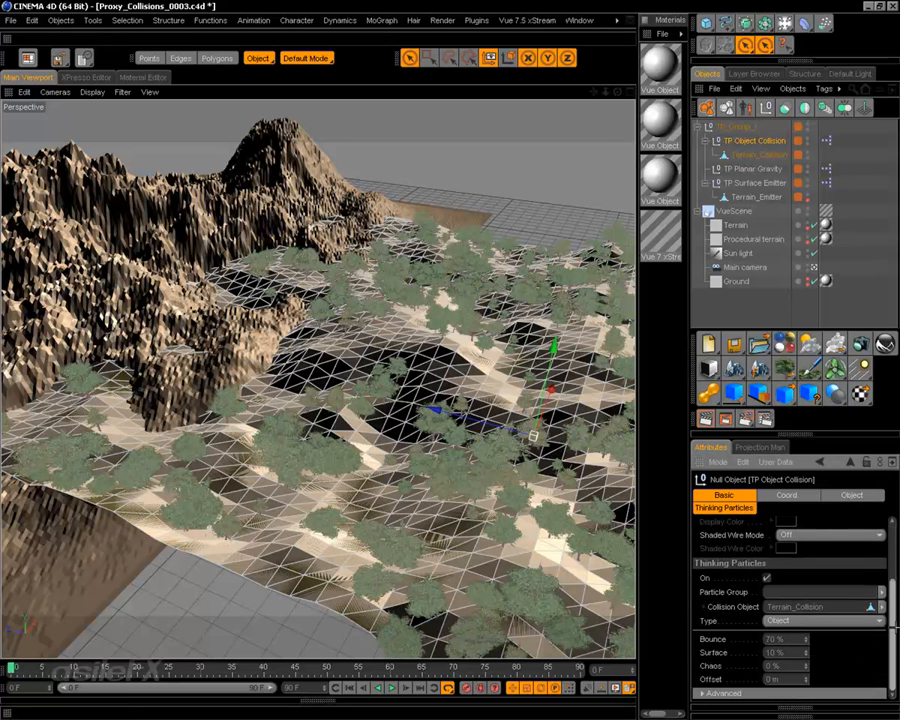
drag(738, 127, 788, 596)
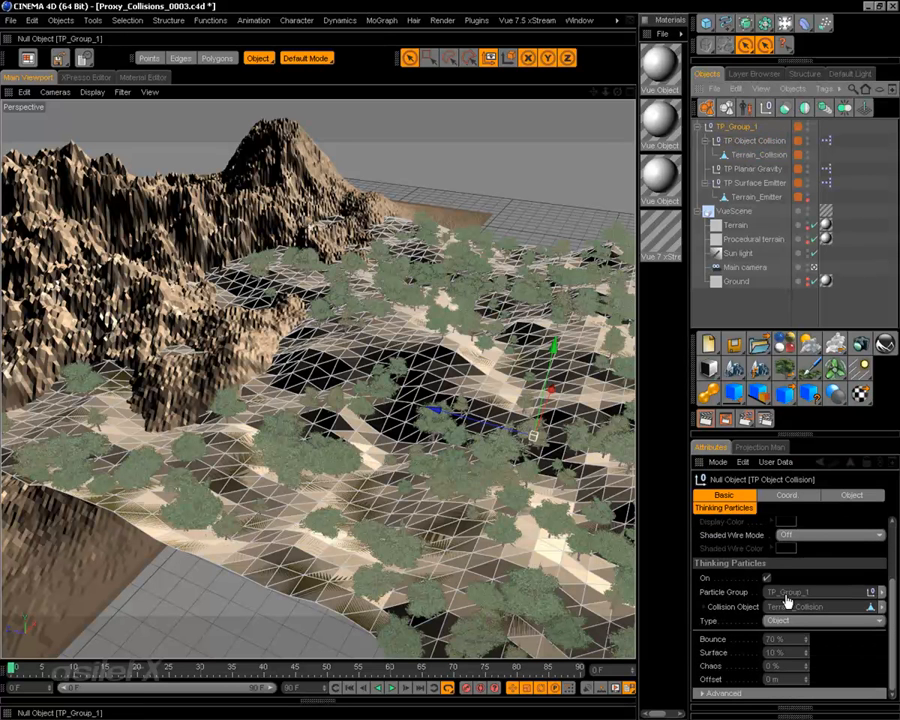
- Assign TP_Group_1 as the Particle Group of both TP Planar Gravity and TP Surface Emitter
click(757, 169)
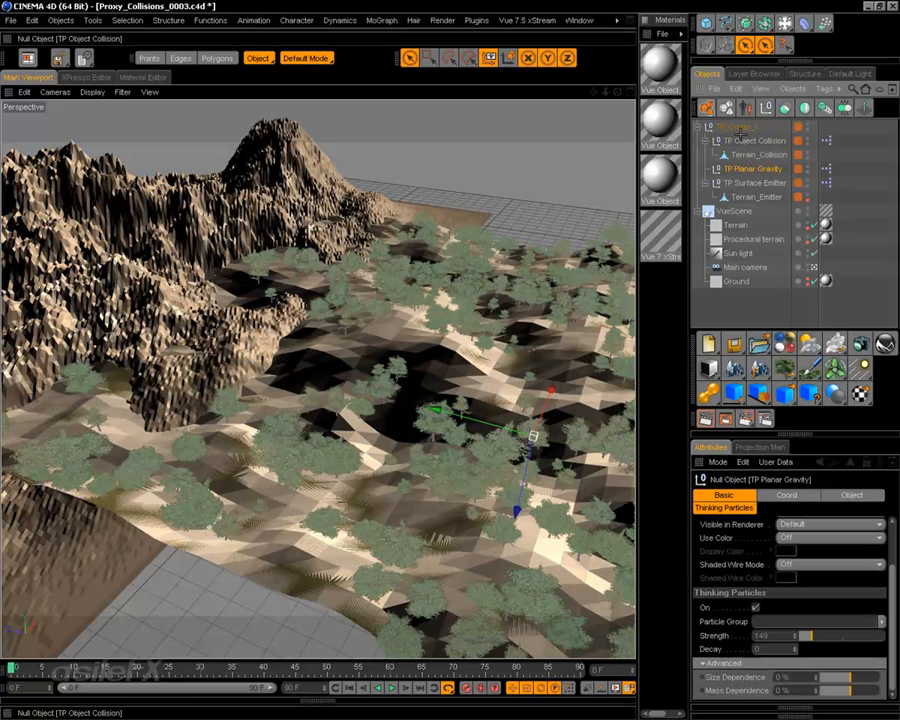
drag(737, 128, 778, 623)
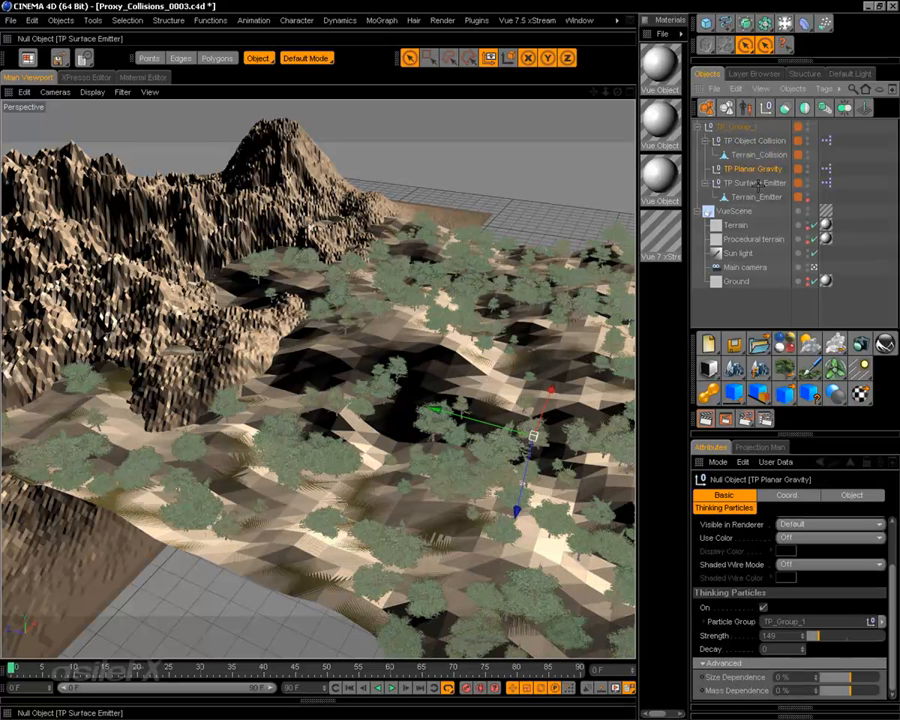
click(750, 182)
drag(737, 128, 790, 624)
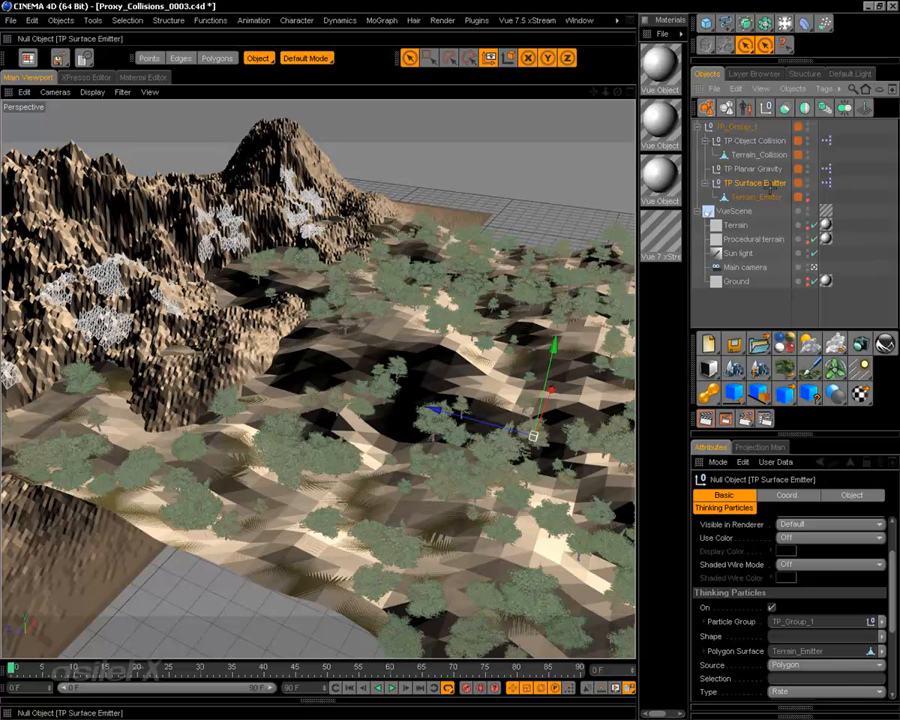
click(763, 168)
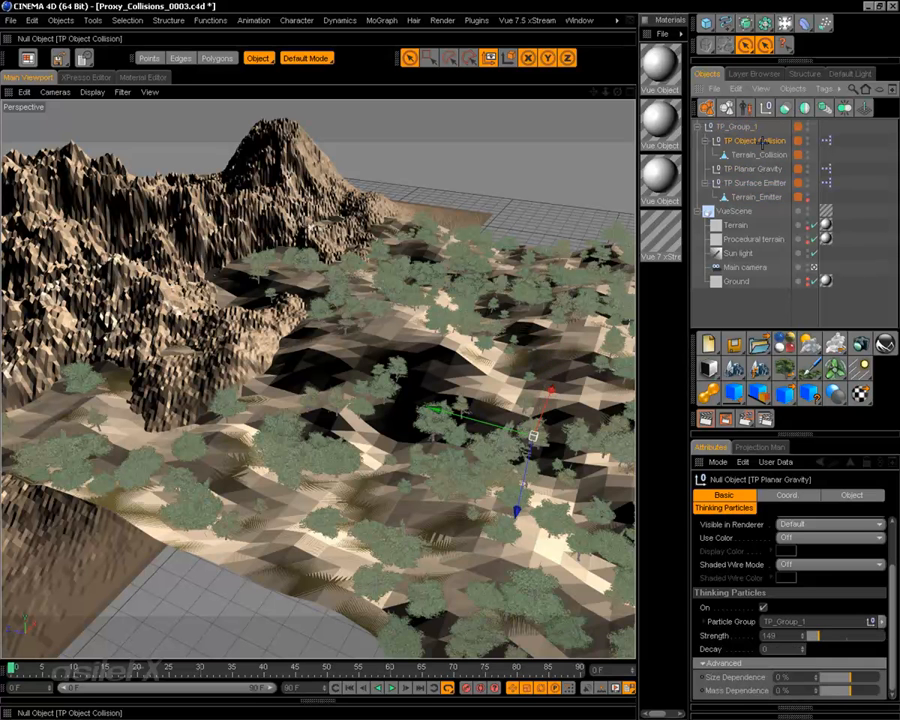
click(763, 141)
click(755, 302)
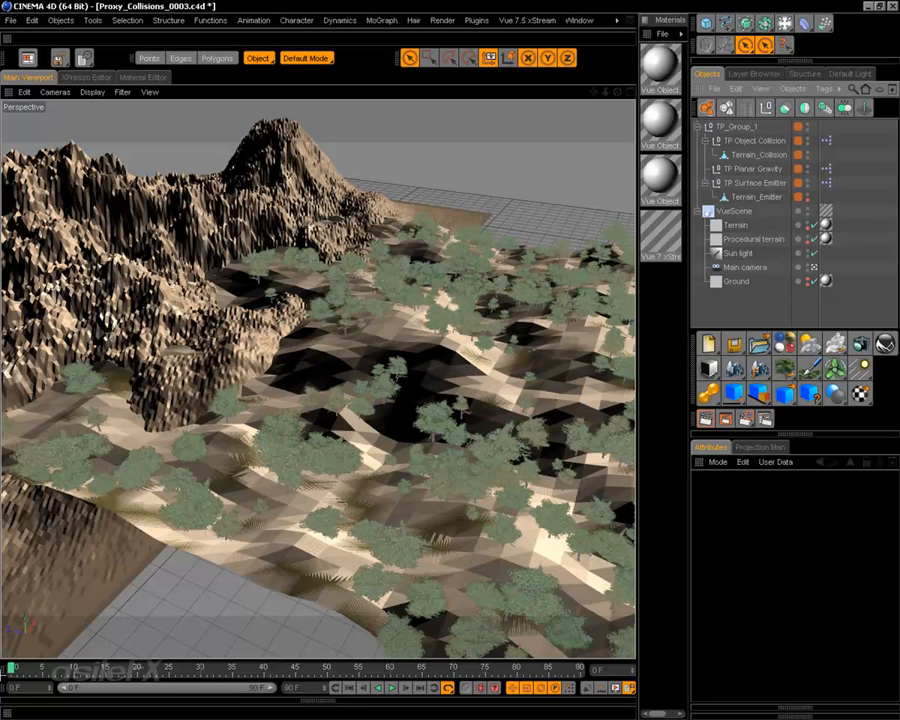
- Set the Particle number of TP Surface Emitter to 1000, its Size to 9 and its Mass to 39
mouse_move(11, 667)
mouse_down()
mouse_move(454, 667)
mouse_move(10, 667)
mouse_up()
click(770, 183)
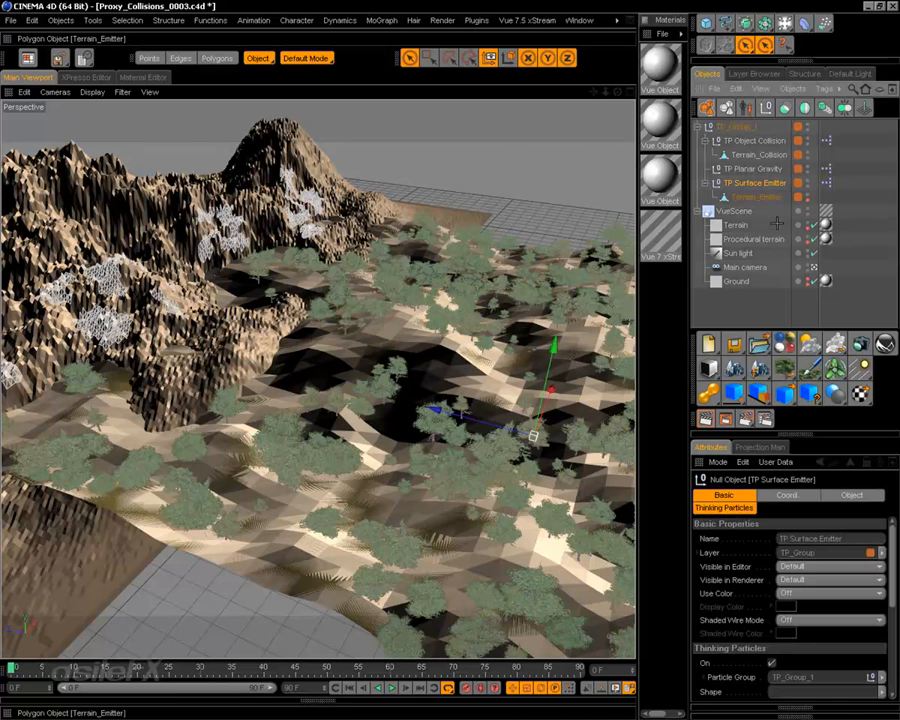
scroll(790, 583, down, 5)
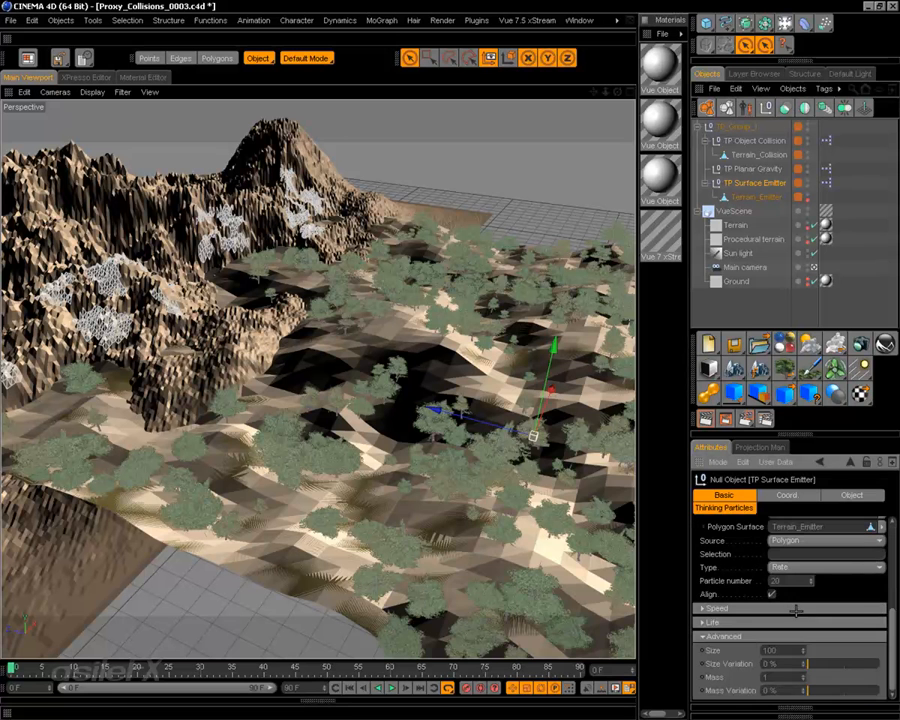
text(20)
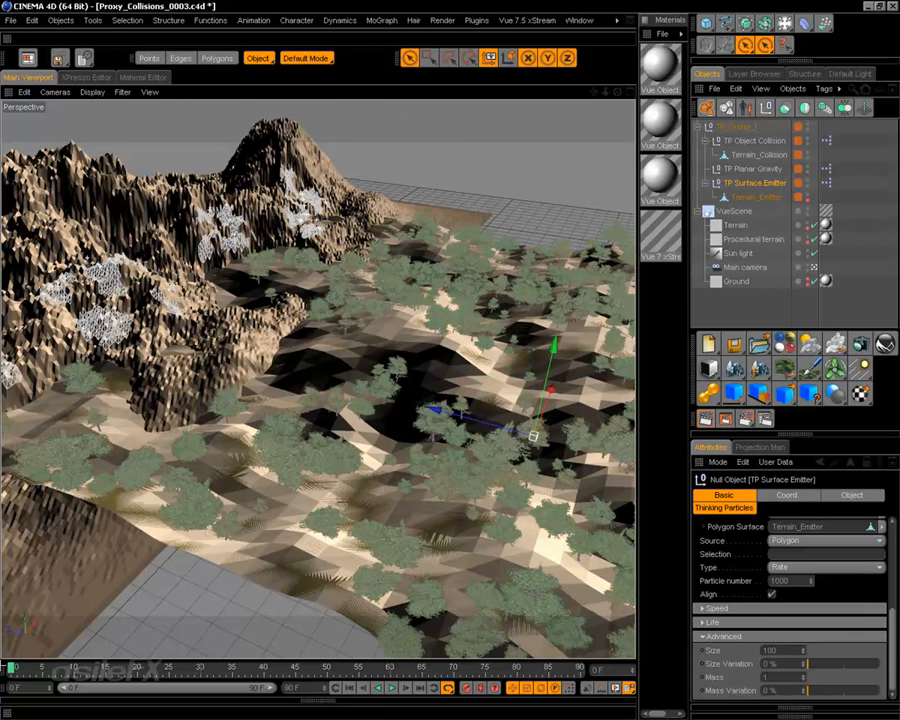
drag(791, 678, 692, 674)
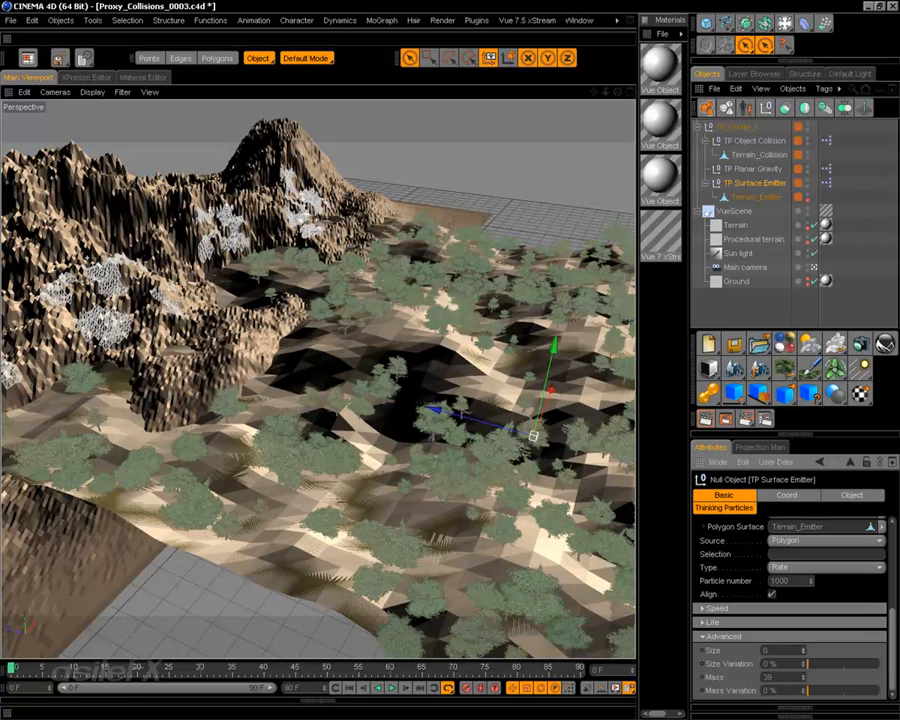
mouse_move(11, 667)
mouse_down()
mouse_move(169, 667)
mouse_move(5, 667)
mouse_up()
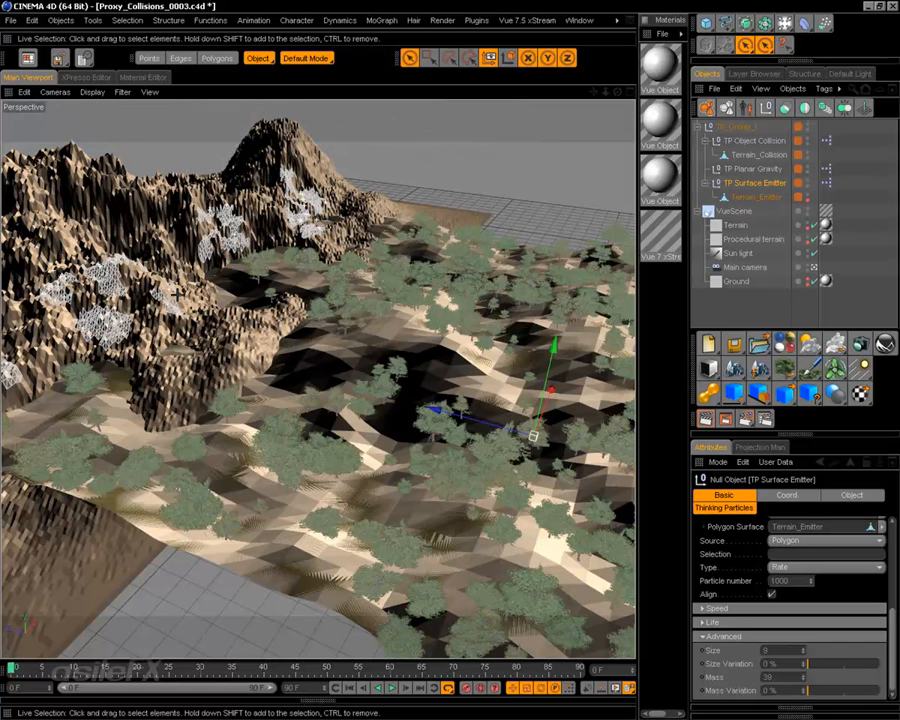
- Set the particle View Type to Flakes in the Thinking Particles Settings
click(63, 20)
mouse_move(87, 210)
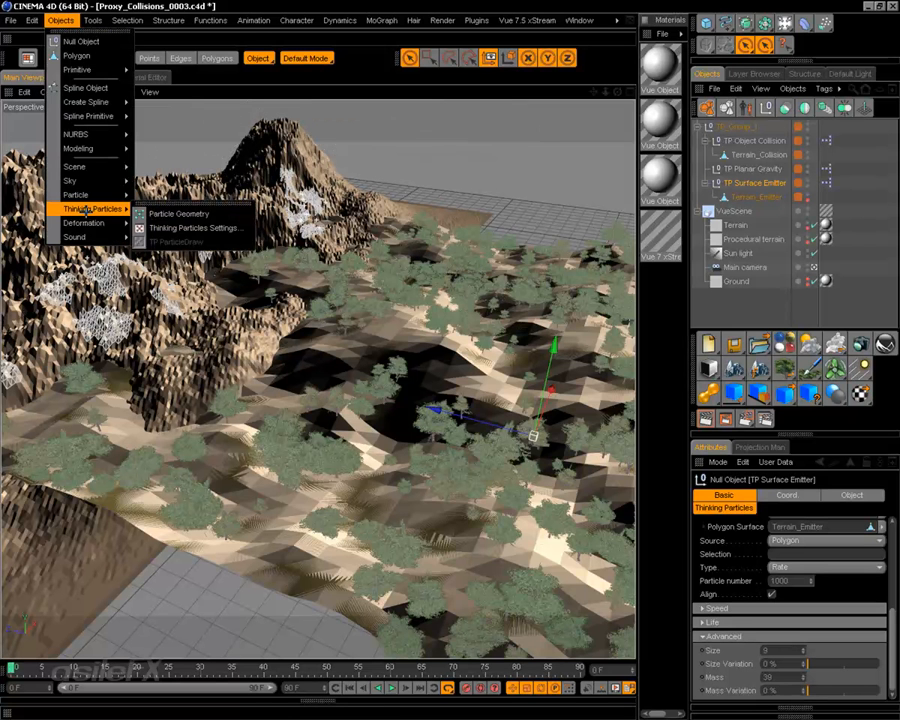
click(208, 228)
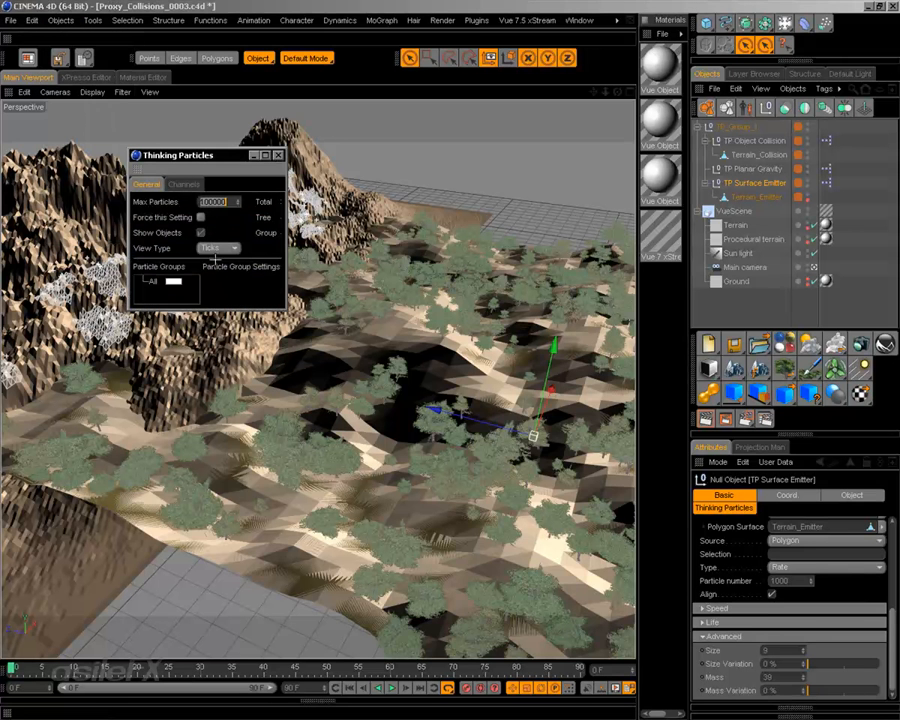
click(232, 248)
click(224, 277)
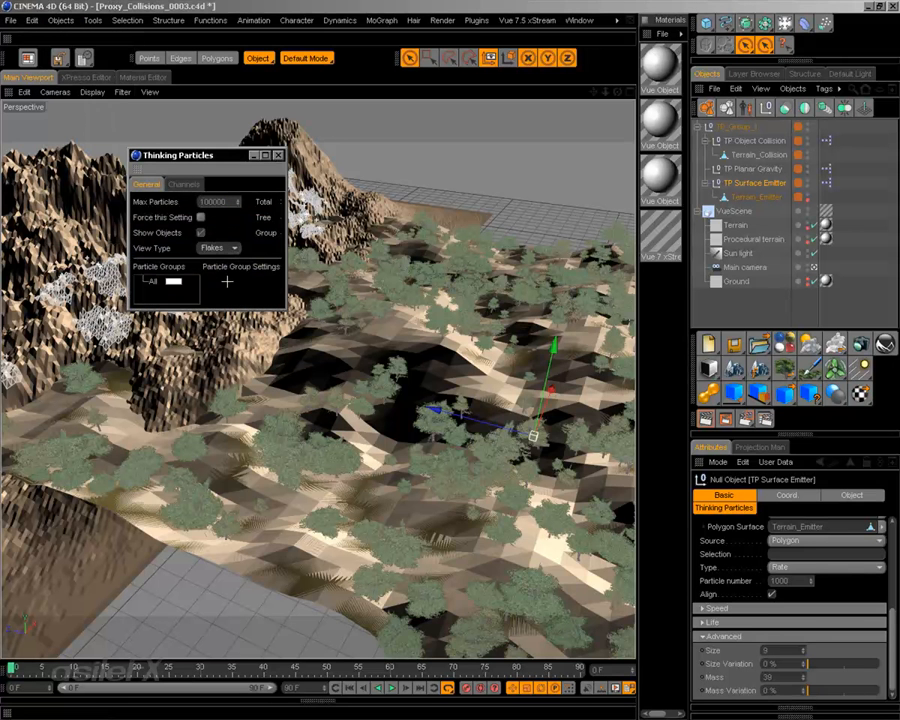
click(279, 156)
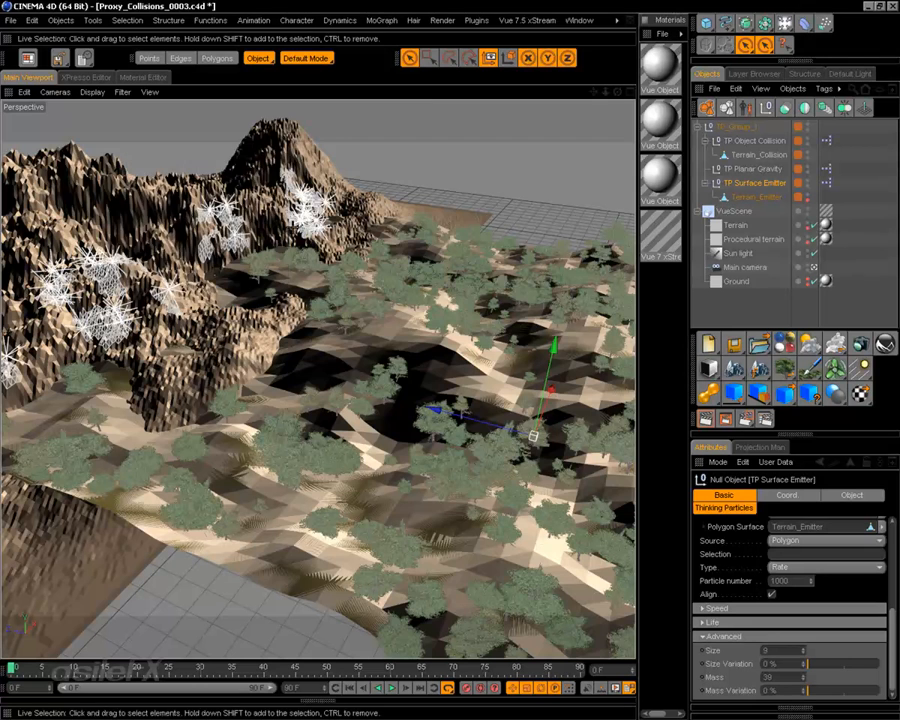
- Preview the particles, and set TP Surface Emitter's Size to 6, Size Variation to 13% and Mass Variation to 21%
drag(12, 667, 10, 640)
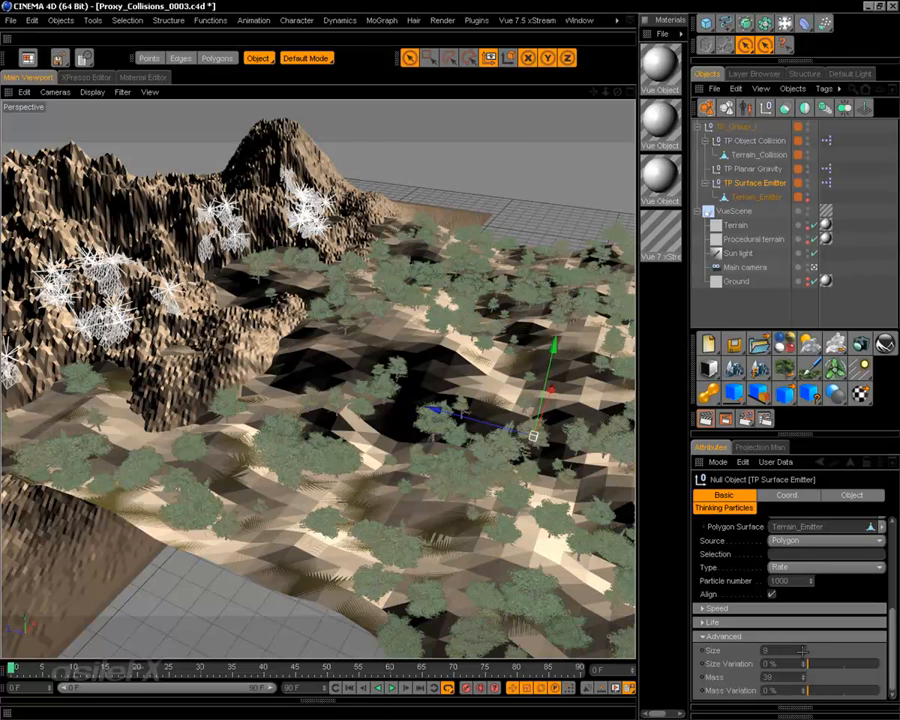
drag(802, 650, 816, 691)
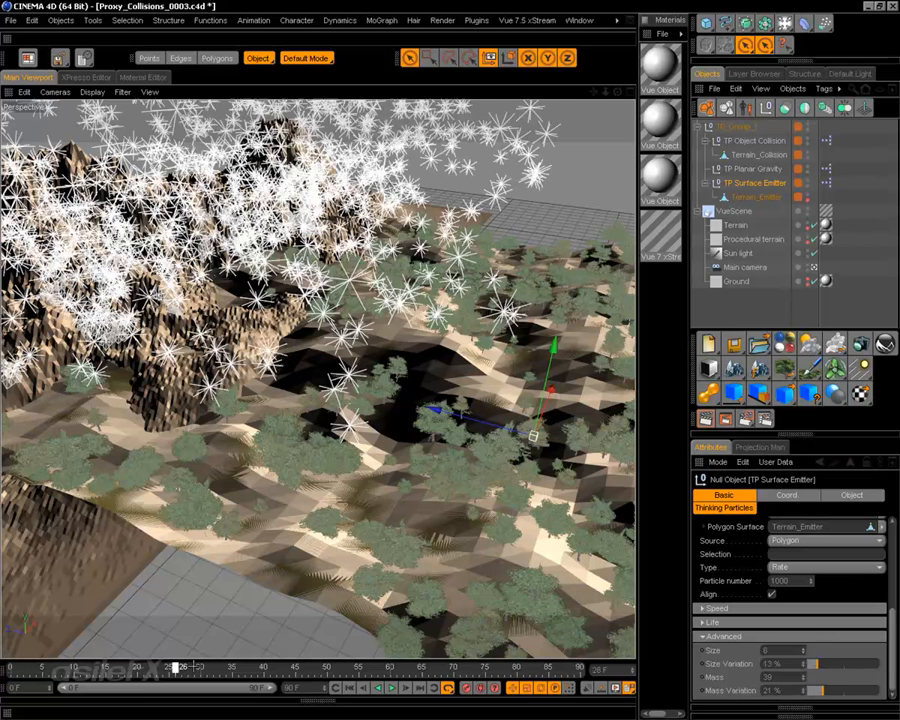
- Set the Strength of TP Planar Gravity to 323 and play back the simulation
click(760, 169)
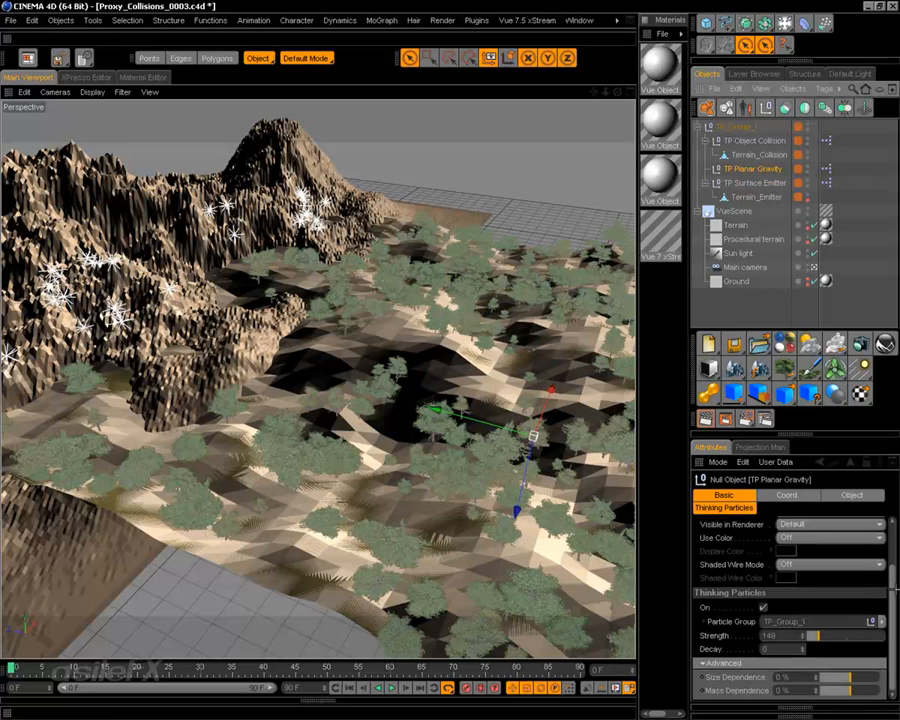
drag(818, 636, 833, 636)
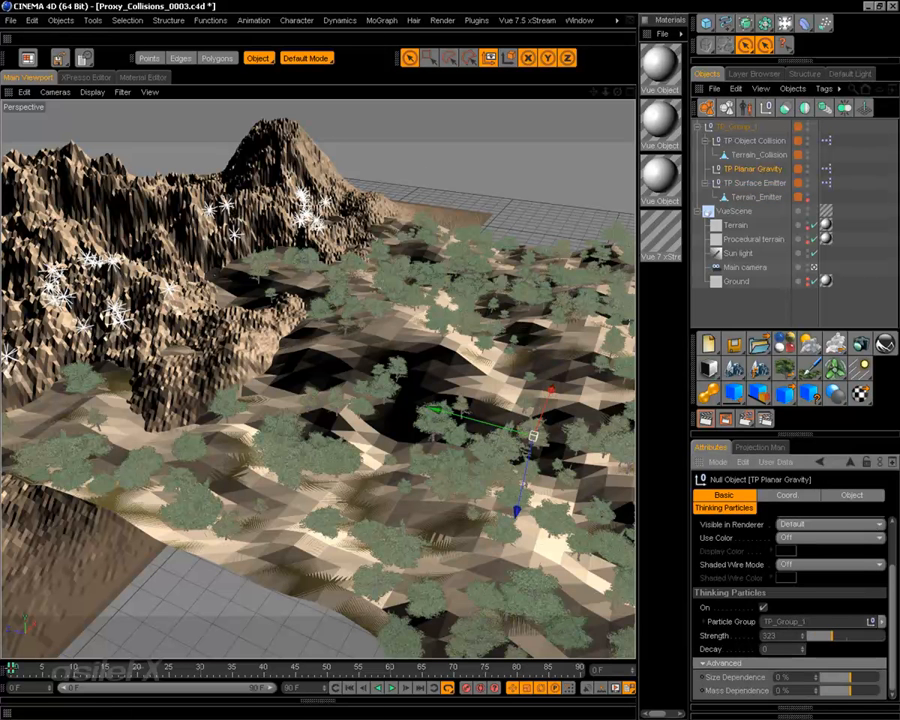
key(F8)
- Show the Speed settings of TP Surface Emitter and preview the particle motion up to frame 90, returning to frame 0
click(759, 183)
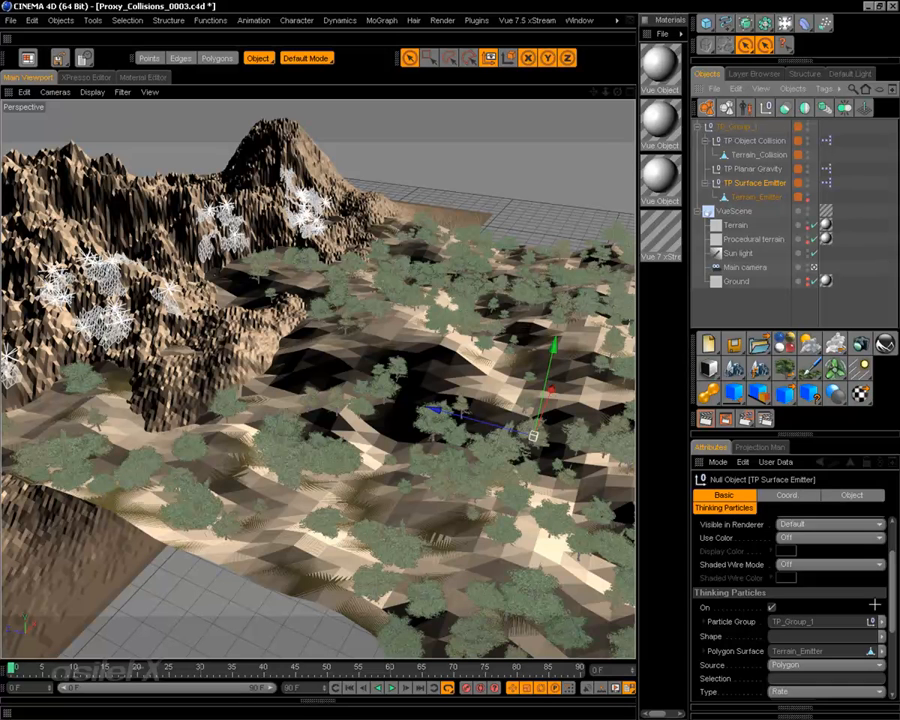
scroll(853, 641, down, 3)
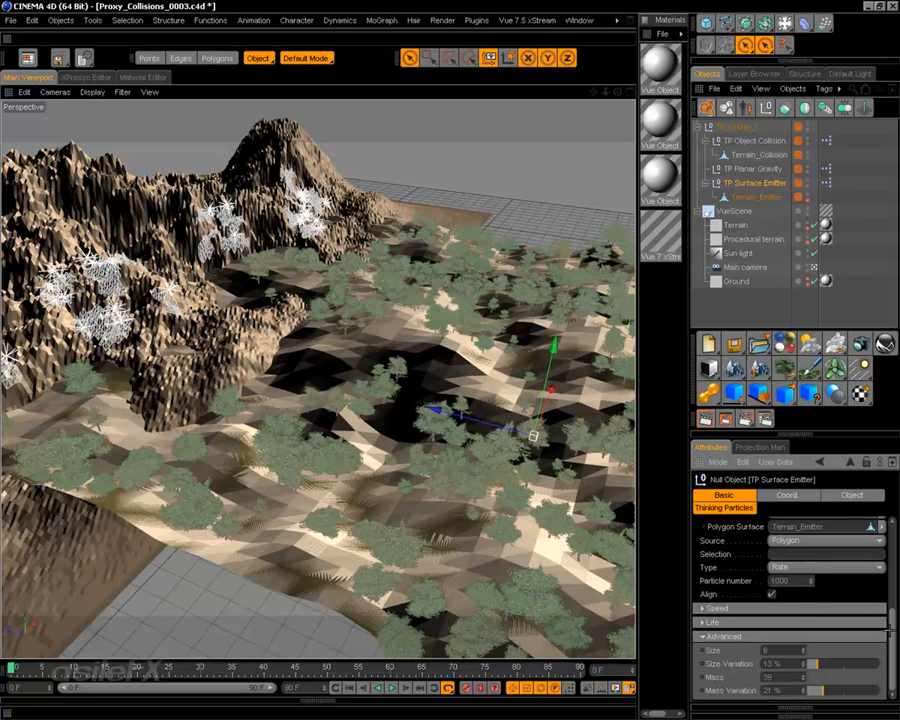
click(705, 608)
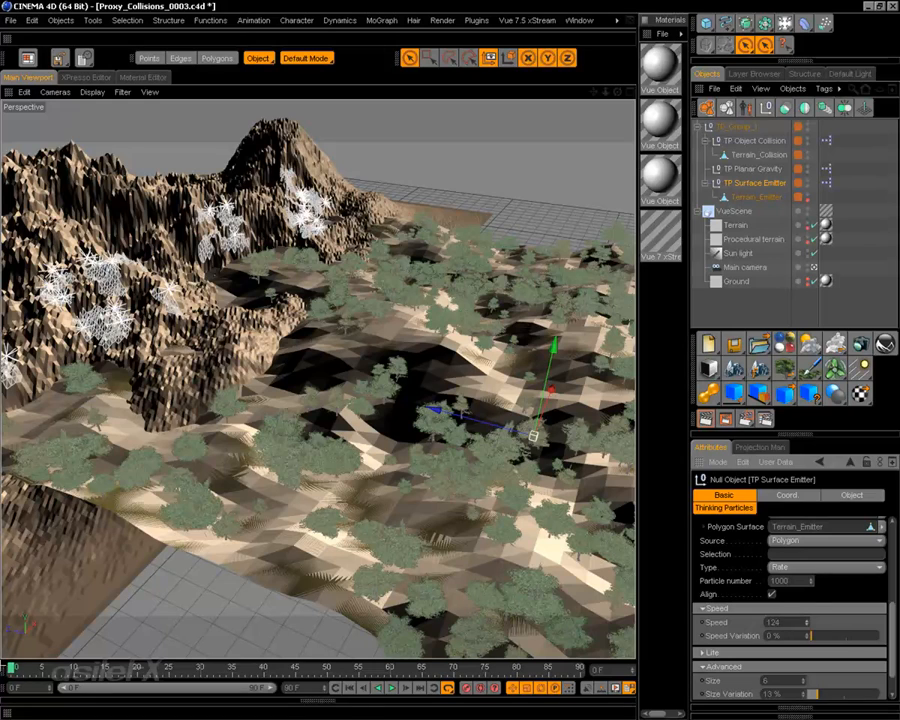
drag(12, 667, 604, 663)
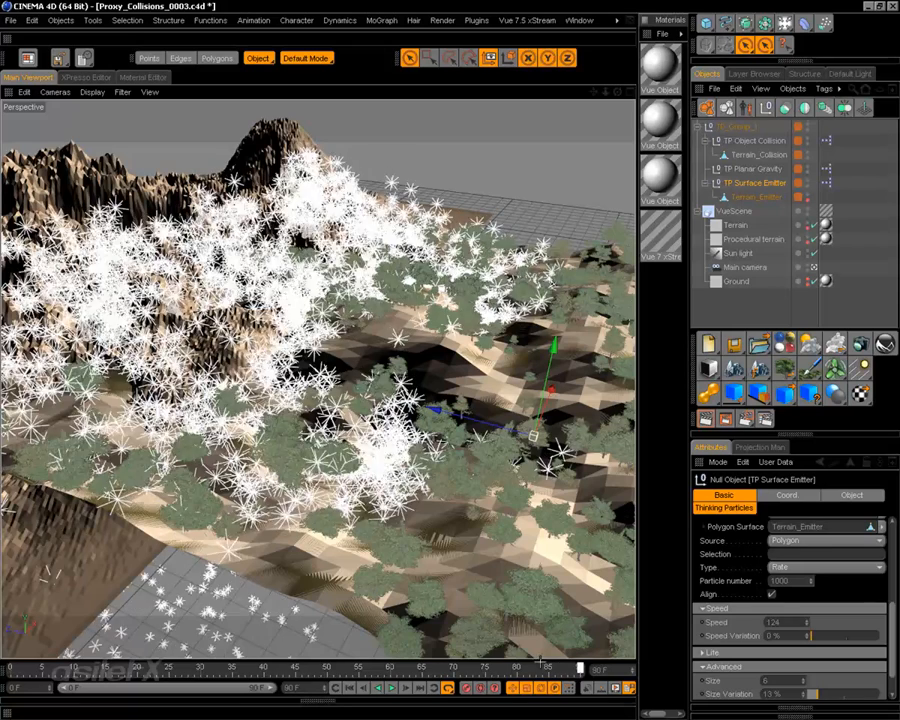
drag(15, 667, 32, 627)
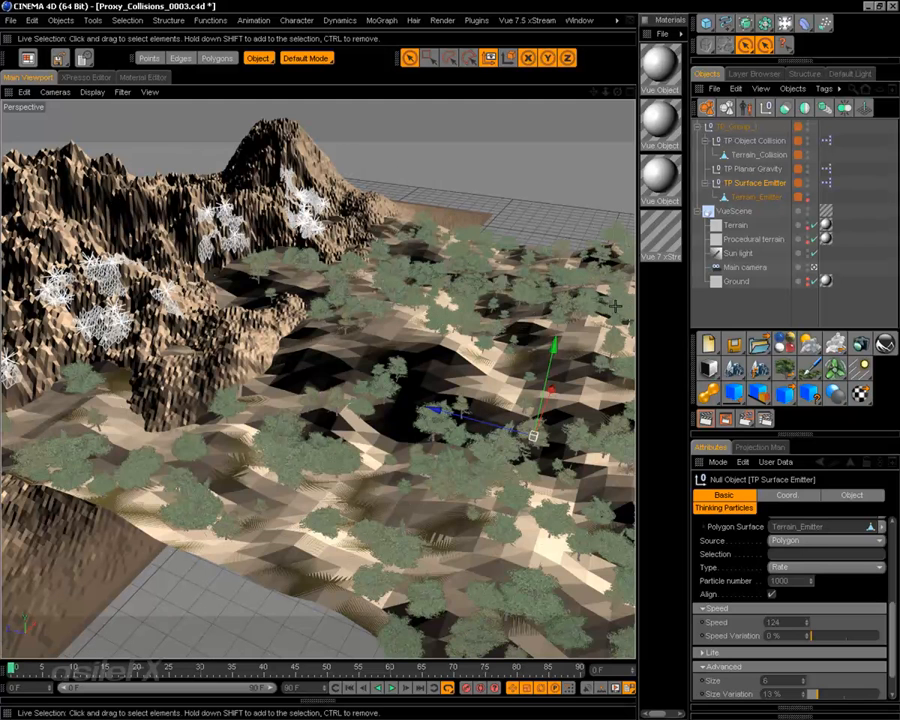
- Hide Terrain_Collision in the viewport, preview the particle motion up to frame 90 and return to frame 0
click(808, 155)
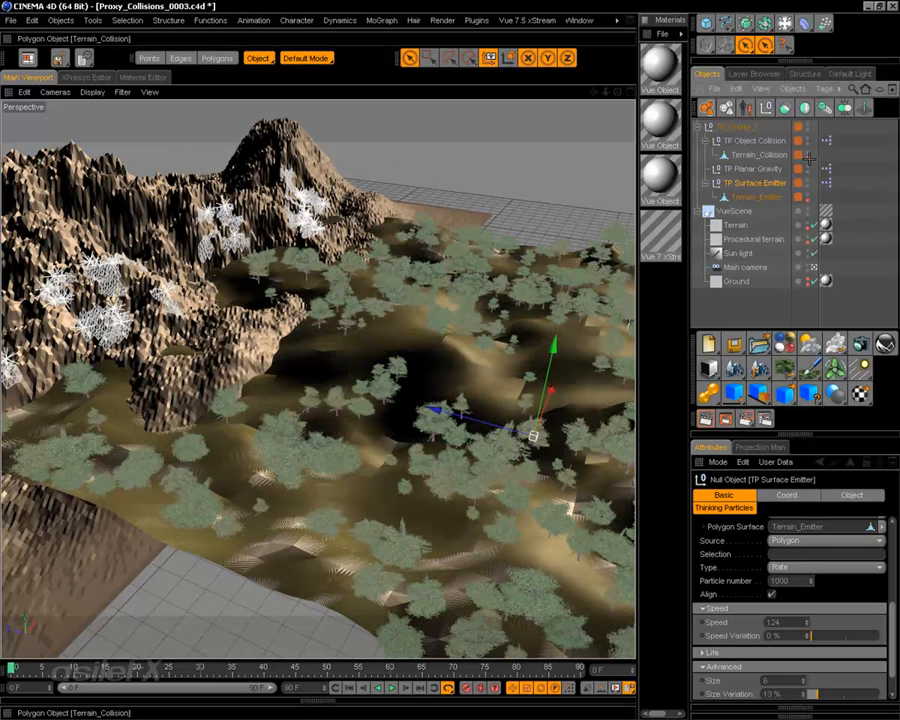
key(ctrl+shift+a)
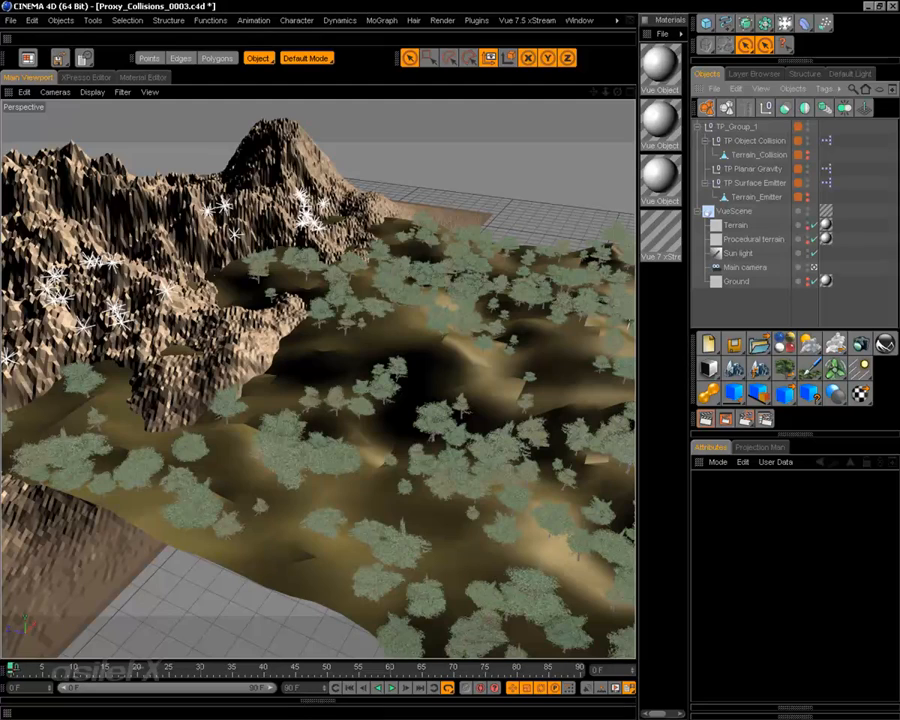
drag(12, 667, 578, 634)
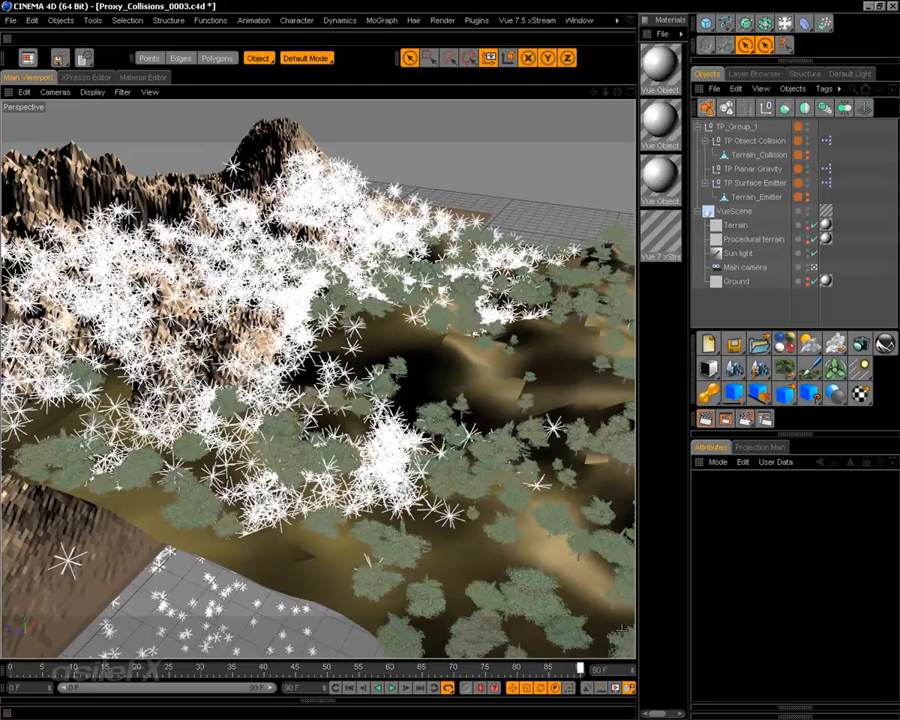
key(shift+f)
alt+drag(348, 400, 507, 277)
scroll(508, 277, up, 5)
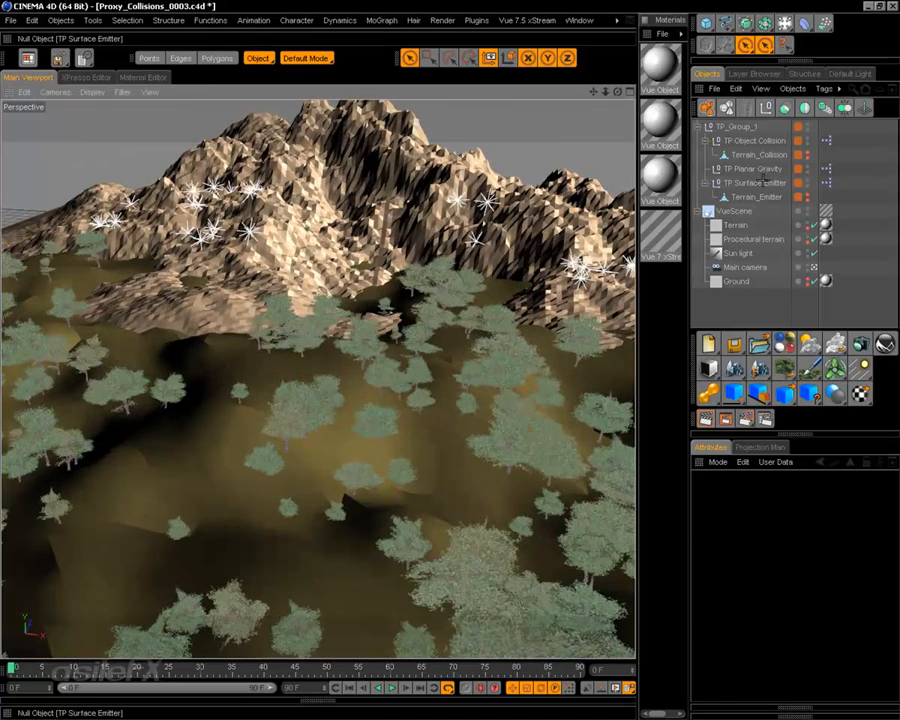
- Set TP Surface Emitter's Size to 4 and preview the particle motion, returning to frame 0
click(755, 183)
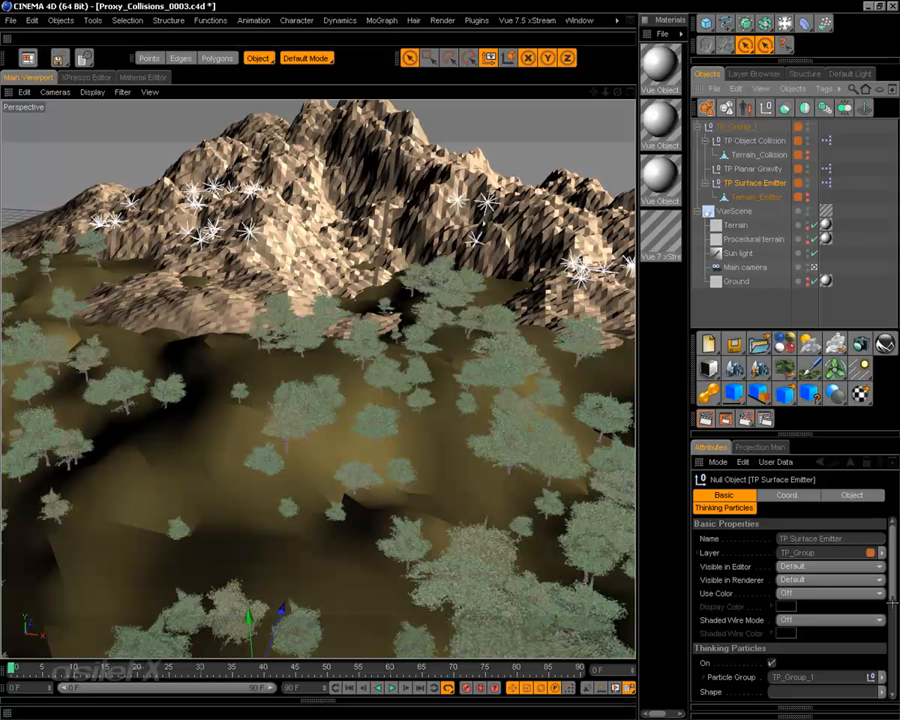
scroll(791, 650, down, 6)
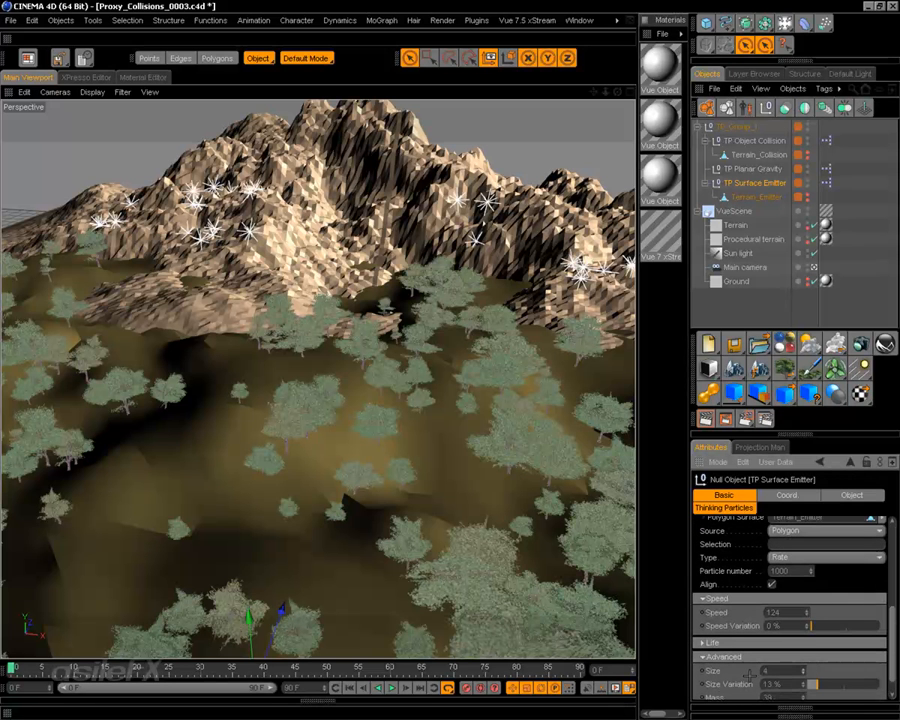
key(F8)
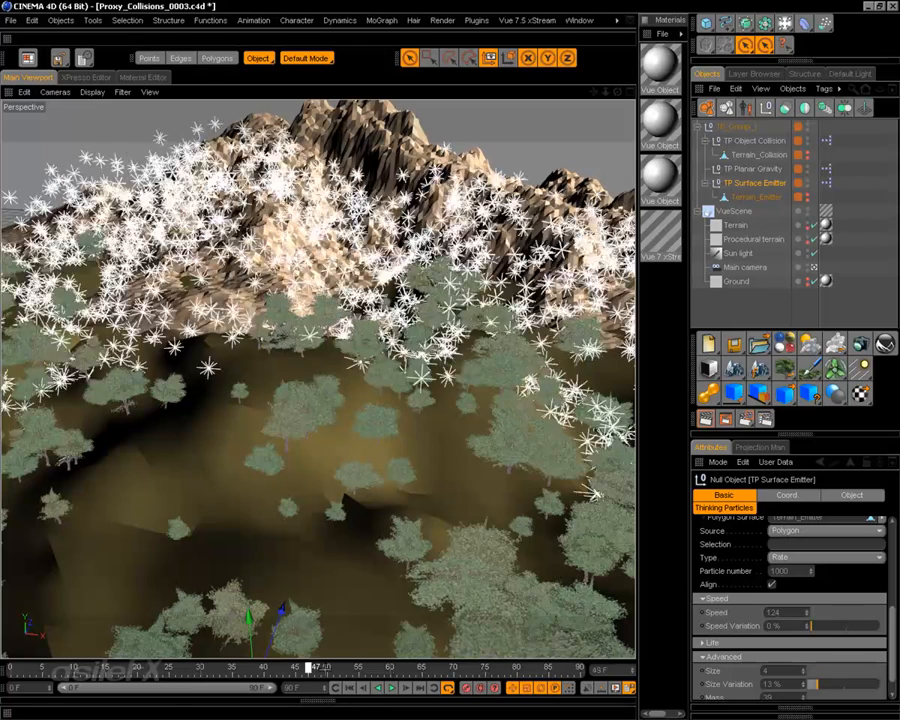
drag(323, 668, 4, 671)
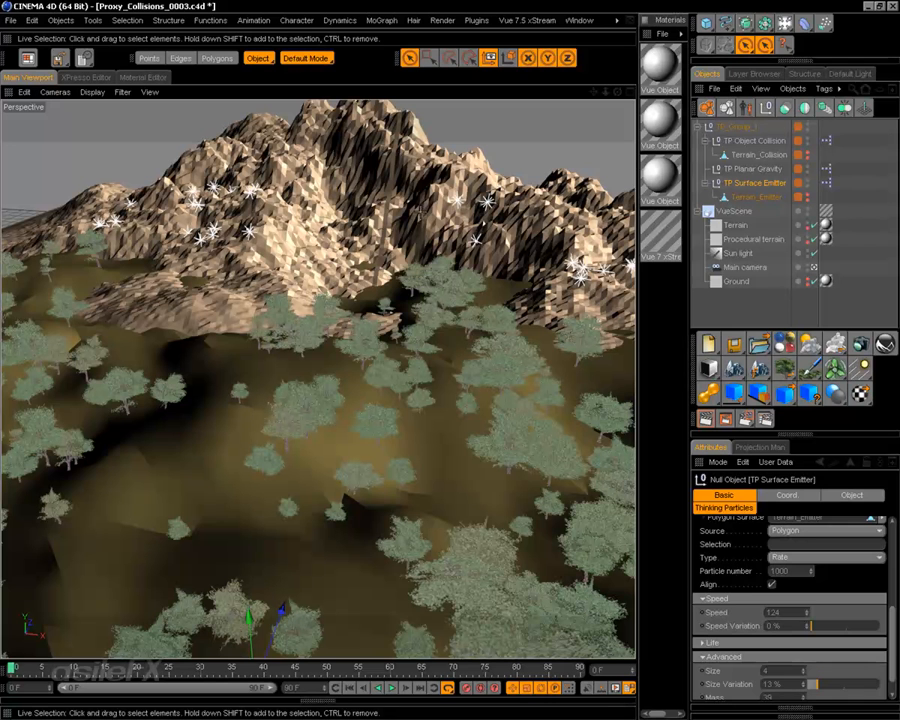
- Set TP Object Collision's Bounce to 84%, Surface to 98% and Chaos to 9%, previewing the particle collisions while tuning
click(752, 154)
click(755, 141)
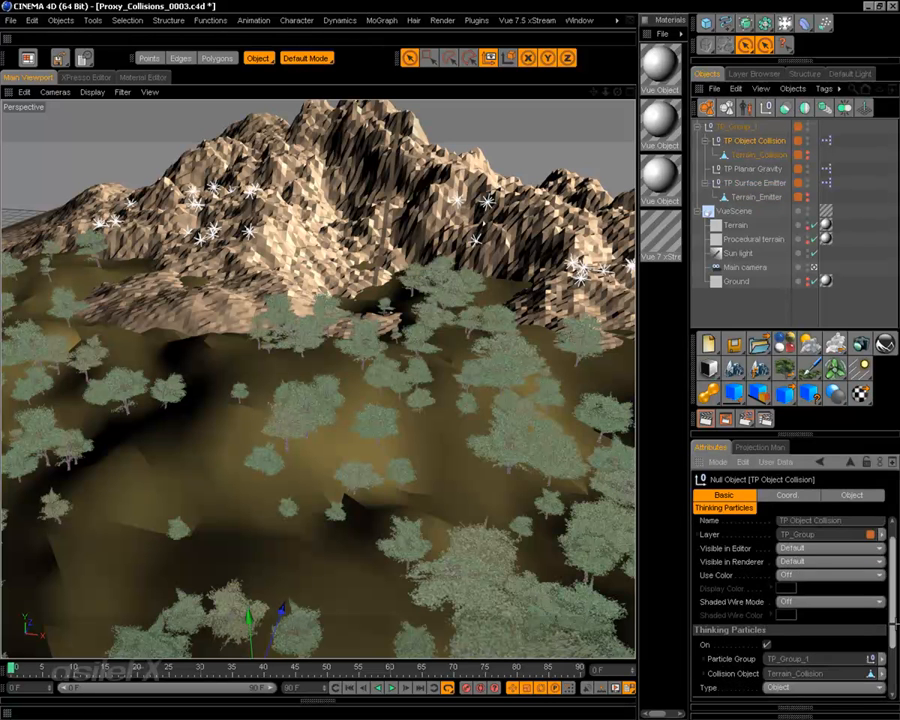
scroll(831, 660, down, 3)
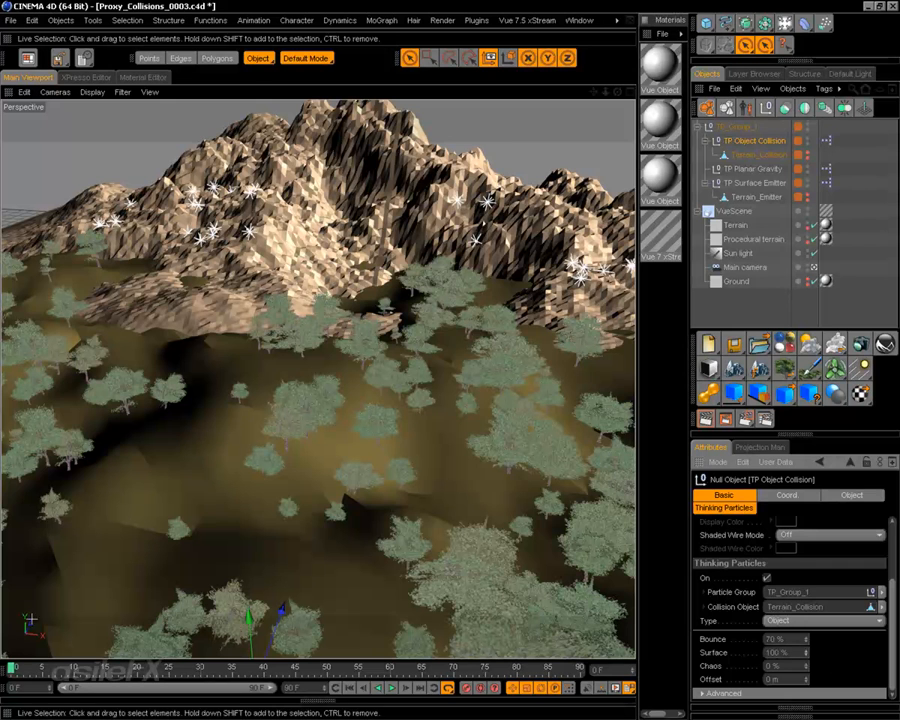
drag(12, 667, 438, 665)
drag(480, 625, 8, 660)
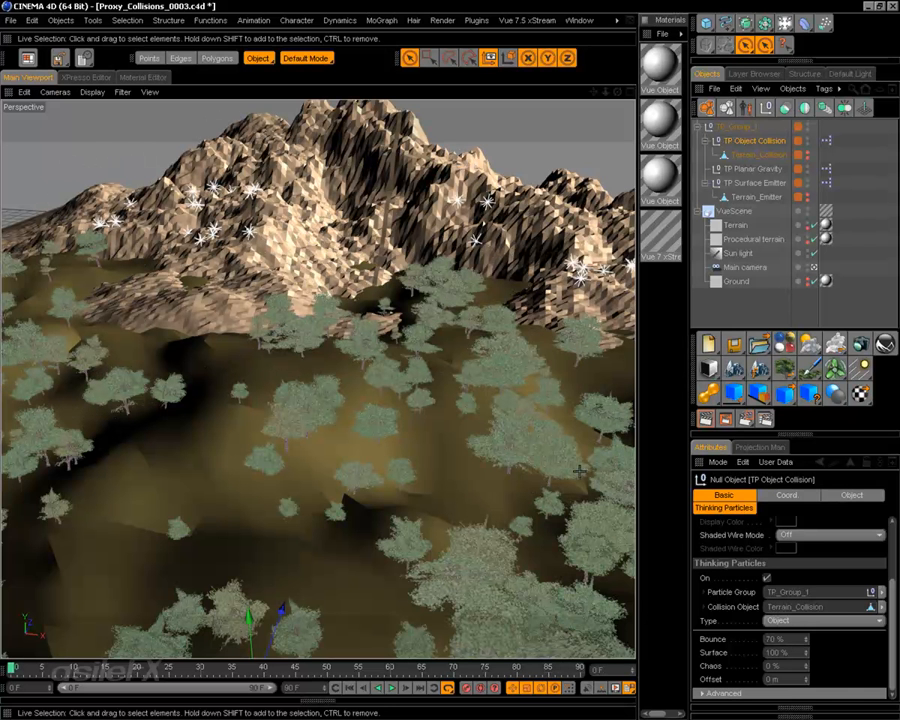
drag(808, 639, 806, 639)
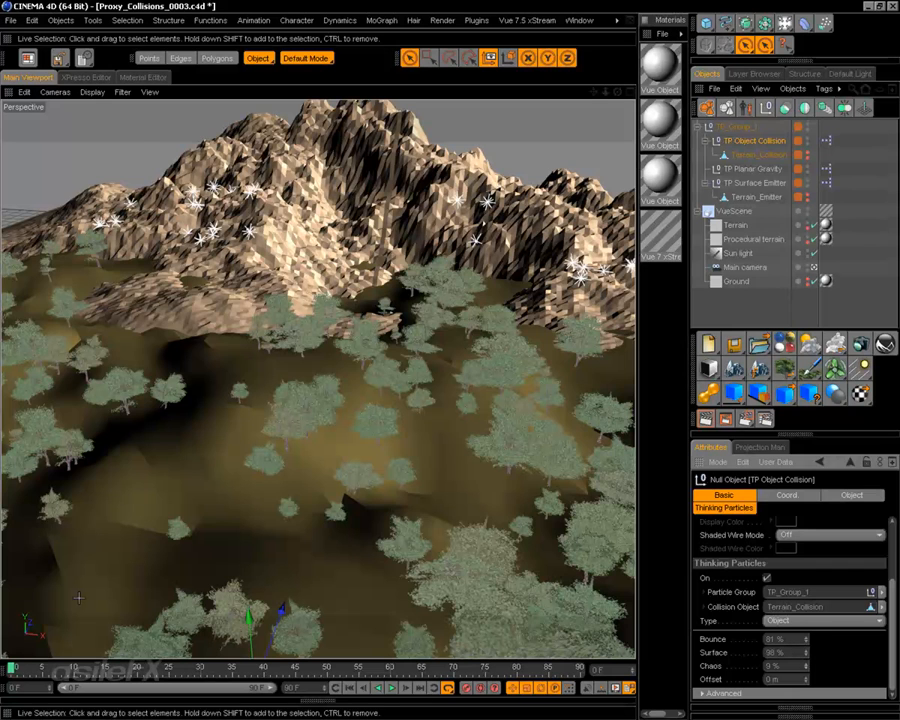
key(F8)
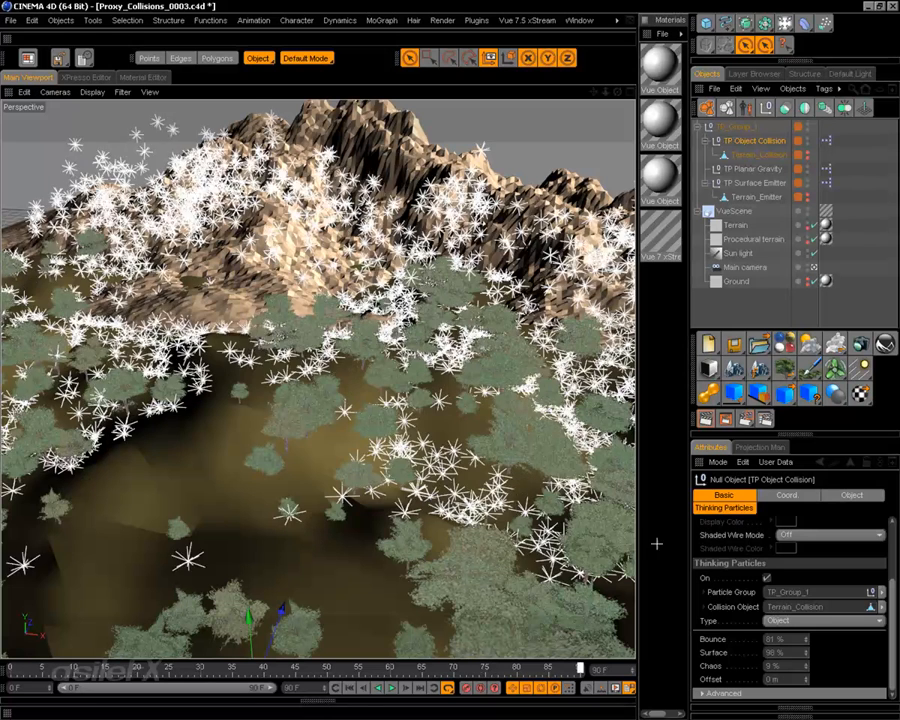
drag(267, 595, 10, 600)
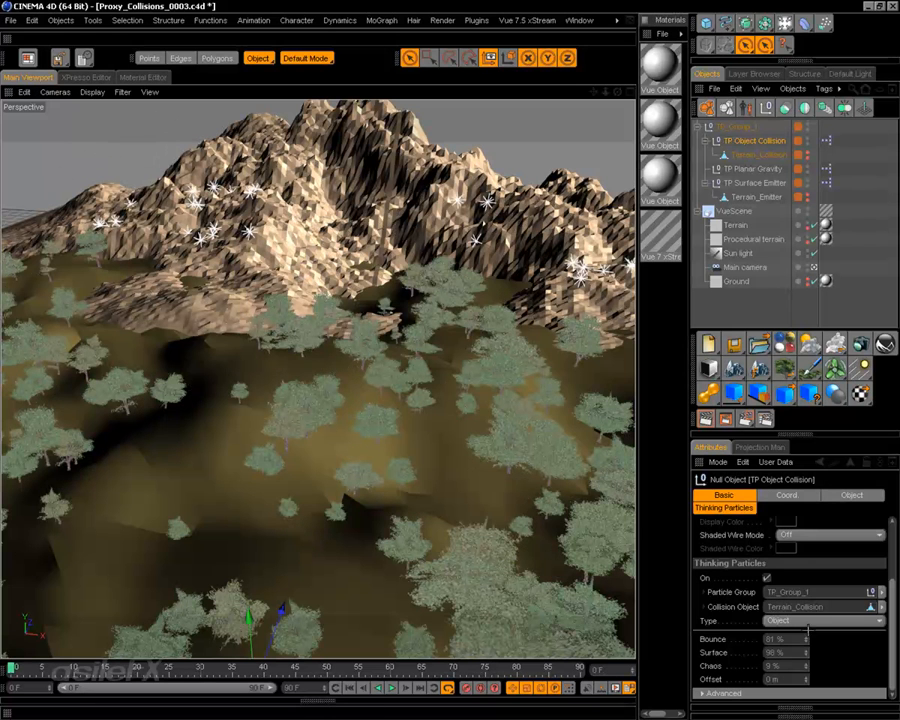
drag(807, 639, 809, 639)
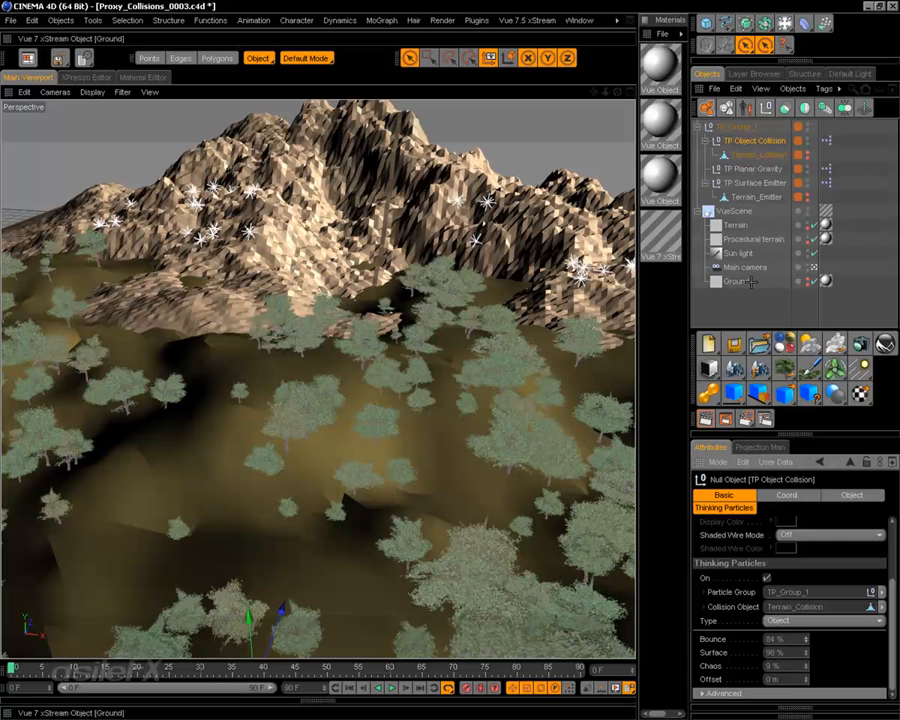
click(754, 320)
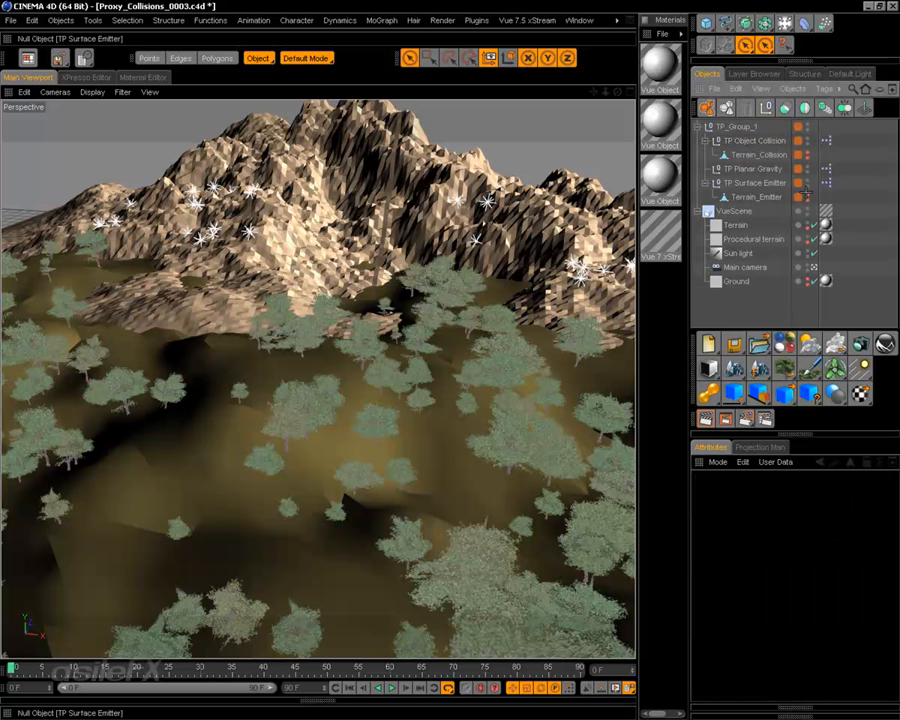
- Set the pitch rotation (R.P) of TP Planar Gravity to -110°
click(762, 168)
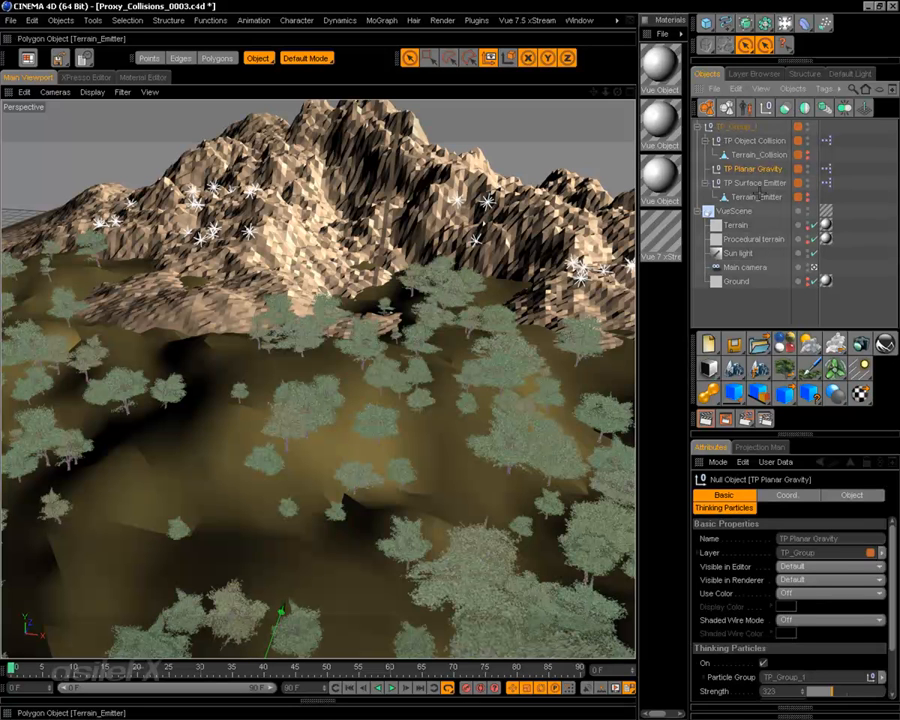
click(806, 495)
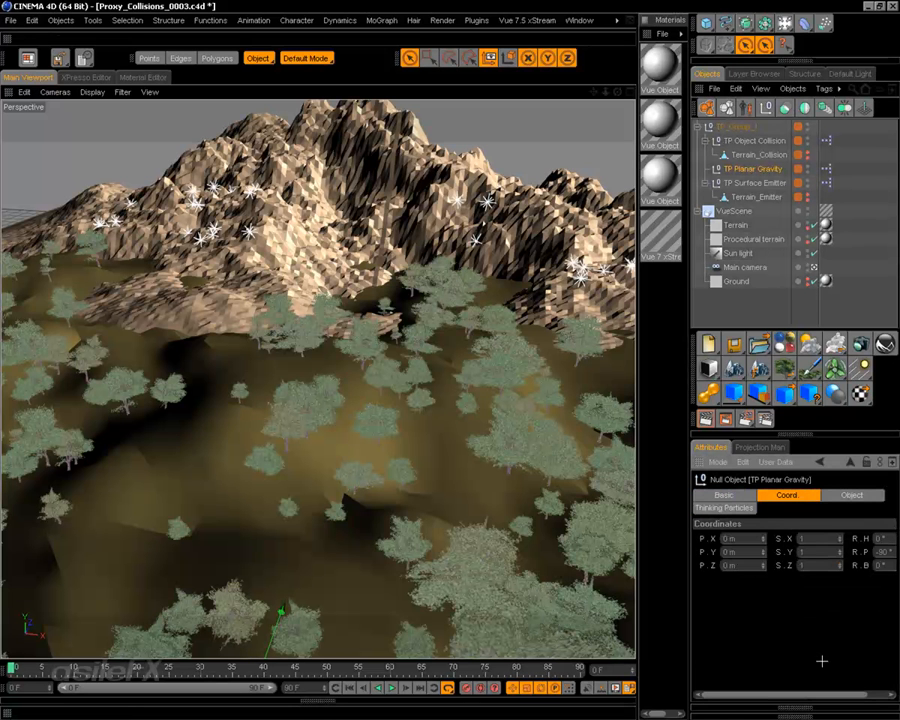
drag(824, 695, 851, 695)
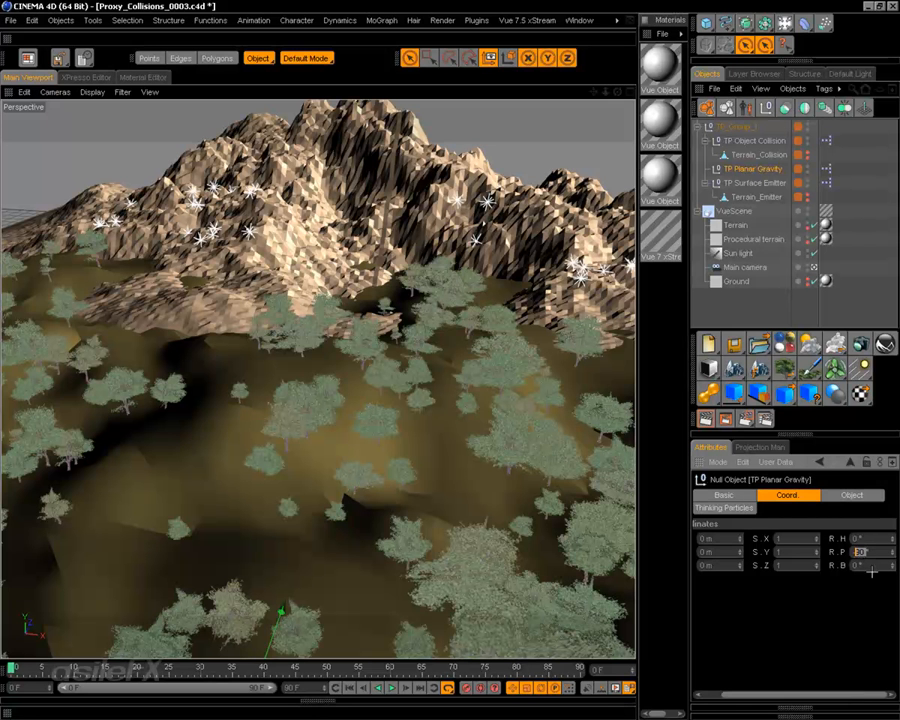
text(0)
key(Return)
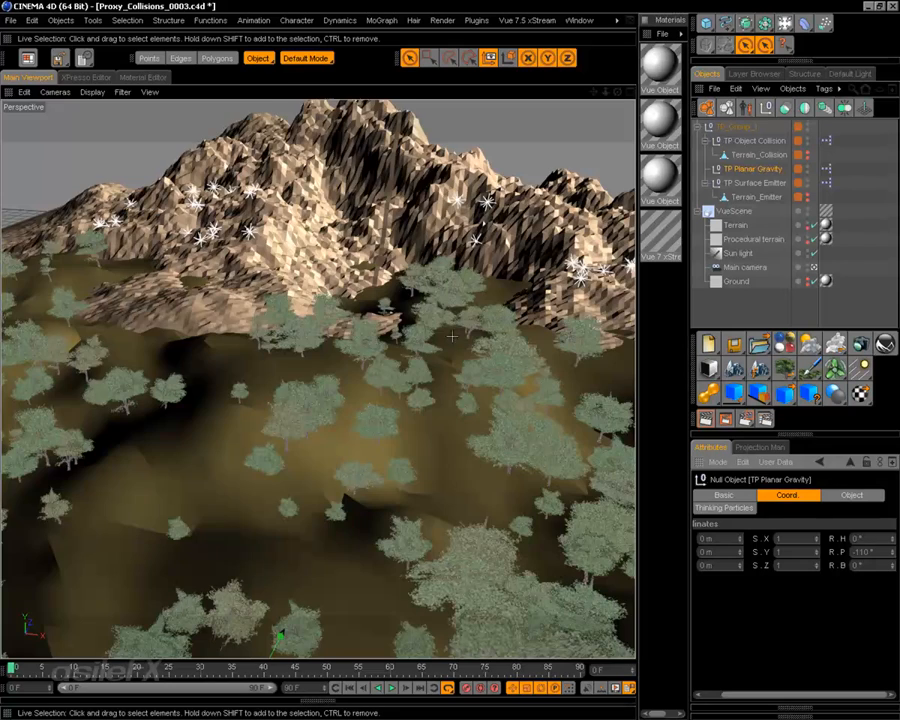
- Examine the direction of the TP Planar Gravity arrow from several angles, including below the terrain
alt+drag(452, 336, 310, 320)
alt+right_drag(452, 336, 290, 336)
alt+middle_drag(452, 336, 362, 254)
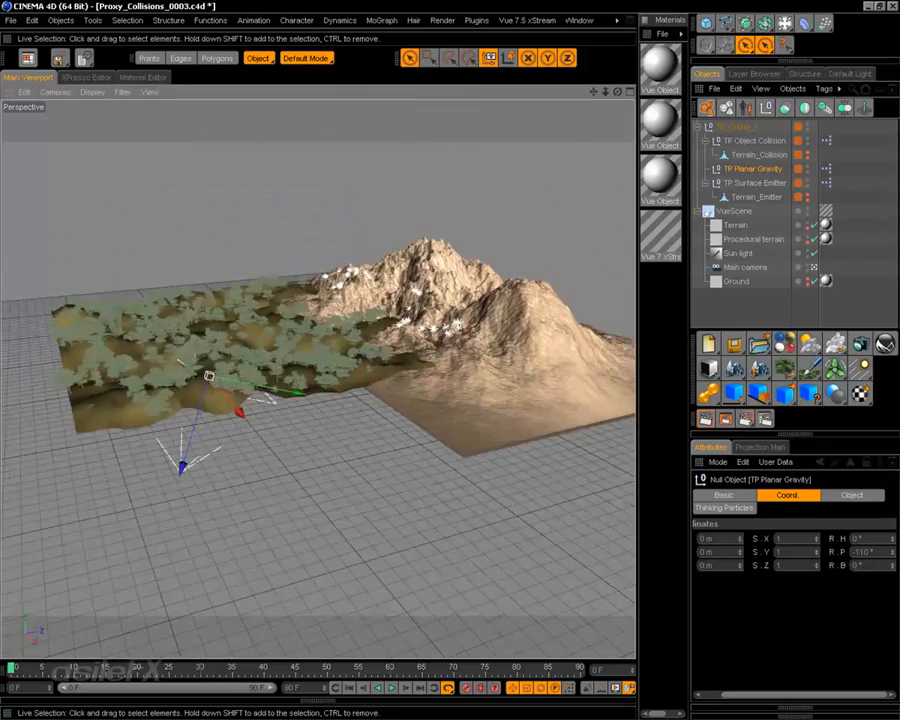
alt+middle_drag(442, 406, 506, 408)
alt+right_drag(378, 434, 480, 434)
alt+middle_drag(309, 488, 331, 358)
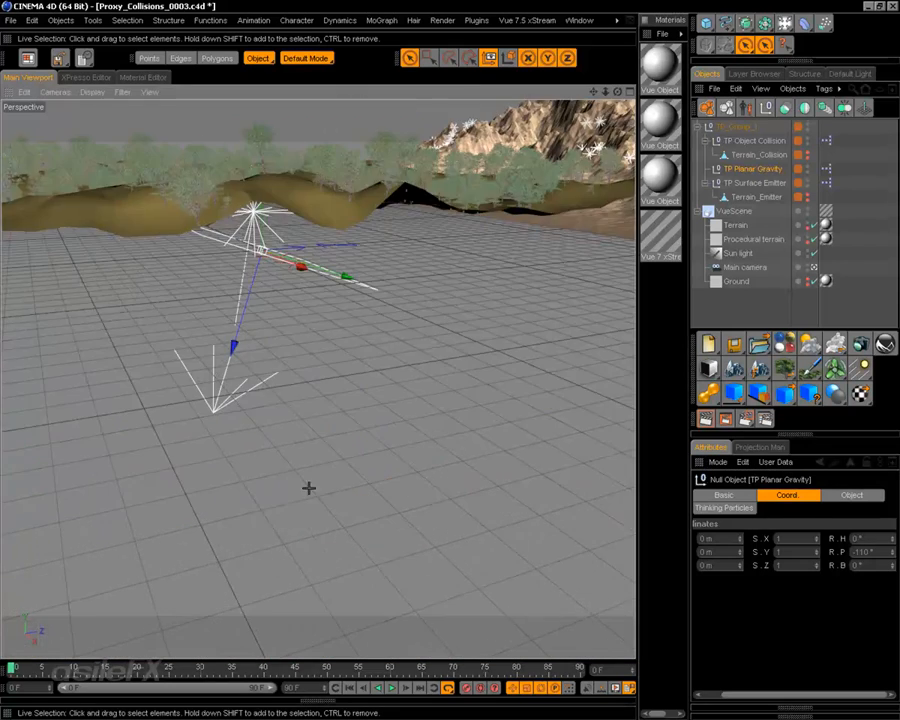
alt+drag(308, 488, 277, 342)
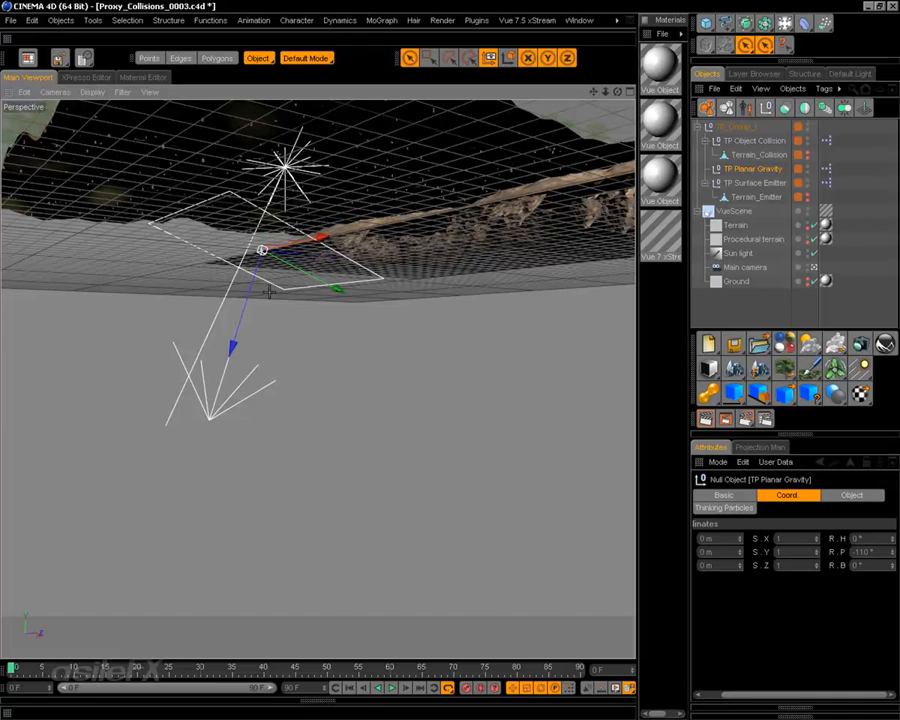
alt+drag(384, 319, 304, 406)
alt+middle_drag(384, 319, 377, 445)
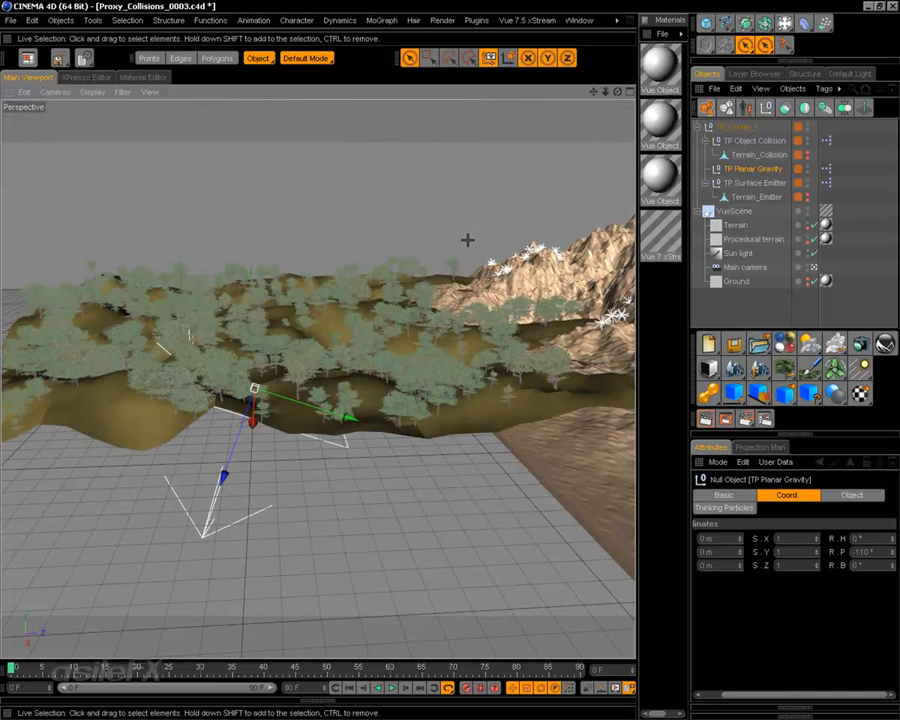
click(284, 514)
alt+drag(430, 432, 428, 375)
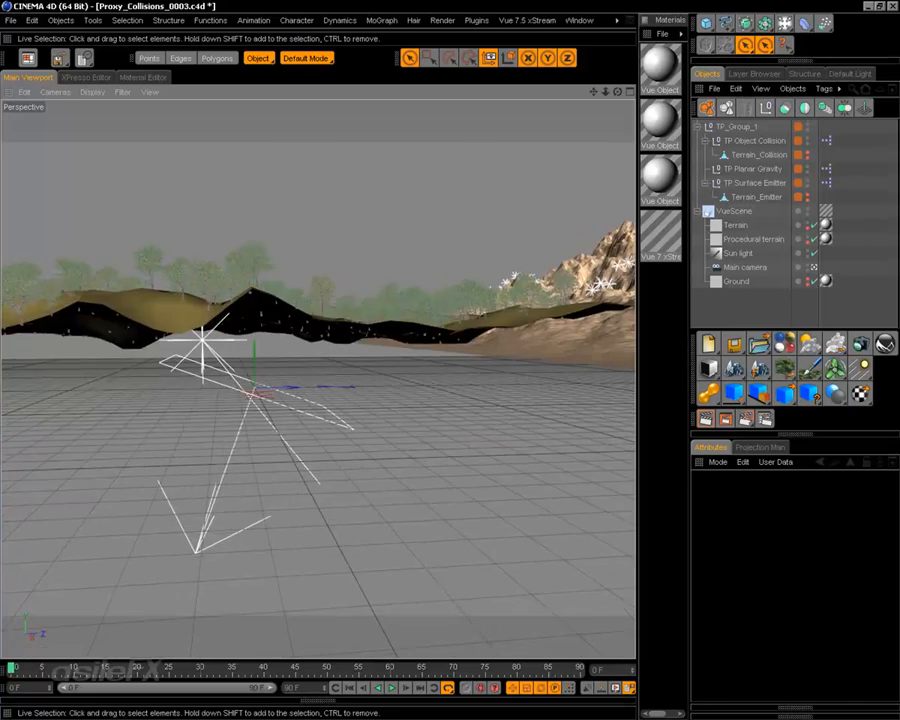
alt+middle_drag(424, 429, 340, 505)
alt+drag(424, 428, 365, 423)
- Preview the particles under the tilted gravity up to frame 44 and return to frame 0 near the mountain
mouse_move(12, 666)
mouse_down()
mouse_move(140, 630)
mouse_move(287, 605)
mouse_up()
alt+right_drag(438, 432, 322, 525)
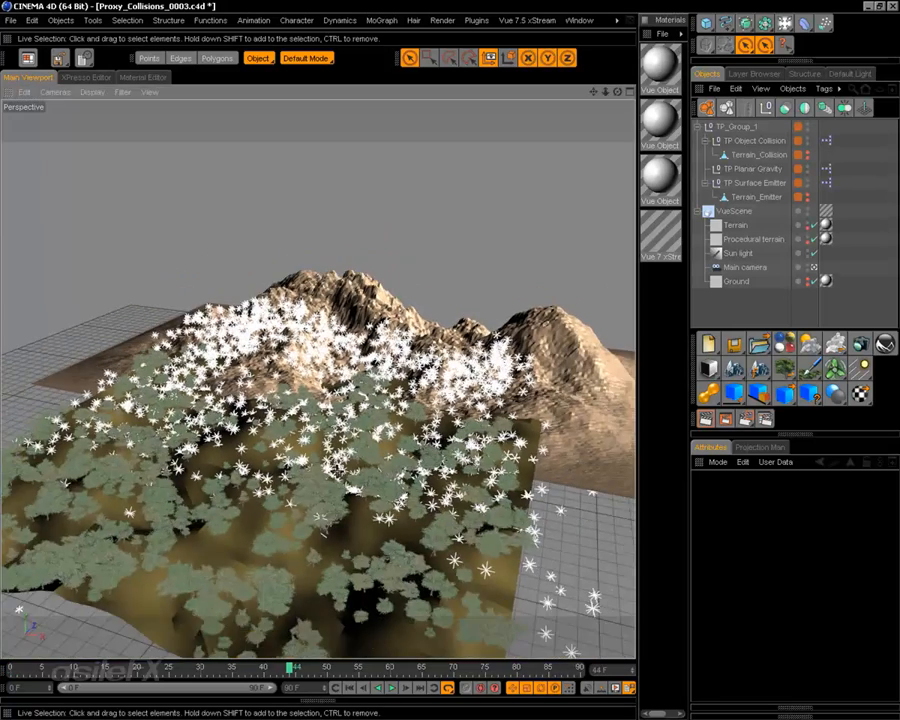
mouse_move(291, 666)
mouse_down()
mouse_move(617, 655)
mouse_move(8, 655)
mouse_up()
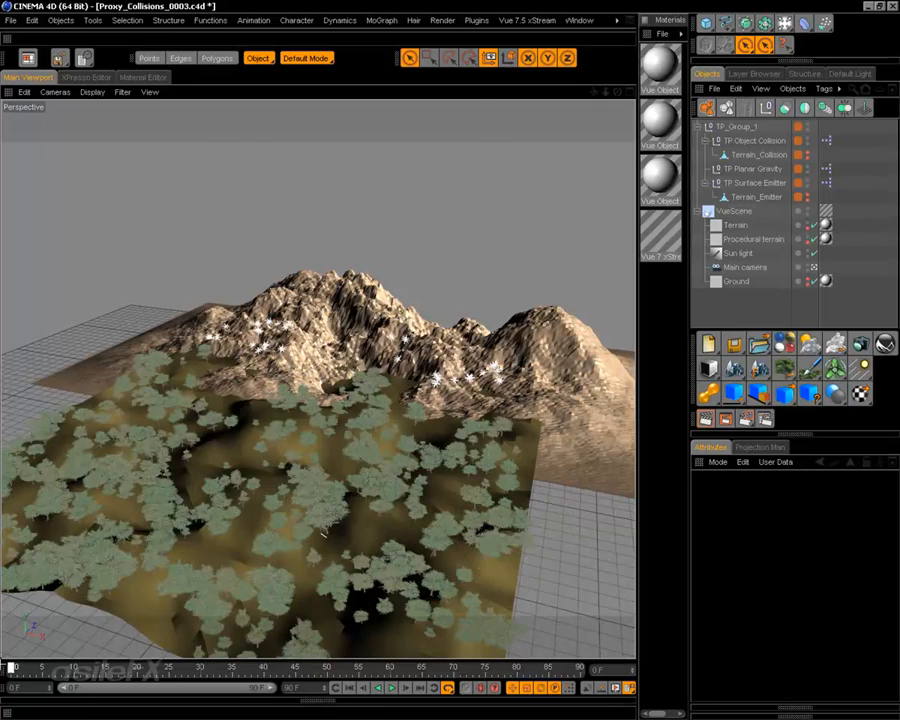
alt+right_drag(364, 501, 378, 489)
scroll(378, 489, up, 3)
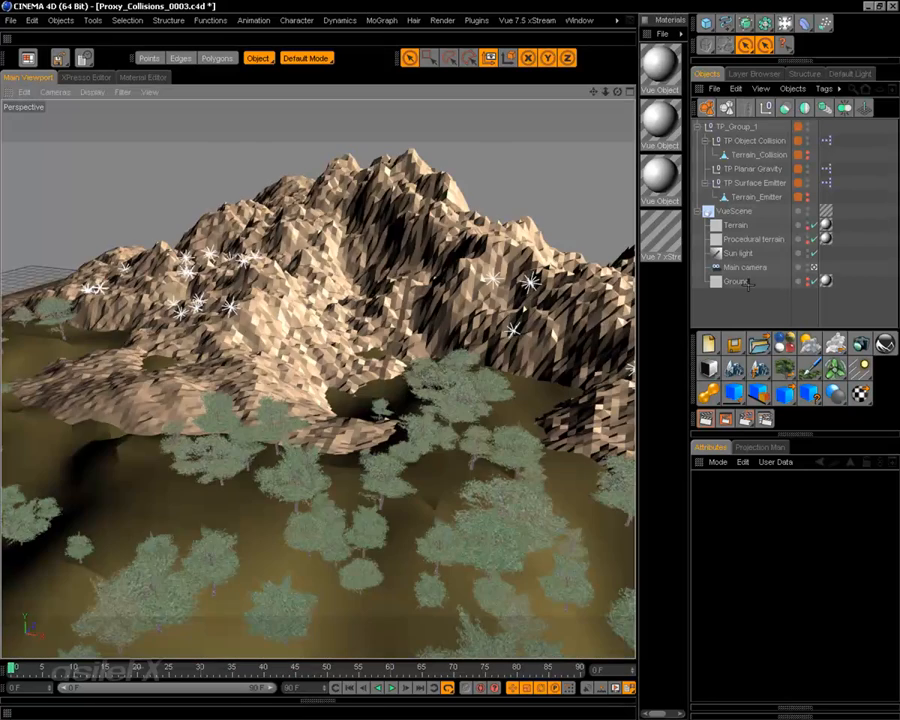
- Set TP Object Collision's advanced Friction to 13% and preview the particle motion over the whole terrain up to frame 90
click(755, 184)
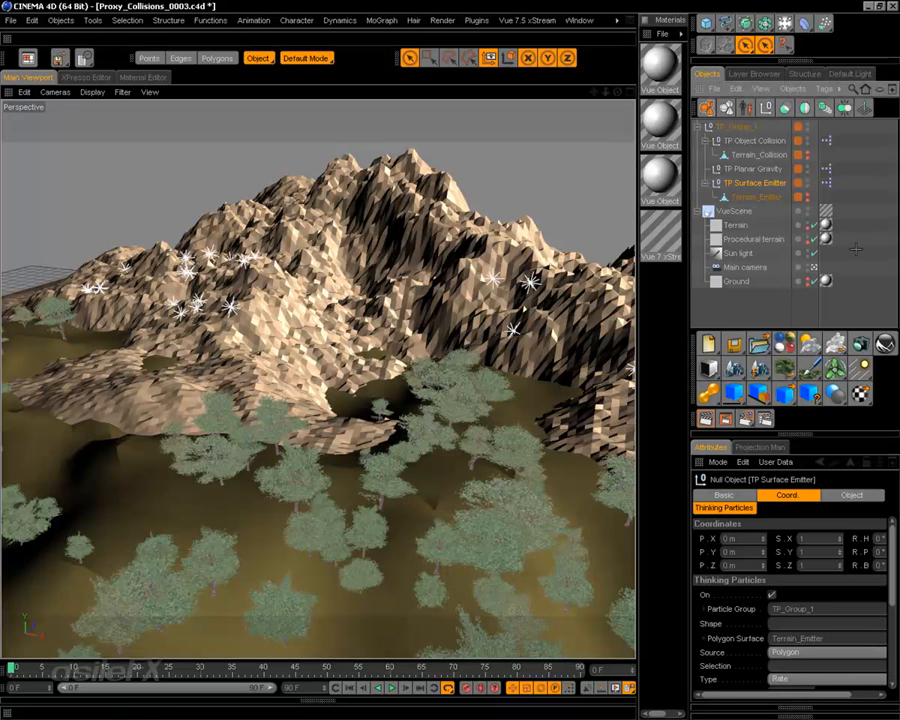
click(763, 141)
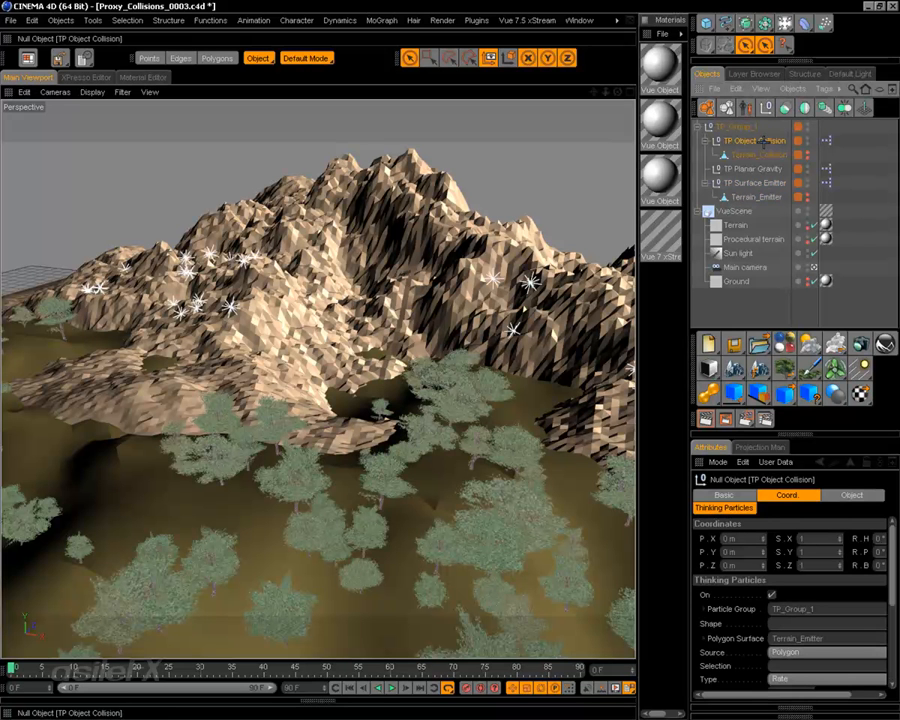
scroll(810, 684, down, 1)
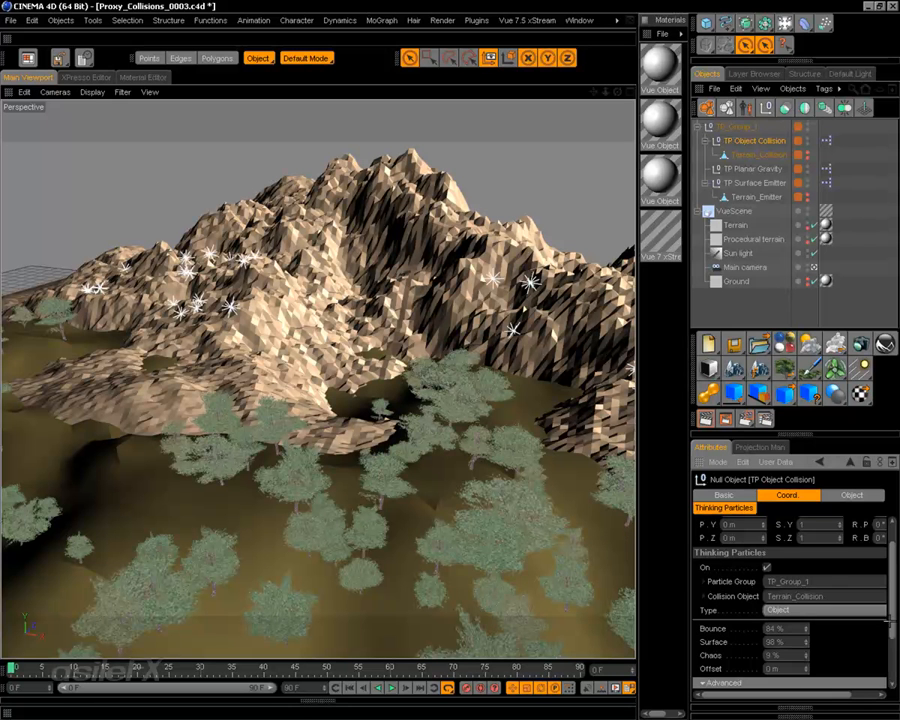
click(705, 683)
scroll(746, 654, down, 3)
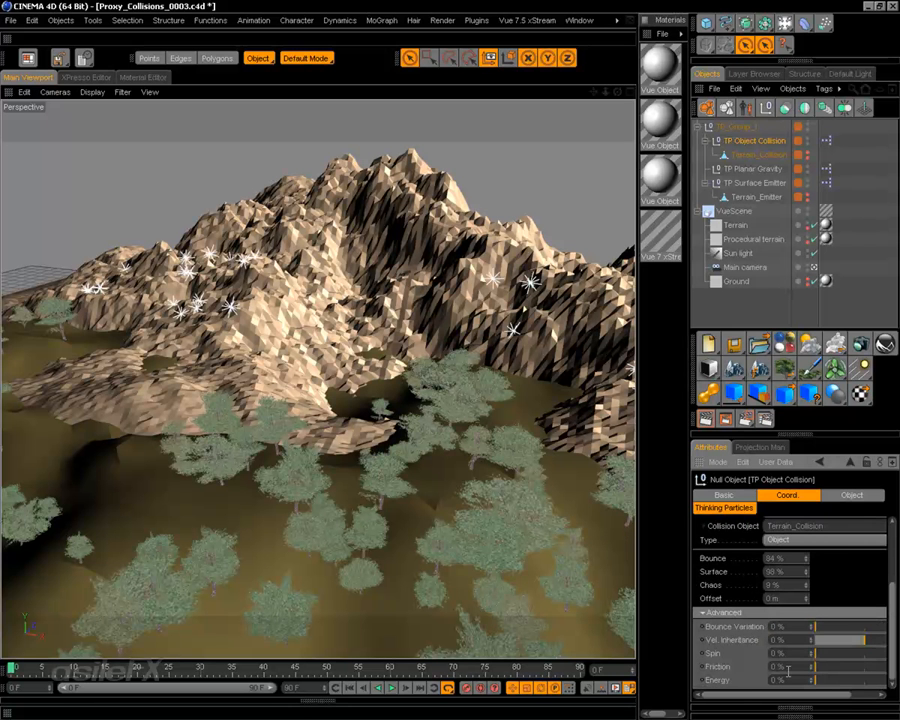
drag(818, 665, 829, 664)
drag(12, 666, 298, 660)
alt+drag(310, 480, 325, 505)
alt+right_drag(360, 505, 285, 534)
drag(294, 664, 620, 620)
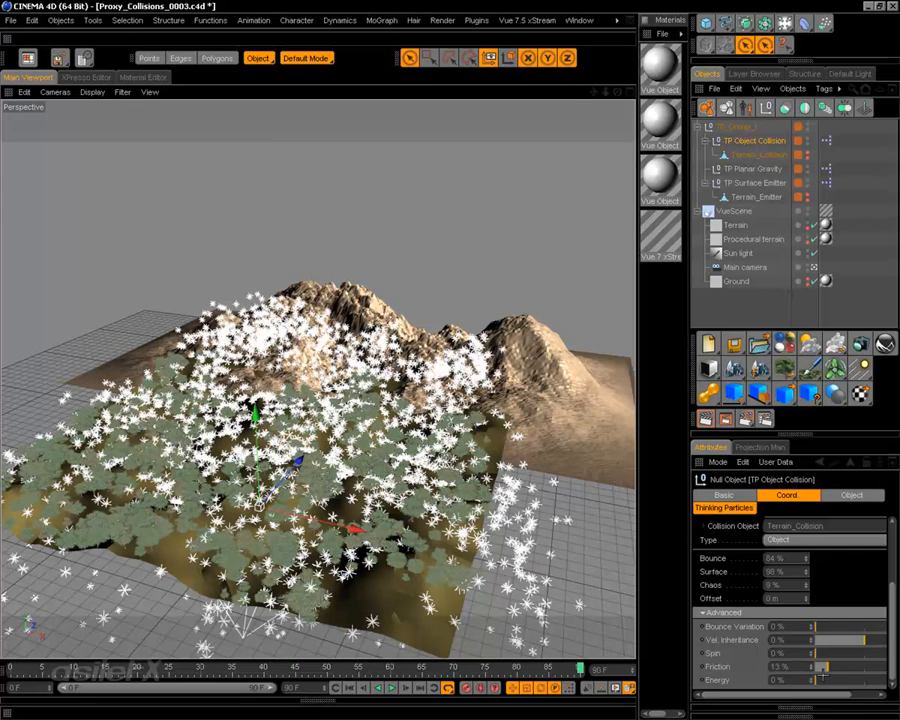
- Set TP Object Collision's Energy to 11%, preview the particles up to frame 90, and set Bounce Variation to 19%
drag(819, 679, 826, 679)
drag(345, 661, 630, 615)
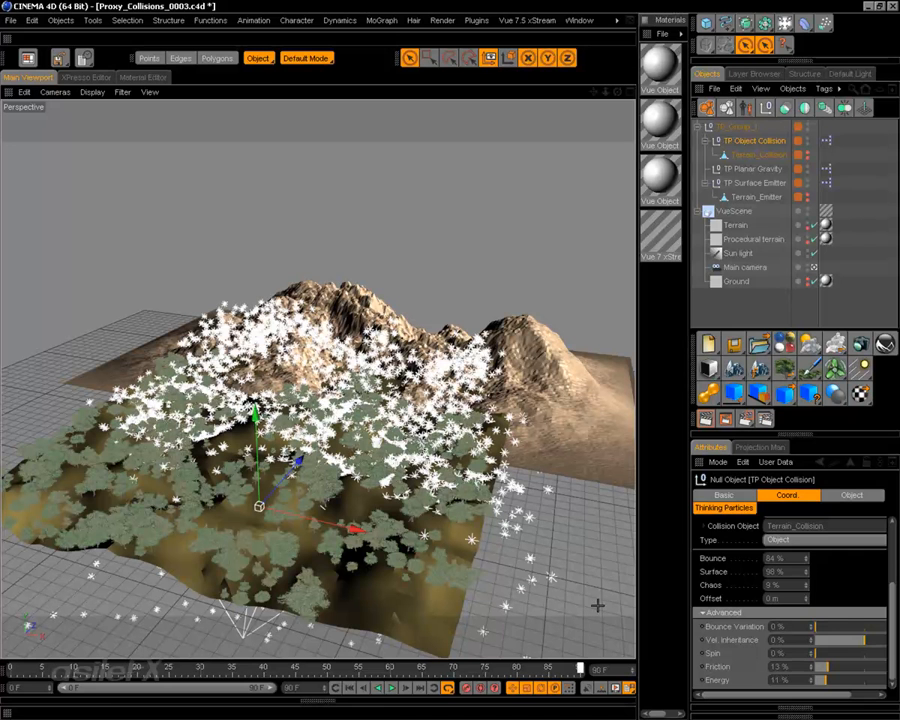
drag(822, 626, 825, 627)
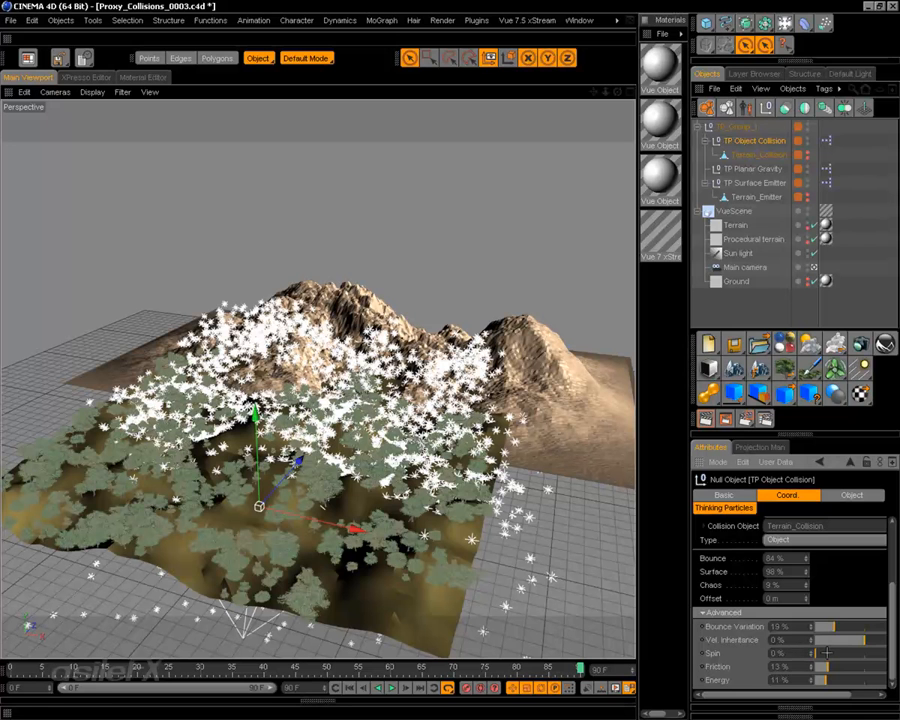
- Set TP Object Collision's Spin to 68% and Energy to 5%, and preview the particles up to frame 90
drag(840, 653, 880, 650)
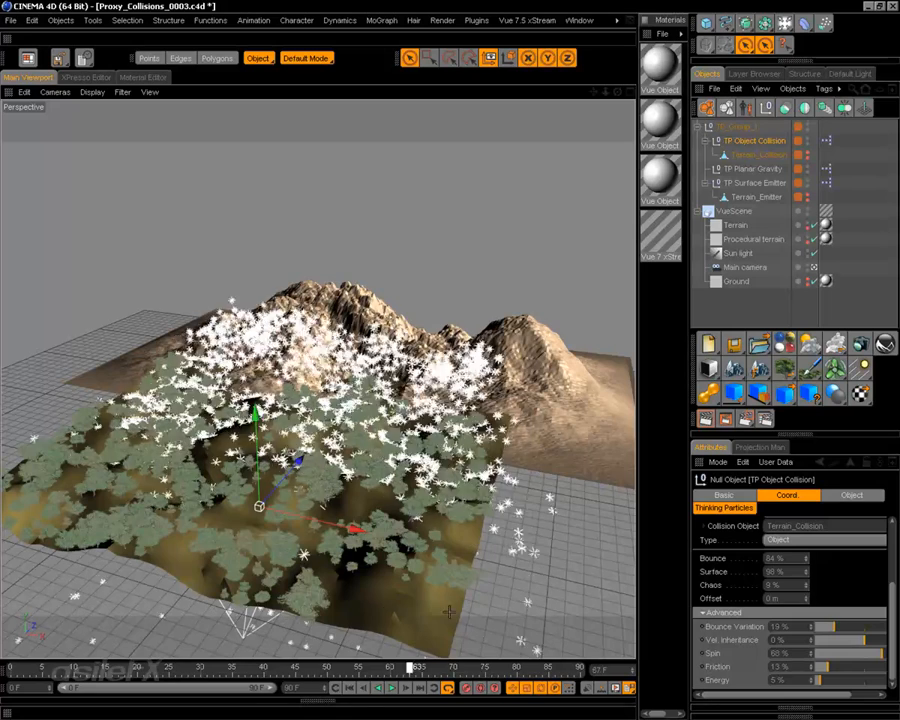
scroll(512, 565, up, 8)
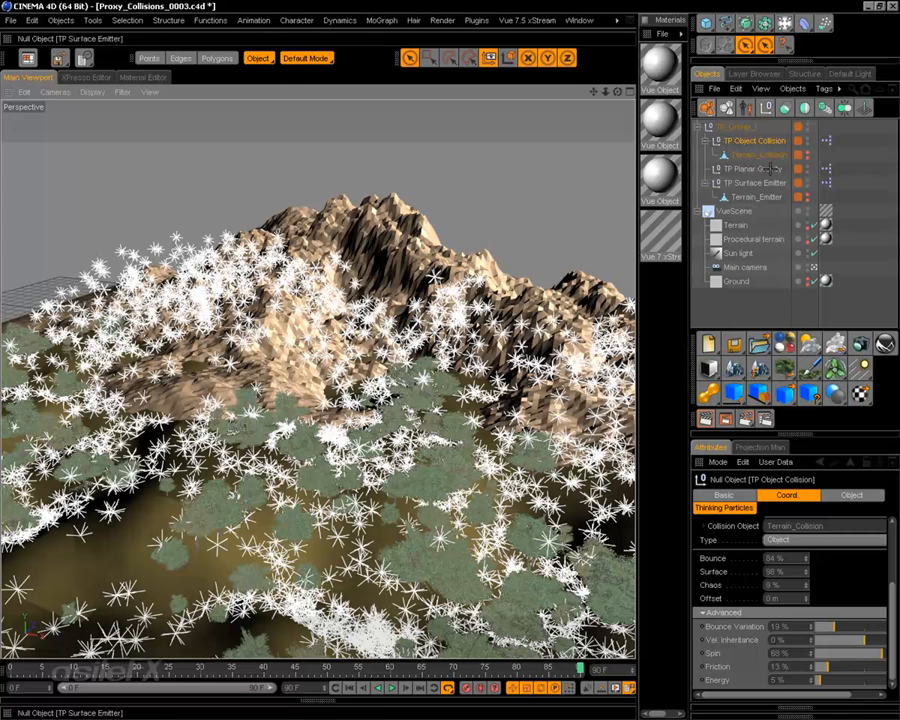
- Set TP Surface Emitter's Speed to 94 after trying 110, previewing the particles from frame 0 with each value
click(755, 183)
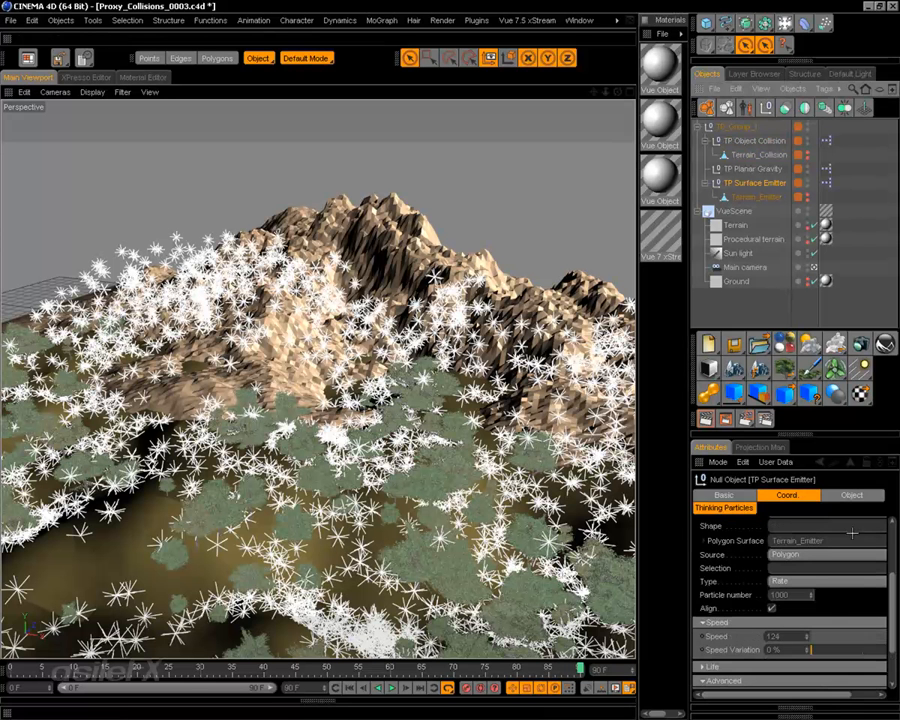
scroll(888, 568, down, 2)
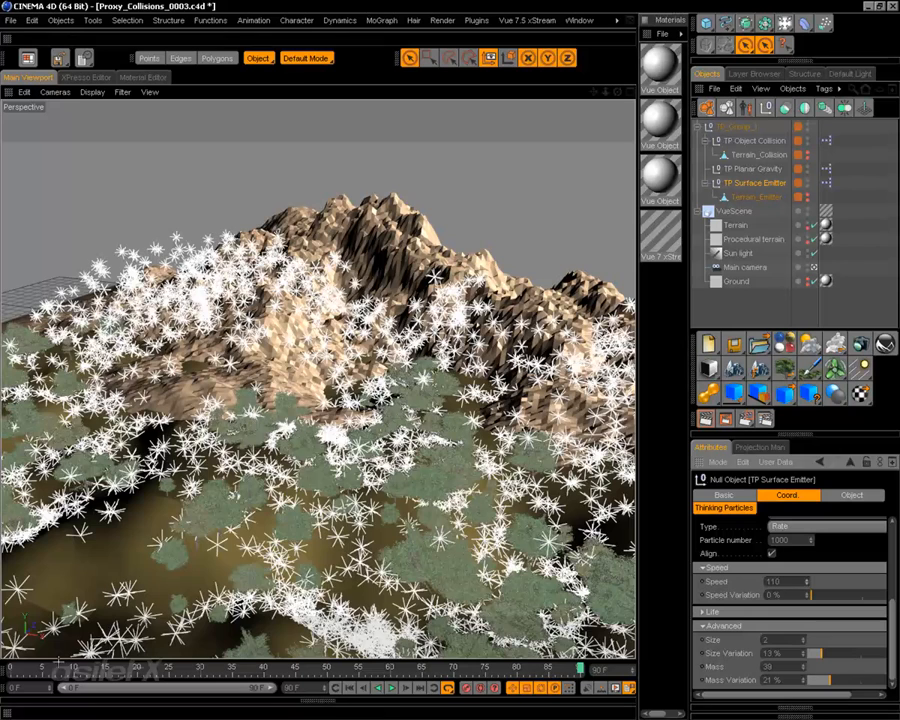
click(105, 666)
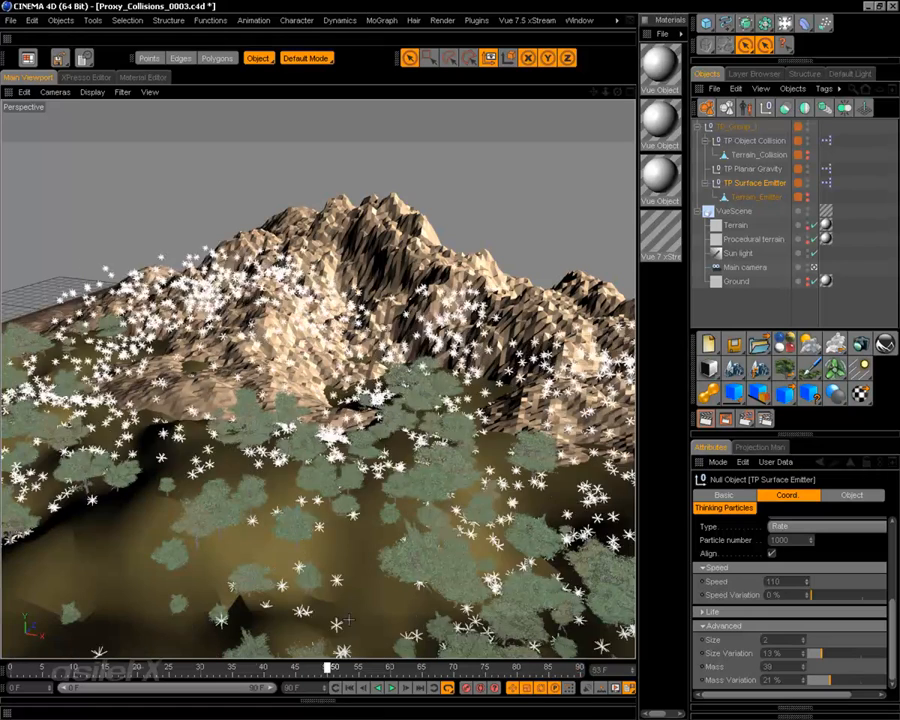
click(85, 666)
click(10, 666)
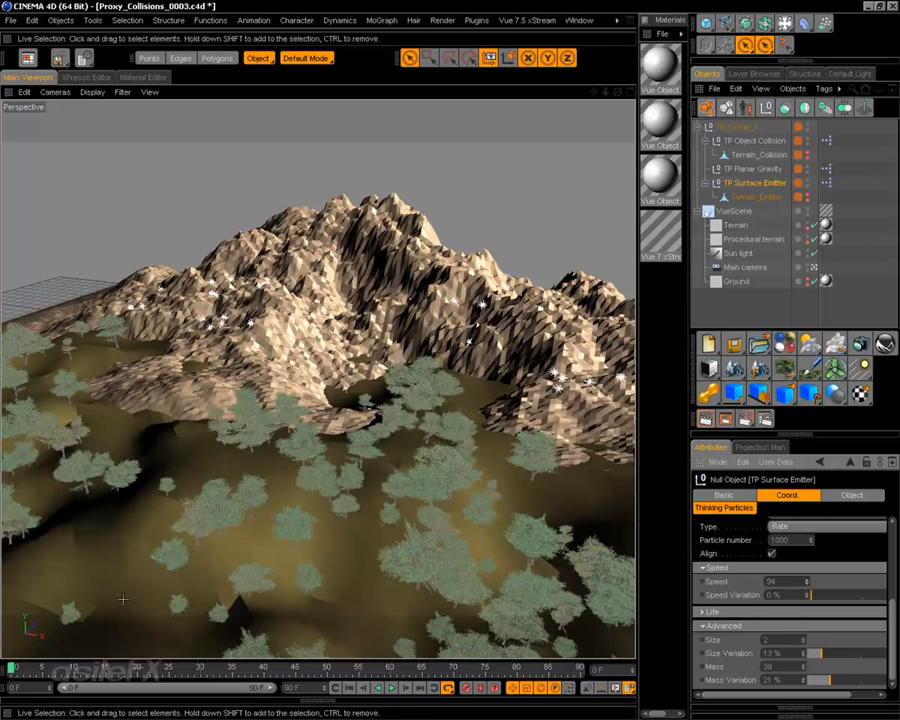
key(F8)
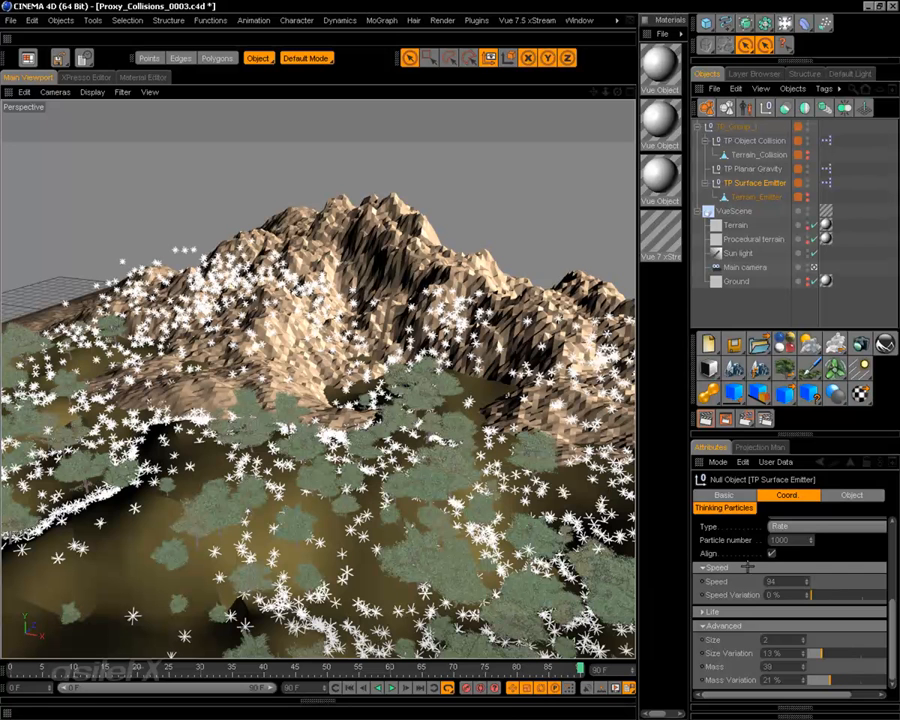
- Set TP Surface Emitter's Particle number to 2000 and save the scene incrementally as Proxy_Collisions_0004.c4d
click(787, 541)
text(5)
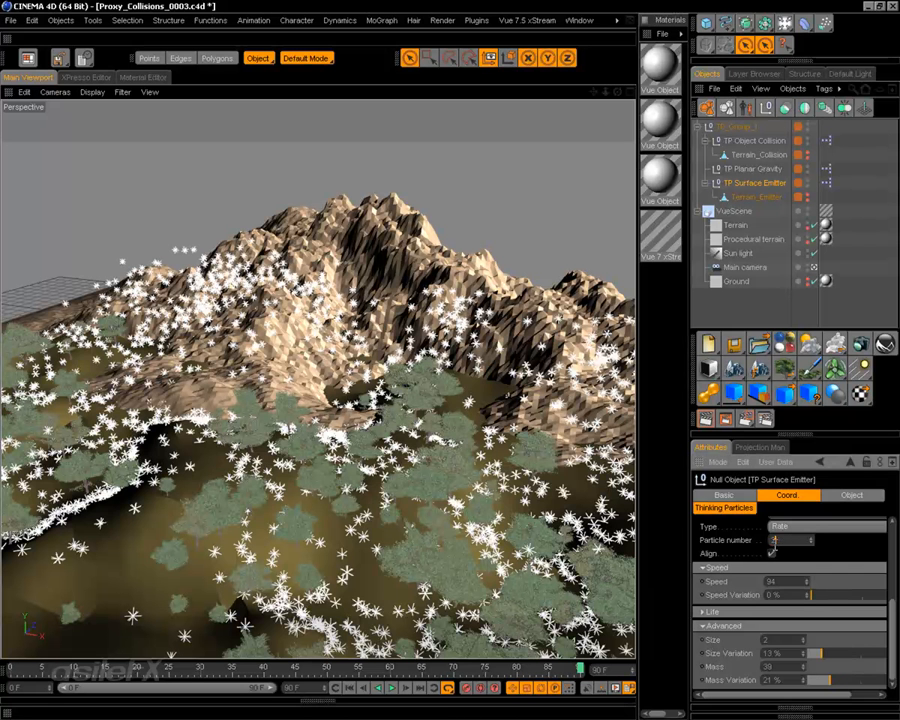
text(000)
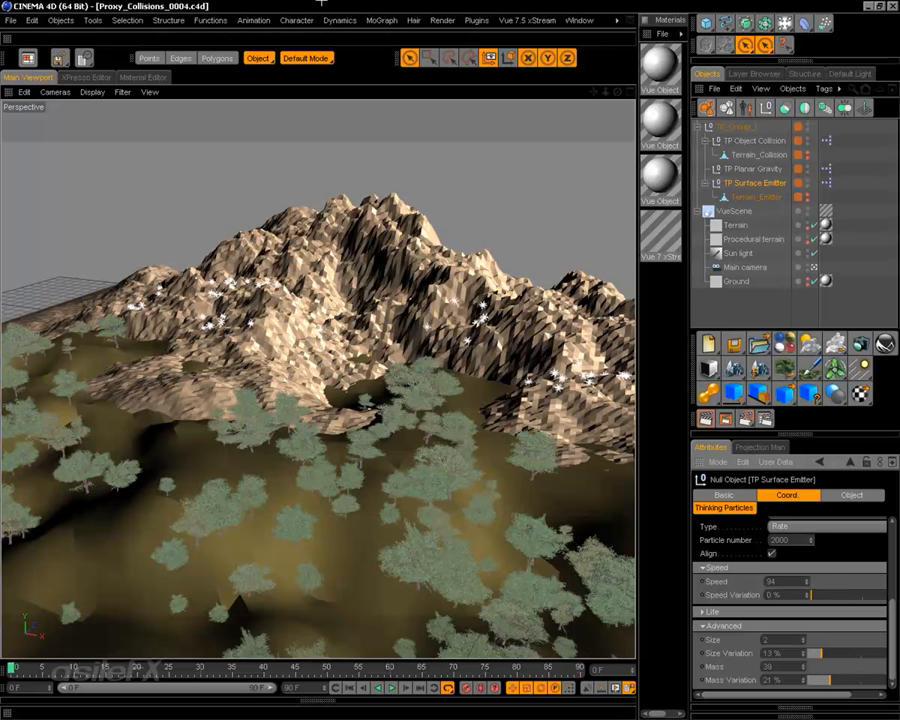
- Preview the particles up to frame 90 and examine close up how they spread among the trees
mouse_move(14, 669)
mouse_down()
mouse_move(177, 641)
mouse_move(210, 652)
mouse_move(306, 655)
mouse_move(350, 625)
mouse_move(436, 605)
mouse_move(590, 606)
mouse_up()
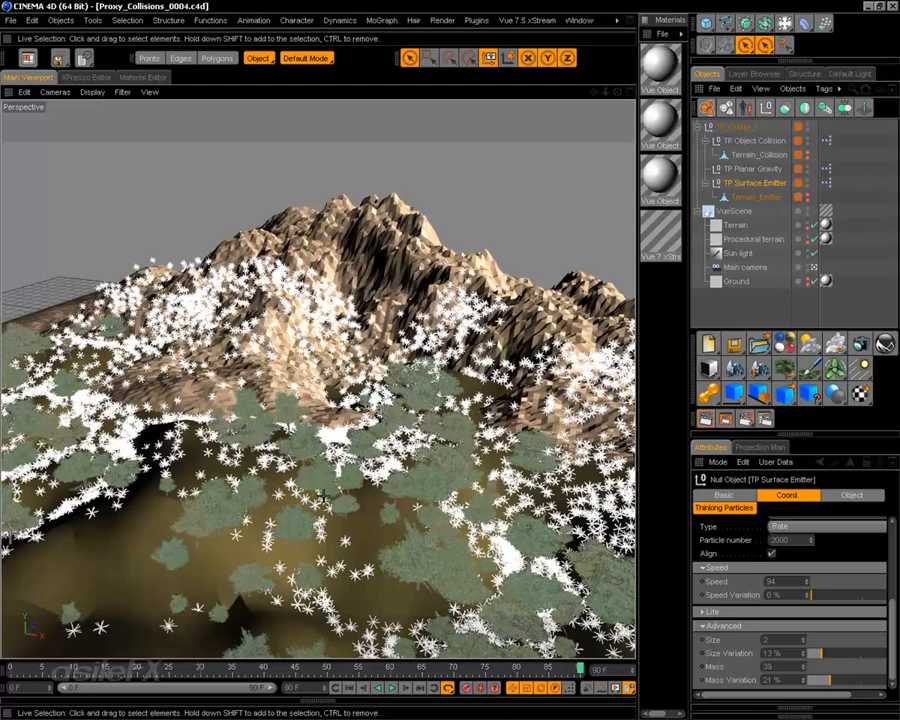
alt+drag(323, 494, 466, 422)
alt+middle_drag(466, 422, 262, 310)
alt+drag(262, 310, 325, 375)
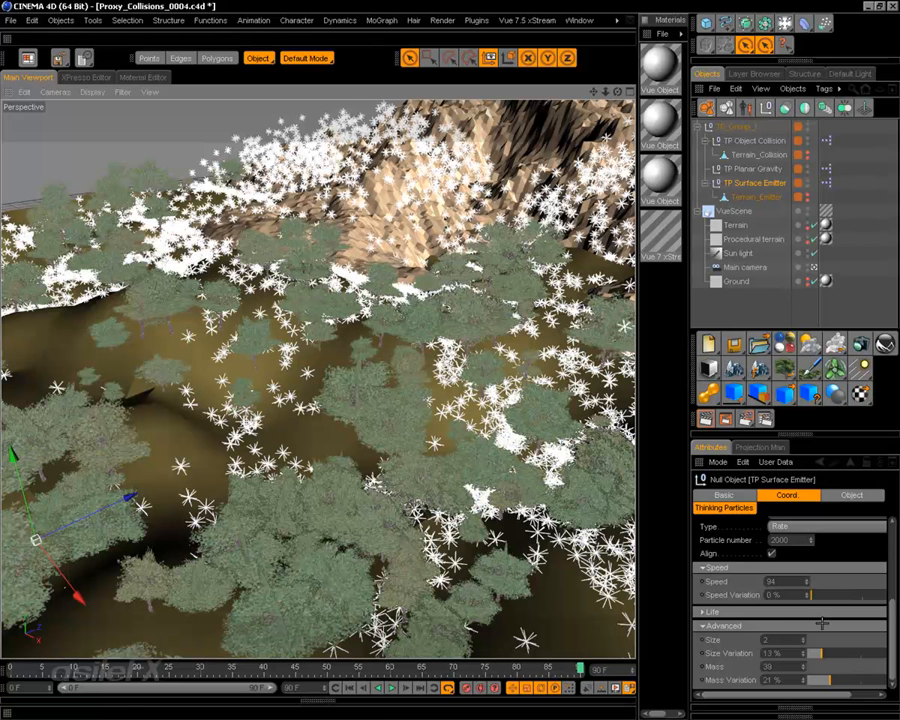
- Set TP Object Collision's Surface to 90% and preview the particles up to frame 90
click(755, 141)
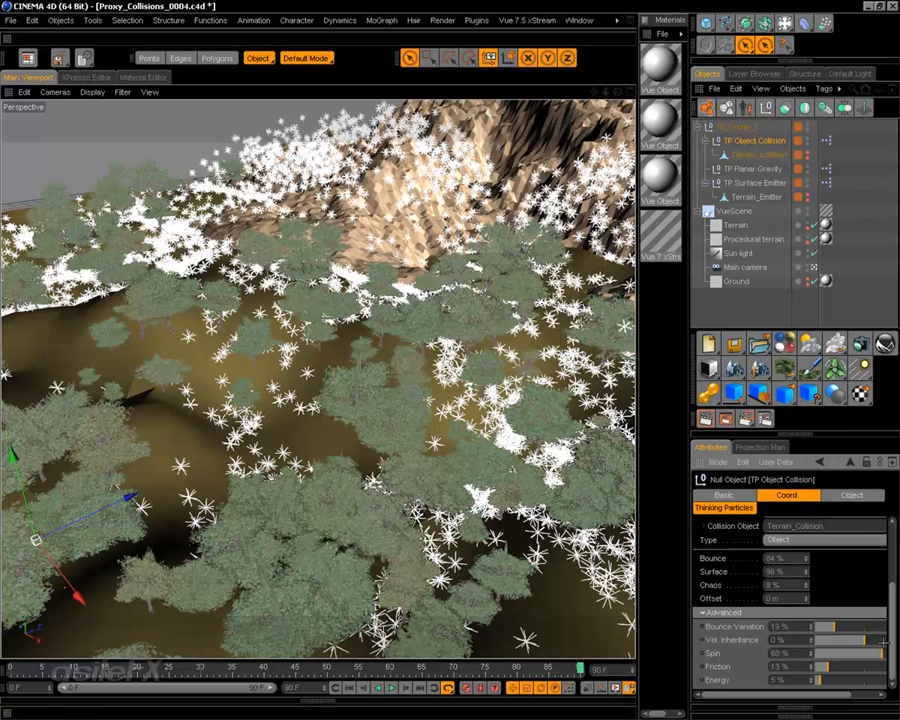
scroll(882, 612, up, 1)
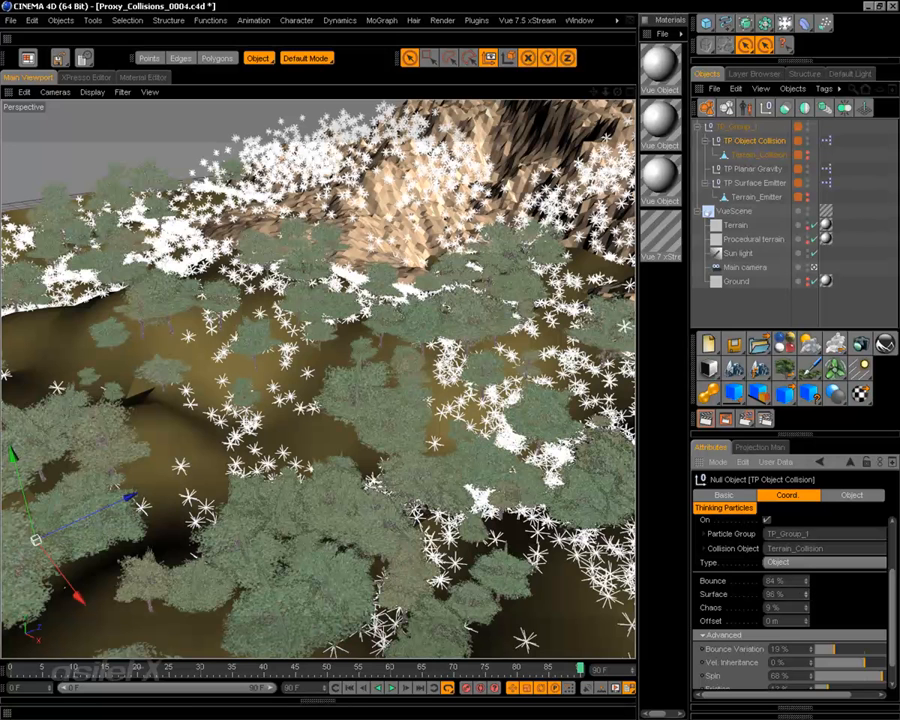
drag(806, 594, 806, 596)
mouse_move(70, 669)
mouse_down()
mouse_move(10, 666)
mouse_move(144, 654)
mouse_move(551, 548)
mouse_move(653, 577)
mouse_up()
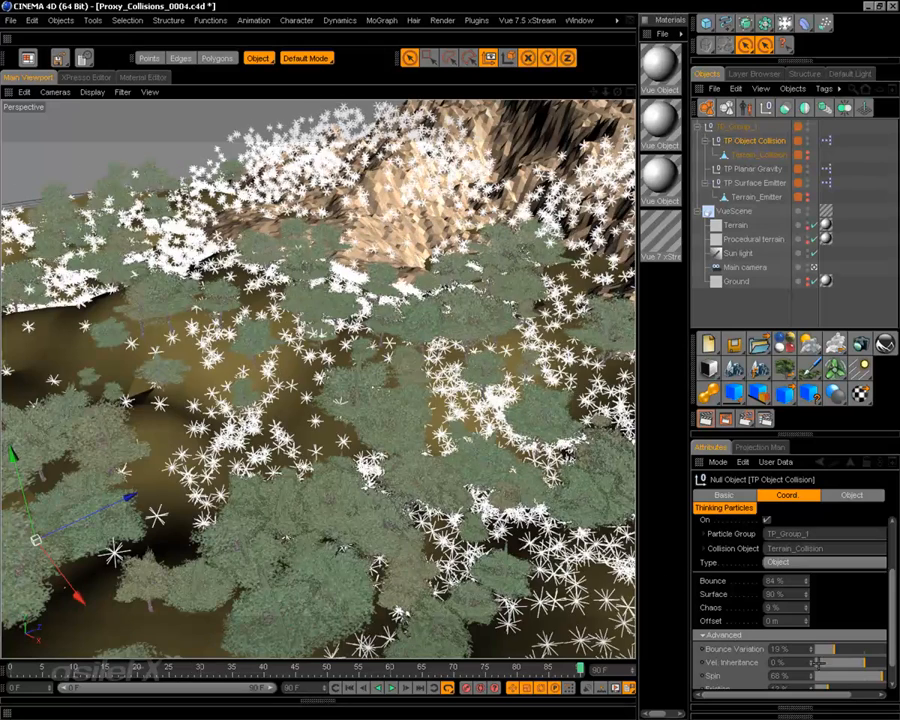
- Set TP Object Collision's Energy to 3% and try Friction at 8% before settling on 13%
drag(890, 641, 887, 670)
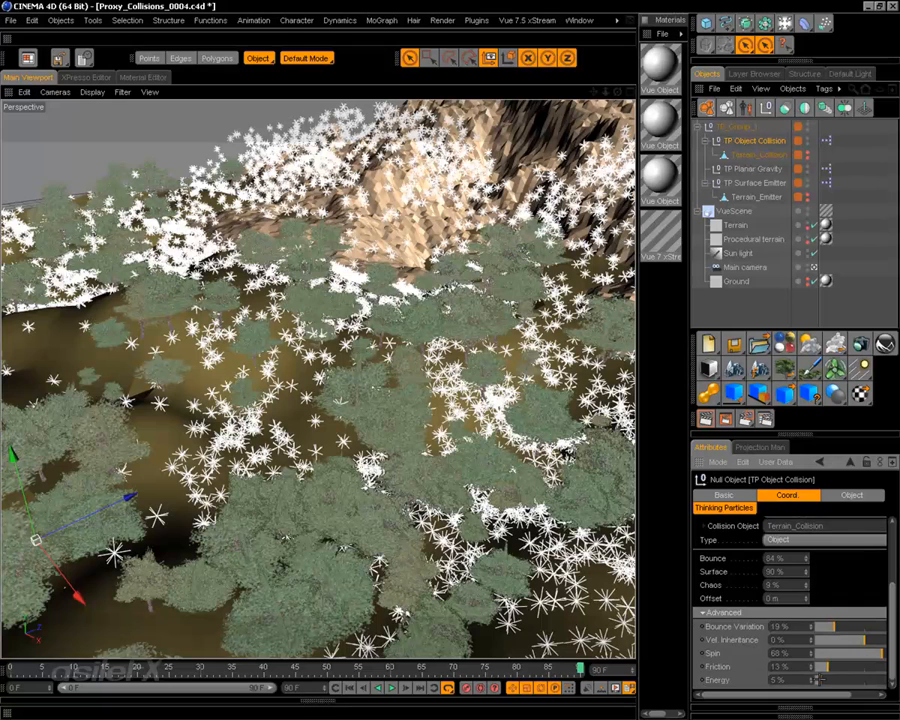
drag(827, 667, 821, 667)
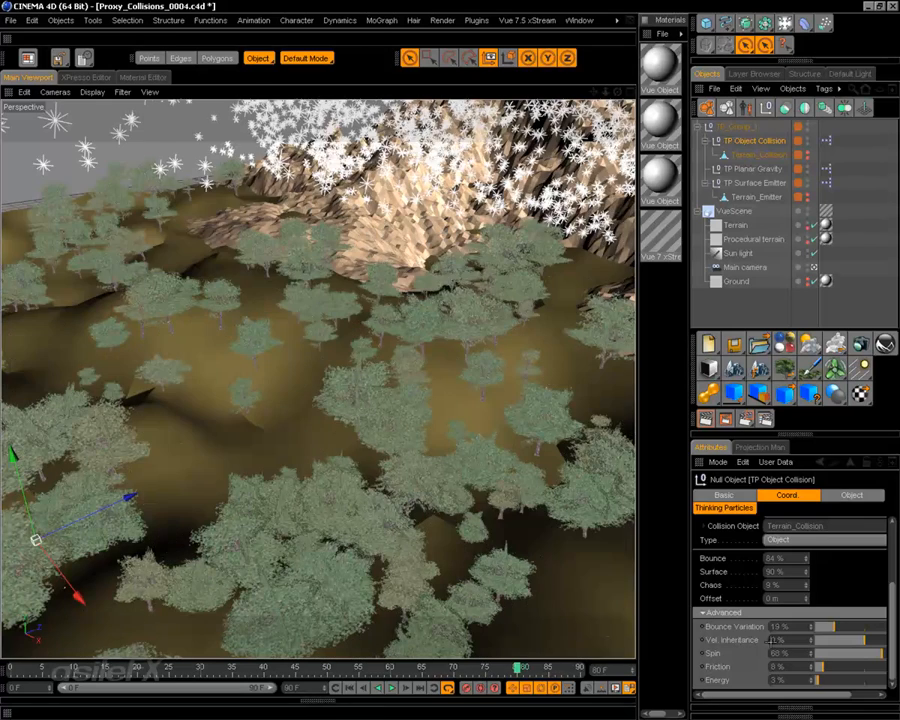
drag(815, 666, 826, 666)
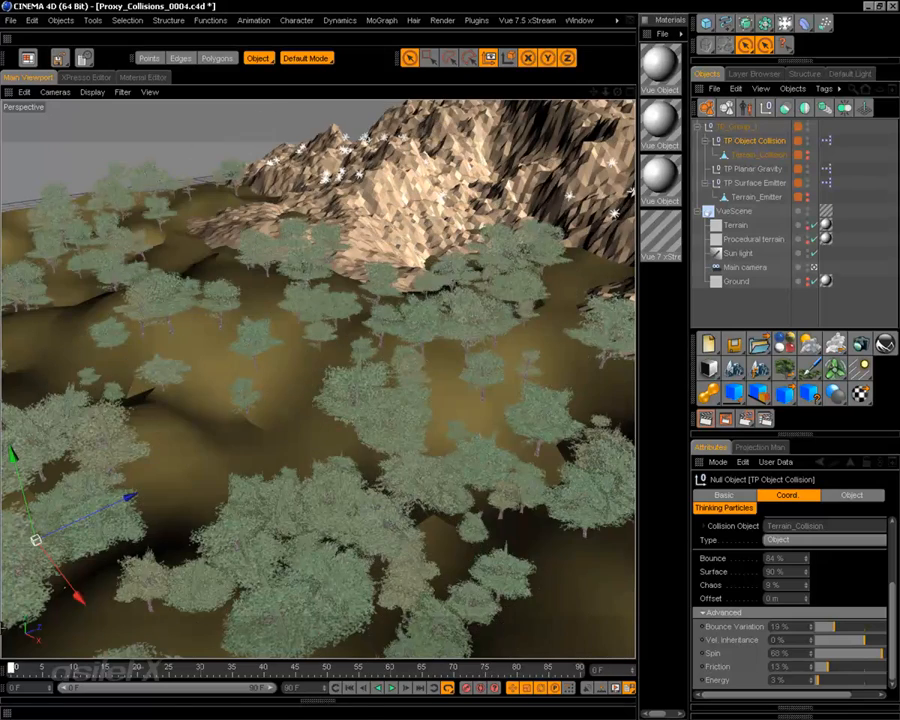
- Save the scene with the trees and mountains framed at frame 0, and preview the particle motion from there
scroll(368, 429, down, 3)
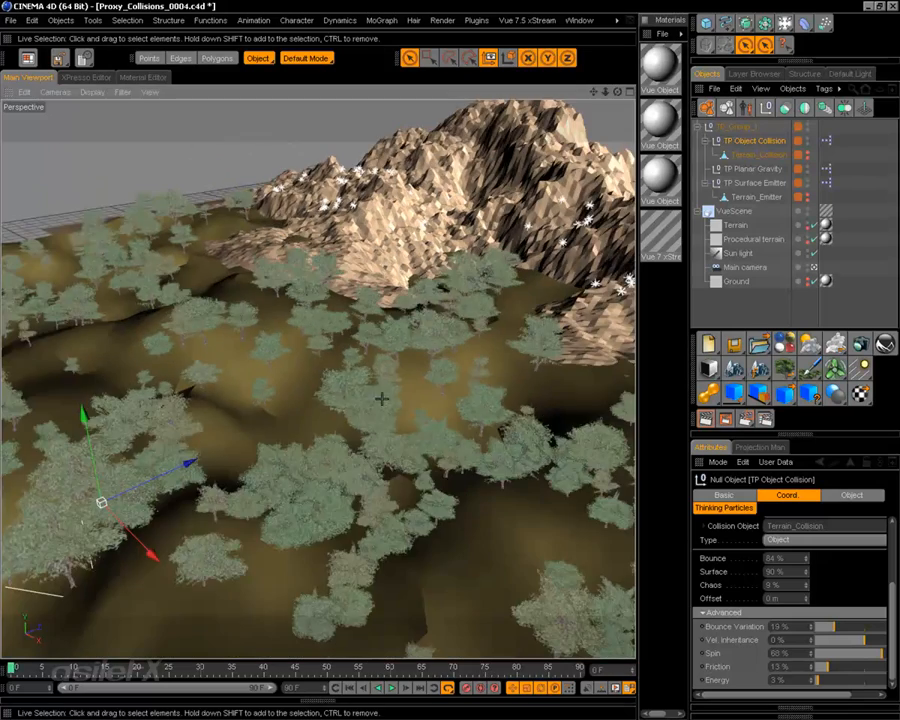
alt+drag(381, 398, 404, 350)
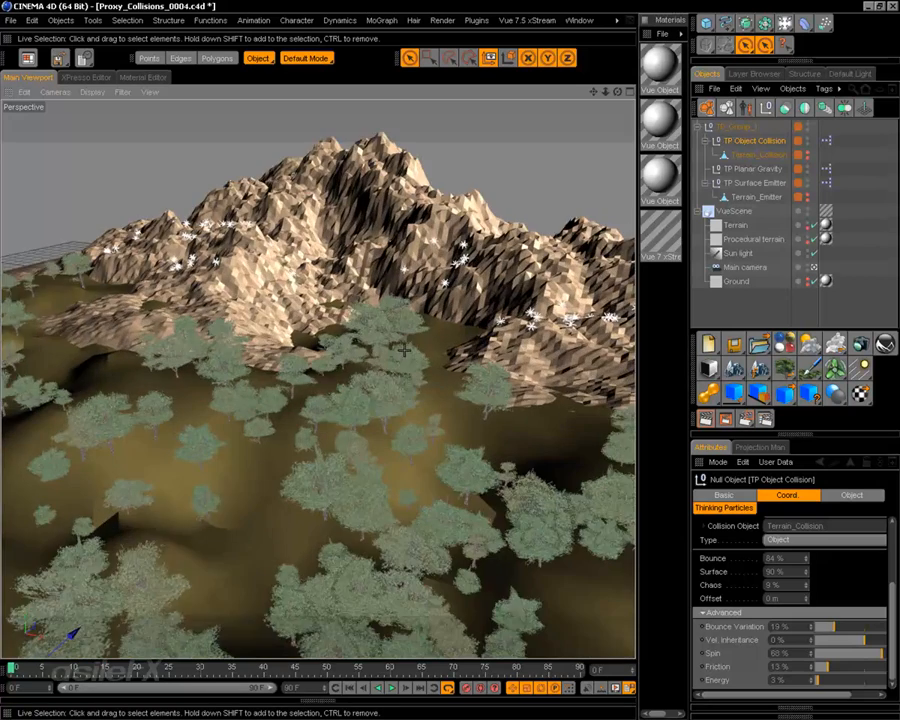
alt+drag(381, 402, 420, 392)
click(10, 20)
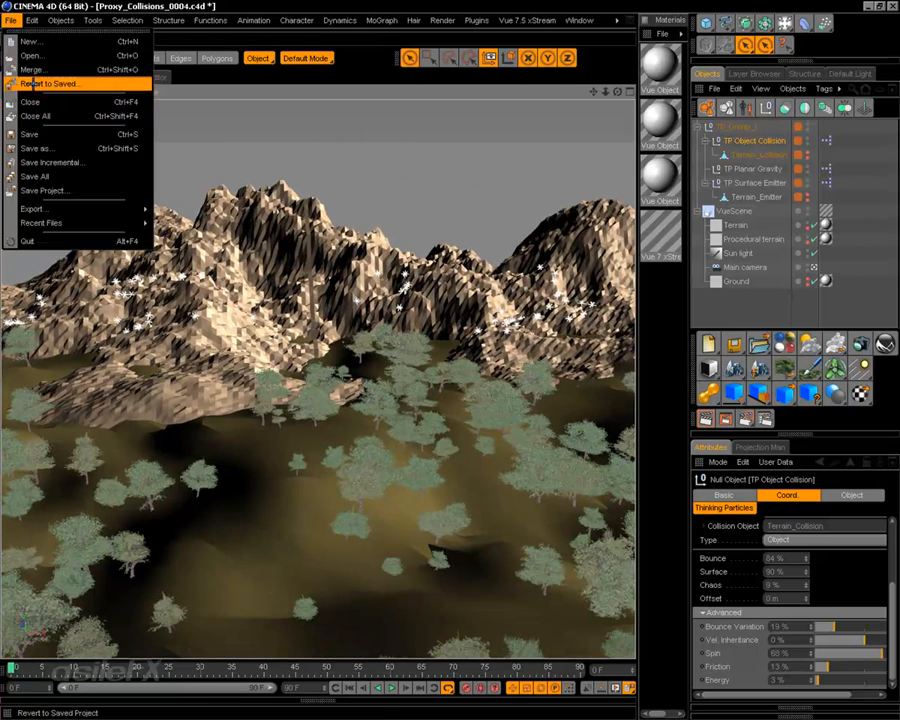
click(57, 134)
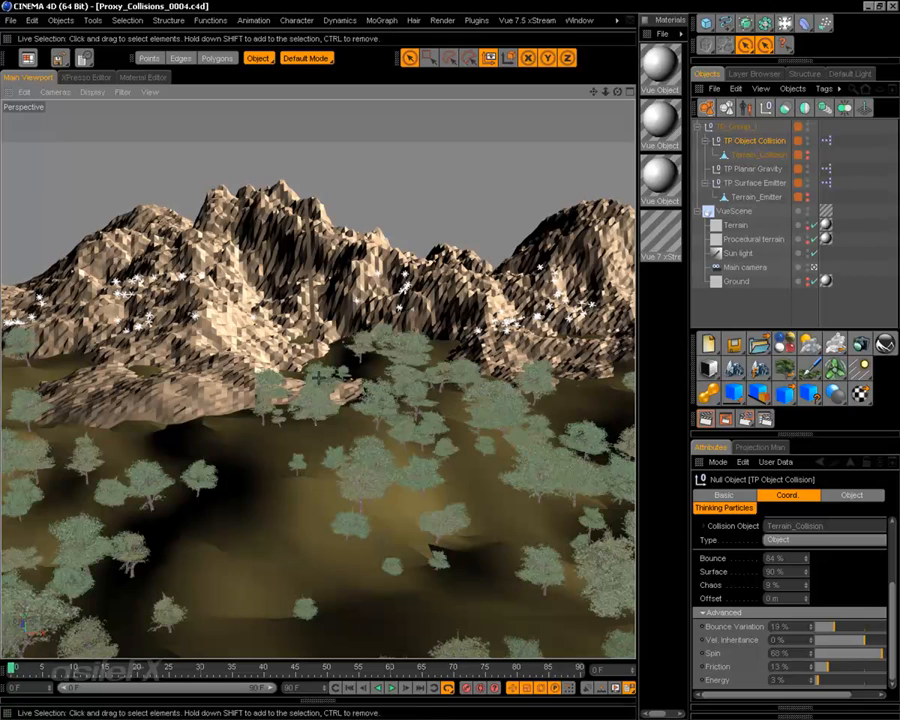
mouse_move(11, 667)
mouse_down()
mouse_move(432, 630)
mouse_move(11, 655)
mouse_up()
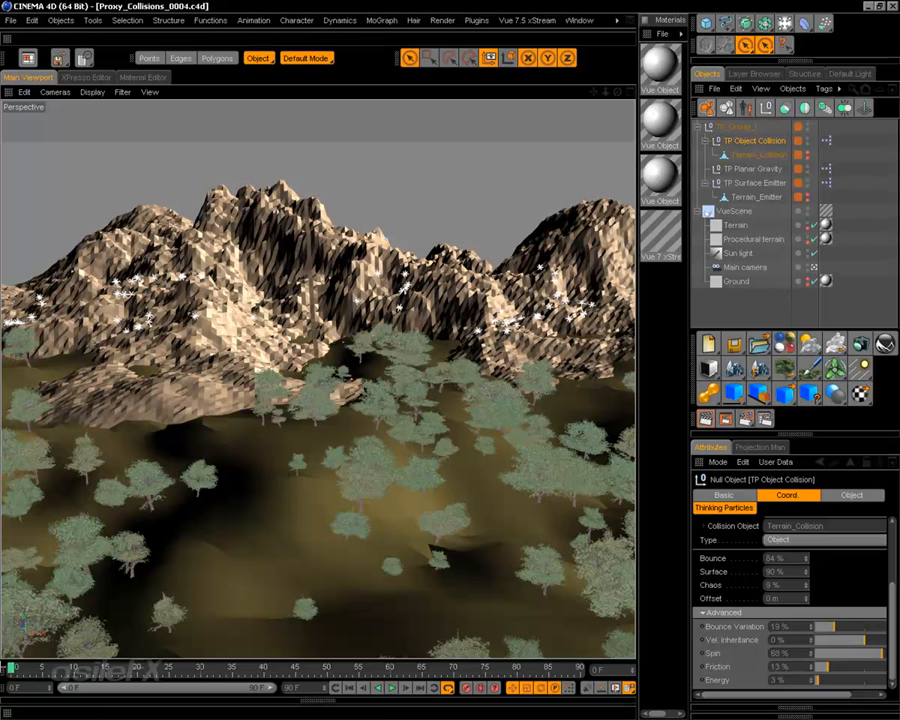
mouse_move(11, 668)
mouse_down()
mouse_move(548, 668)
mouse_move(10, 668)
mouse_up()
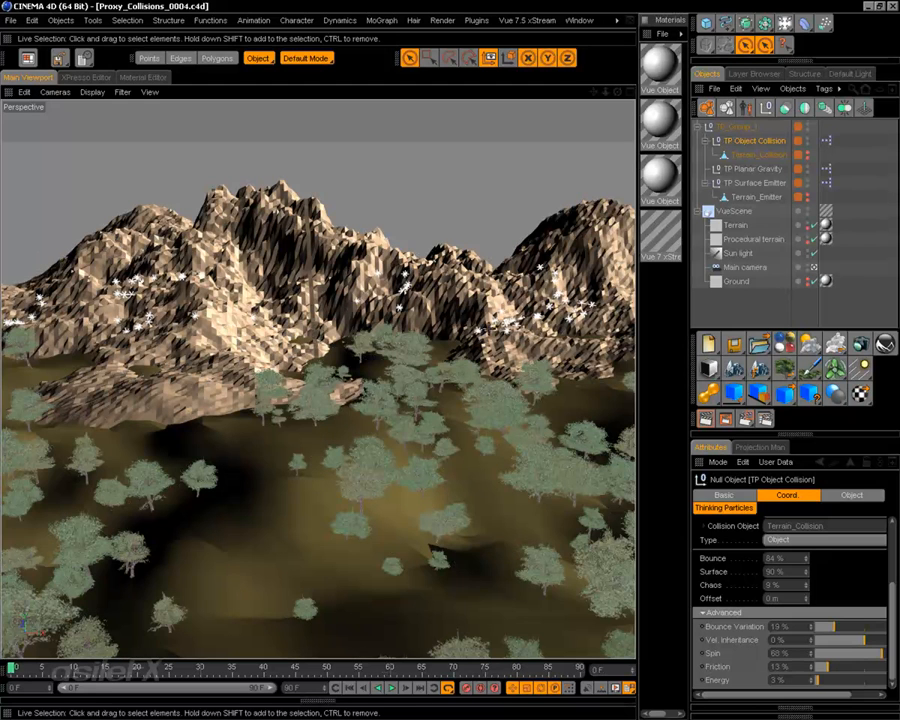
- Save the scene with a closer view of the trees and mountains, and open it in standalone Vue
alt+drag(439, 320, 400, 398)
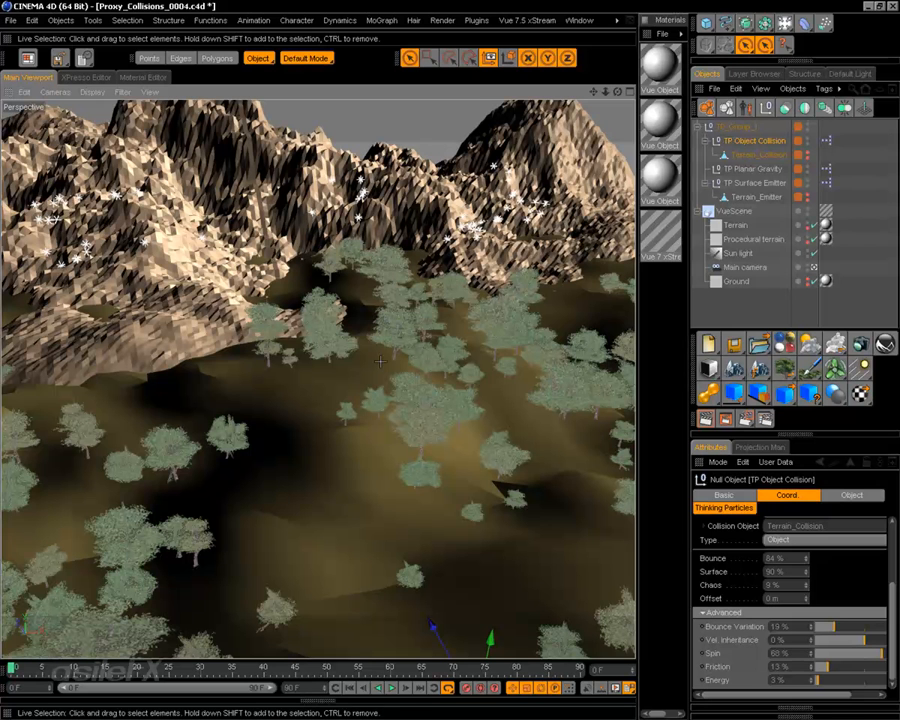
click(32, 20)
mouse_move(10, 20)
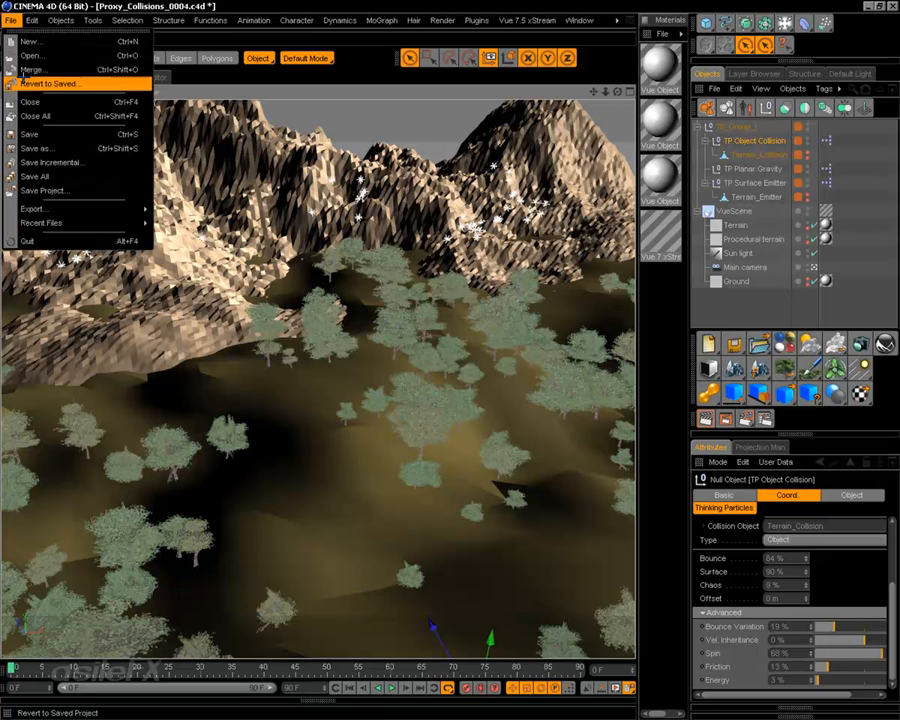
click(62, 134)
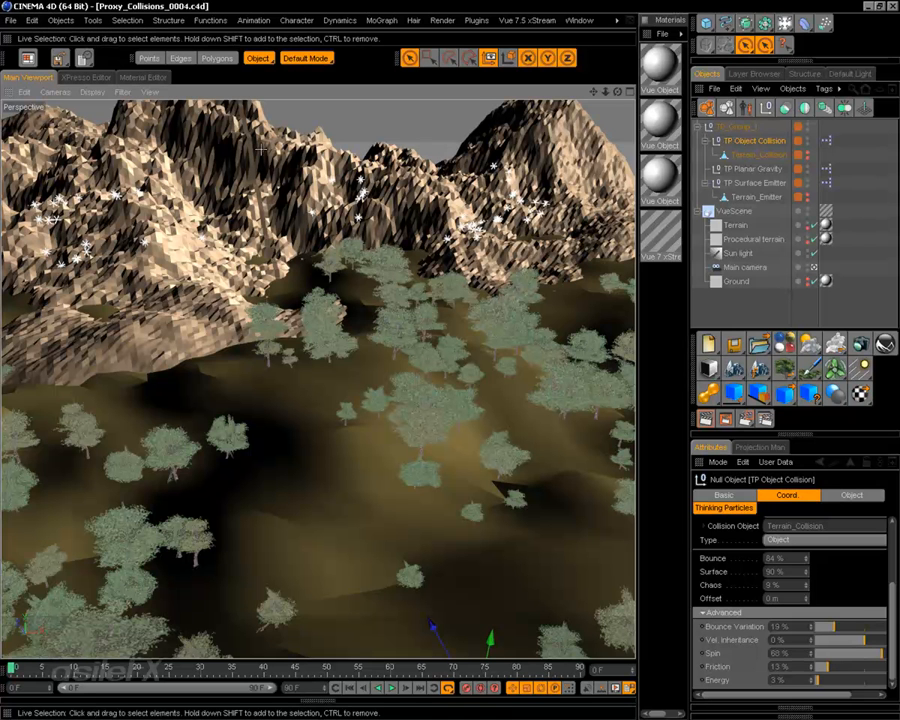
click(526, 20)
mouse_move(530, 41)
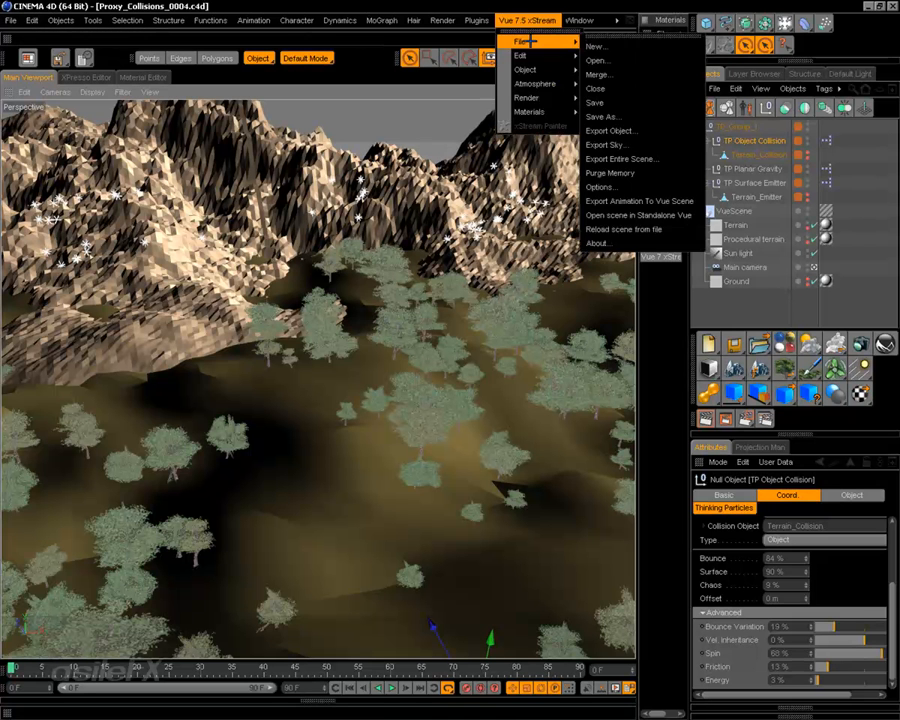
click(651, 215)
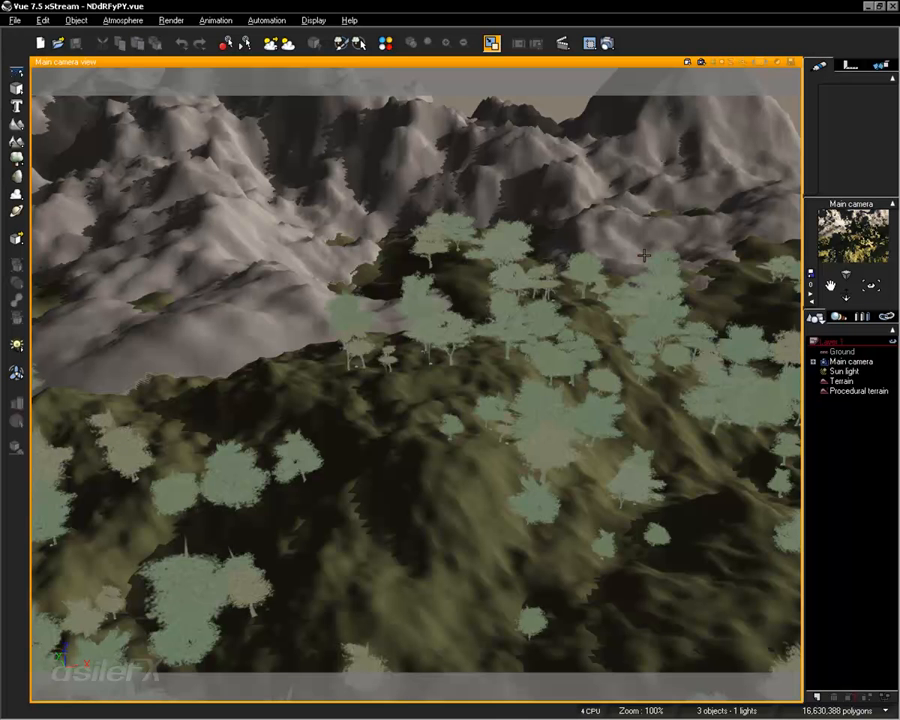
- Switch from the maximised main camera view to the four-view layout and size the four views evenly
double_click(474, 65)
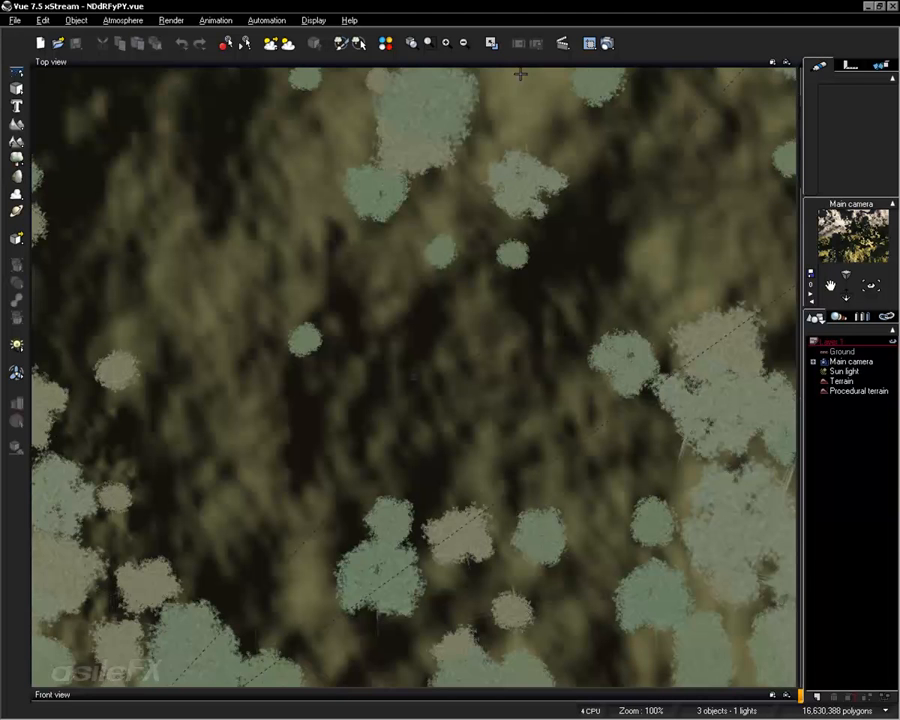
click(521, 65)
double_click(521, 65)
double_click(528, 65)
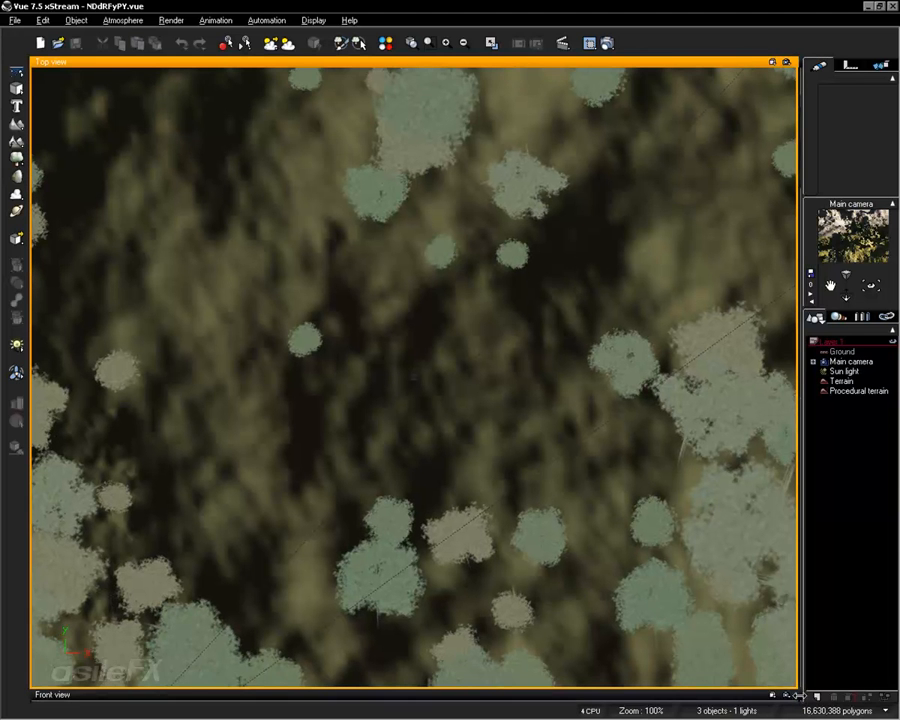
drag(797, 697, 433, 688)
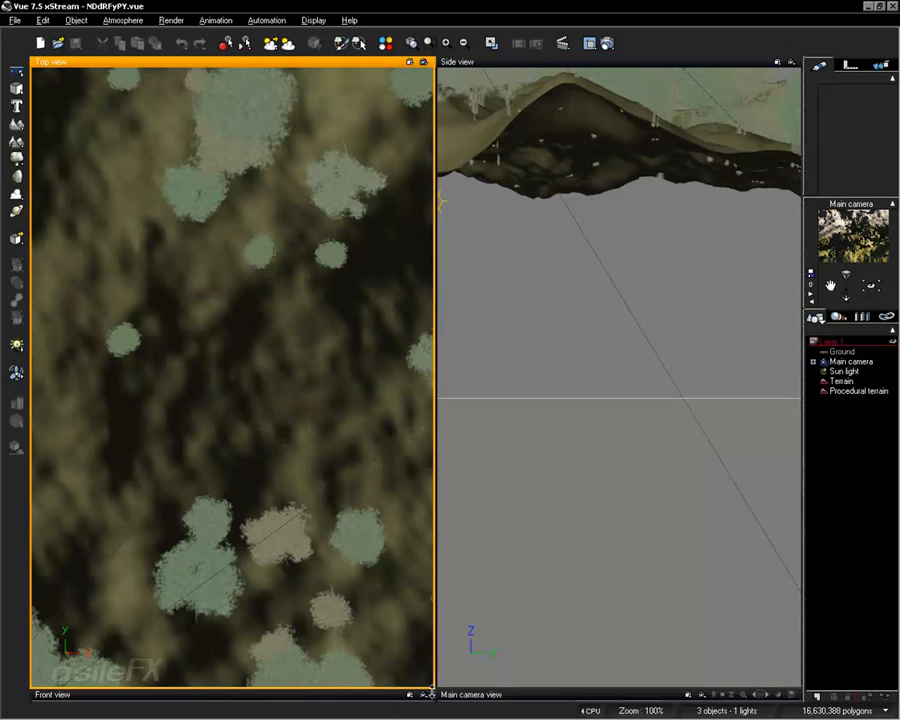
drag(431, 692, 427, 380)
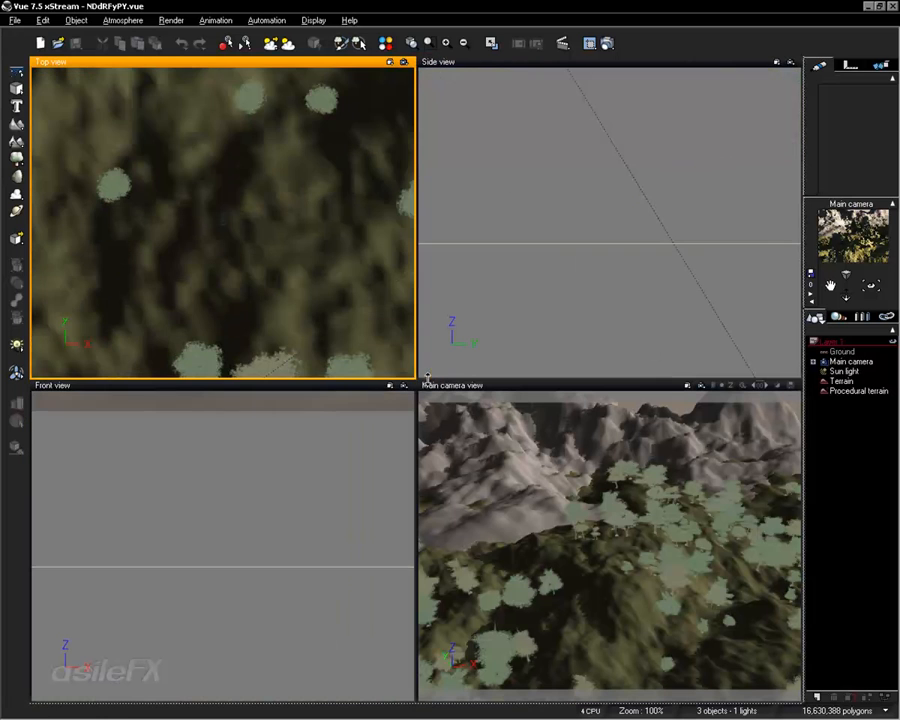
- Zoom the top, side and front views out to 10% to show the whole terrain and camera
click(277, 500)
scroll(274, 550, down, 5)
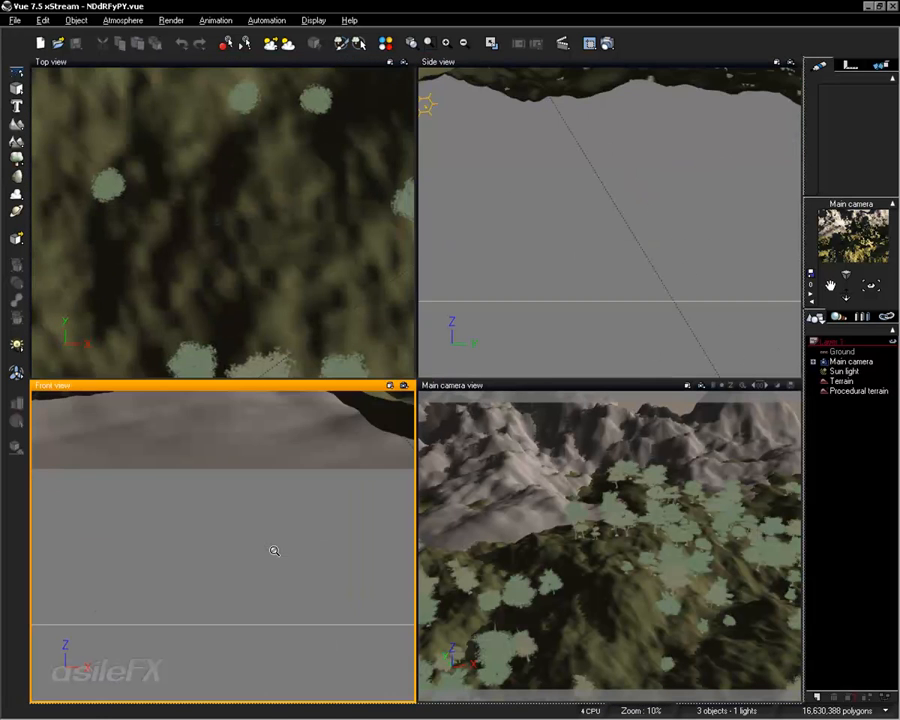
scroll(272, 548, up, 4)
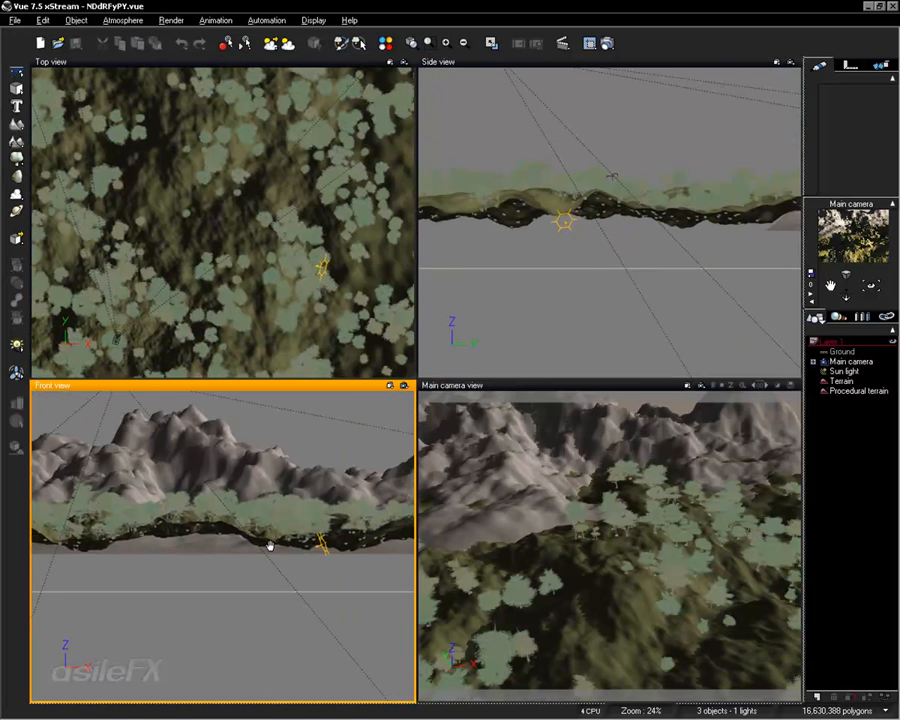
scroll(270, 547, down, 4)
click(258, 203)
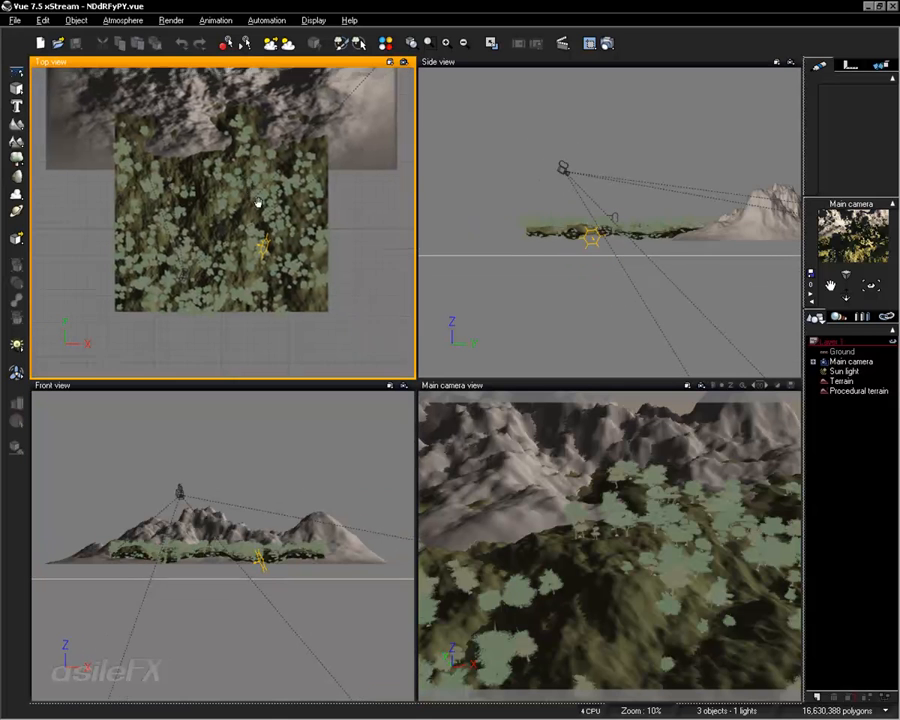
- Add a sphere to the scene without populating the EcoSystems, and reset its material to the plain grey default
right_drag(258, 203, 264, 214)
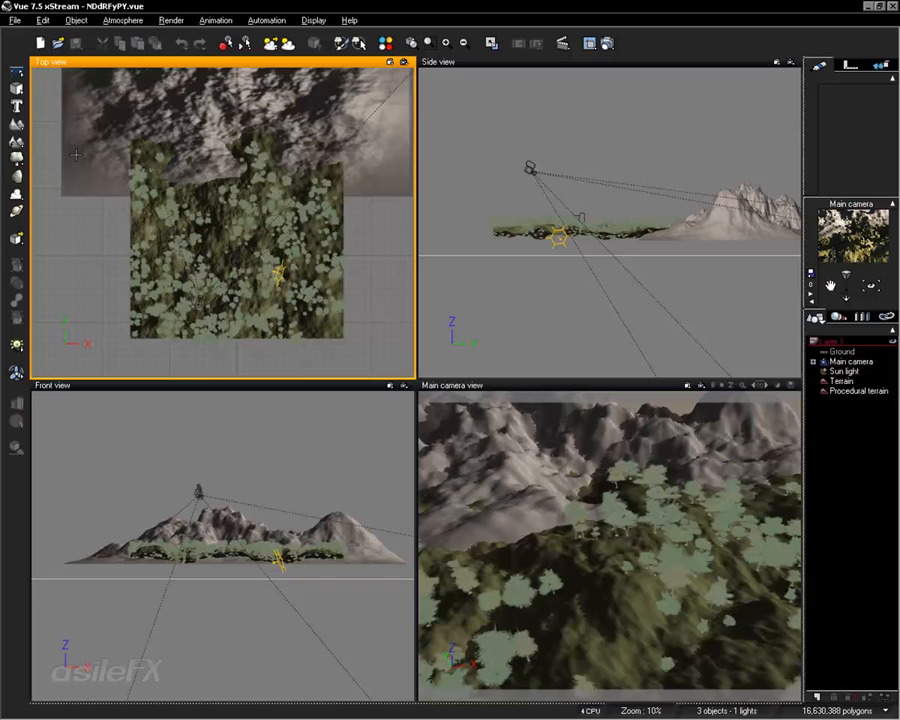
click(16, 88)
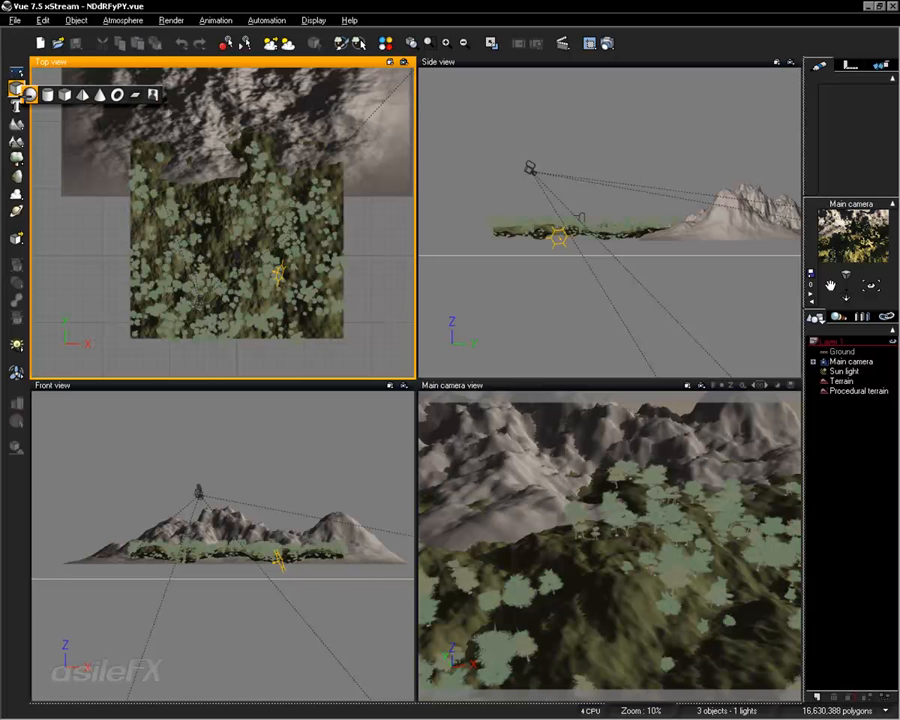
click(30, 94)
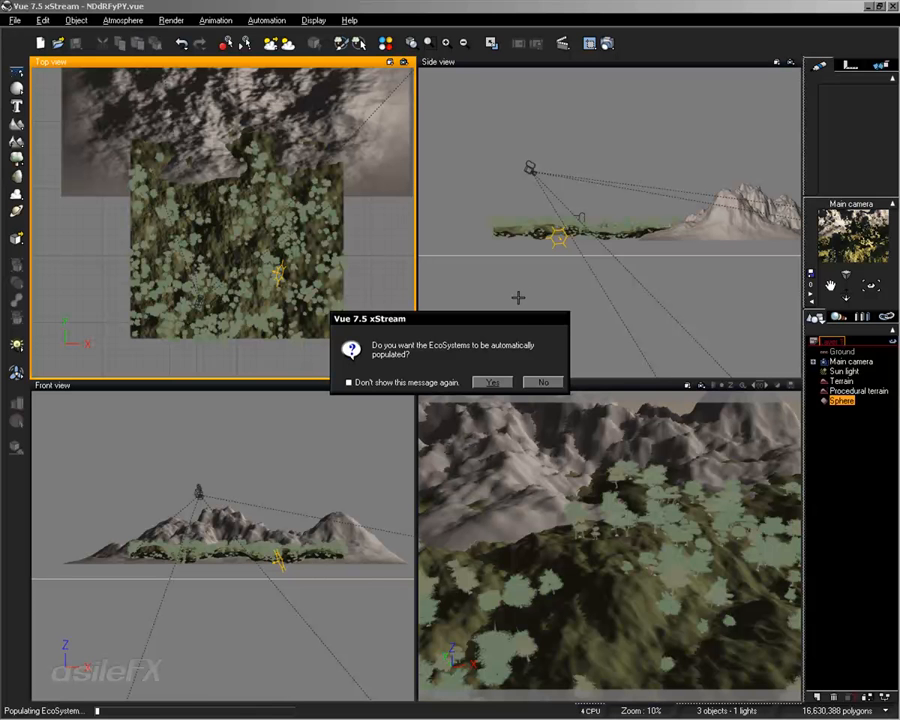
click(542, 381)
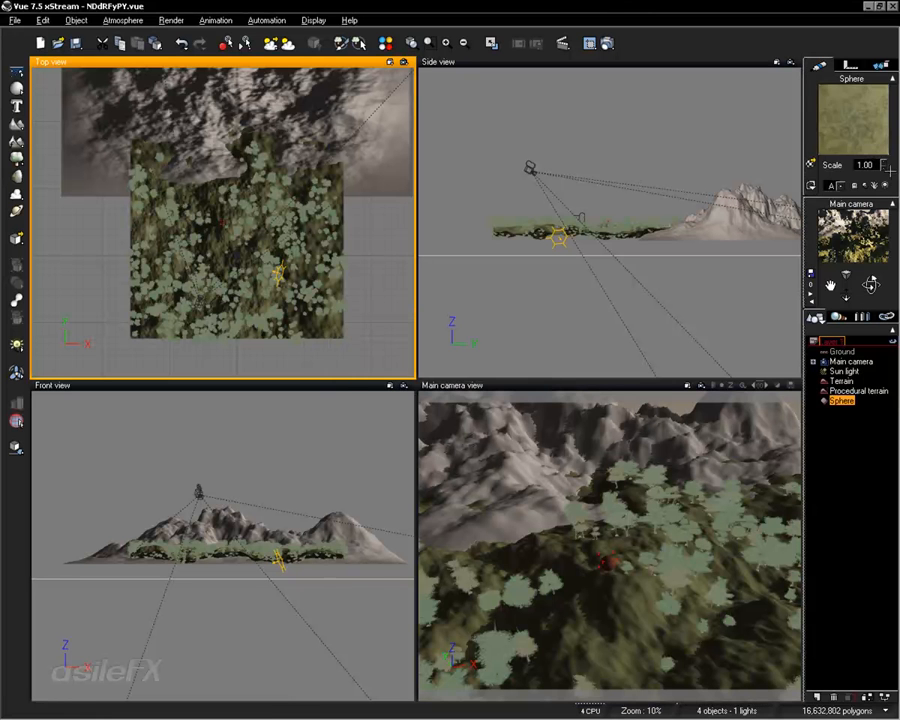
right_click(848, 140)
click(808, 174)
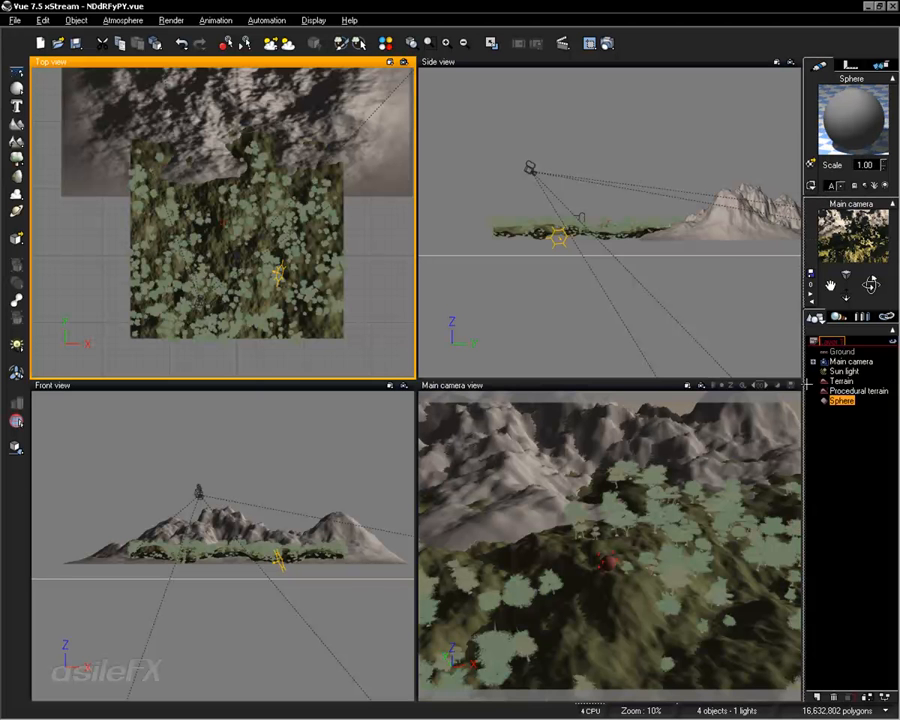
click(852, 430)
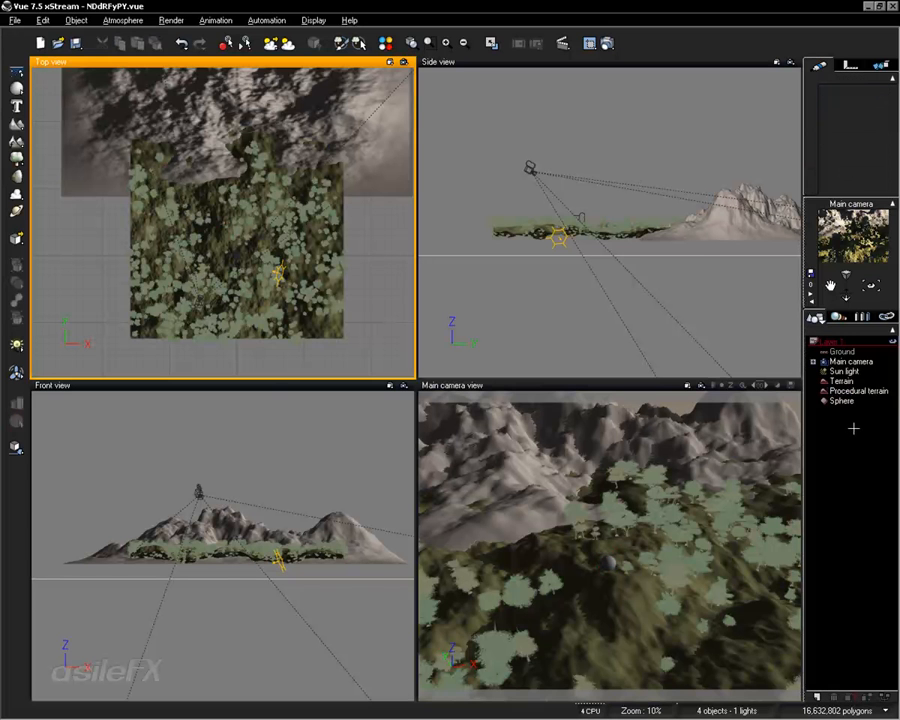
click(857, 390)
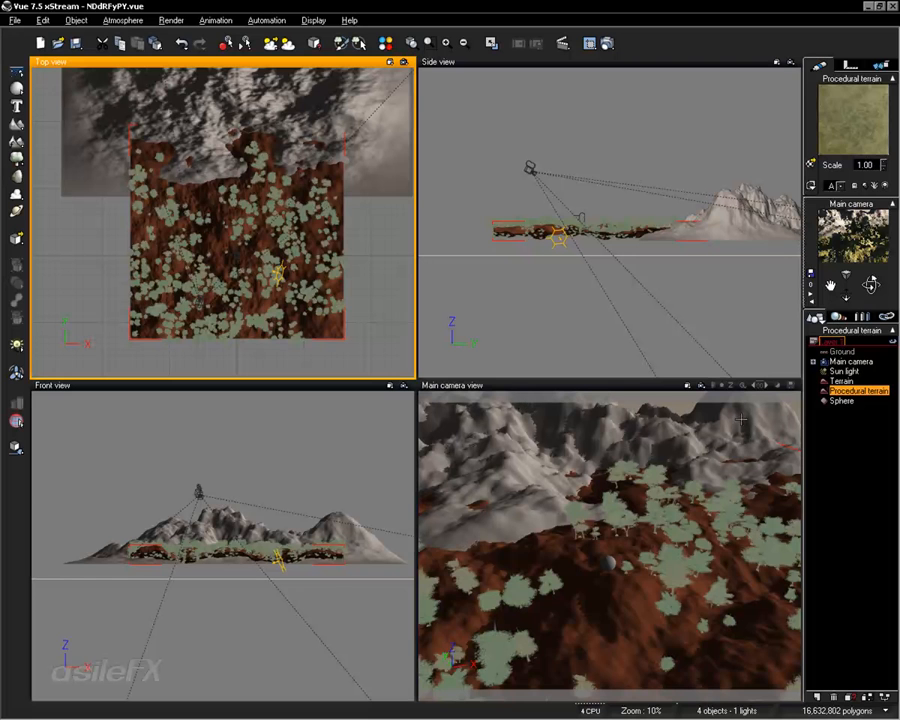
click(855, 430)
click(863, 400)
click(846, 468)
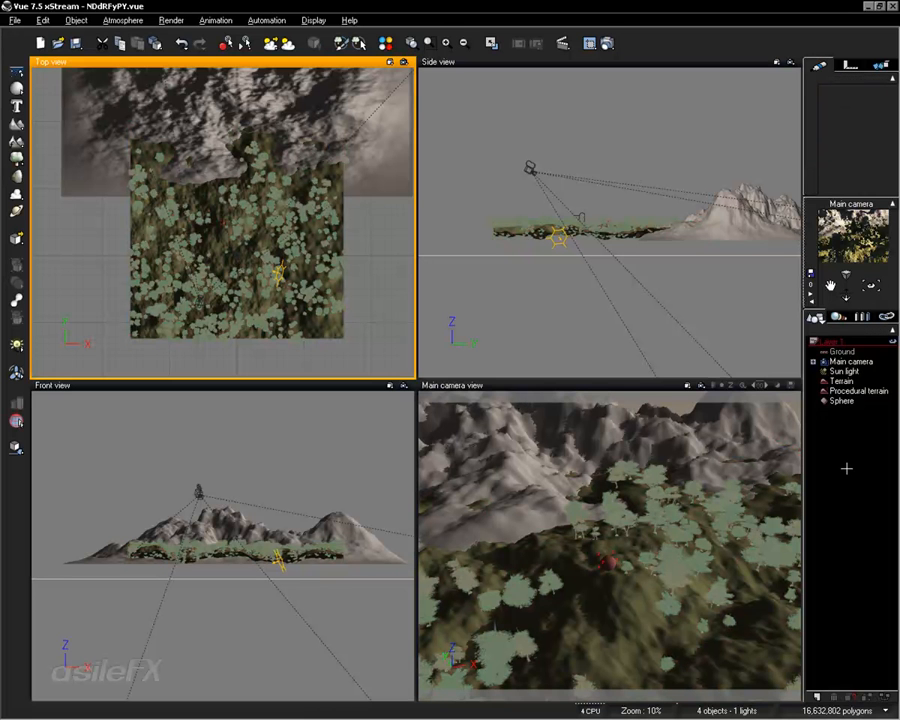
- Stretch the sphere vertically into a tall ellipsoid and raise it along Z above the procedural terrain
click(607, 563)
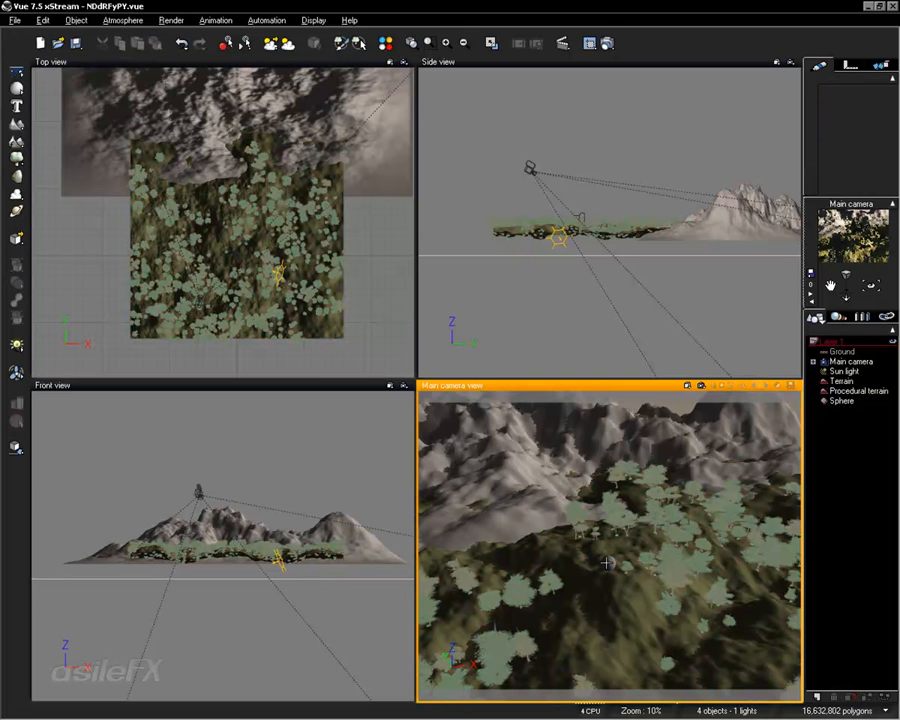
click(607, 563)
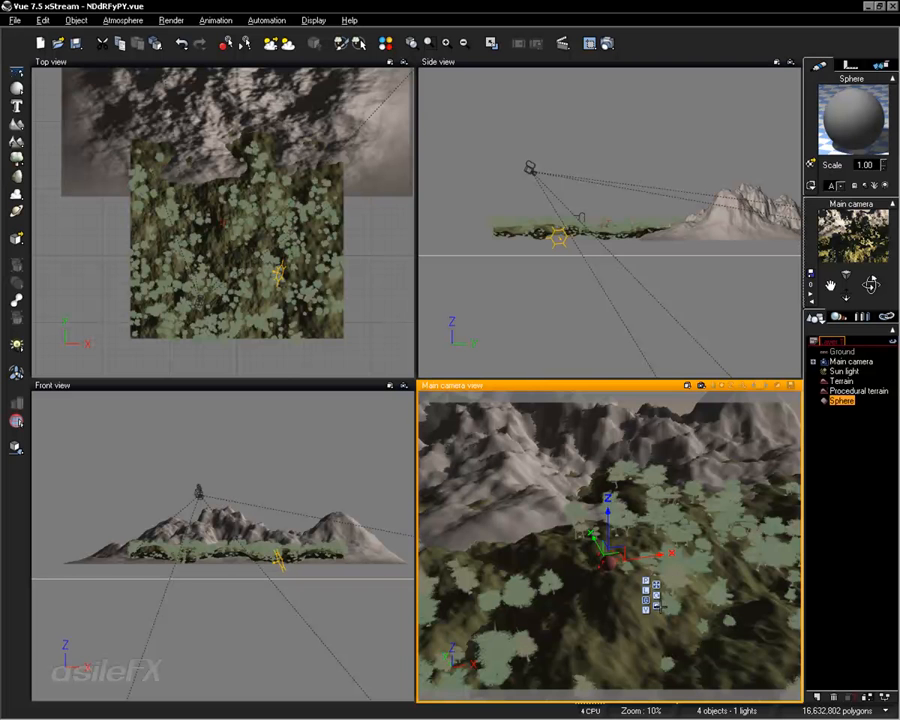
click(657, 606)
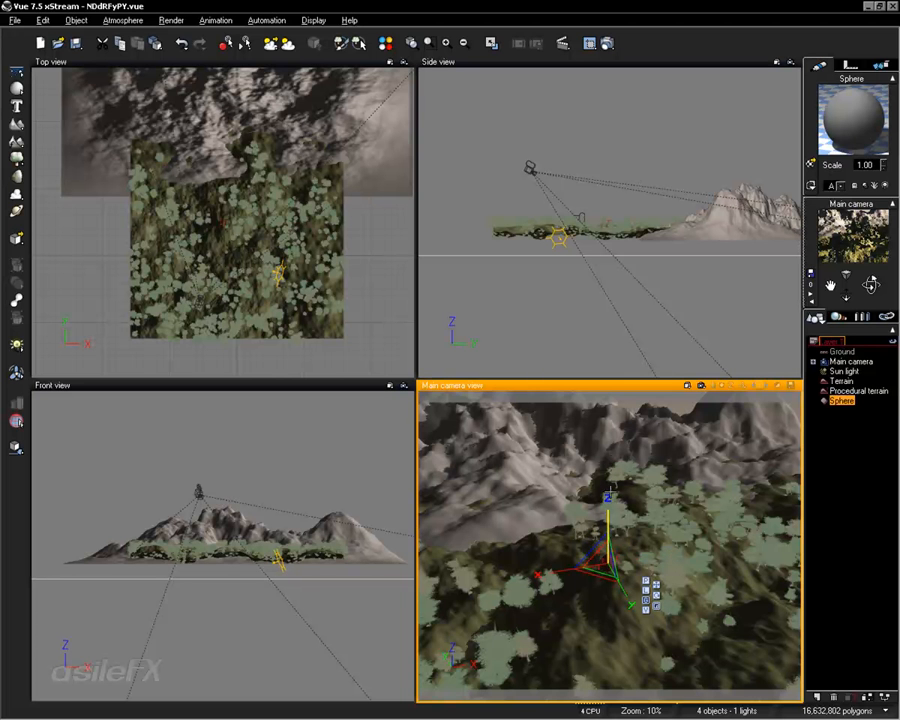
click(657, 583)
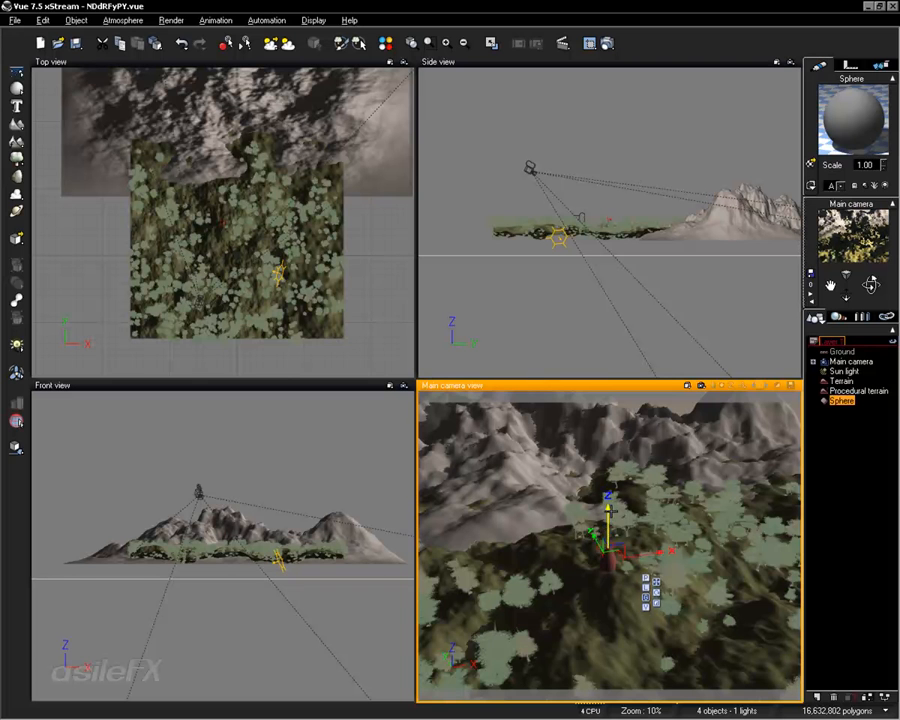
drag(611, 511, 611, 498)
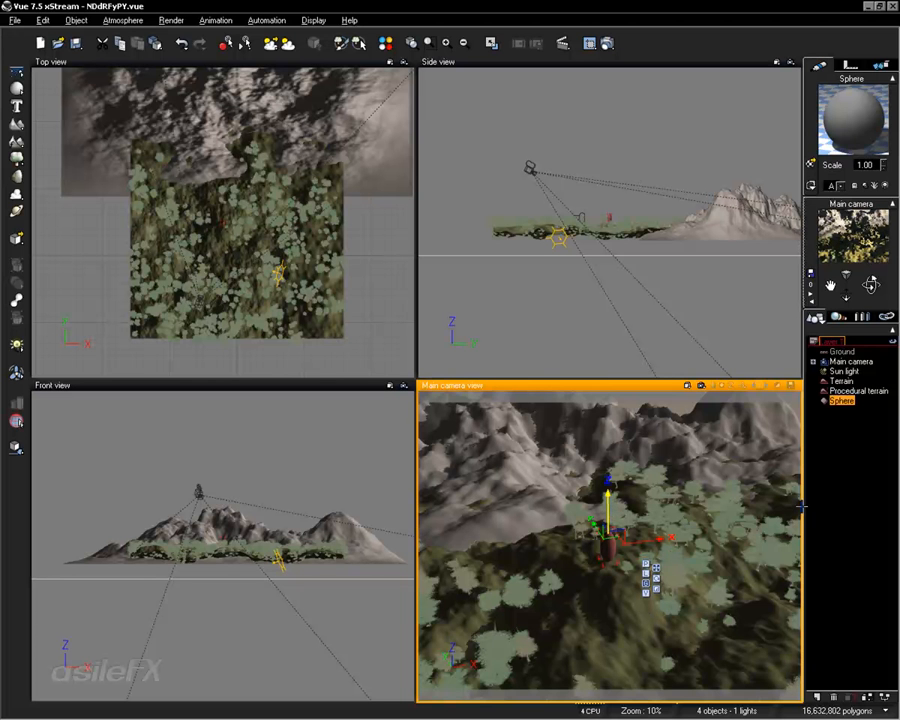
click(821, 471)
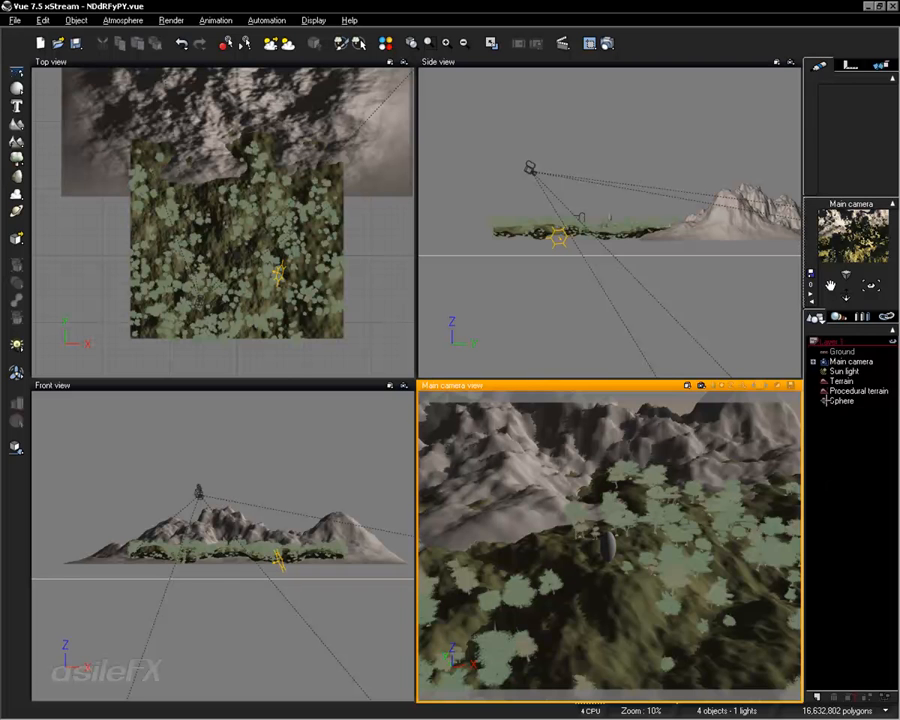
click(842, 400)
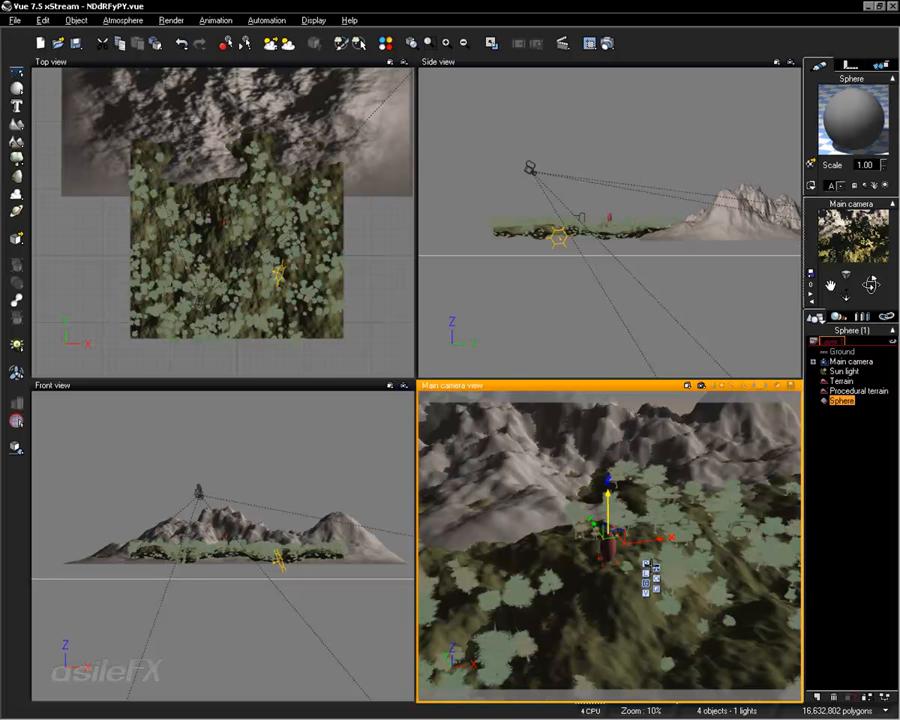
click(656, 588)
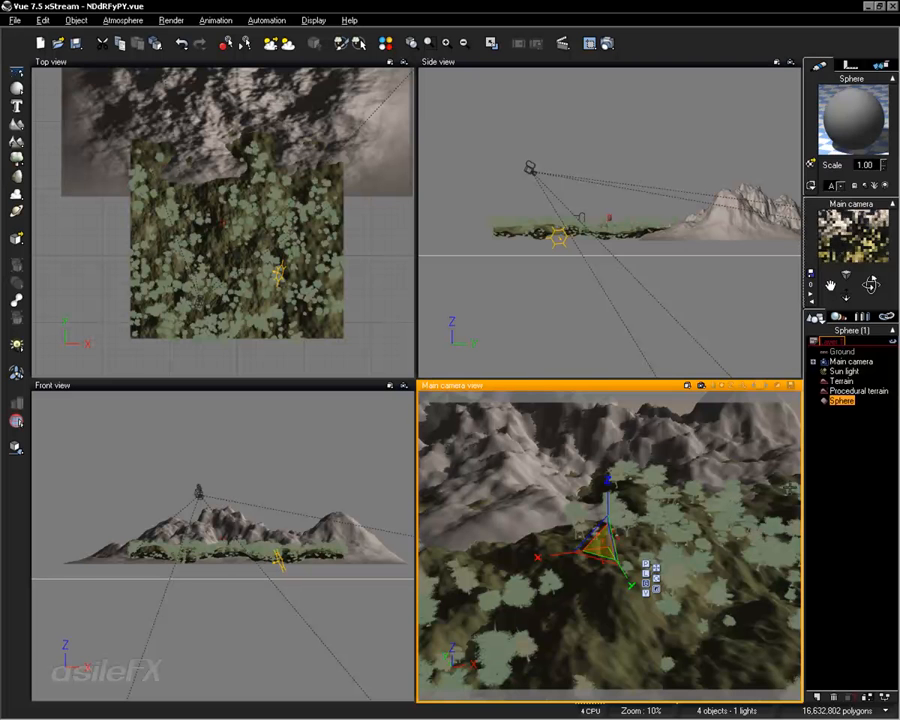
click(838, 449)
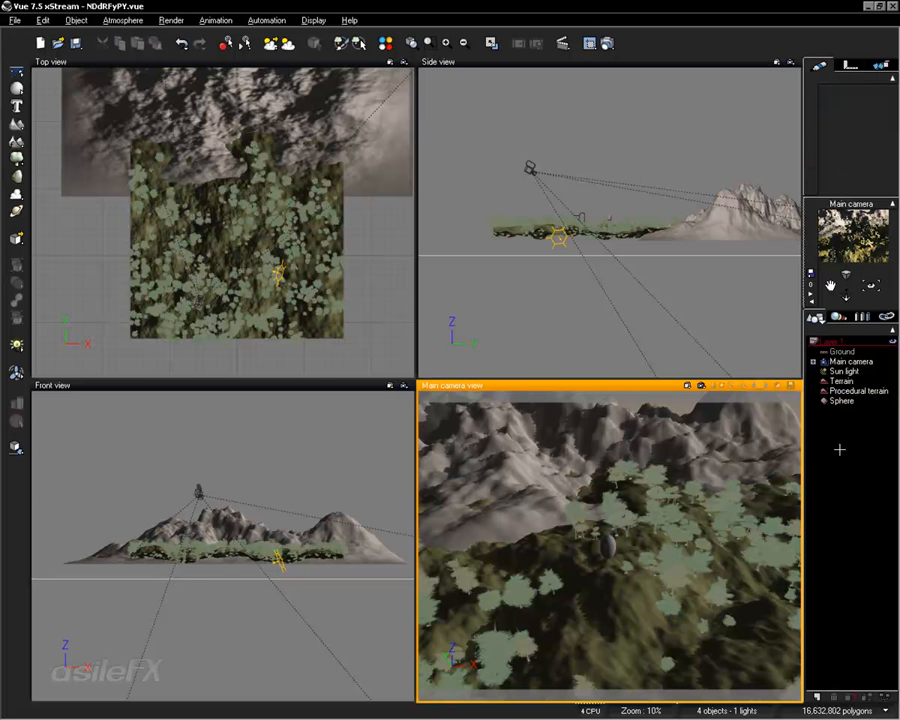
- Rename the stretched sphere's material as Tree_Eco_Collision
click(609, 540)
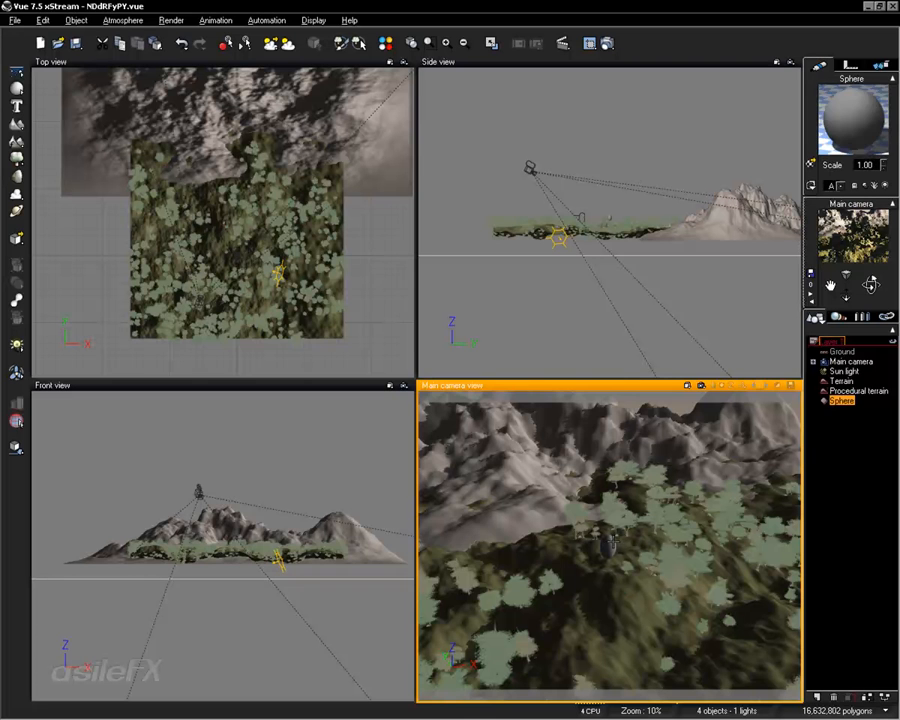
double_click(845, 141)
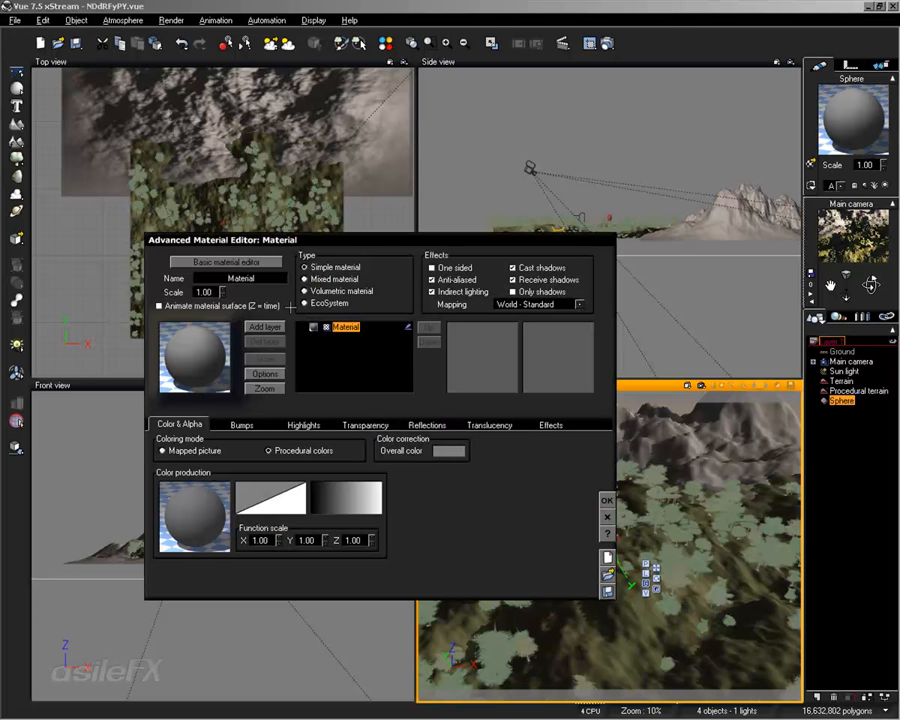
double_click(259, 278)
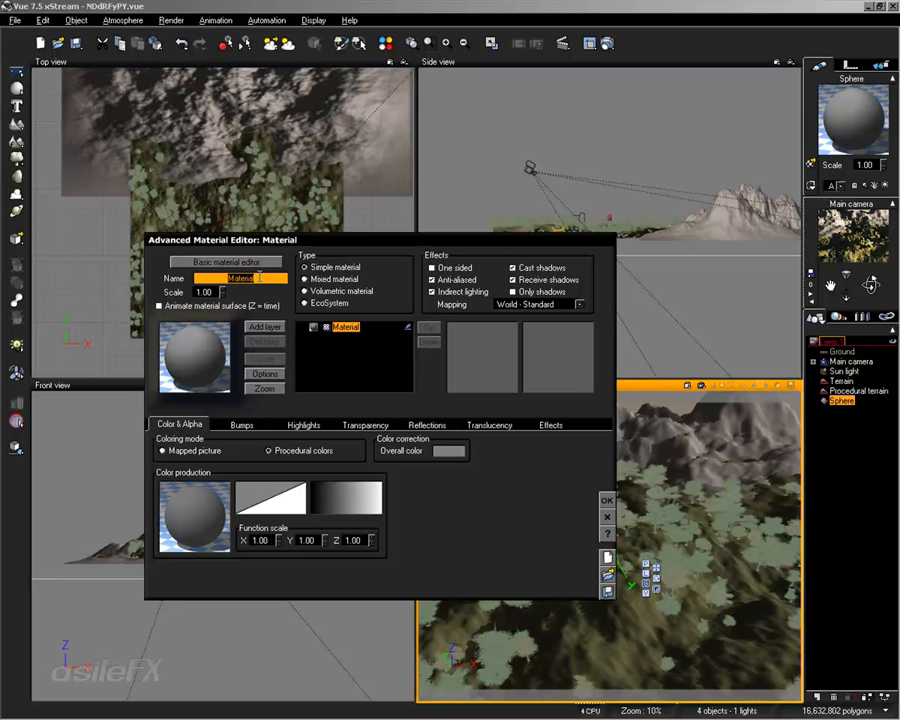
text(CollisionTree)
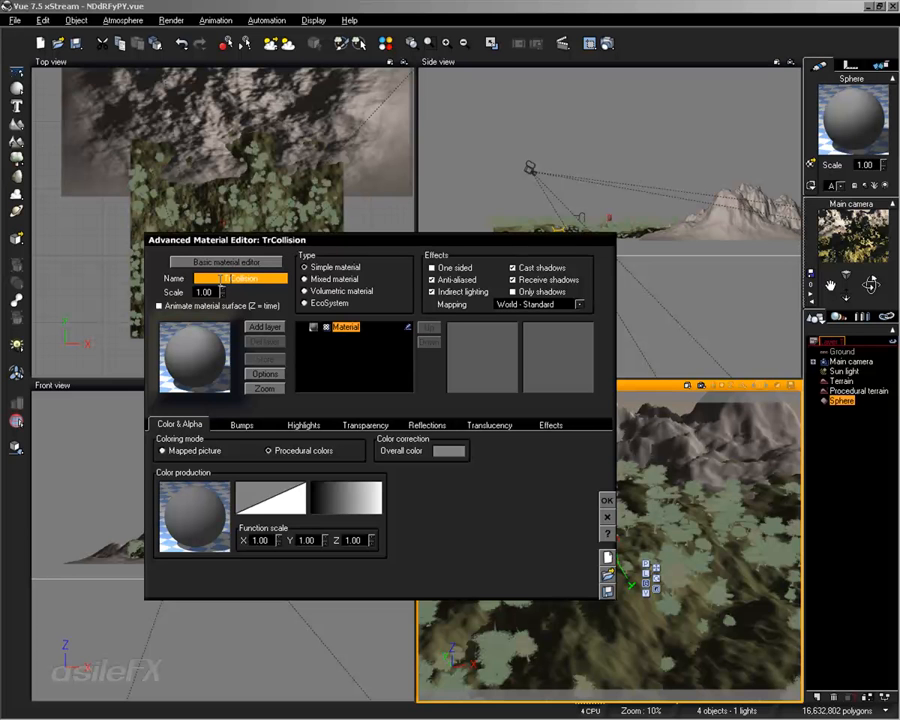
text(_Eco_)
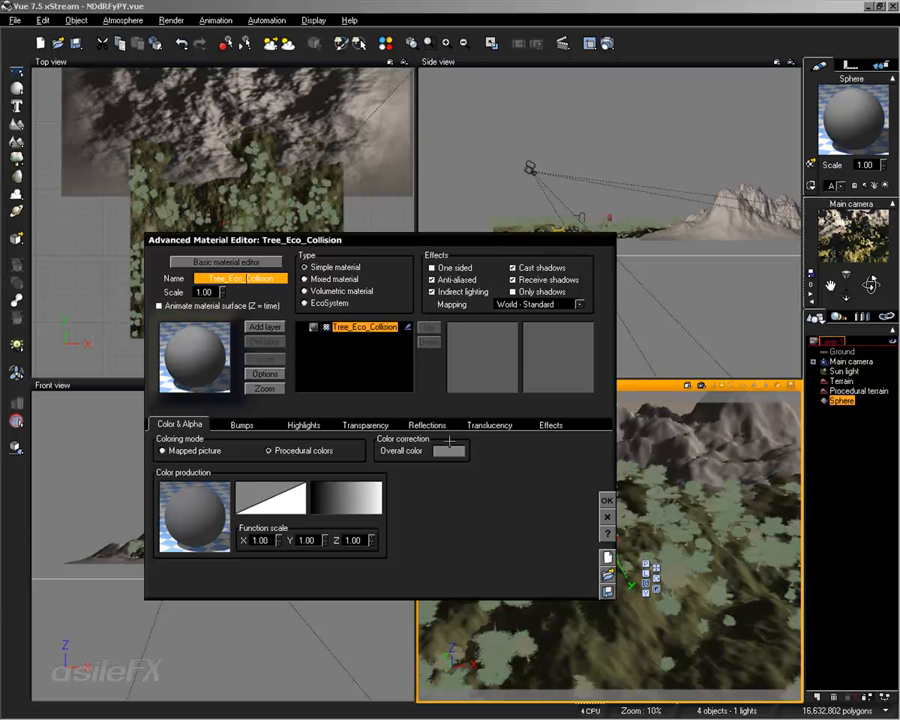
click(607, 500)
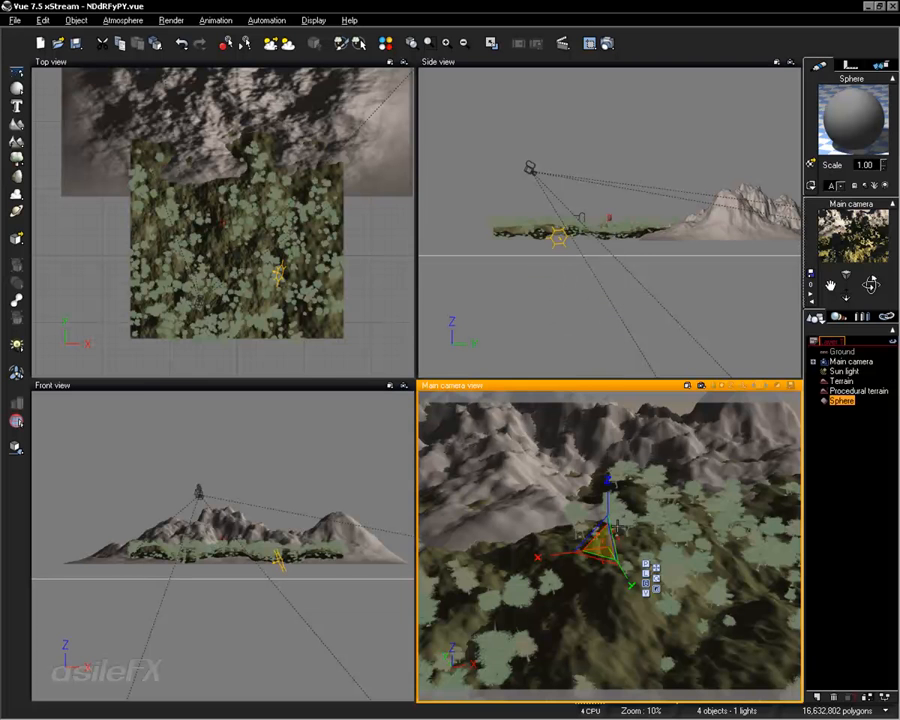
- Save the stretched sphere as the Vue object Sphere_Replace_Eco with the same title in ProxyInteractions, and delete it from the scene
right_click(614, 186)
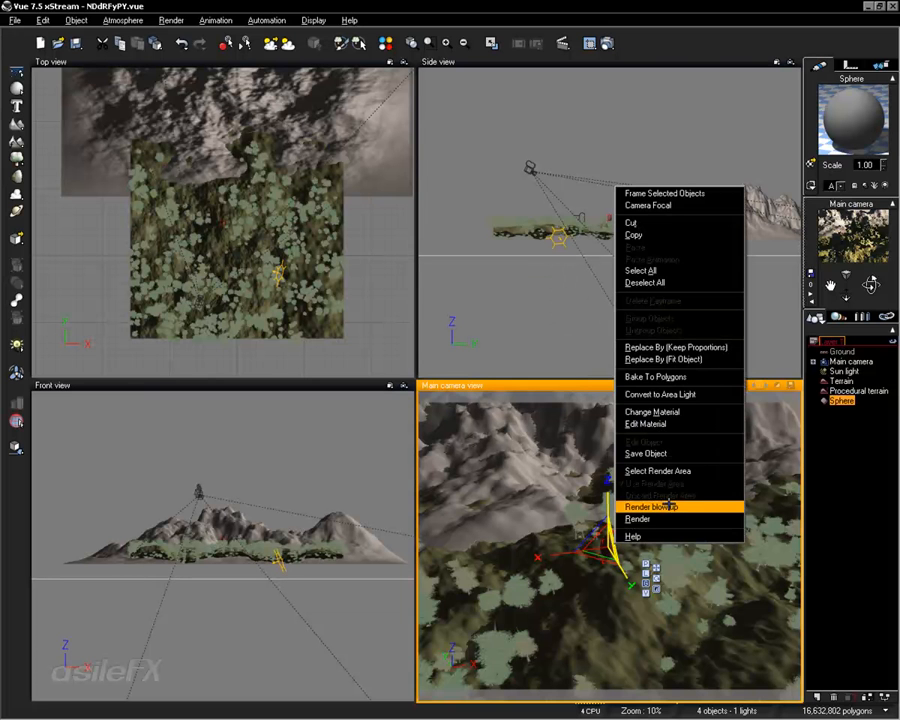
click(694, 455)
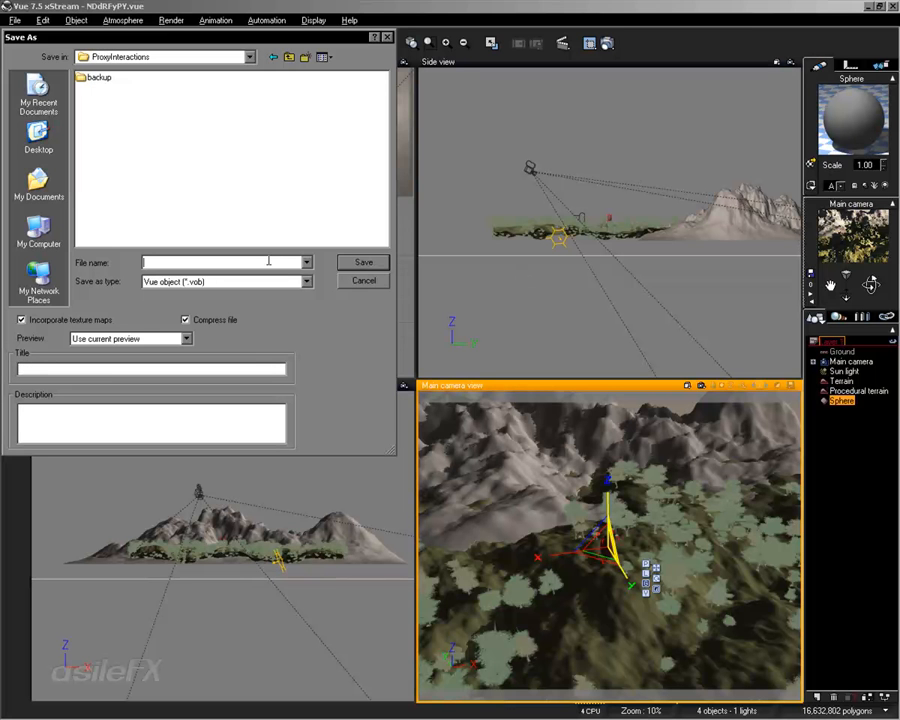
text(Sphere_Replace_Eco)
key(shift+Home)
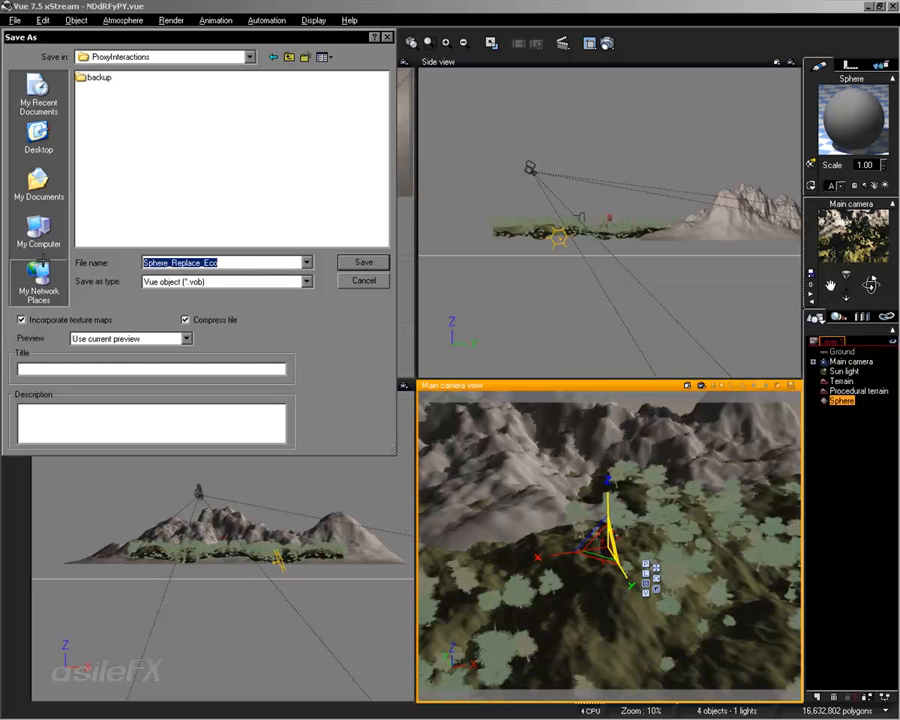
key(ctrl+c)
click(40, 369)
key(ctrl+v)
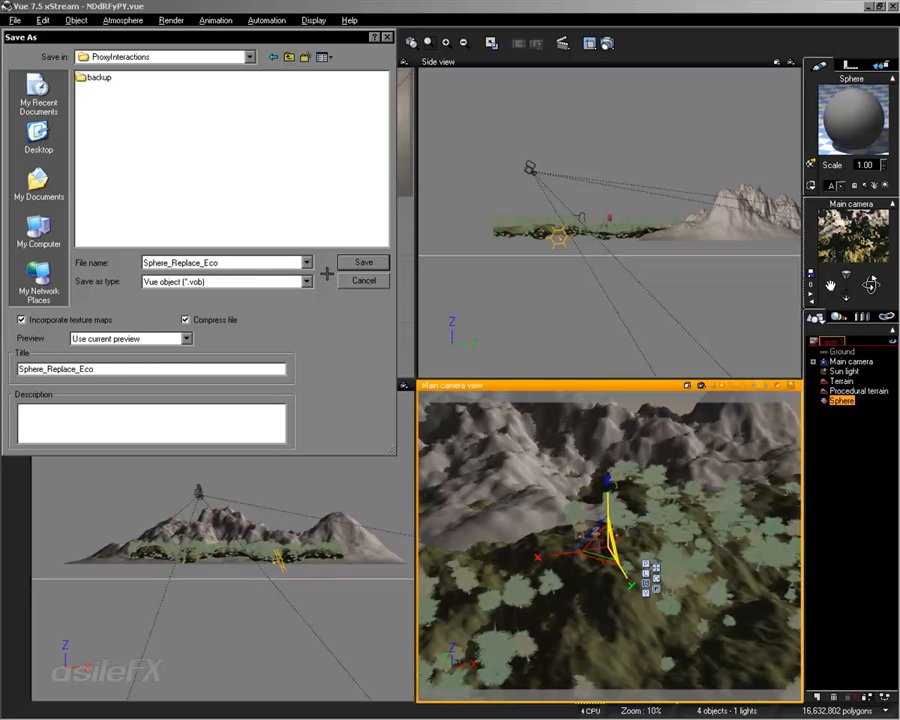
click(366, 263)
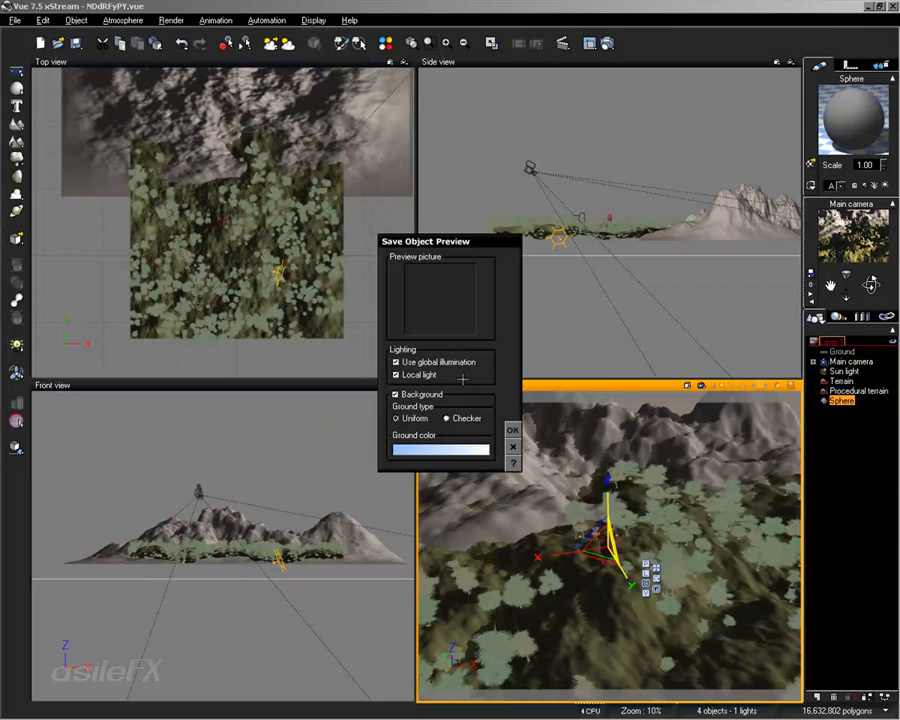
click(512, 430)
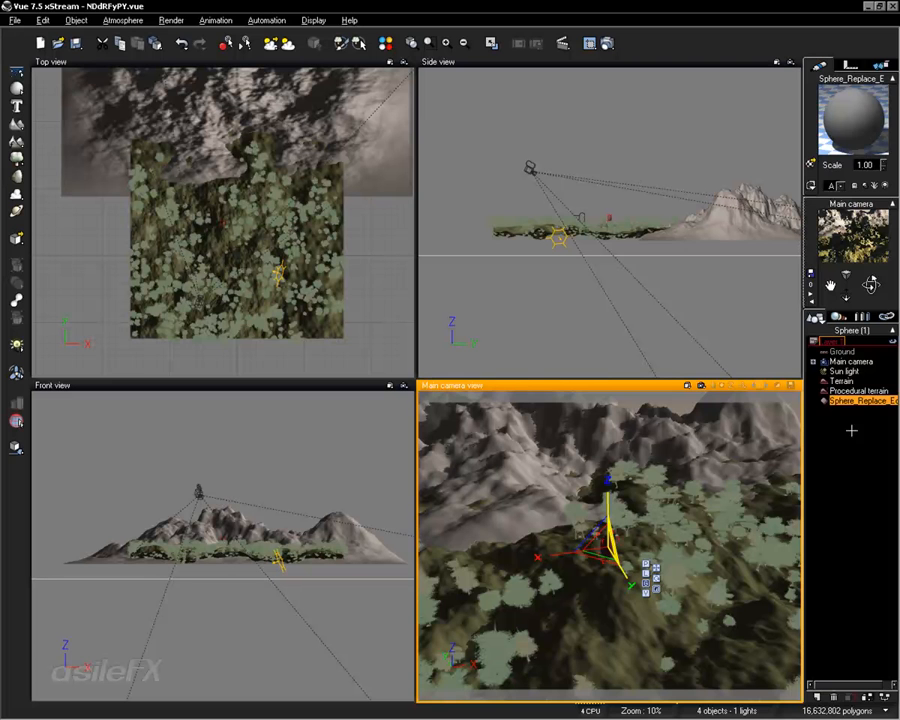
key(Delete)
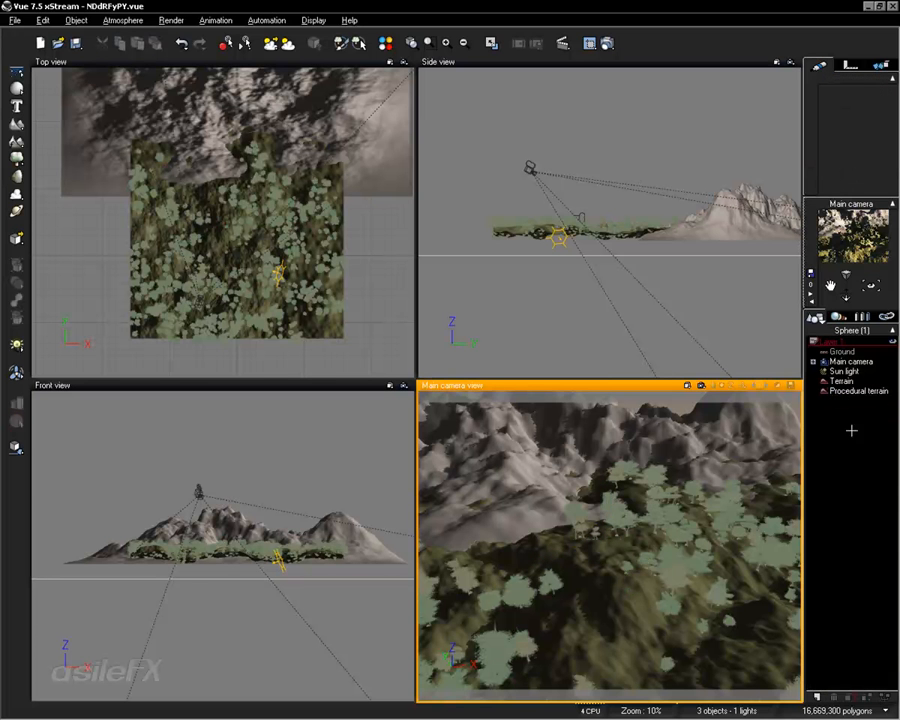
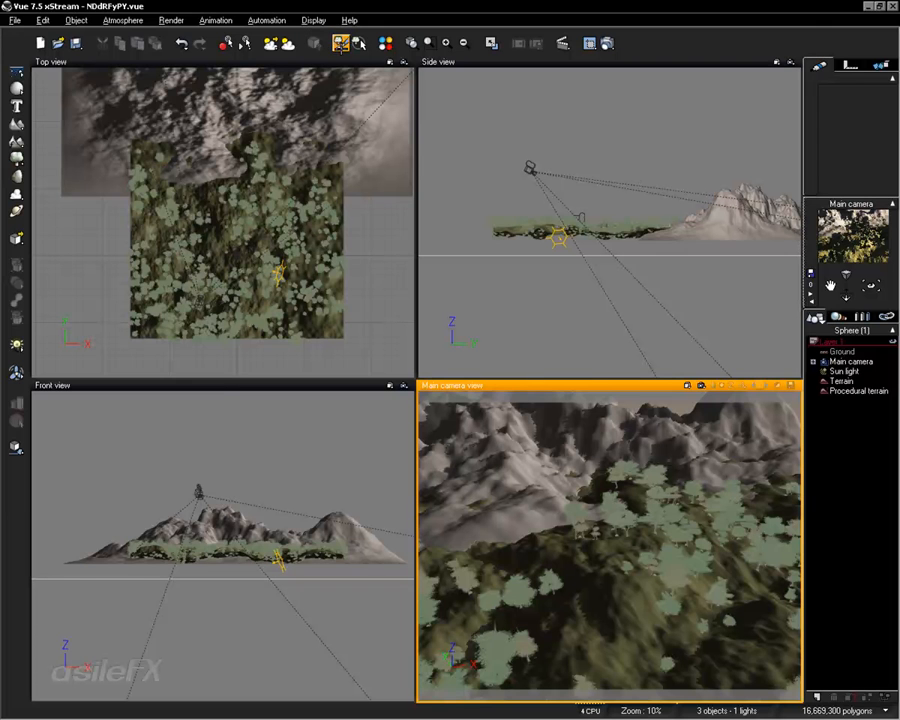
- Add the saved object Sphere_Replace_Eco from ProxyInteractions to the EcoSystem Painter's population and close the painter
click(341, 42)
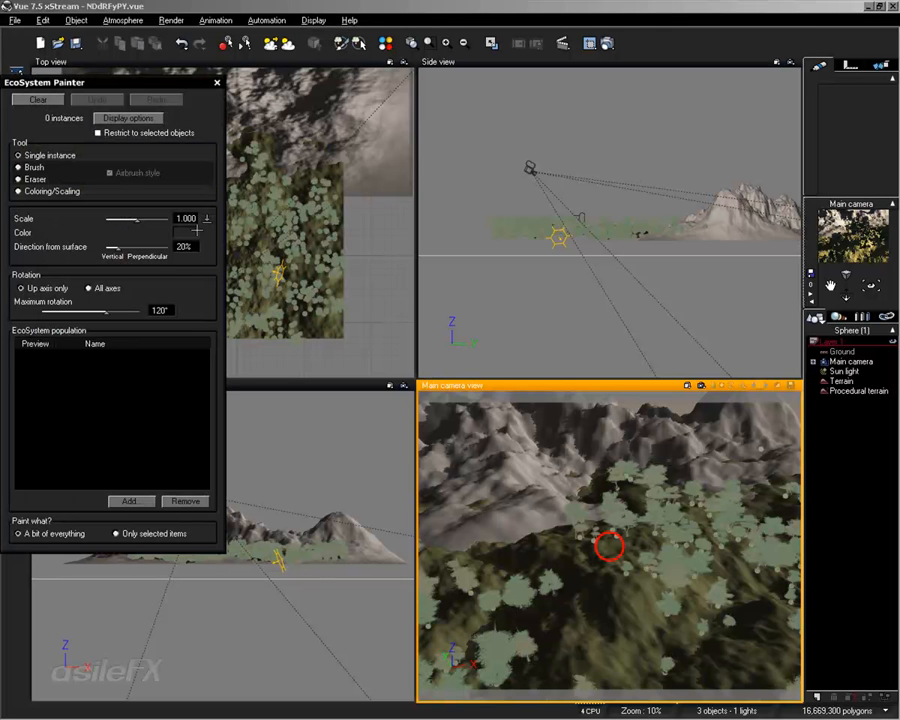
click(131, 501)
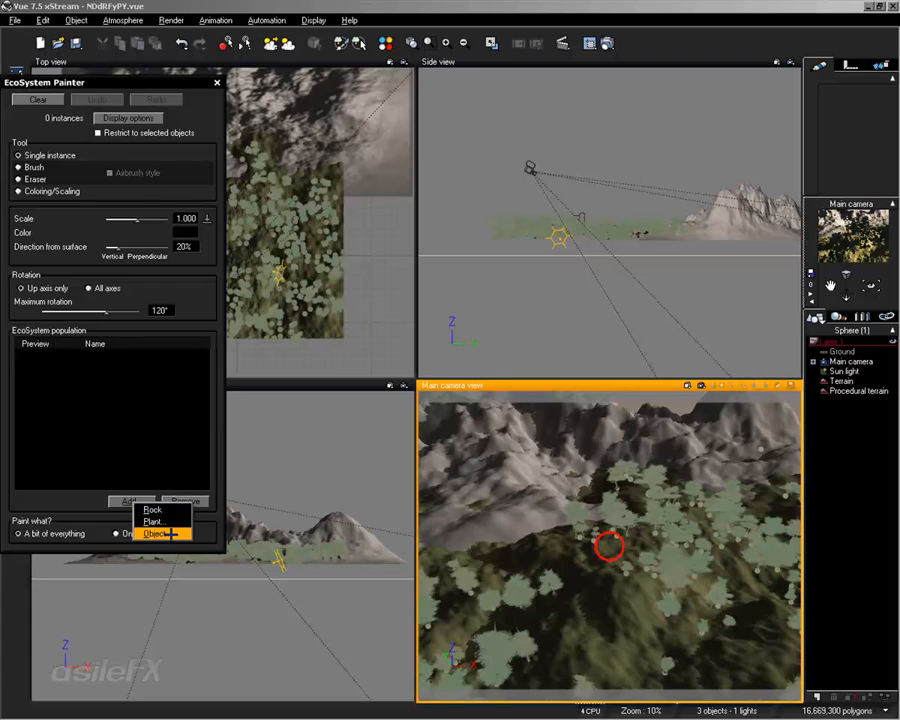
click(173, 530)
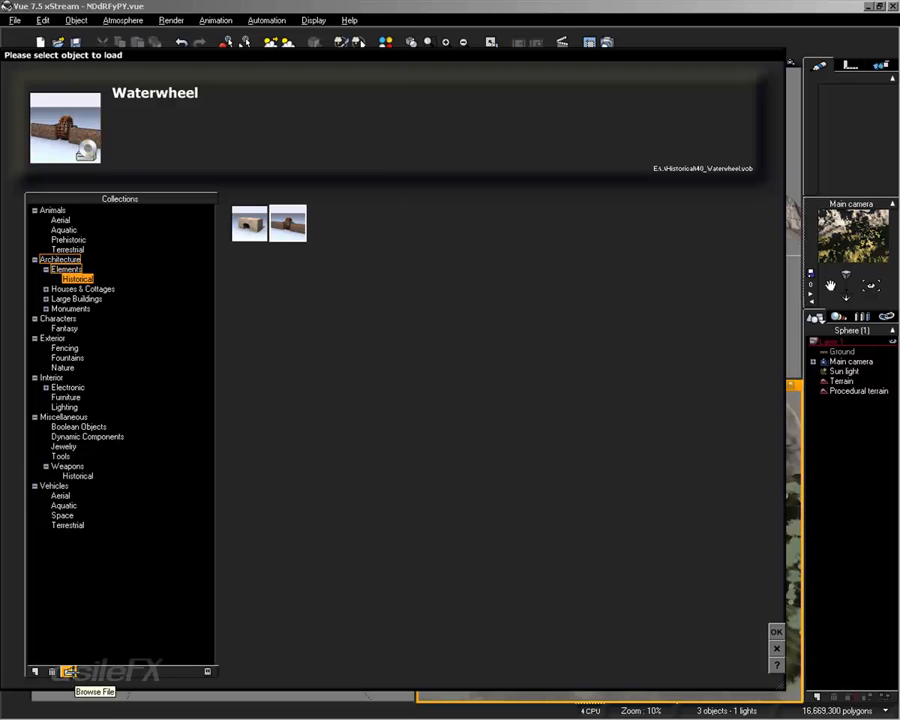
click(68, 672)
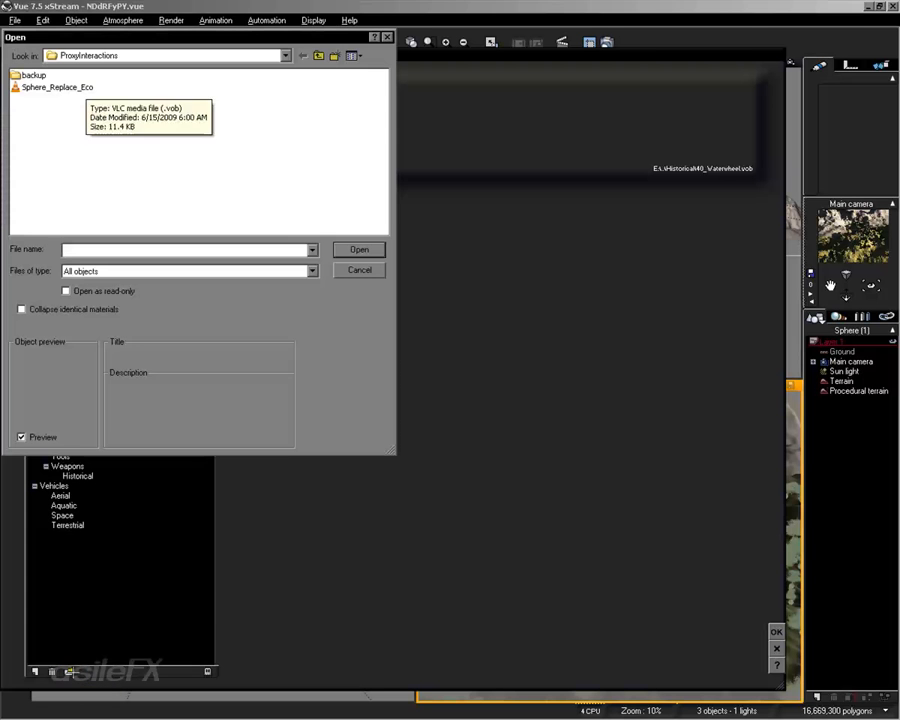
click(80, 87)
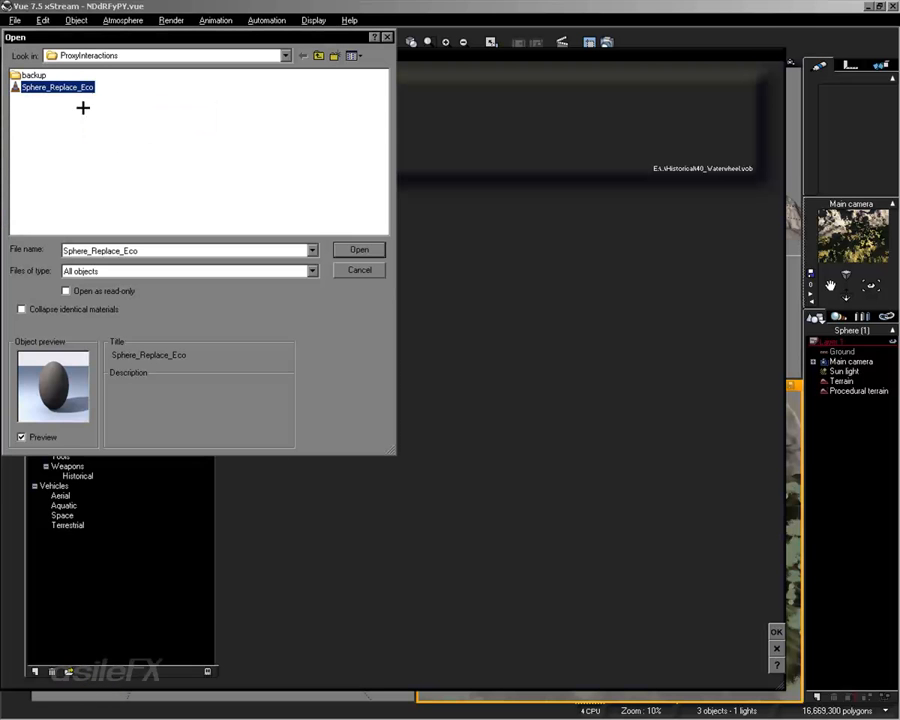
click(359, 249)
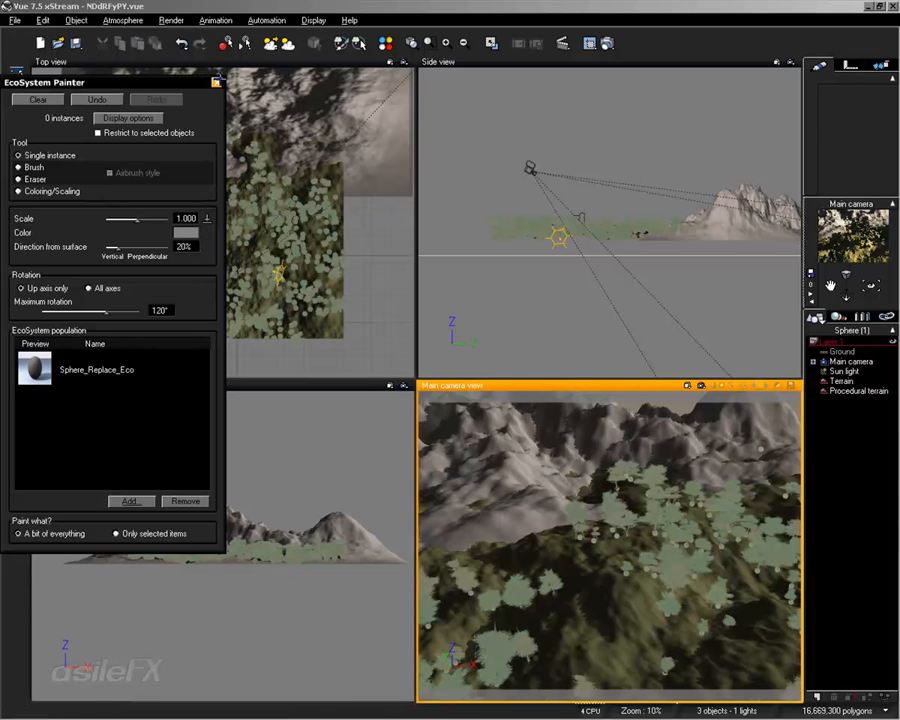
click(217, 82)
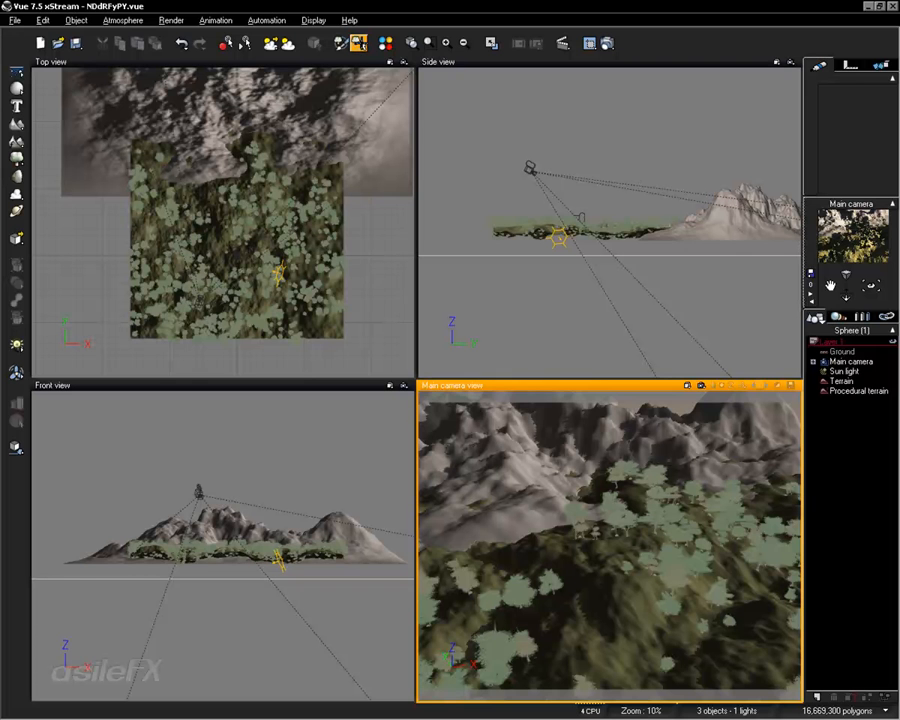
- Select all EcoSystem instances and change their instance type to Sphere_Replace_Eco, leaving the EcoSystem Selector
click(358, 42)
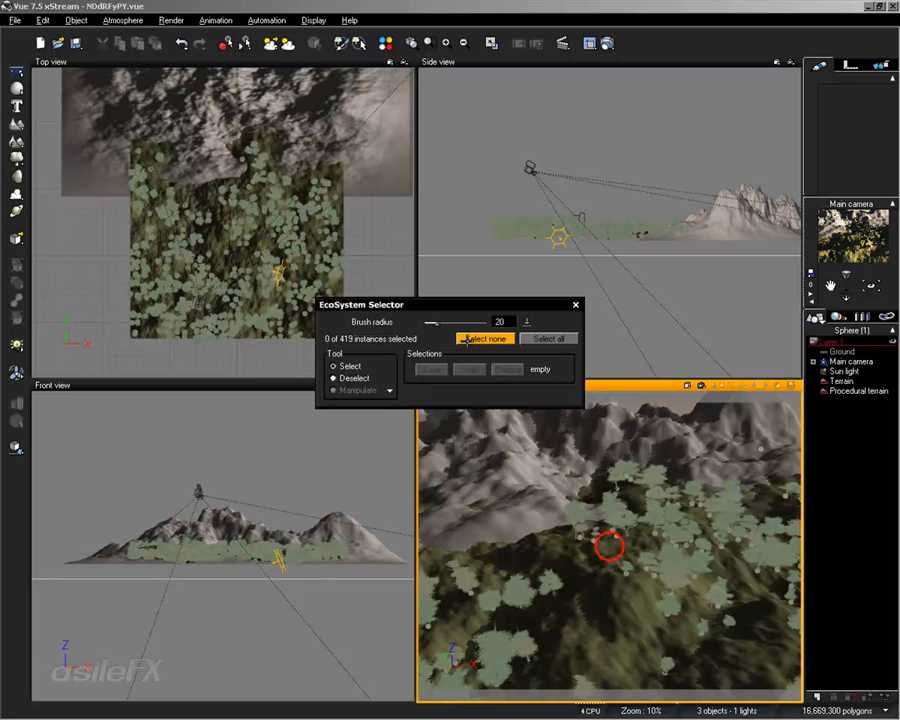
click(550, 339)
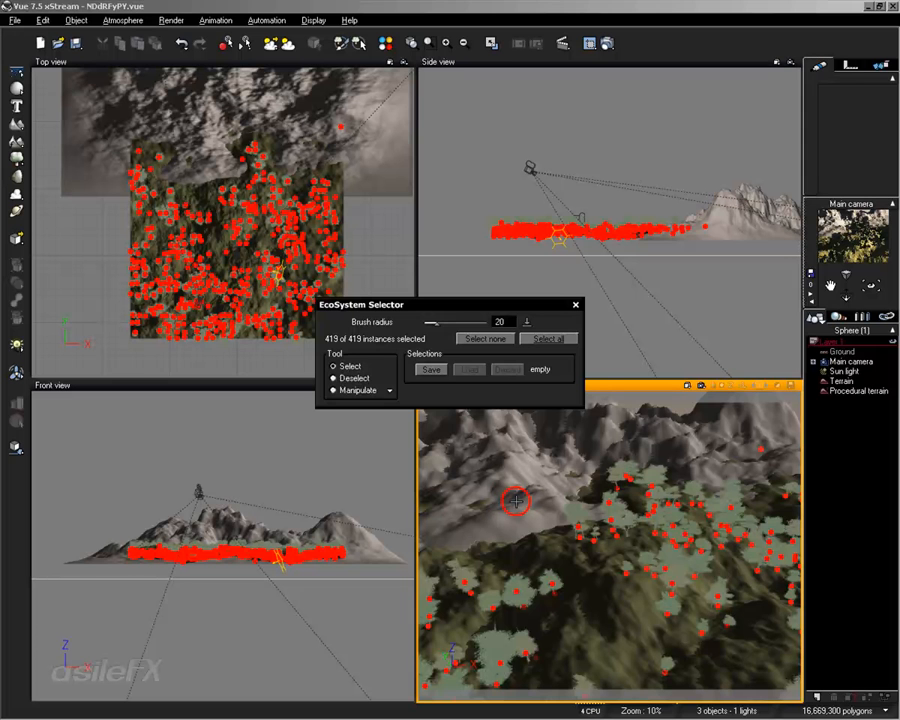
click(350, 390)
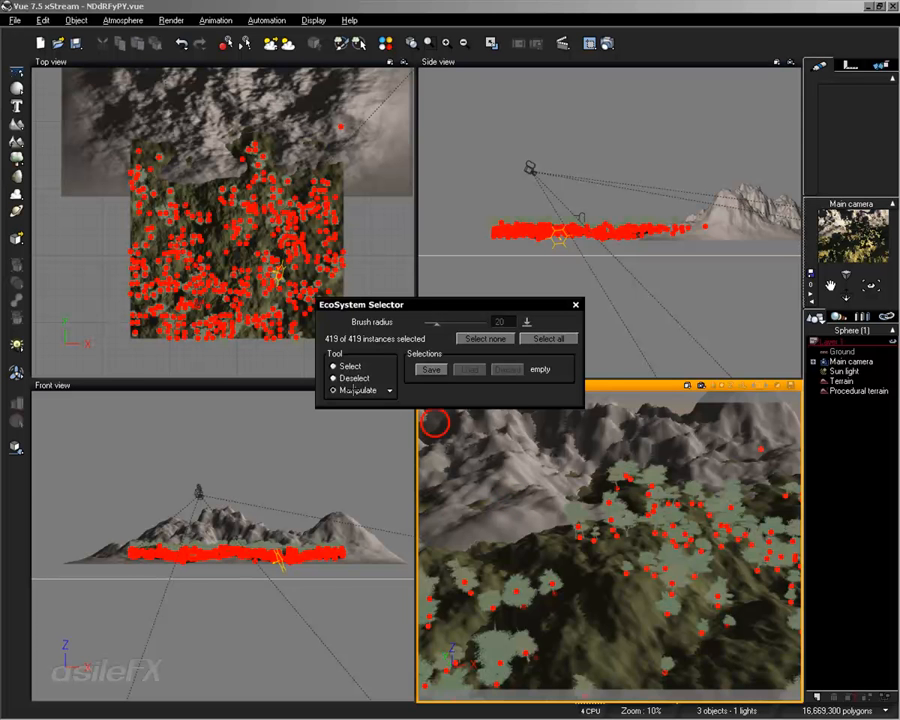
click(389, 392)
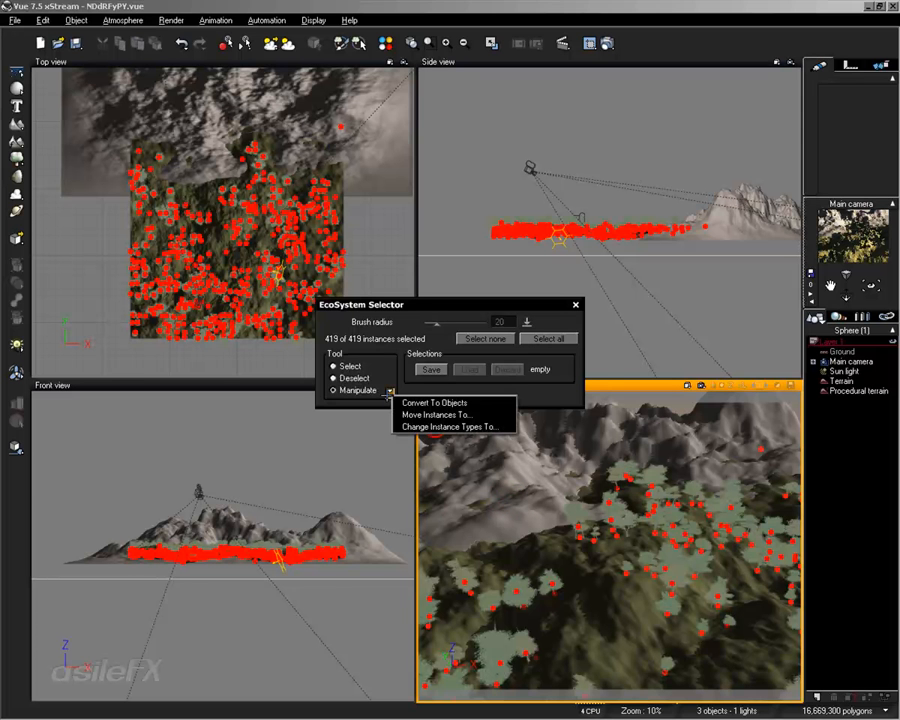
mouse_move(488, 427)
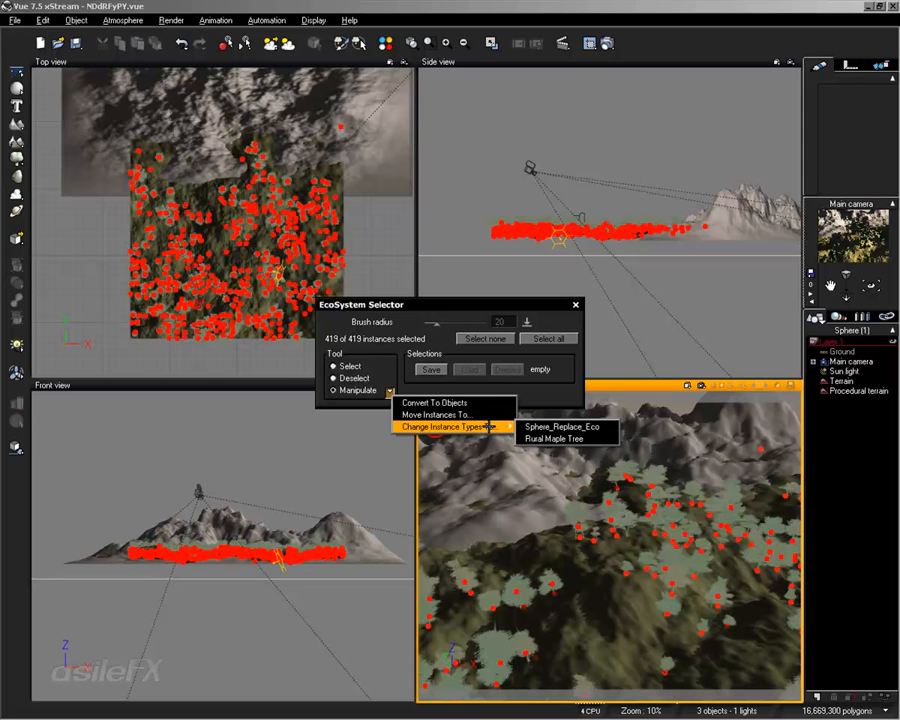
click(553, 427)
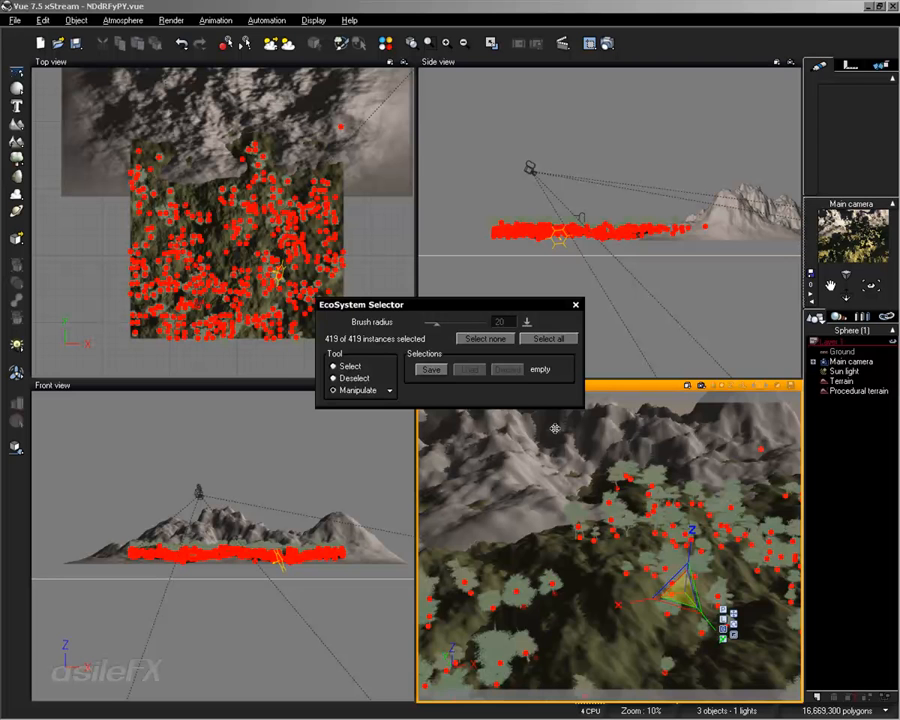
key(Escape)
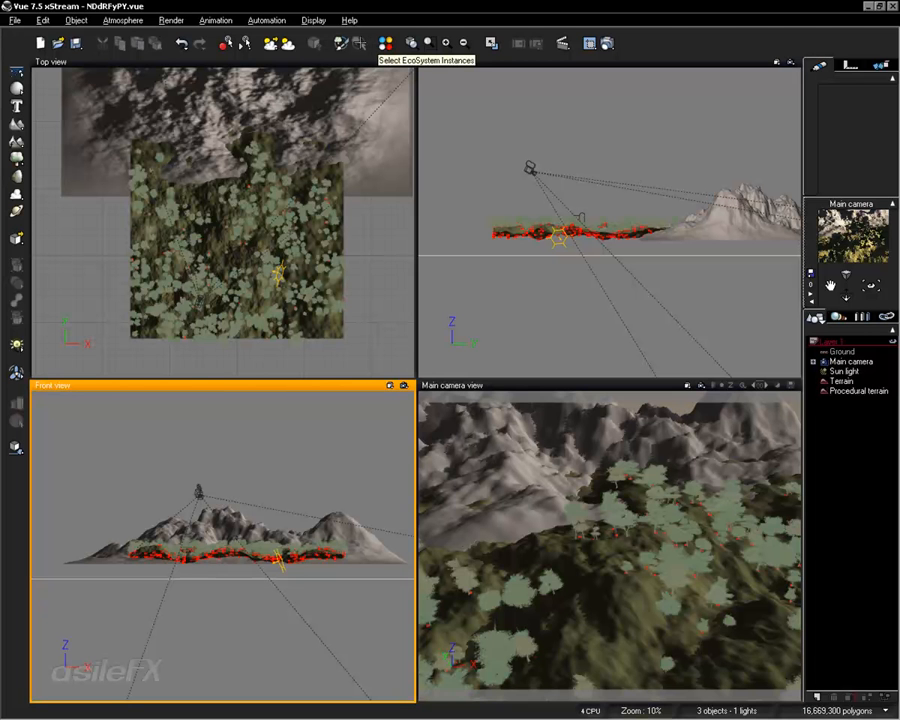
click(385, 44)
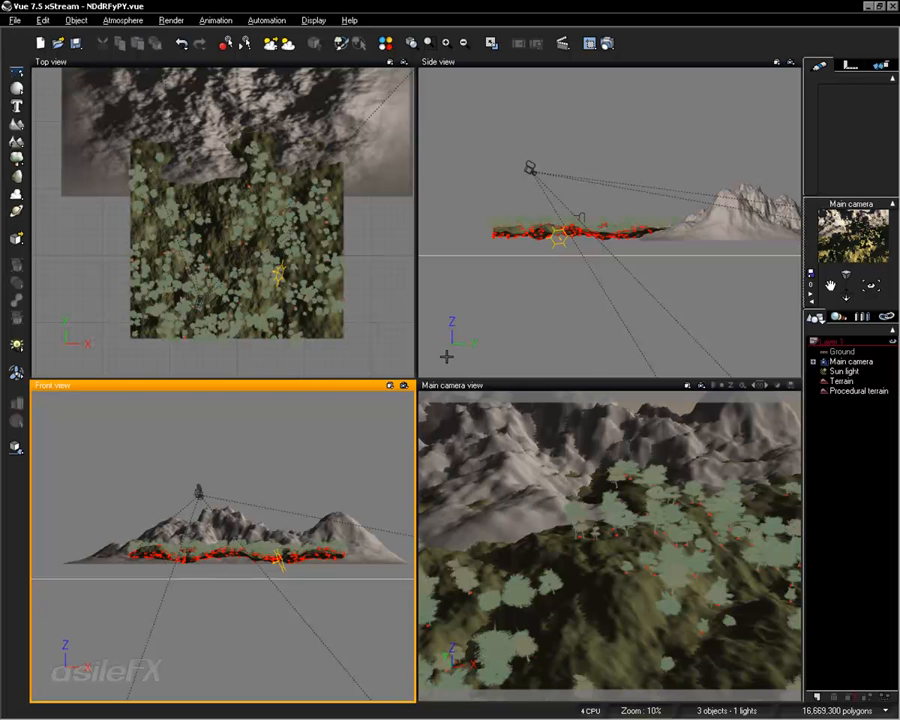
- Inspect the EcoSystem population in the procedural terrain's material and leave the material editor without changes
double_click(527, 474)
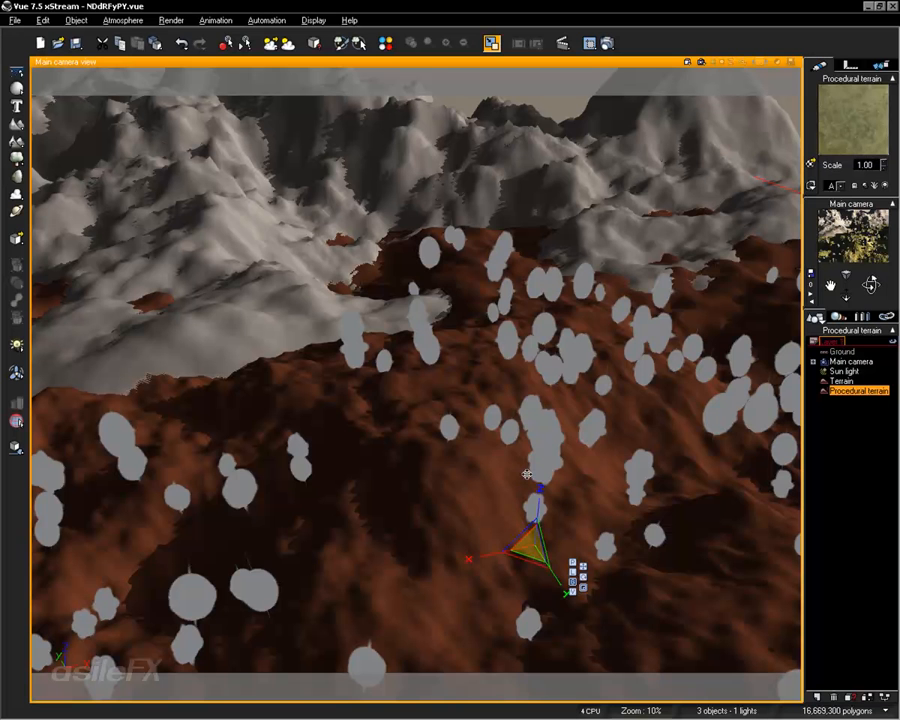
right_click(832, 129)
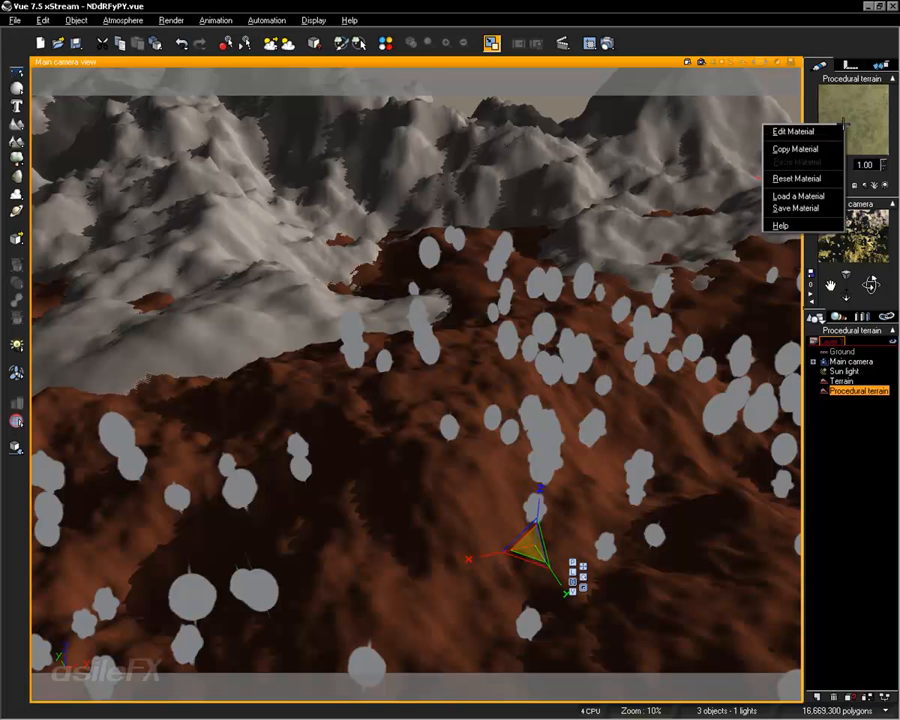
click(832, 129)
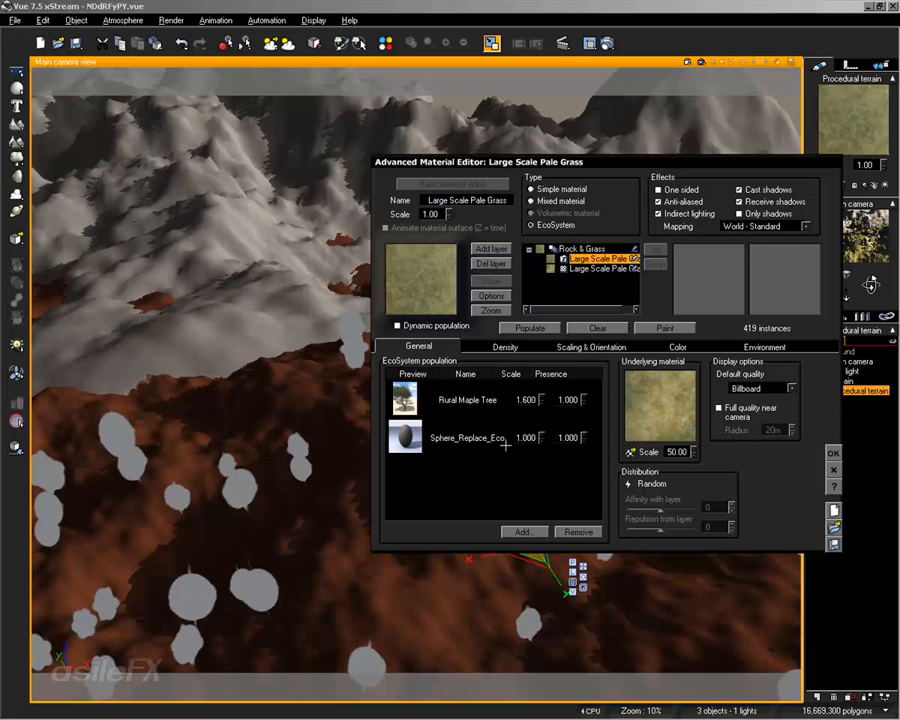
click(834, 471)
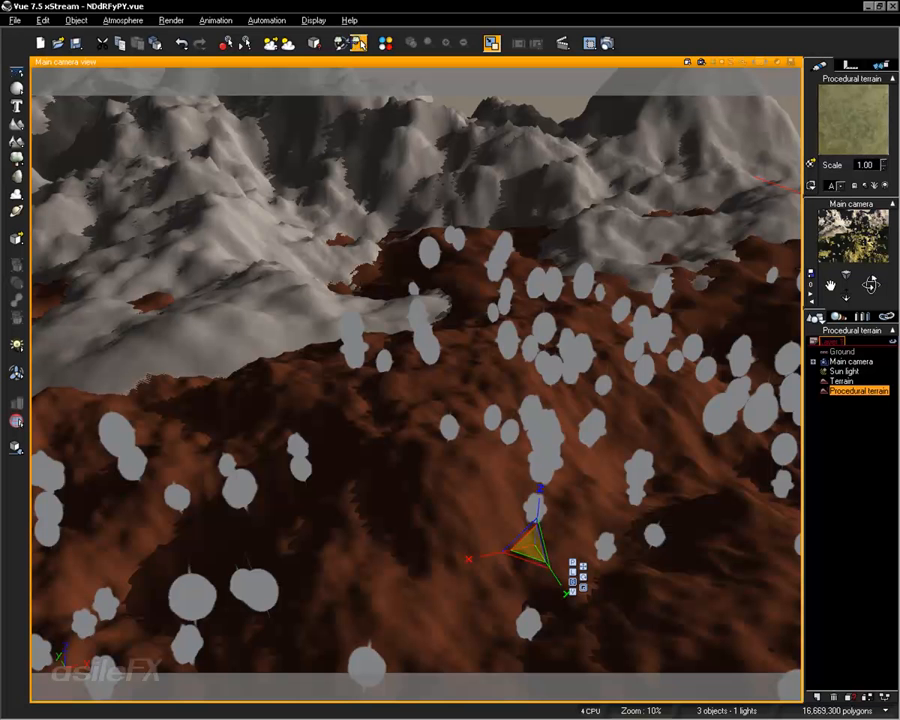
- Brush-select the EcoSystem instances on the upper half of the terrain in the Top view with a radius of 37, and convert them to objects
click(358, 43)
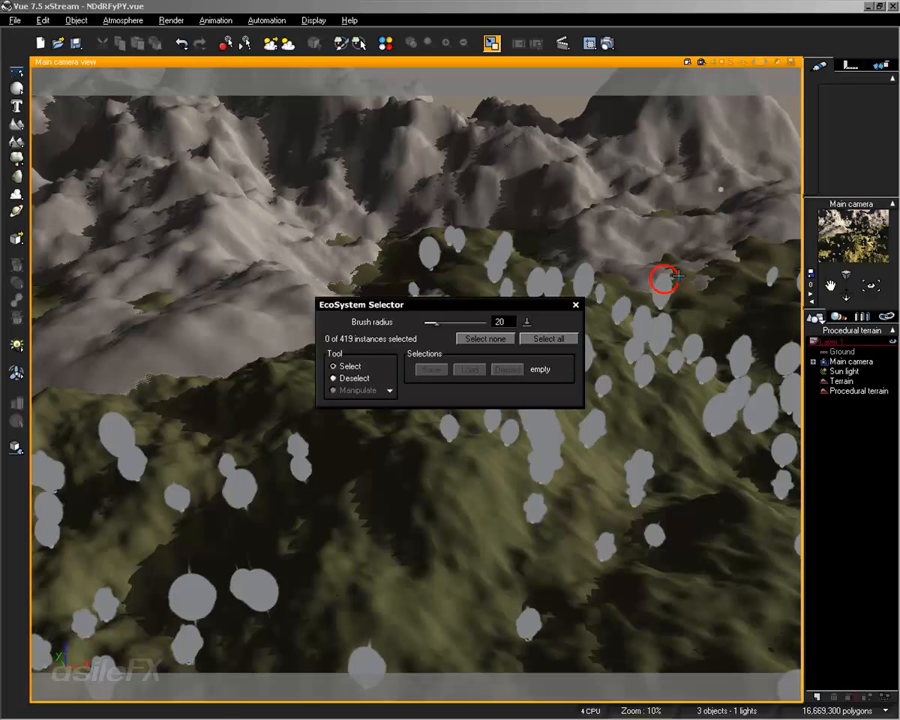
double_click(467, 63)
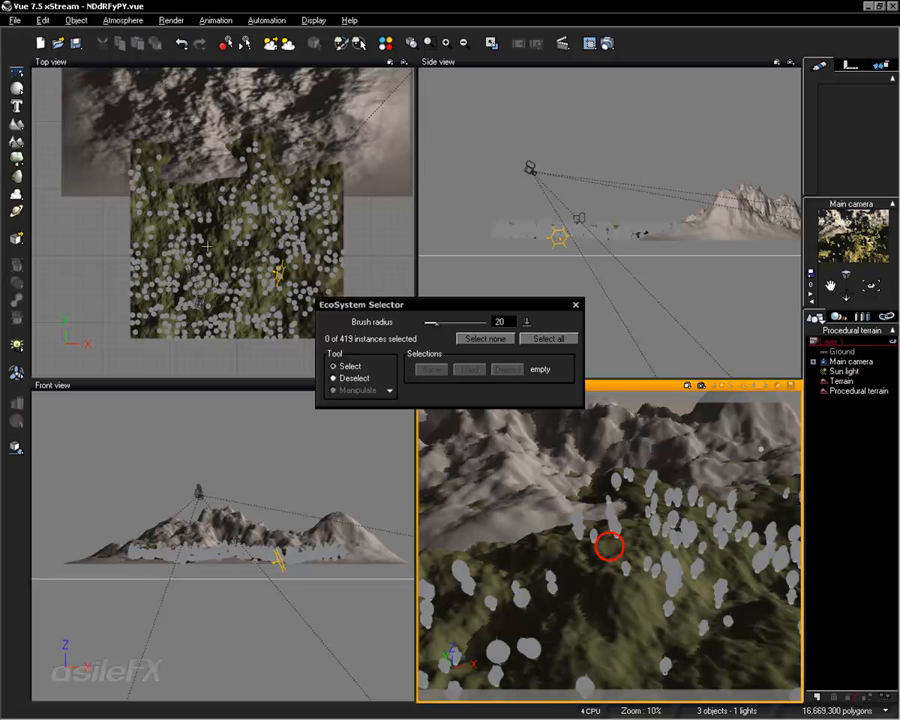
drag(437, 323, 446, 323)
click(263, 185)
mouse_move(263, 185)
mouse_down()
mouse_move(260, 177)
mouse_move(251, 191)
mouse_move(120, 175)
mouse_up()
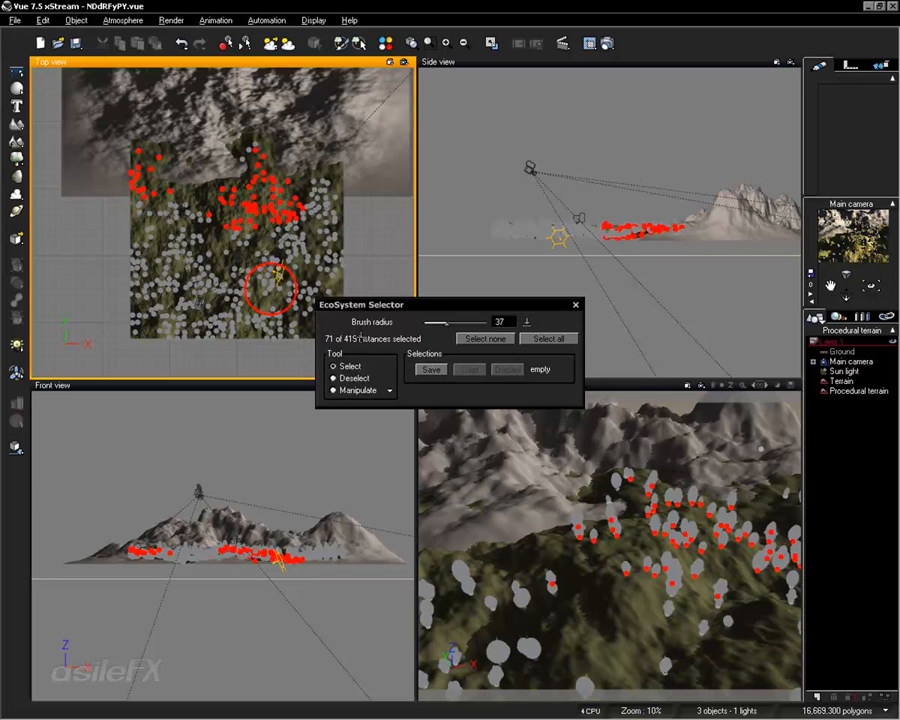
mouse_move(321, 195)
mouse_down()
mouse_move(180, 225)
mouse_move(203, 248)
mouse_move(271, 261)
mouse_move(285, 240)
mouse_move(203, 252)
mouse_move(296, 320)
mouse_move(343, 243)
mouse_move(250, 190)
mouse_move(241, 143)
mouse_move(172, 115)
mouse_move(152, 204)
mouse_move(275, 272)
mouse_up()
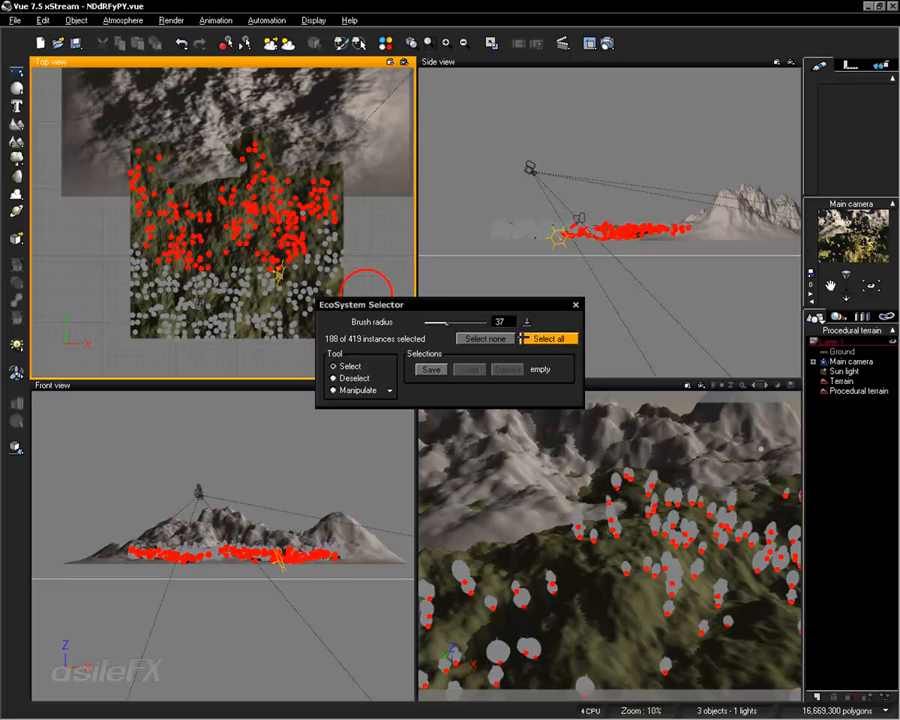
drag(367, 281, 245, 165)
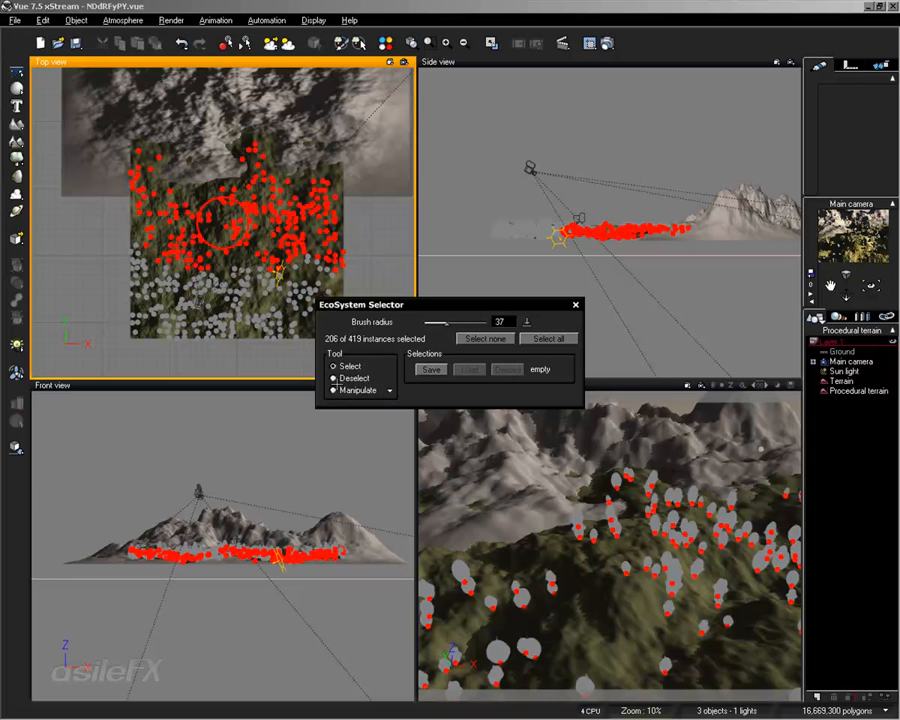
click(390, 391)
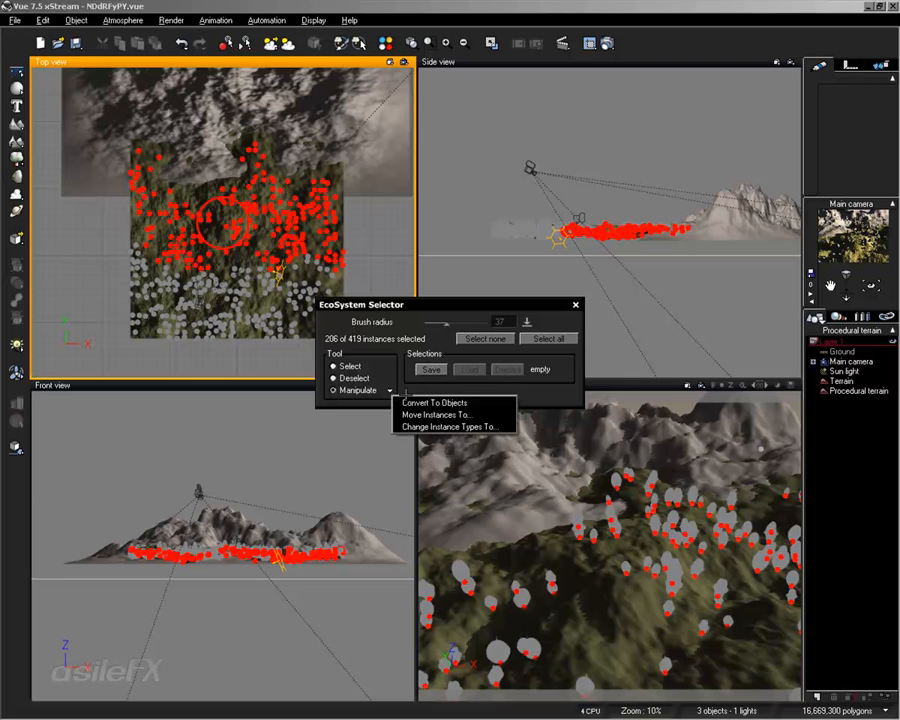
click(450, 402)
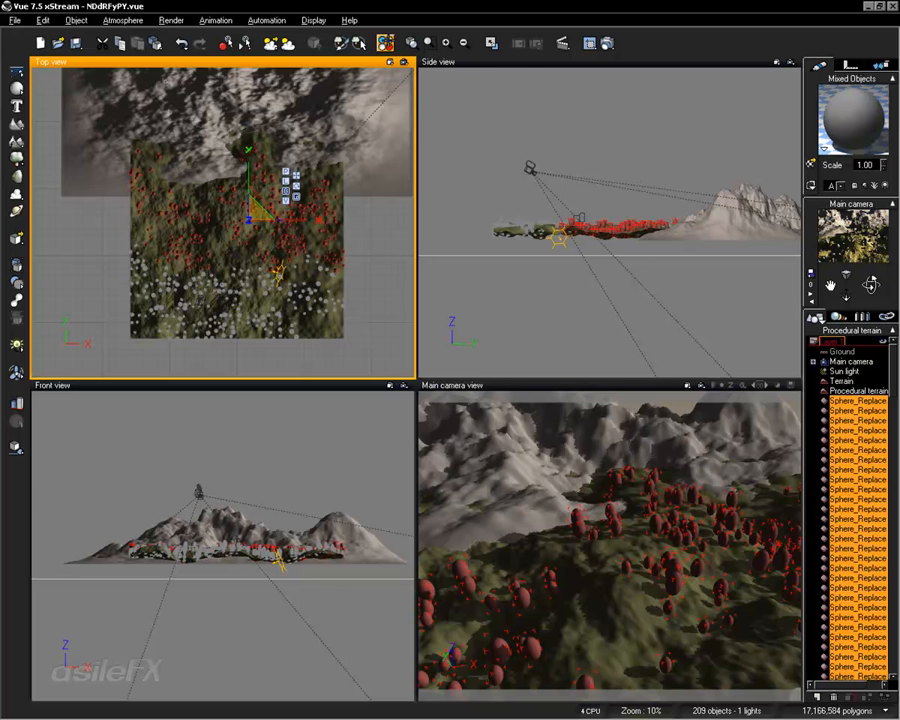
- Select all the remaining EcoSystem instances and convert them to objects
click(358, 43)
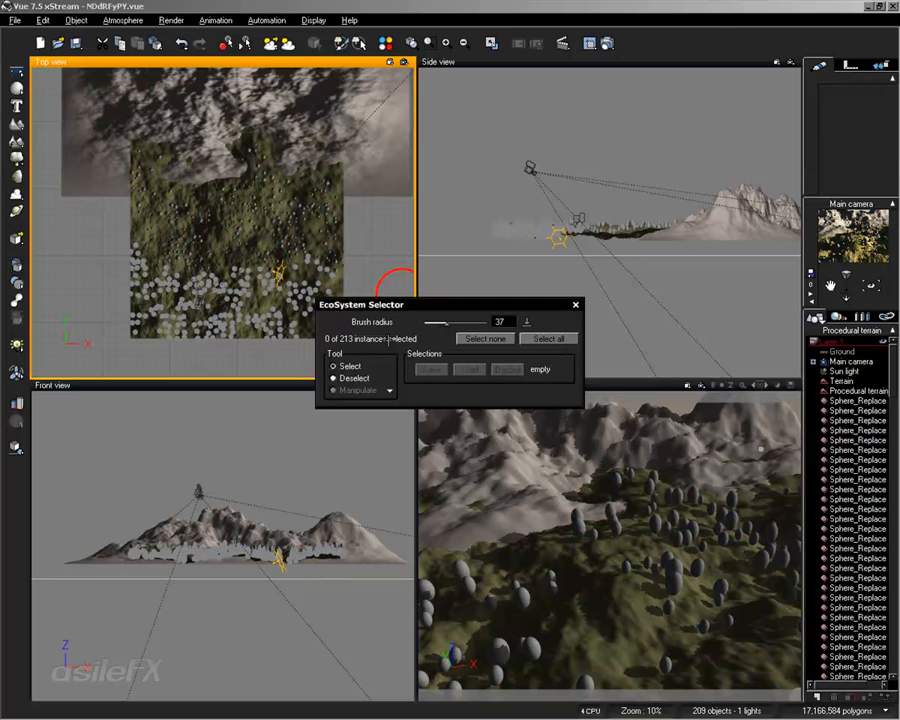
click(540, 338)
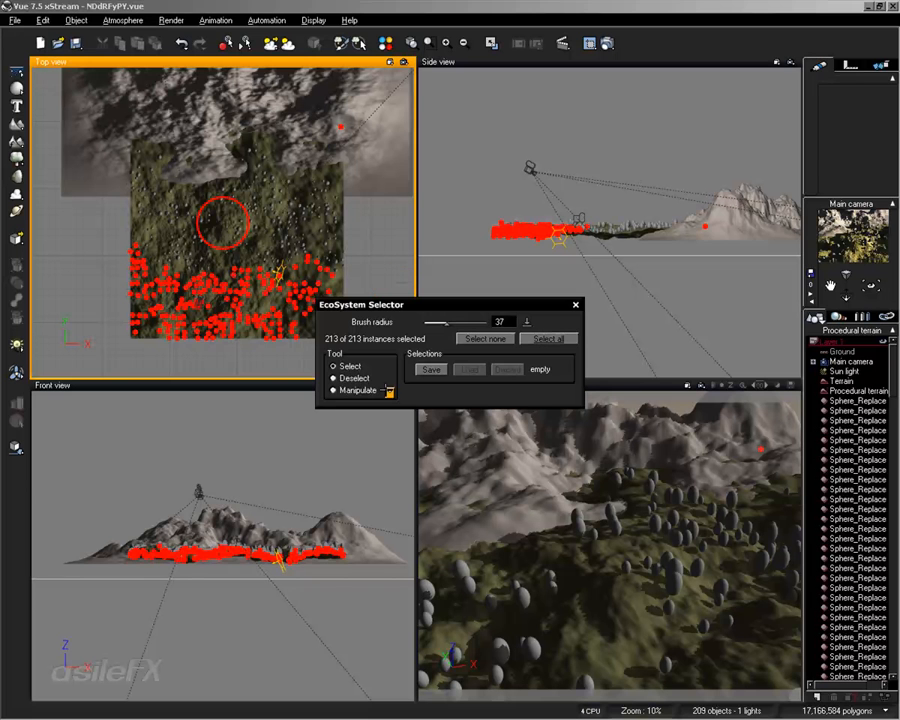
click(389, 391)
click(434, 402)
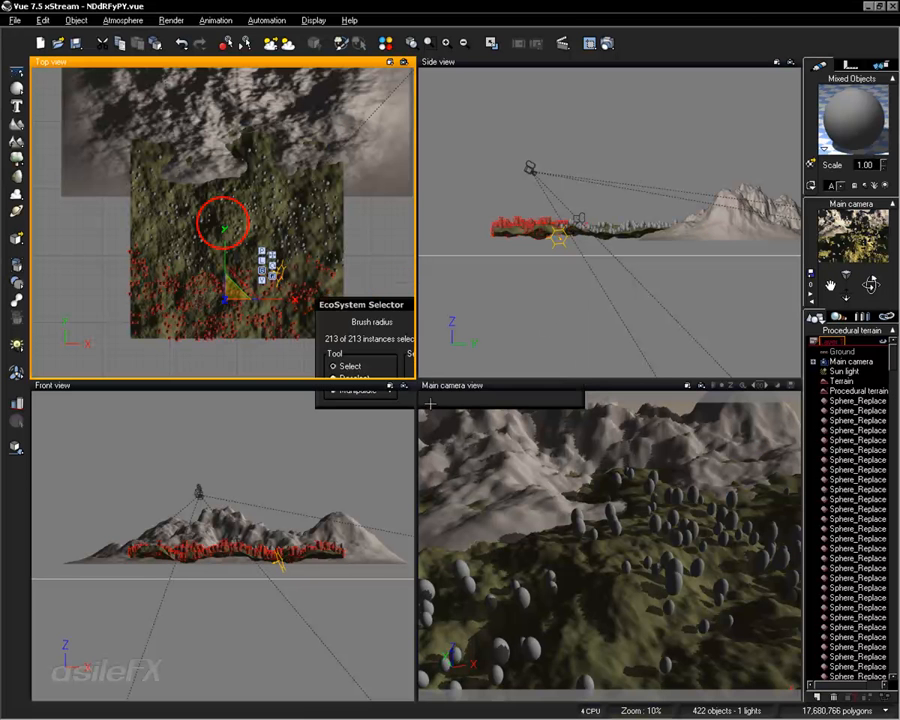
click(364, 343)
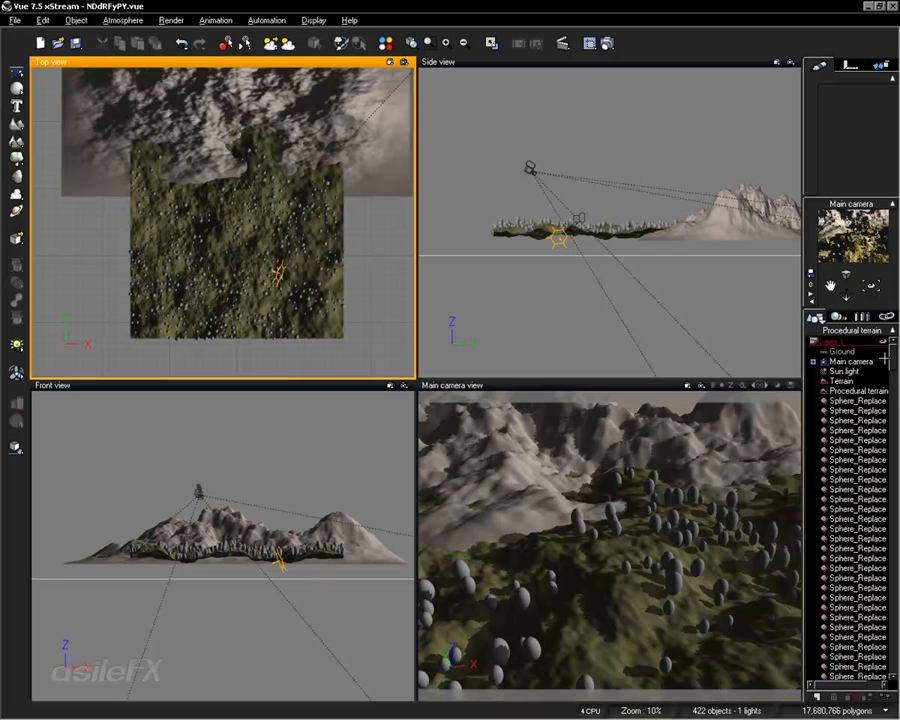
- Select all the Sphere_Replace_Eco objects converted from the EcoSystem and switch their gizmo to local coordinates
mouse_move(894, 362)
mouse_down()
mouse_move(896, 660)
mouse_move(893, 353)
mouse_up()
click(862, 400)
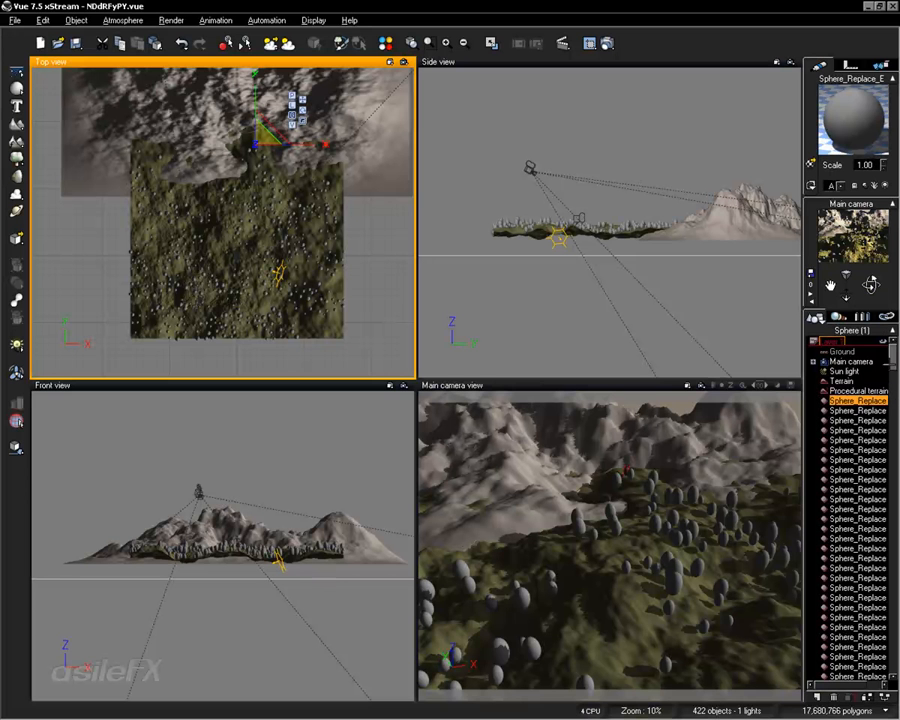
drag(894, 345, 895, 612)
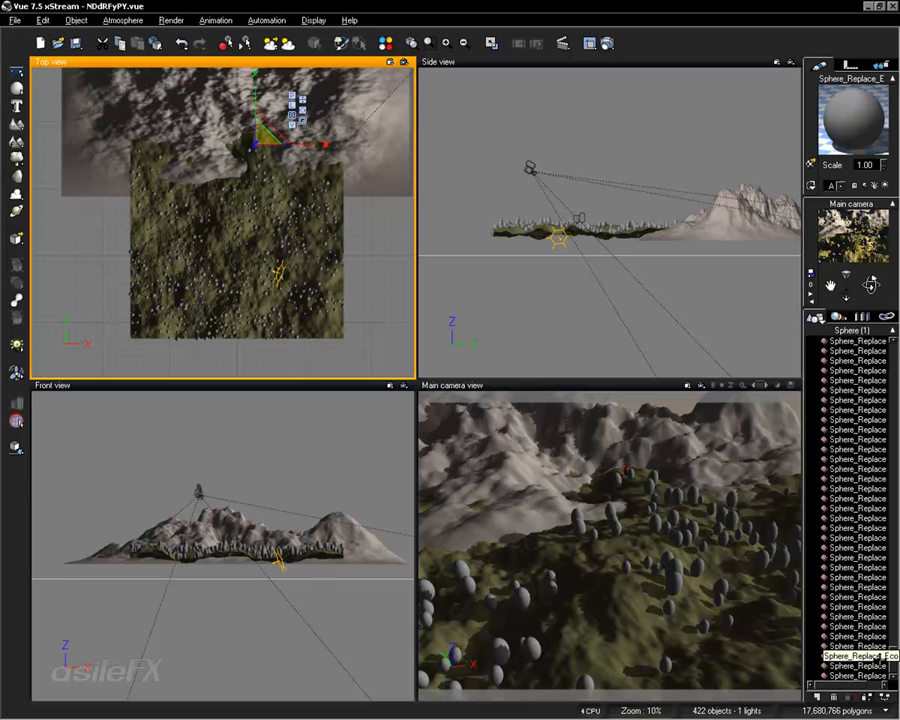
shift+click(838, 665)
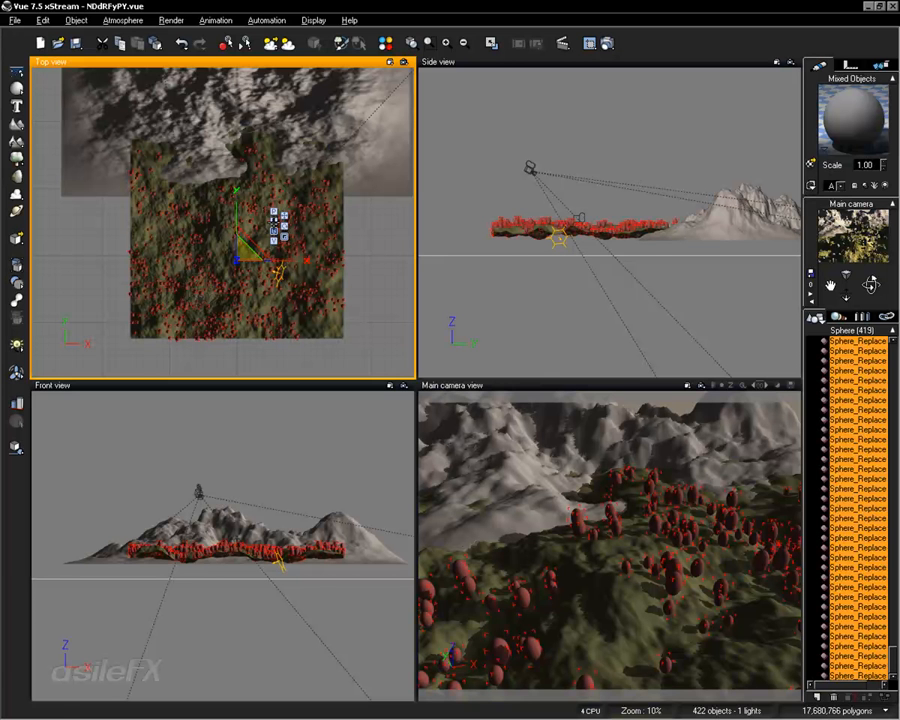
click(274, 222)
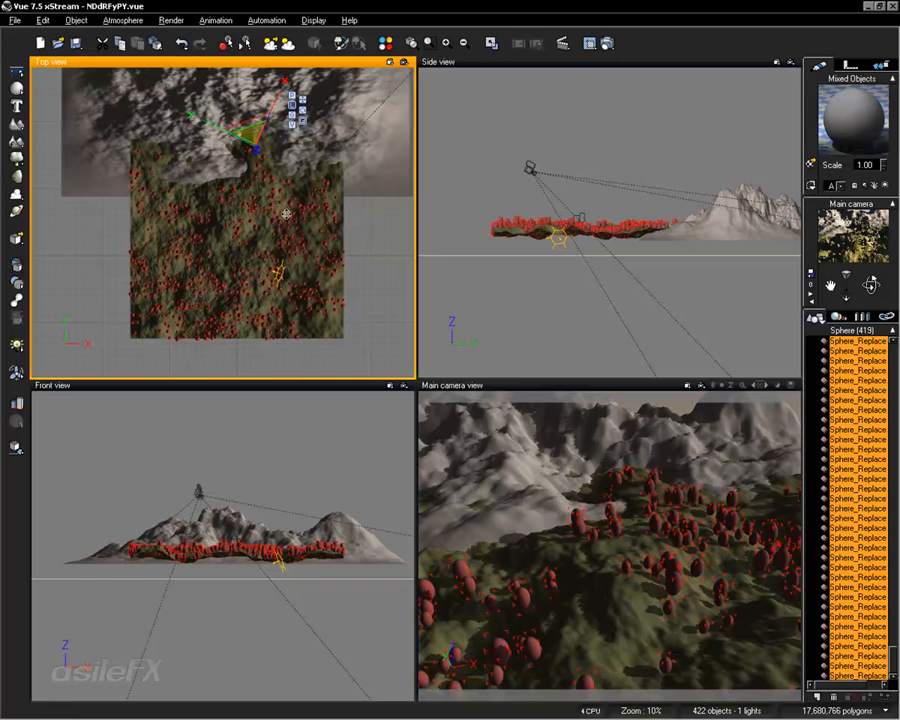
click(328, 20)
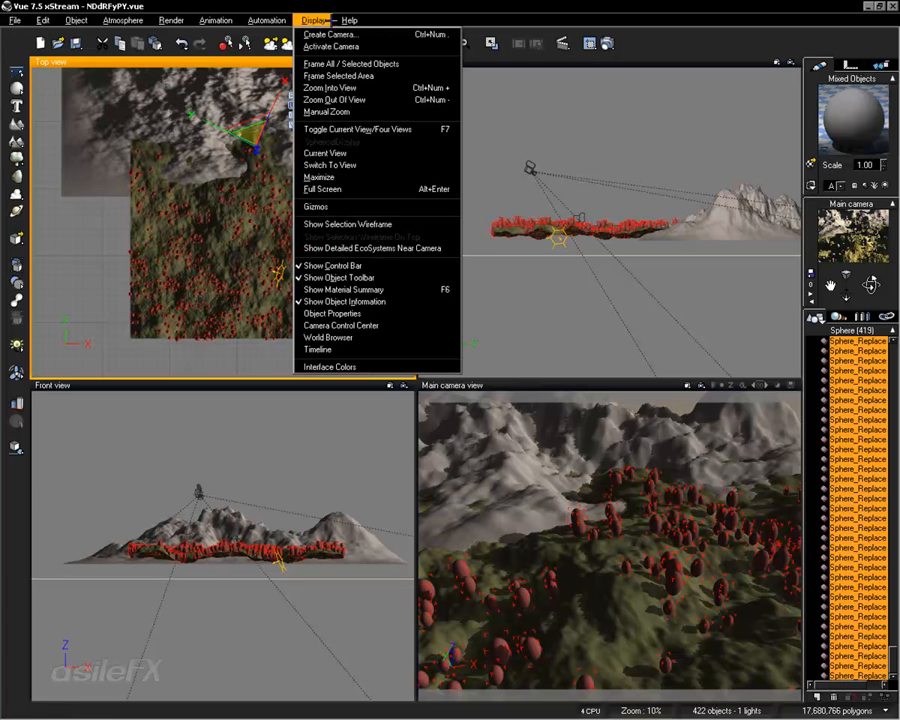
mouse_move(446, 205)
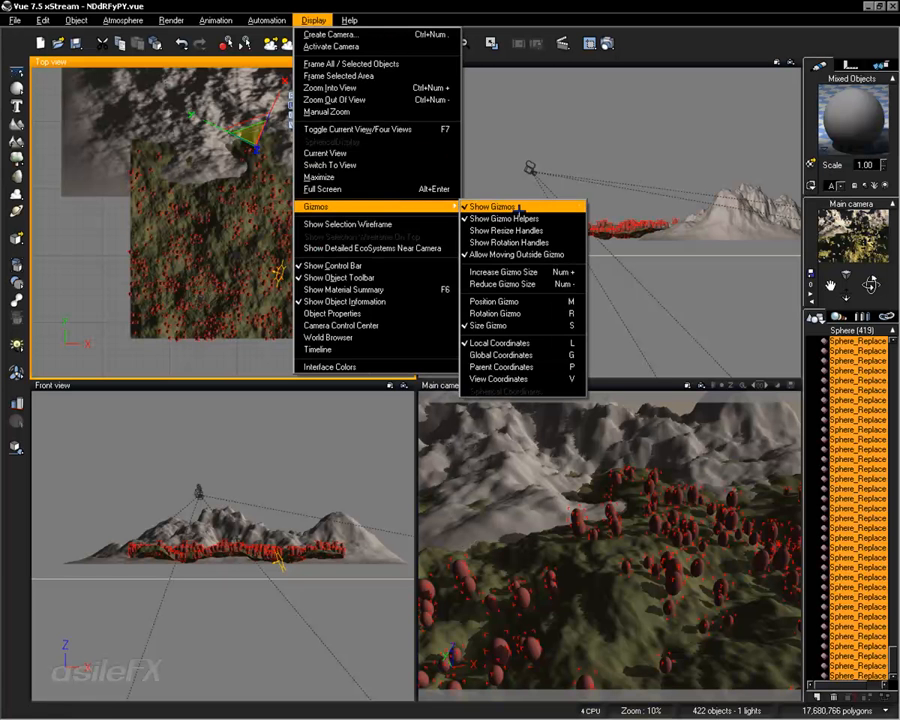
click(504, 3)
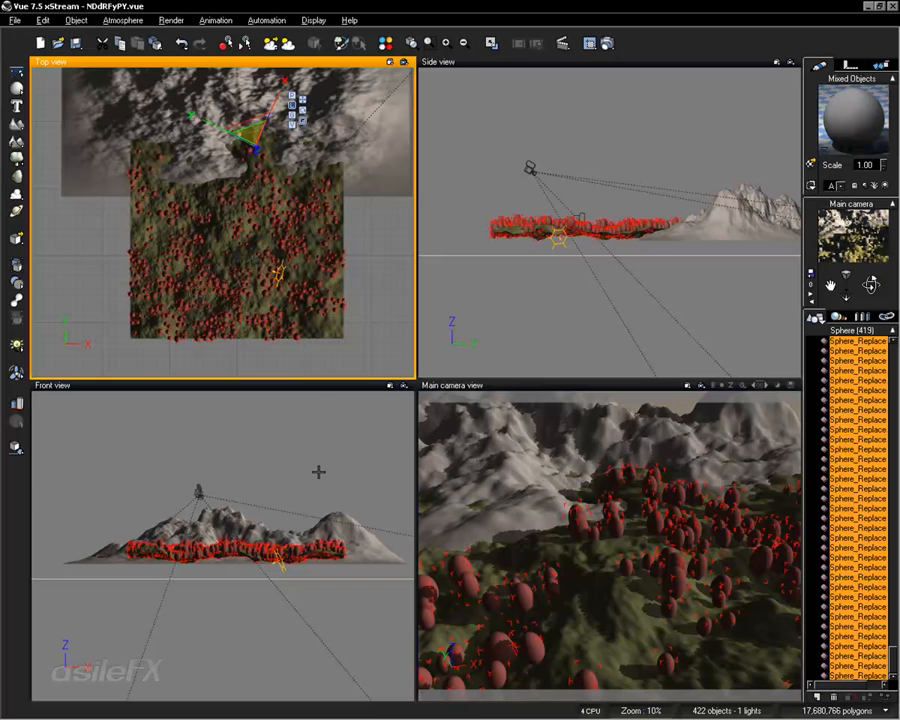
- Try resizing the selected spheres along their local Z axis in the Side view, and rotate them around their local axes
click(565, 311)
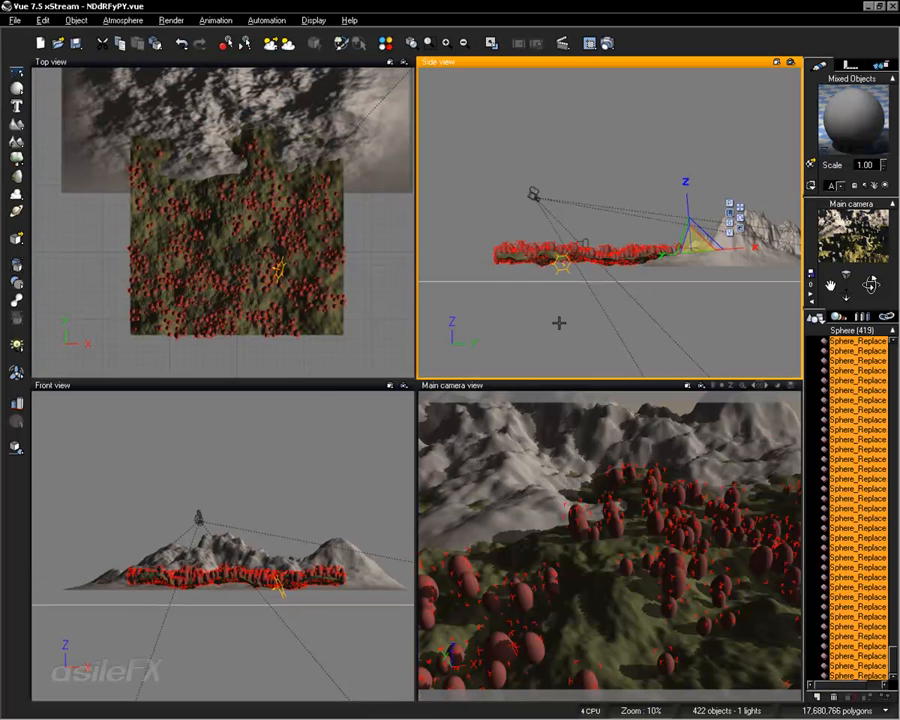
mouse_move(689, 197)
mouse_down()
mouse_move(688, 162)
mouse_move(692, 211)
mouse_move(689, 176)
mouse_move(689, 195)
mouse_move(689, 178)
mouse_move(689, 187)
mouse_up()
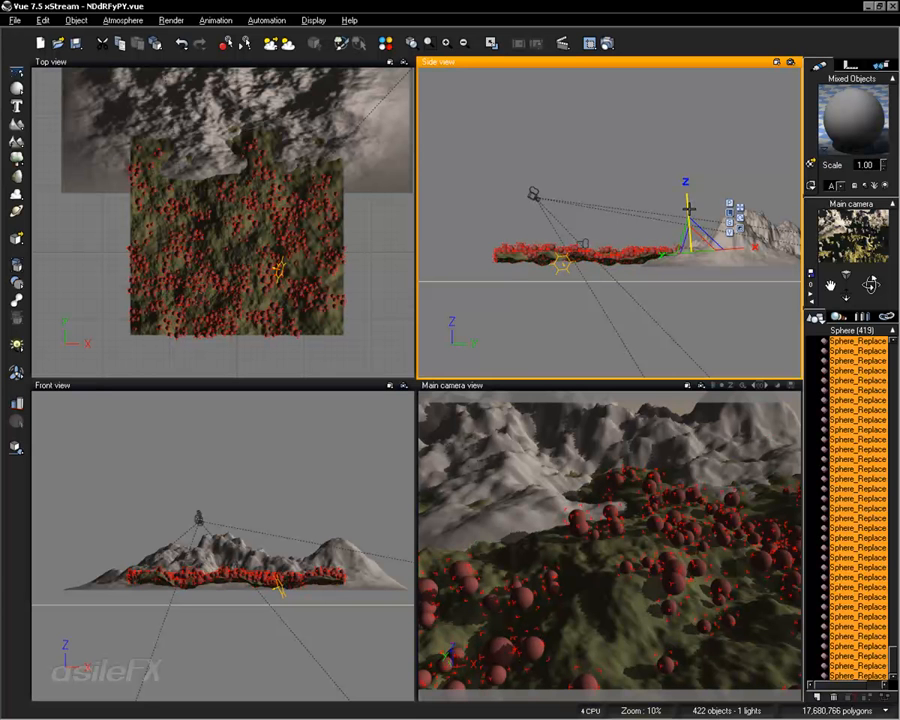
drag(689, 210, 689, 208)
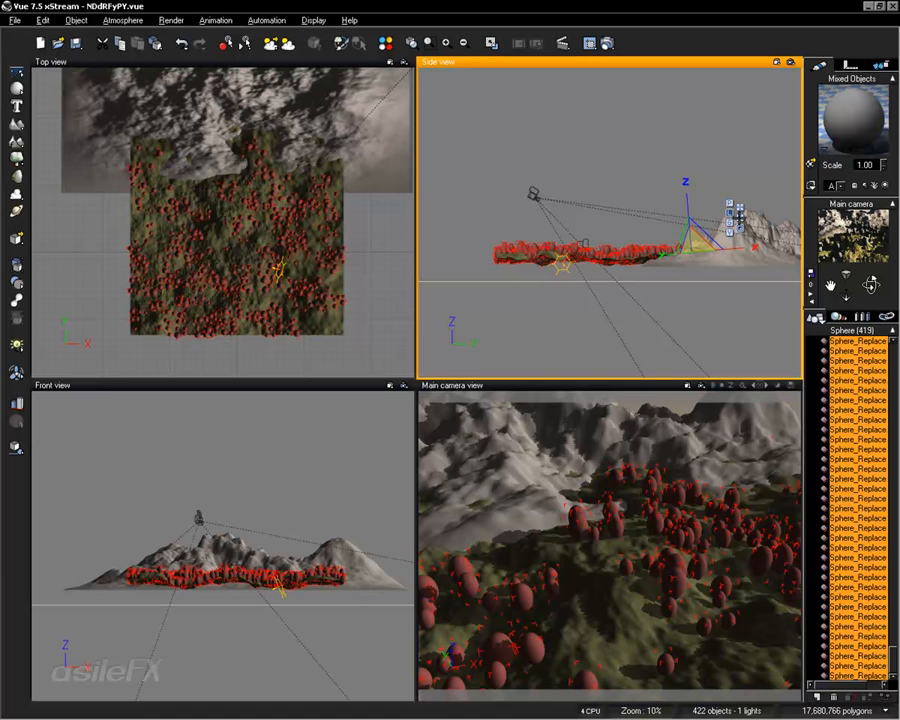
click(740, 219)
drag(704, 250, 687, 240)
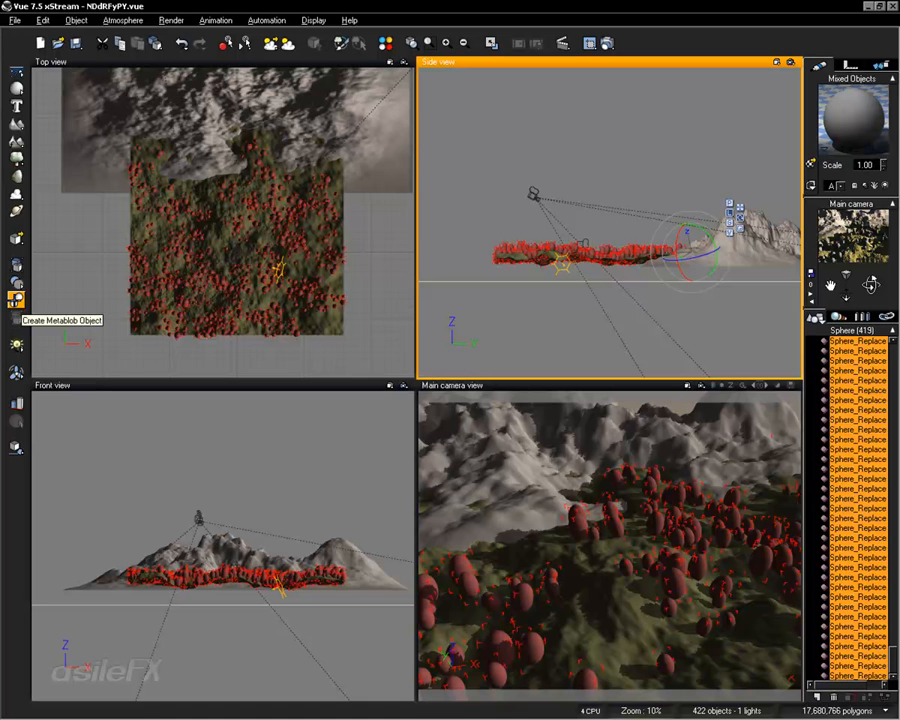
- Combine the selected spheres into a metablob object with an envelope distance of 75%, and deselect it
click(16, 298)
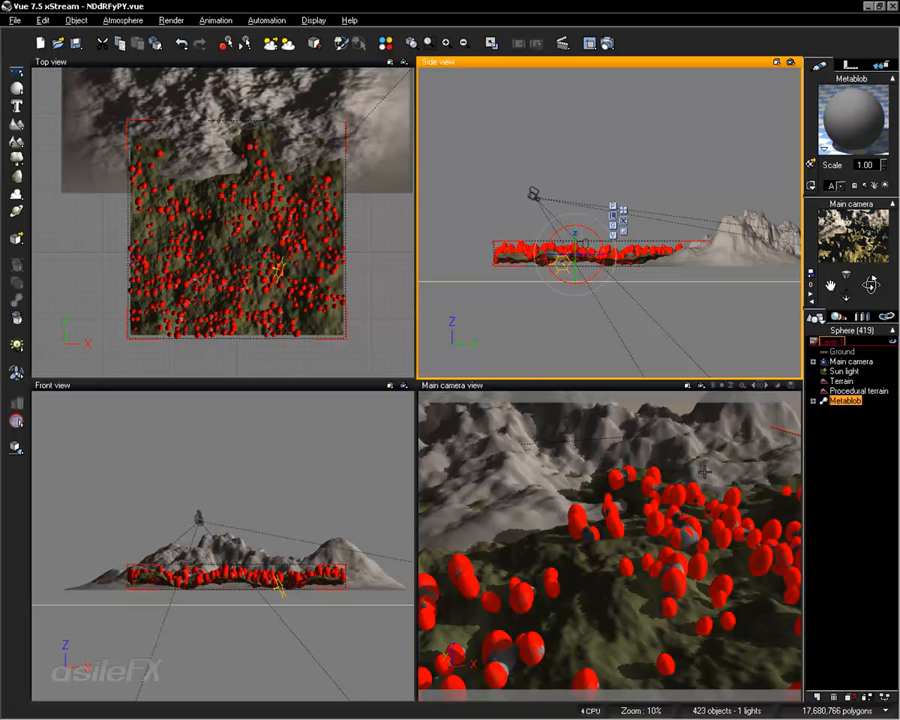
click(679, 516)
right_click(679, 516)
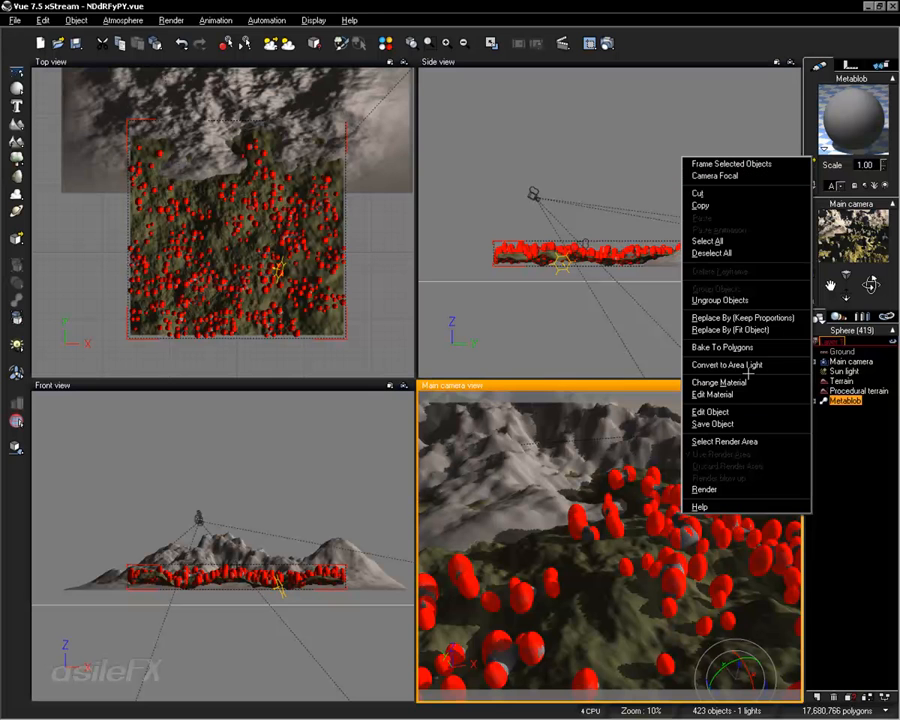
click(740, 411)
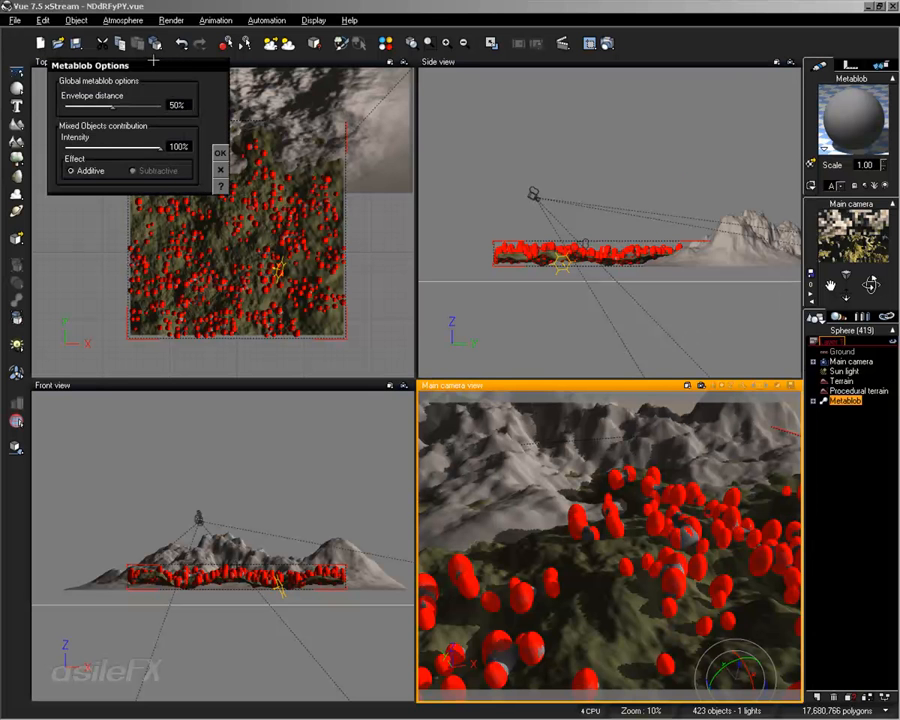
drag(158, 62, 596, 206)
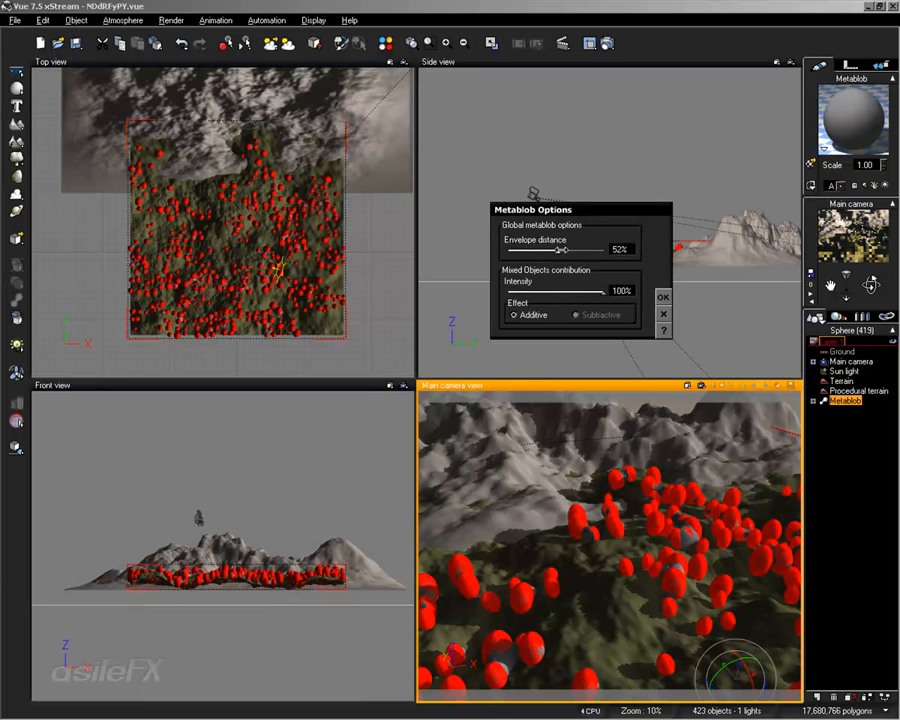
drag(556, 249, 581, 249)
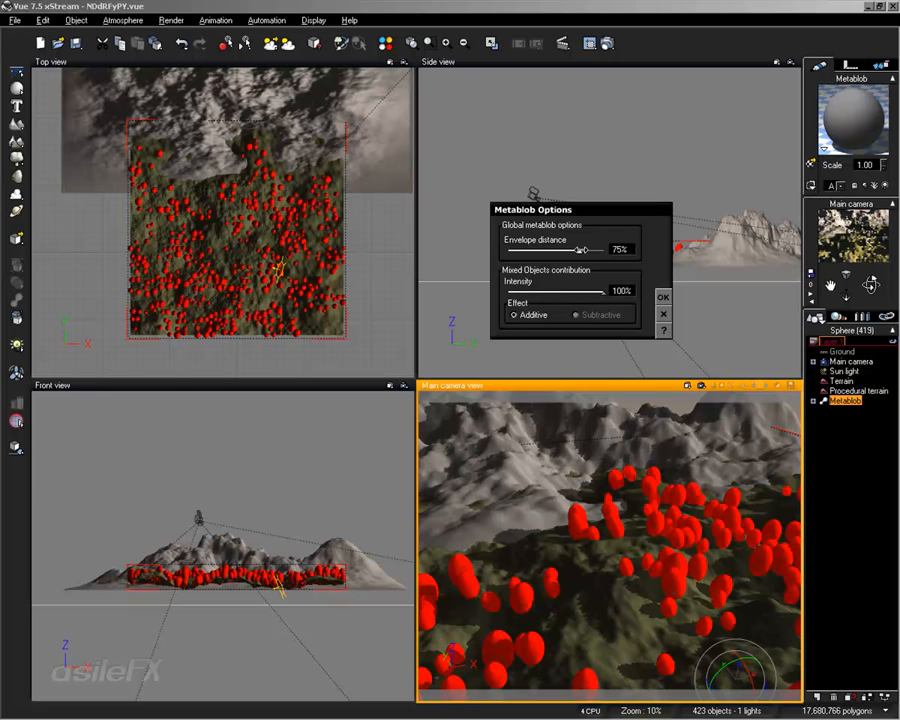
click(663, 297)
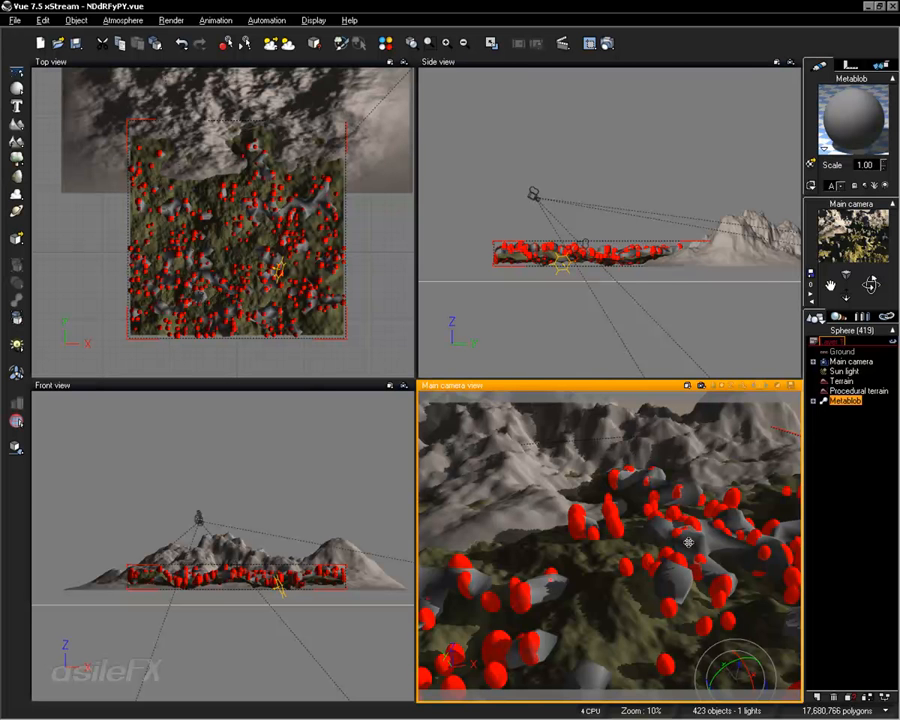
click(845, 424)
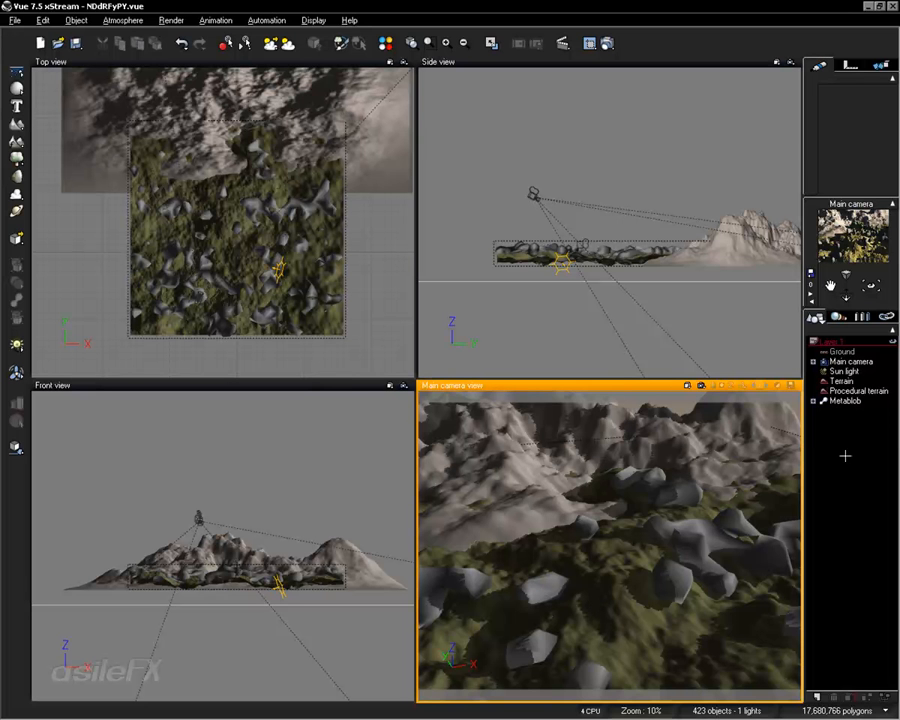
- Duplicate the Metablob and ungroup the copy into separate spheres
click(843, 401)
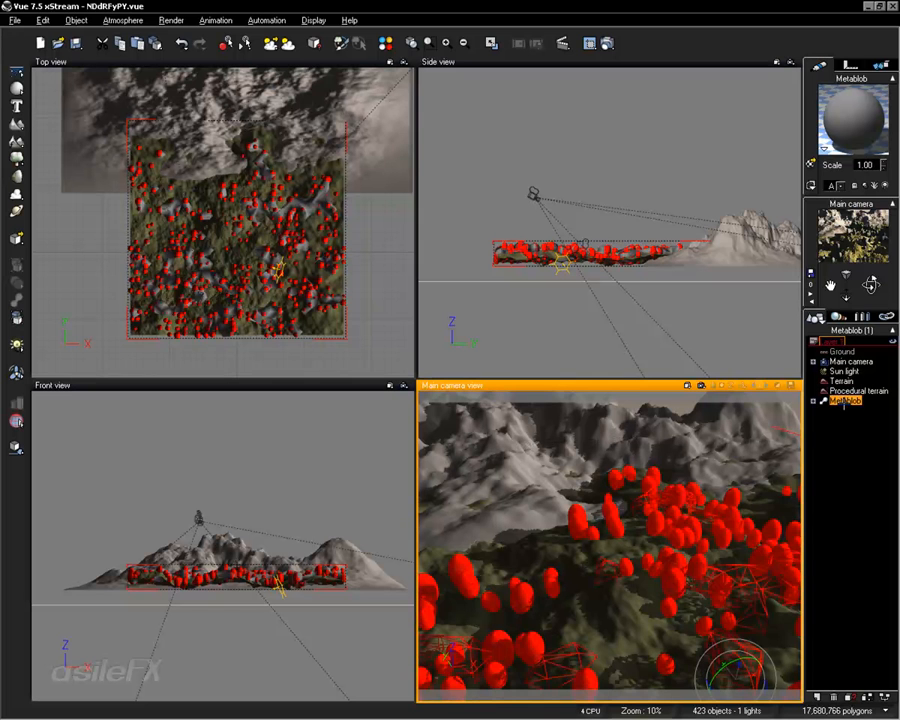
key(ctrl+d)
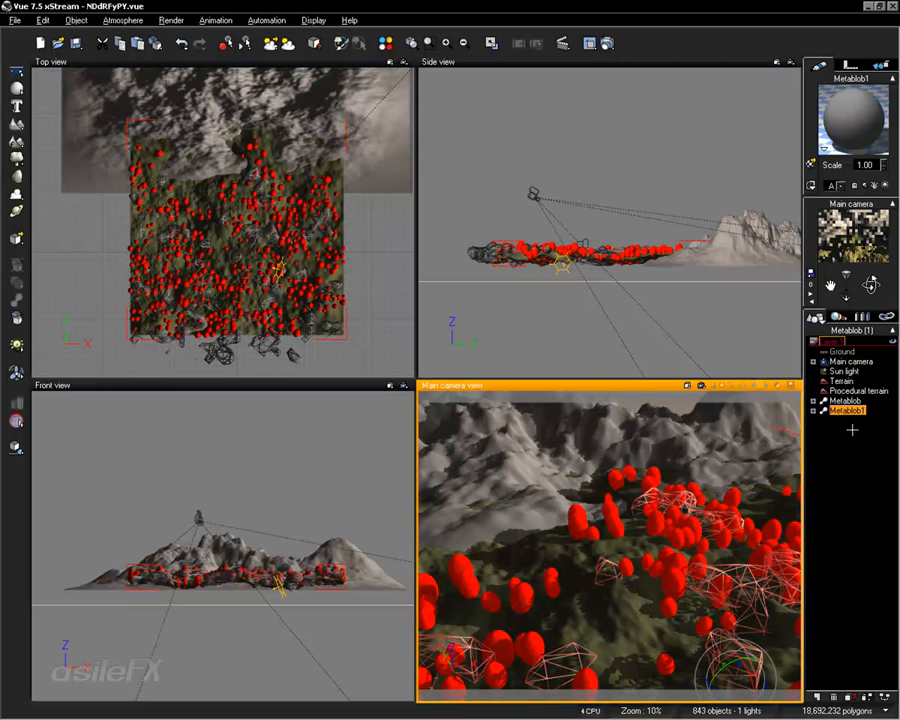
click(16, 318)
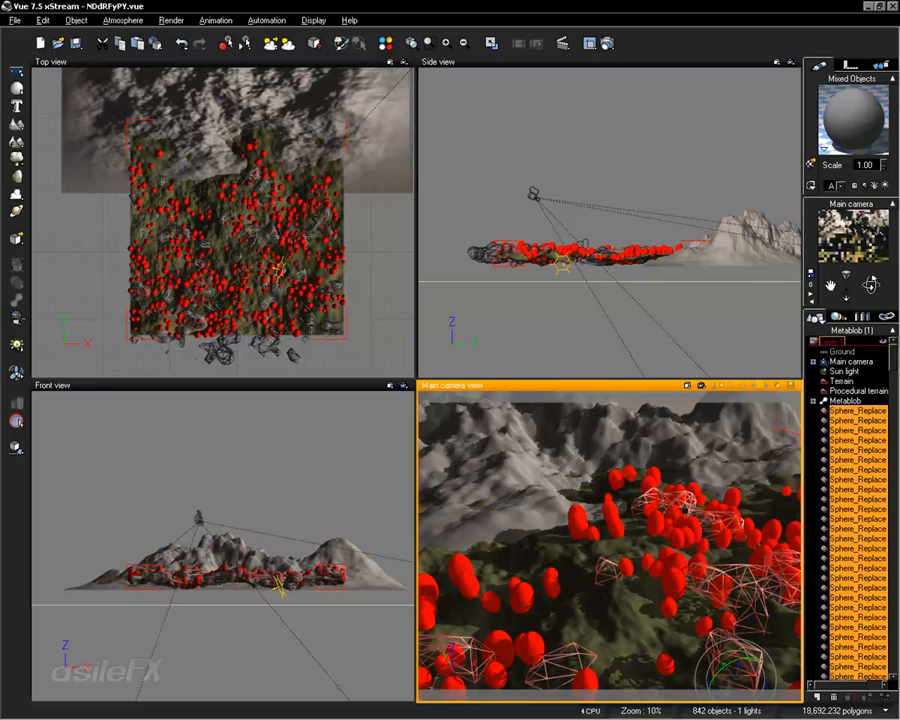
- Select all the ungrouped Sphere_Replace_Eco objects and combine them into one group
click(857, 410)
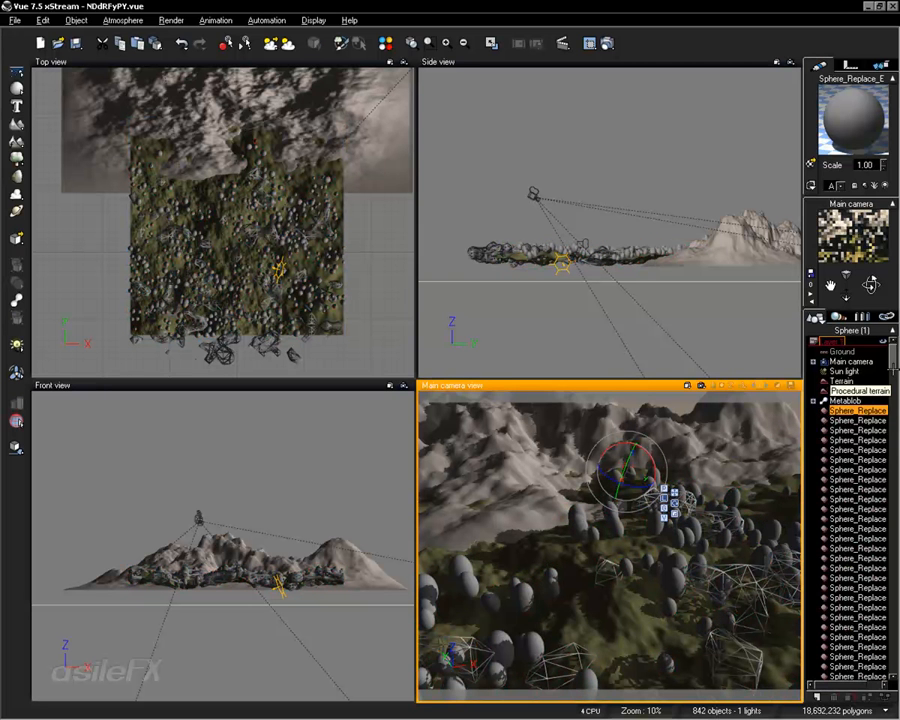
mouse_move(893, 361)
mouse_down()
mouse_move(896, 667)
mouse_move(888, 354)
mouse_up()
shift+click(886, 666)
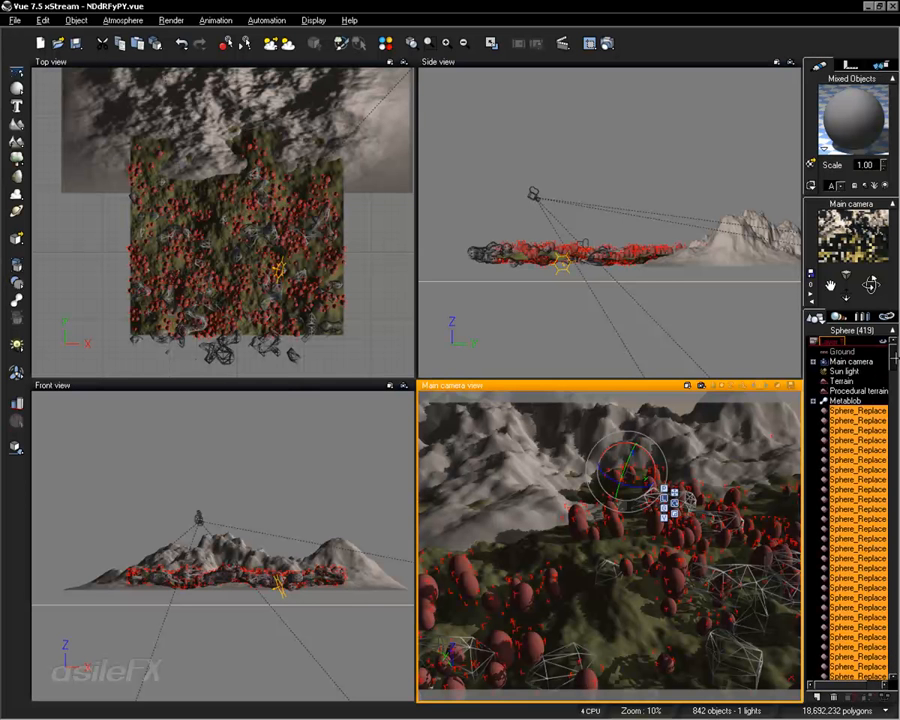
click(17, 265)
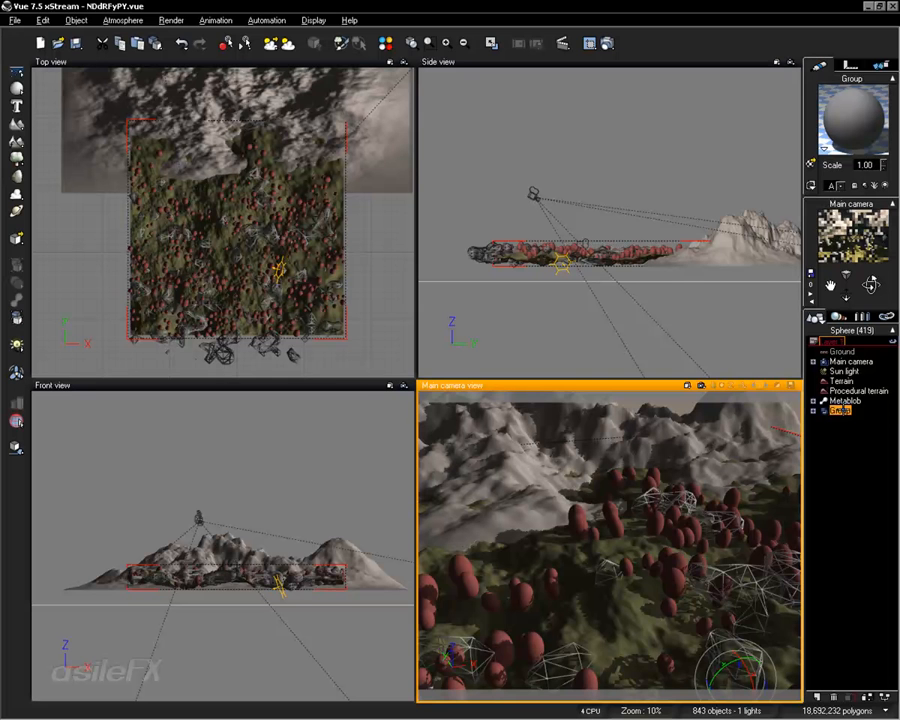
- Try baking the Metablob to polygons at a fairly low bake quality, and undo the bake
click(838, 401)
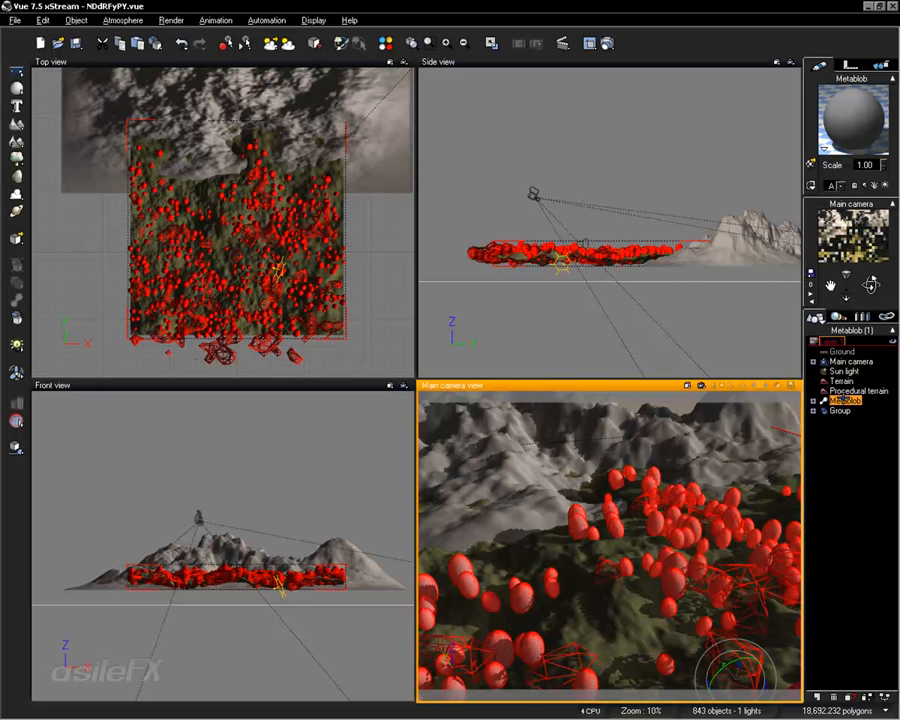
right_click(641, 507)
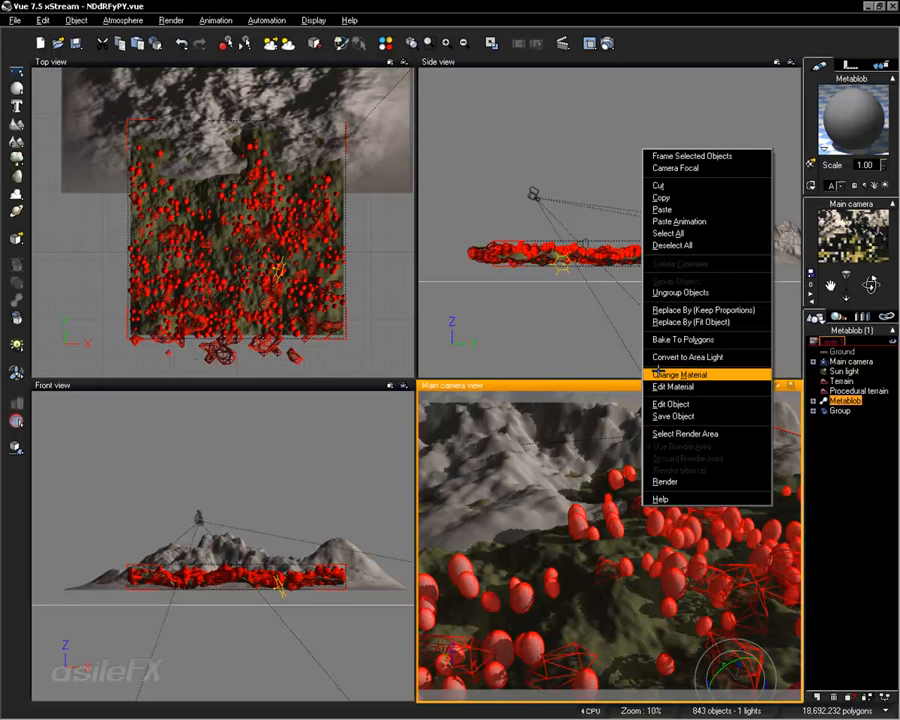
click(687, 340)
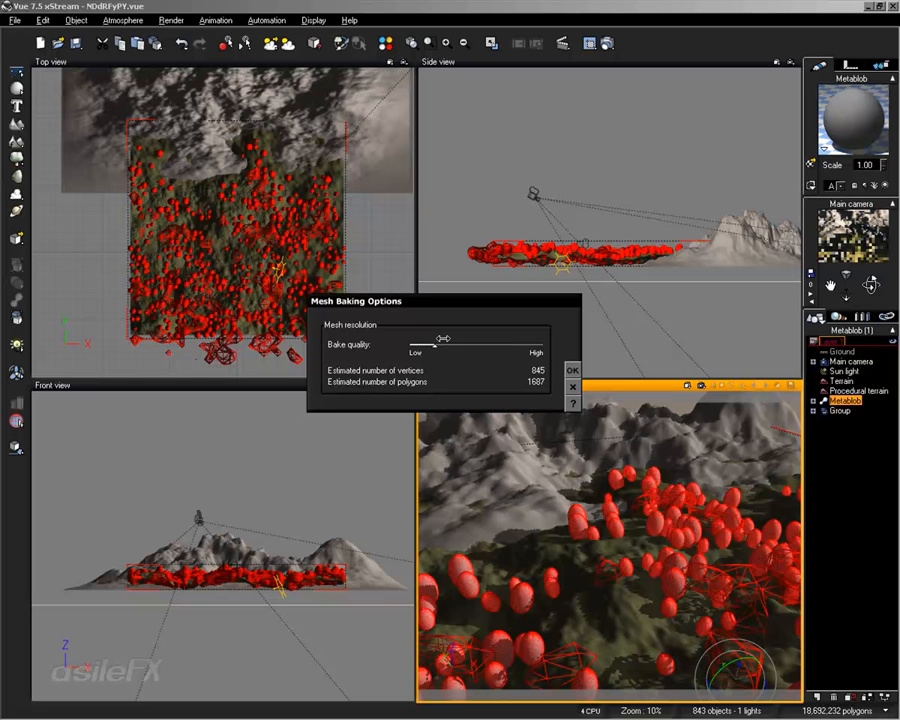
drag(440, 342, 461, 345)
drag(455, 345, 446, 345)
click(572, 369)
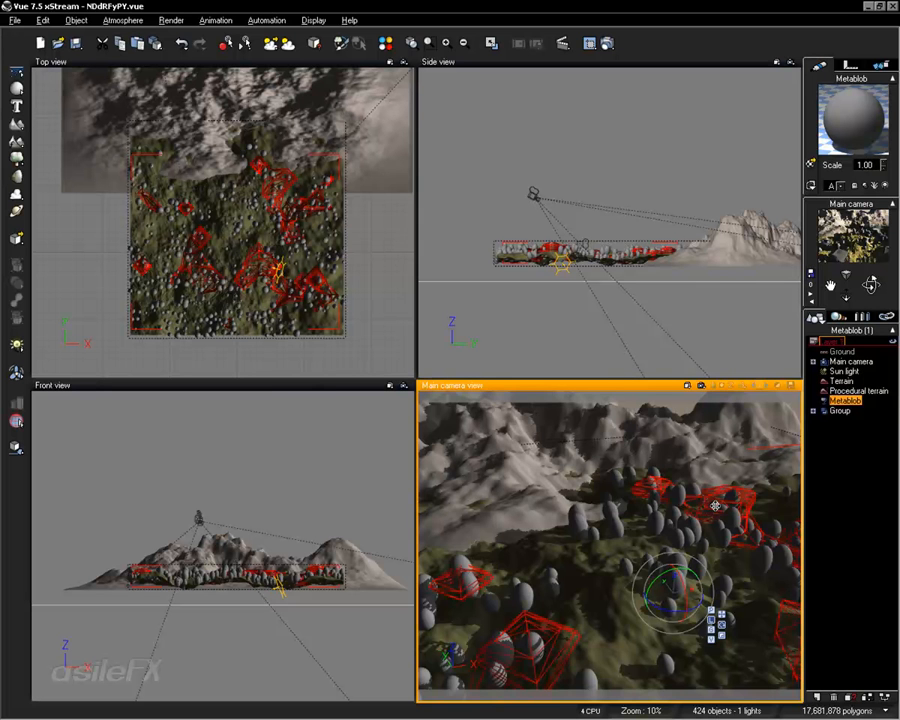
key(ctrl+z)
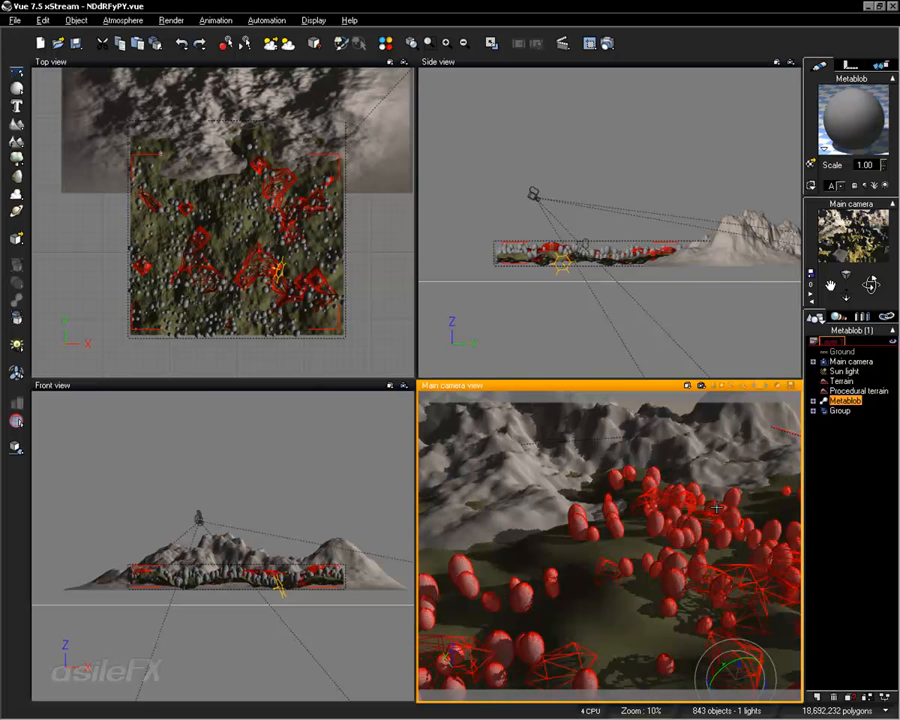
- Try baking the Metablob to polygons with the bake quality around the middle of its range, and undo the bake
right_click(716, 508)
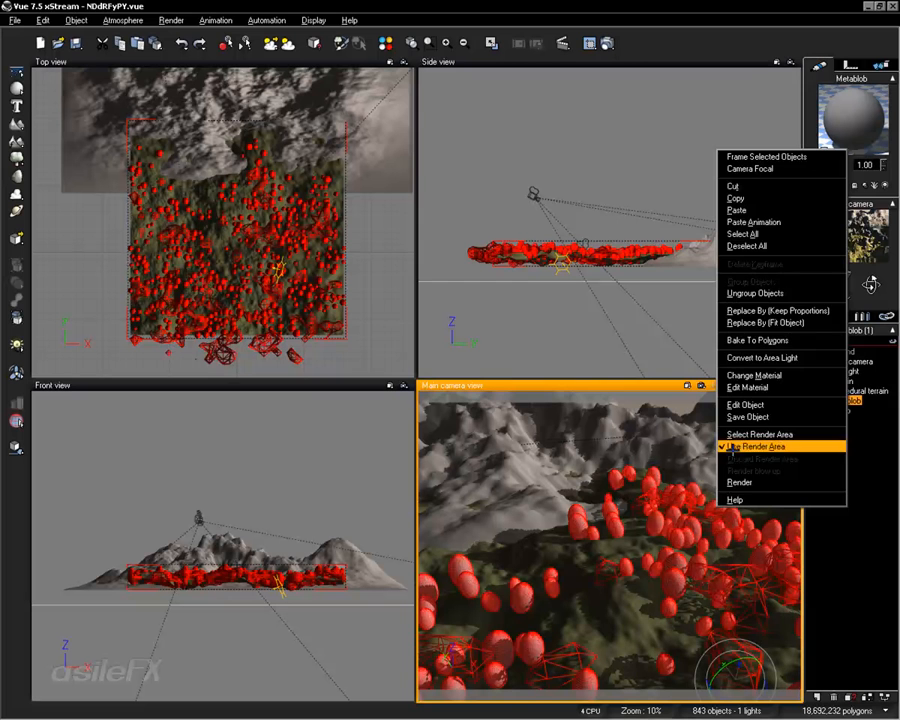
click(763, 340)
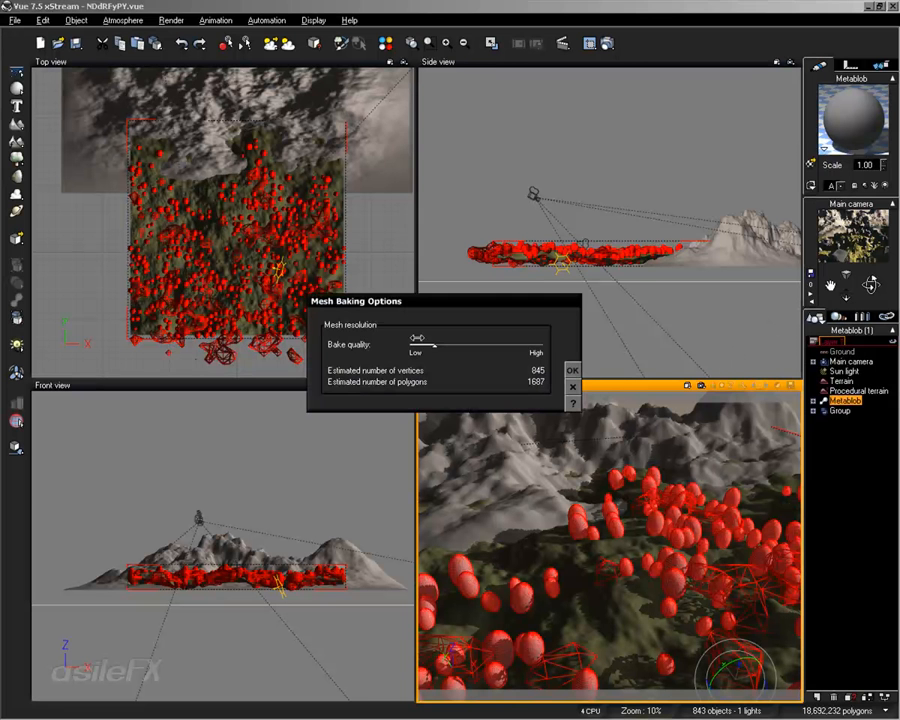
drag(425, 343, 476, 343)
click(572, 369)
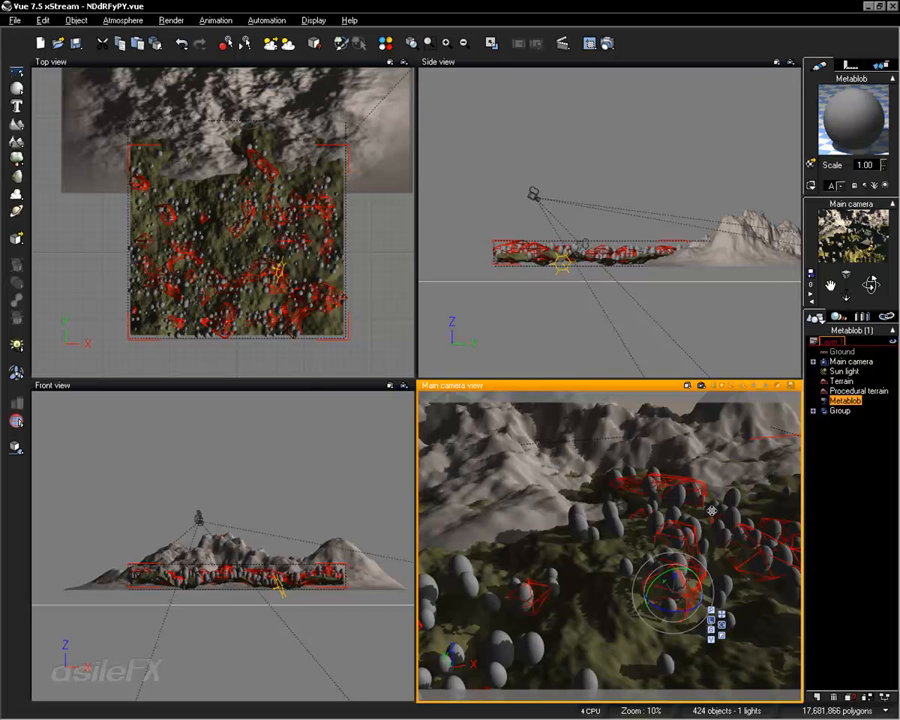
key(ctrl+z)
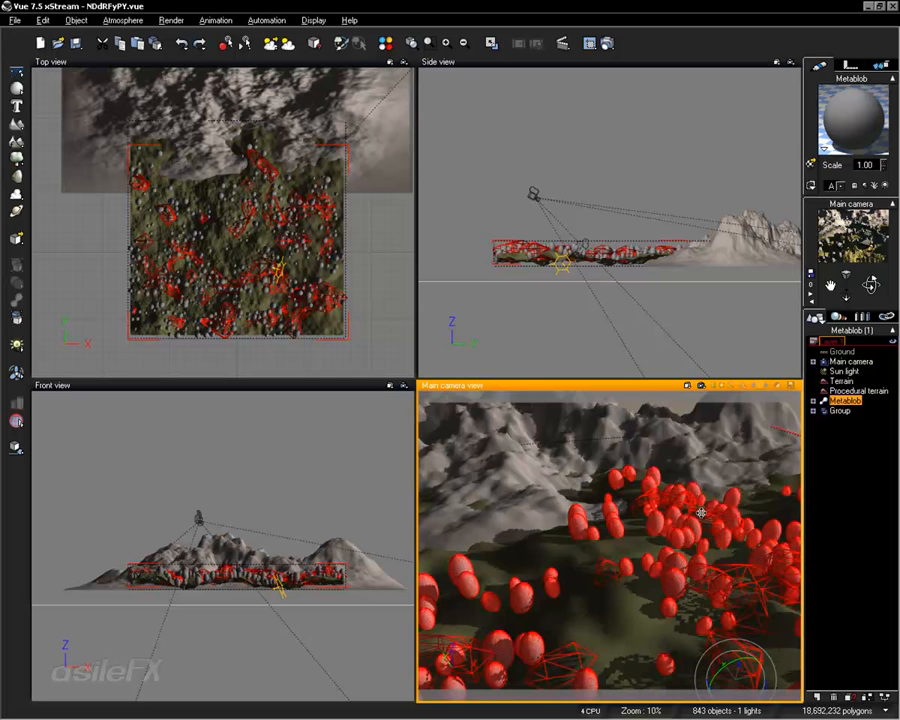
- Bake the Metablob to polygons with the bake quality at about two thirds of its range
right_click(705, 511)
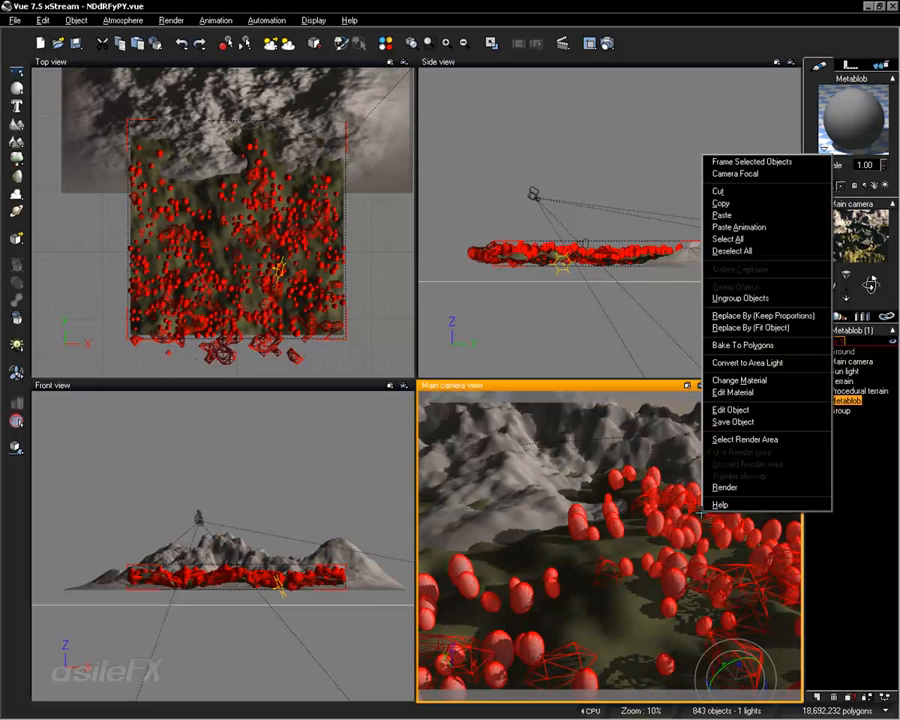
click(739, 344)
drag(416, 343, 497, 342)
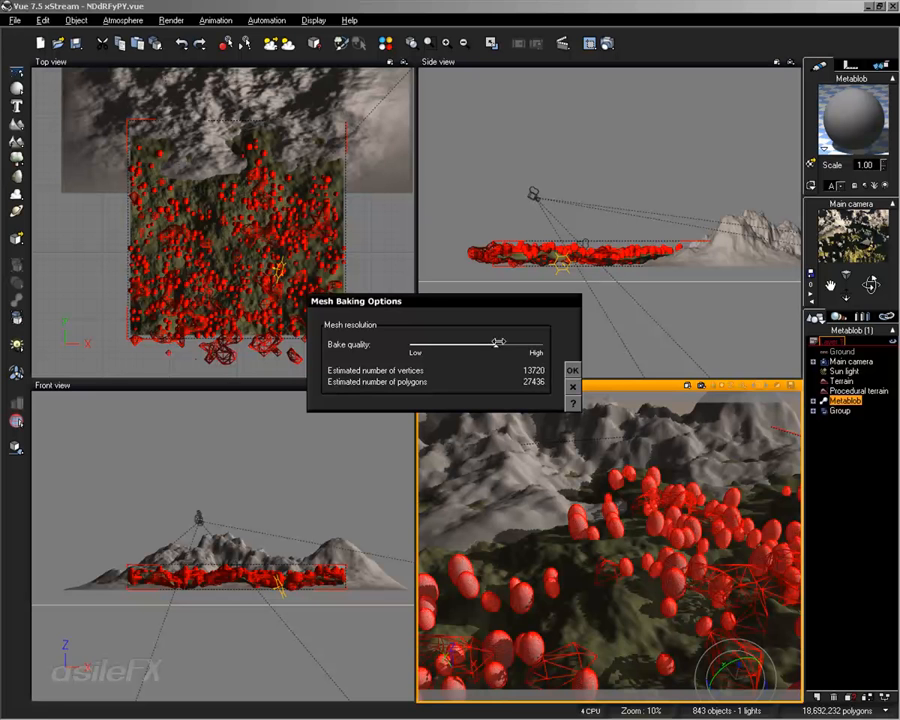
click(572, 369)
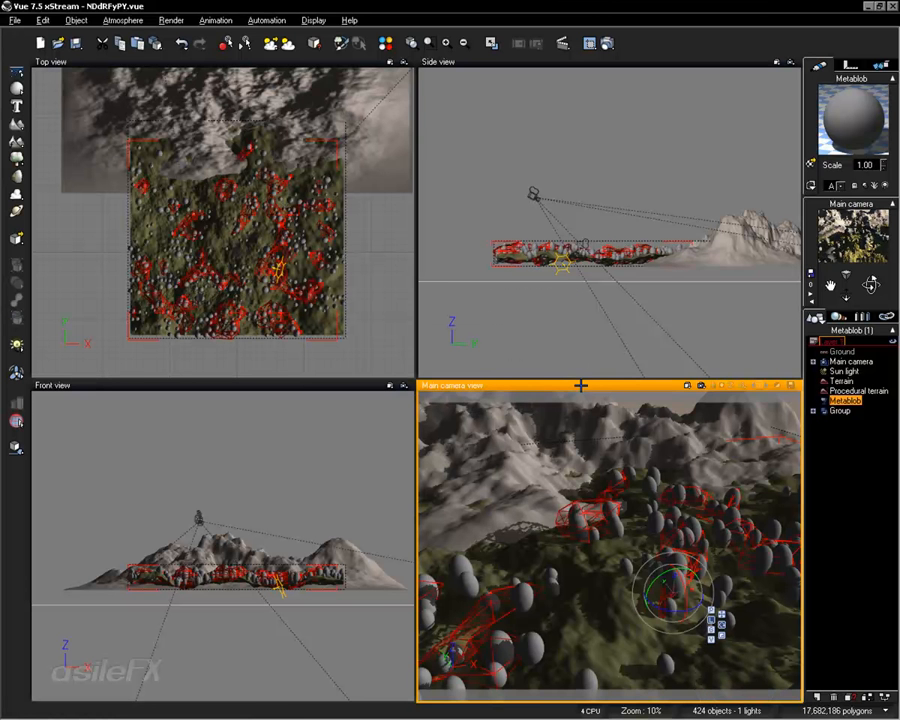
click(841, 492)
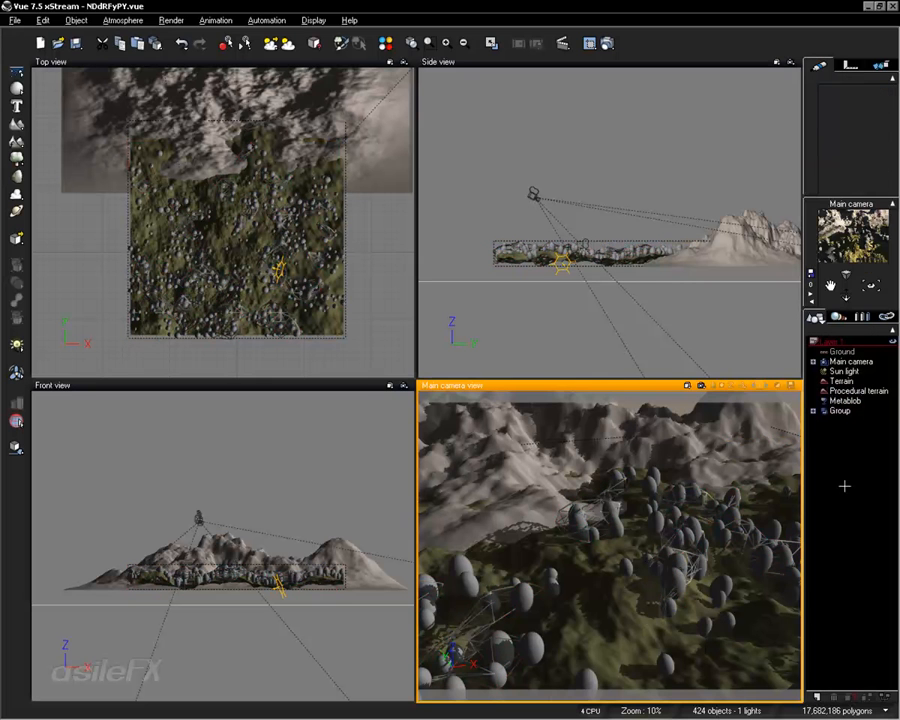
- Try baking the sphere group to polygons at a low bake quality, and undo the bake
click(842, 411)
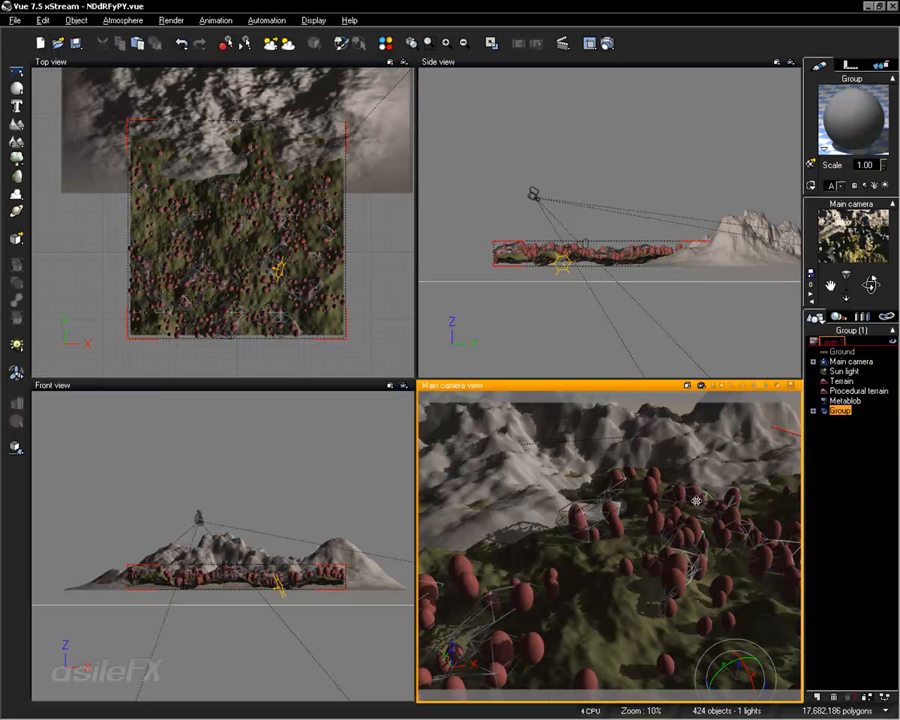
right_click(840, 411)
click(721, 322)
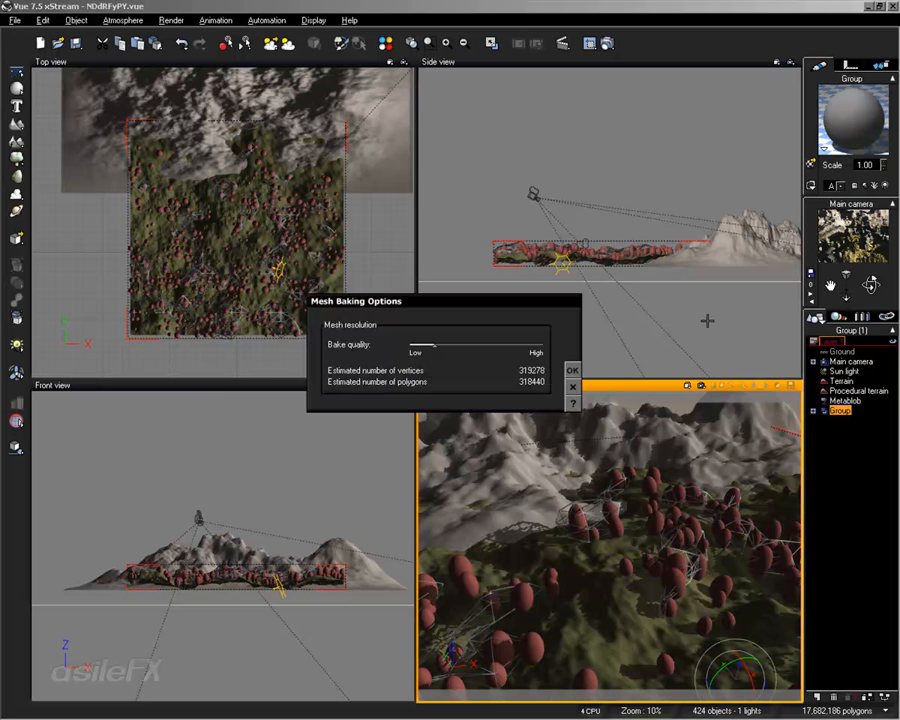
drag(435, 342, 424, 342)
click(572, 370)
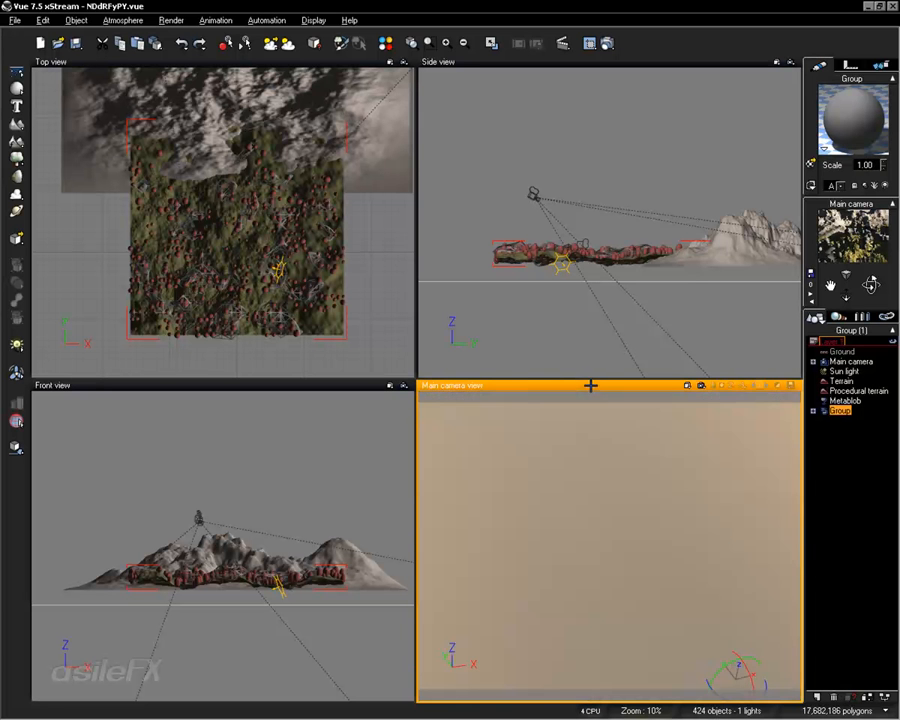
- Bake the sphere group to polygons with the bake quality near its lowest setting
right_click(643, 491)
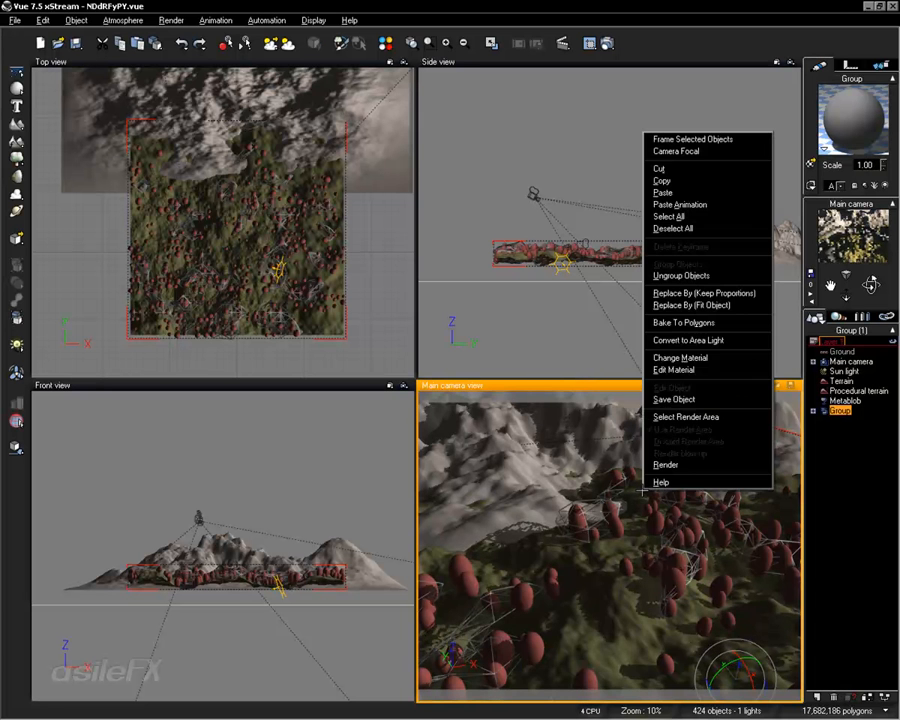
click(700, 322)
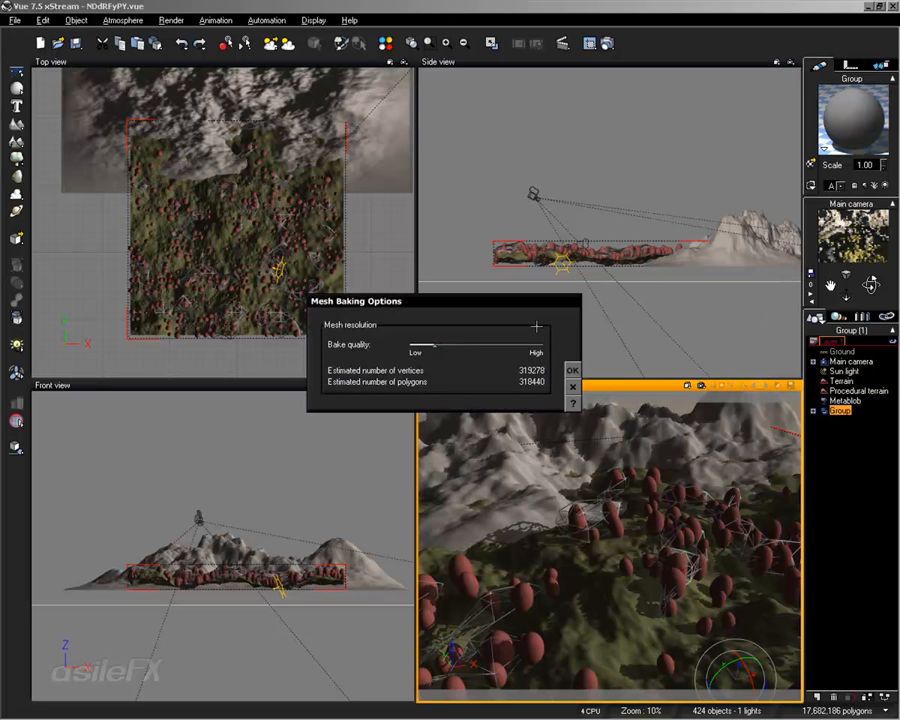
drag(533, 345, 413, 345)
click(572, 369)
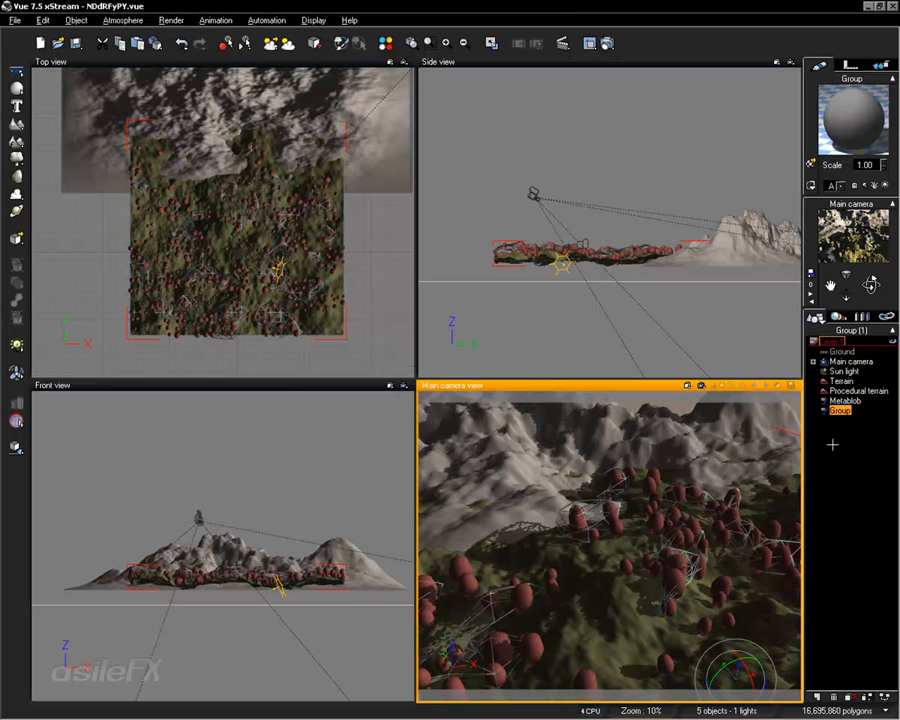
- Select the baked Metablob and Group meshes together to examine their coverage up close, and enlarge the Main camera view
click(846, 400)
ctrl+click(846, 401)
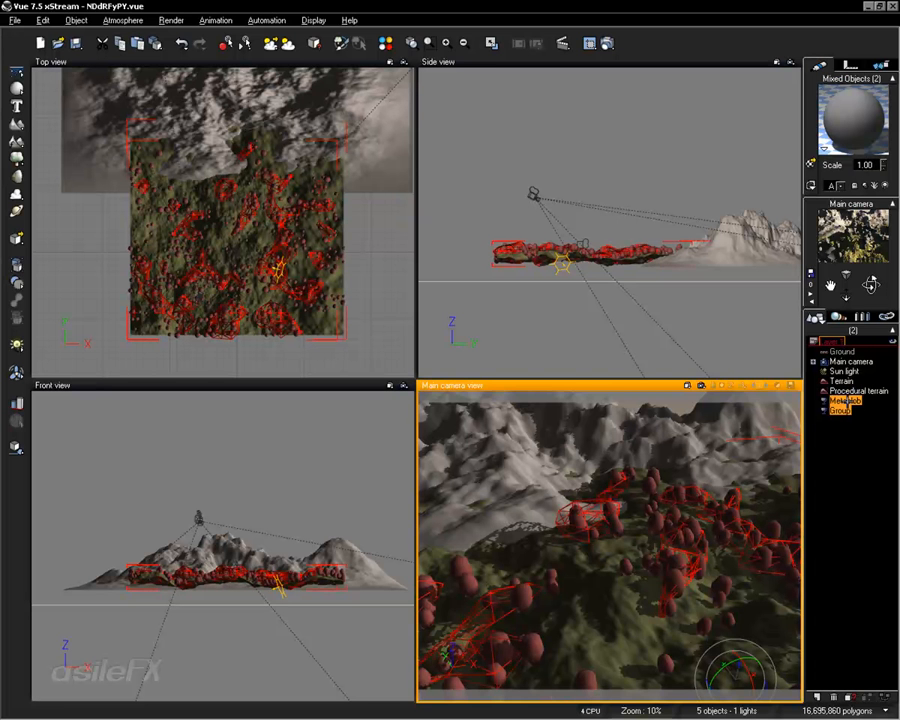
click(394, 240)
scroll(394, 240, up, 5)
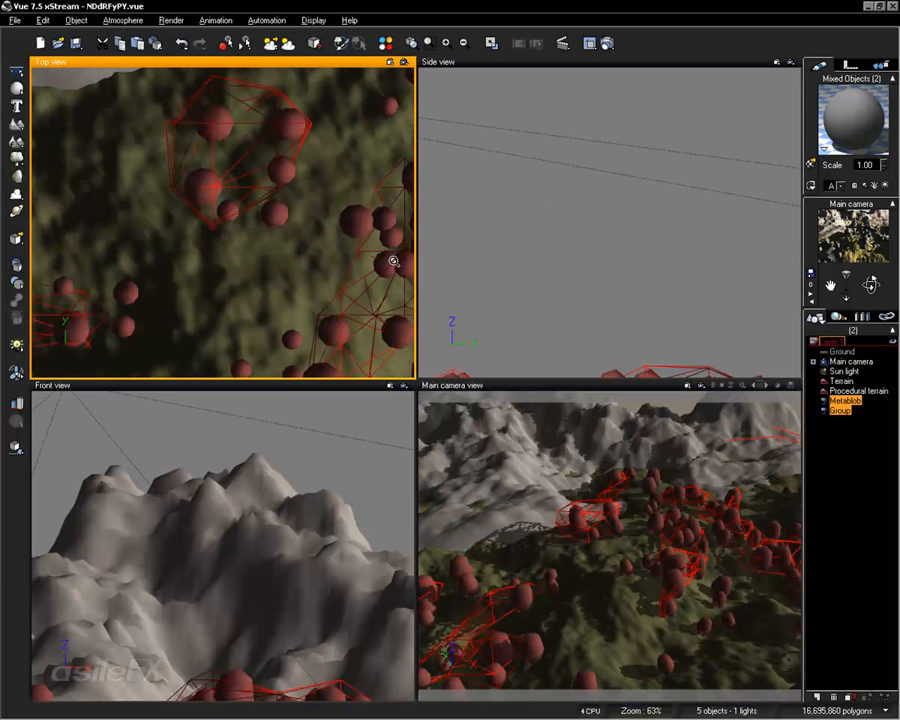
double_click(583, 384)
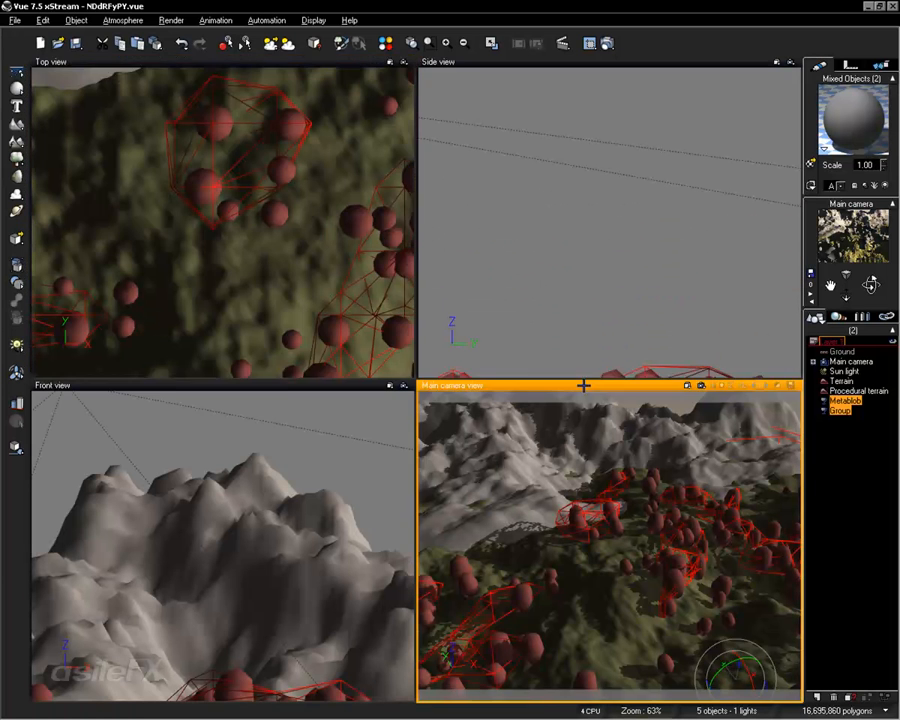
click(862, 516)
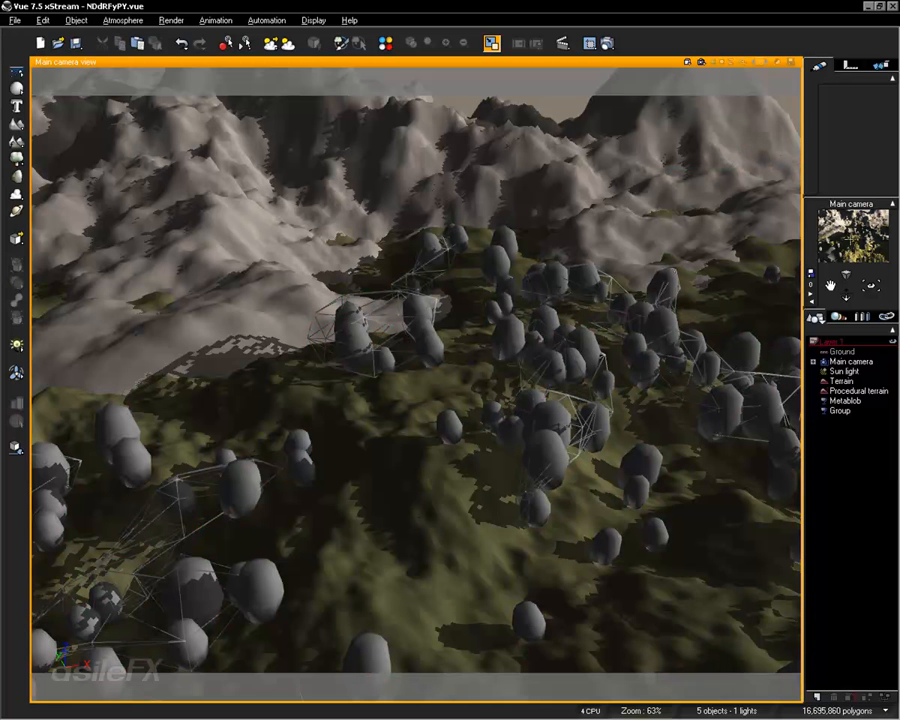
- Set the baked Metablob's viewport display to Flat Shaded
click(605, 283)
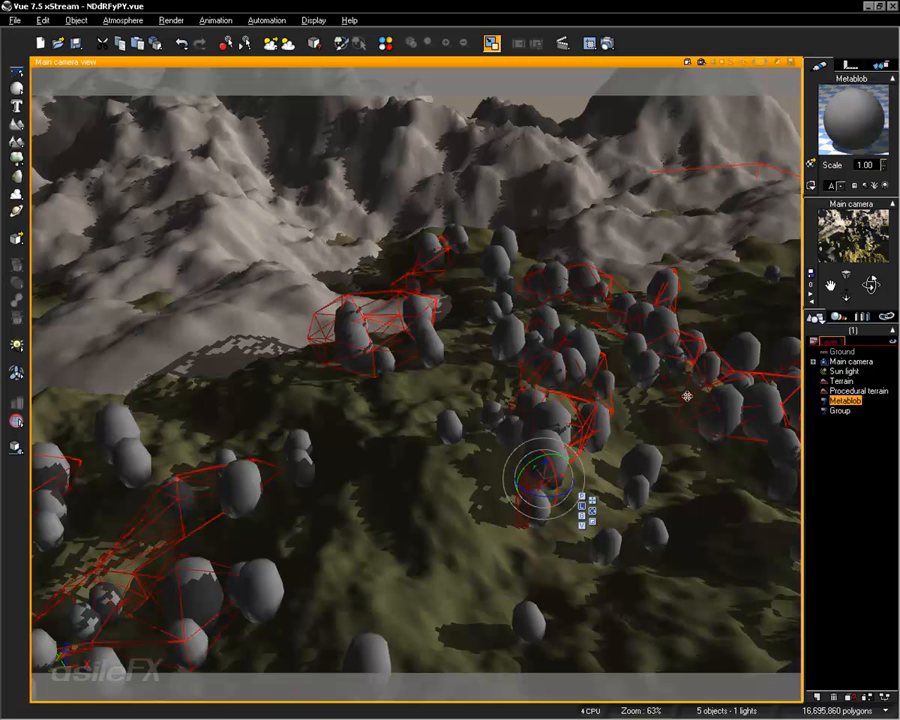
click(828, 445)
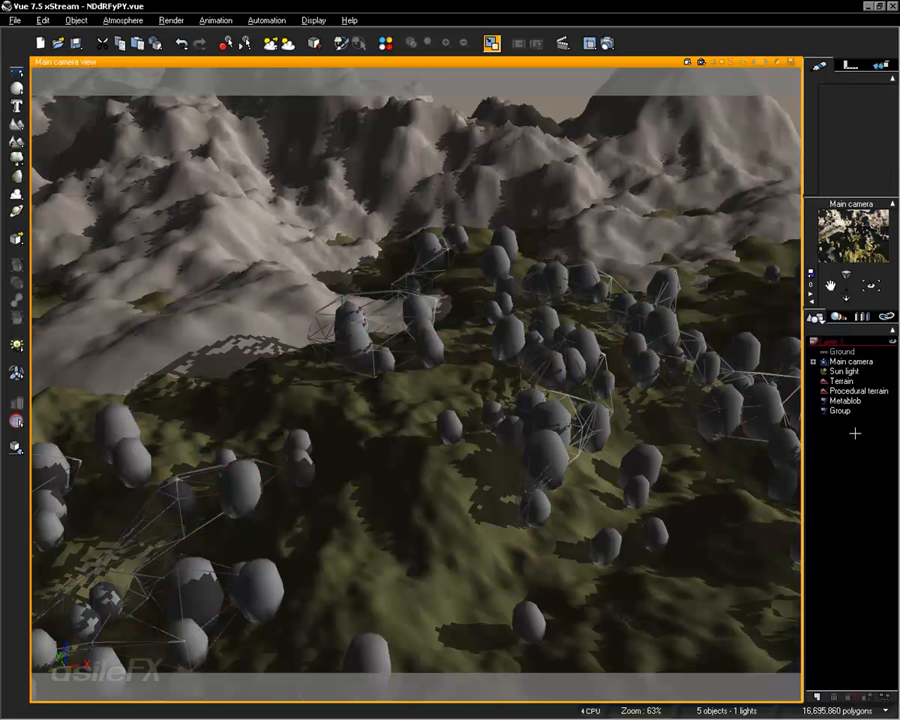
click(581, 282)
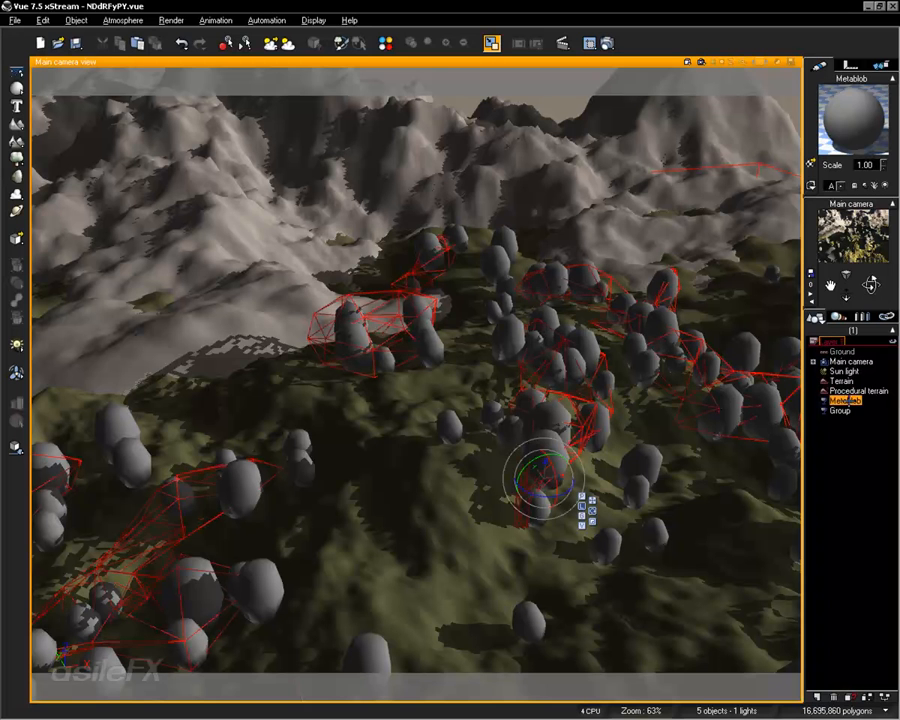
click(811, 185)
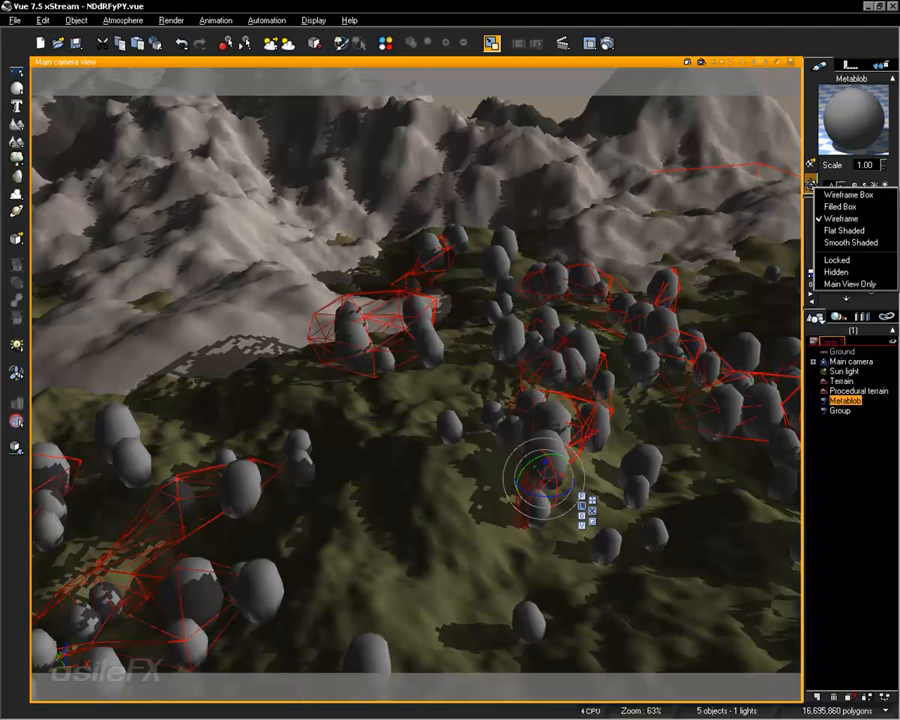
click(844, 230)
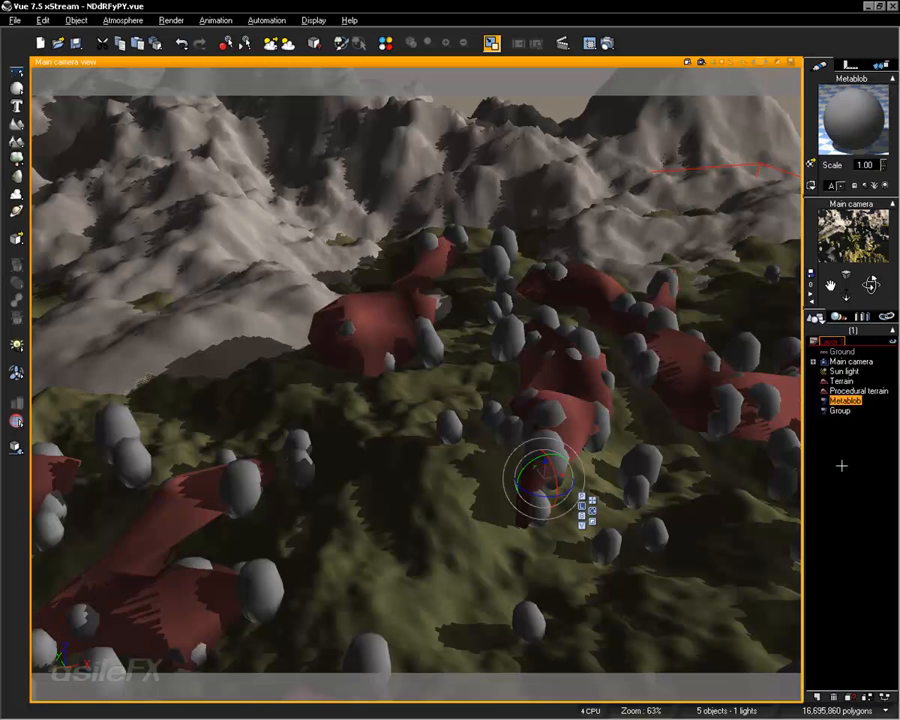
click(841, 465)
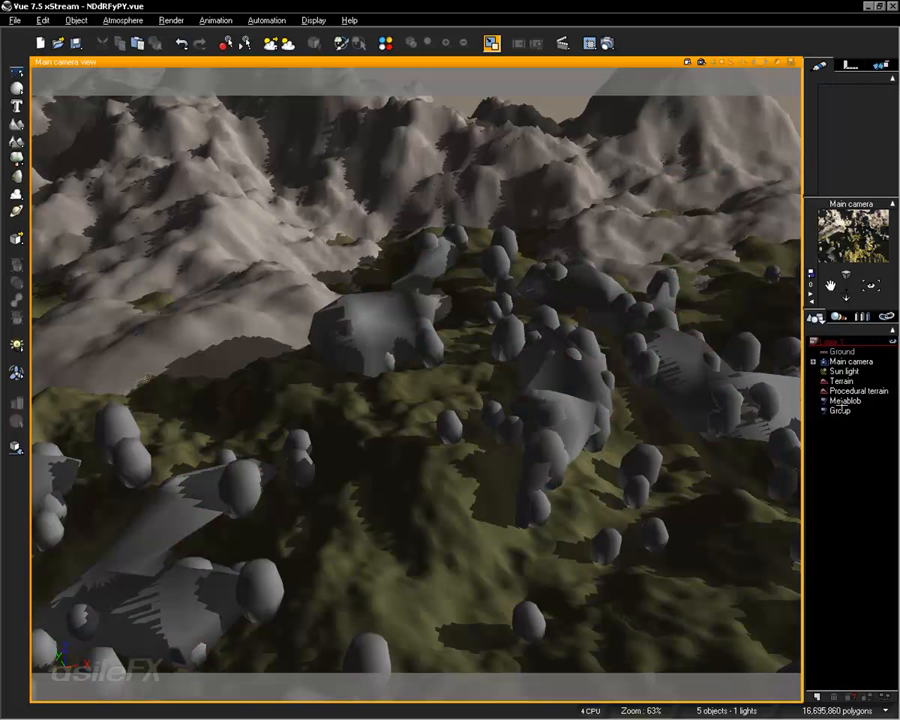
- Combine the baked Metablob and Group meshes into one group and bake it to a single polygon mesh
click(840, 410)
ctrl+click(845, 400)
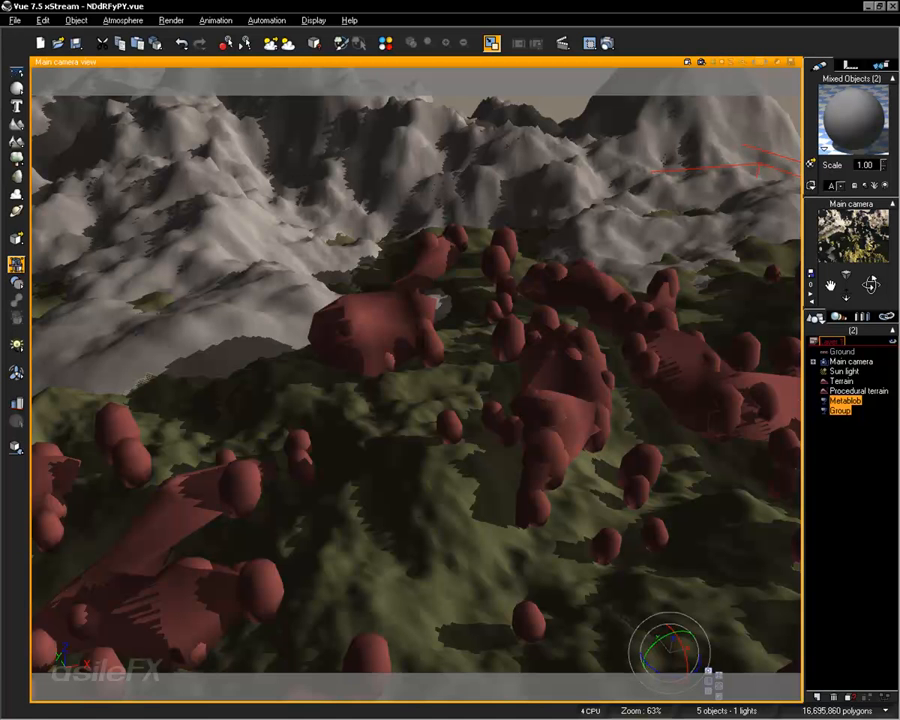
click(16, 263)
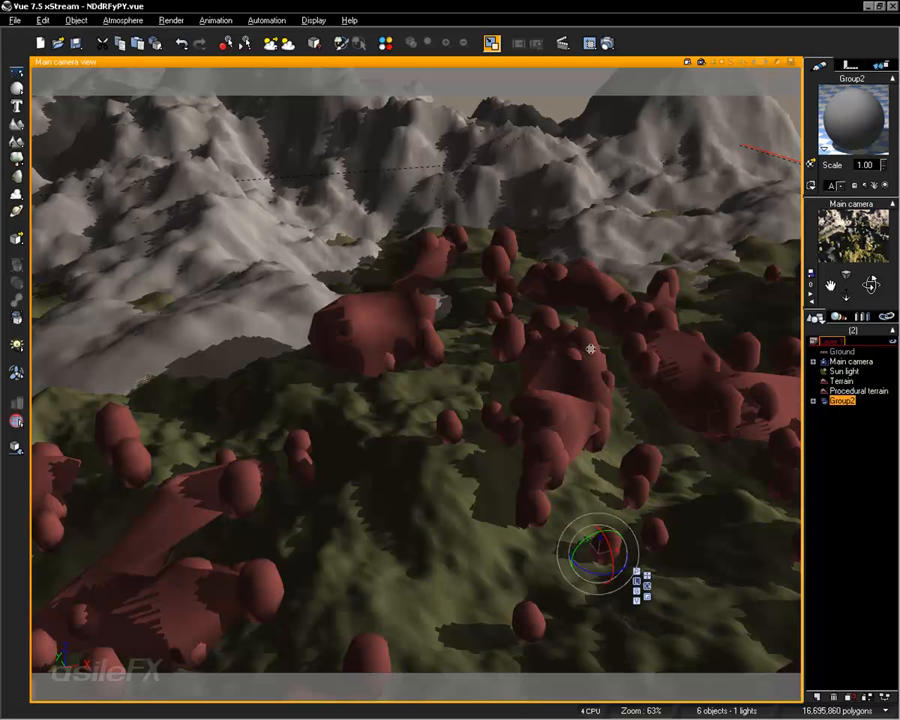
right_click(590, 348)
click(668, 541)
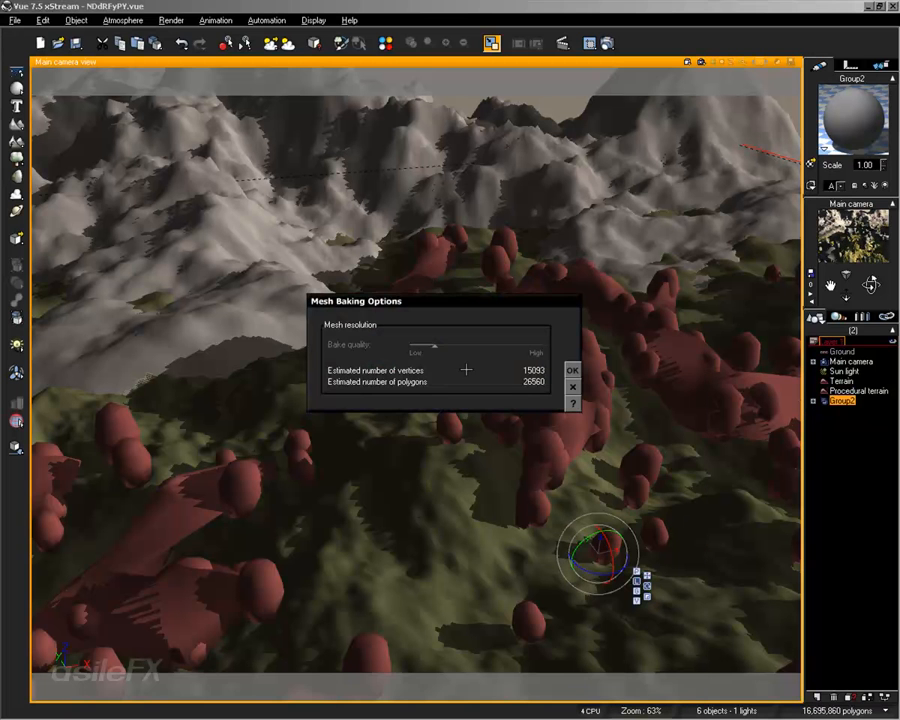
click(571, 369)
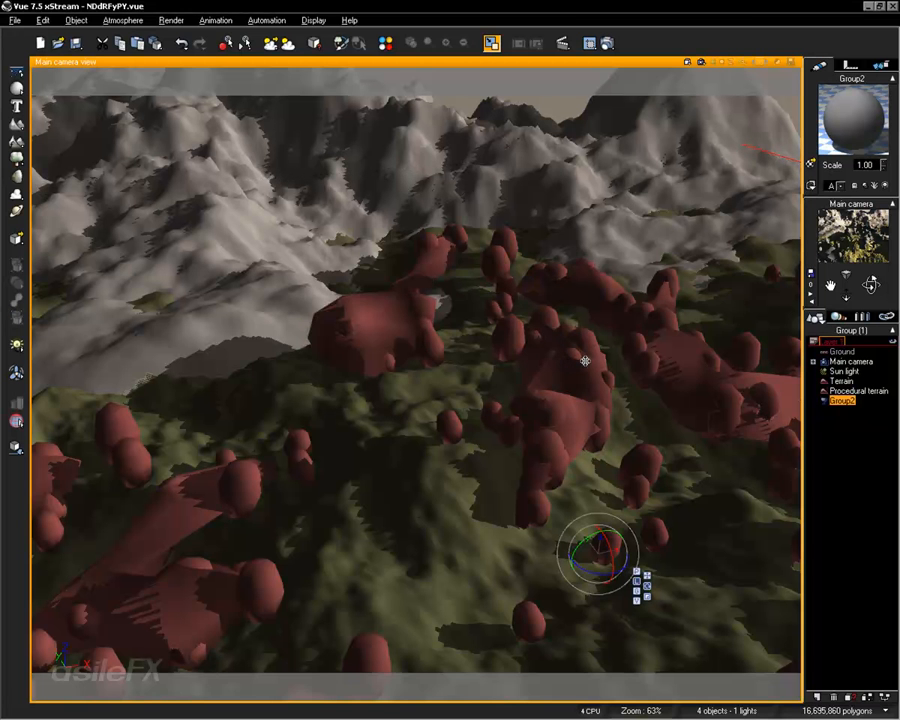
- Inspect the combined mesh's polygon mesh options, trying out Dynamic Subdivision, and discard the changes
right_click(587, 361)
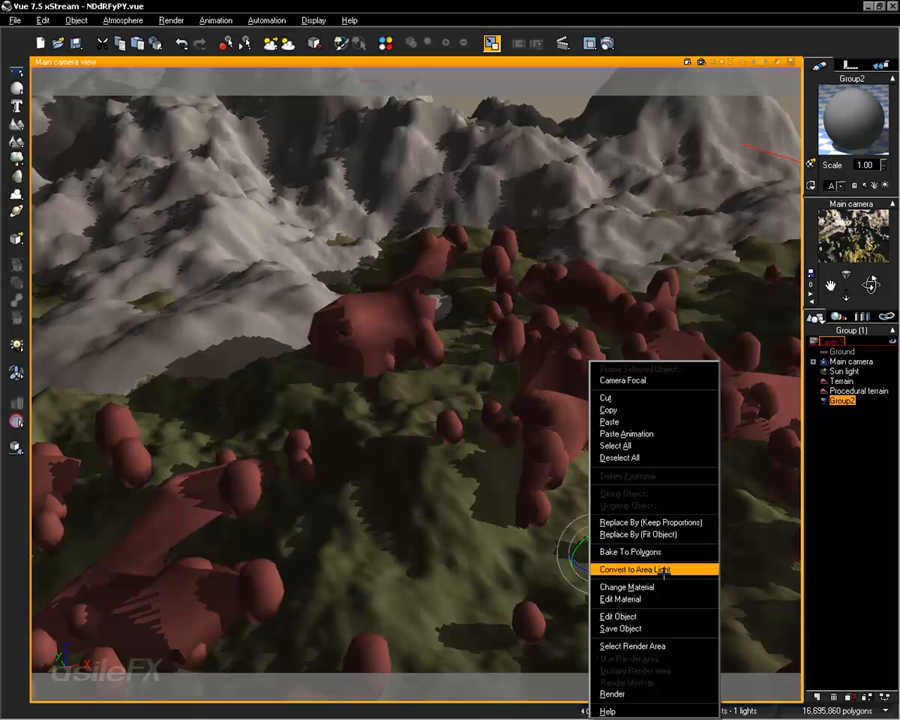
click(622, 616)
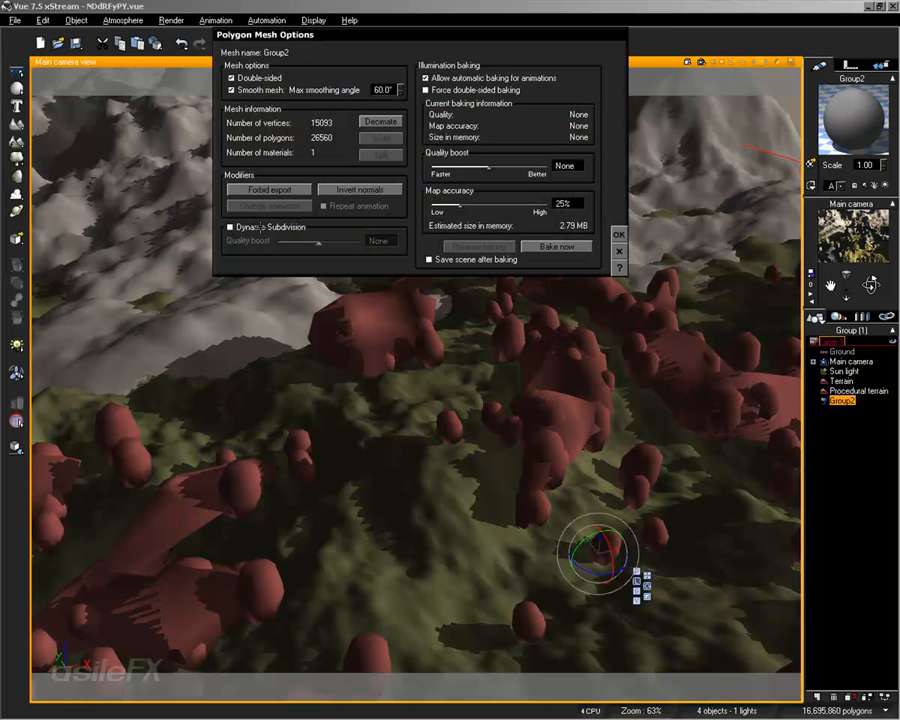
click(261, 228)
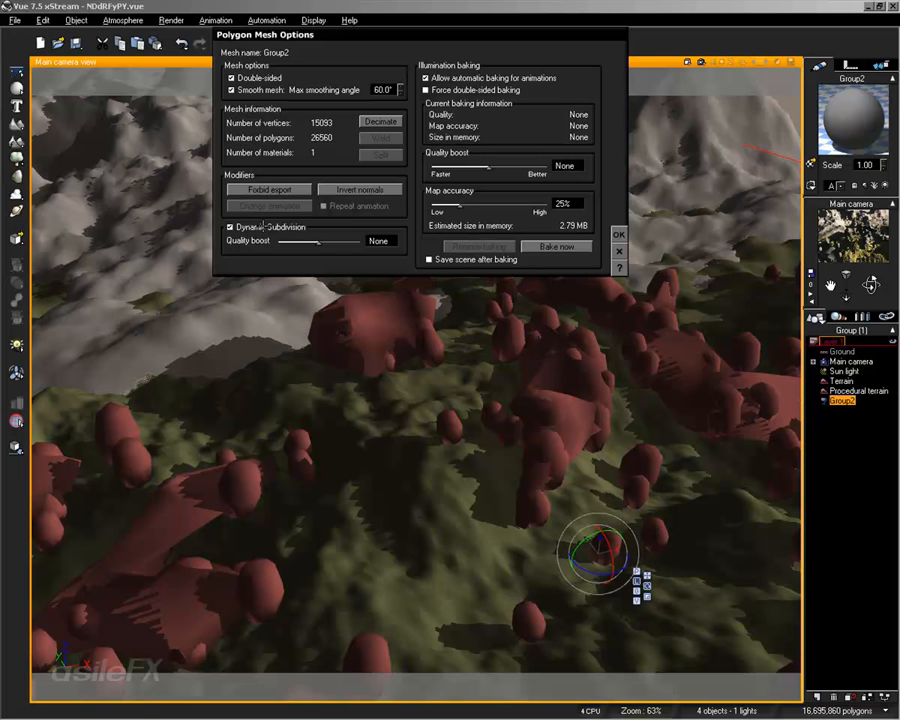
click(263, 227)
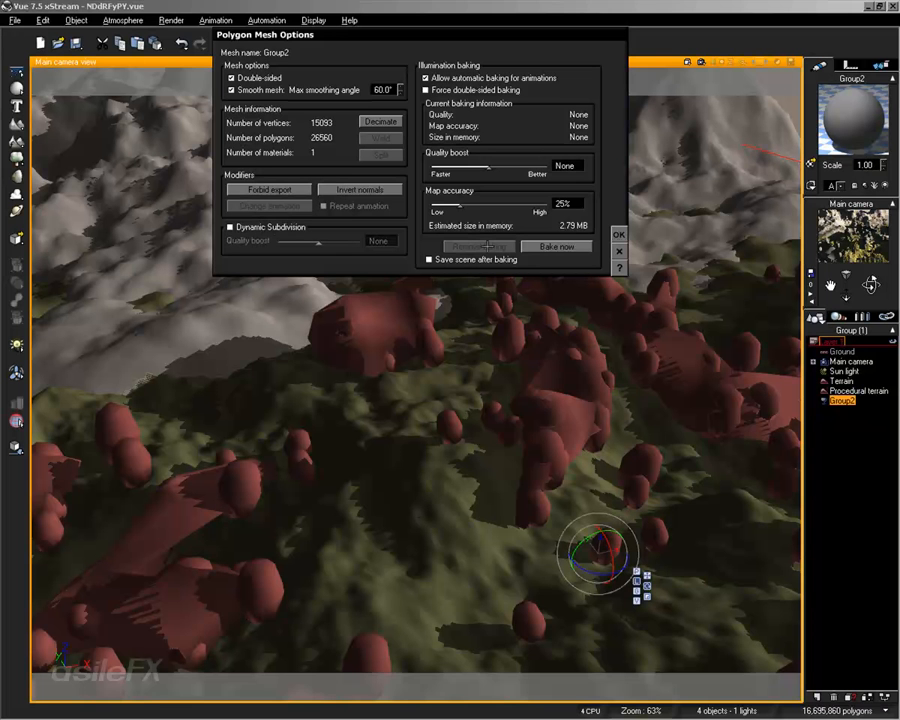
click(617, 249)
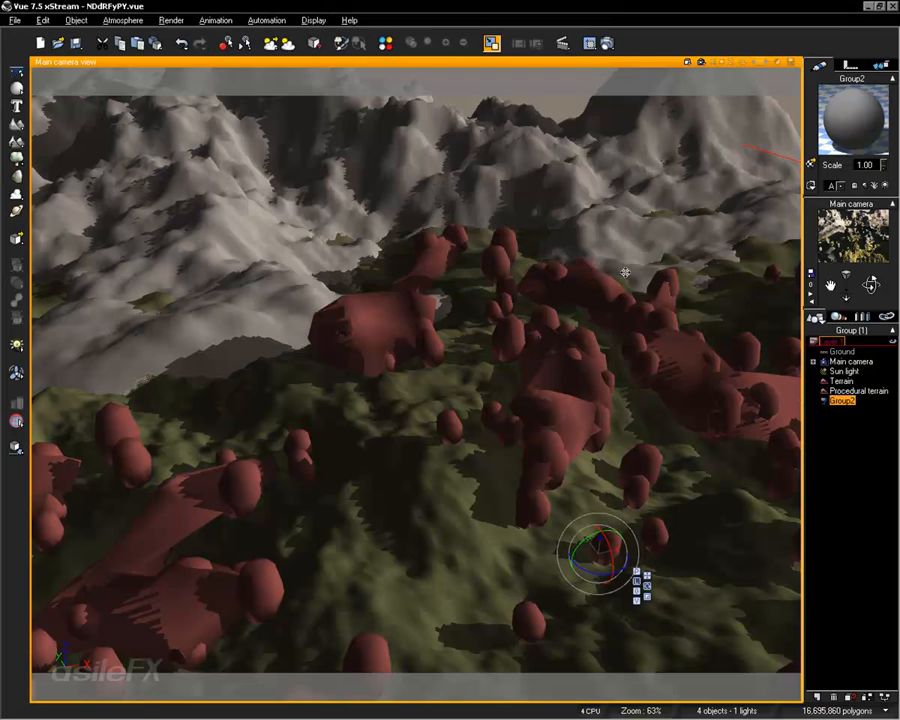
- Save the combined mesh as a Vue object with the title and file name Eco_Replacement in the ProxyInteractions folder
right_click(538, 318)
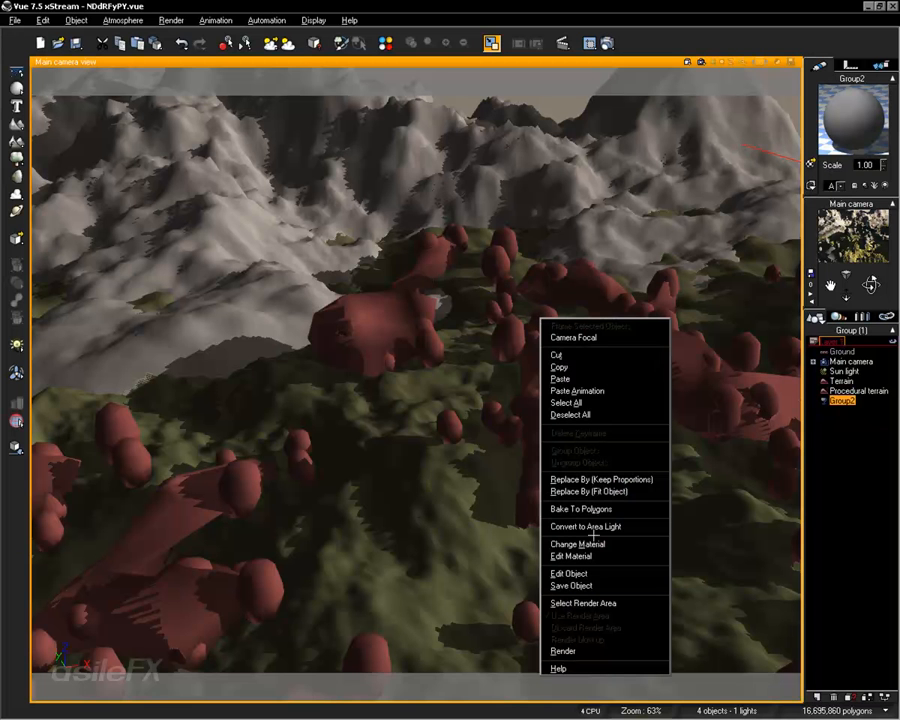
click(599, 585)
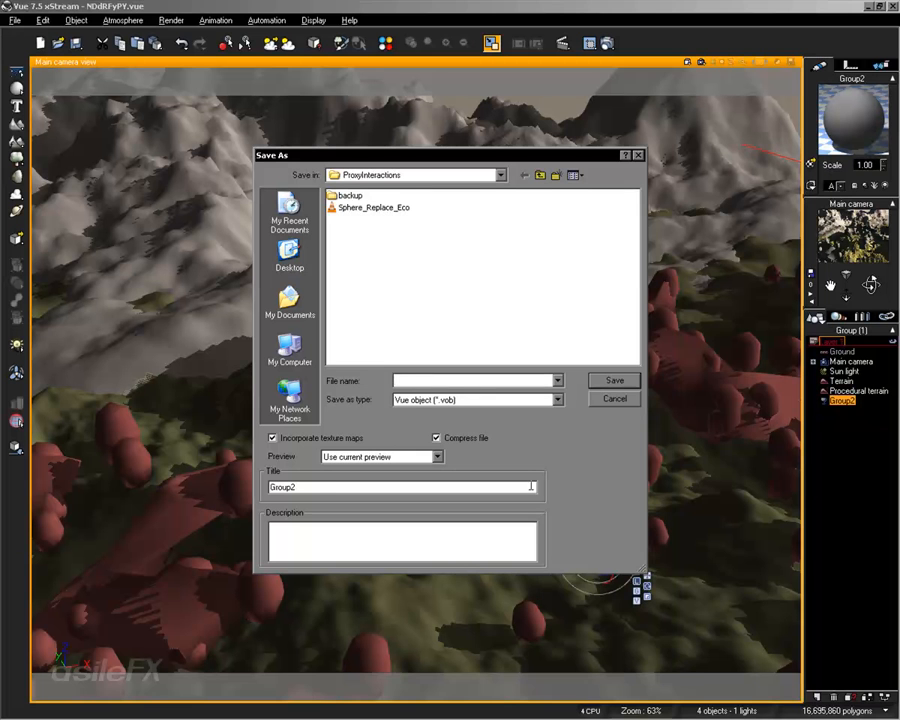
drag(340, 487, 258, 483)
text(Eco_Replacement)
drag(340, 487, 155, 481)
key(ctrl+c)
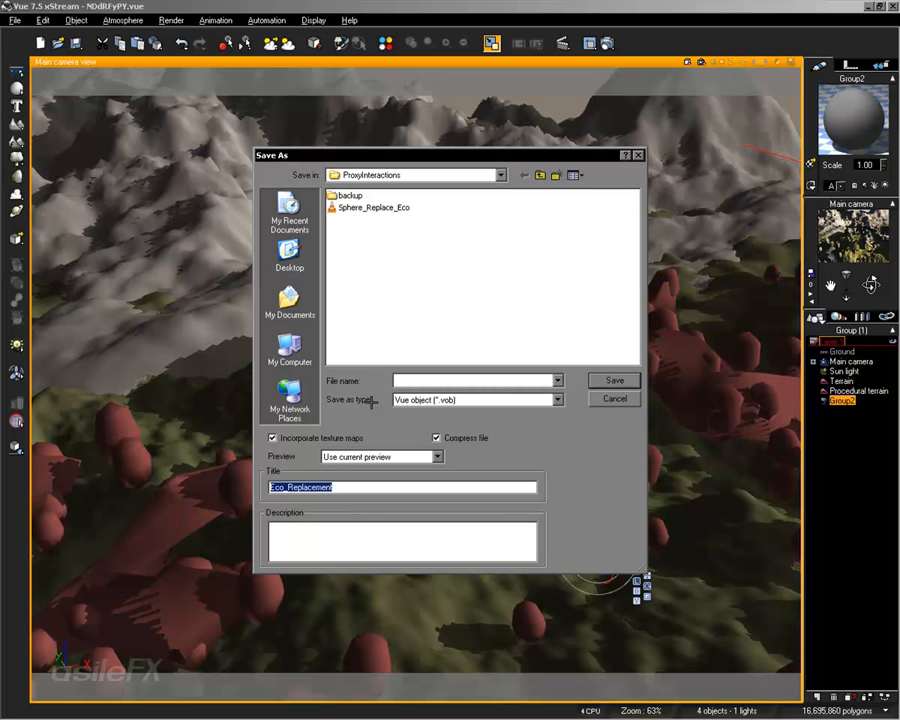
click(400, 380)
key(ctrl+v)
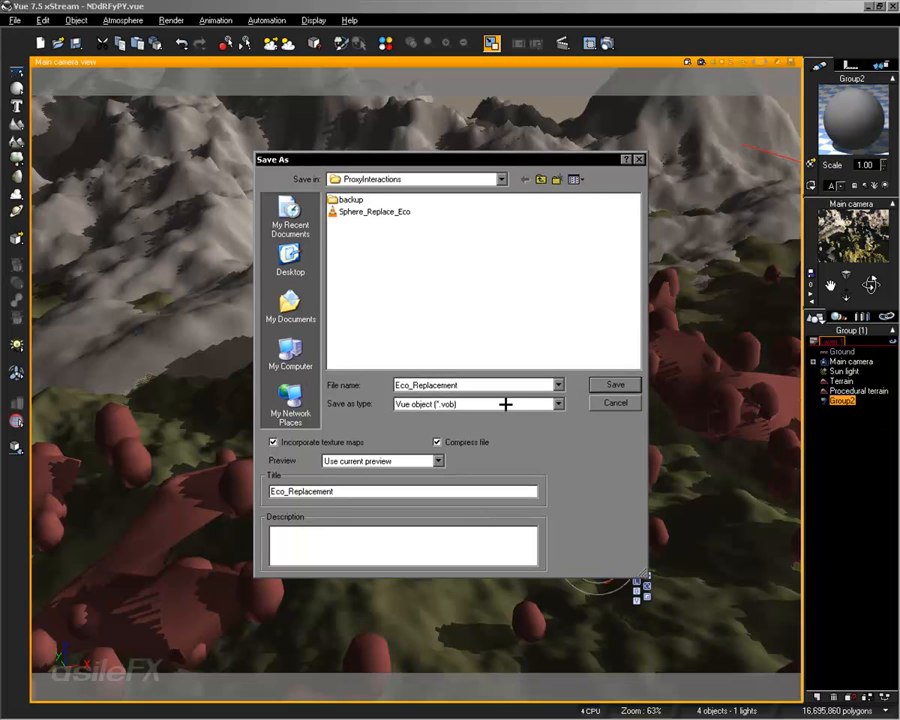
text(_)
key(BackSpace)
click(612, 385)
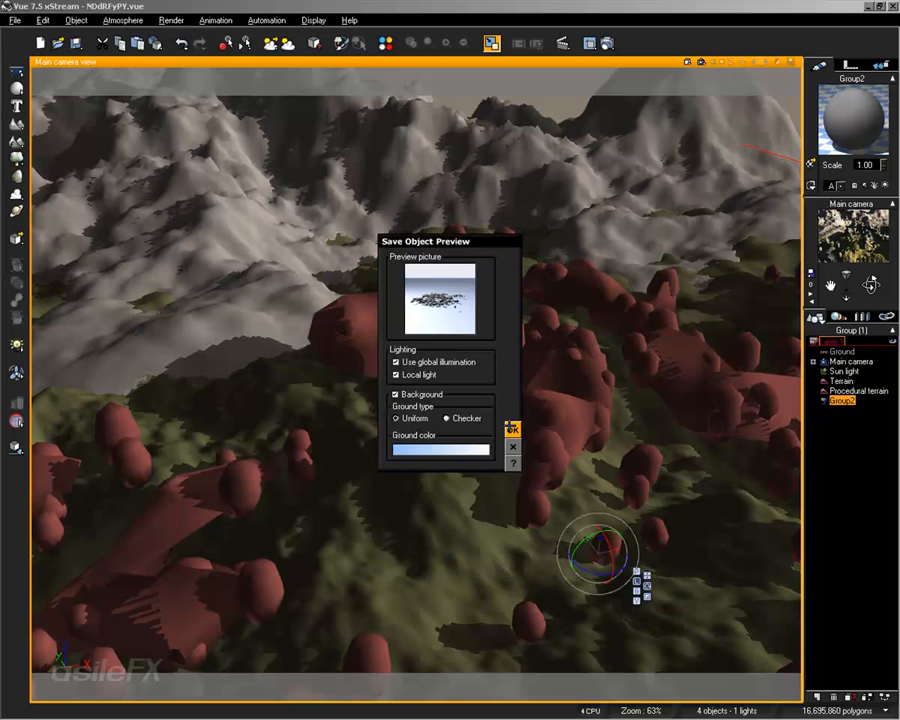
click(512, 428)
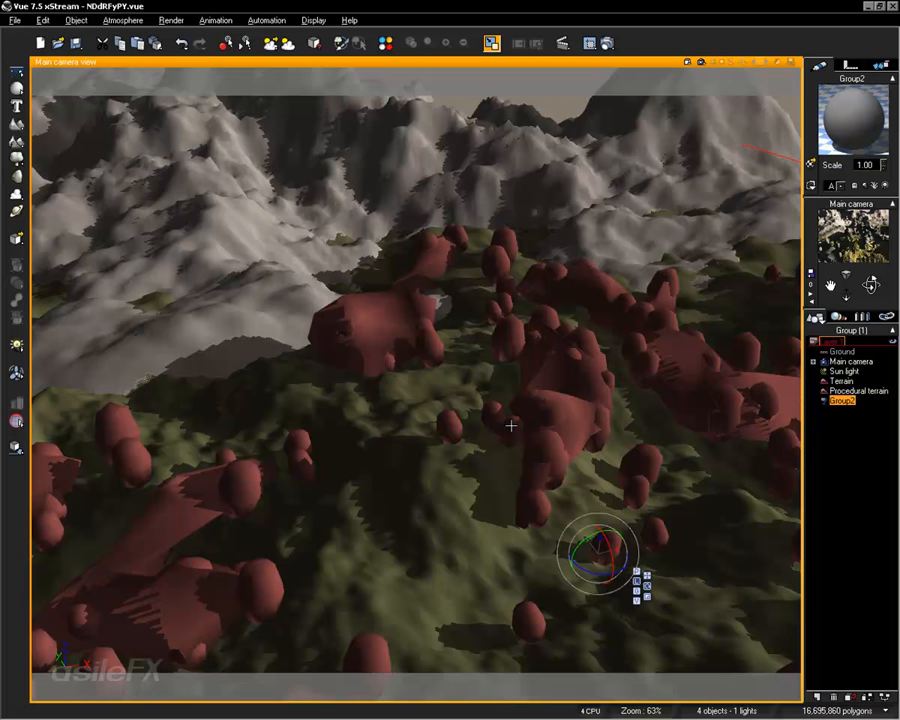
- Save the Vue scene containing the combined mesh as a separate scene file
click(15, 20)
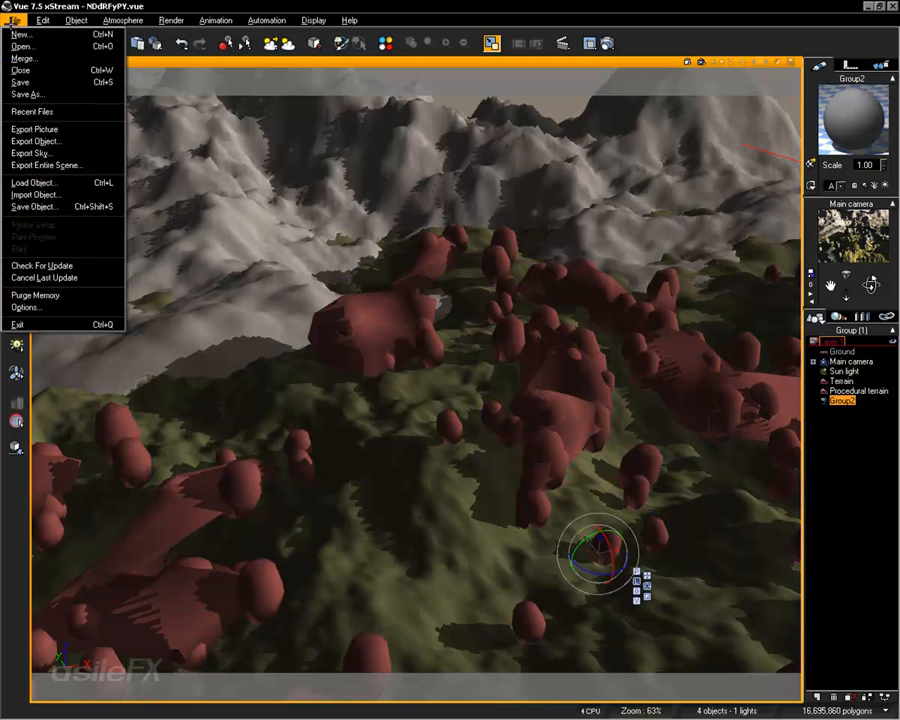
click(48, 93)
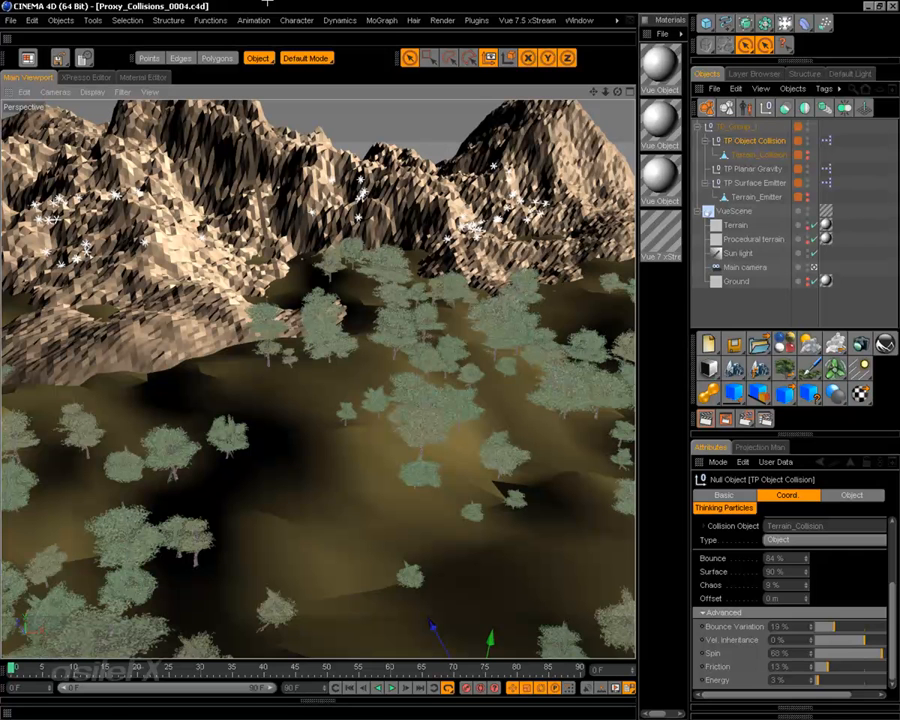
- Switch to CINEMA 4D and load the Eco_Replacement Vue object from the ProxyInteractions folder into the scene
click(506, 20)
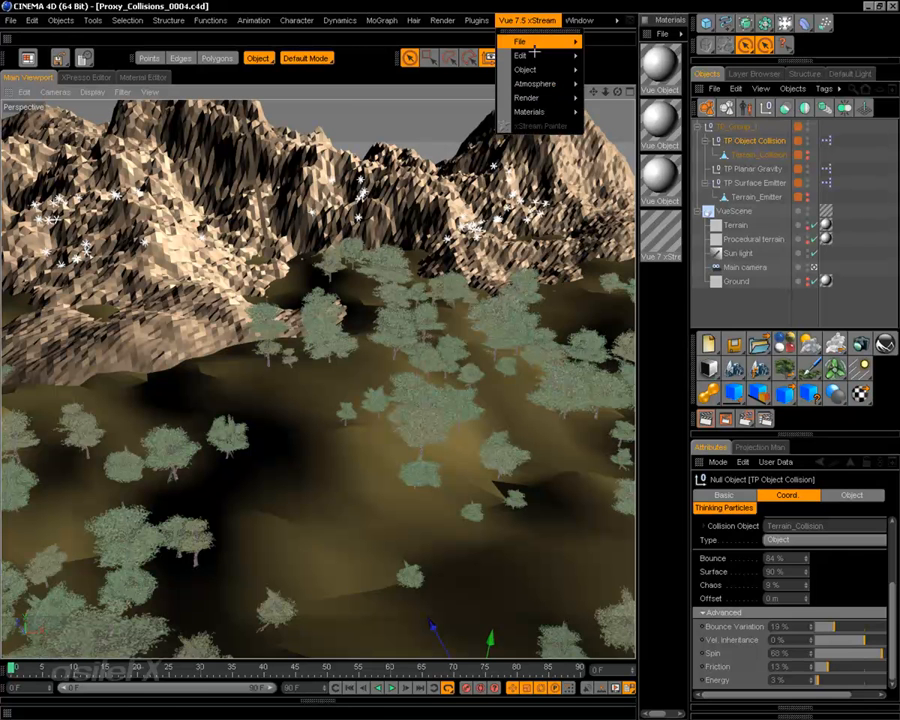
mouse_move(563, 70)
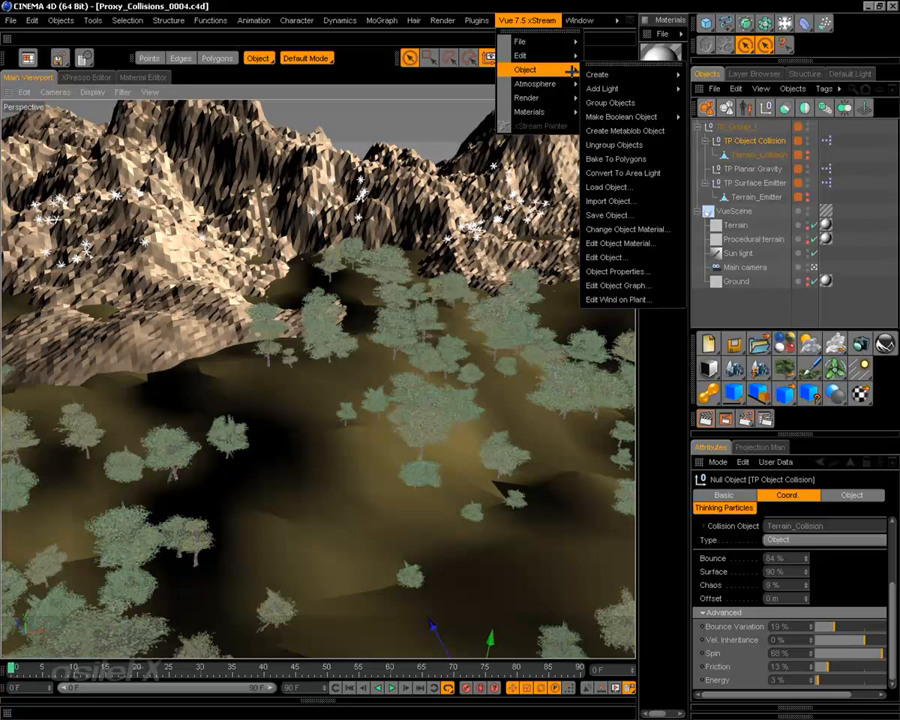
click(612, 187)
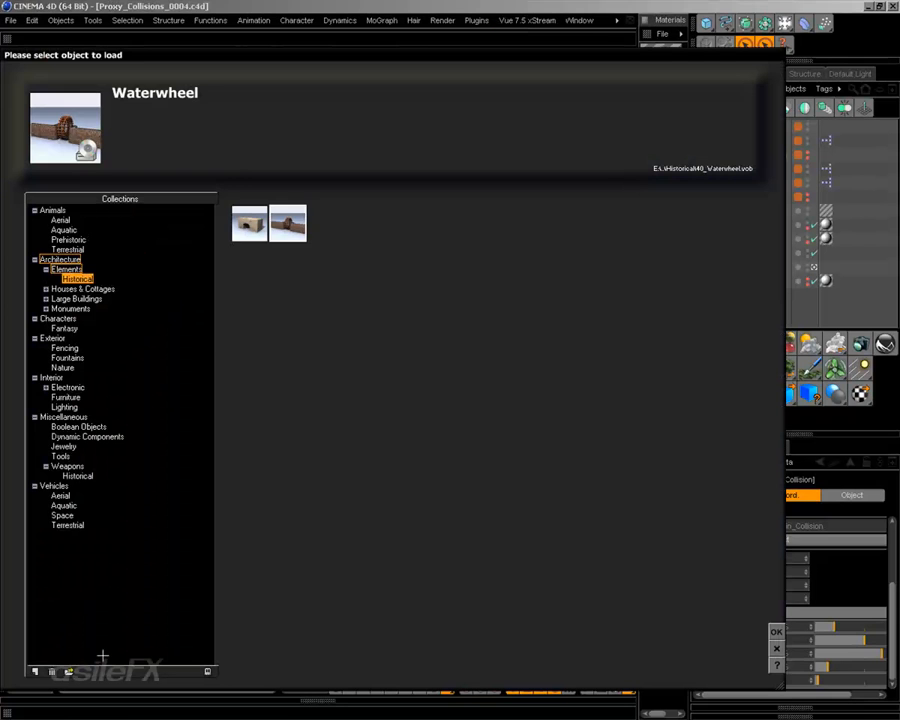
click(68, 670)
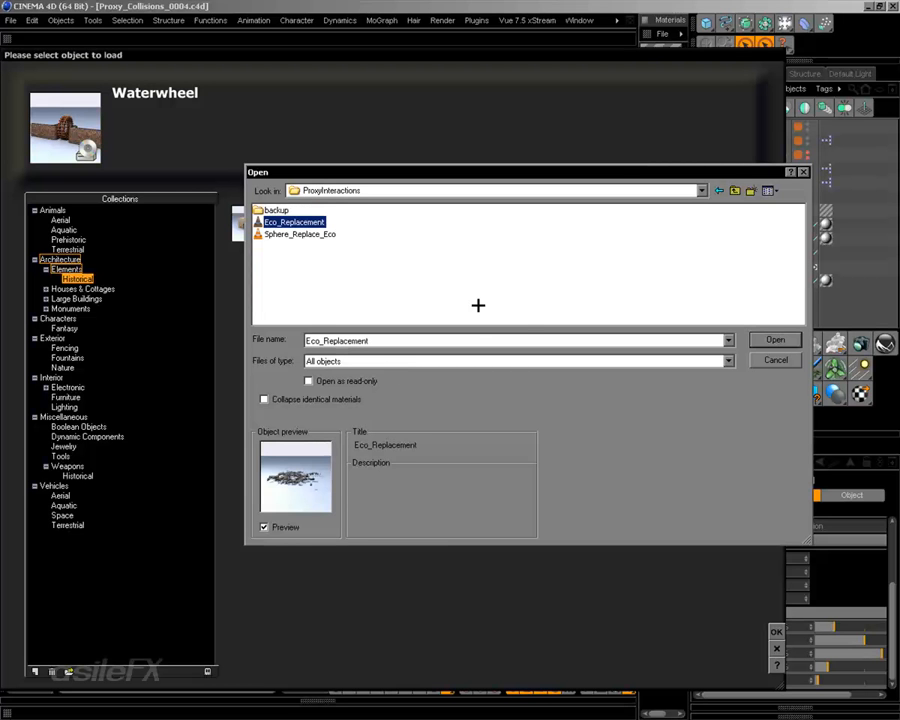
click(774, 340)
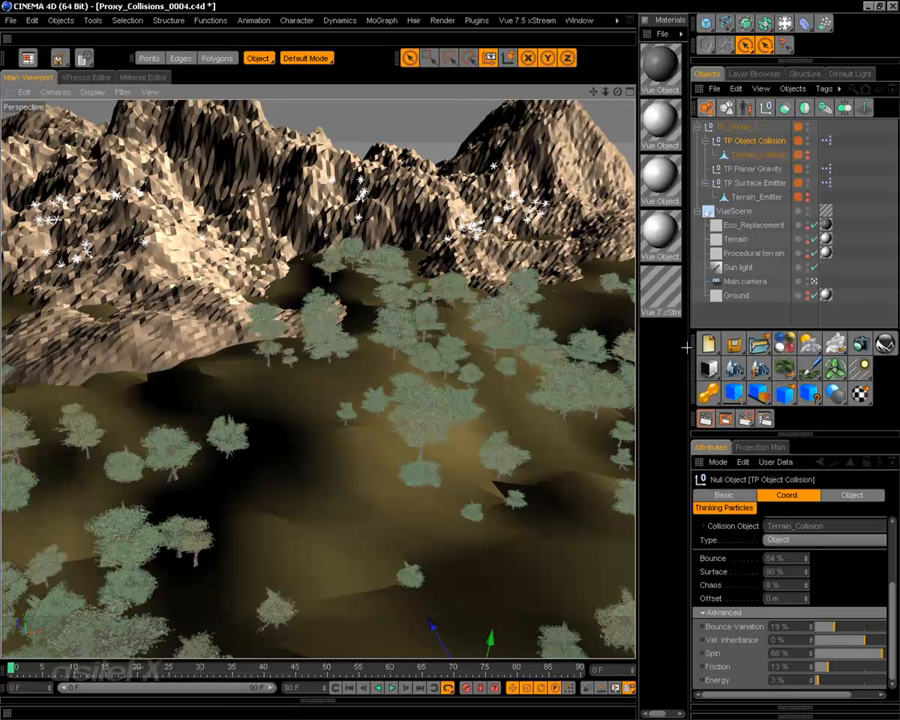
- Raise Eco_Replacement toward the terrain surface in the Right view, to about 43.3 m in Y
click(762, 225)
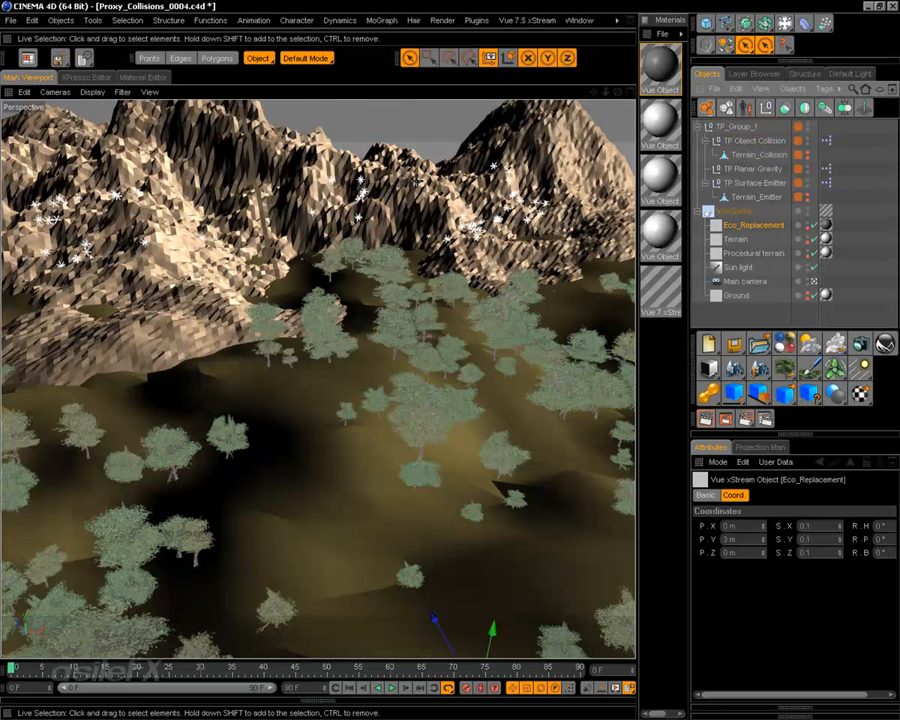
middle_click(416, 181)
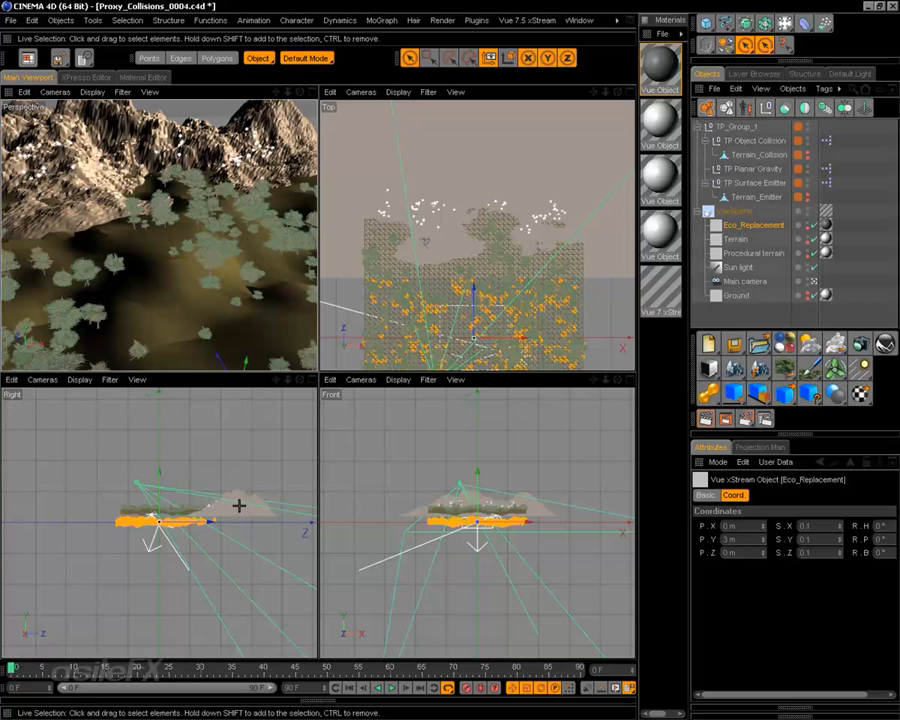
scroll(241, 497, up, 8)
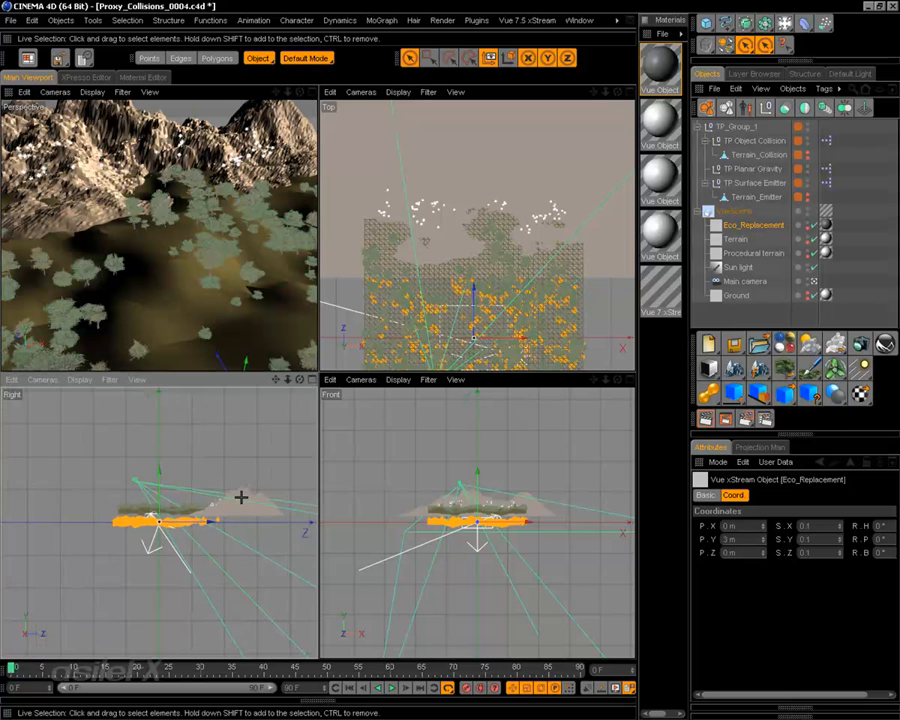
scroll(241, 497, up, 4)
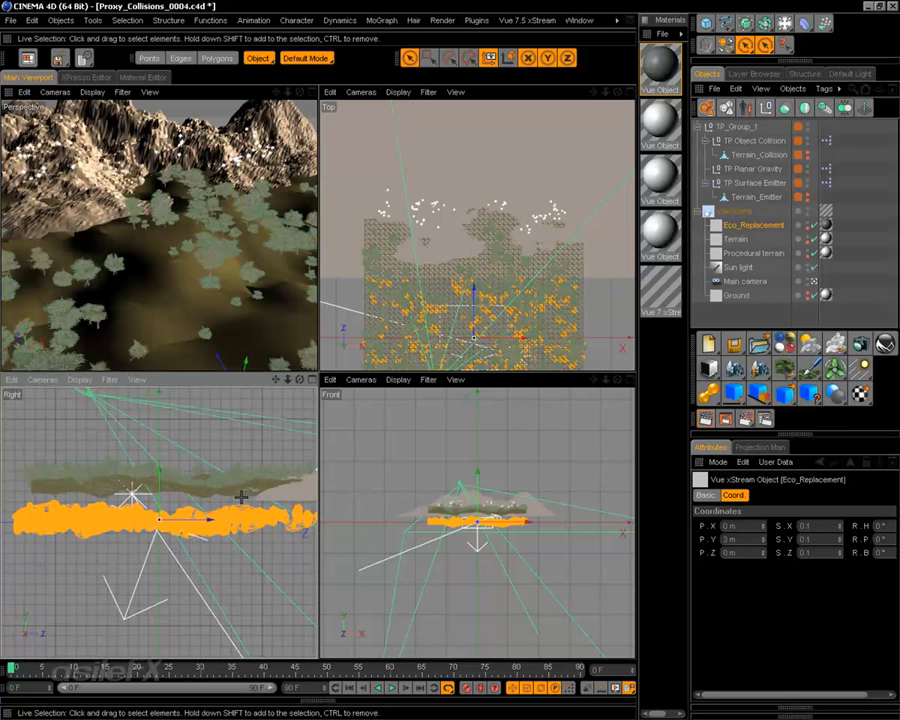
scroll(241, 497, up, 2)
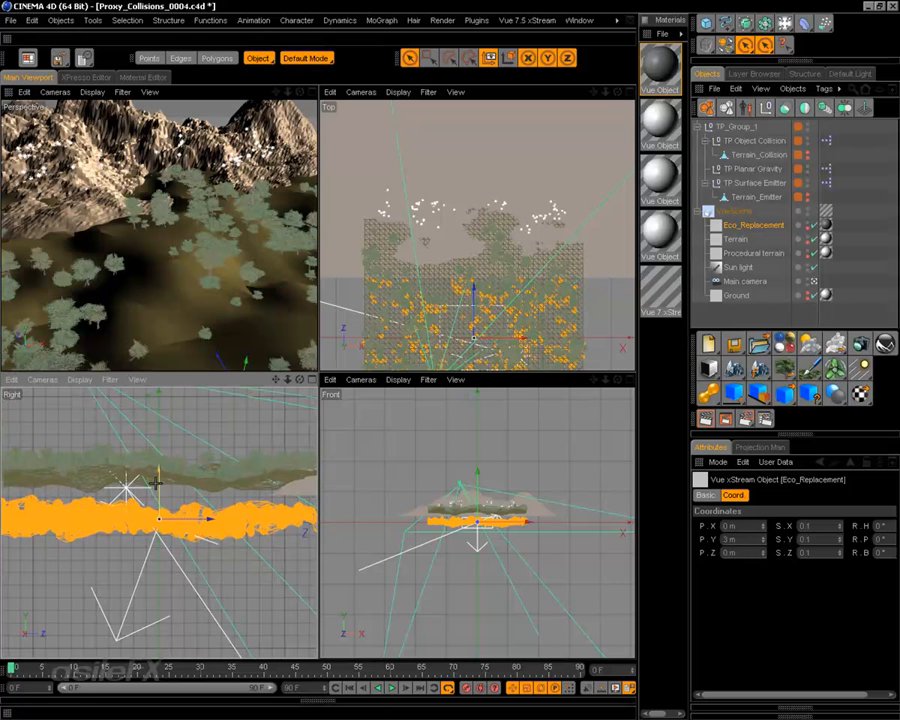
mouse_move(159, 480)
mouse_down()
mouse_move(159, 428)
mouse_move(167, 478)
mouse_up()
middle_click(192, 228)
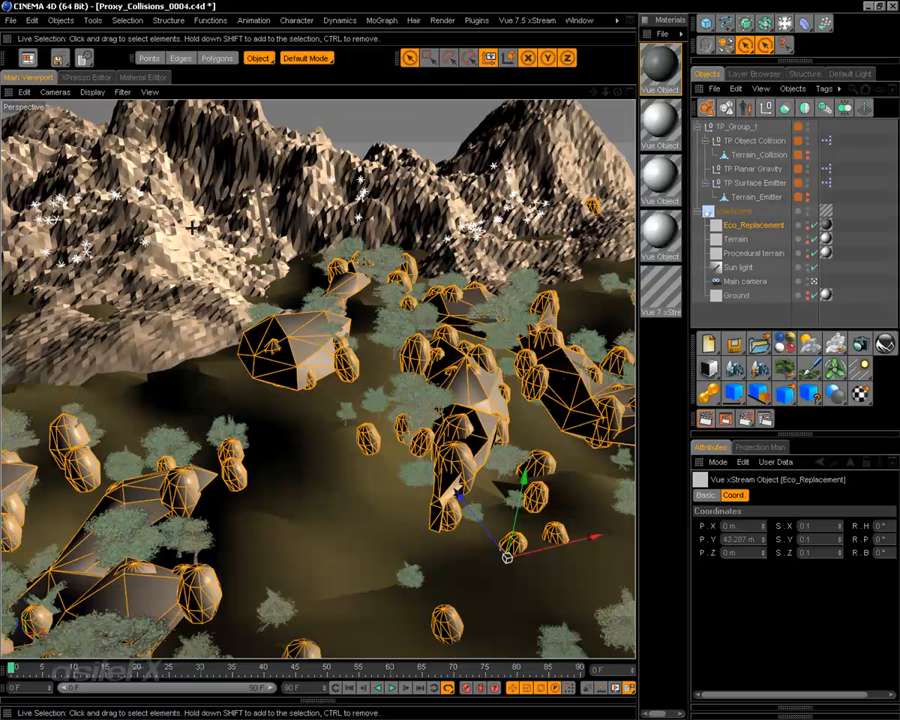
- Fine-tune Eco_Replacement's position over the trees in the Perspective view, to about X -0.03 m, Y 40.9 m and Z 13.4 m
mouse_move(460, 493)
mouse_down()
mouse_move(427, 448)
mouse_move(468, 509)
mouse_up()
drag(482, 426, 482, 426)
drag(425, 450, 425, 450)
mouse_move(480, 421)
mouse_down()
mouse_move(478, 442)
mouse_move(478, 421)
mouse_up()
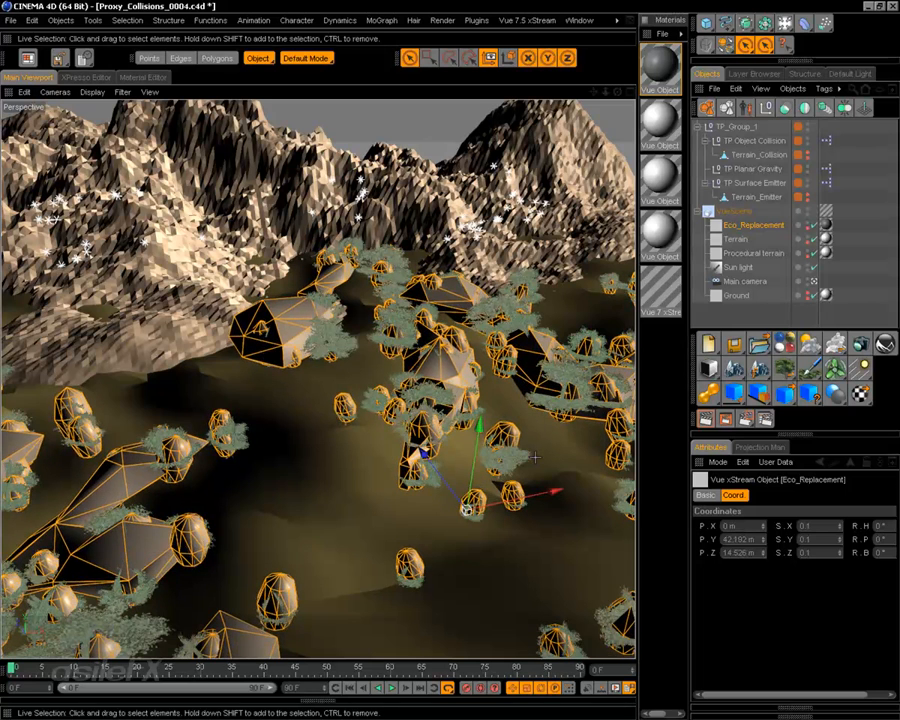
drag(544, 489, 544, 489)
drag(425, 452, 427, 456)
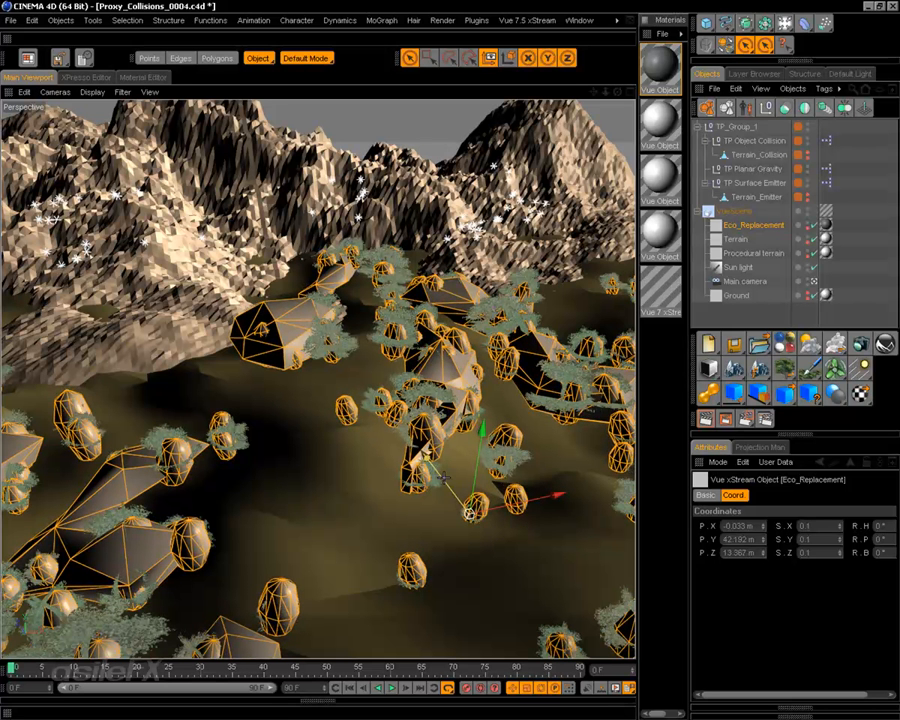
mouse_move(482, 429)
mouse_down()
mouse_move(479, 446)
mouse_move(483, 431)
mouse_up()
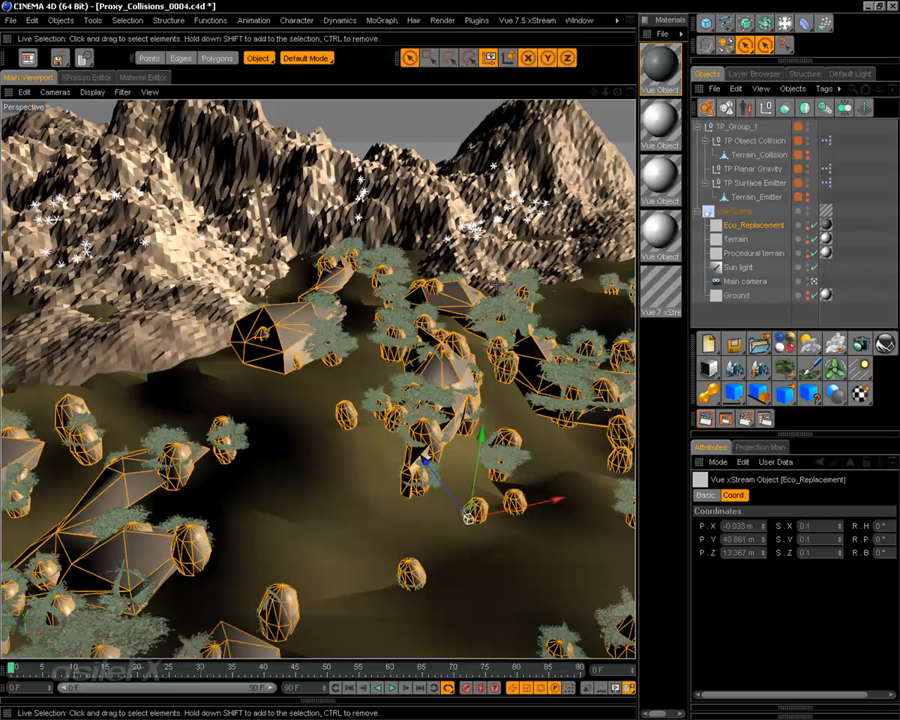
- Duplicate the Eco_Replacement Vue object by copying and pasting it within the scene
right_click(500, 280)
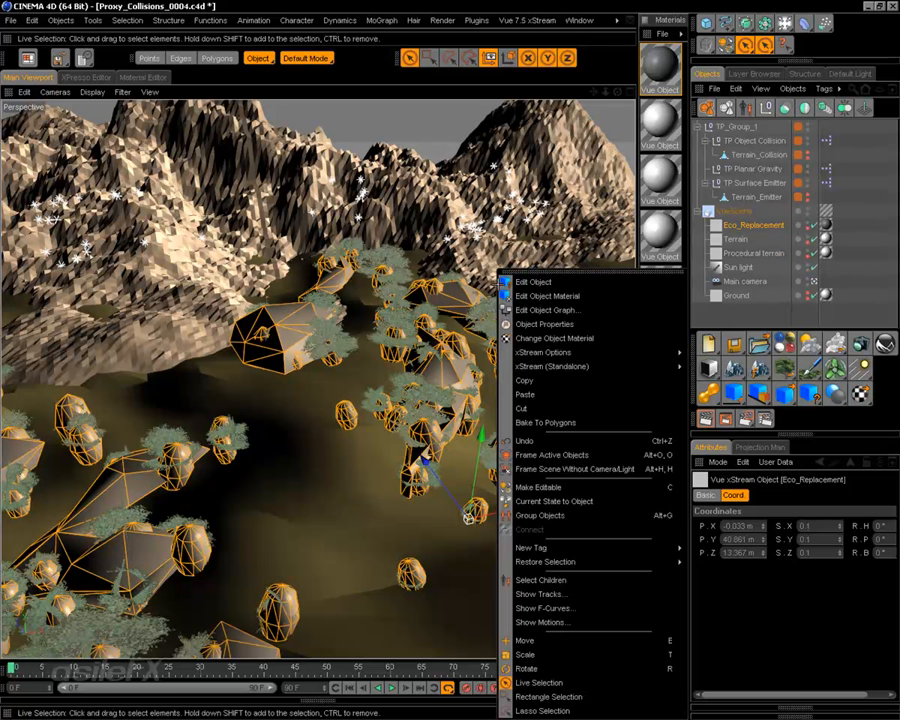
click(543, 380)
click(350, 245)
right_click(512, 268)
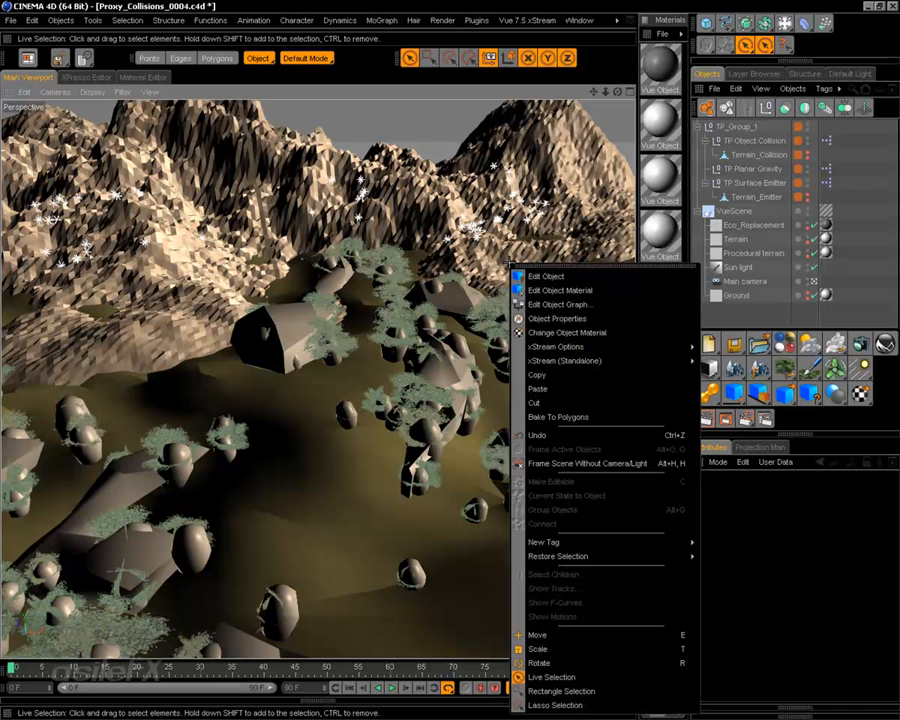
click(540, 388)
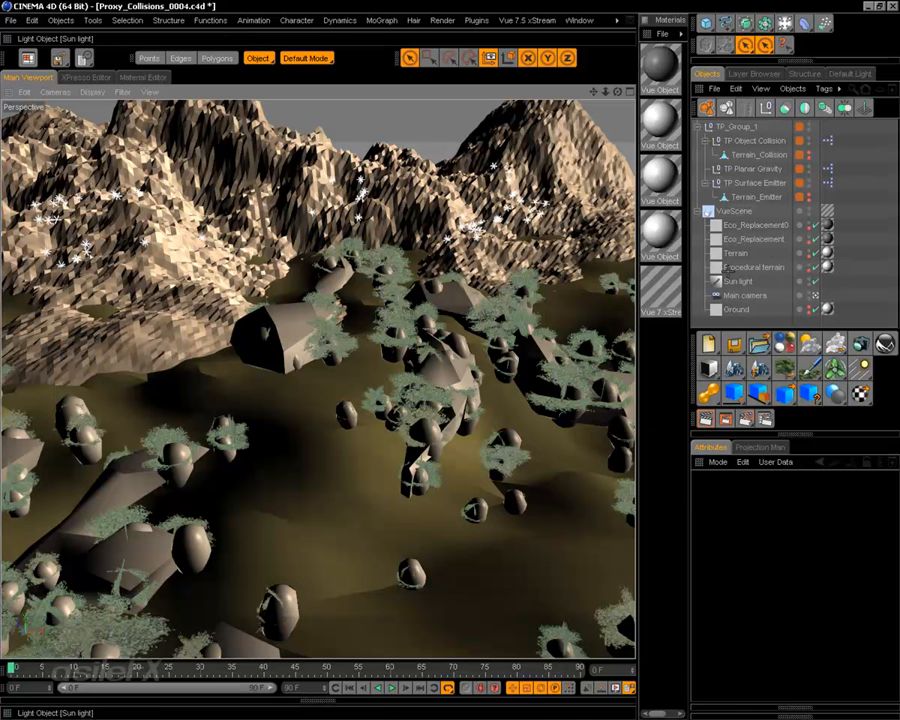
- Make the Eco_Replacement copy editable and move it out of VueScene to the top of the object hierarchy
click(755, 225)
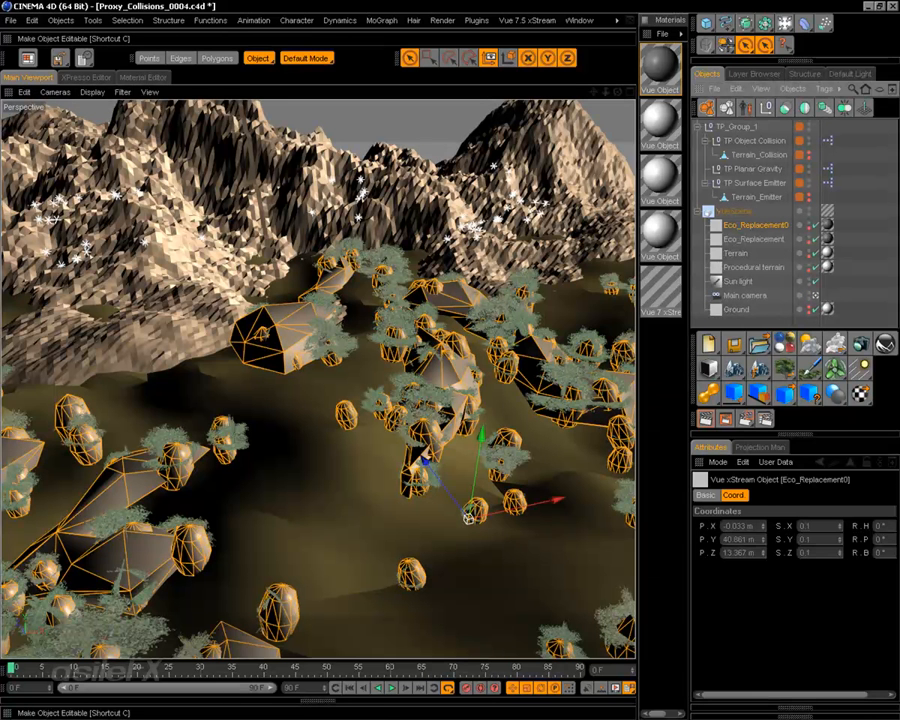
click(708, 45)
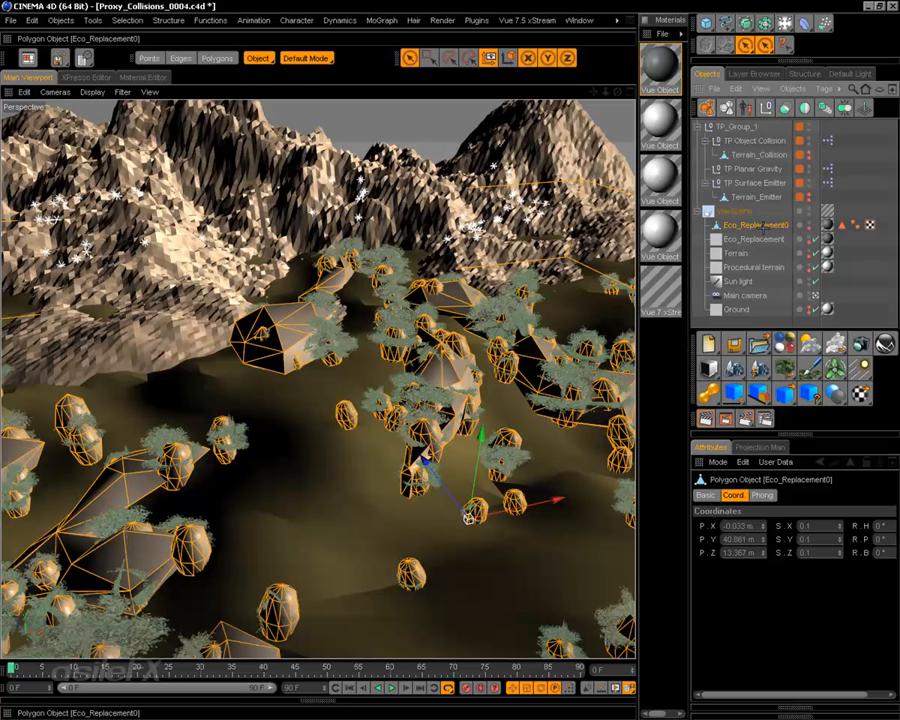
drag(762, 229, 775, 140)
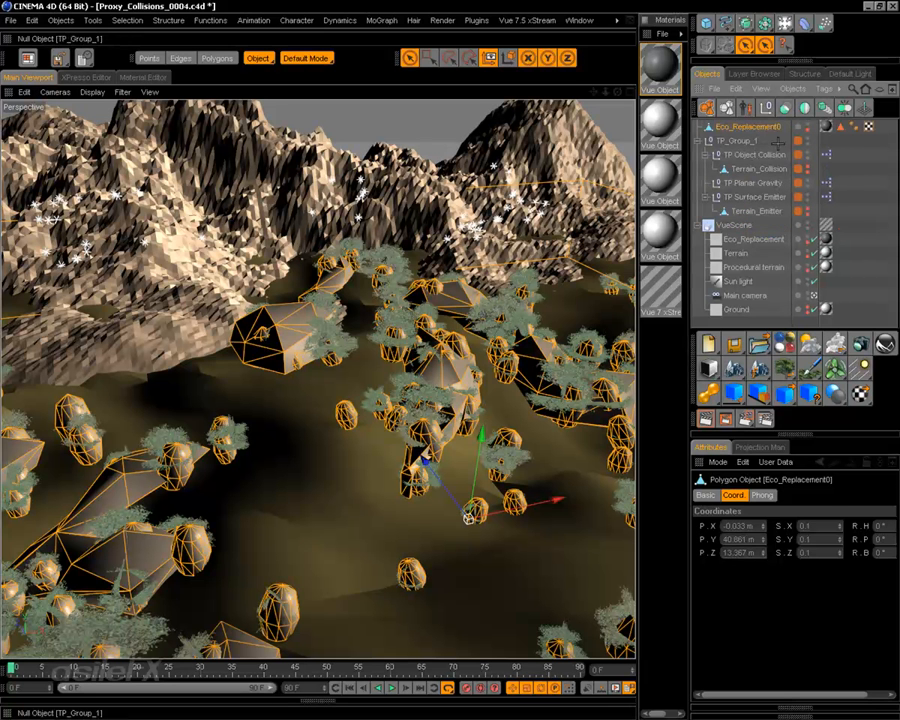
- Delete the material, selection, Phong and UVW tags from the editable Eco_Replacement copy
click(825, 127)
key(Delete)
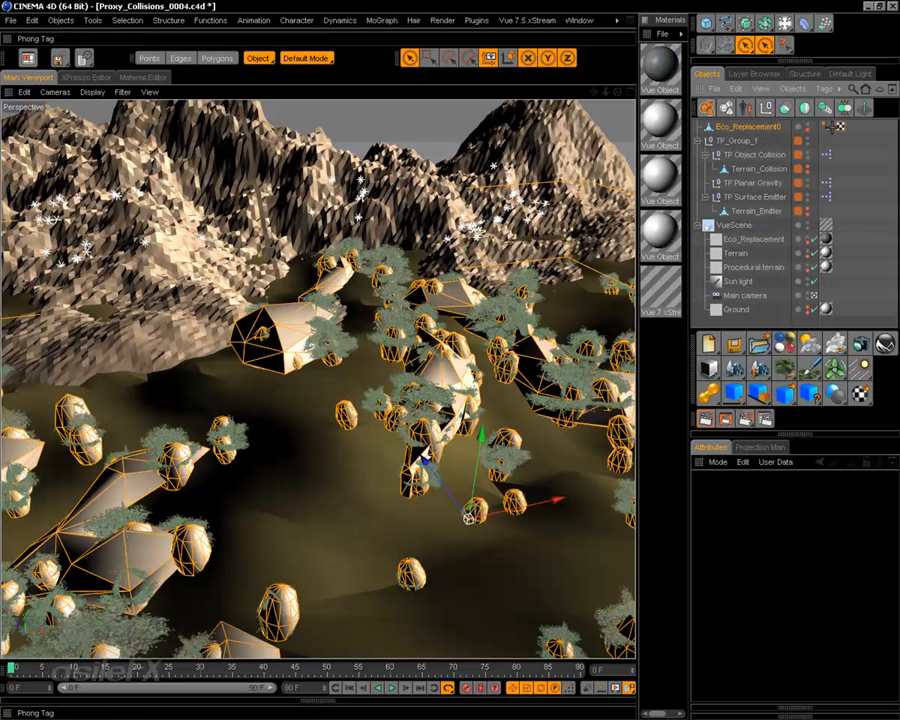
click(830, 127)
key(Delete)
- Add a Connect Object to the scene for the editable Eco_Replacement copy
click(762, 127)
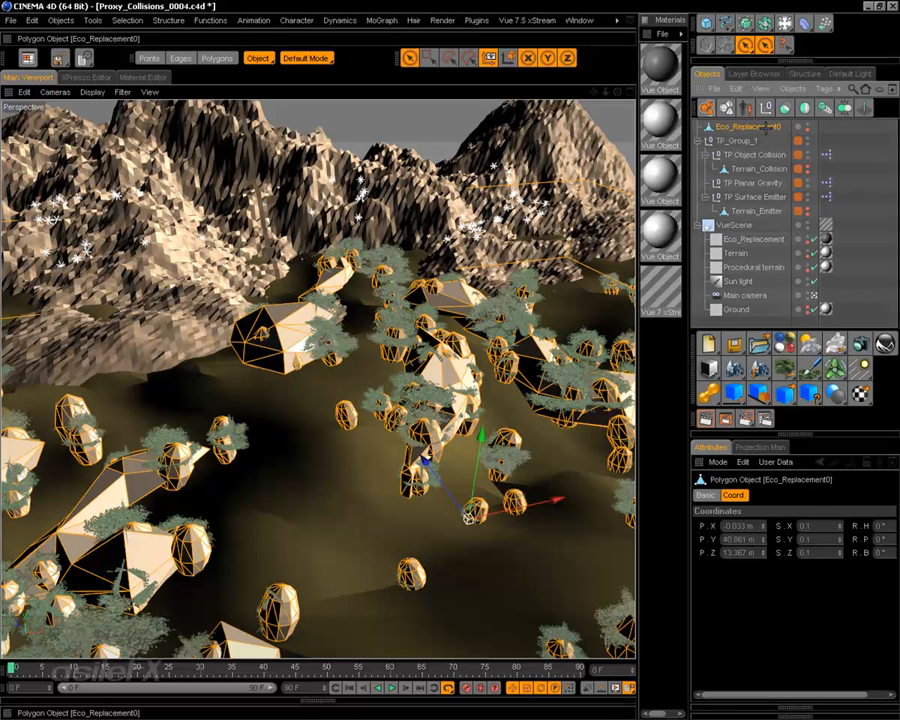
click(828, 106)
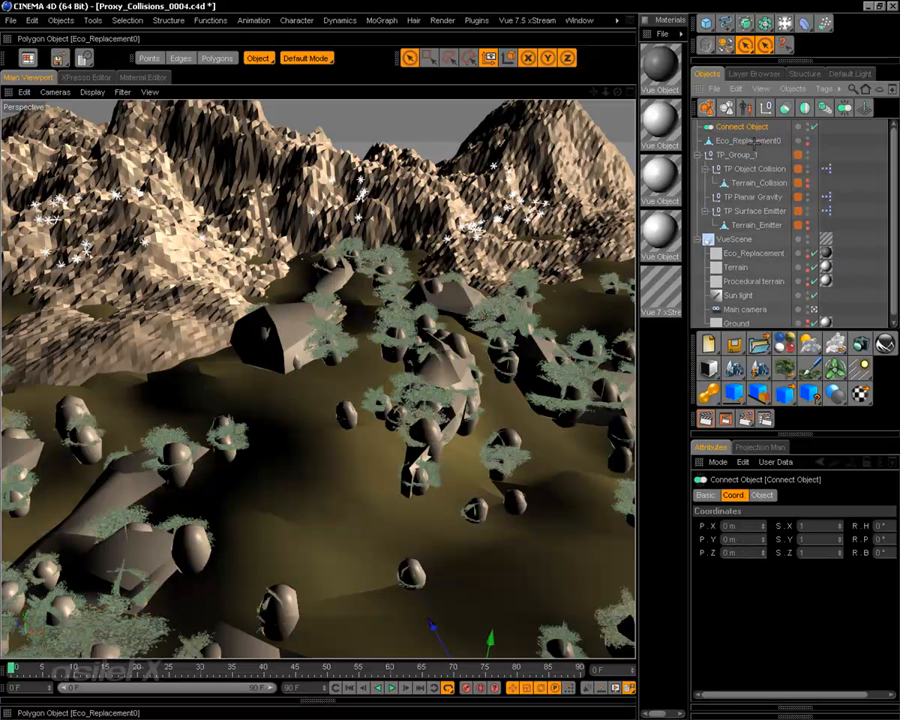
- Optimize the copy's polygons, unused points and points with a 0.01 m tolerance, and make the mesh a child of the Connect Object
click(748, 141)
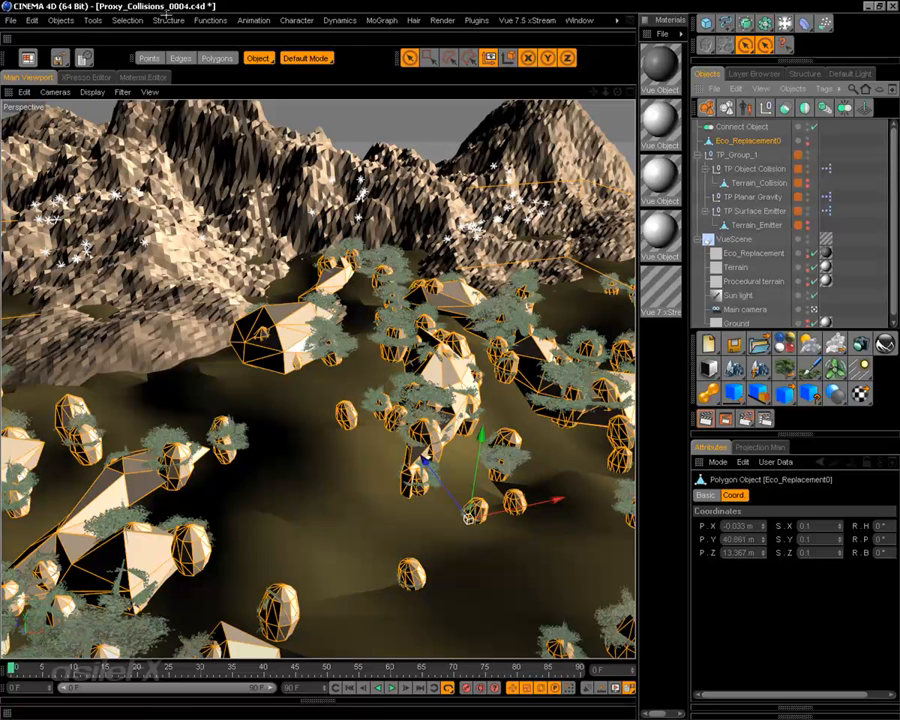
click(128, 20)
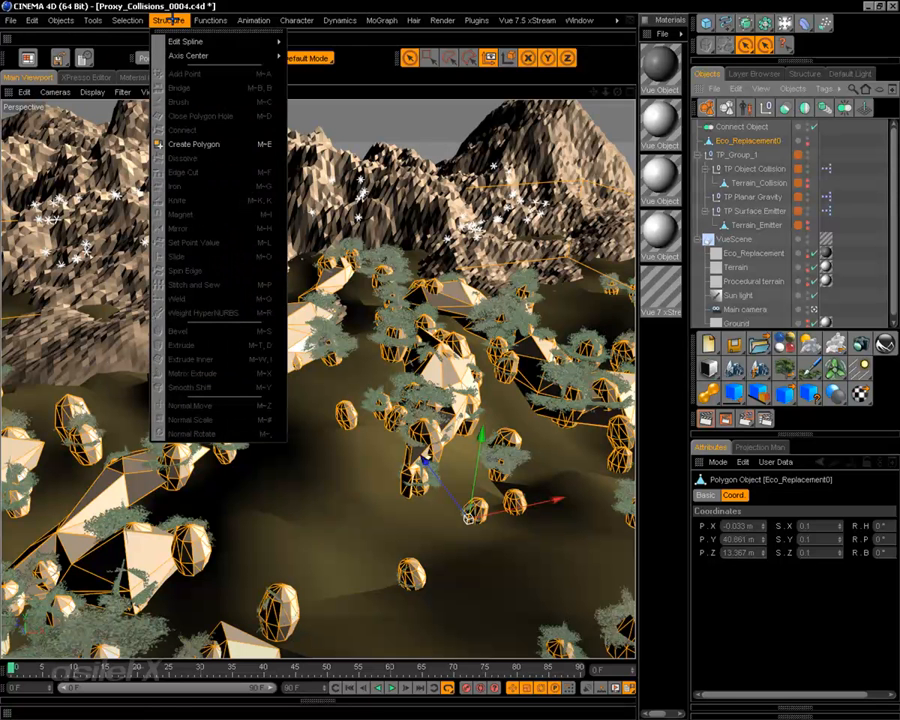
click(179, 6)
click(223, 58)
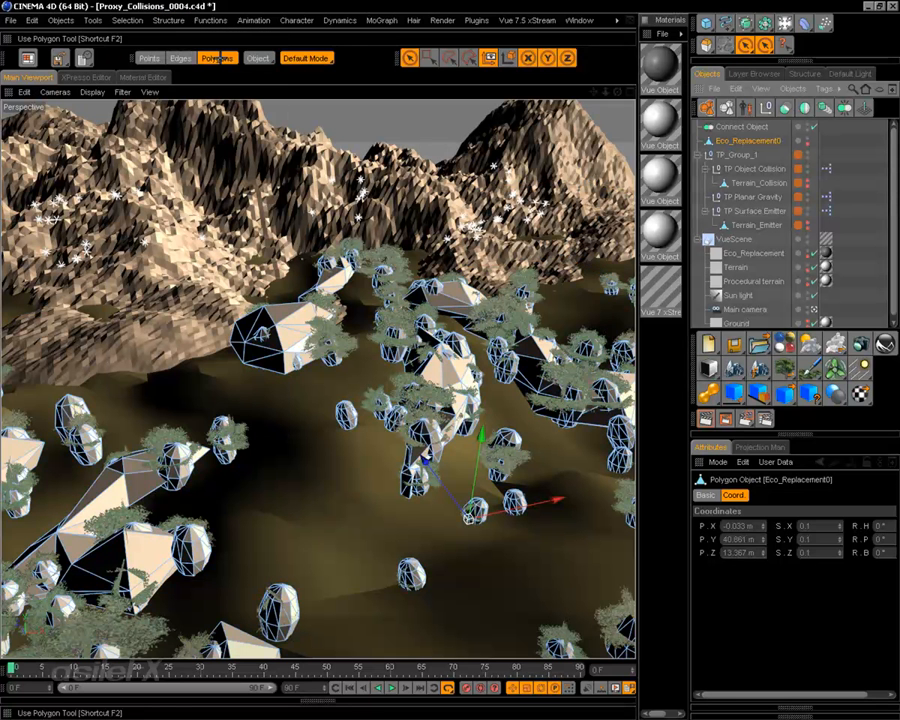
click(288, 318)
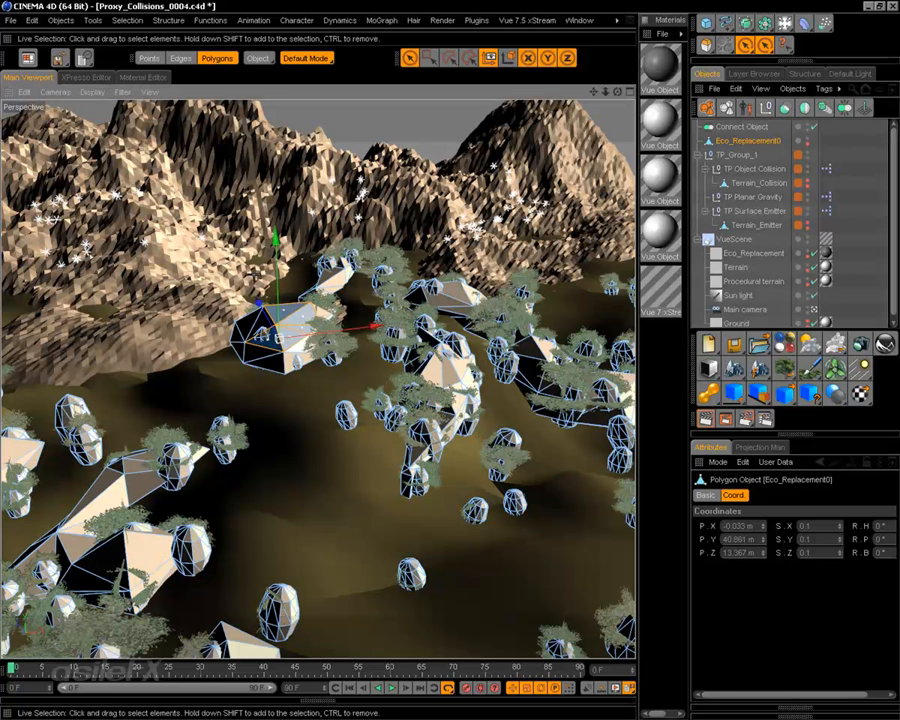
click(475, 510)
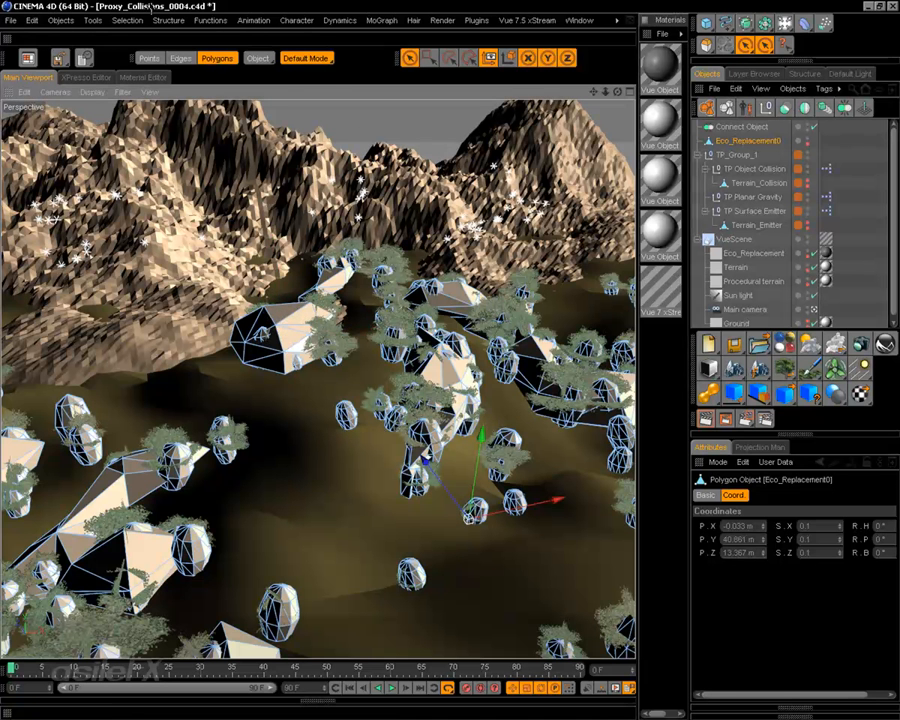
click(211, 21)
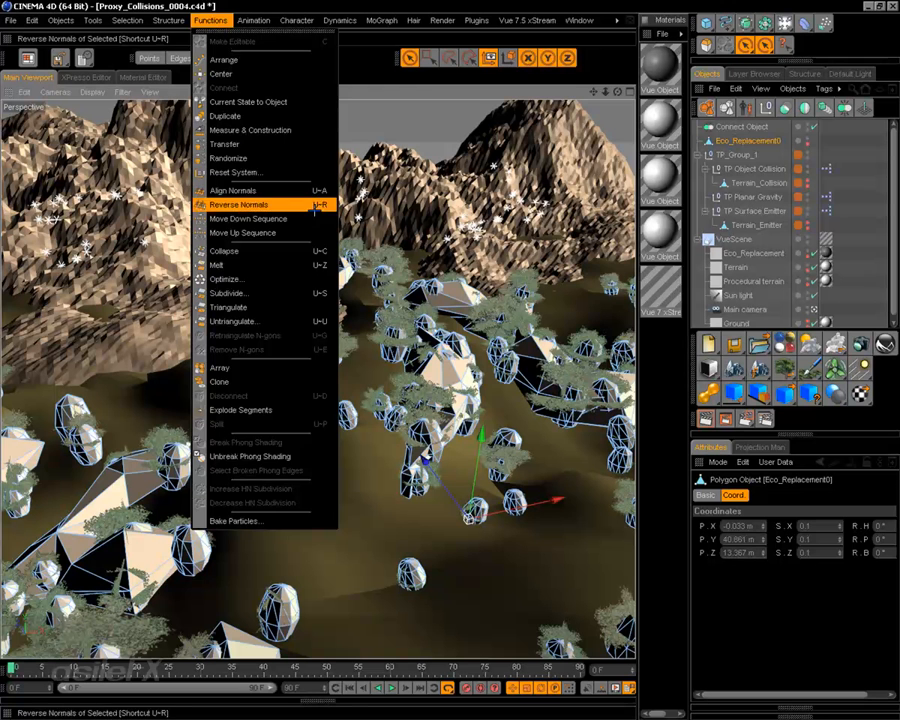
click(300, 204)
click(180, 21)
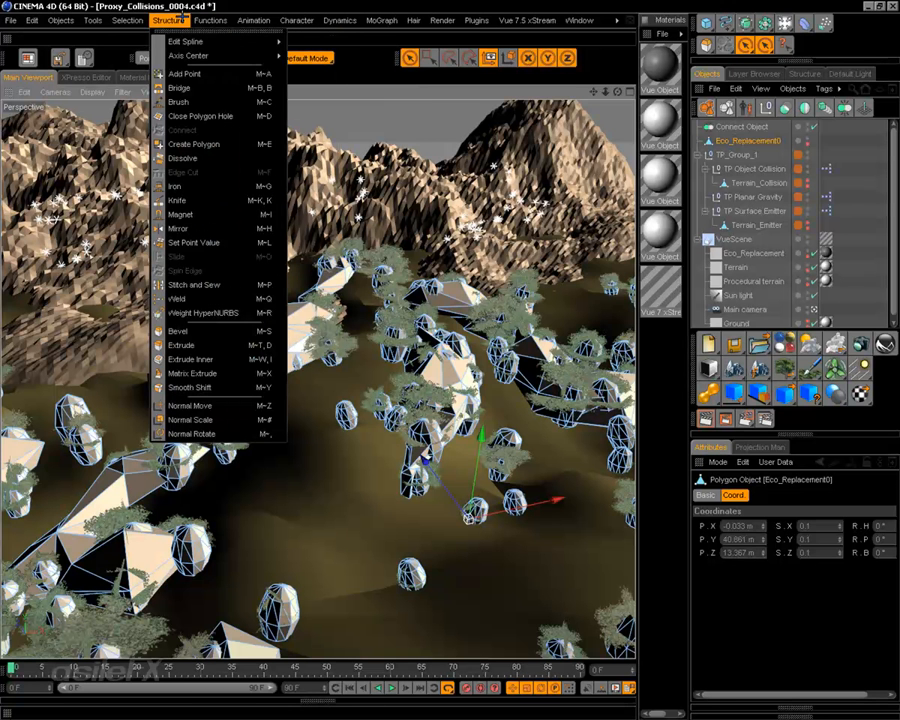
click(250, 277)
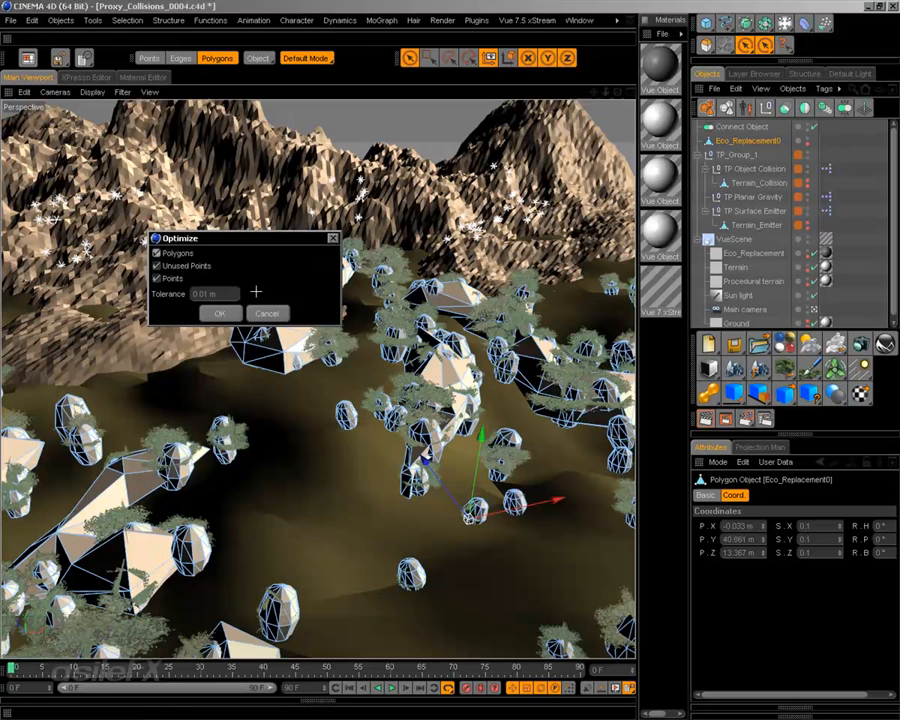
click(219, 313)
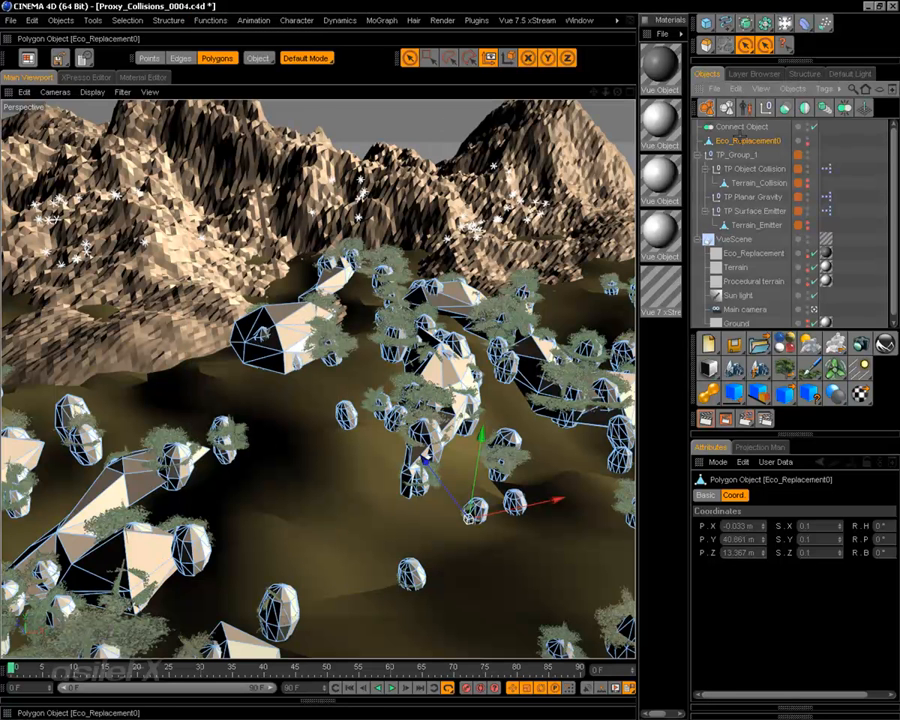
drag(740, 140, 744, 127)
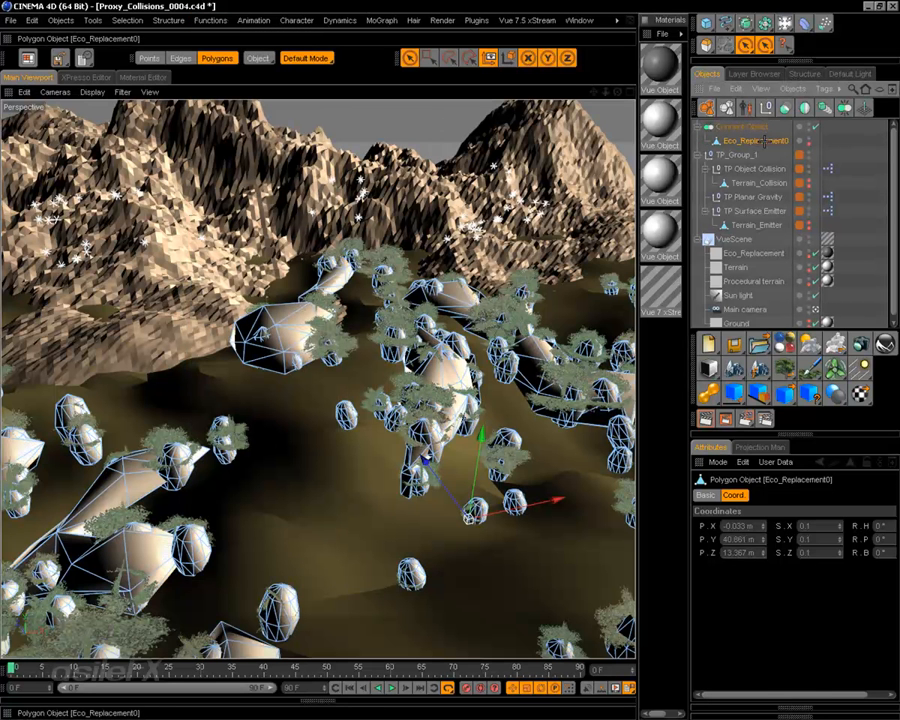
- Rename both the Eco_Replacement0 mesh and its parent Connect Object to Eco_Collision
double_click(766, 141)
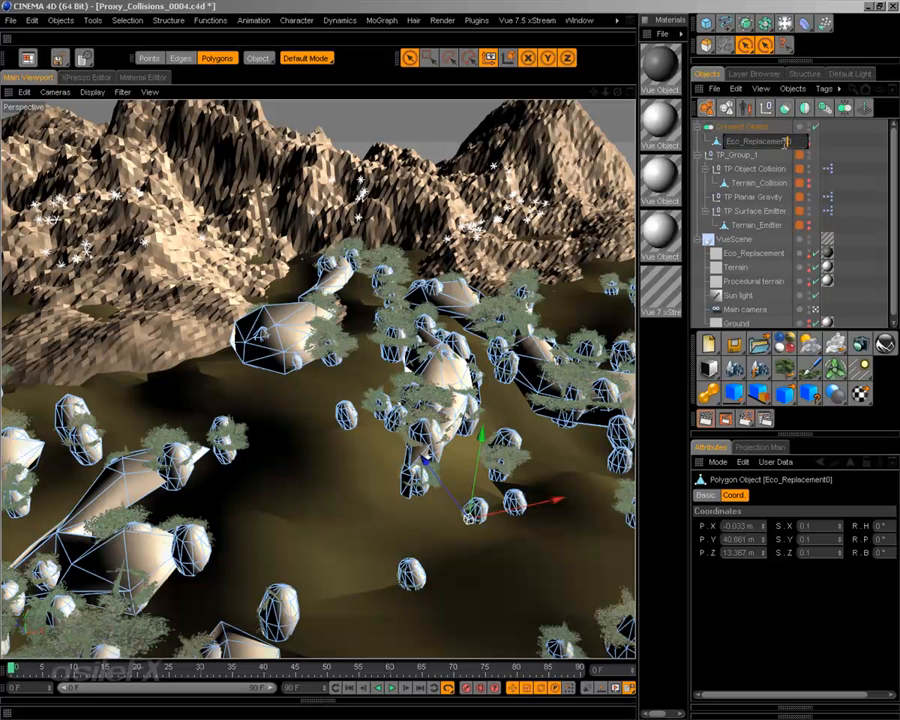
drag(757, 141, 790, 141)
text(Collision)
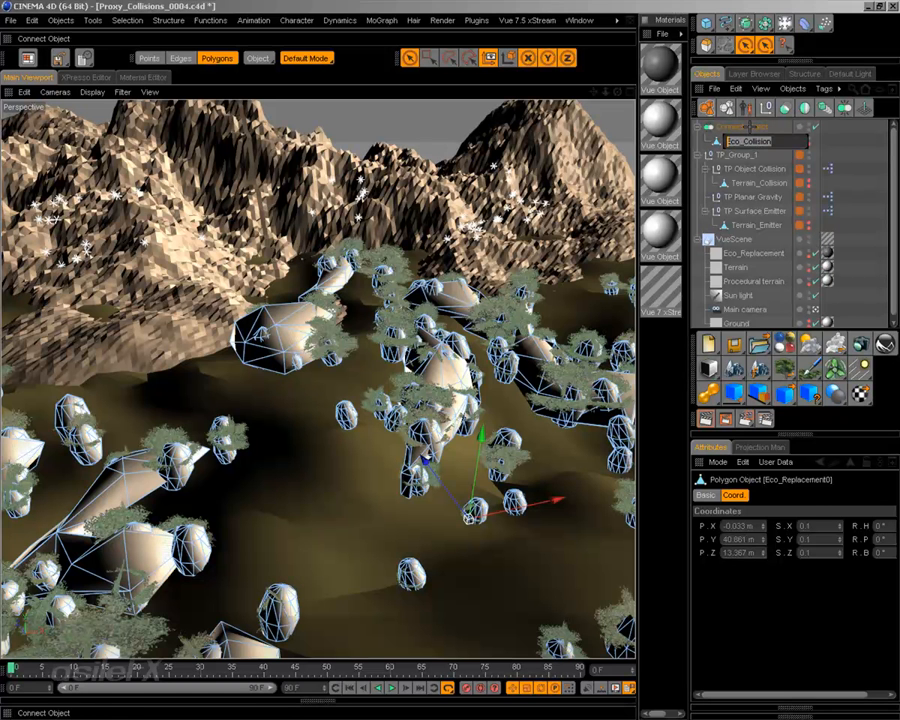
key(Return)
double_click(746, 127)
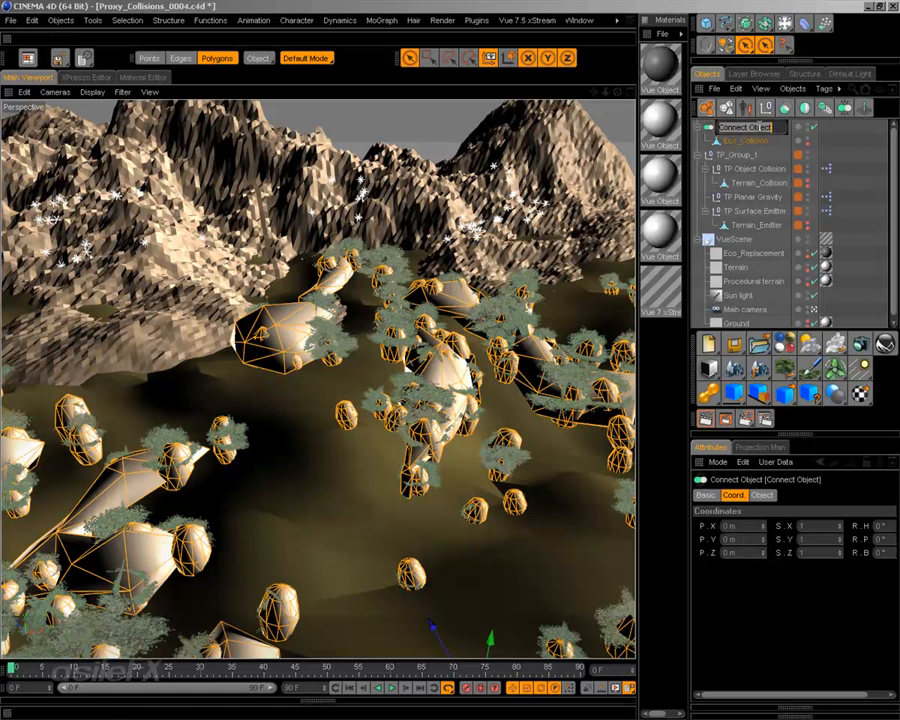
text(Eco_Collision)
key(Return)
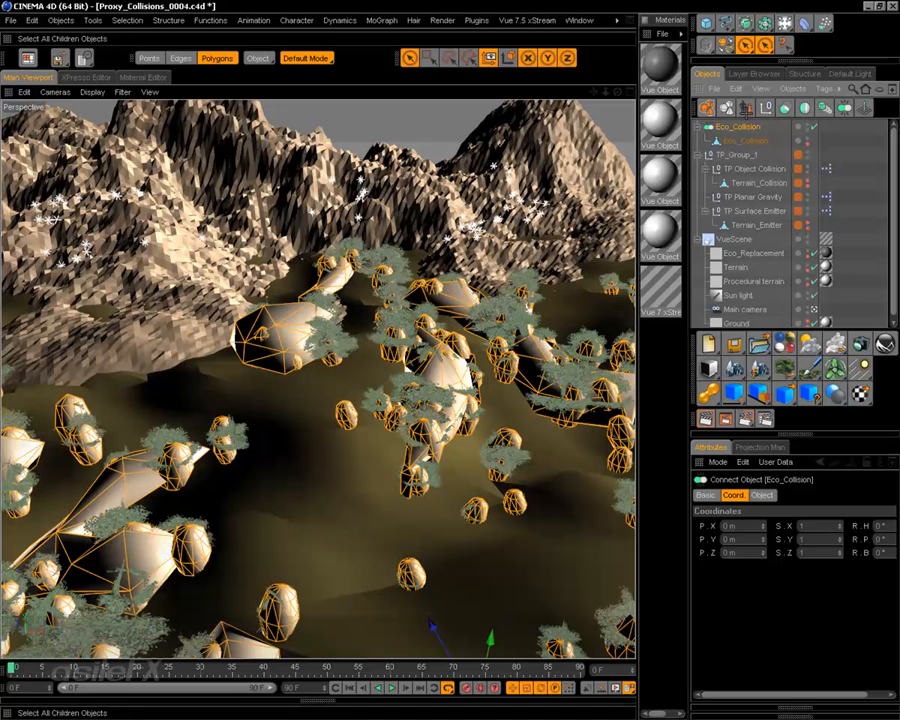
- Make the Eco_Collision Connect Object editable as a single mesh and delete its Phong tag
key(c)
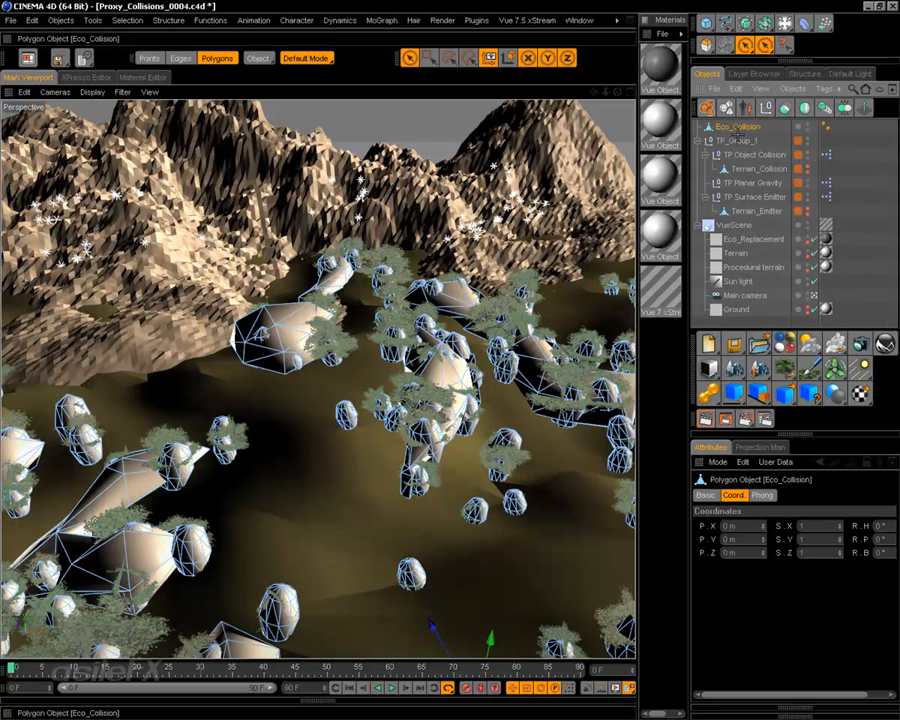
click(826, 127)
key(Delete)
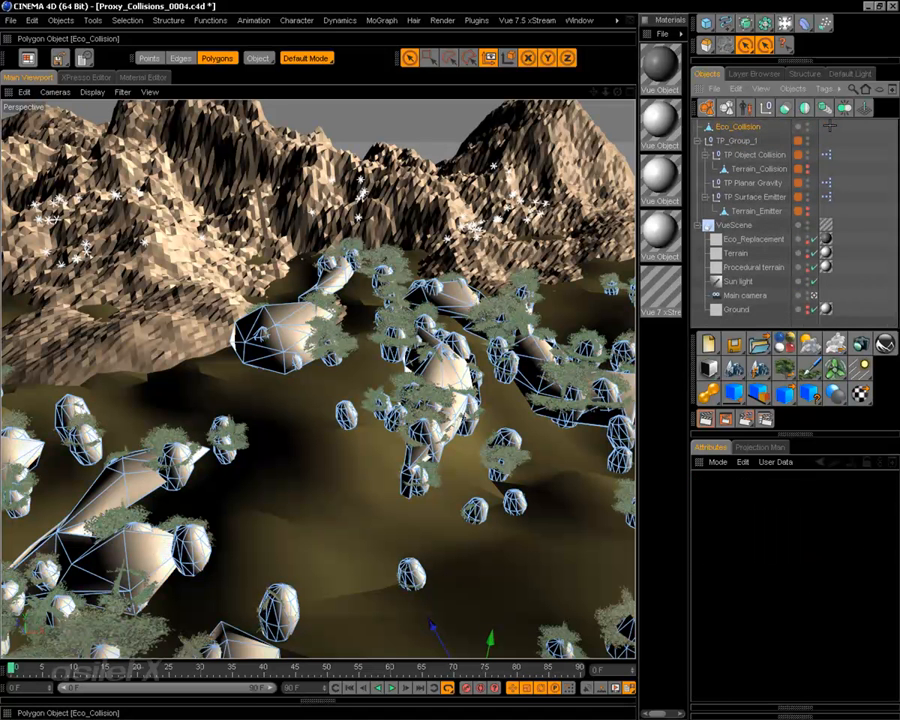
click(753, 127)
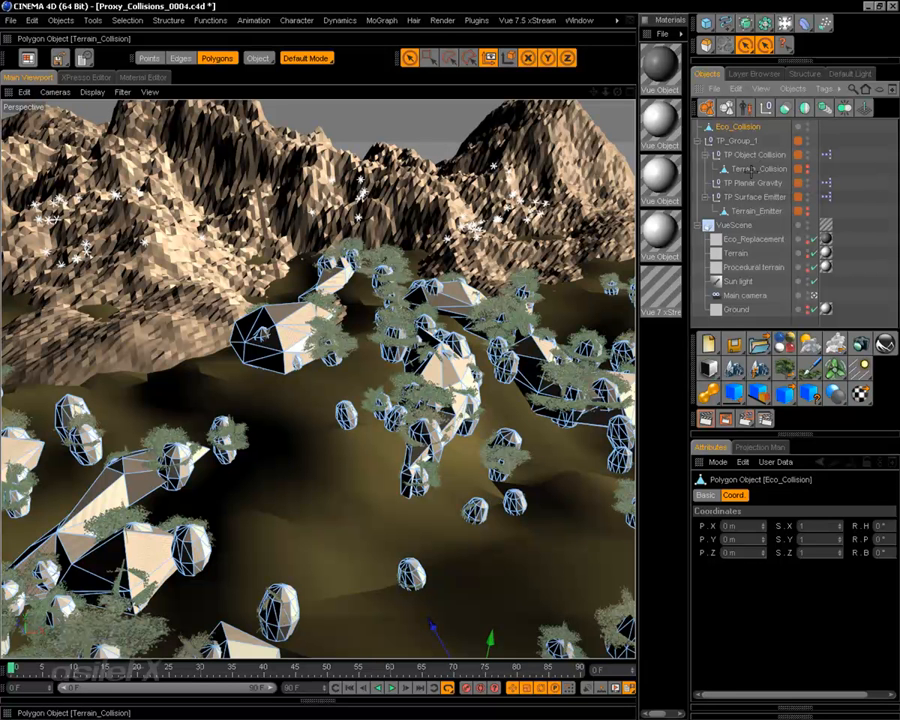
- Duplicate the TP Object Collision null and delete the Terrain_Collision mesh from the copy
click(750, 169)
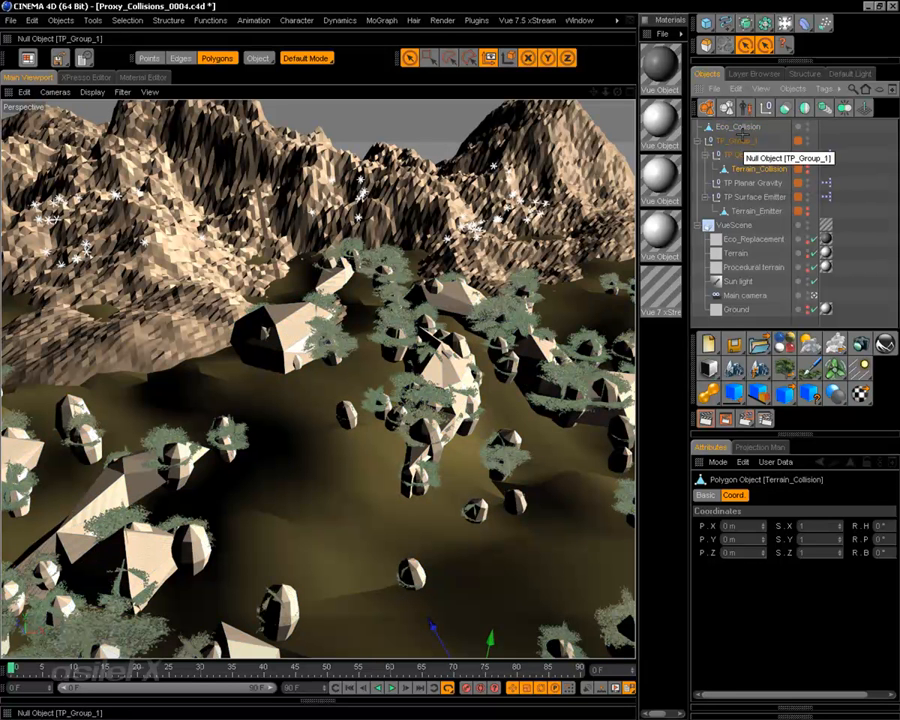
click(742, 127)
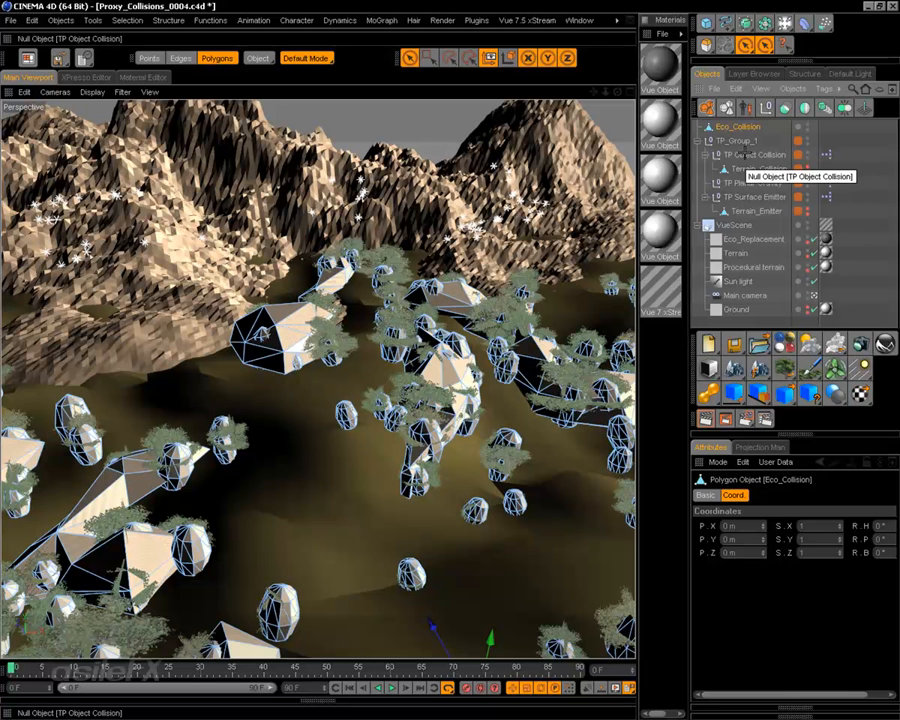
click(758, 155)
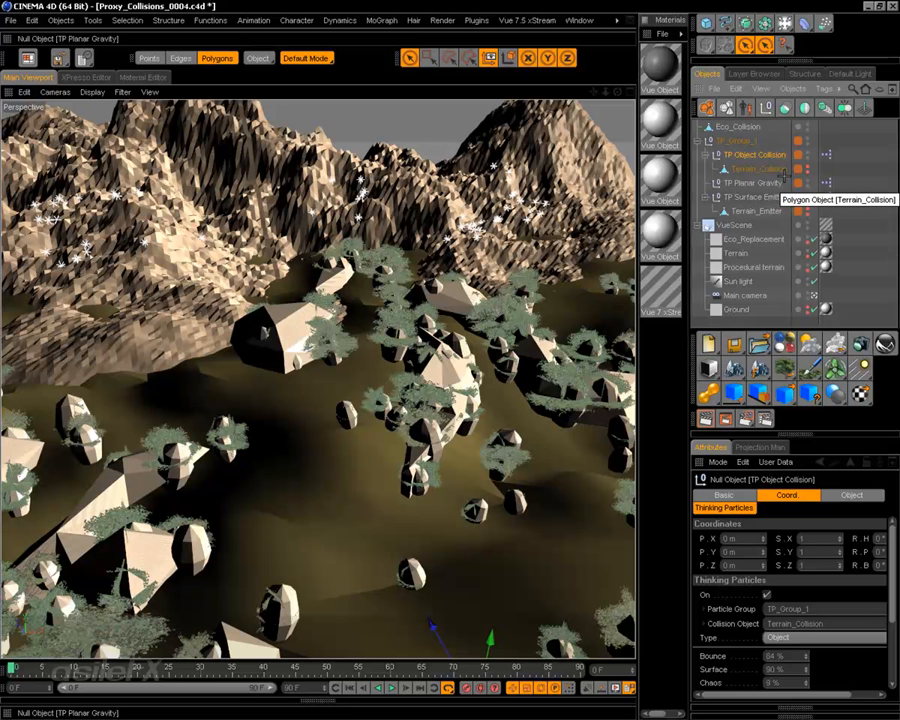
key(ctrl+c)
key(ctrl+v)
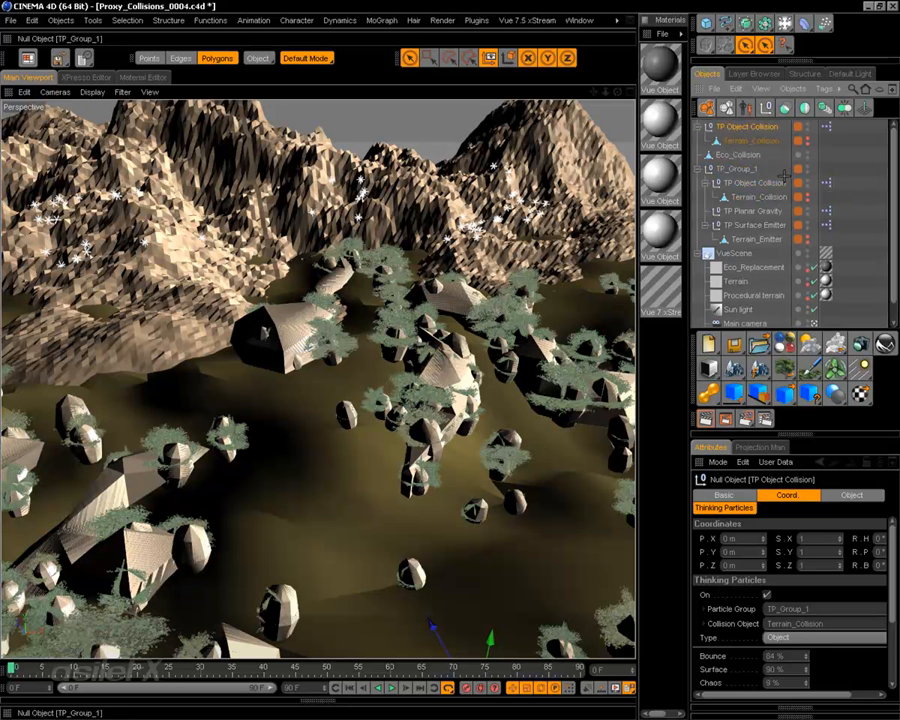
click(762, 141)
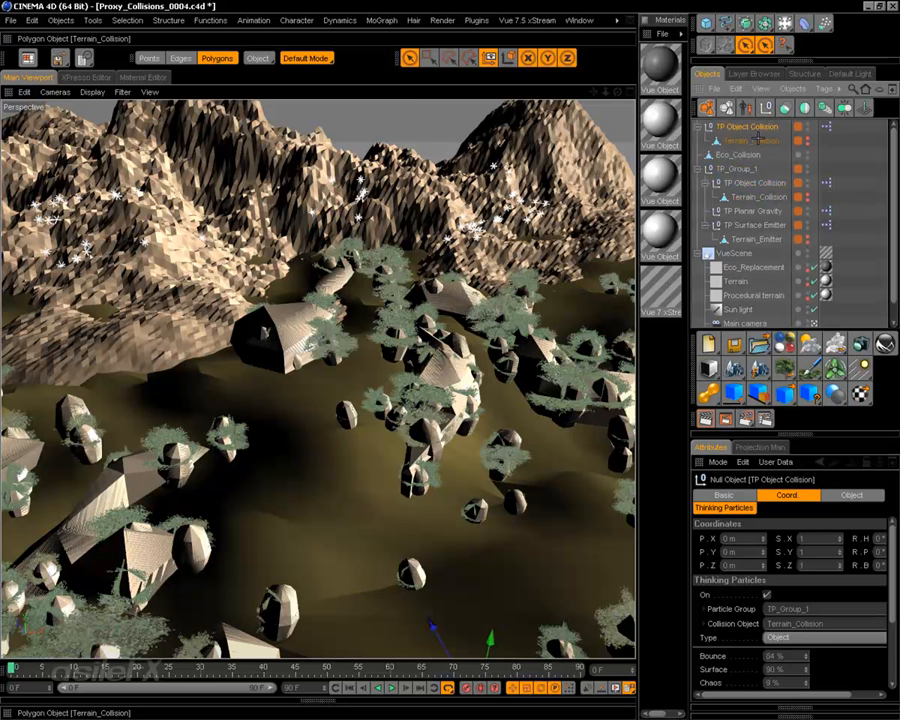
key(Delete)
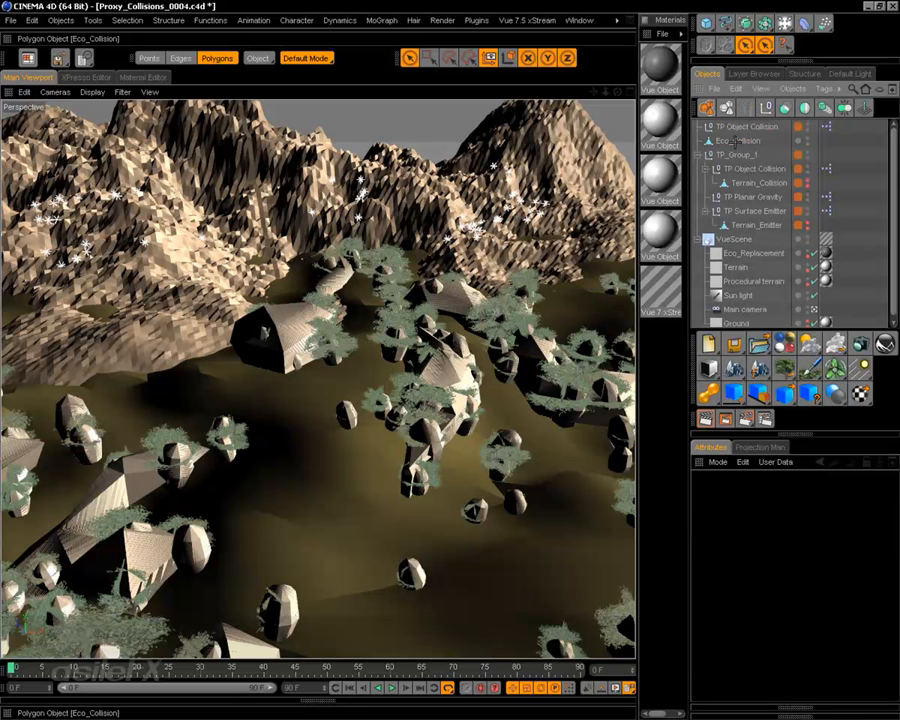
- Nest Eco_Collision under the copied TP Object Collision, assign it as the Collision Object, and move the null into TP_Group_1
drag(738, 141, 756, 128)
click(750, 126)
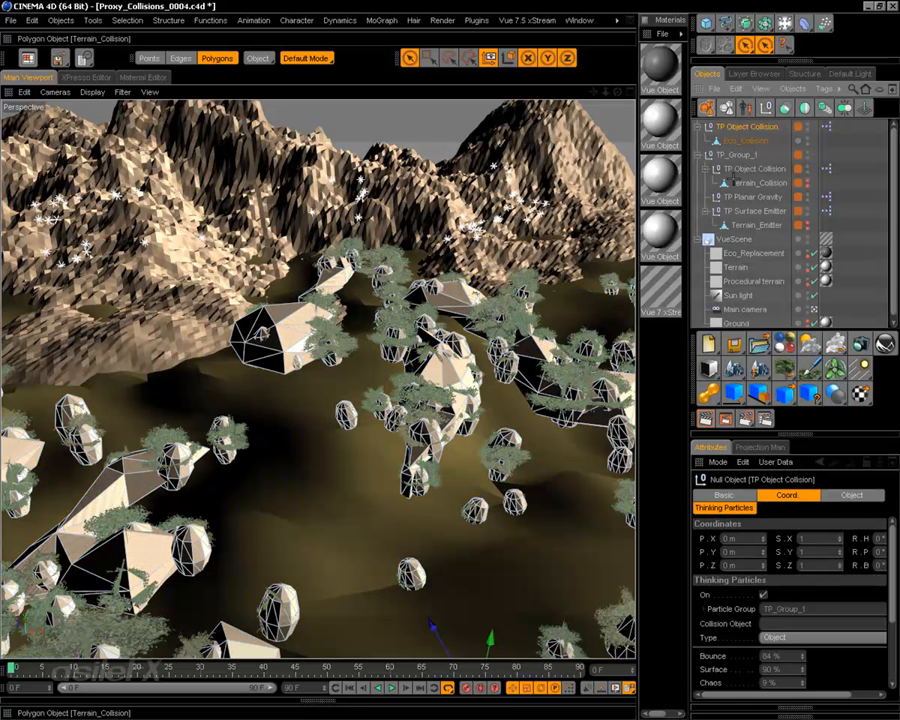
drag(742, 141, 788, 625)
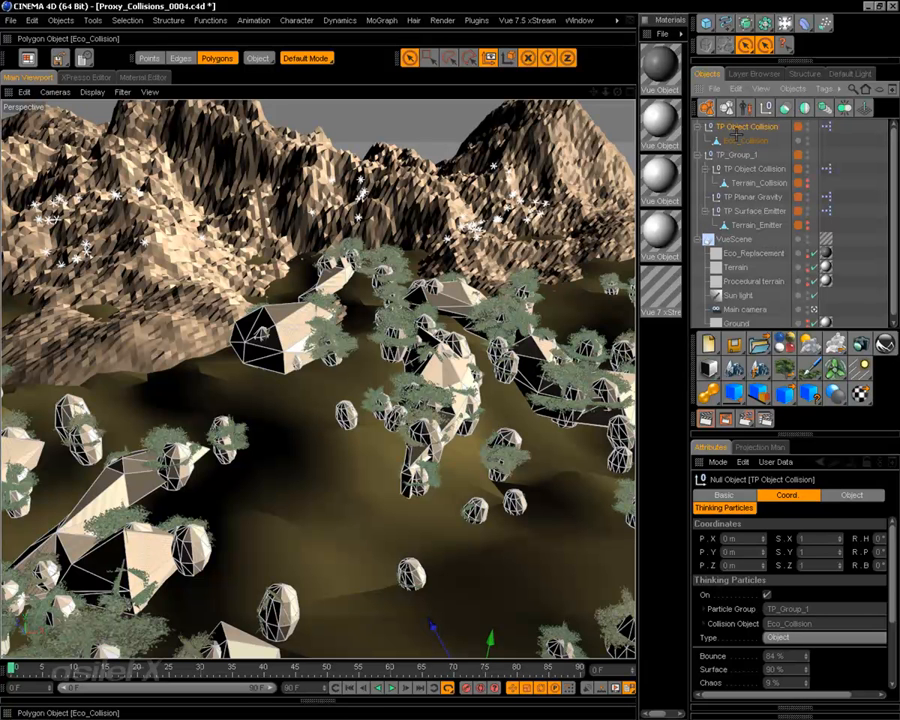
drag(752, 158, 752, 158)
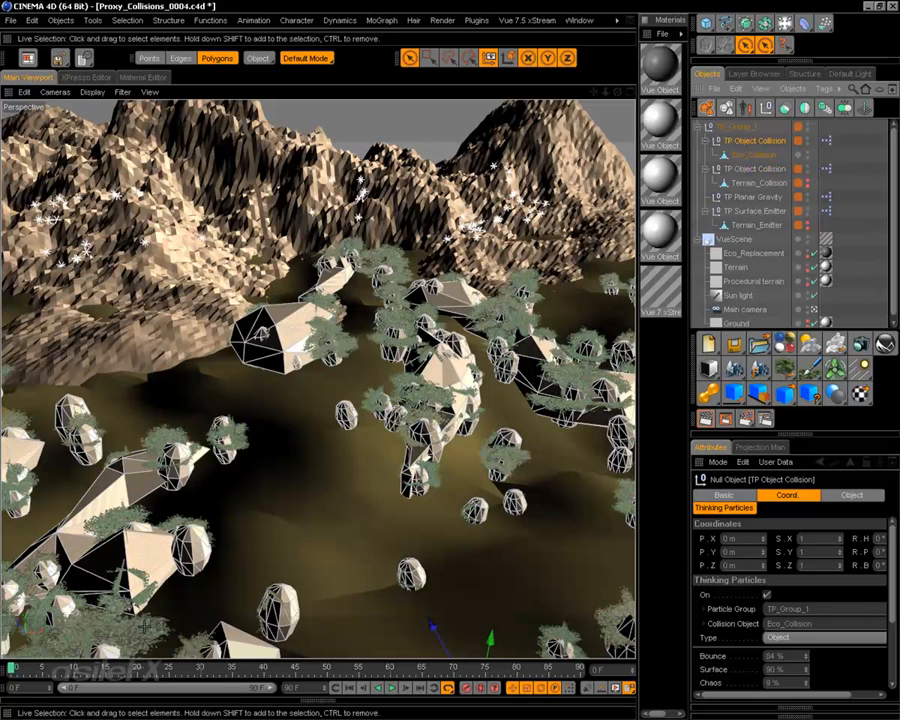
- Scrub the particle animation to frame 35 and hide the Eco_Collision mesh in the viewport
drag(12, 668, 231, 637)
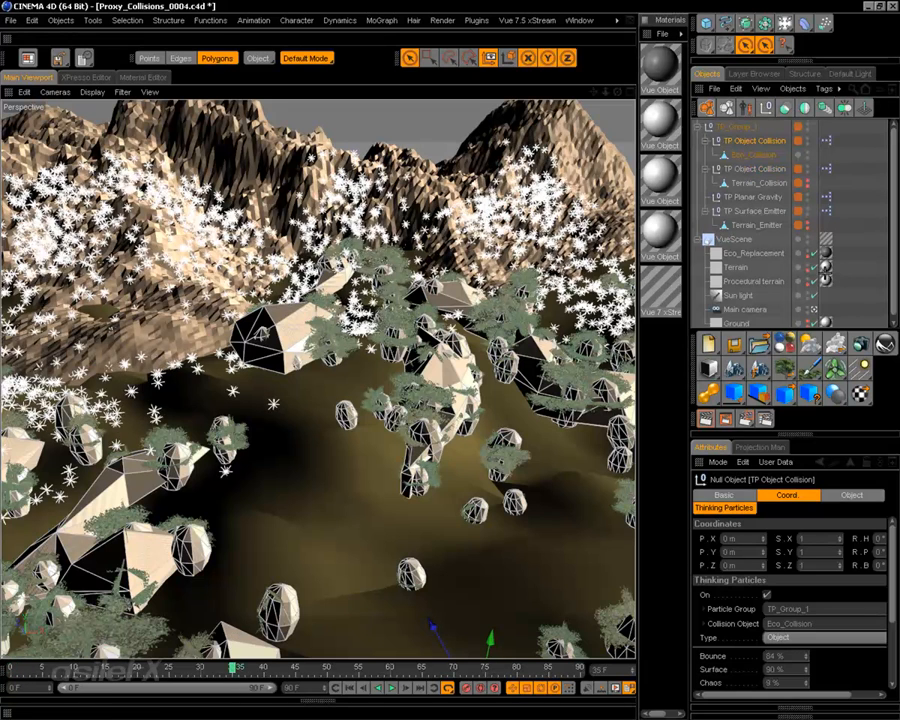
click(808, 154)
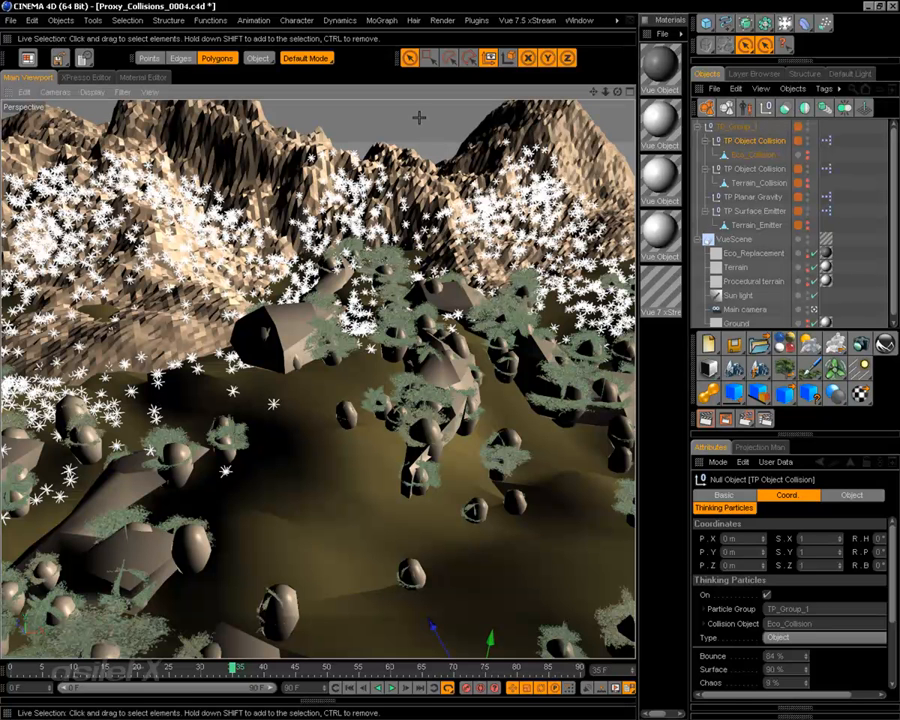
- Switch to Object mode with the Move tool and delete the Eco_Replacement object from VueScene
key(e)
click(258, 58)
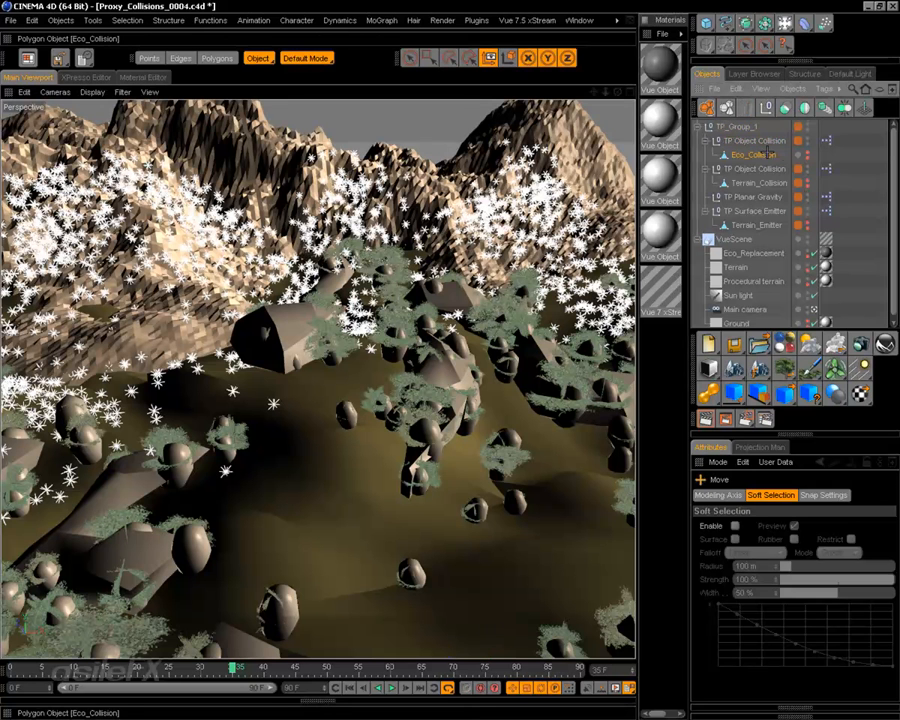
click(752, 155)
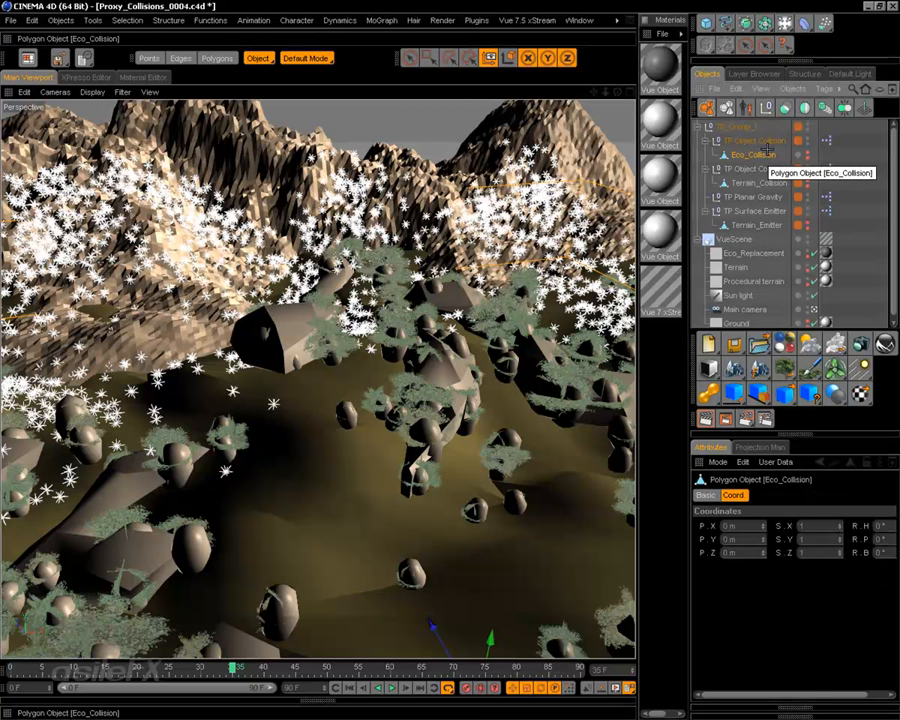
click(754, 253)
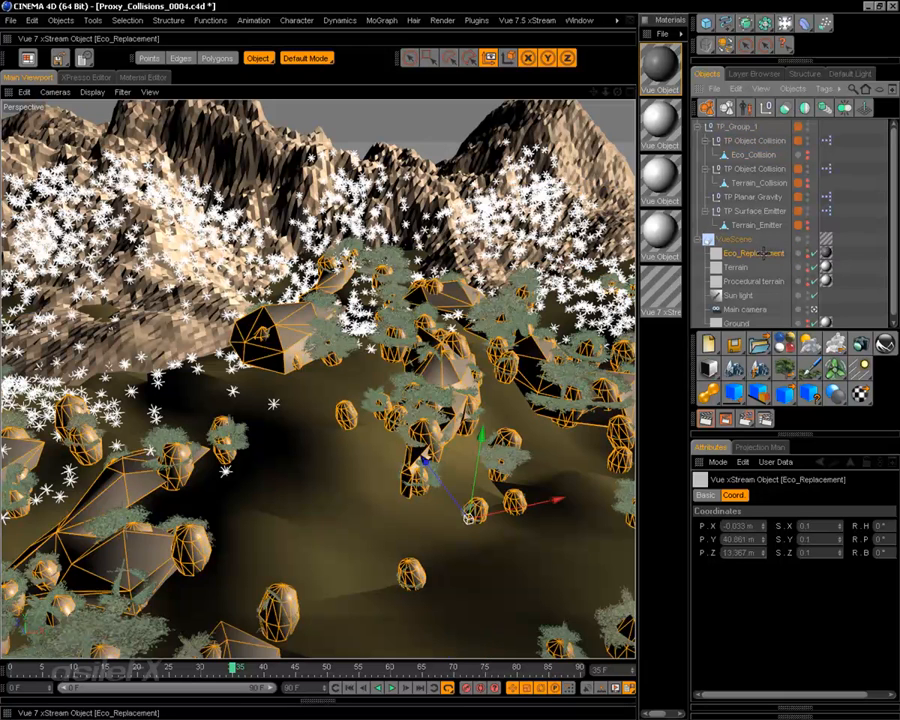
key(Delete)
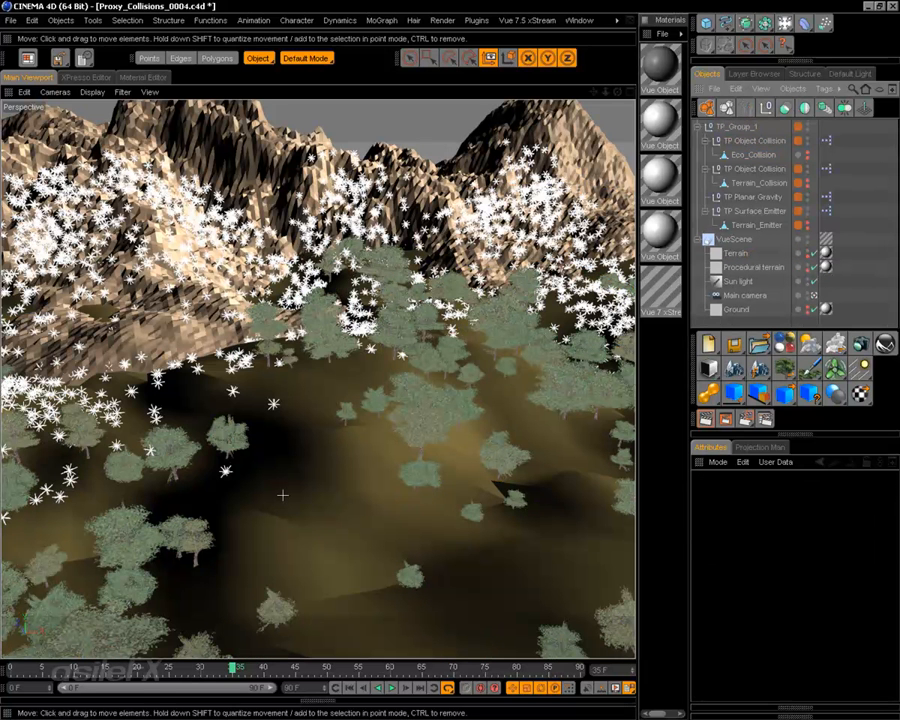
- Preview the particle animation up to frame 76, return to the first frame and check it from a closer view of the trees
drag(96, 665, 491, 551)
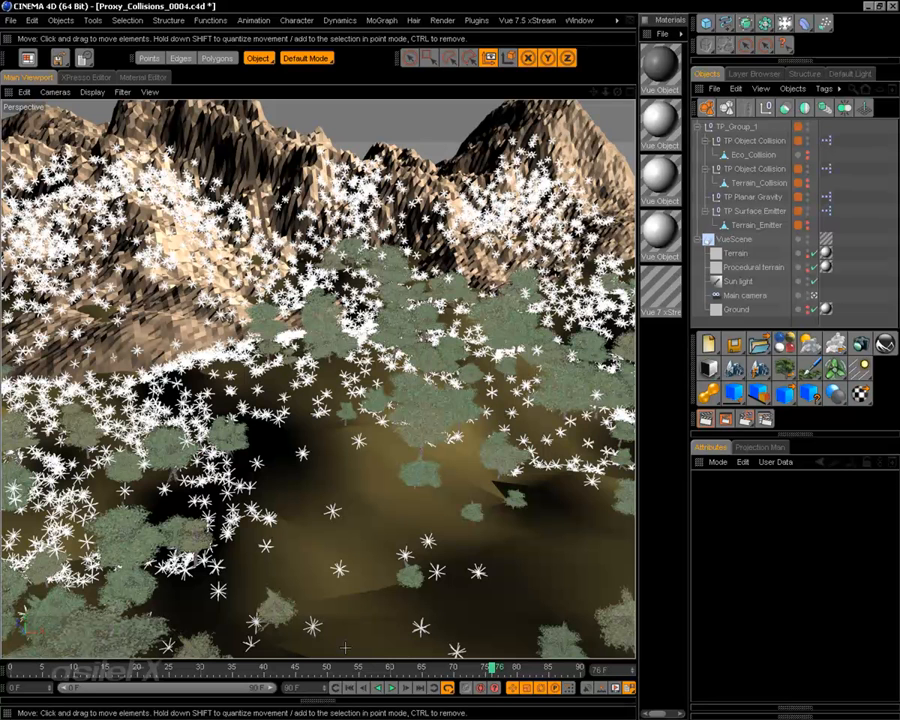
click(347, 688)
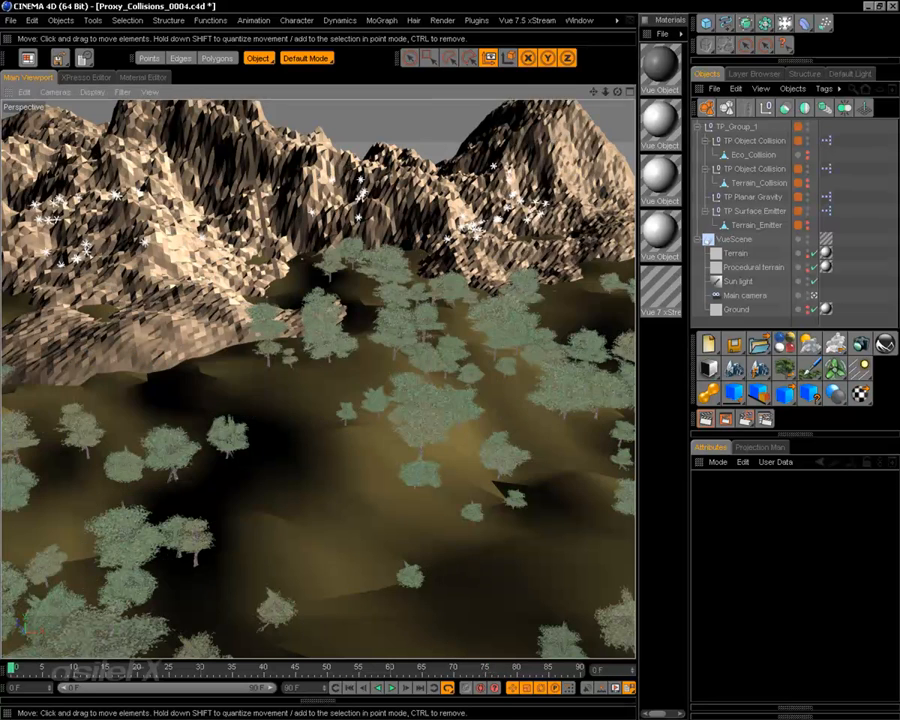
mouse_move(514, 405)
alt+mouse_down()
mouse_move(357, 569)
mouse_move(390, 500)
mouse_move(440, 480)
mouse_move(430, 500)
mouse_move(400, 480)
mouse_move(500, 350)
mouse_move(440, 470)
mouse_move(524, 422)
alt+mouse_up()
key(F8)
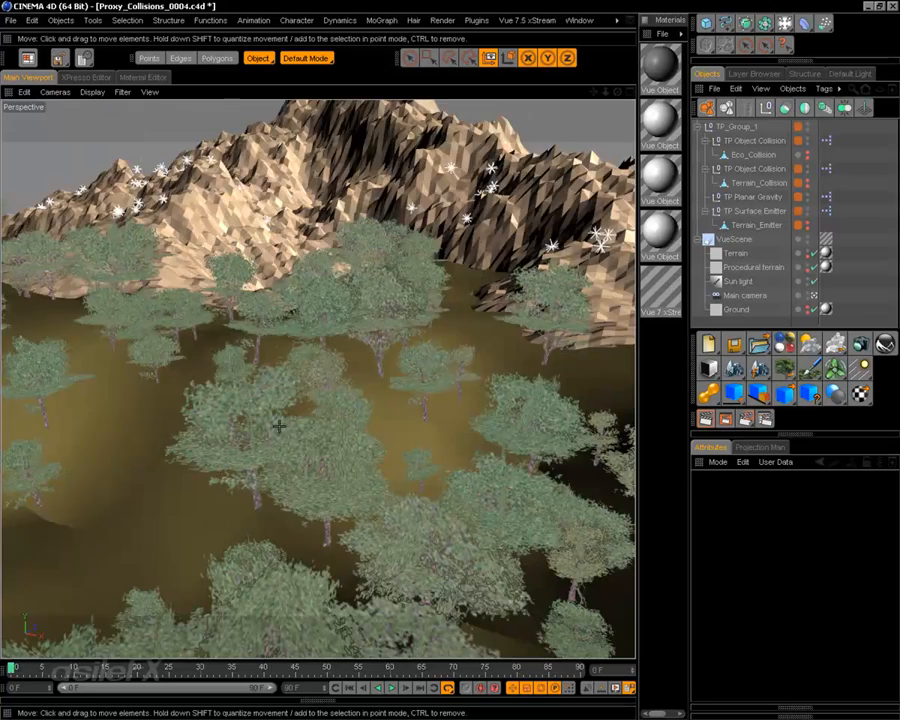
- Save the scene under the new file name Proxy_Collisions_0005 in the ProxyInteractions folder
alt+drag(277, 424, 282, 480)
click(11, 20)
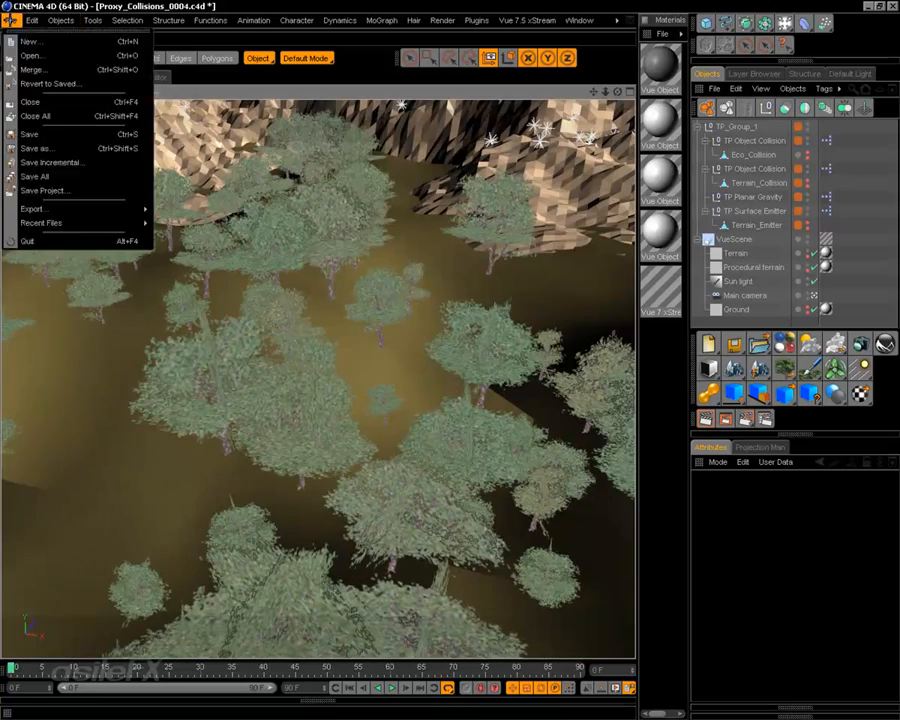
click(47, 148)
click(482, 512)
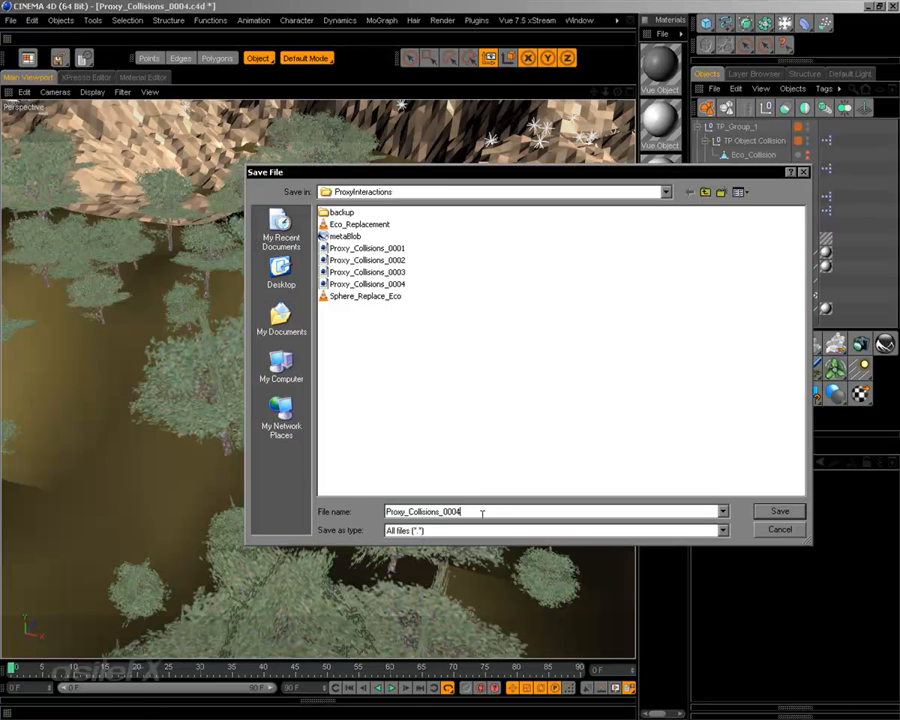
key(BackSpace)
text(5)
key(Return)
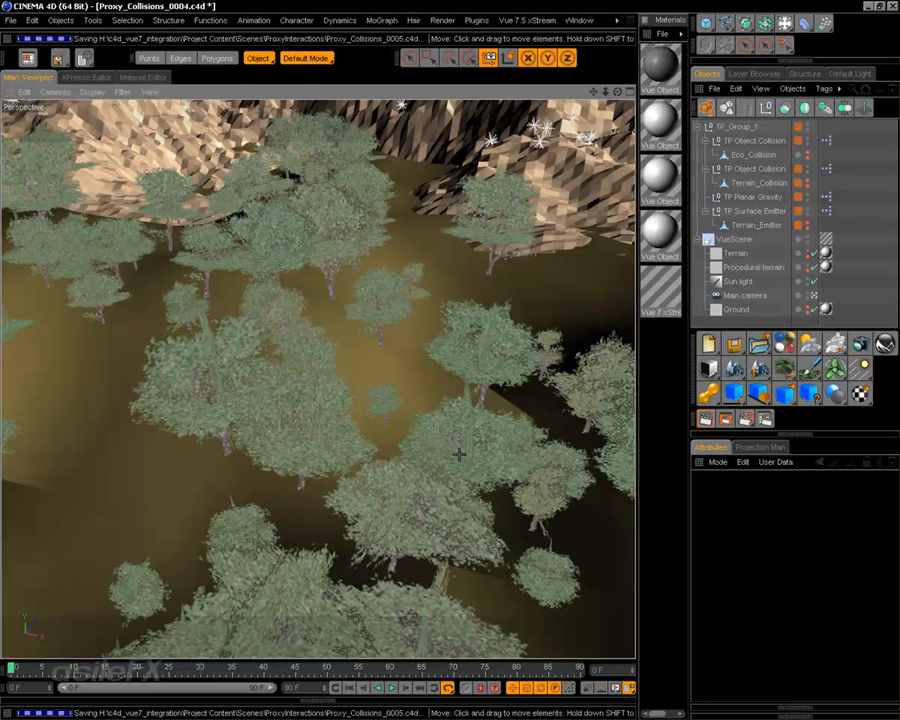
right_click(269, 212)
key(Escape)
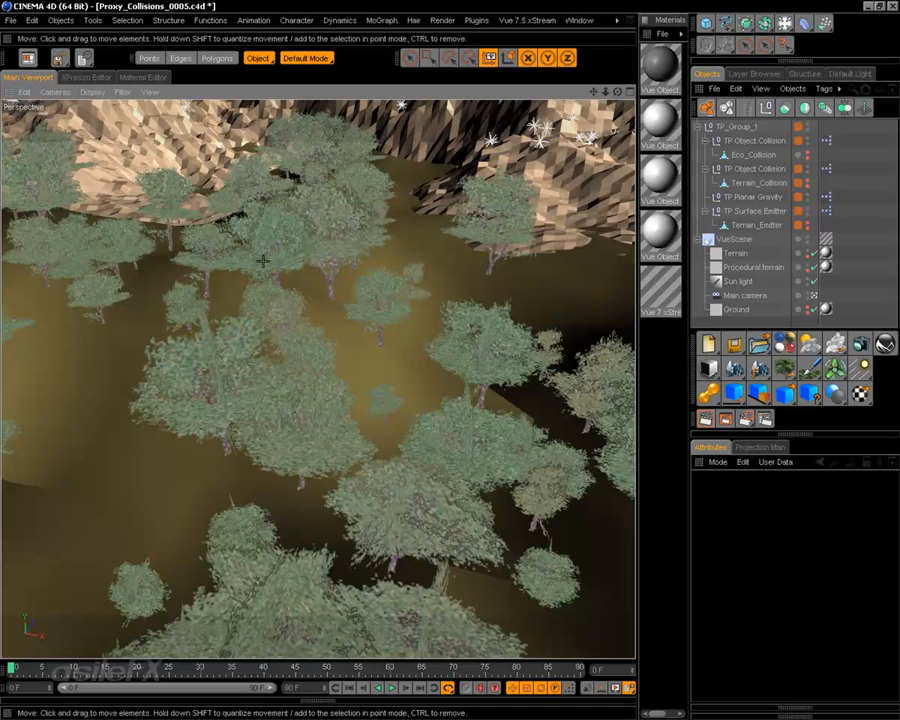
- Set Eco_Collision's TP Object Collision to 100% bounce, 77% surface, 30% chaos, 46% bounce variation, 100% spin, 0% friction and 0% energy
alt+drag(257, 257, 320, 225)
click(766, 143)
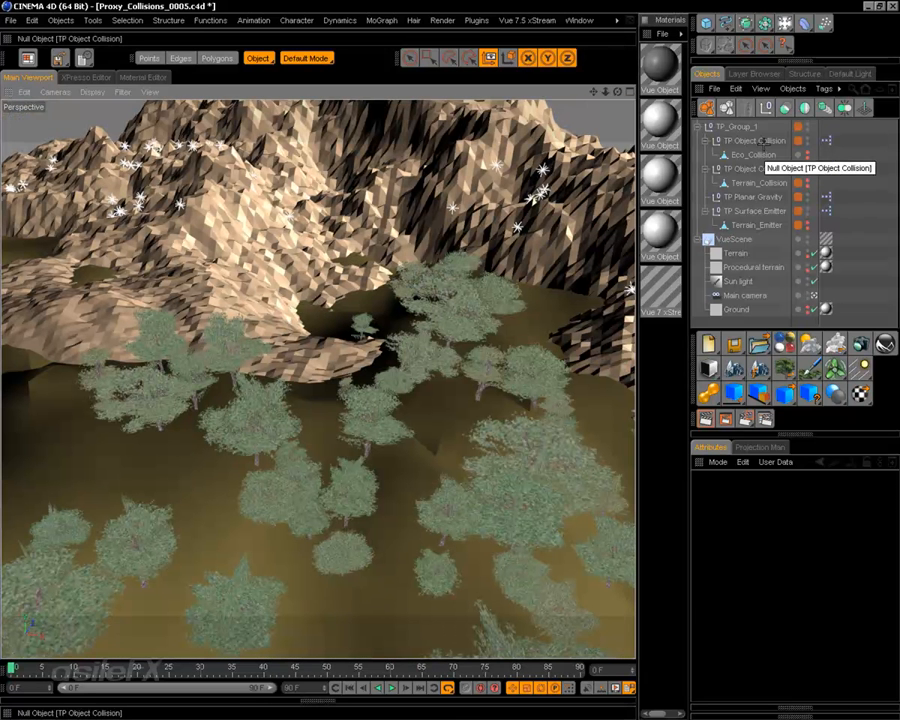
click(765, 143)
scroll(866, 626, down, 5)
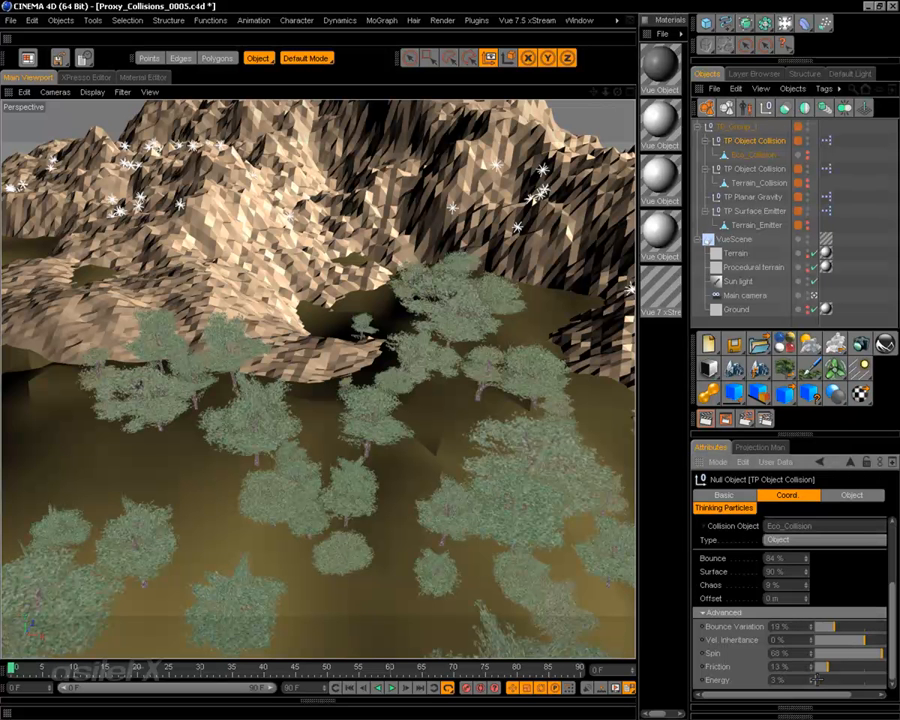
drag(831, 666, 766, 688)
drag(862, 655, 886, 655)
drag(834, 626, 861, 626)
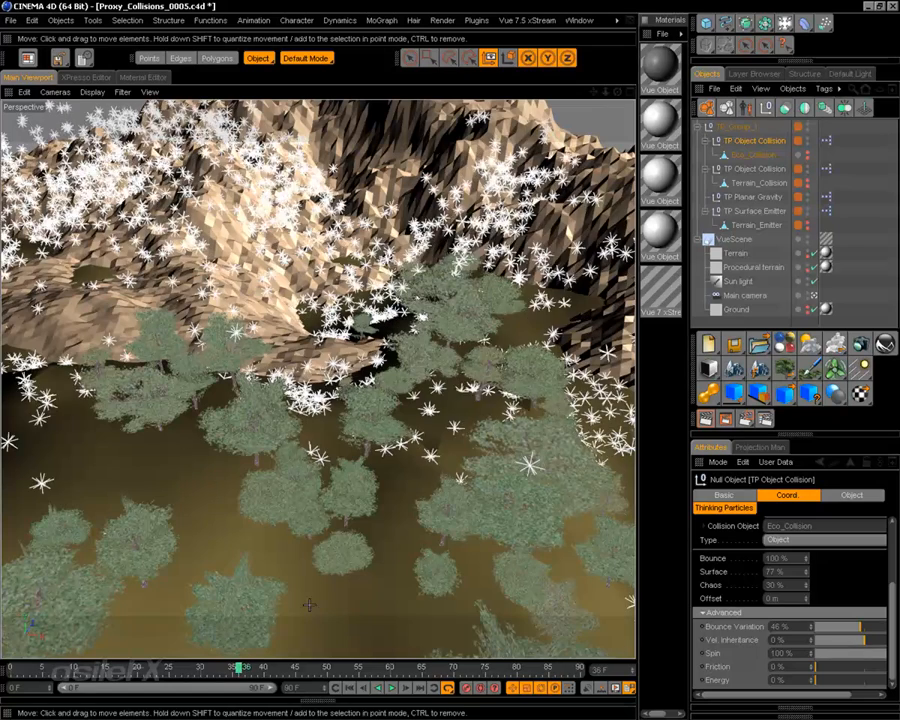
- Inspect the particles around the trees at close range, temporarily showing the Eco_Collision mesh to compare their positions
alt+drag(380, 529, 412, 386)
click(741, 155)
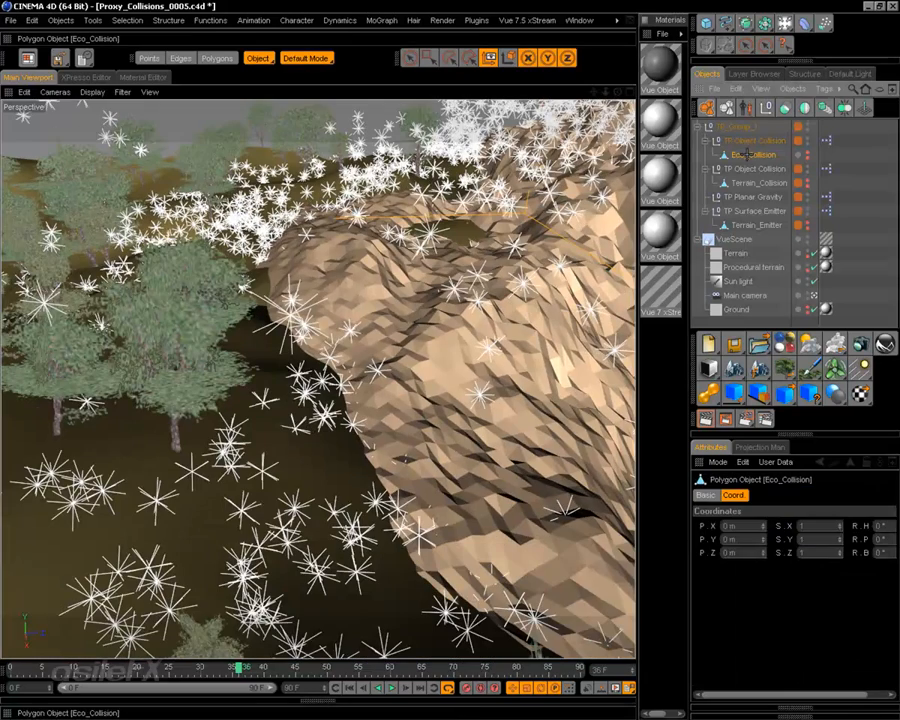
click(807, 151)
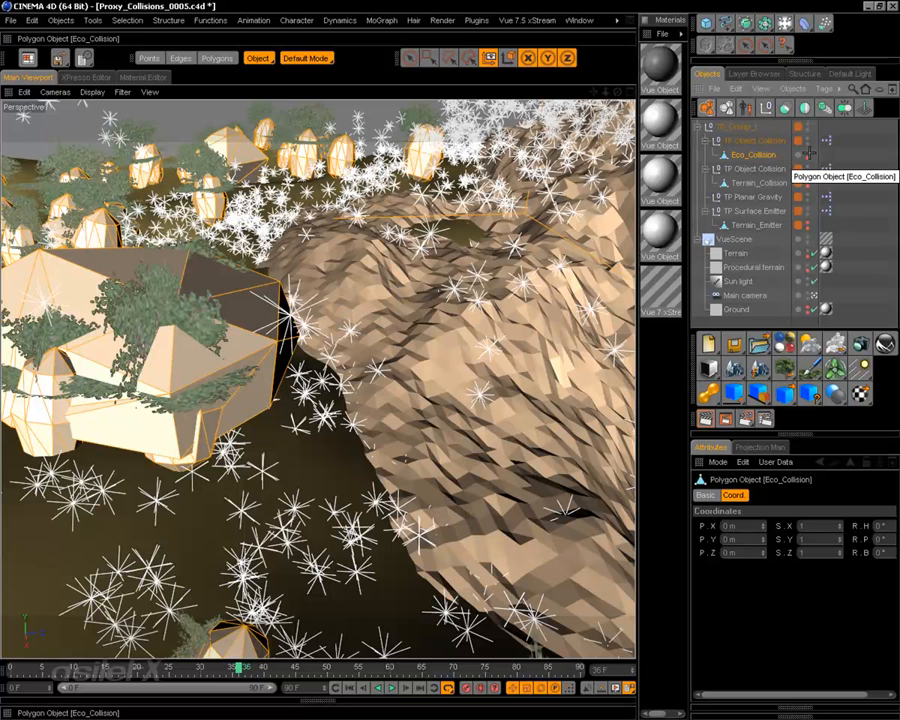
click(808, 152)
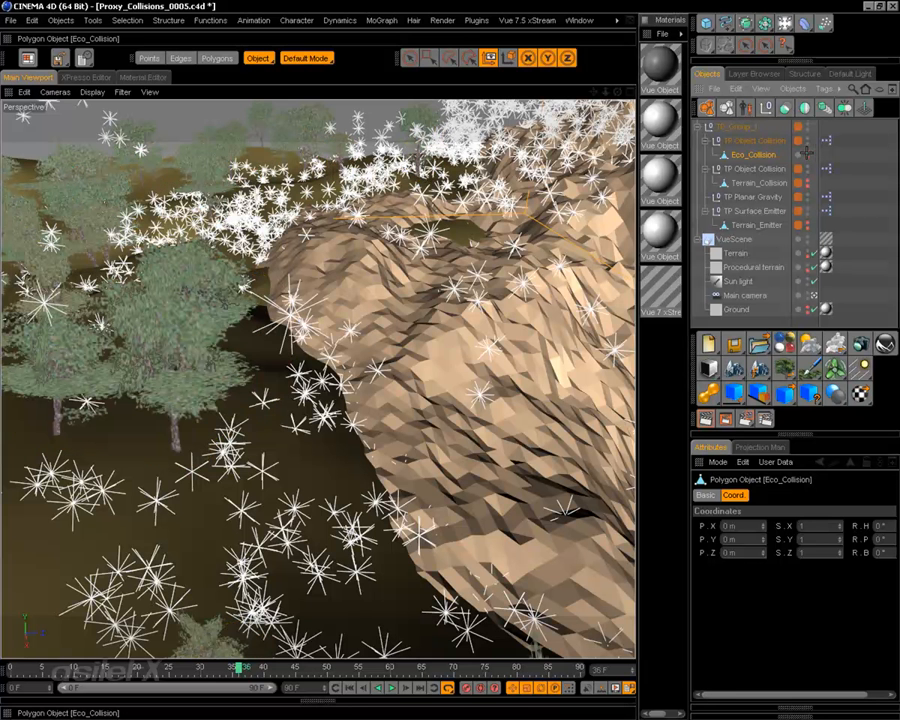
- Advance the particle animation to frame 62 and view the particles among the trees from a higher, wider angle
drag(238, 668, 258, 643)
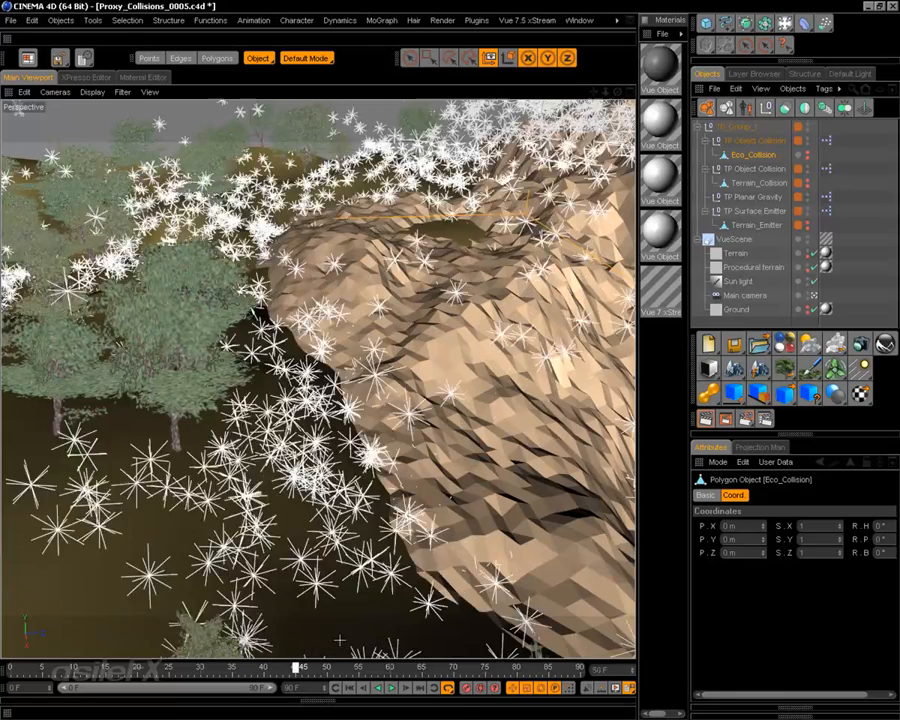
alt+drag(418, 595, 297, 509)
scroll(297, 509, down, 5)
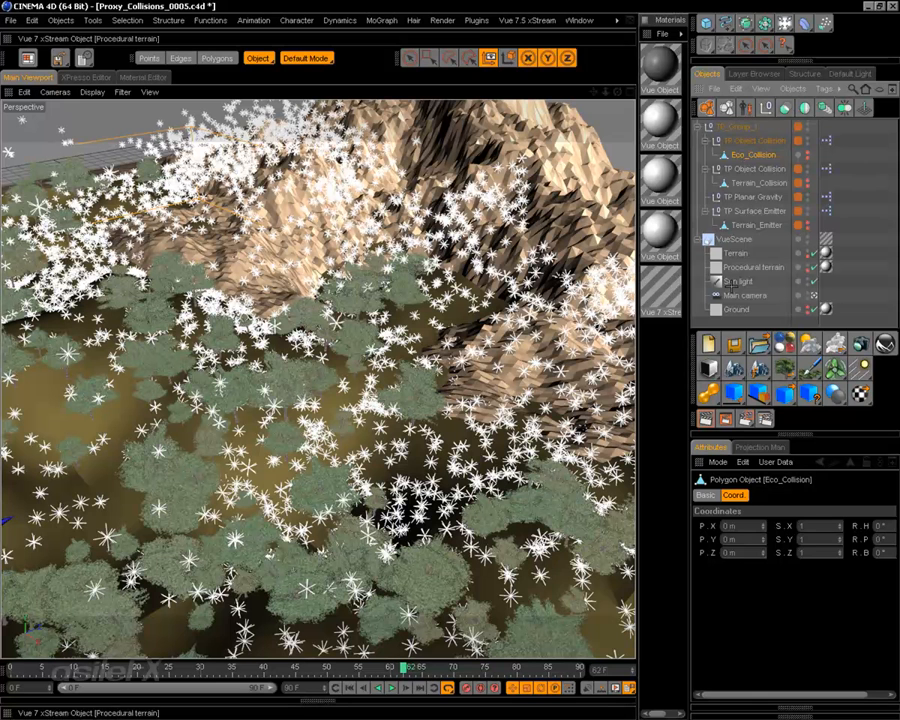
- Set the surface value of Eco_Collision's TP Object Collision to 32% and return the animation to the first frame
click(755, 140)
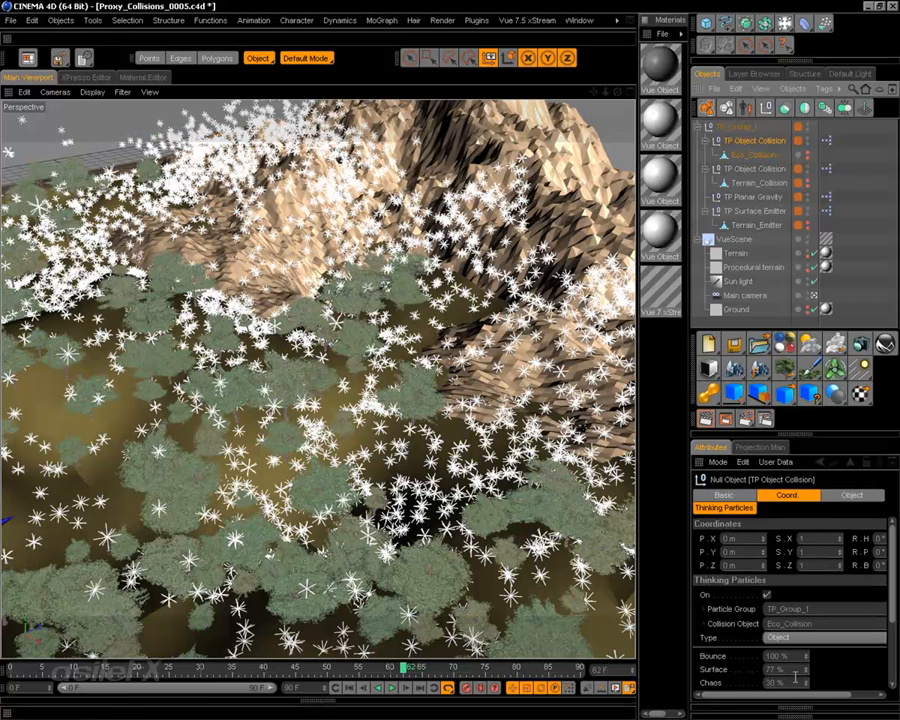
drag(801, 668, 801, 676)
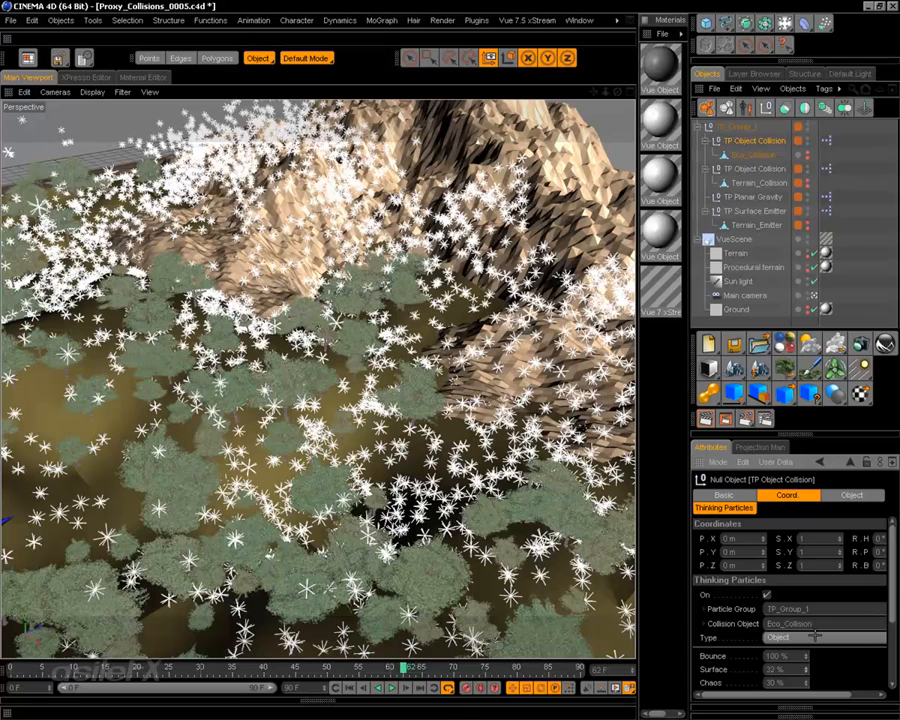
drag(193, 668, 352, 633)
alt+drag(328, 344, 322, 222)
click(336, 688)
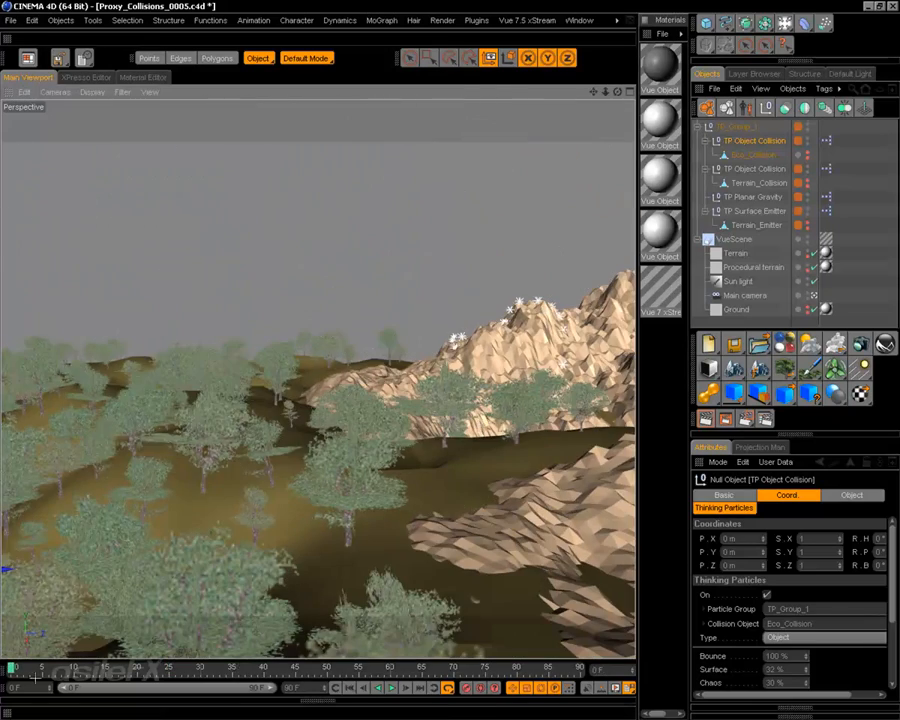
- Preview the particles up to frame 42 and inspect their collisions with the trees from several angles and distances
drag(15, 669, 278, 669)
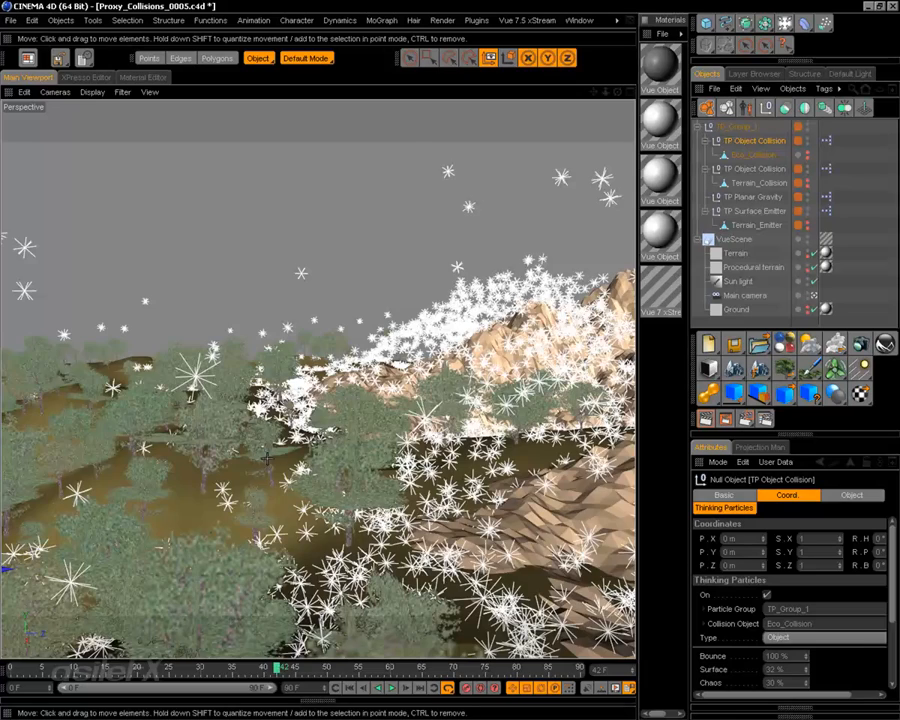
alt+drag(230, 310, 565, 238)
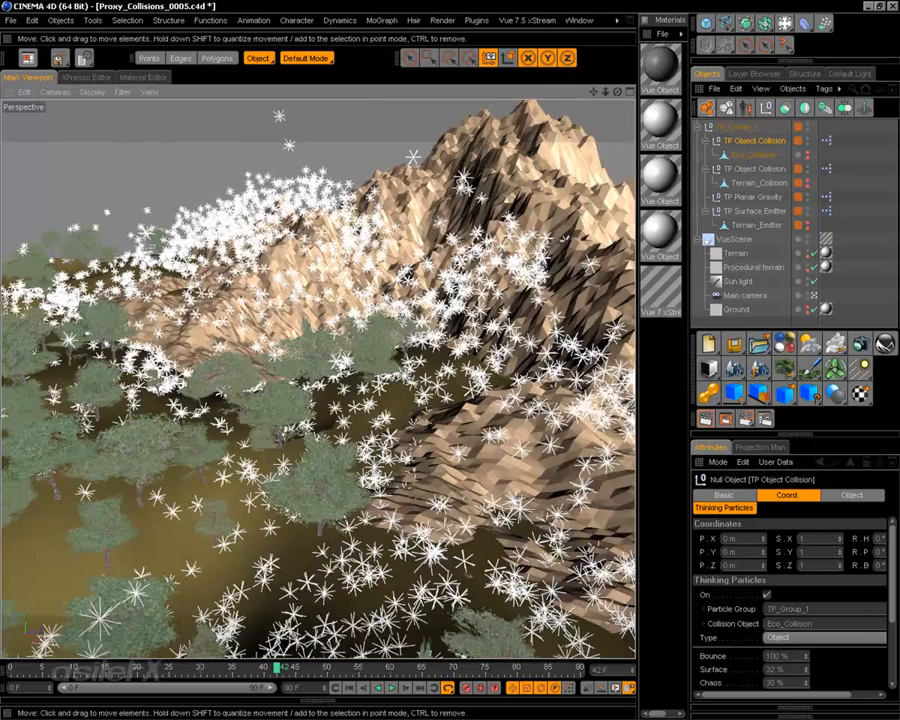
alt+drag(378, 425, 235, 320)
alt+middle_drag(370, 400, 240, 336)
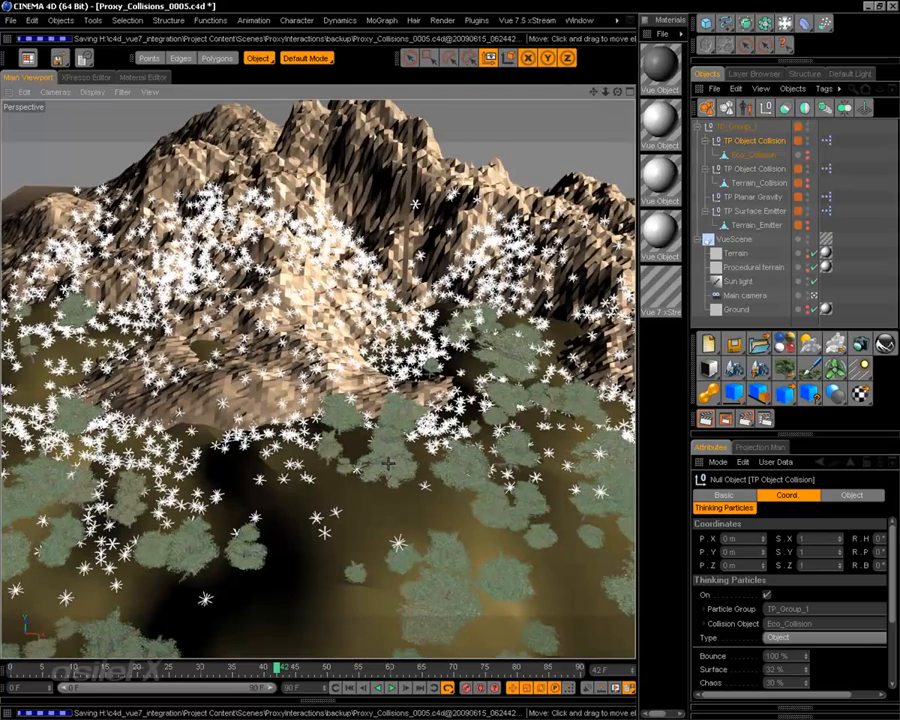
scroll(387, 467, up, 4)
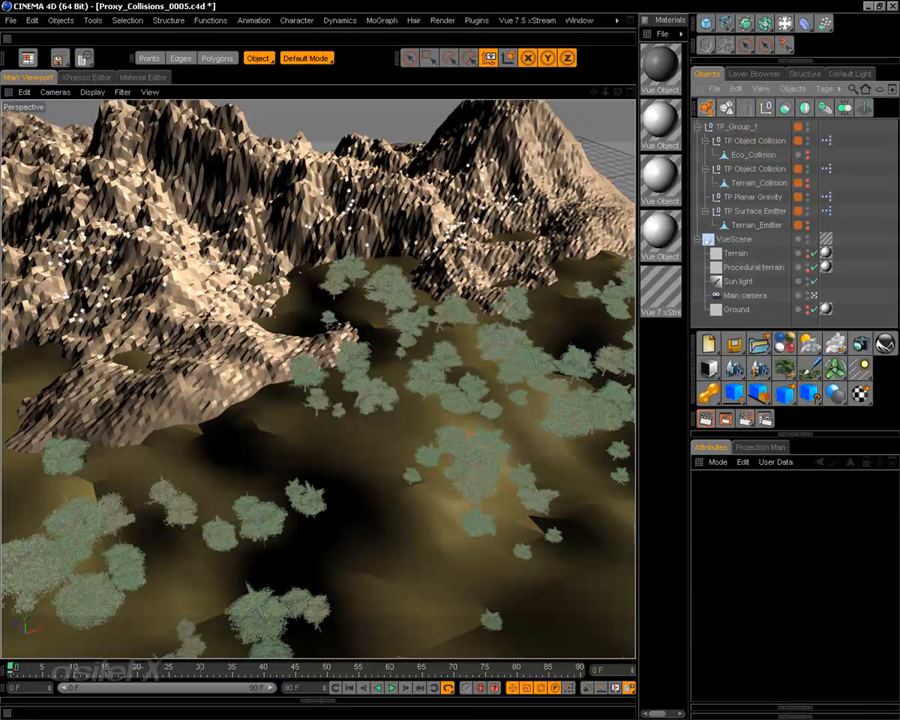
- Play the particle animation, step back to frame 60 and examine the particles around the trees up close and from above
key(F8)
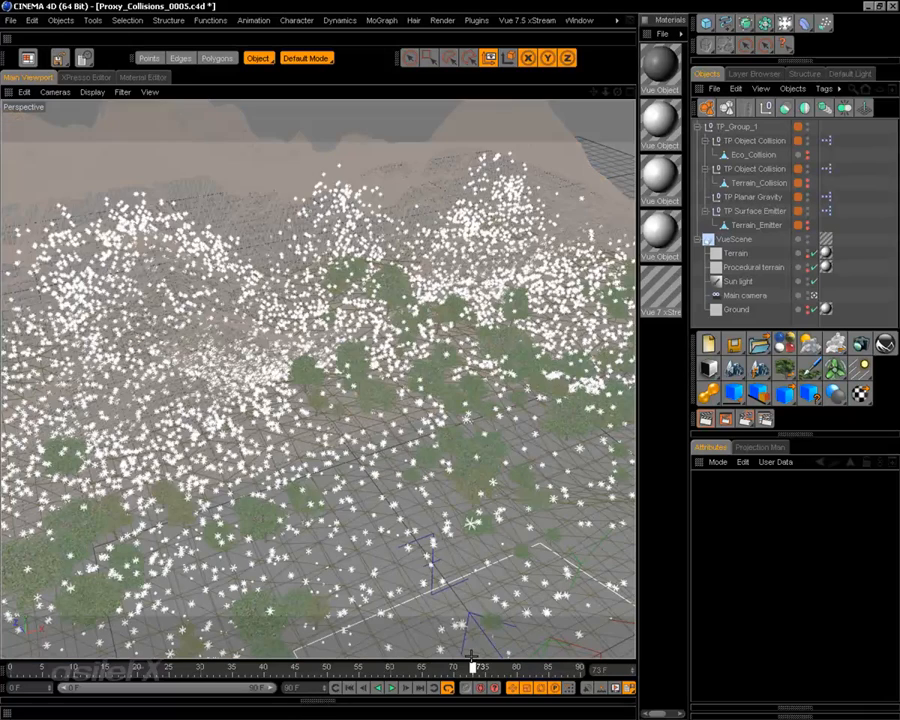
drag(471, 657, 390, 664)
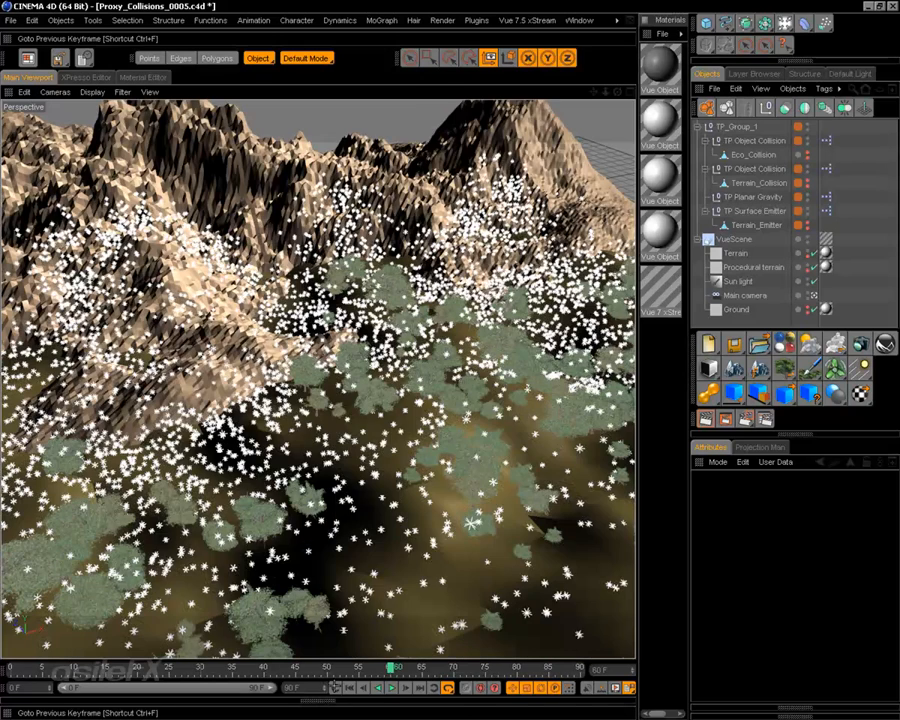
alt+drag(472, 446, 520, 487)
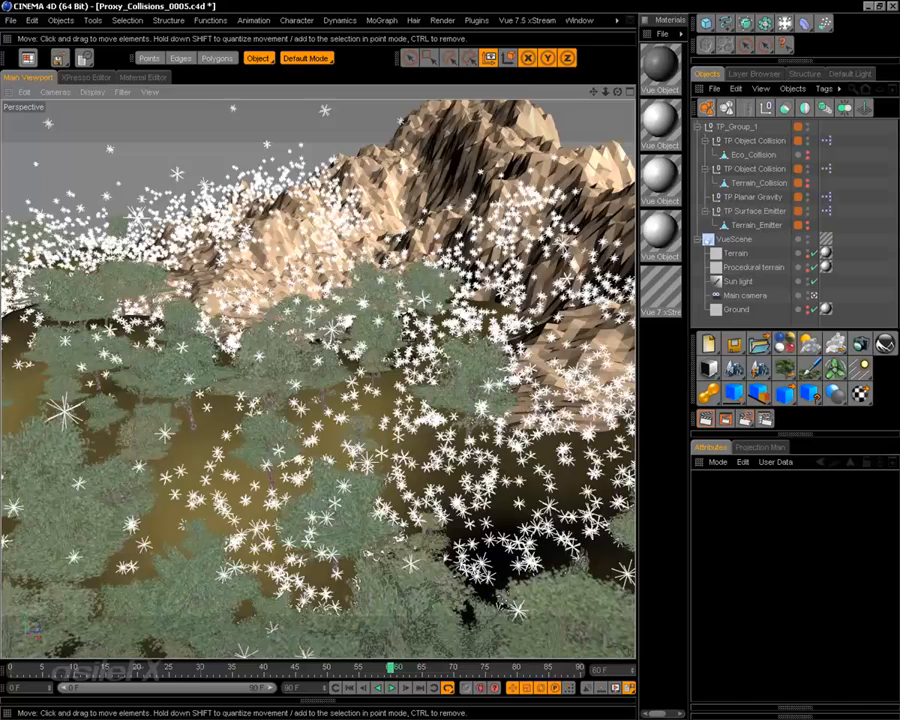
alt+drag(519, 483, 405, 322)
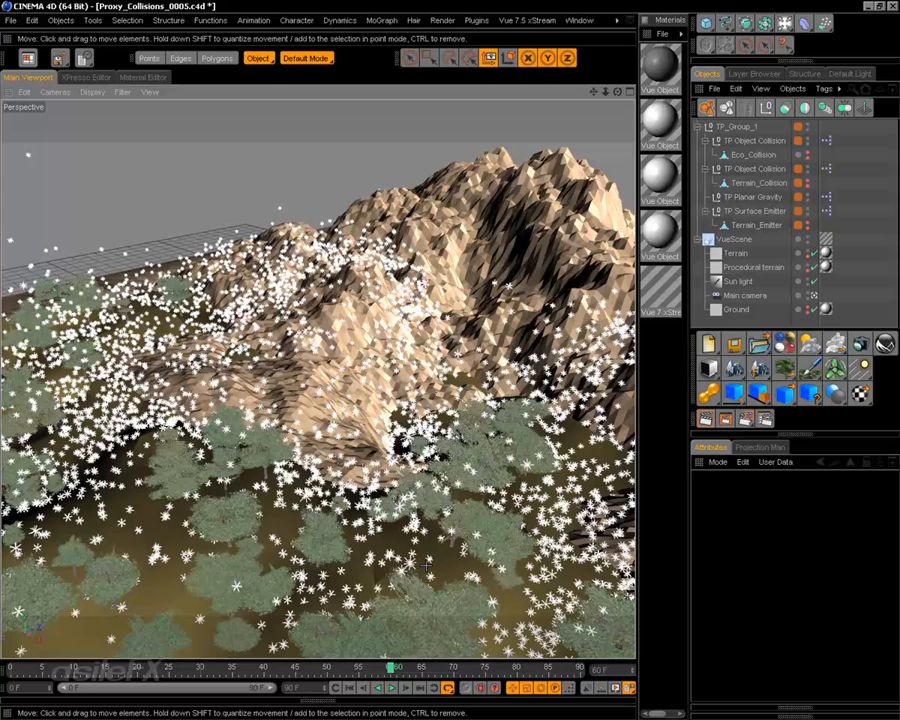
- Replay the particles from the first frame to frame 45, widen the view of the valley and continue to frame 69
click(337, 688)
drag(10, 664, 298, 628)
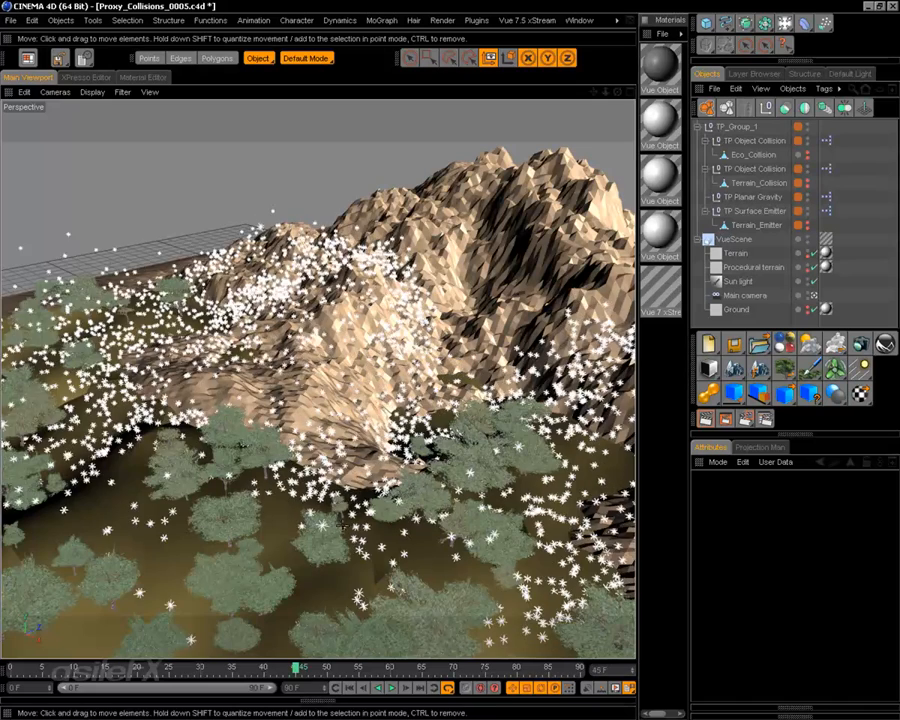
alt+drag(264, 382, 380, 385)
alt+right_drag(380, 385, 310, 368)
alt+drag(310, 368, 330, 354)
drag(206, 667, 447, 667)
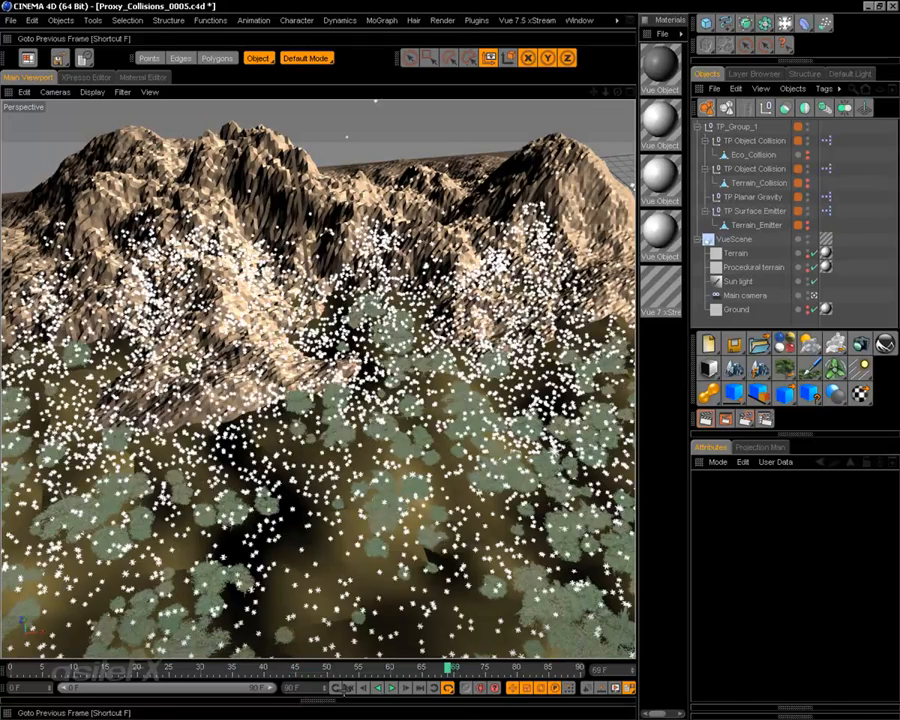
- Return to the first frame and preview the particle flow up to frame 48 across the whole valley
click(336, 688)
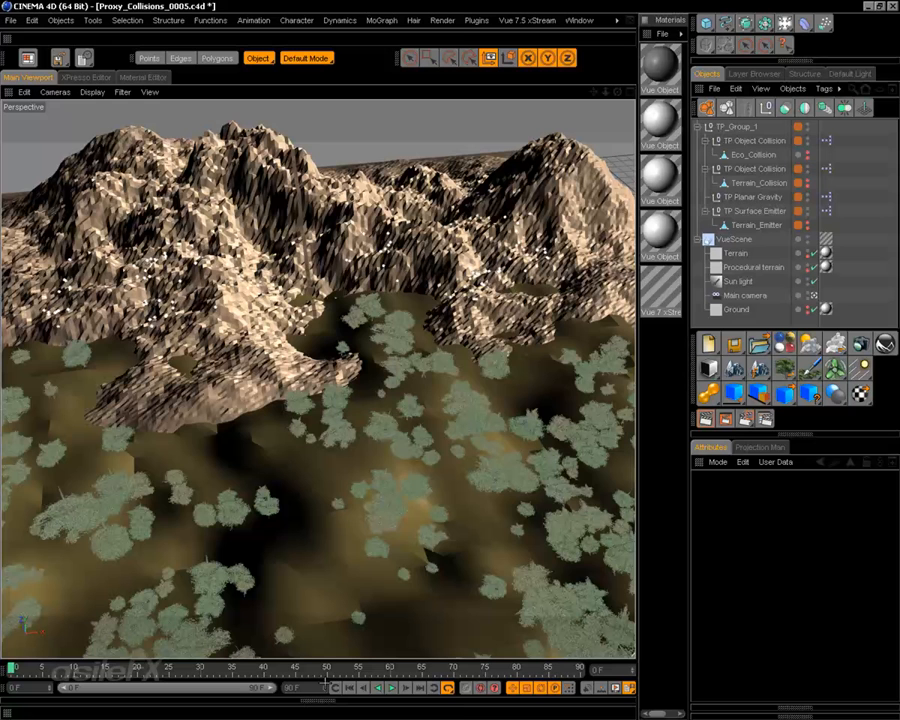
drag(11, 667, 238, 667)
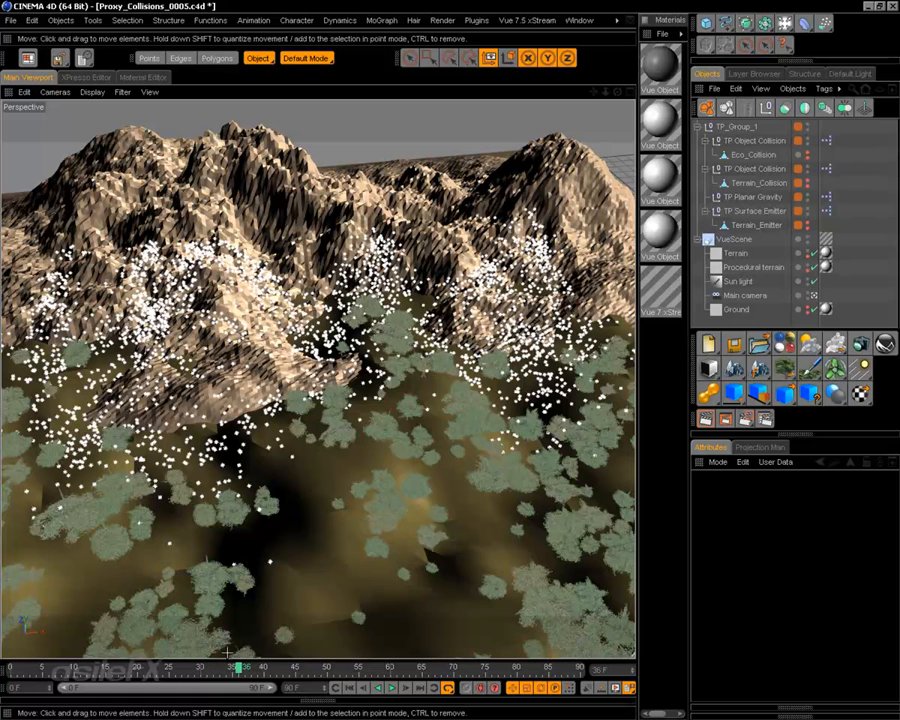
drag(238, 667, 316, 667)
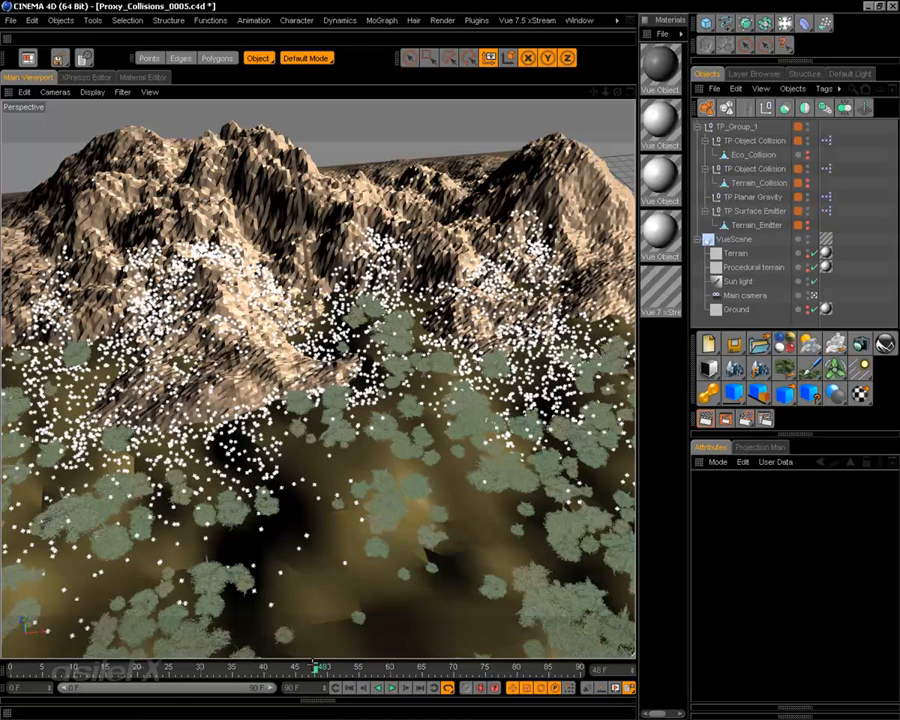